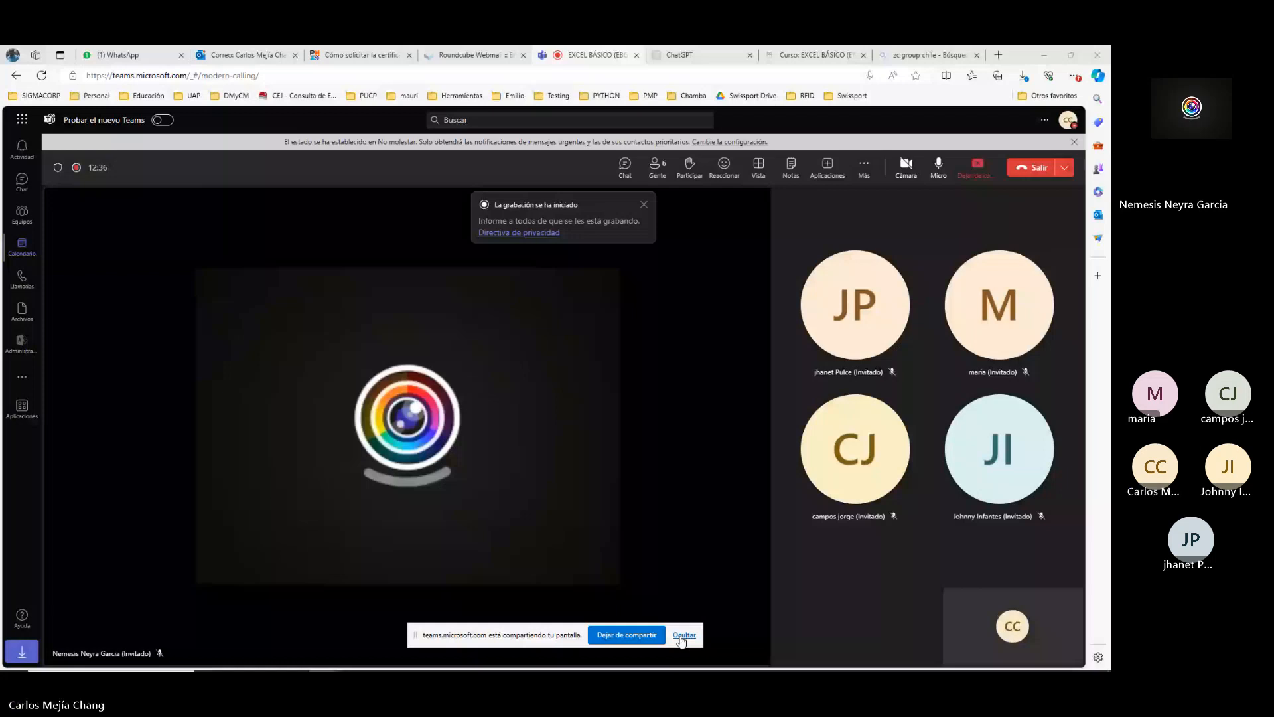
# Hide the screen-sharing notice, and switch to the Entorno.xlsx workbook in Excel with the formula commands displayed.
pyautogui.click(681, 641)
pyautogui.click(658, 600)
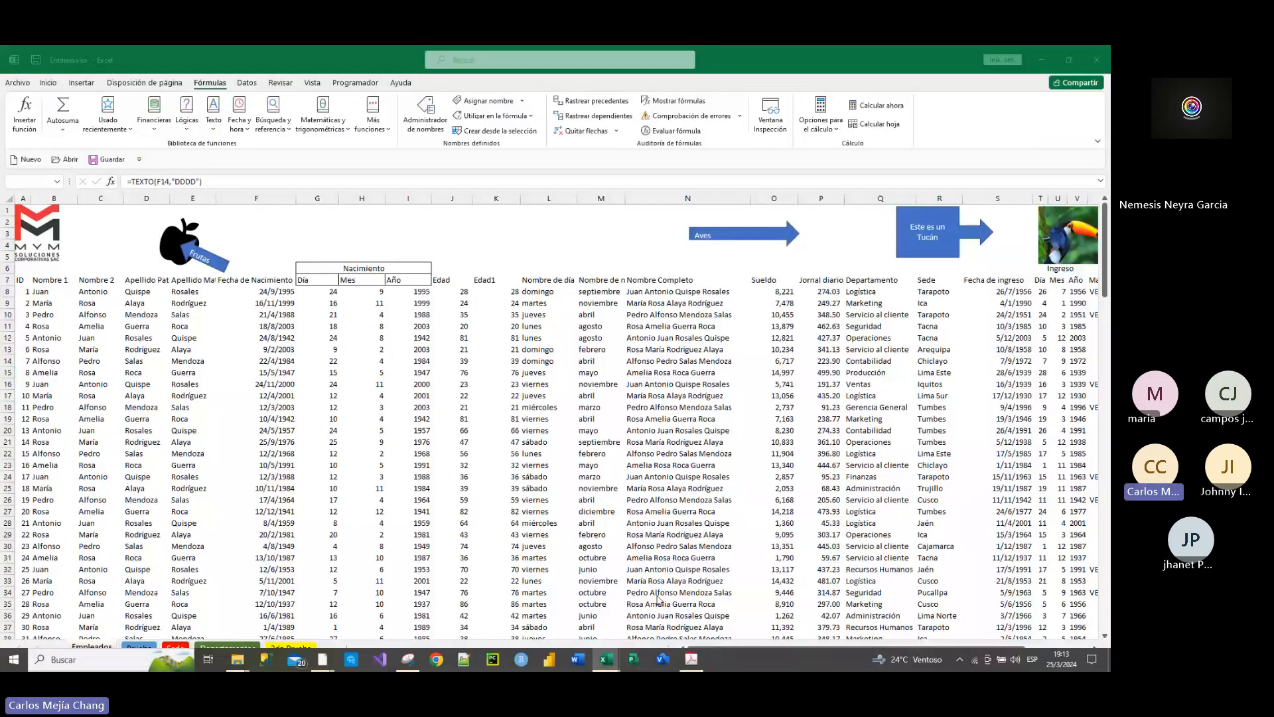
pyautogui.click(167, 85)
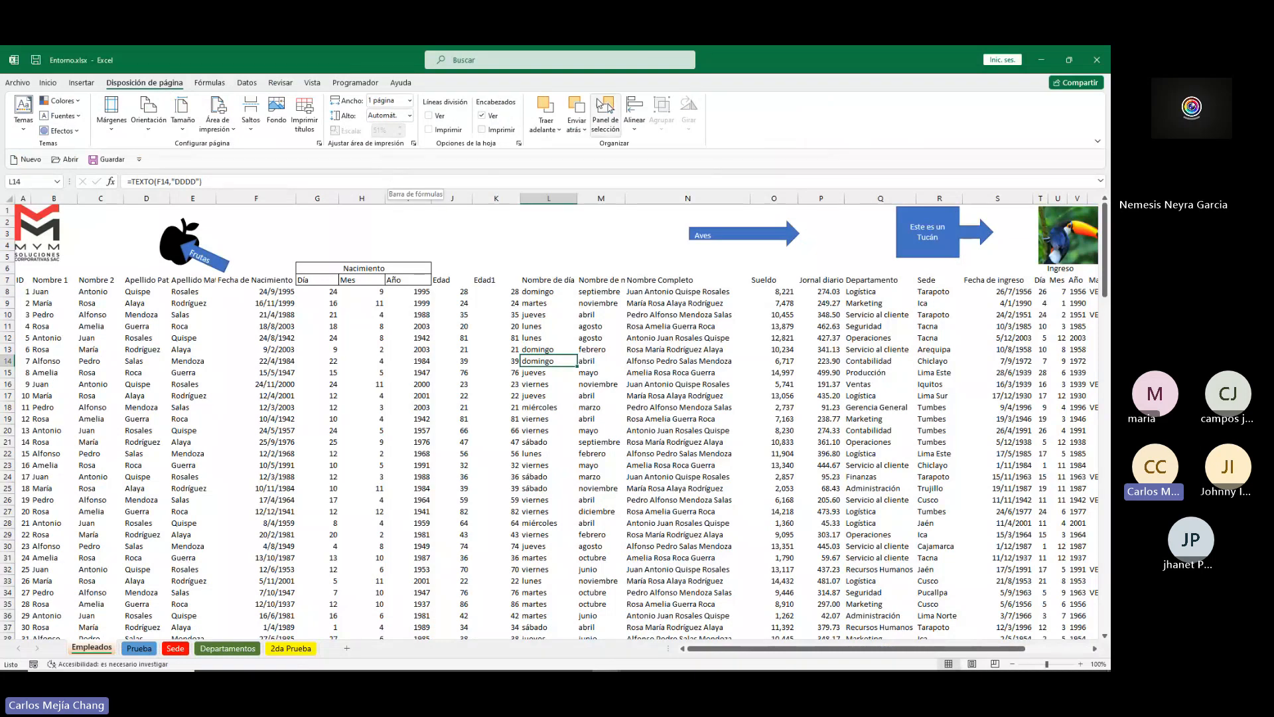
pyautogui.click(212, 83)
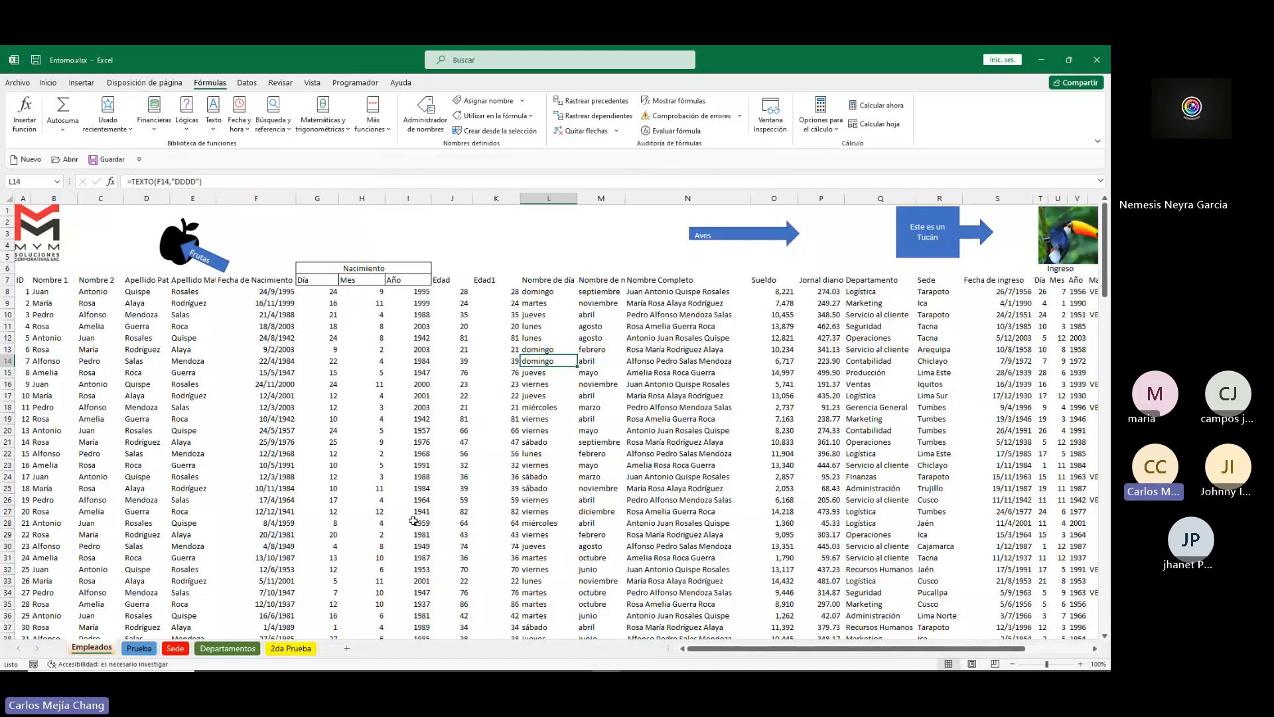
# Review the formulas that give the day name in L8 and the month name in M8 of the Empleados sheet.
pyautogui.scroll(-3, 304, 538)
pyautogui.scroll(3, 332, 465)
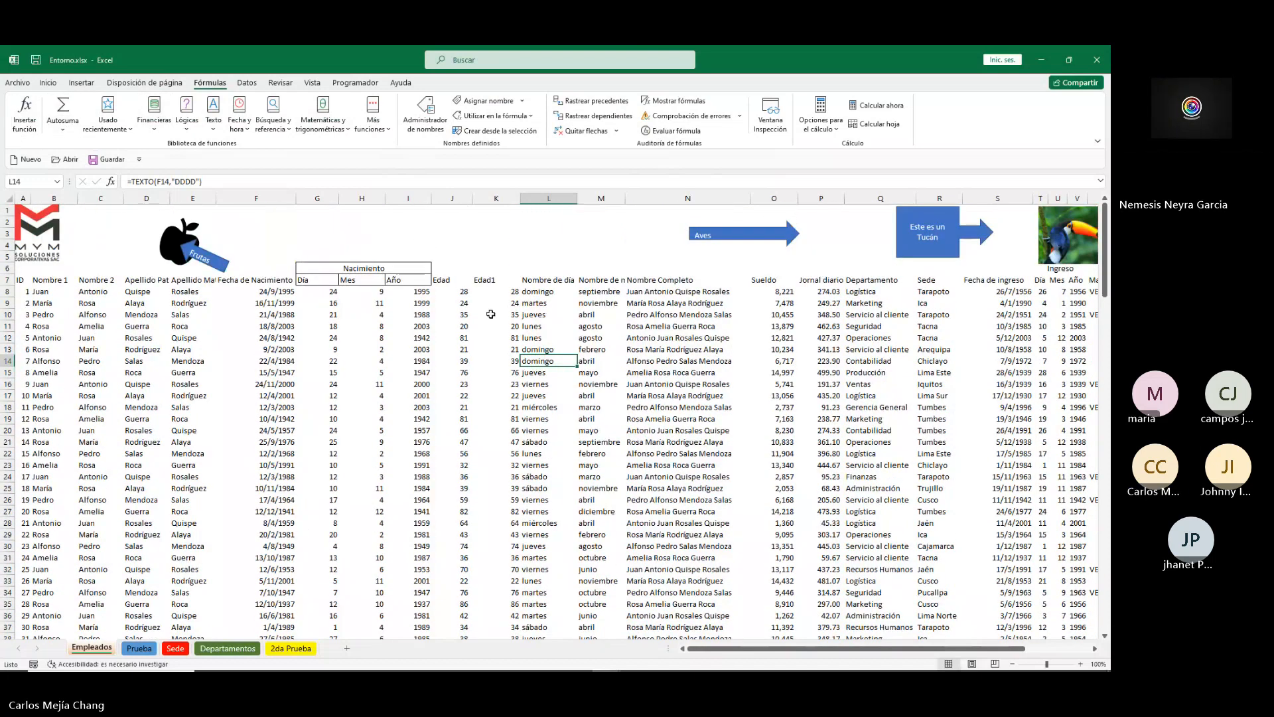
pyautogui.click(550, 292)
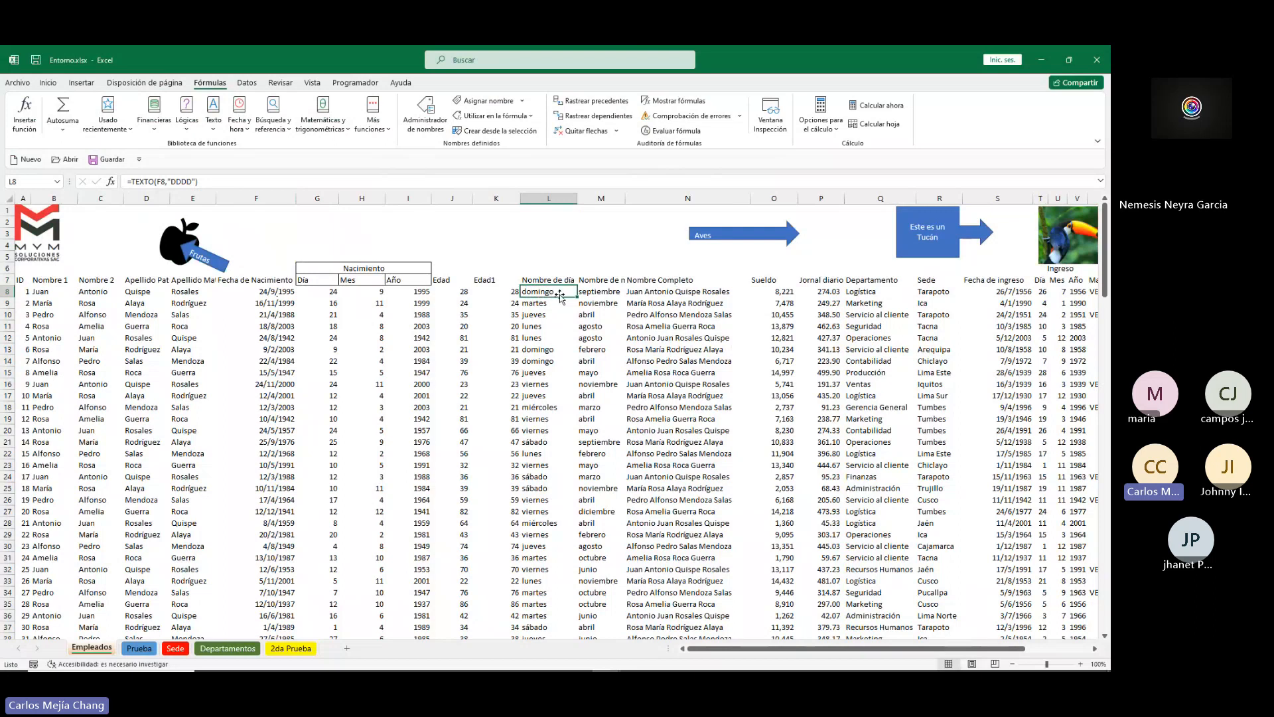
pyautogui.click(608, 295)
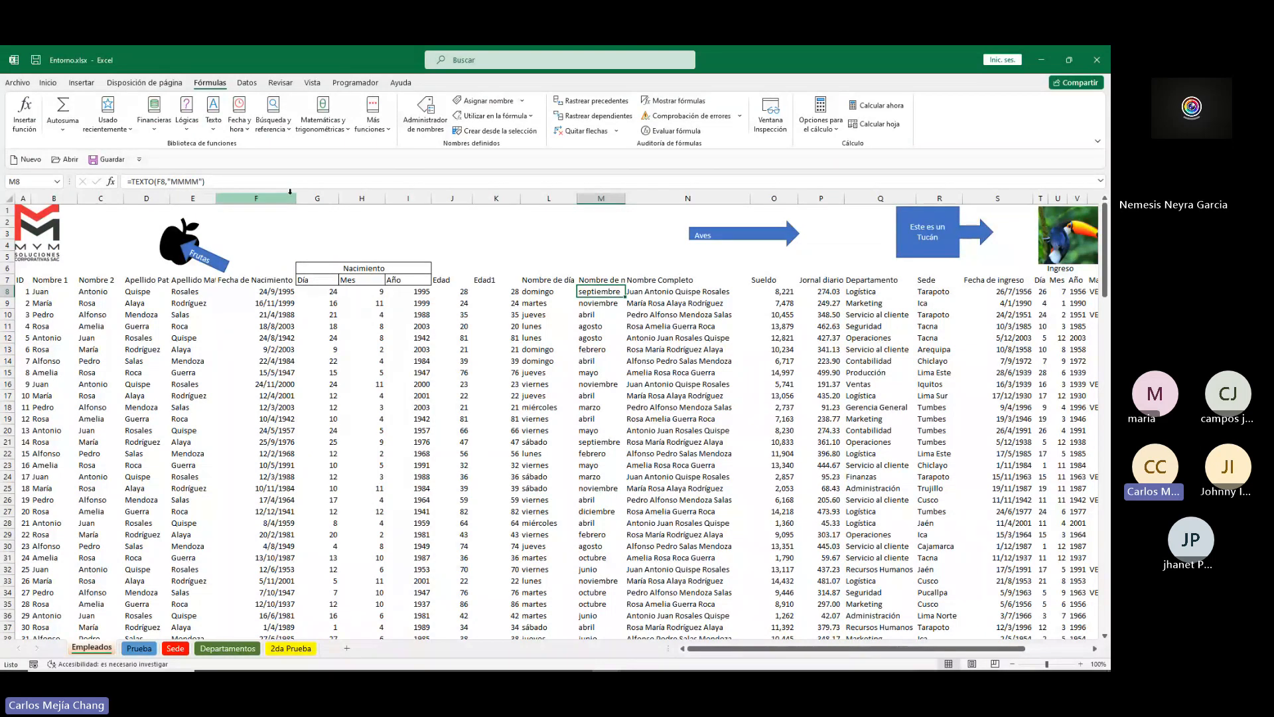
# Switch to the Teams meeting to admit the guest waiting in the lobby, and return to the Excel workbook.
pyautogui.hotkey('alt', 'Tab')
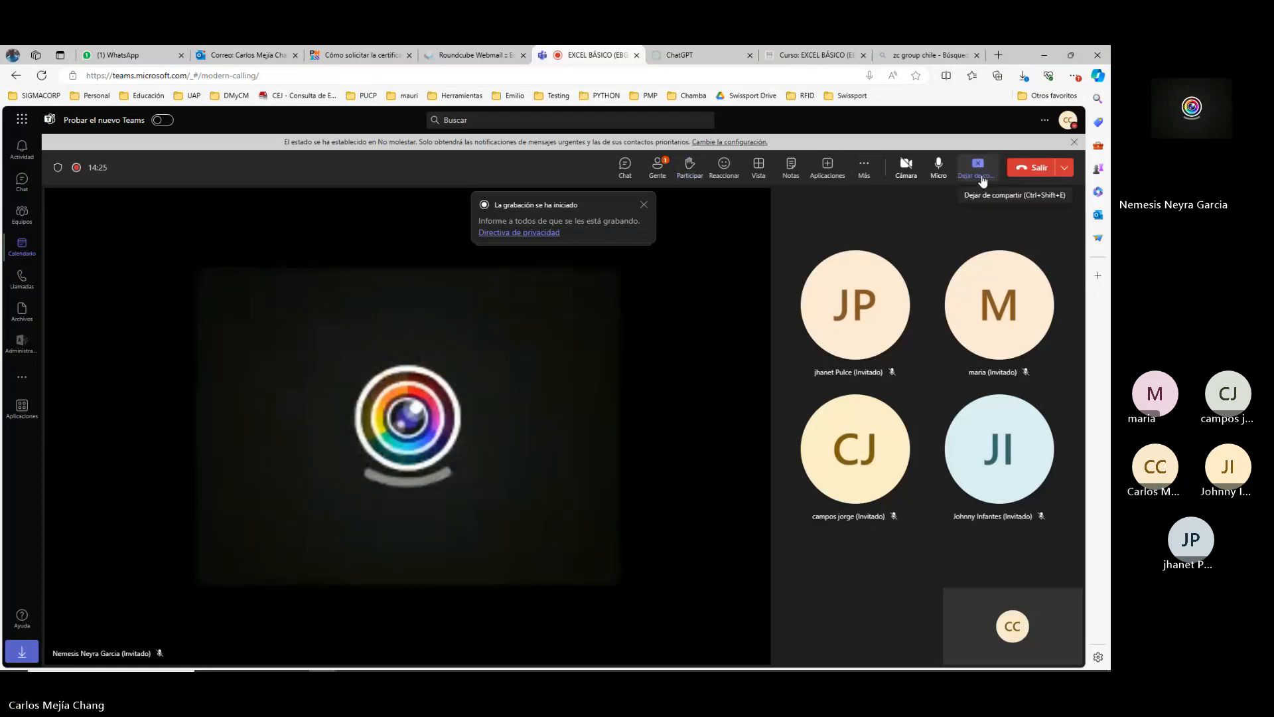
pyautogui.click(657, 169)
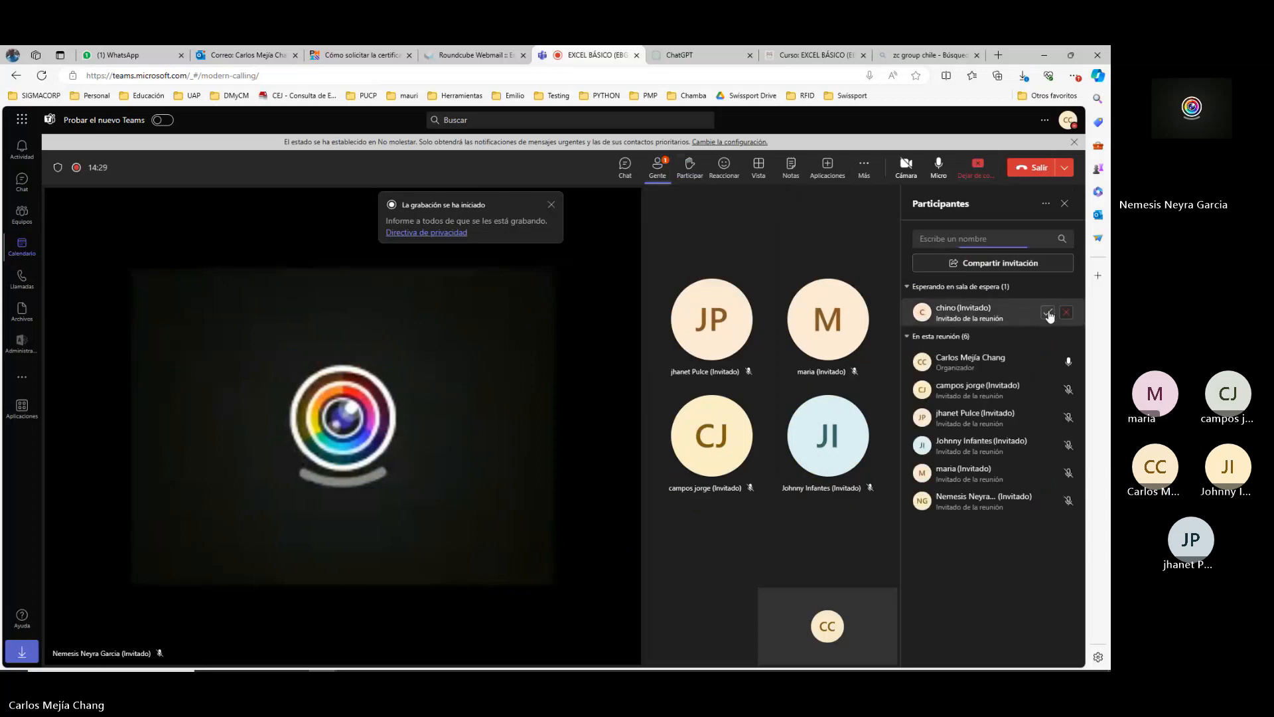
pyautogui.click(1048, 312)
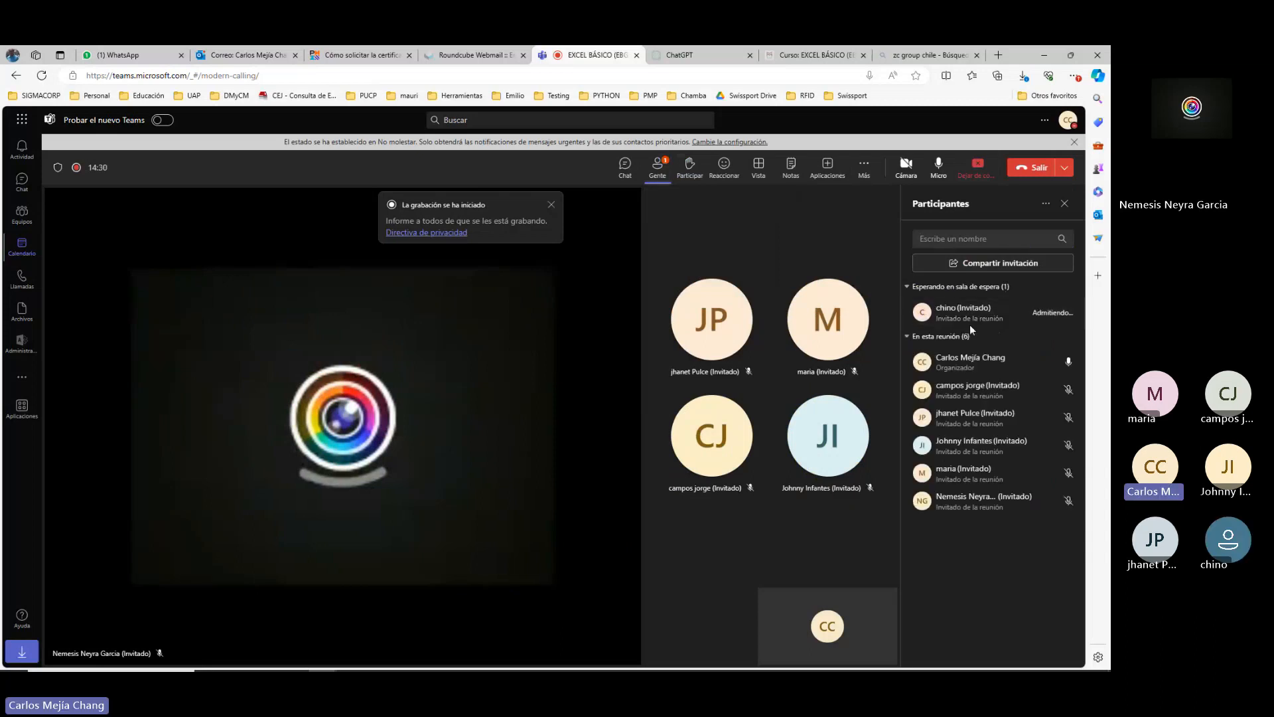
pyautogui.hotkey('alt', 'Tab')
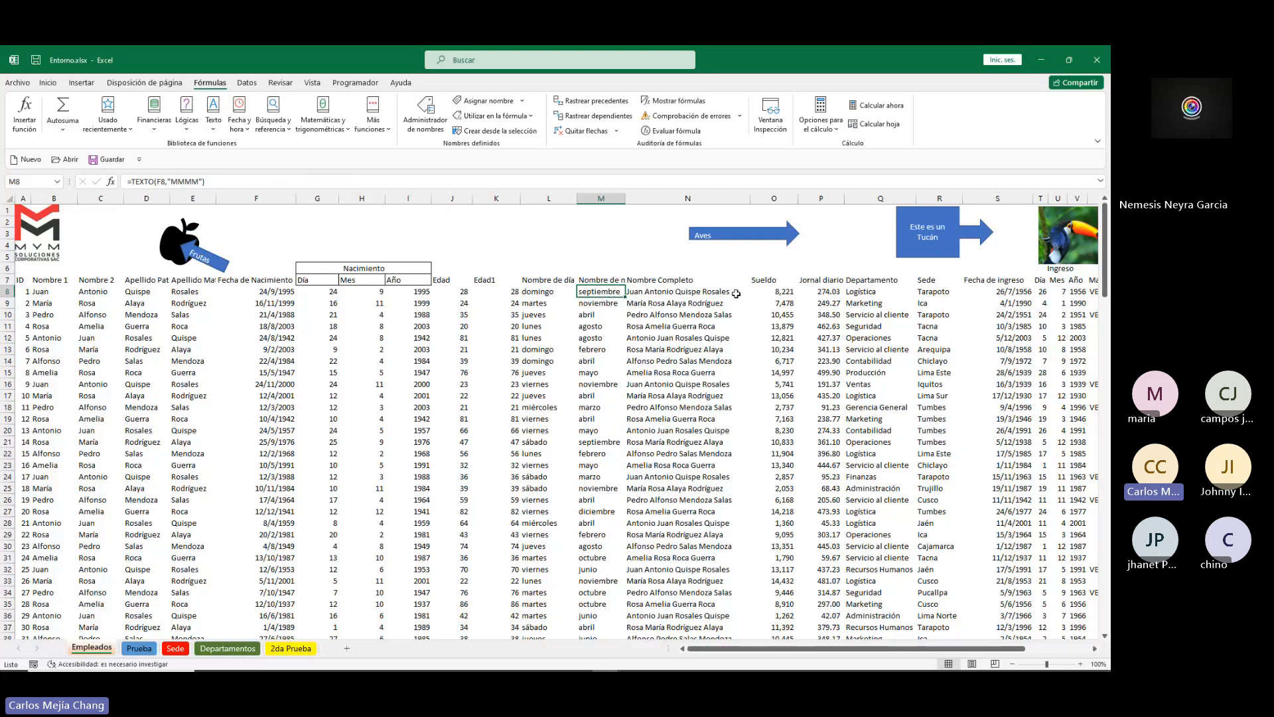
# Examine the full-name formula in N8 and the random birth-day formulas in G8:G26 of the Empleados sheet.
pyautogui.click(682, 292)
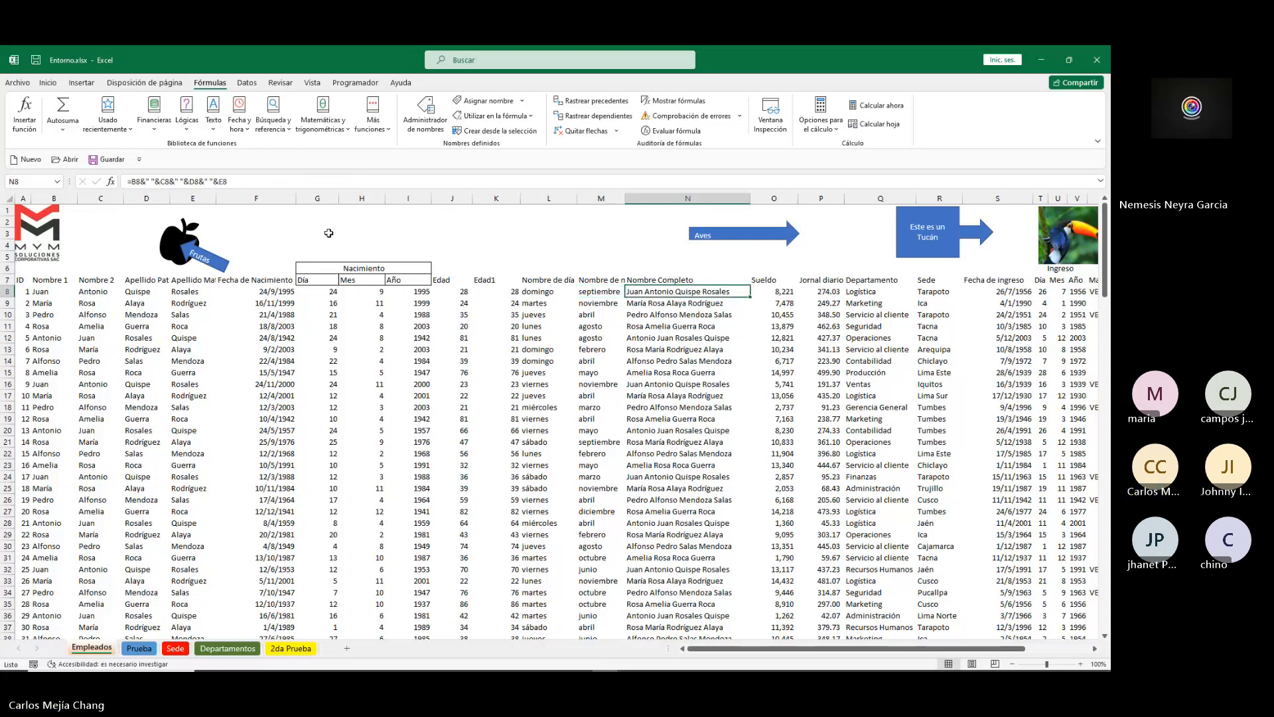
pyautogui.click(322, 290)
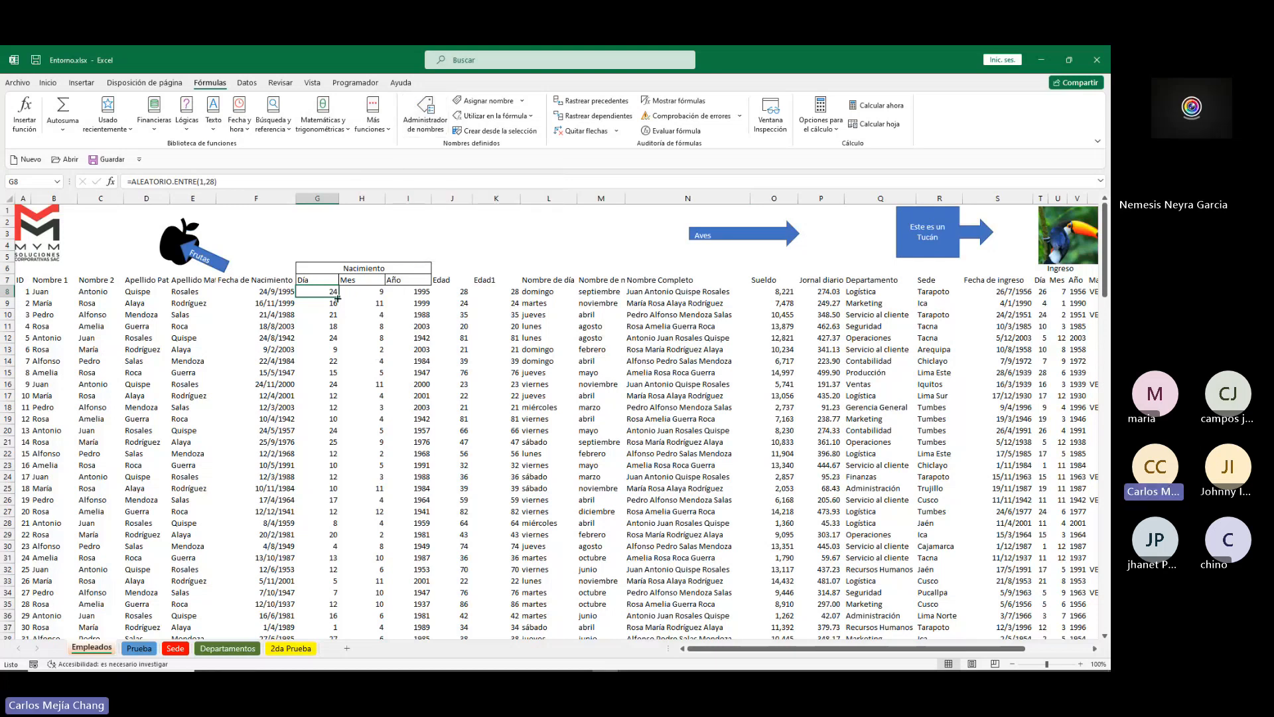
pyautogui.moveTo(338, 298); pyautogui.dragTo(305, 496)
pyautogui.moveTo(305, 495); pyautogui.dragTo(305, 495)
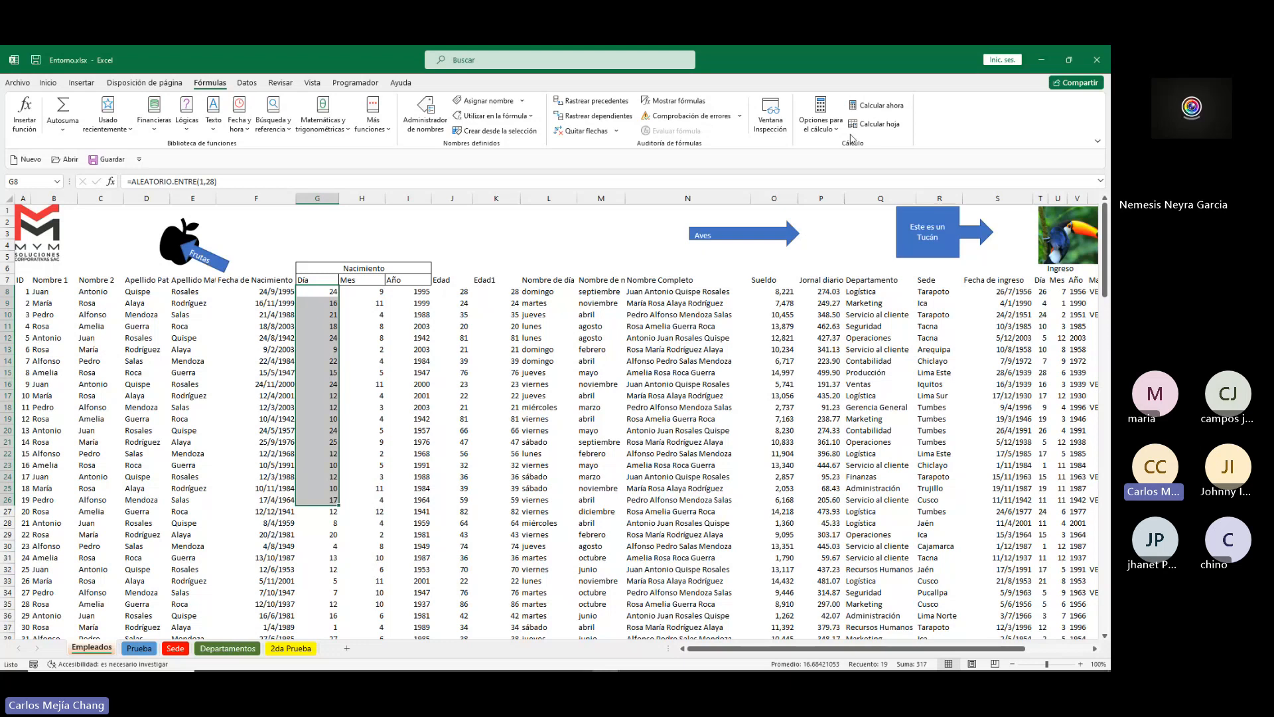
pyautogui.click(392, 233)
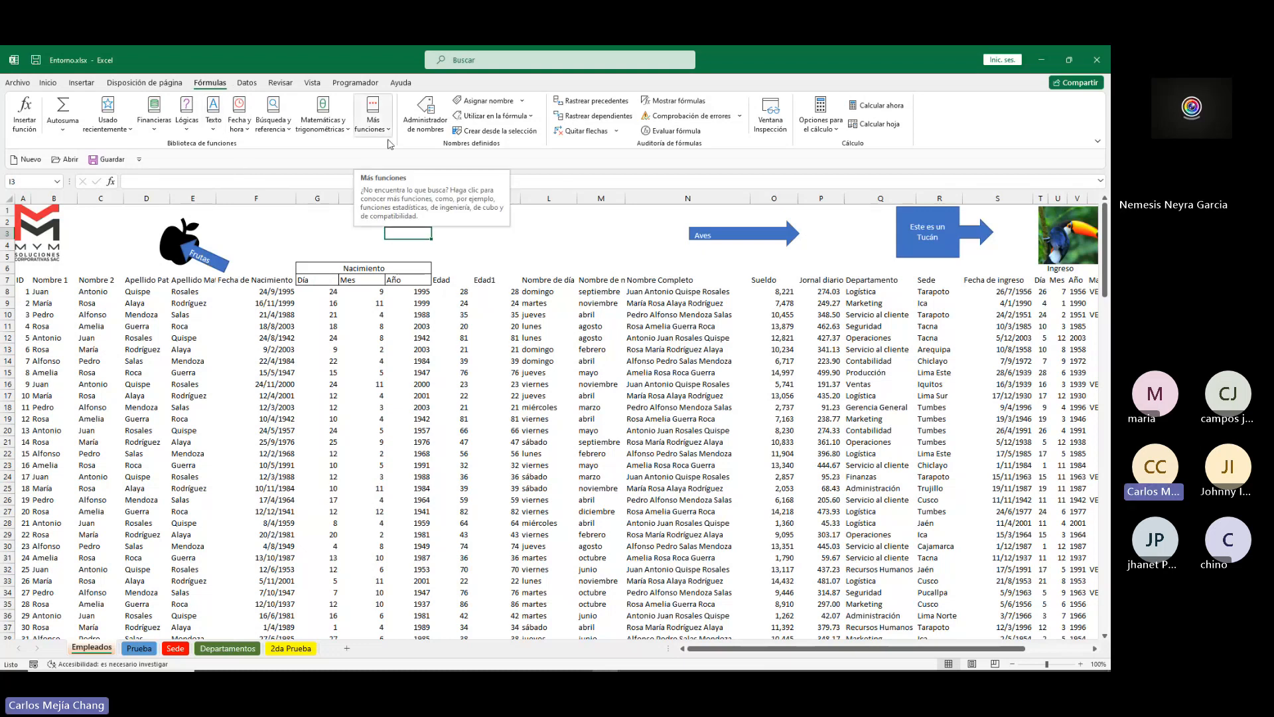
# Admit the next participant waiting in the Teams lobby, and go back to the Empleados sheet in Excel.
pyautogui.hotkey('alt', 'Tab')
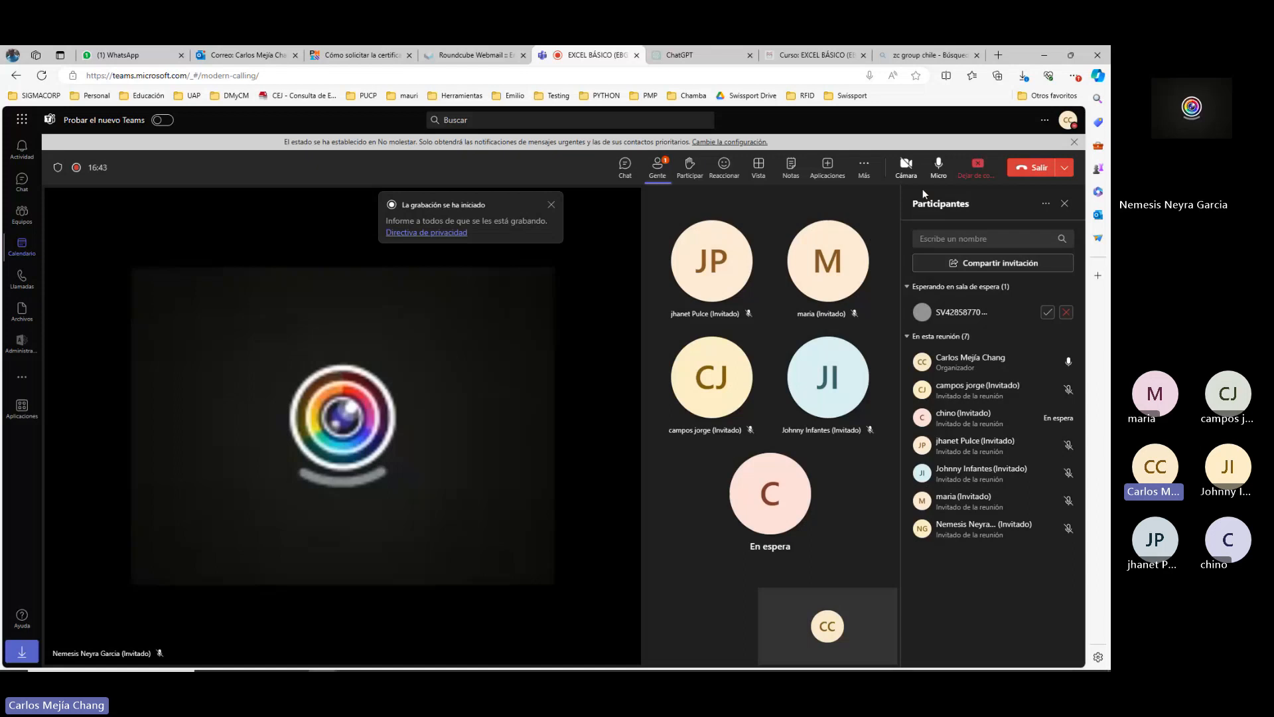
pyautogui.click(1049, 312)
pyautogui.hotkey('alt', 'Tab')
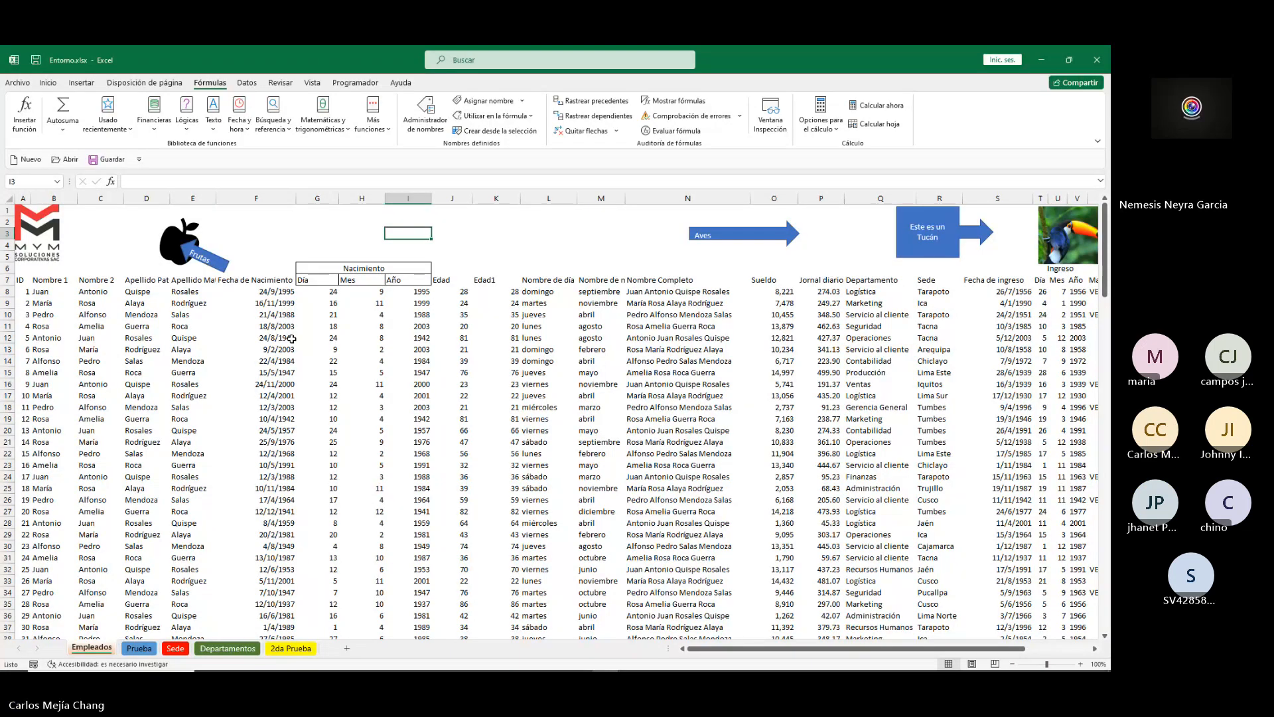
# Display Excel's data commands, and let the newly waiting guest into the Teams meeting.
pyautogui.click(245, 83)
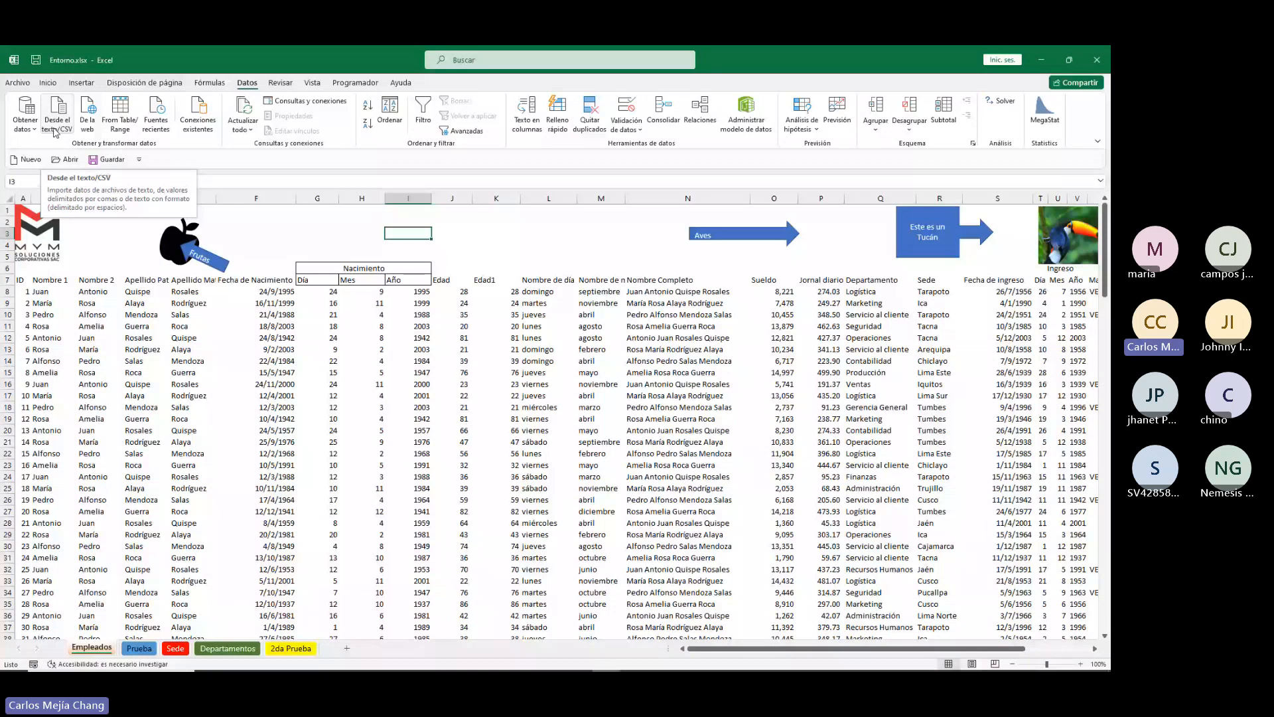
pyautogui.hotkey('alt', 'Tab')
pyautogui.click(1064, 312)
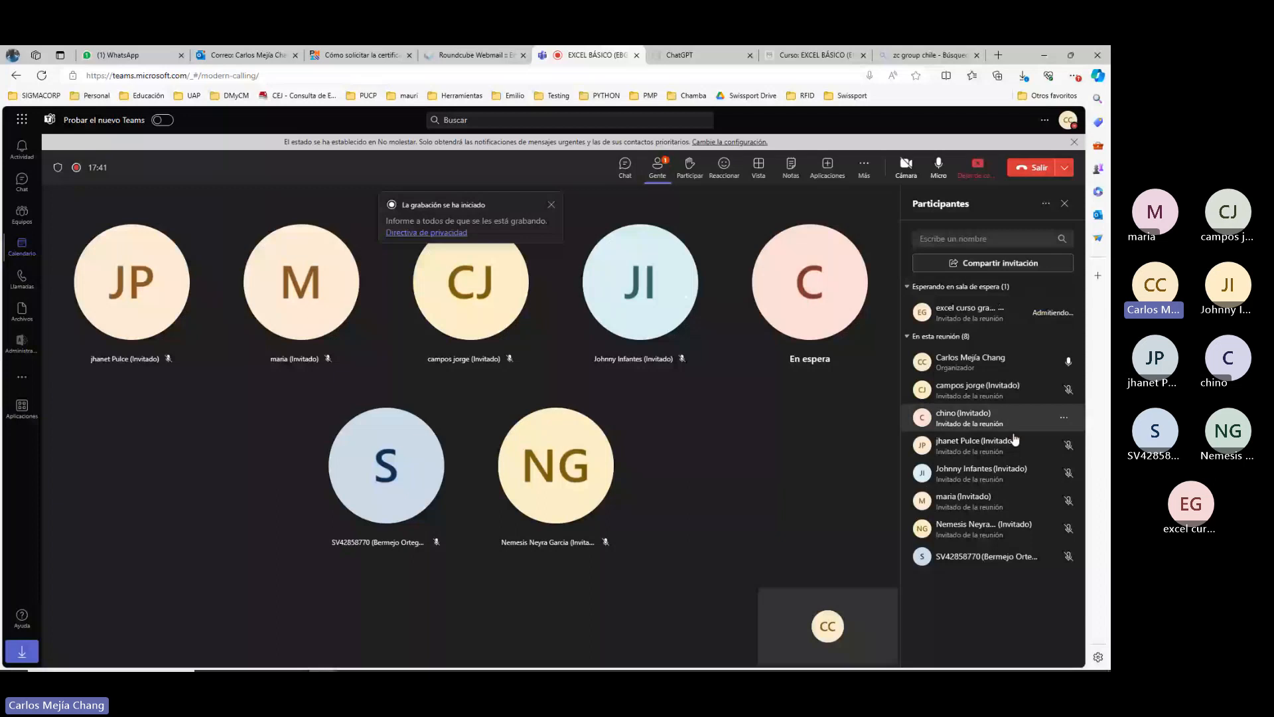
pyautogui.hotkey('alt', 'Tab')
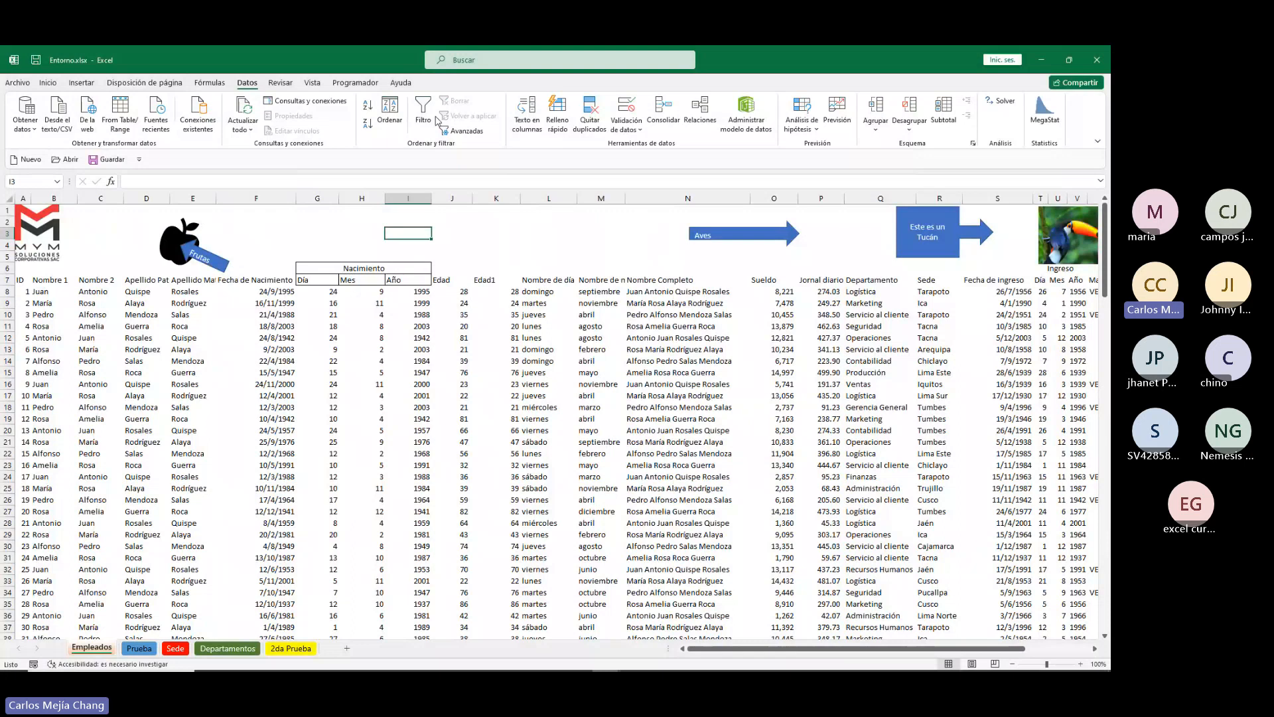
# Close the Entorno.xlsx workbook and stop sharing the screen in the Teams meeting.
pyautogui.click(452, 282)
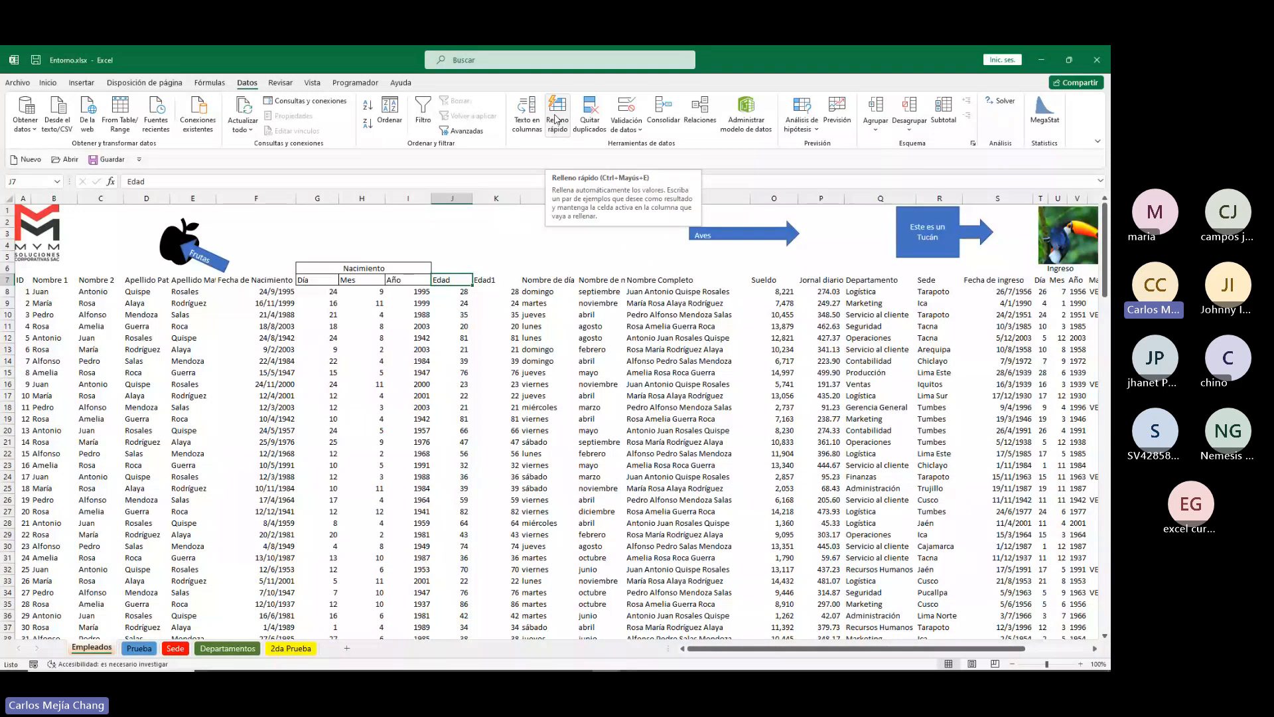
pyautogui.click(651, 292)
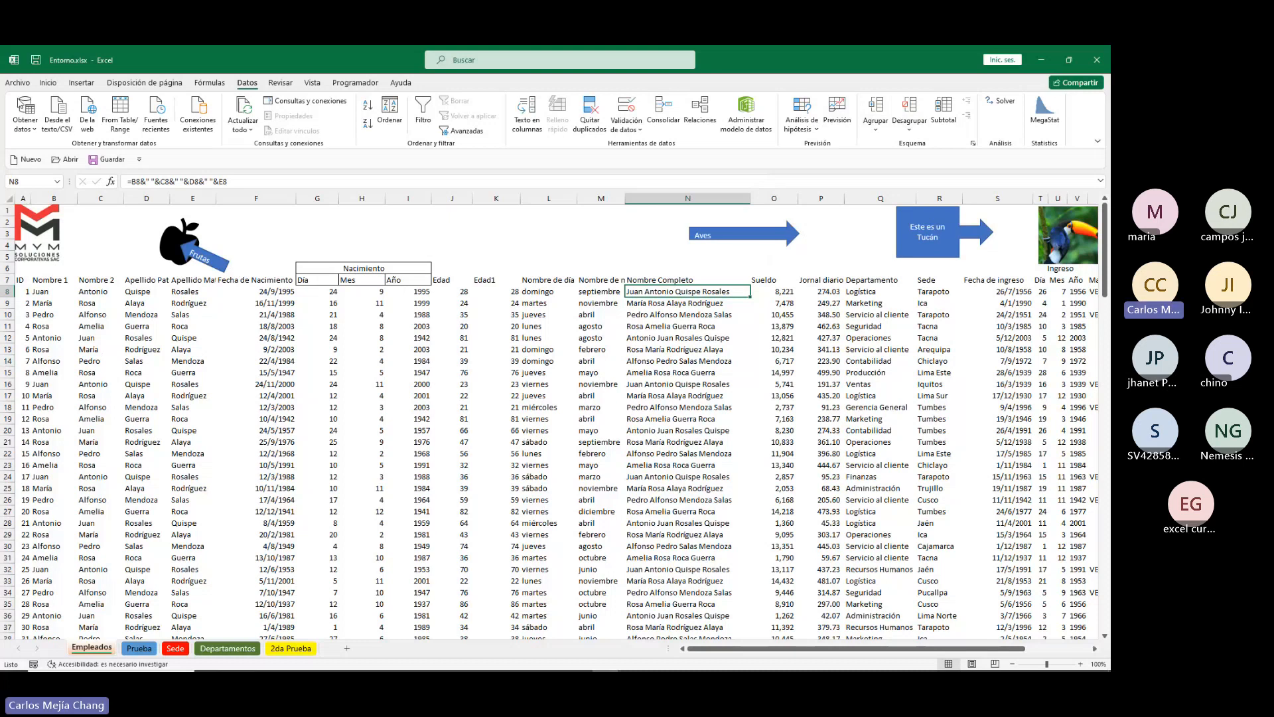
pyautogui.click(1101, 64)
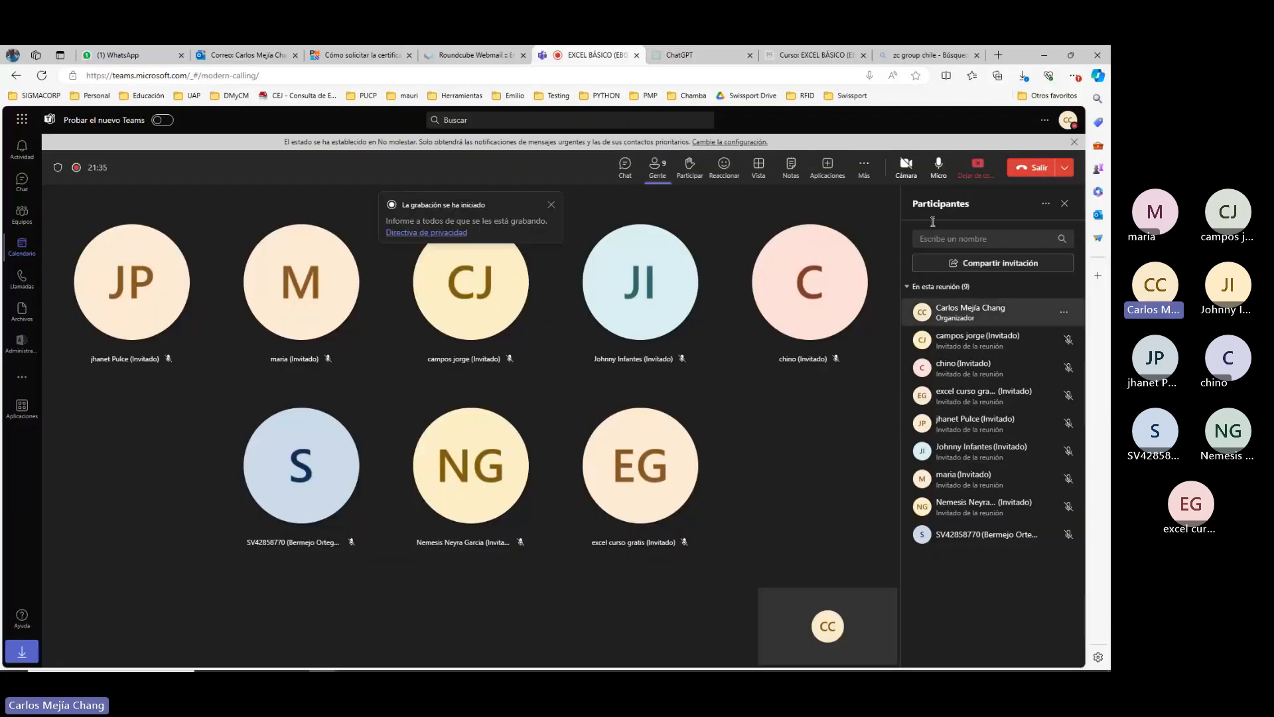
pyautogui.click(978, 166)
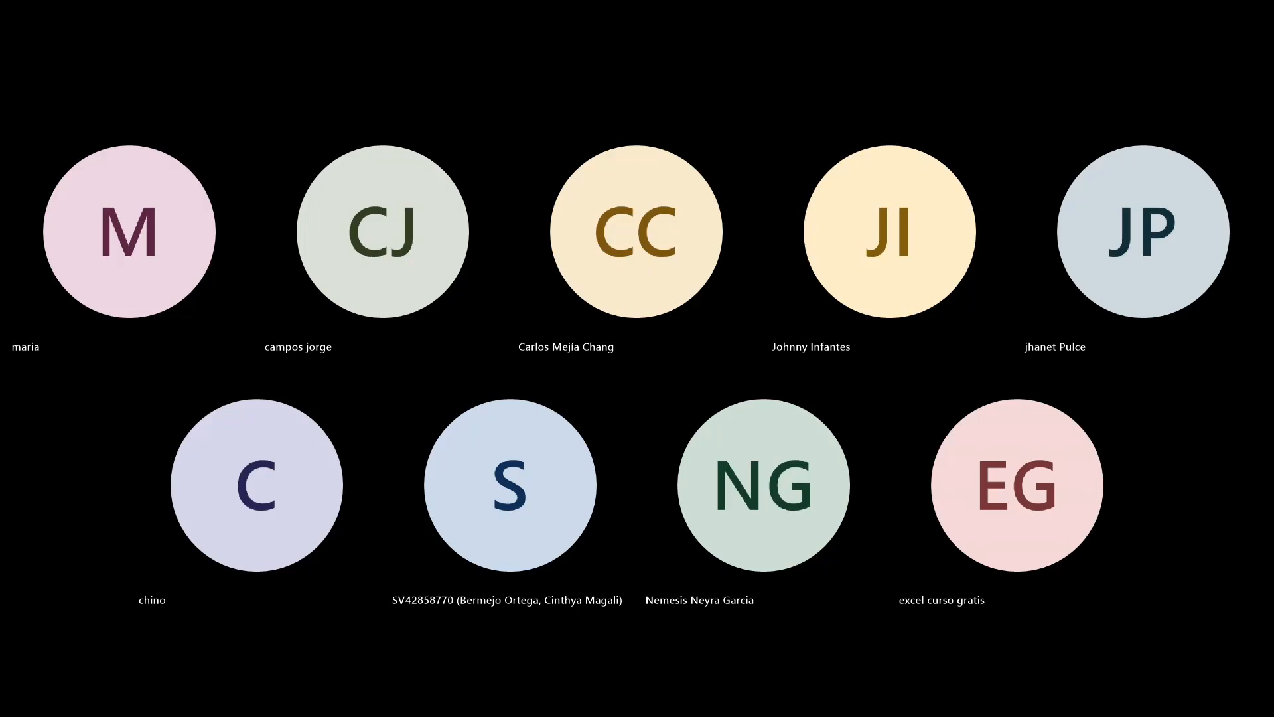
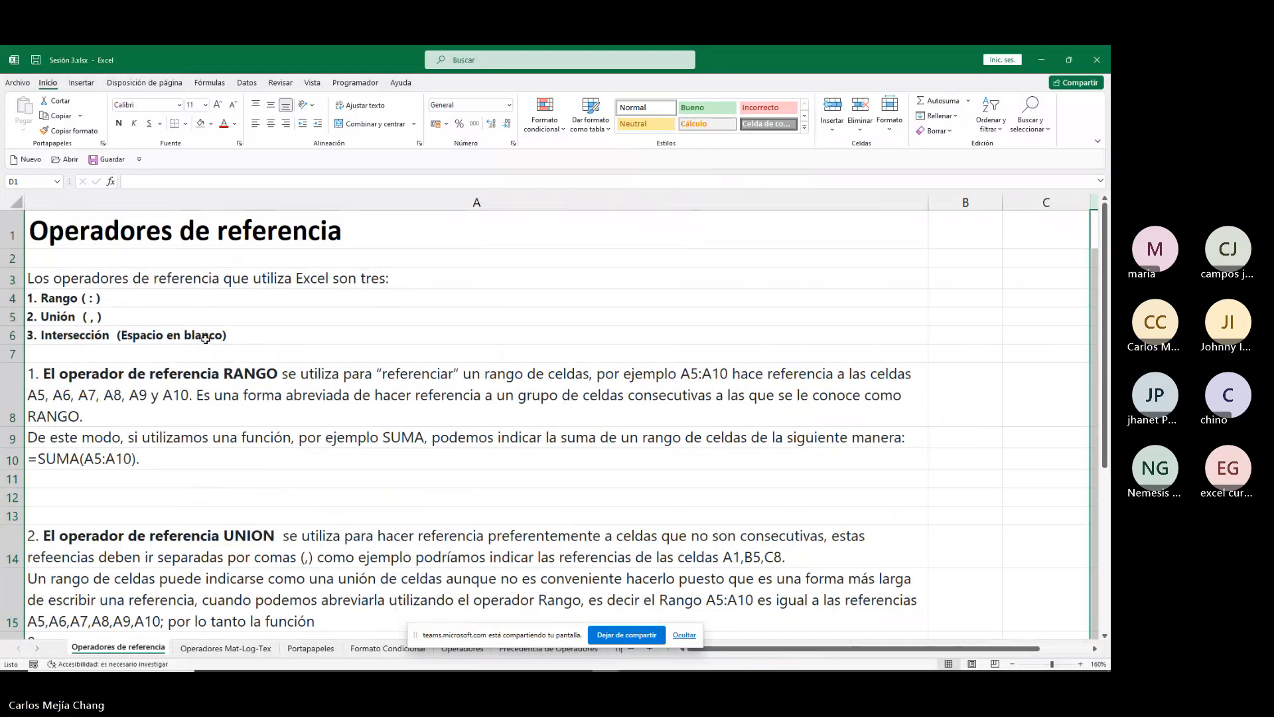
# Enter the sample values 12, 34, 565, 34, 56, 787 and 65 in cells B3:B9 of the Operadores de referencia sheet.
pyautogui.scroll(-1, 350, 476)
pyautogui.scroll(1, 350, 476)
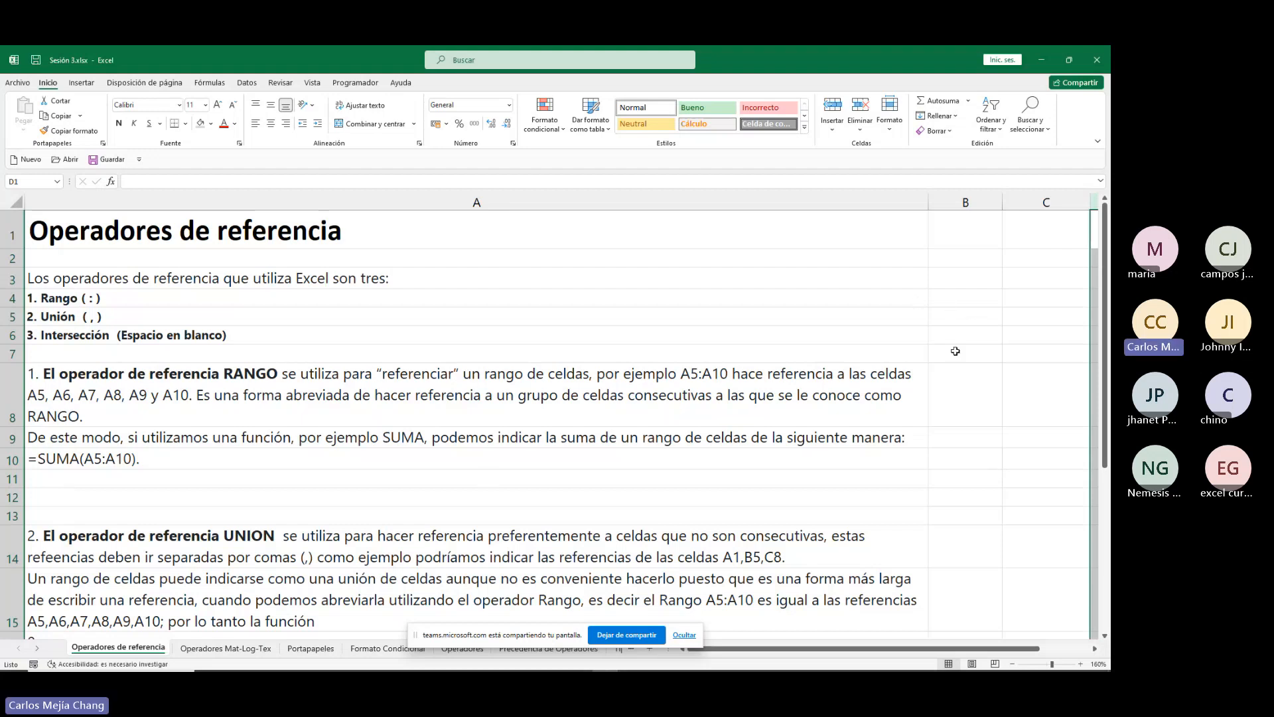
pyautogui.click(956, 280)
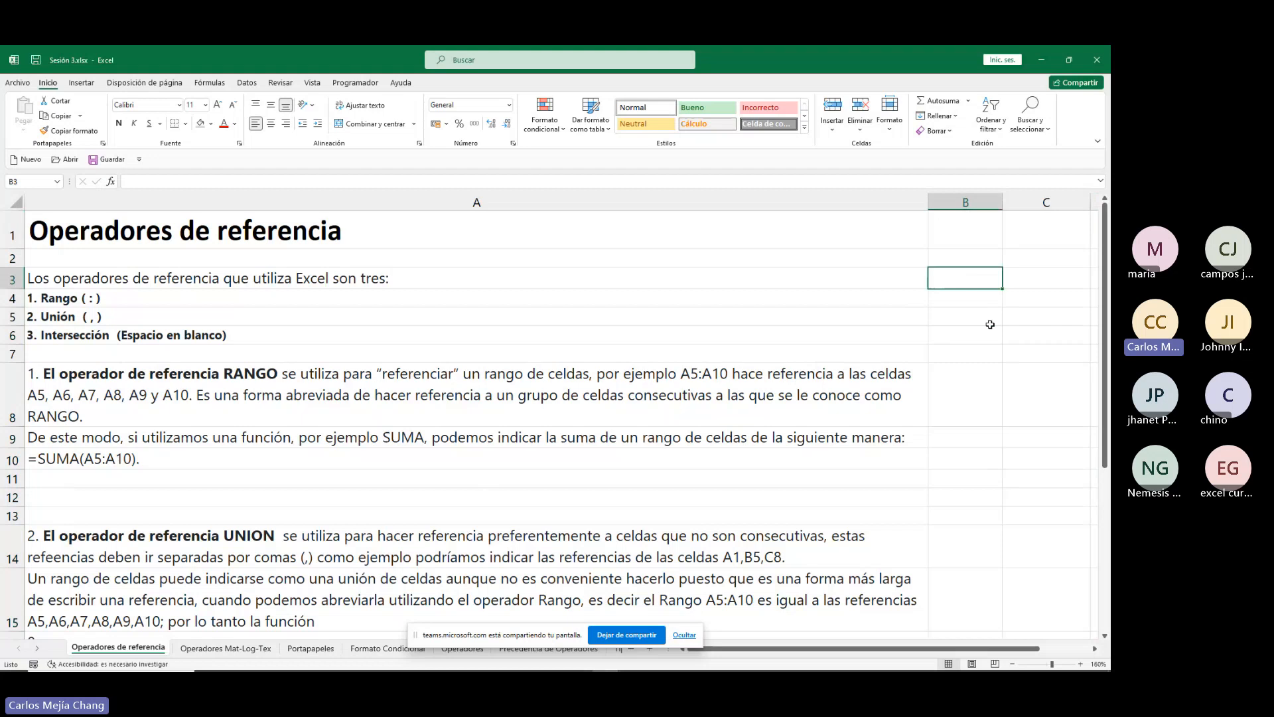
pyautogui.write('12')
pyautogui.press('Return')
pyautogui.write('34')
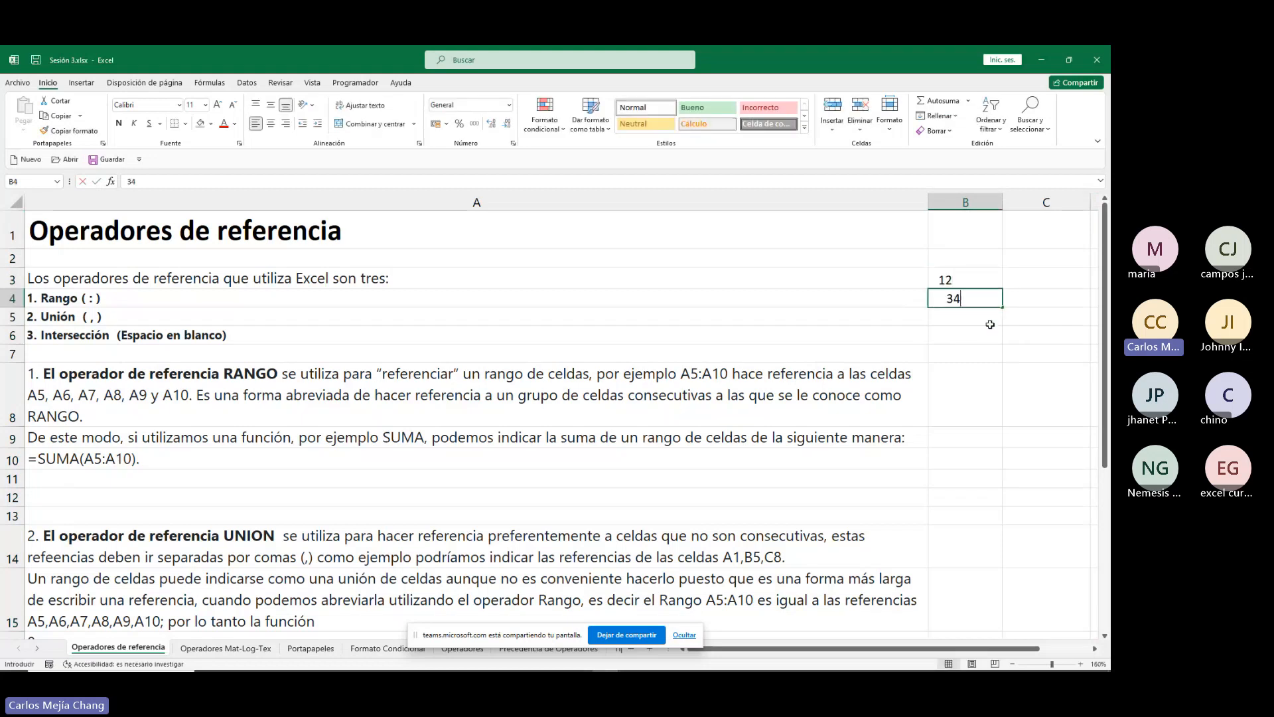
pyautogui.press('Return')
pyautogui.write('565')
pyautogui.press('Return')
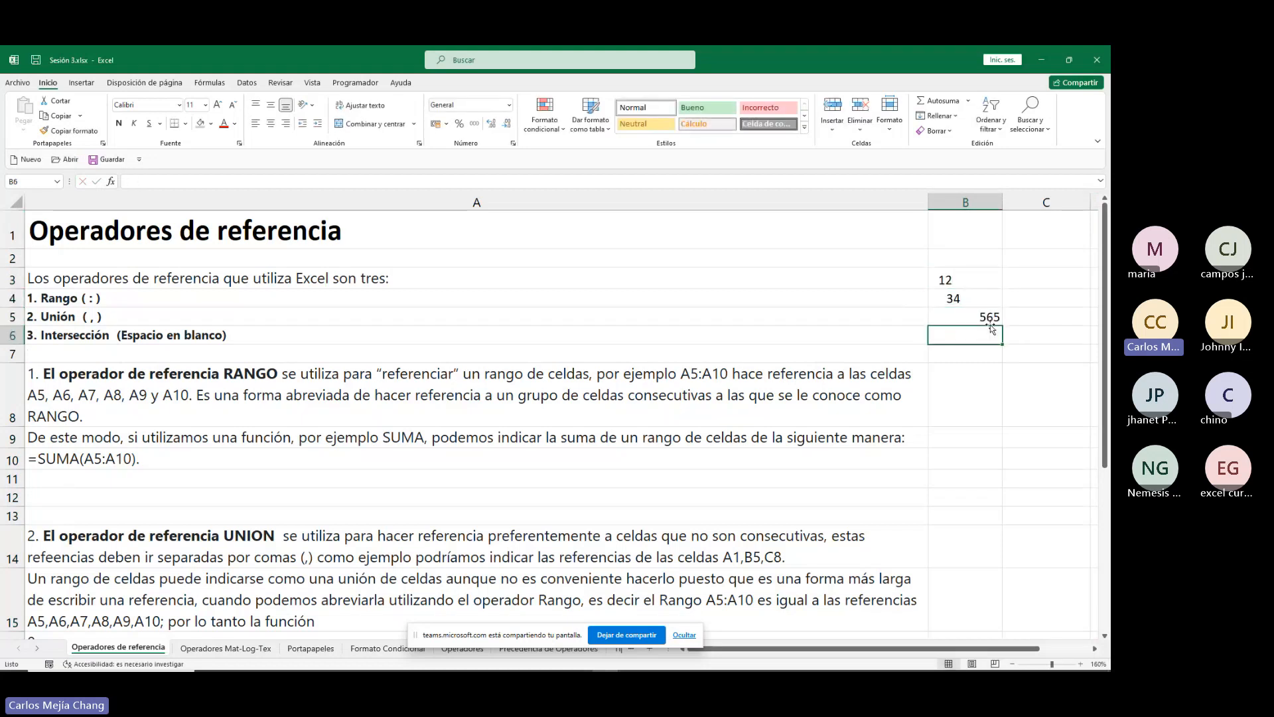
pyautogui.write('34')
pyautogui.press('Return')
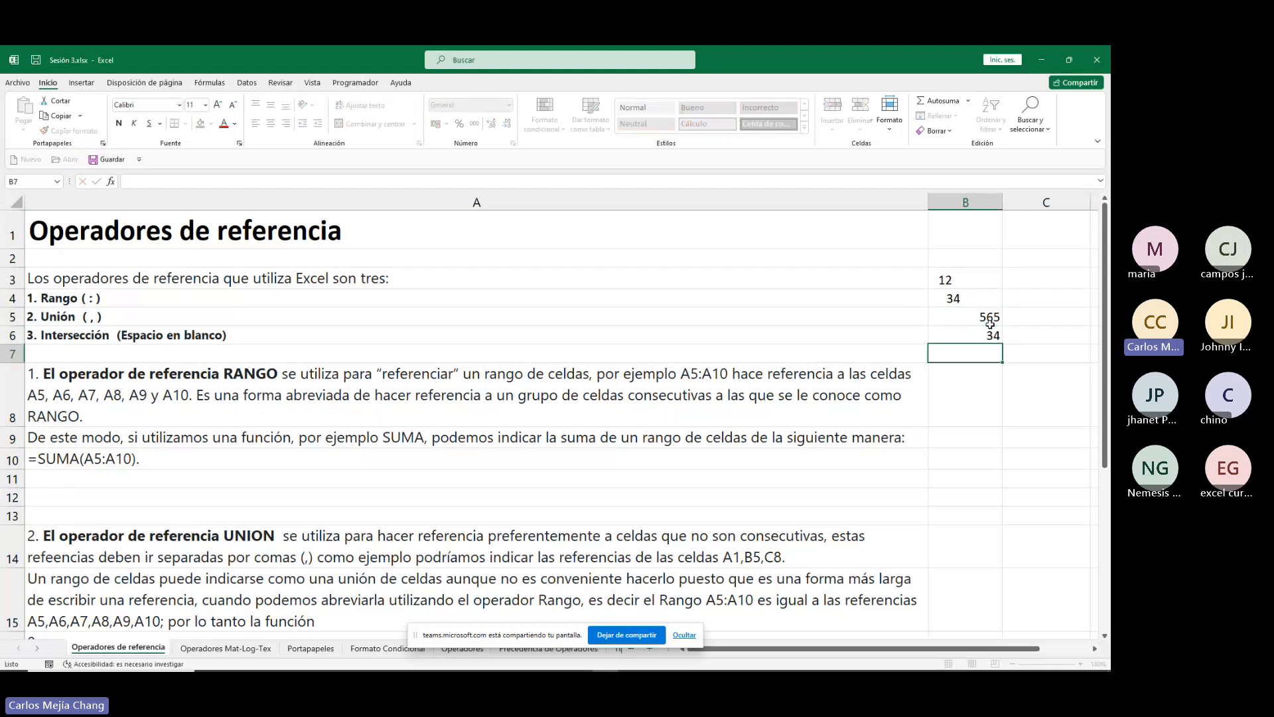
pyautogui.write('56')
pyautogui.press('Return')
pyautogui.write('787')
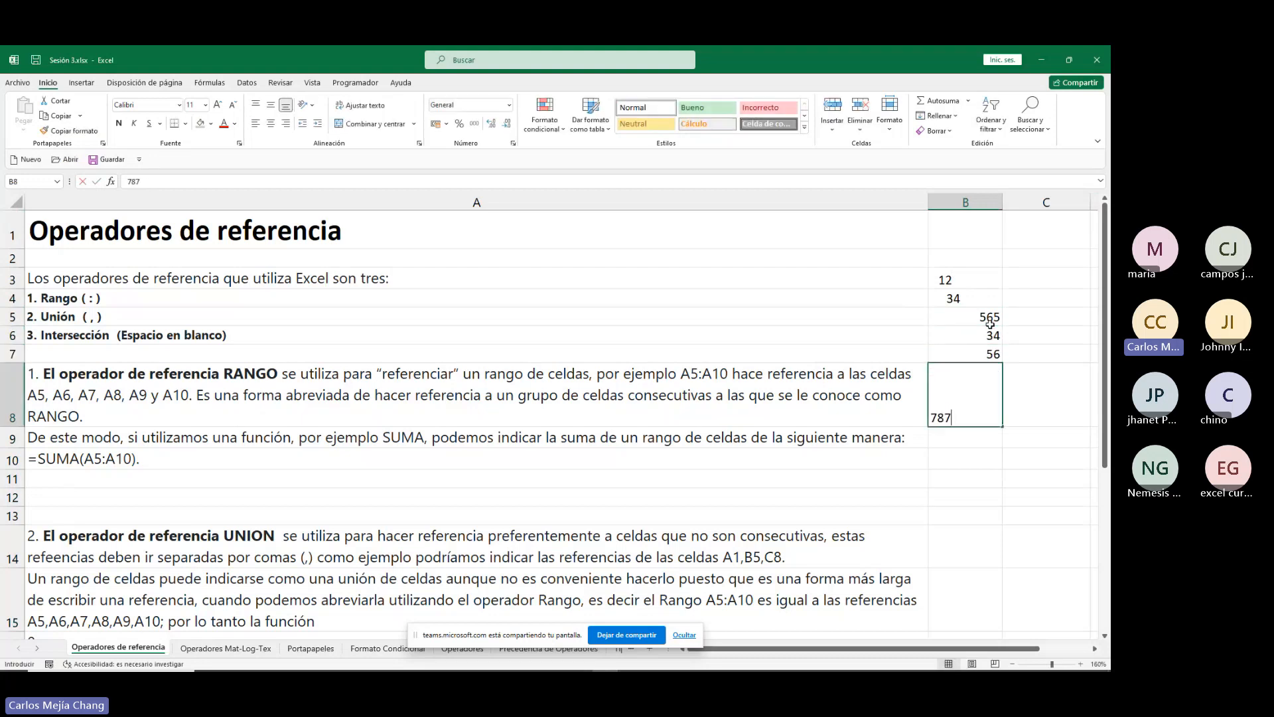
pyautogui.press('Return')
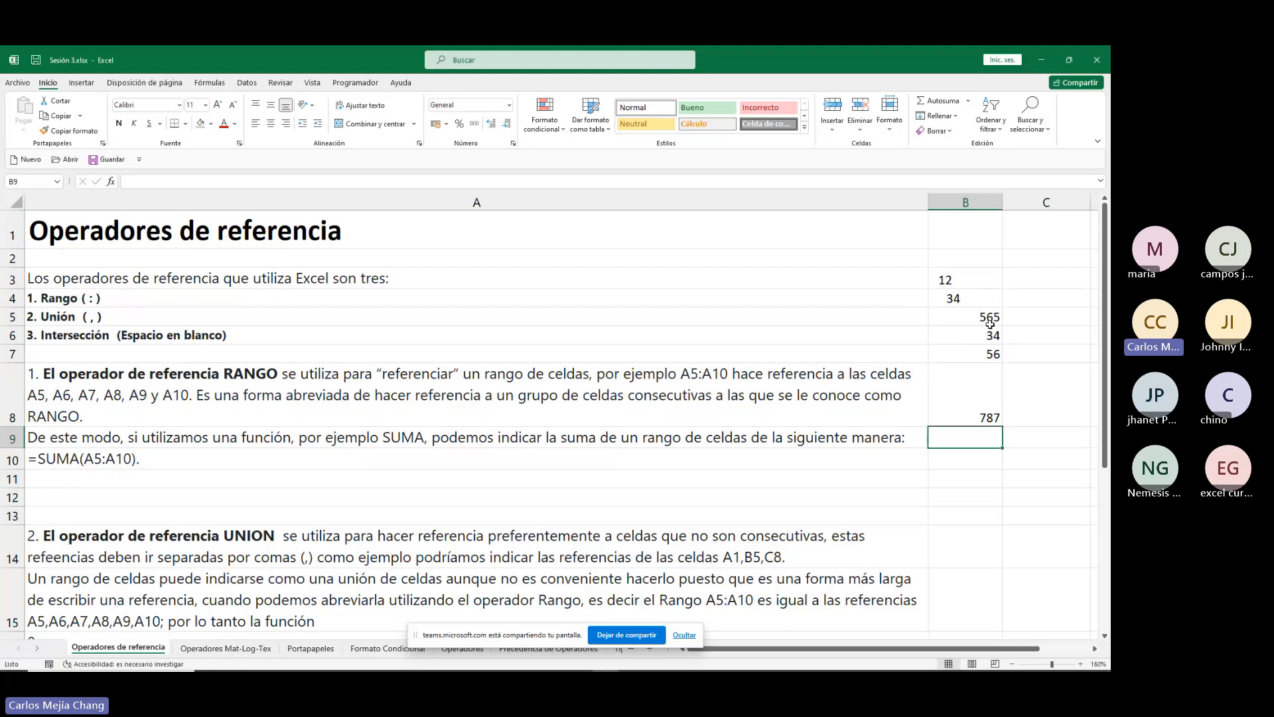
pyautogui.write('65')
pyautogui.press('Return')
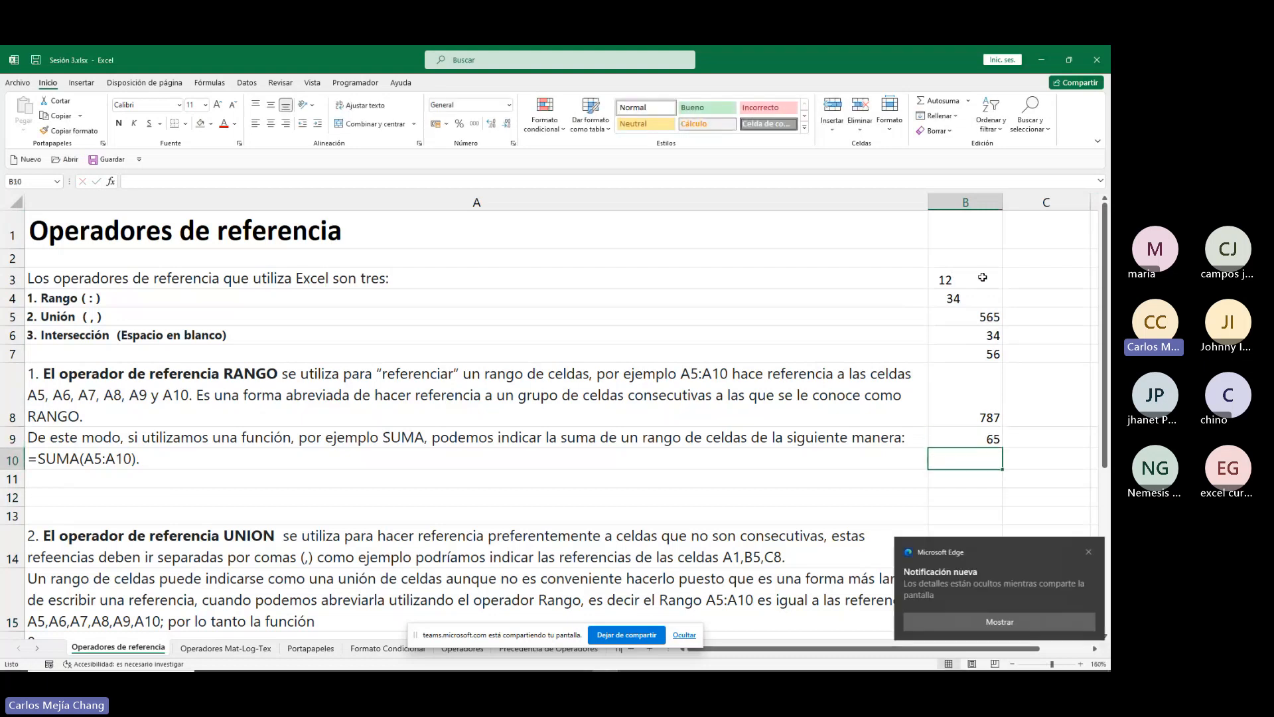
# Right-align the values in B3:B9 and apply the Millares (comma) number style to them.
pyautogui.moveTo(956, 279); pyautogui.dragTo(966, 439)
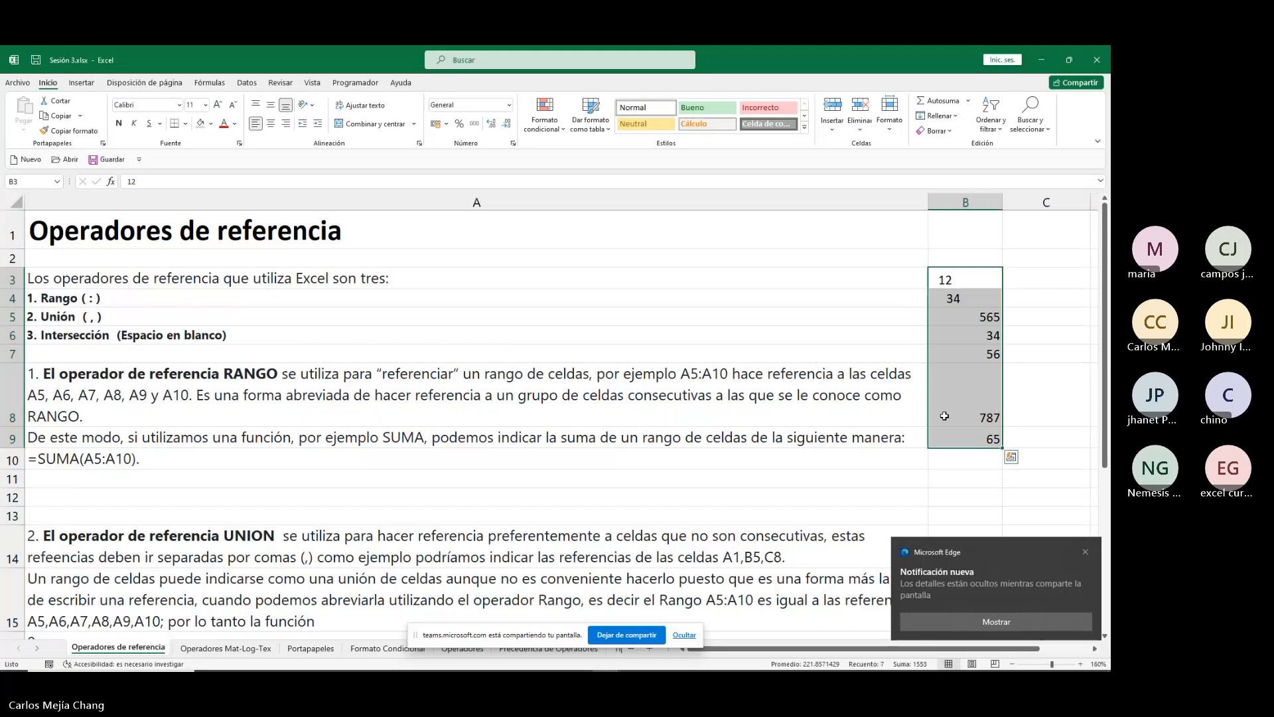
pyautogui.click(285, 129)
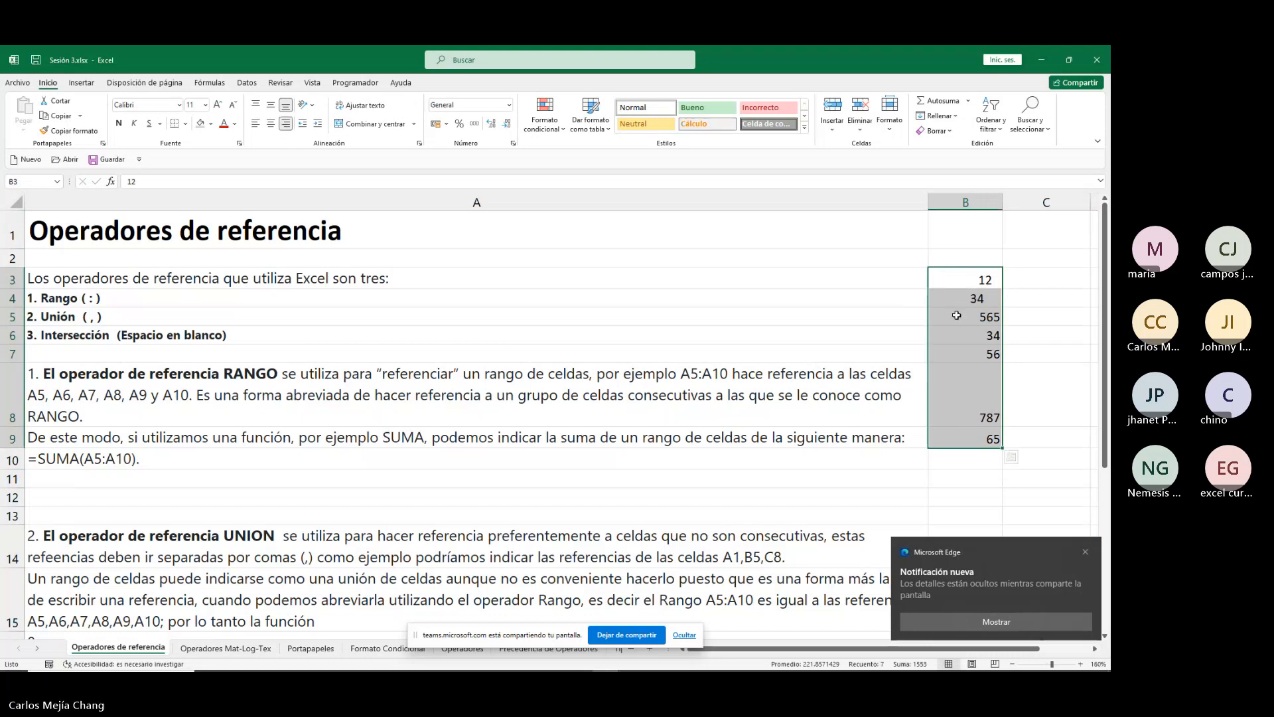
pyautogui.click(474, 124)
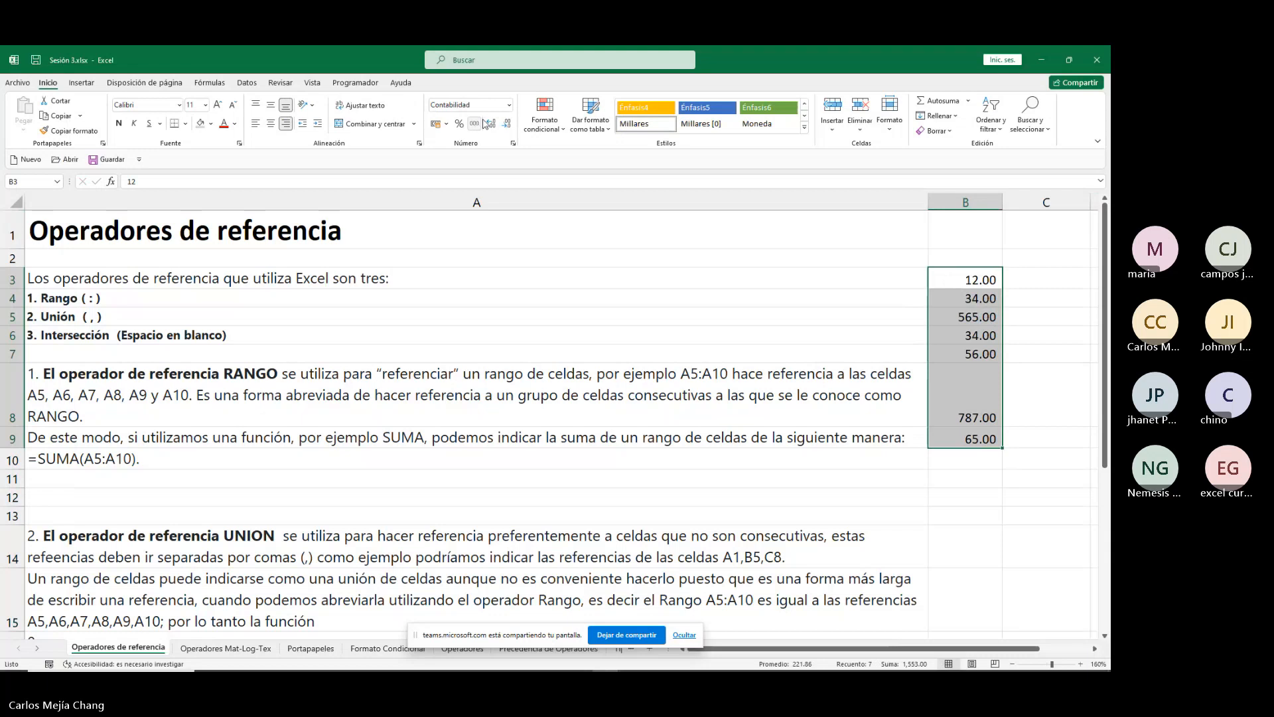
# Remove the two decimal places from the values in B3:B9 and select the range again.
pyautogui.doubleClick(507, 124)
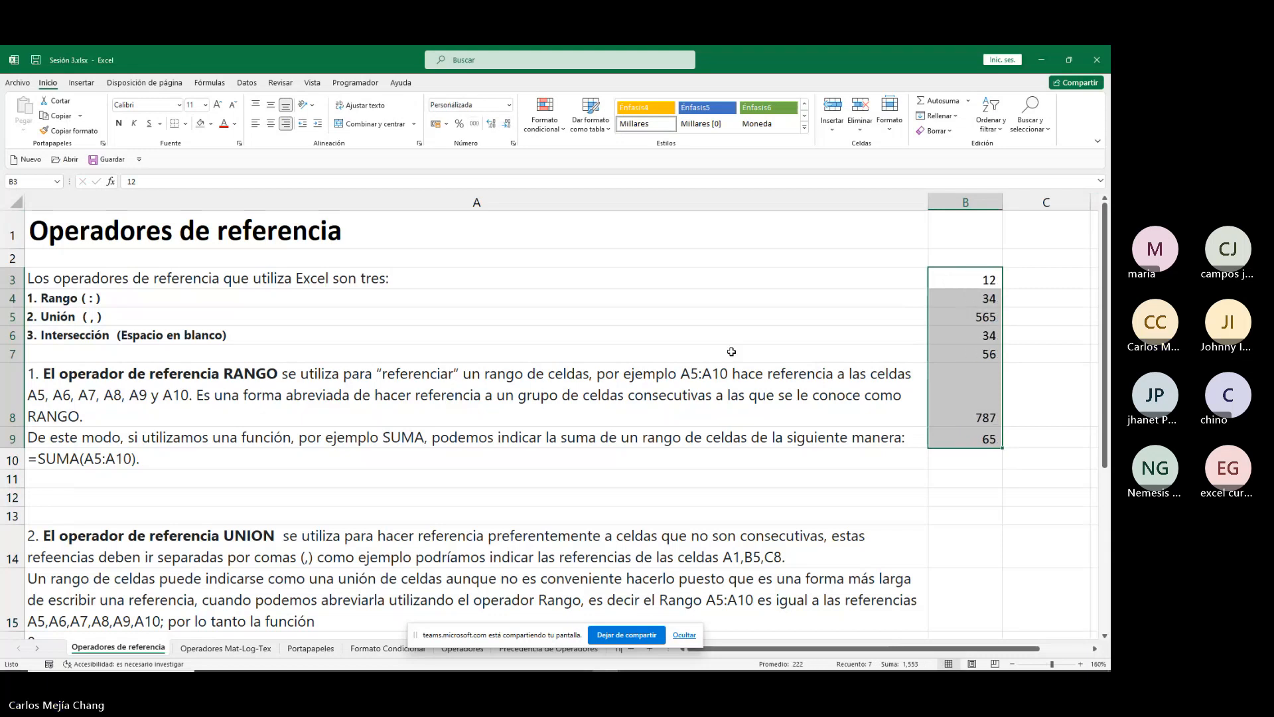
pyautogui.click(975, 485)
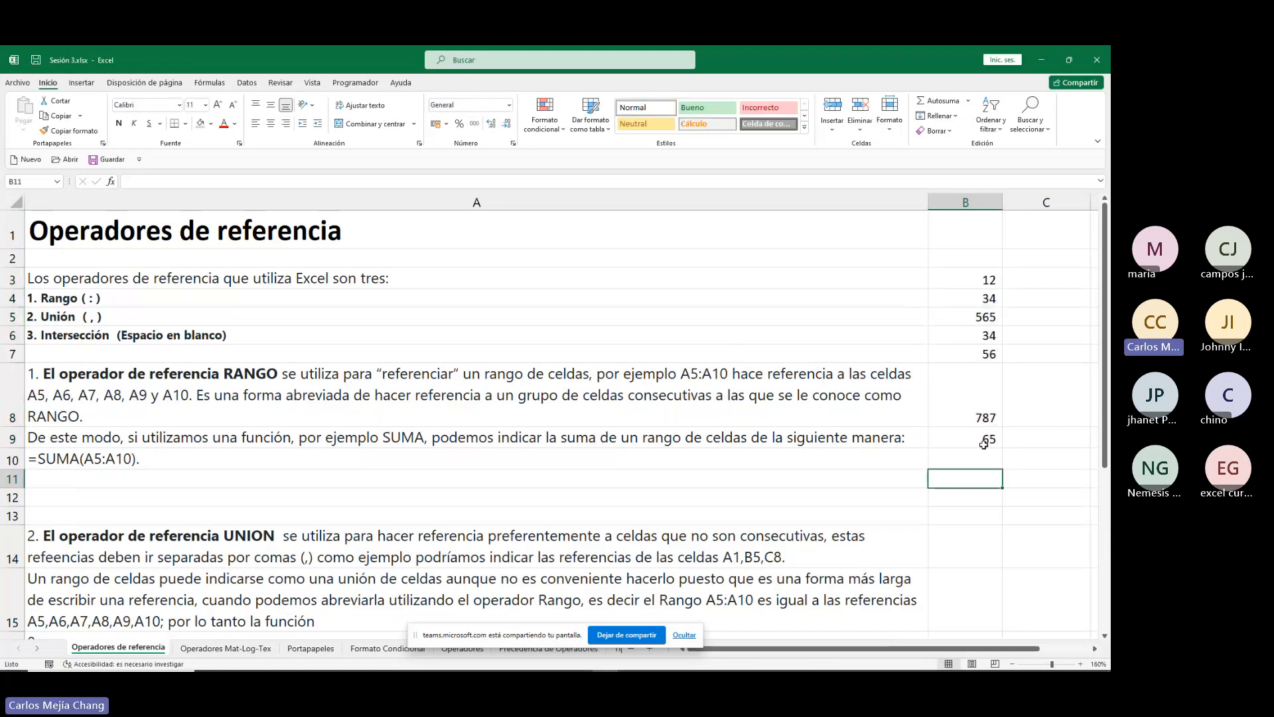
pyautogui.moveTo(982, 280); pyautogui.dragTo(993, 443)
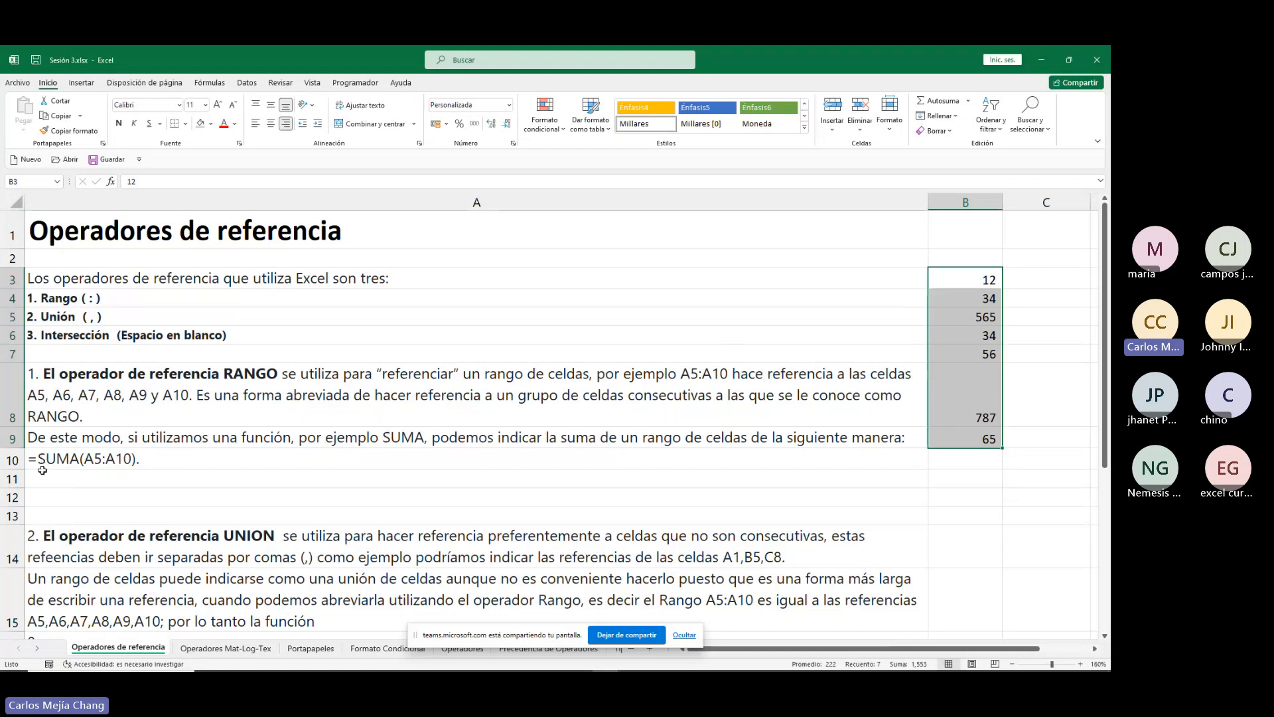
# Enter =SUMA(B3,B4,B5,B6,B7,B8,B9) in B10 to add the values with the union operator, and select the cell to show its formula.
pyautogui.click(966, 458)
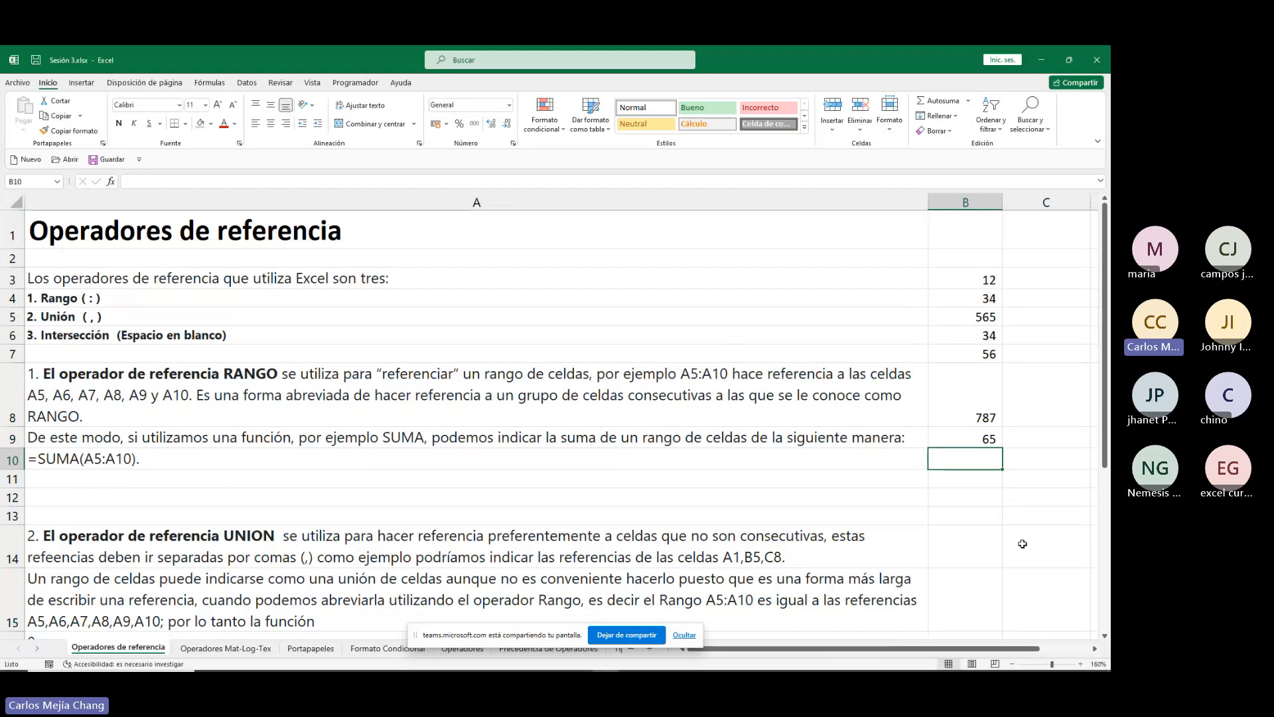
pyautogui.write('=suma(')
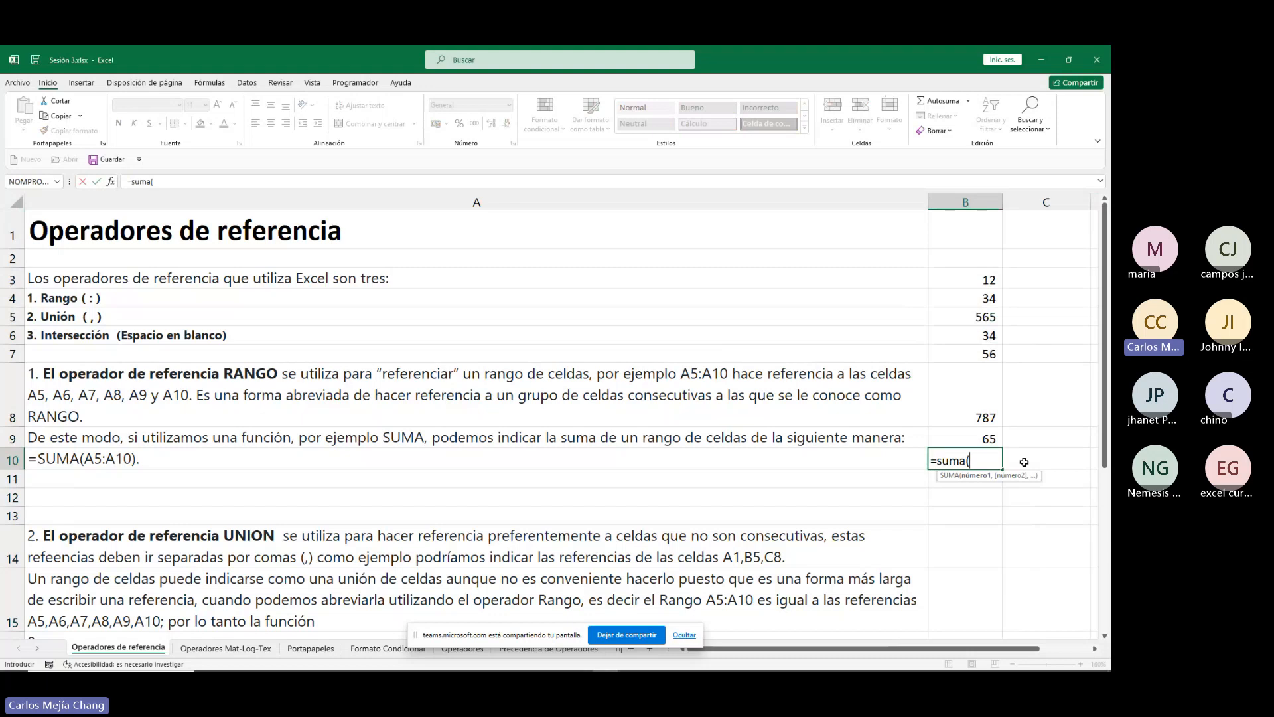
pyautogui.click(990, 278)
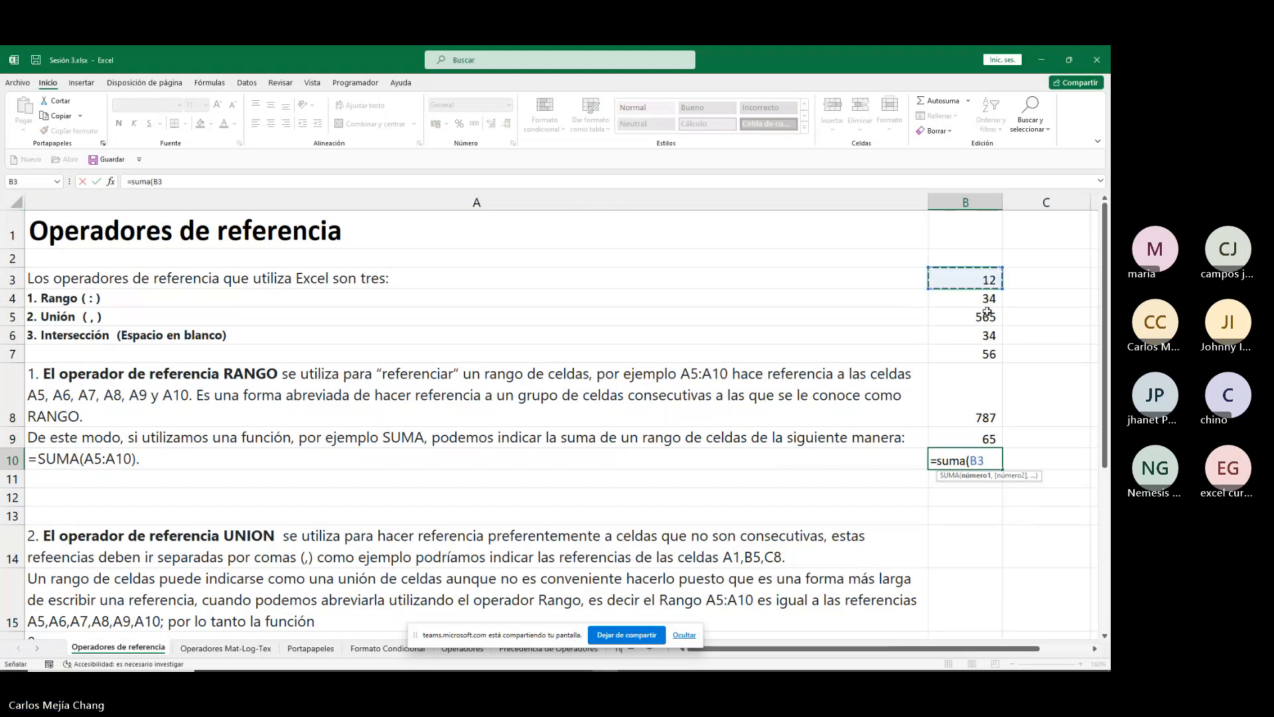
pyautogui.write(',')
pyautogui.click(988, 299)
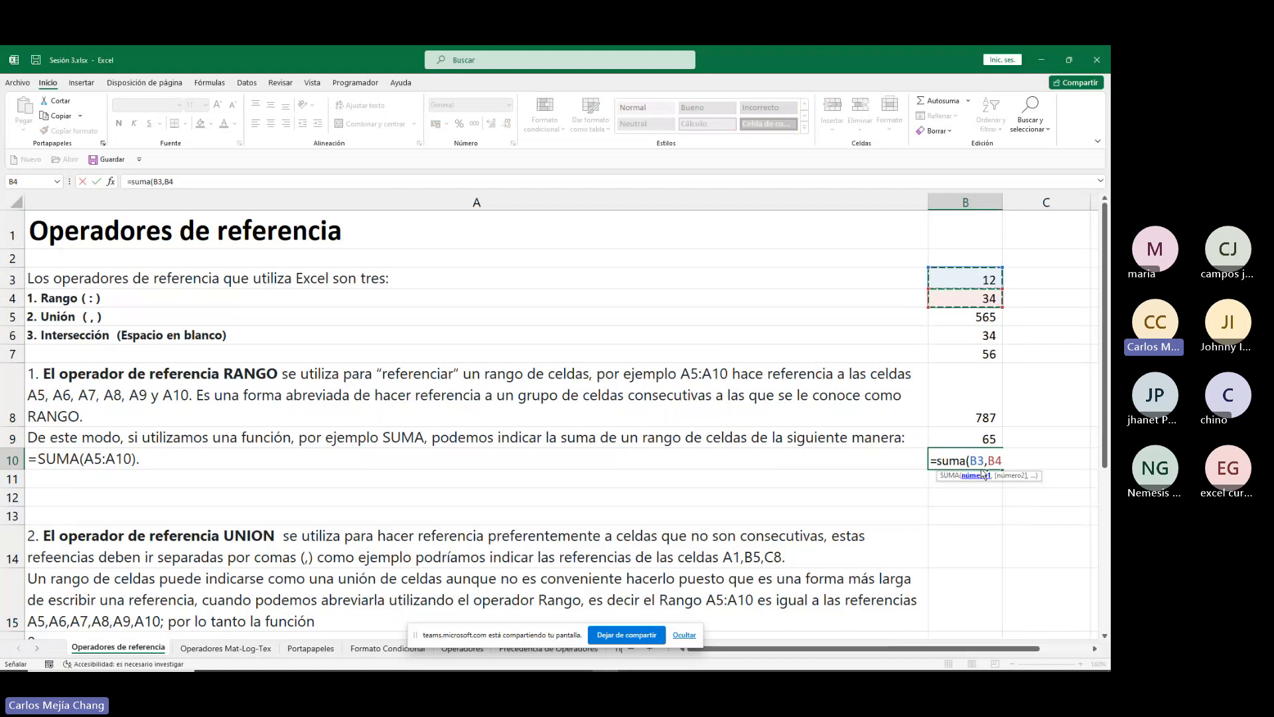
pyautogui.write(',')
pyautogui.click(990, 319)
pyautogui.write(',')
pyautogui.click(989, 337)
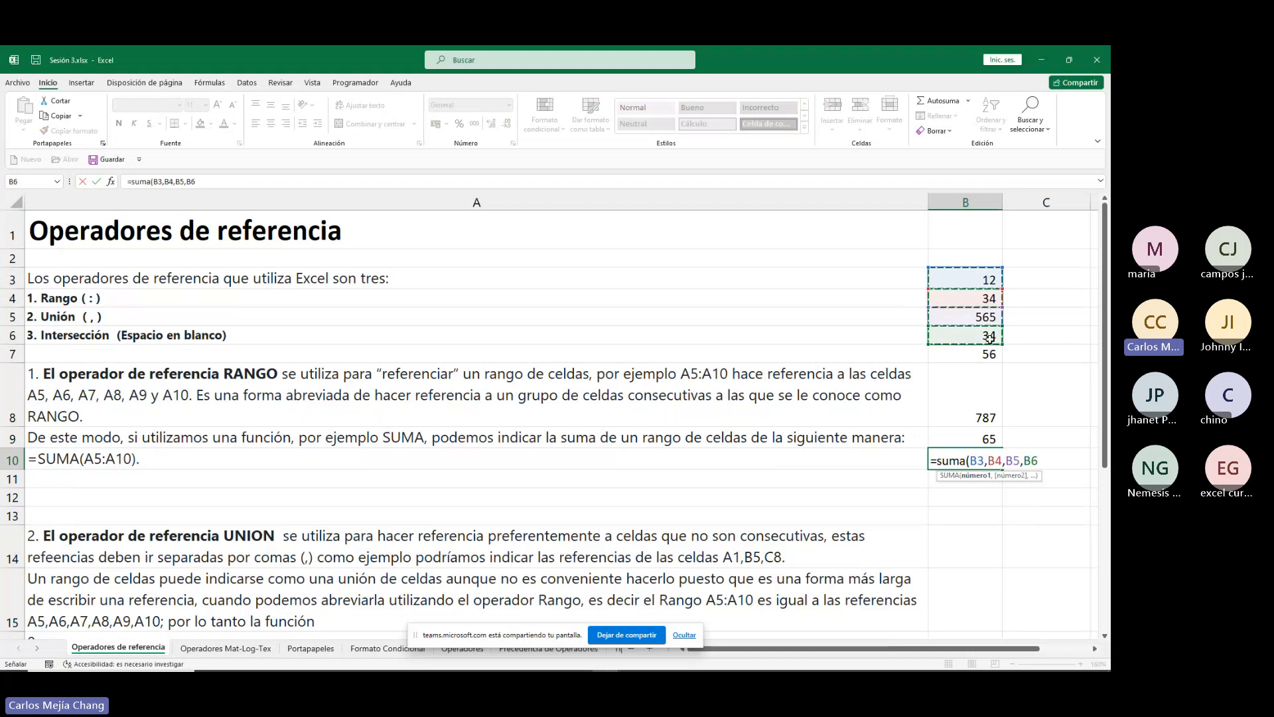
pyautogui.write(',')
pyautogui.click(985, 354)
pyautogui.write(',')
pyautogui.click(974, 421)
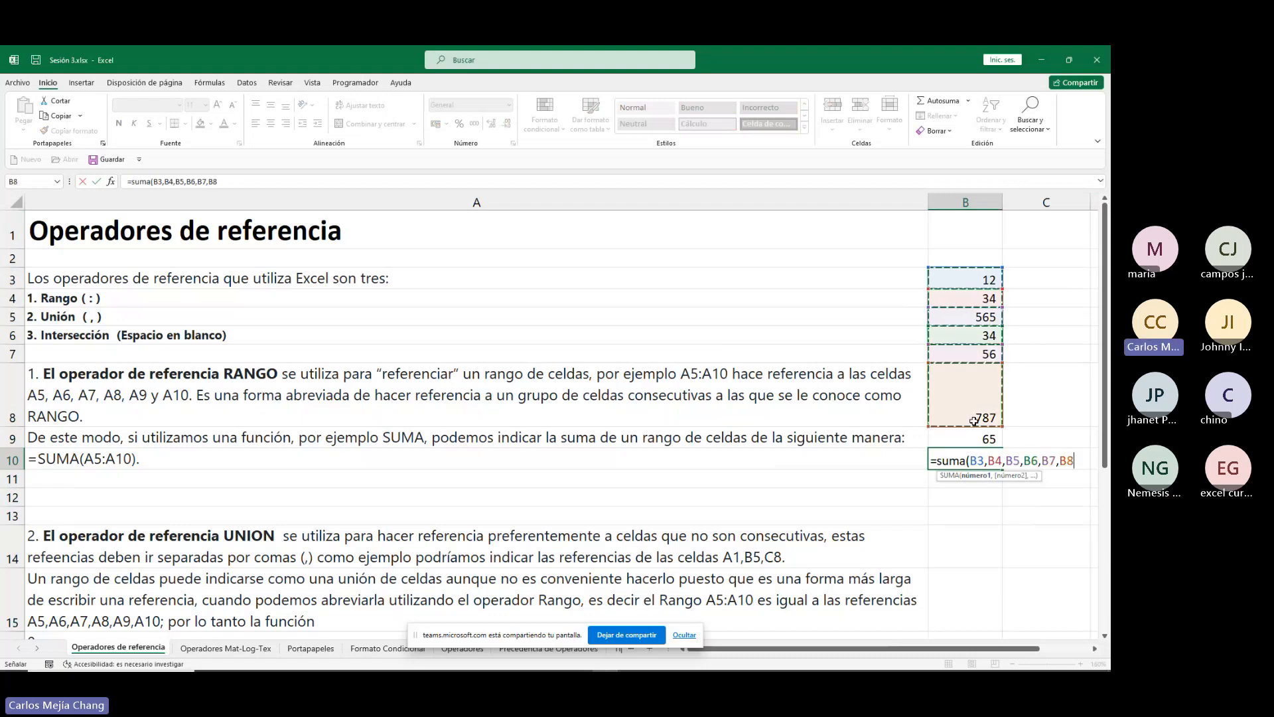
pyautogui.write(',')
pyautogui.click(973, 435)
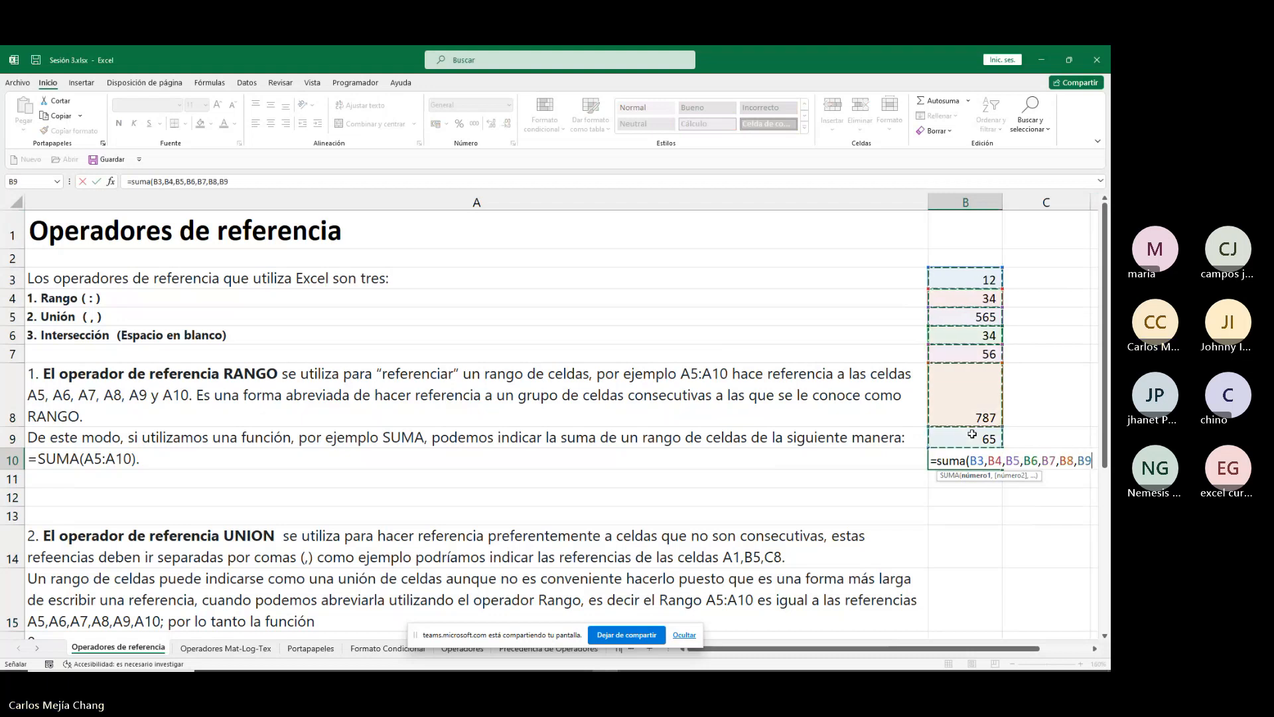
pyautogui.write(')')
pyautogui.press('Return')
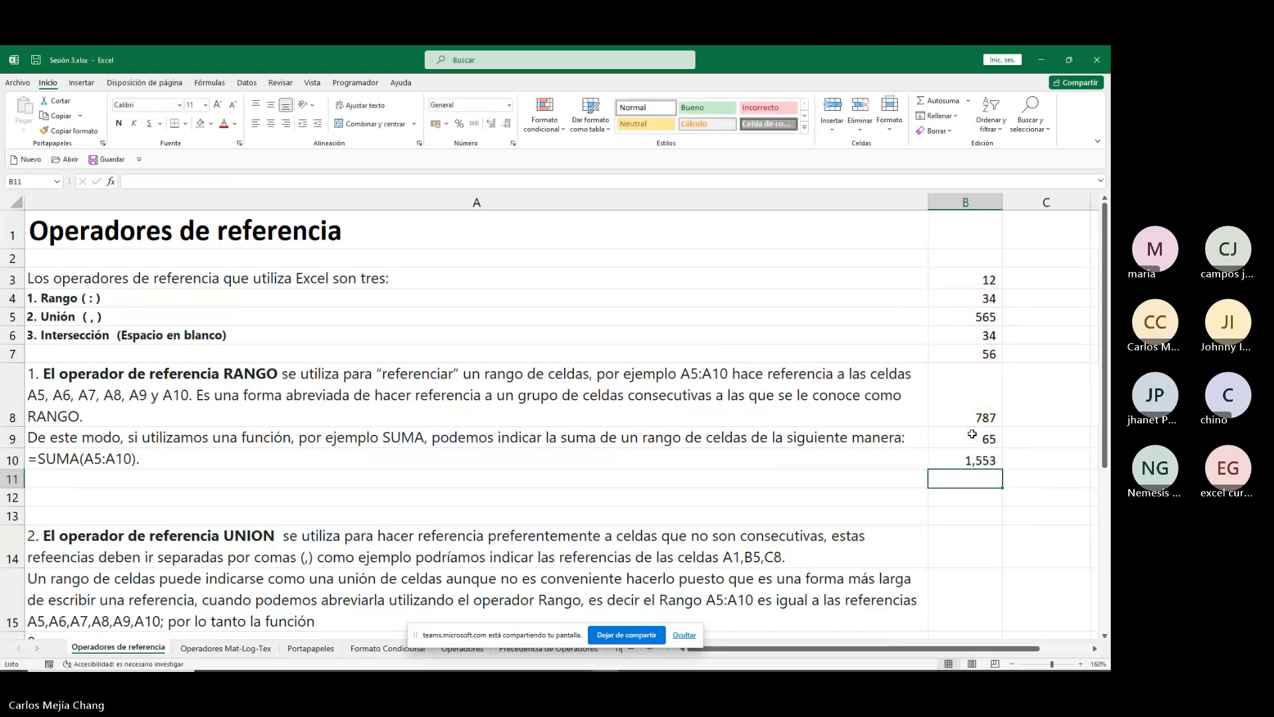
pyautogui.press('Up')
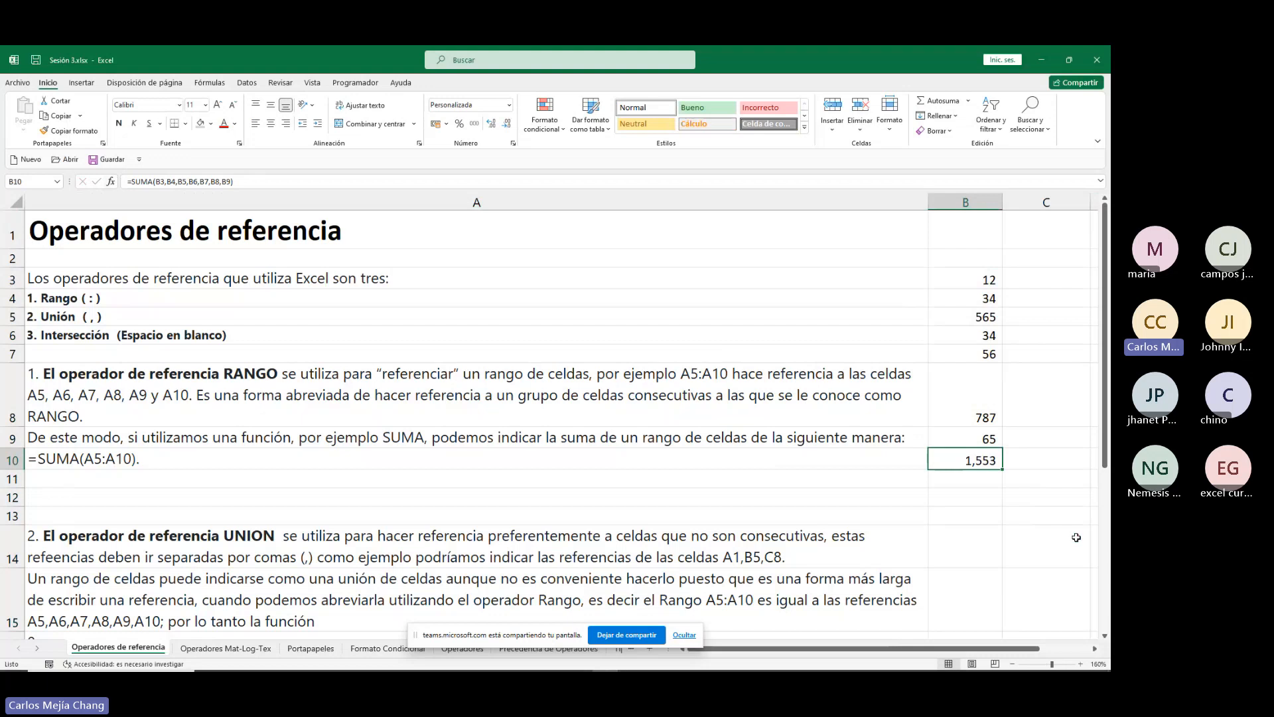
# Enter the formula =SUMA(B9:B9) in B11 using the range operator, and reselect the cell.
pyautogui.click(983, 477)
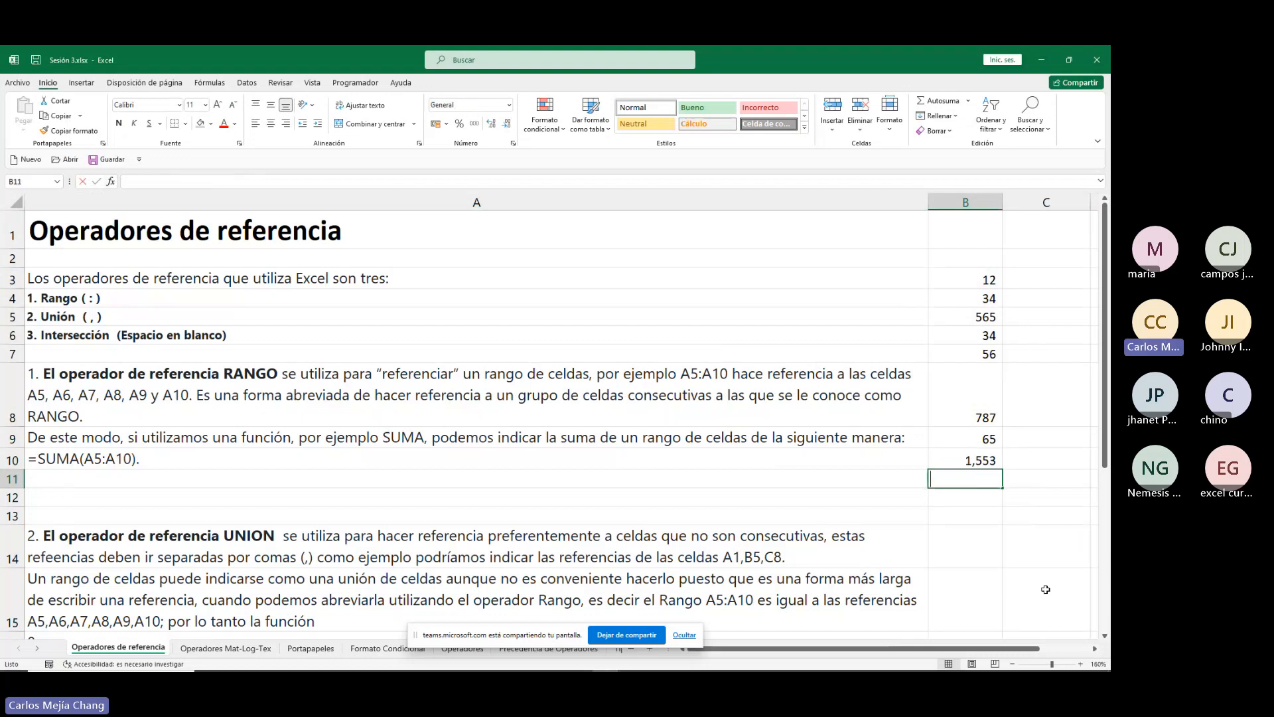
pyautogui.write('=suma(')
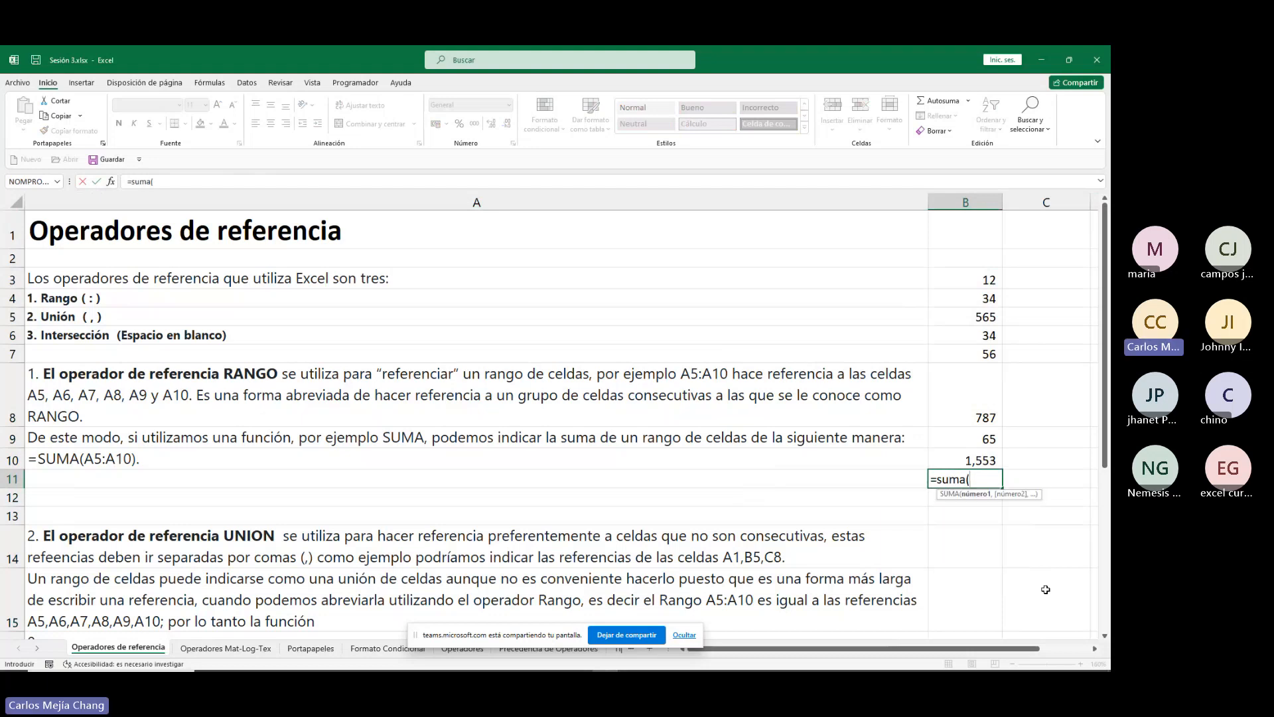
pyautogui.click(982, 279)
pyautogui.press('F8')
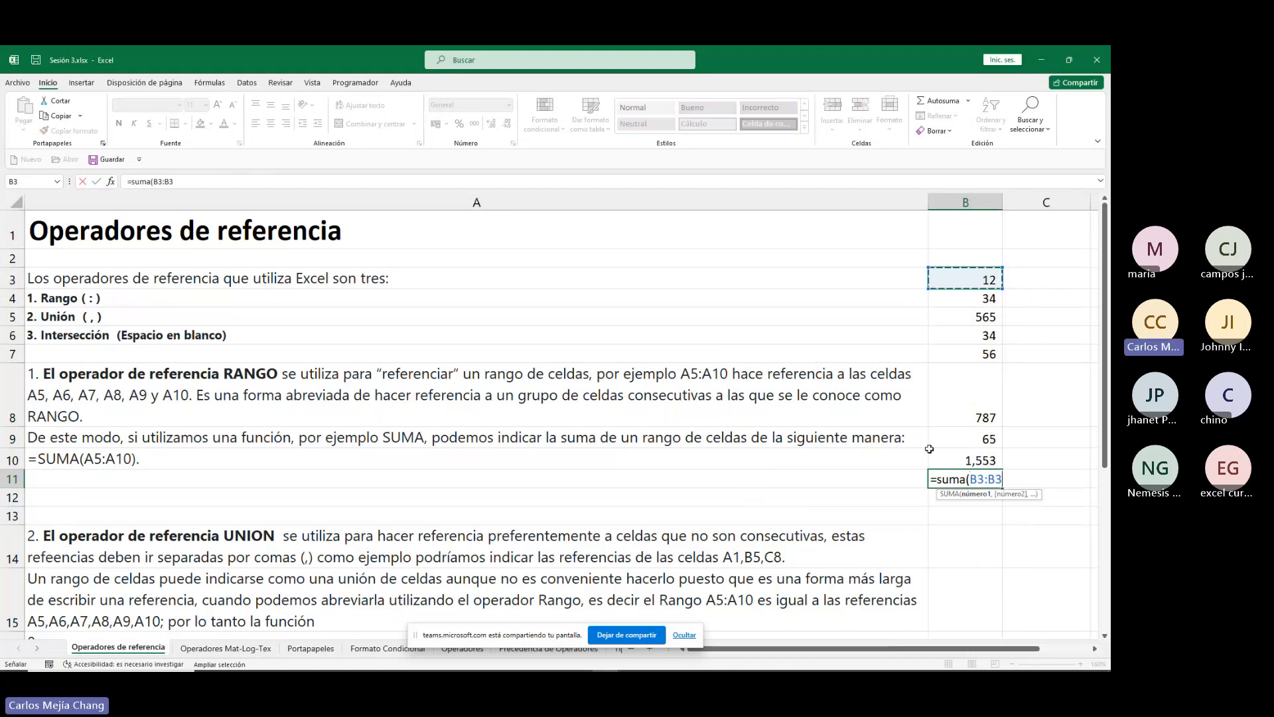
pyautogui.click(983, 438)
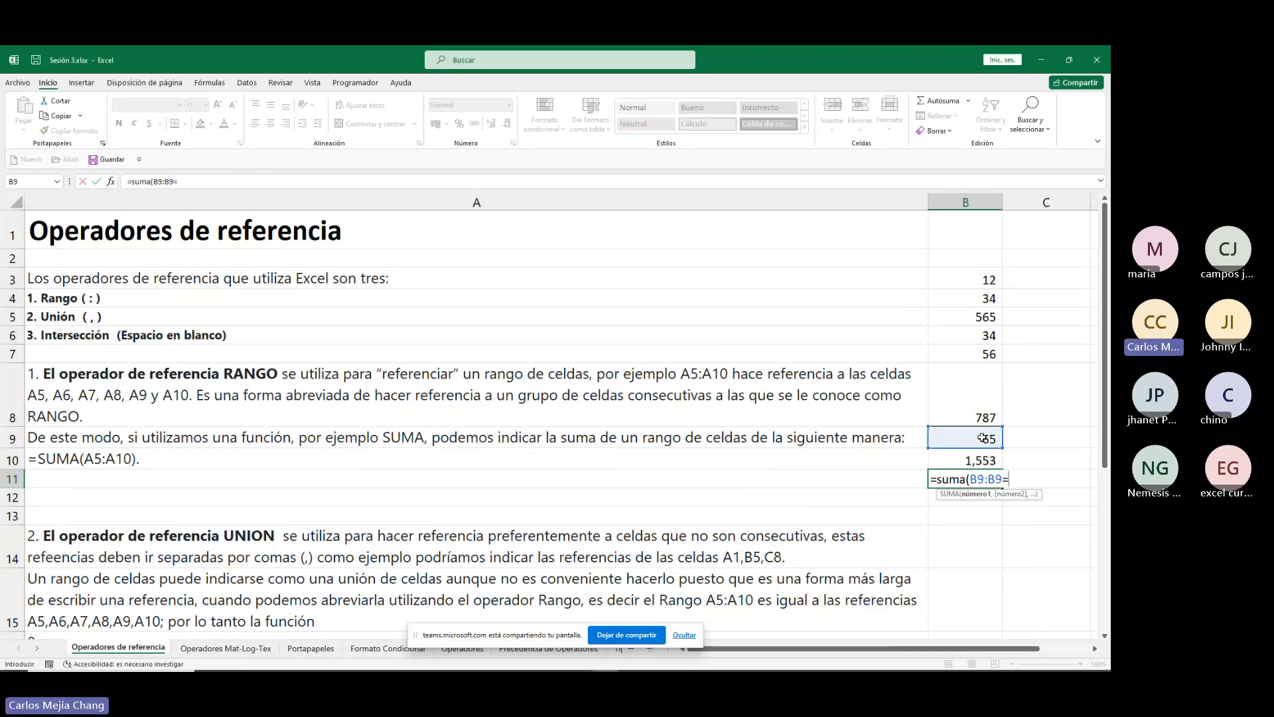
pyautogui.write(')')
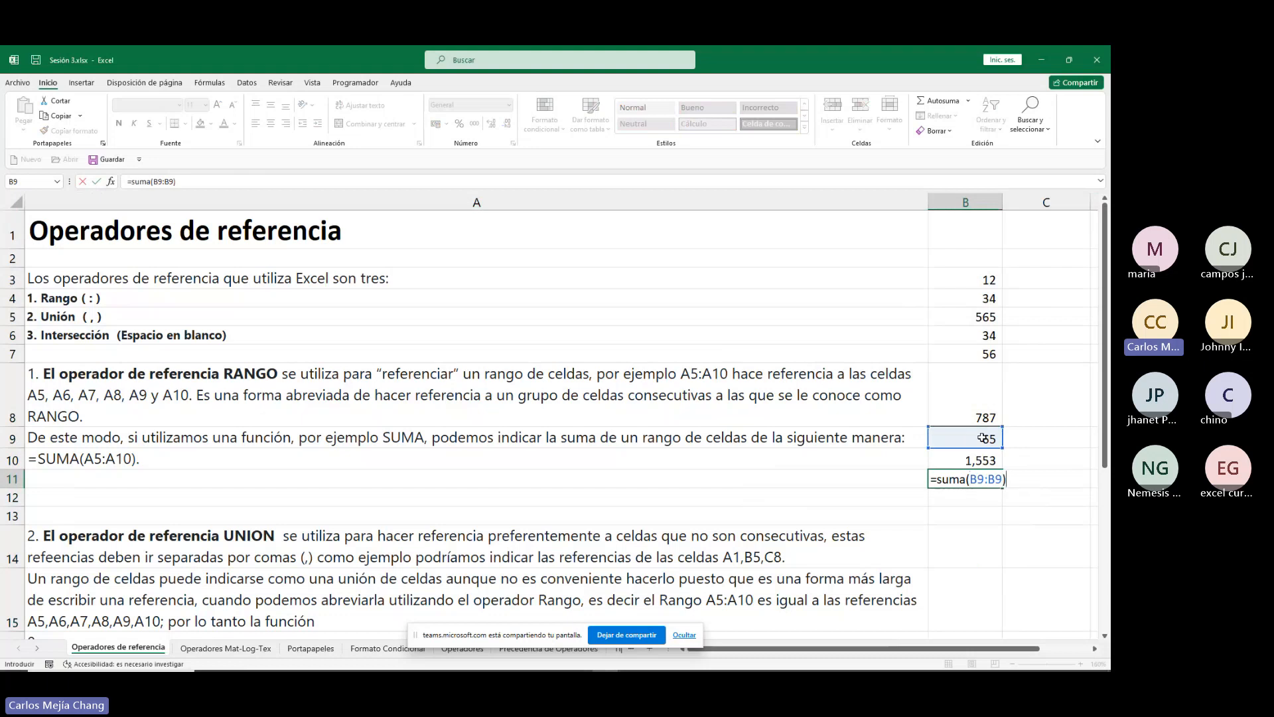
pyautogui.press('Return')
pyautogui.press('Up')
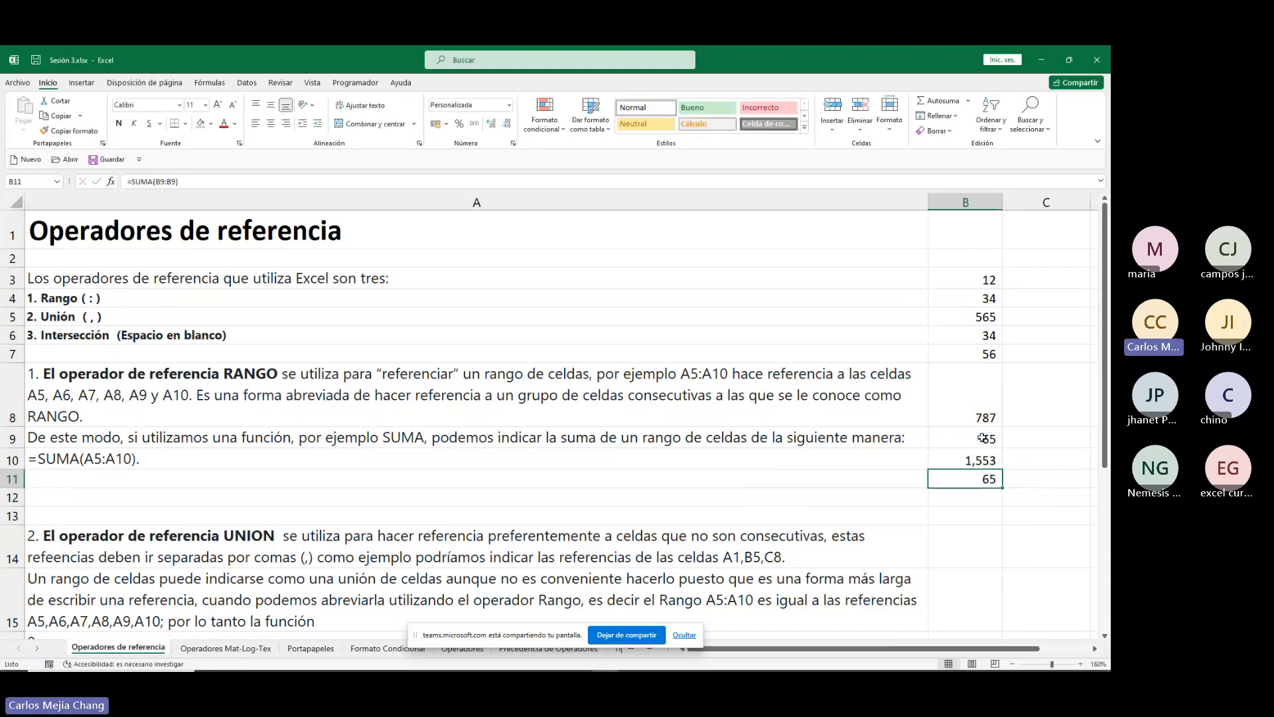
# Extend the range in the B11 formula so it reads =SUMA(B3:B9), and reselect the cell.
pyautogui.press('F2')
pyautogui.press('Left')
pyautogui.press('Left')
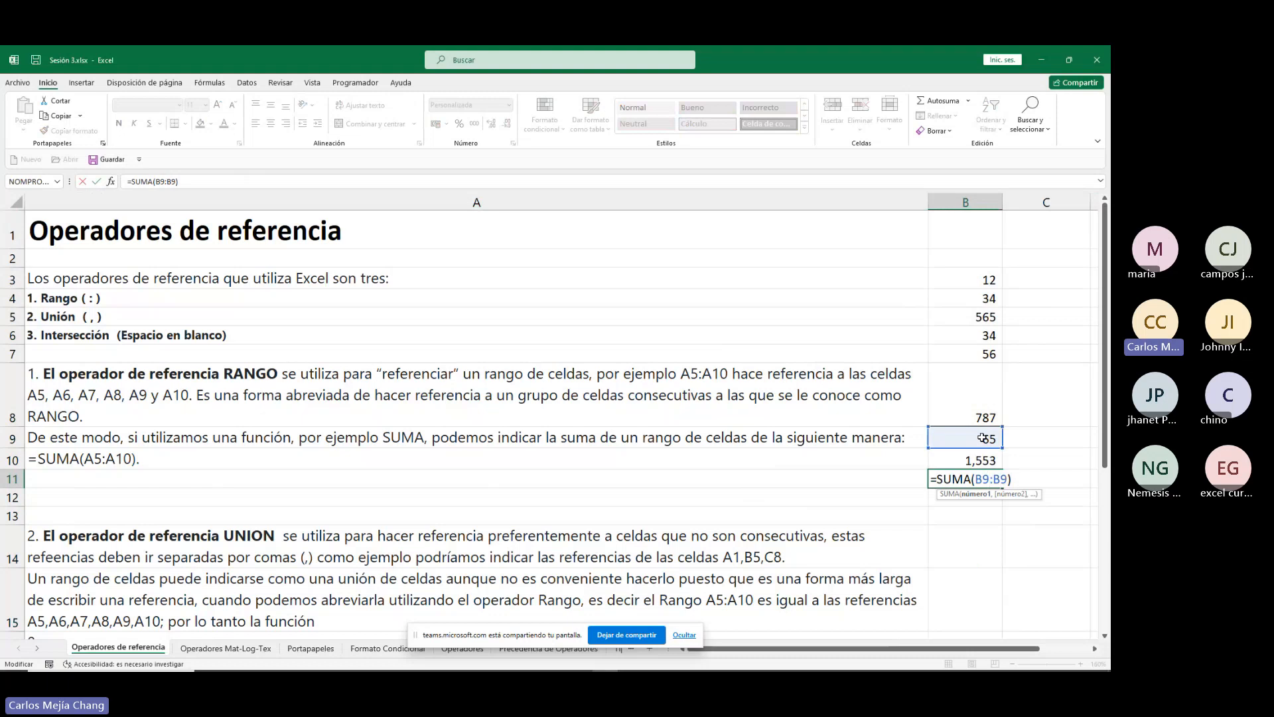
pyautogui.hotkey('shift', 'Up')
pyautogui.hotkey('shift', 'Up')
pyautogui.hotkey('shift', 'Up')
pyautogui.hotkey('shift', 'Up')
pyautogui.hotkey('shift', 'Up')
pyautogui.hotkey('shift', 'Up')
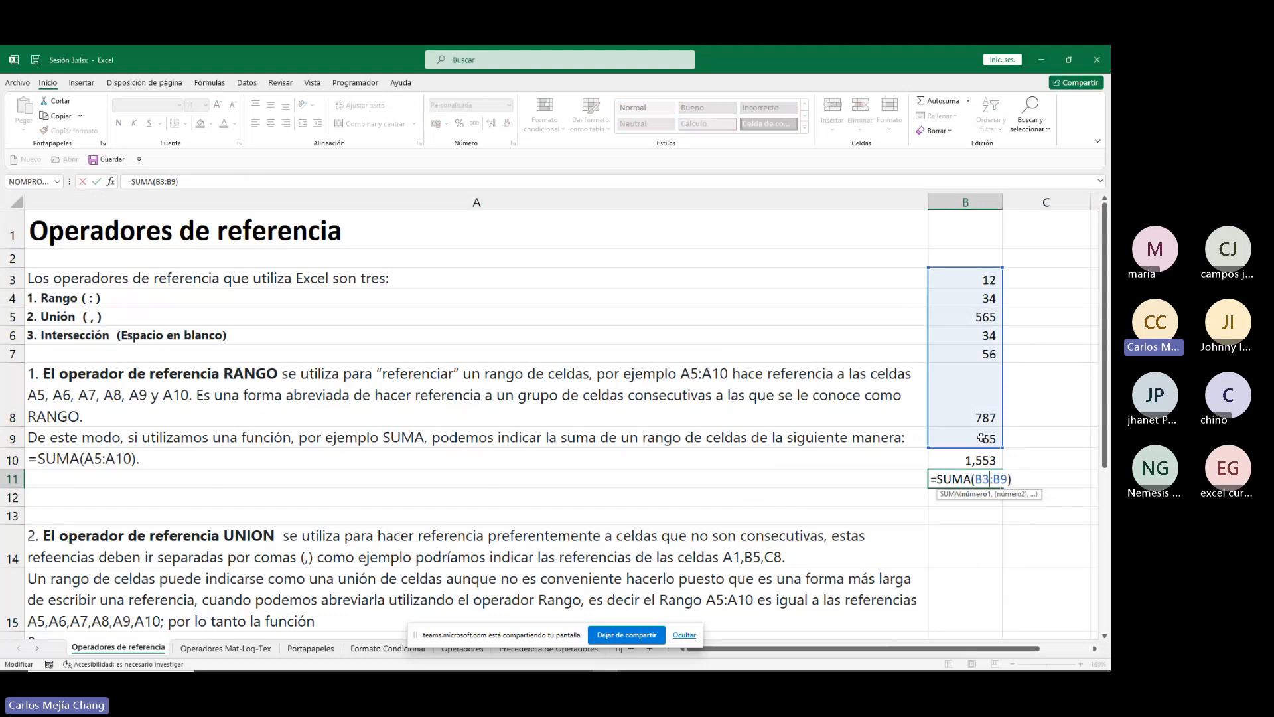
pyautogui.press('Return')
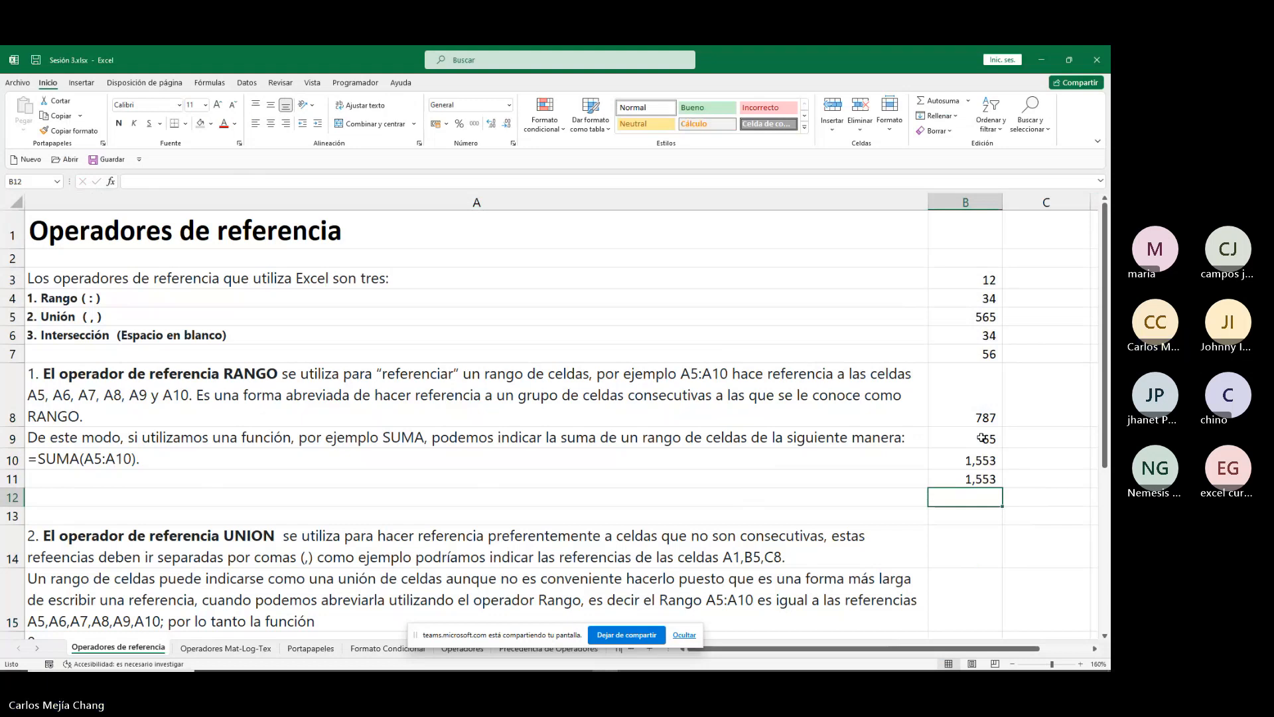
pyautogui.press('Up')
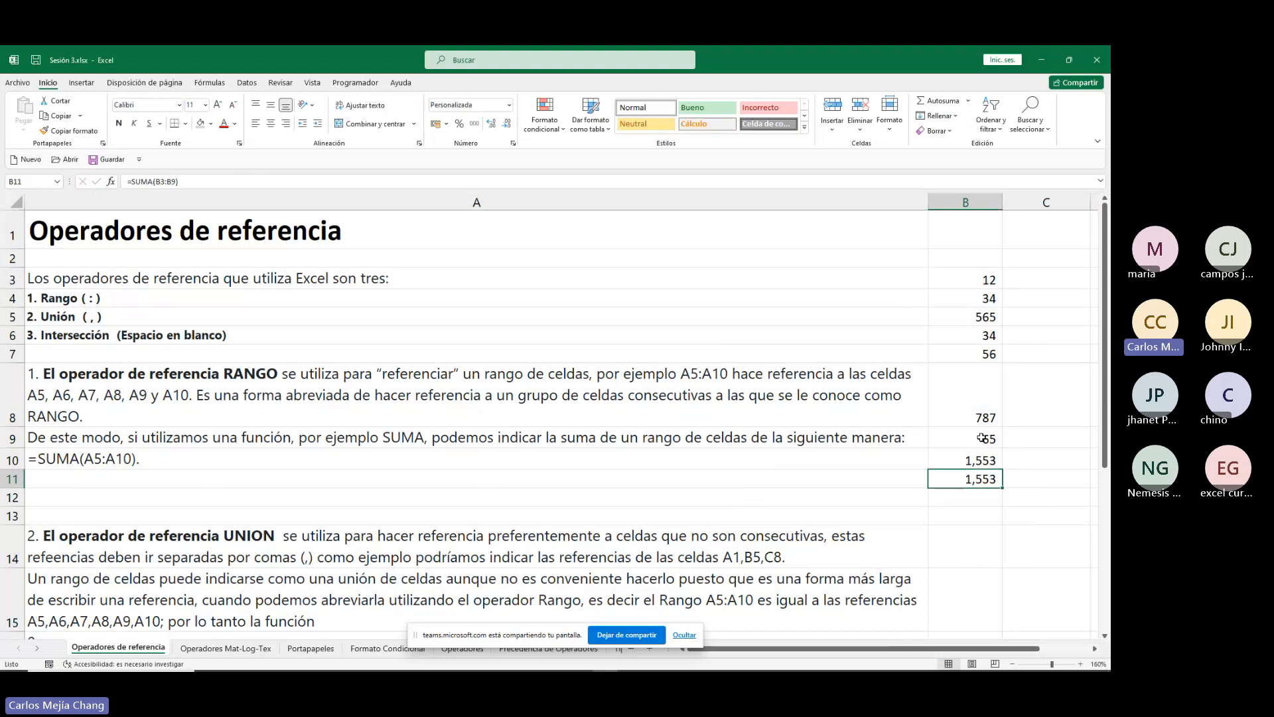
# Review the comma-separated formula in B10, the RANGO and UNION explanations, and the non-consecutive sample cells B5 and B8.
pyautogui.press('Up')
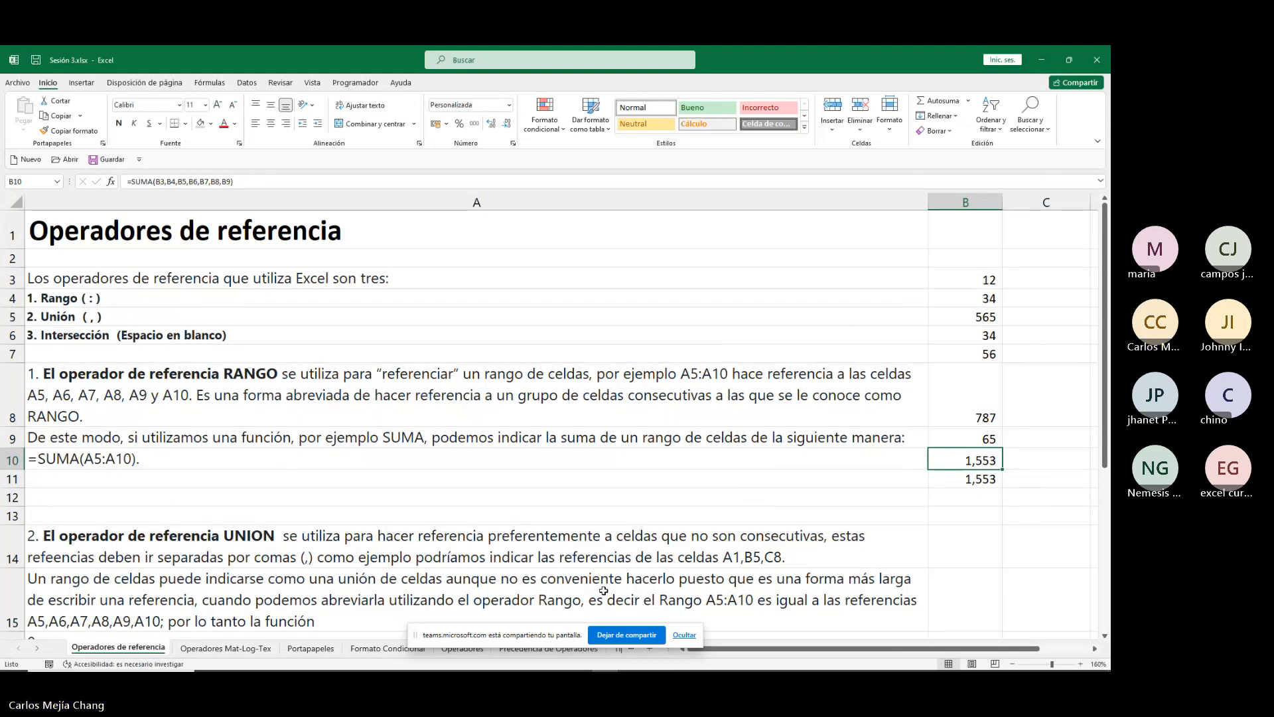
pyautogui.scroll(-2, 667, 553)
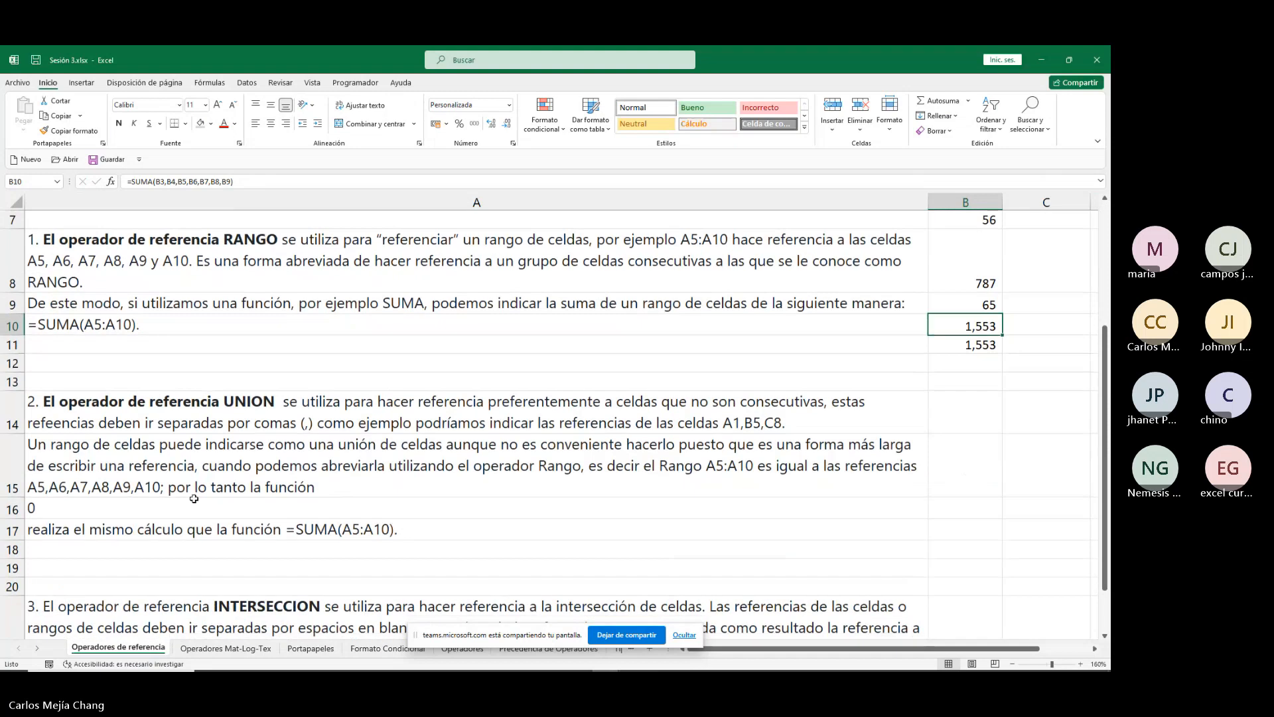
pyautogui.scroll(2, 198, 439)
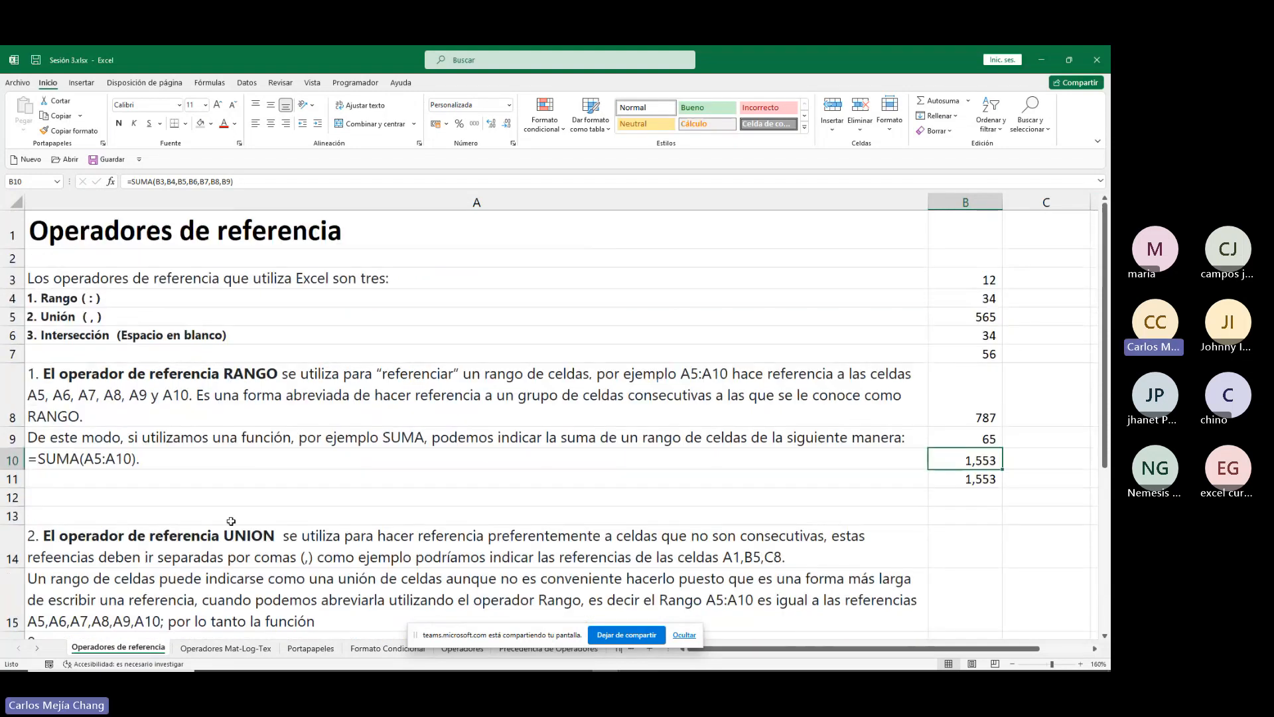
pyautogui.scroll(-1, 239, 551)
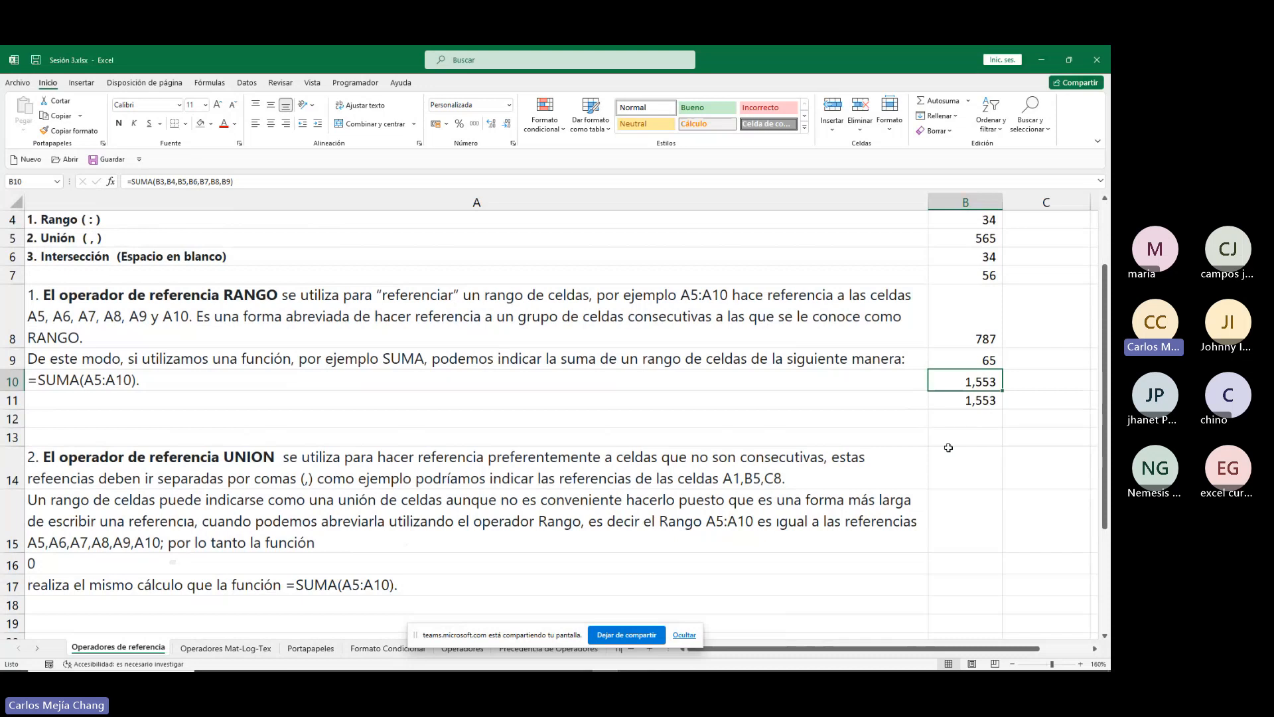
pyautogui.scroll(1, 959, 488)
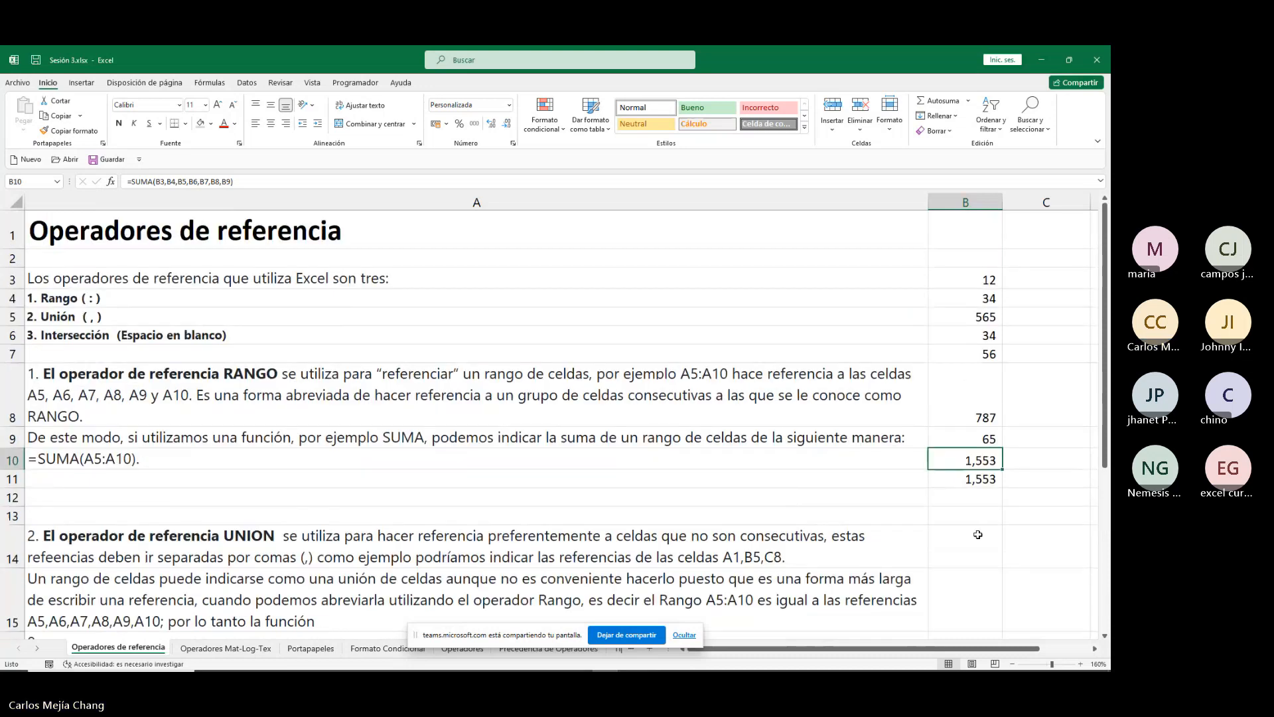
pyautogui.click(979, 541)
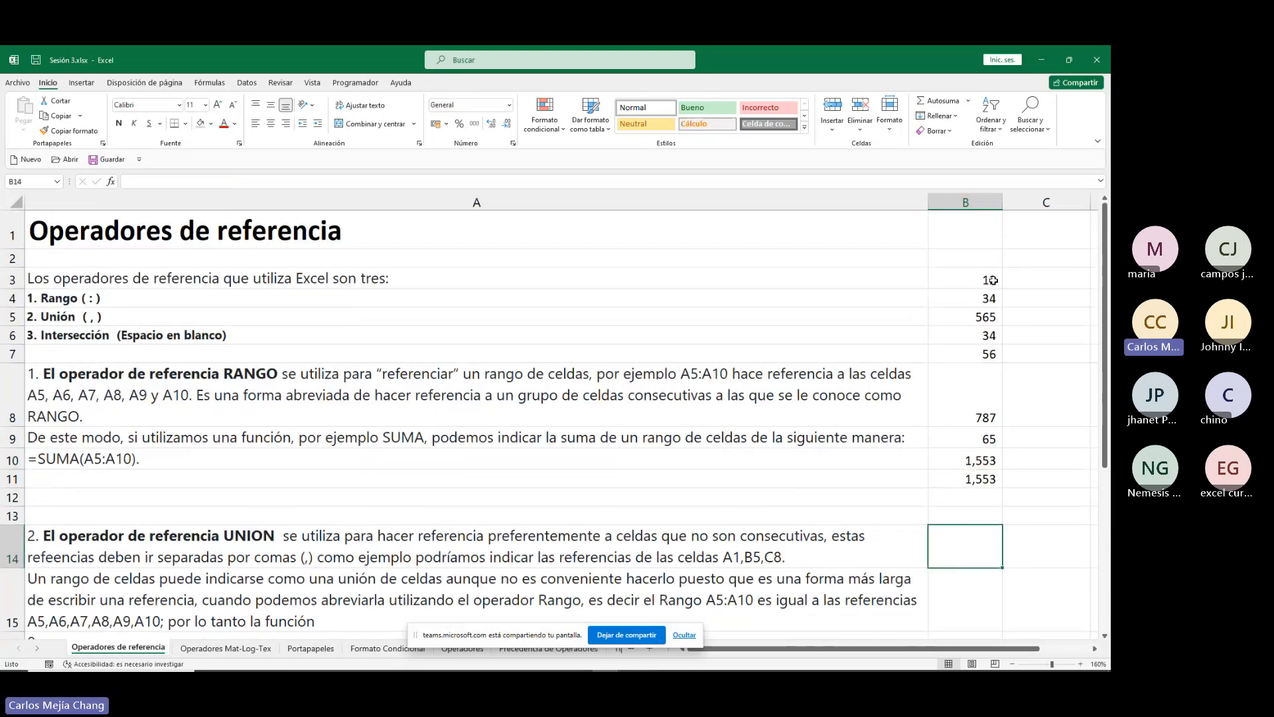
pyautogui.click(998, 311)
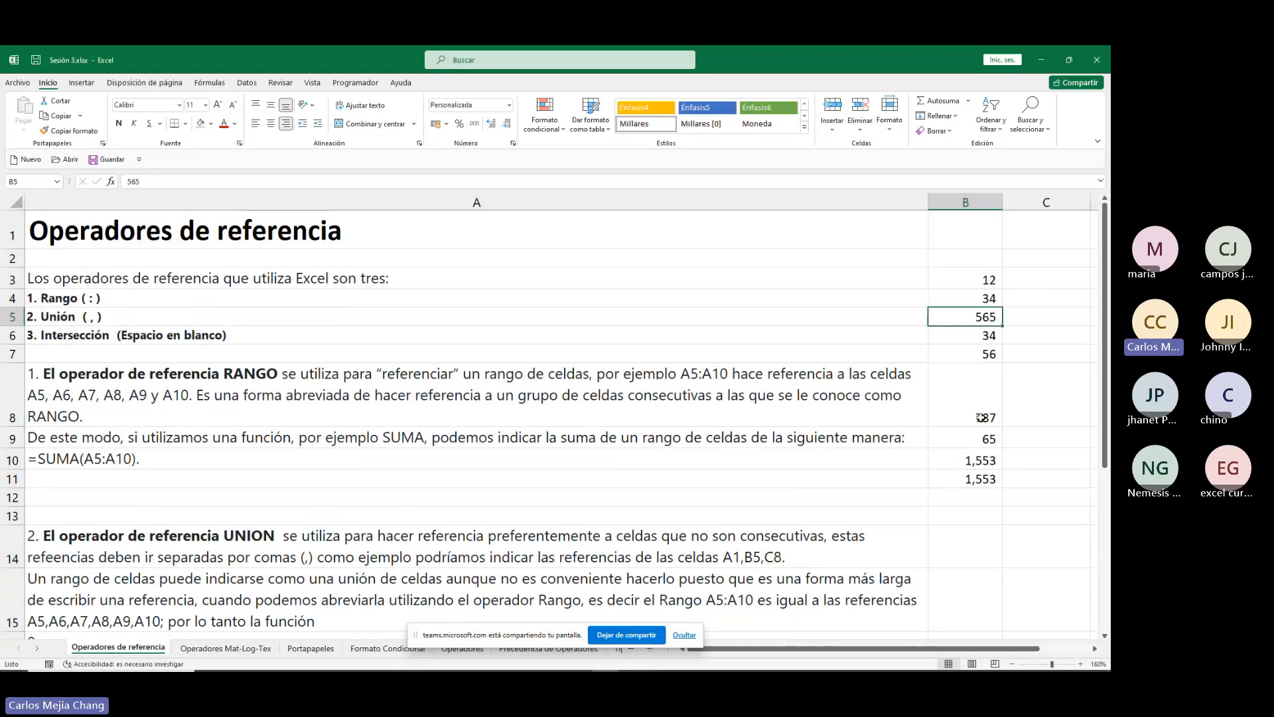
pyautogui.click(974, 398)
pyautogui.click(974, 320)
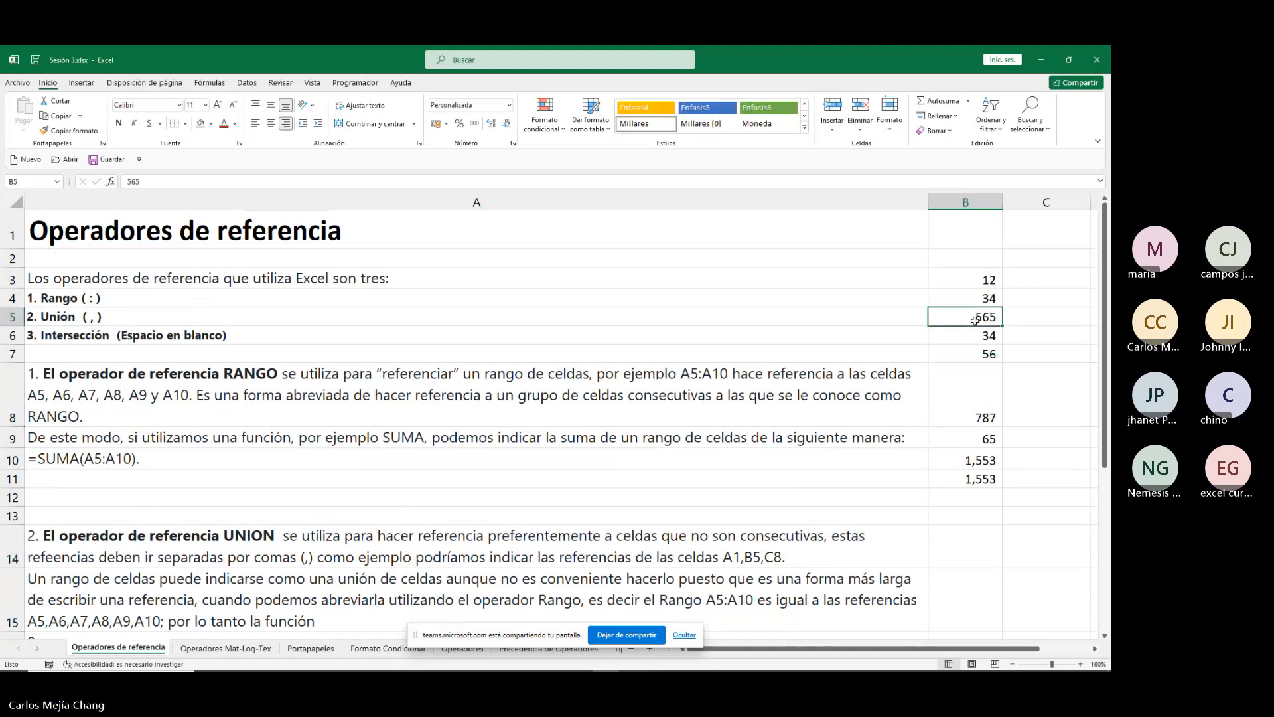
pyautogui.scroll(-2, 985, 469)
pyautogui.scroll(1, 980, 491)
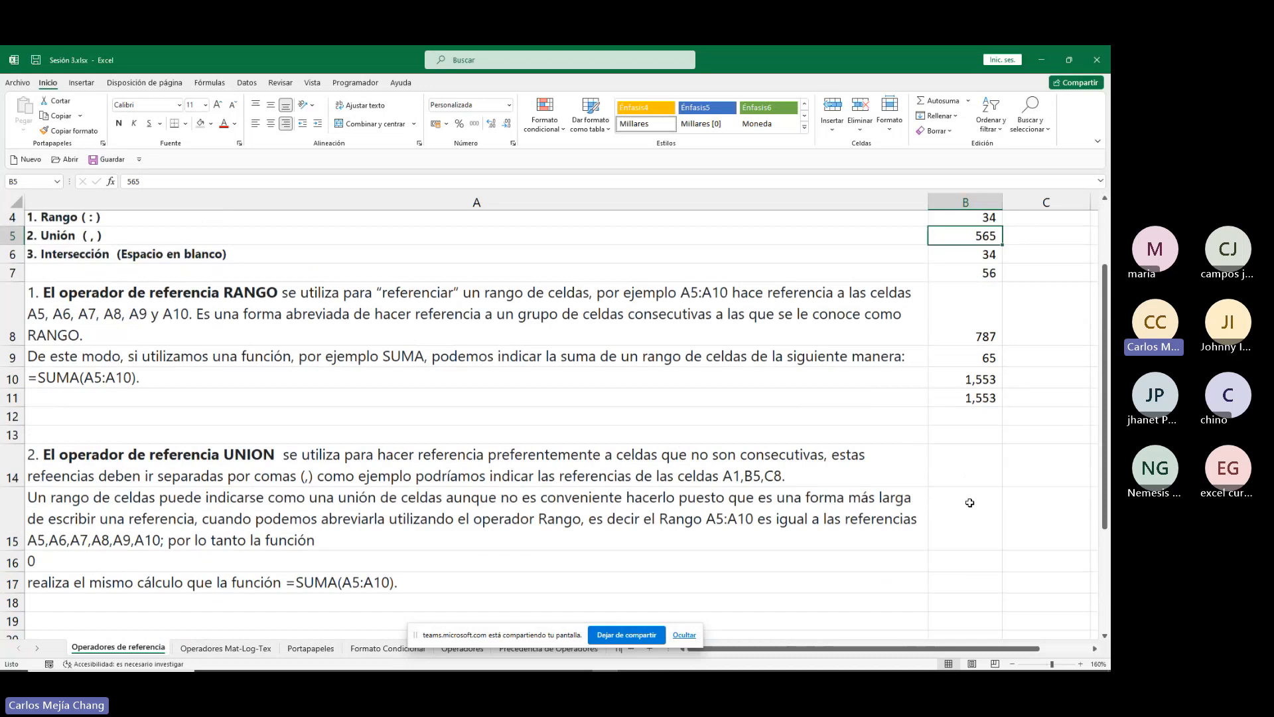
# Enter the formula =SUMA(B5,B8) in cell B15 to add the two non-consecutive cells with the union operator.
pyautogui.click(967, 521)
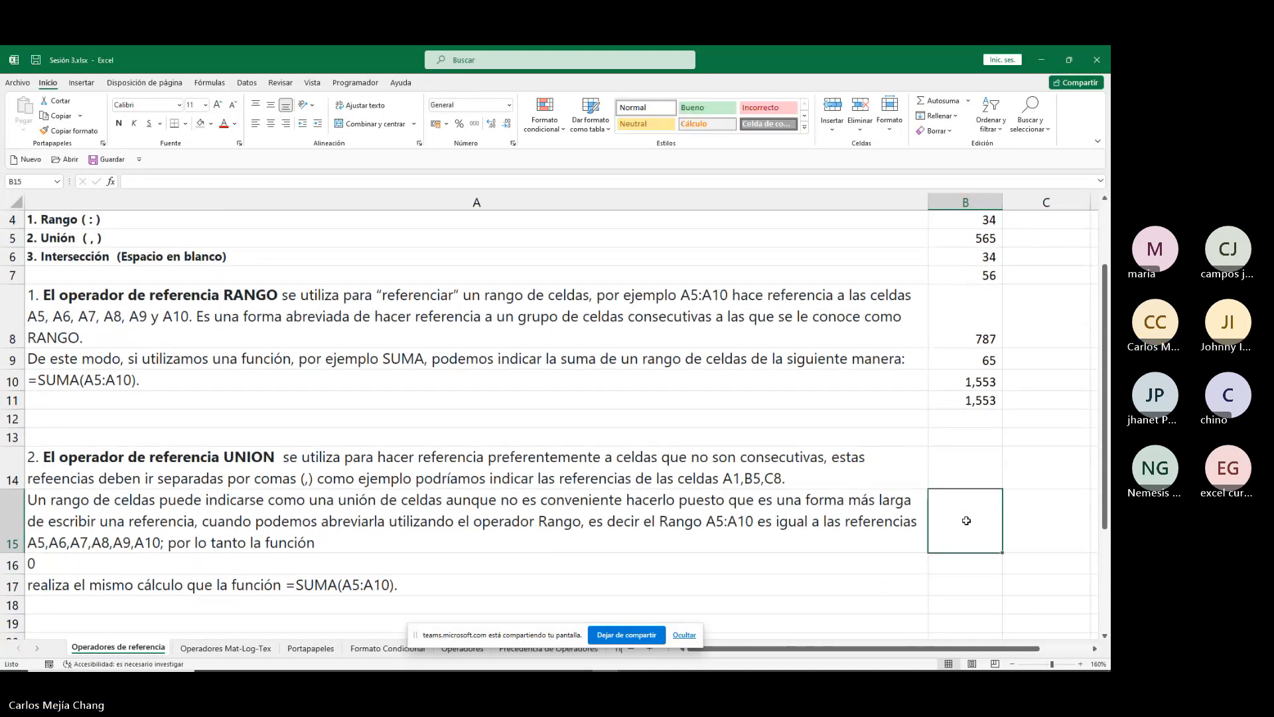
pyautogui.write('=')
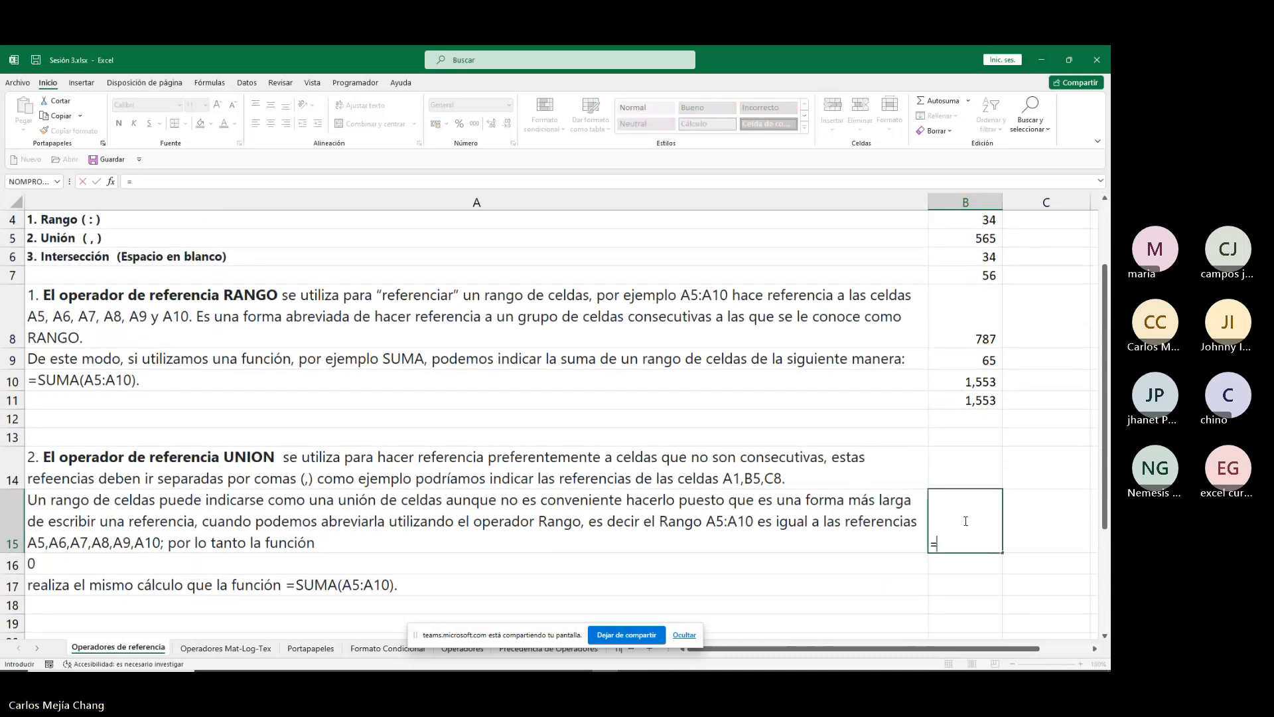
pyautogui.write('suma(')
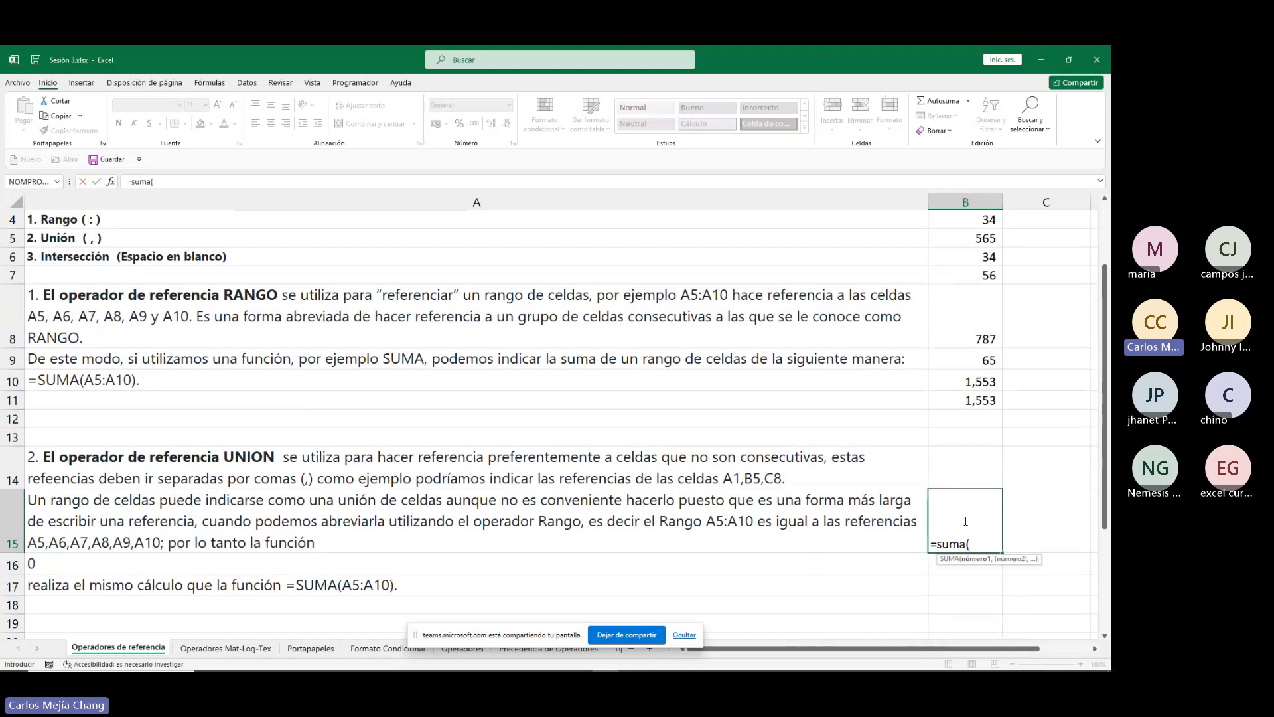
pyautogui.click(973, 240)
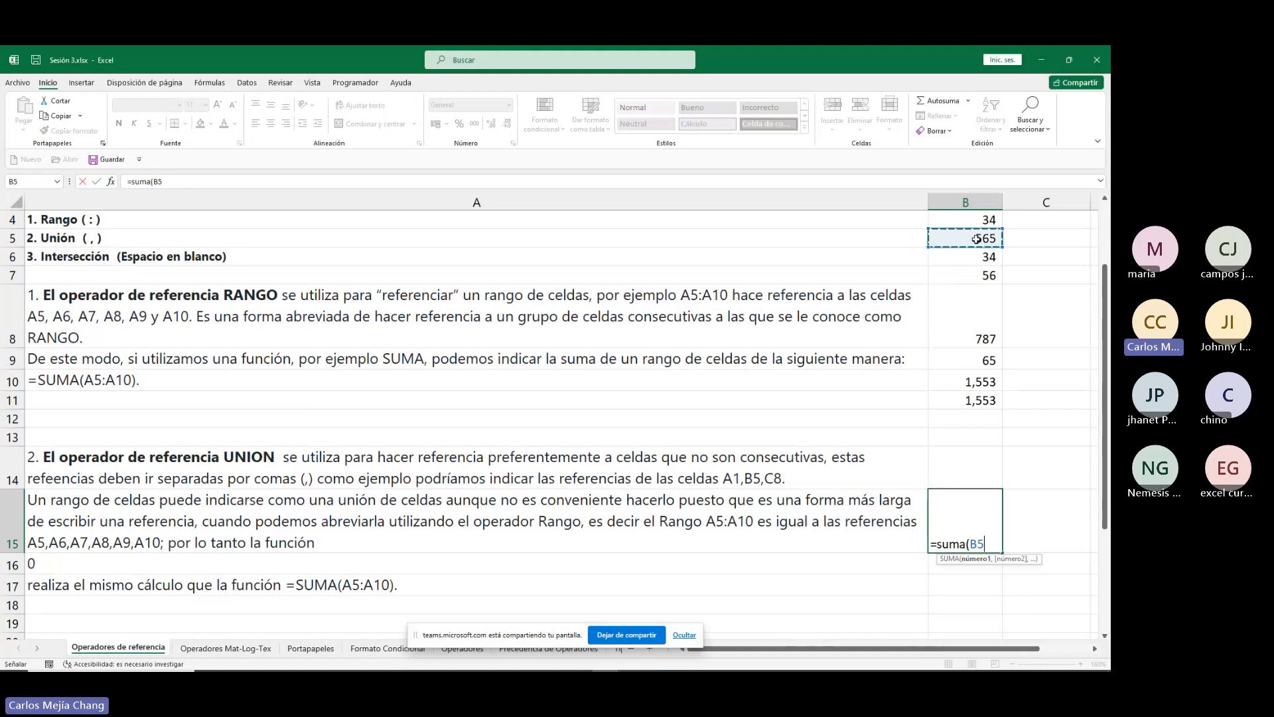
pyautogui.write(',')
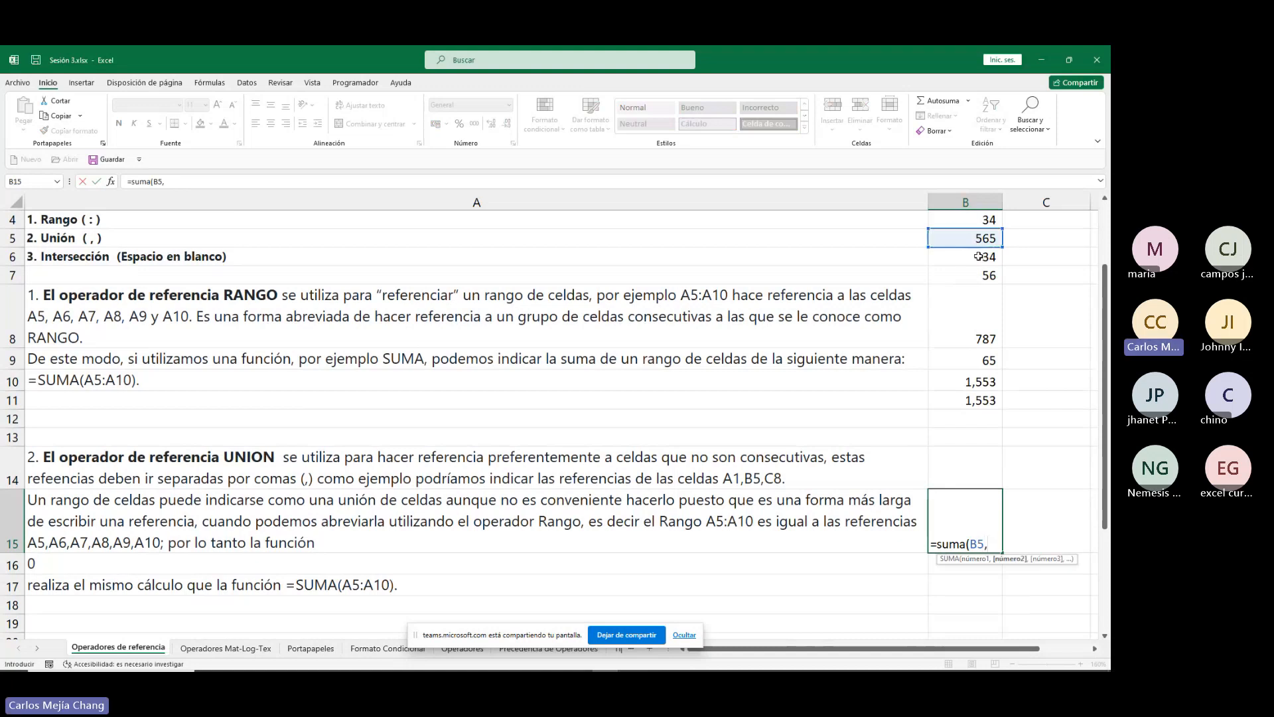
pyautogui.click(983, 339)
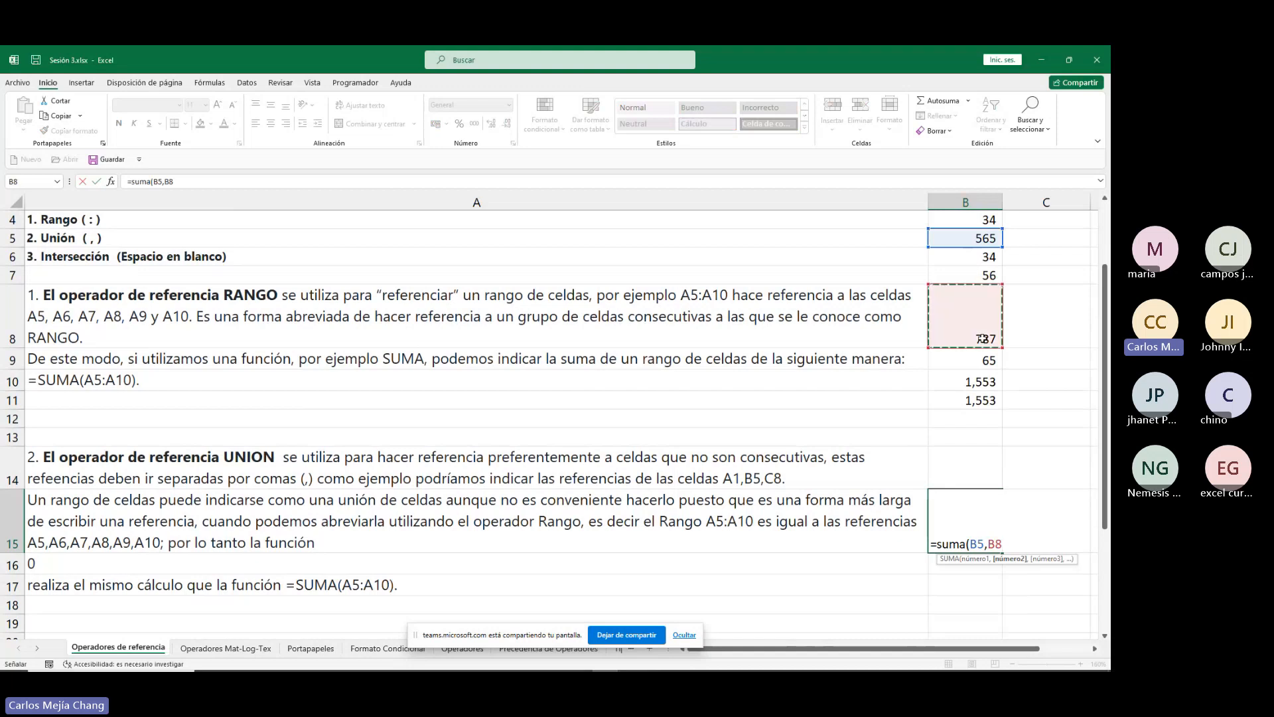
pyautogui.write(')')
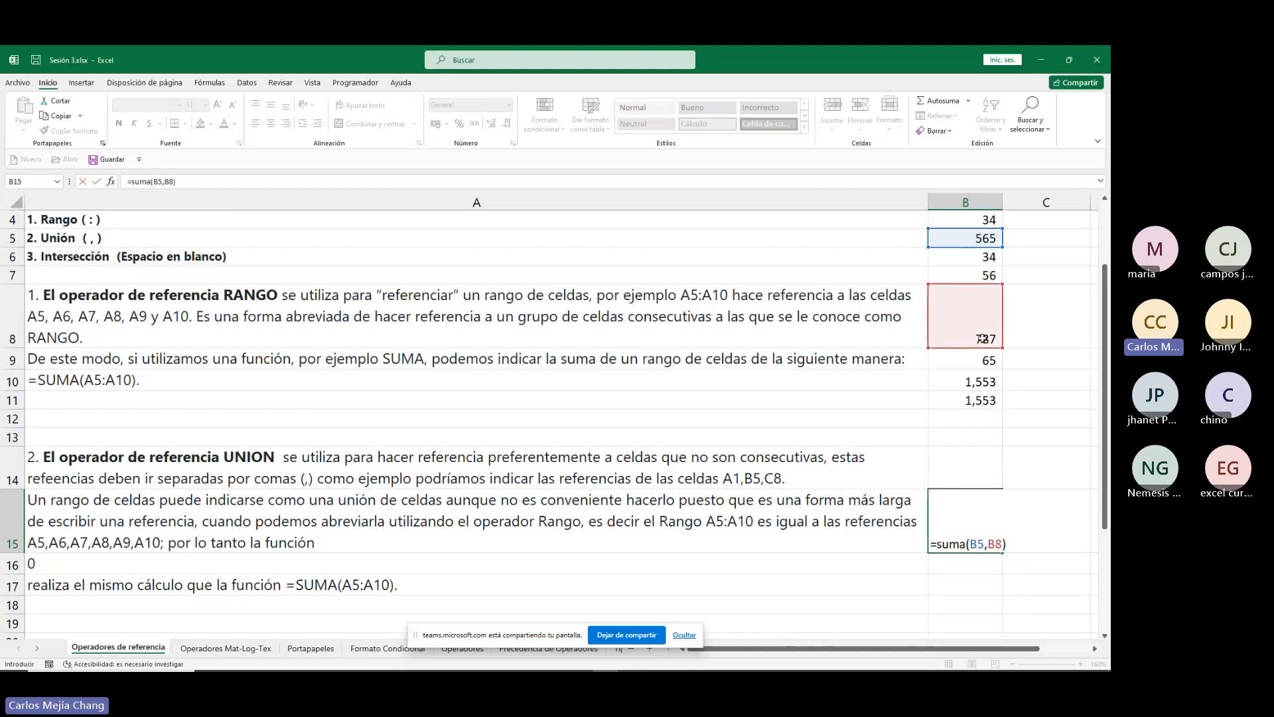
pyautogui.press('Return')
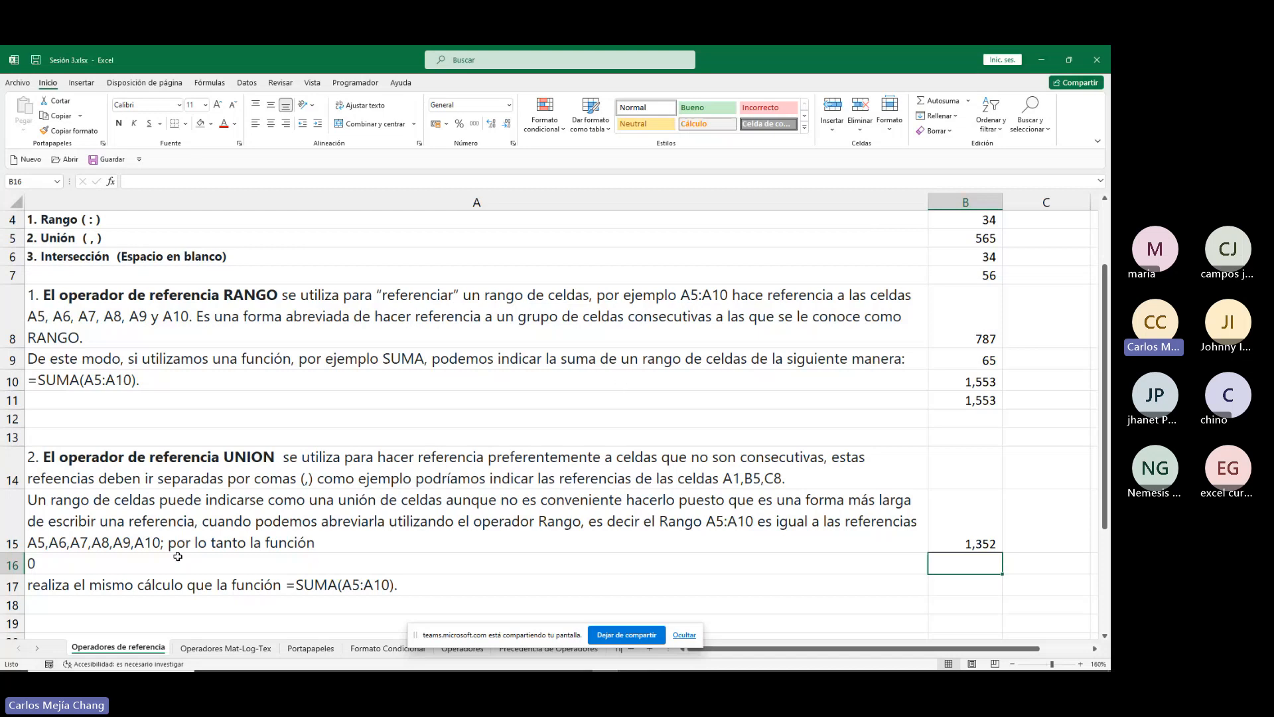
# Review the UNION explanation and its =SUMA(A5:A10) equivalent in A17, the sample data, and the INTERSECCION explanation in A21.
pyautogui.scroll(-1, 166, 602)
pyautogui.scroll(-2, 166, 602)
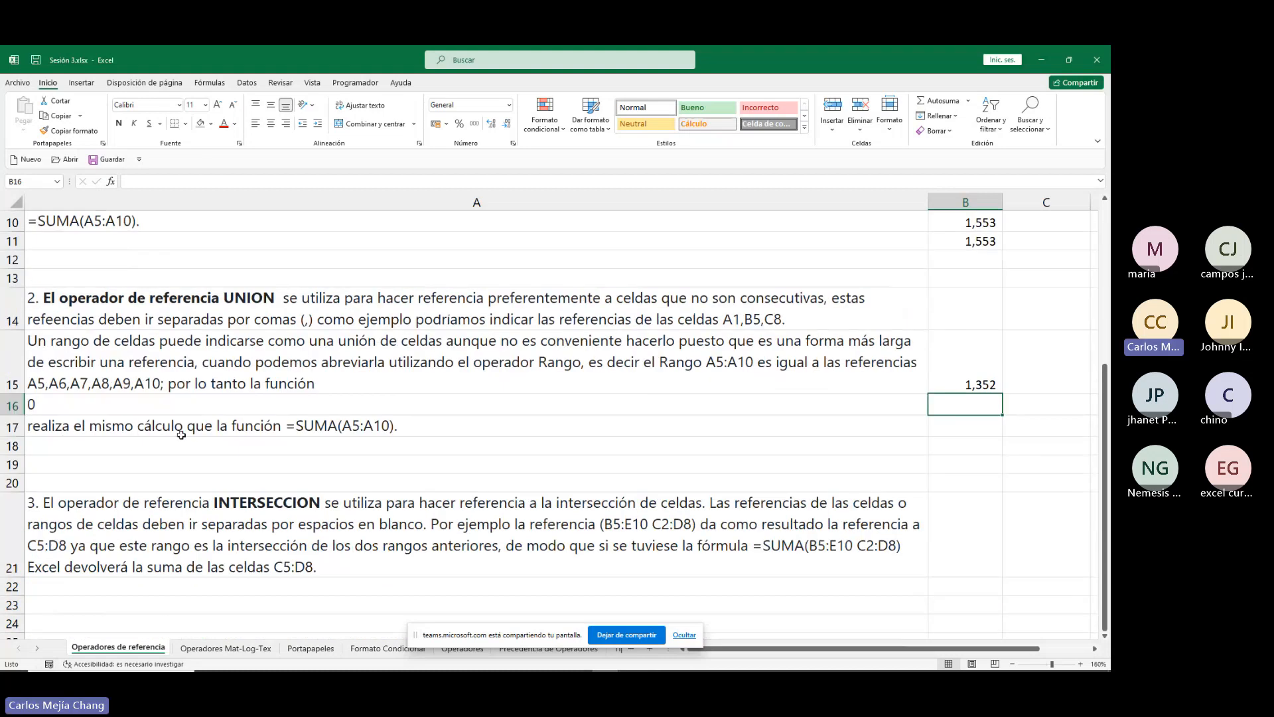
pyautogui.click(337, 423)
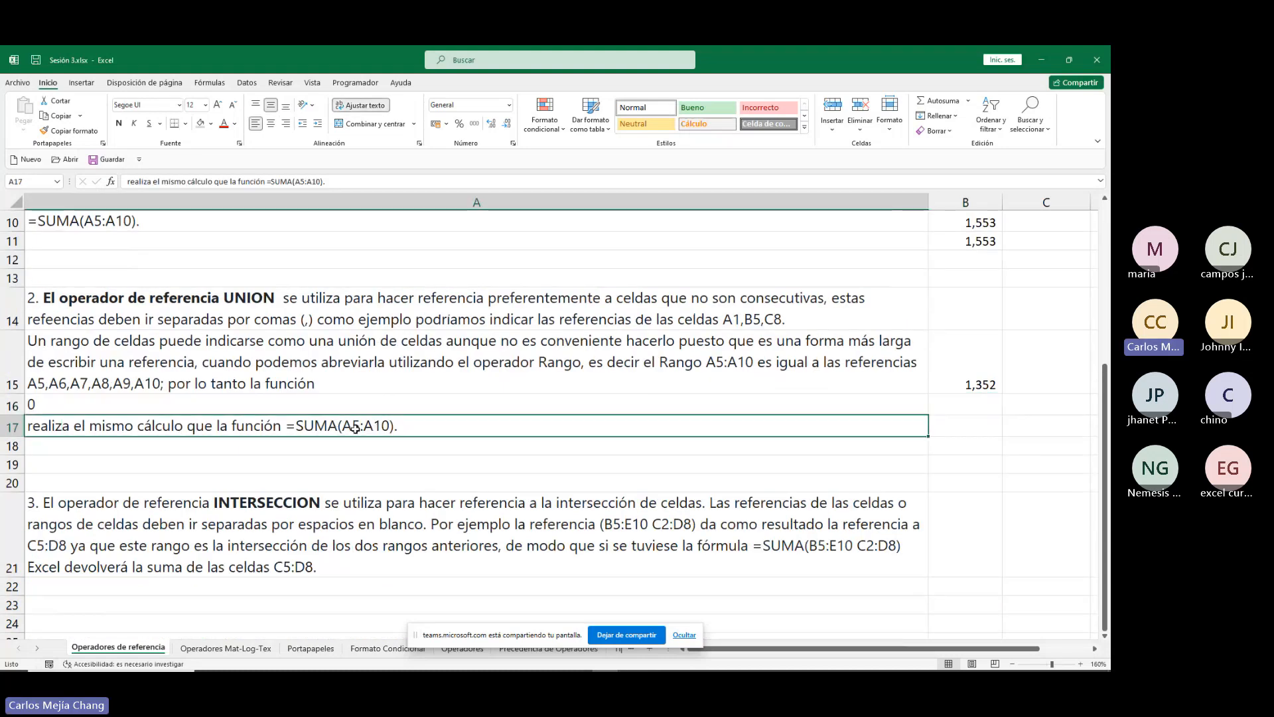
pyautogui.scroll(3, 355, 428)
pyautogui.scroll(-1, 355, 429)
pyautogui.scroll(1, 355, 430)
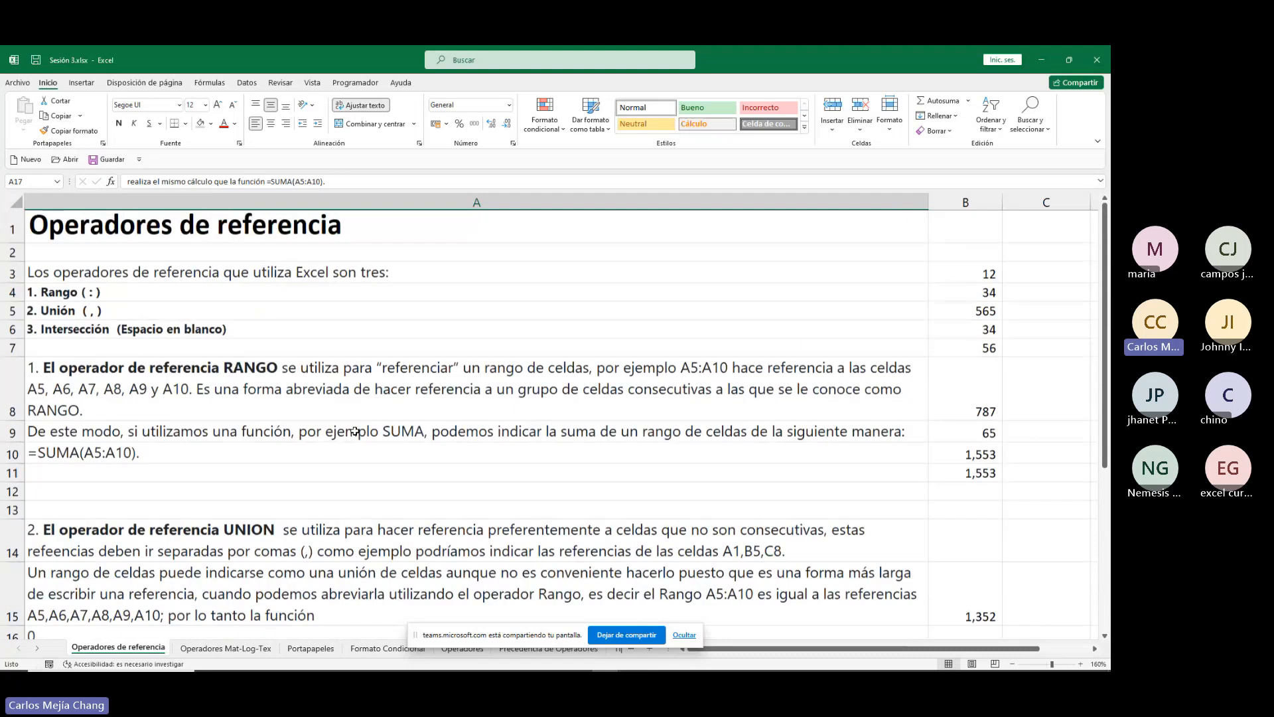
pyautogui.scroll(-3, 355, 431)
pyautogui.scroll(-2, 356, 431)
pyautogui.scroll(1, 345, 369)
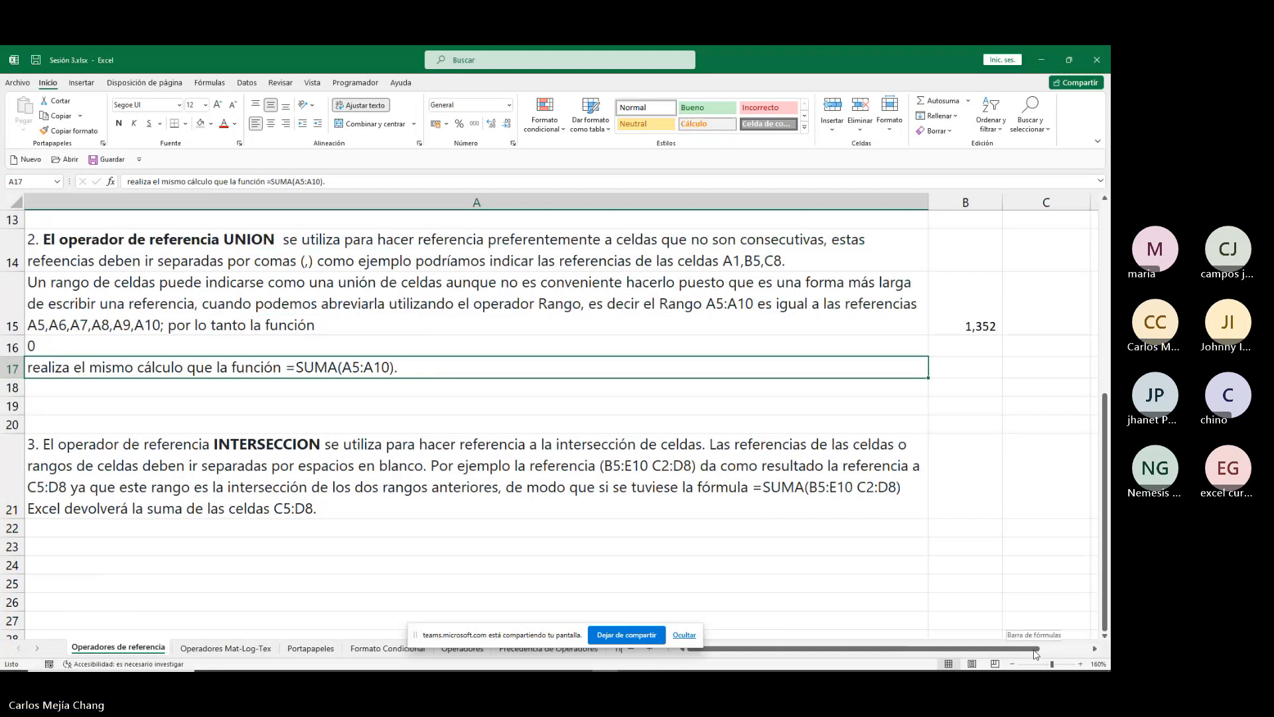
pyautogui.moveTo(1038, 653)
pyautogui.mouseDown()
pyautogui.moveTo(1060, 653)
pyautogui.moveTo(1035, 653)
pyautogui.mouseUp()
pyautogui.moveTo(941, 649)
pyautogui.mouseDown()
pyautogui.moveTo(994, 650)
pyautogui.moveTo(943, 654)
pyautogui.mouseUp()
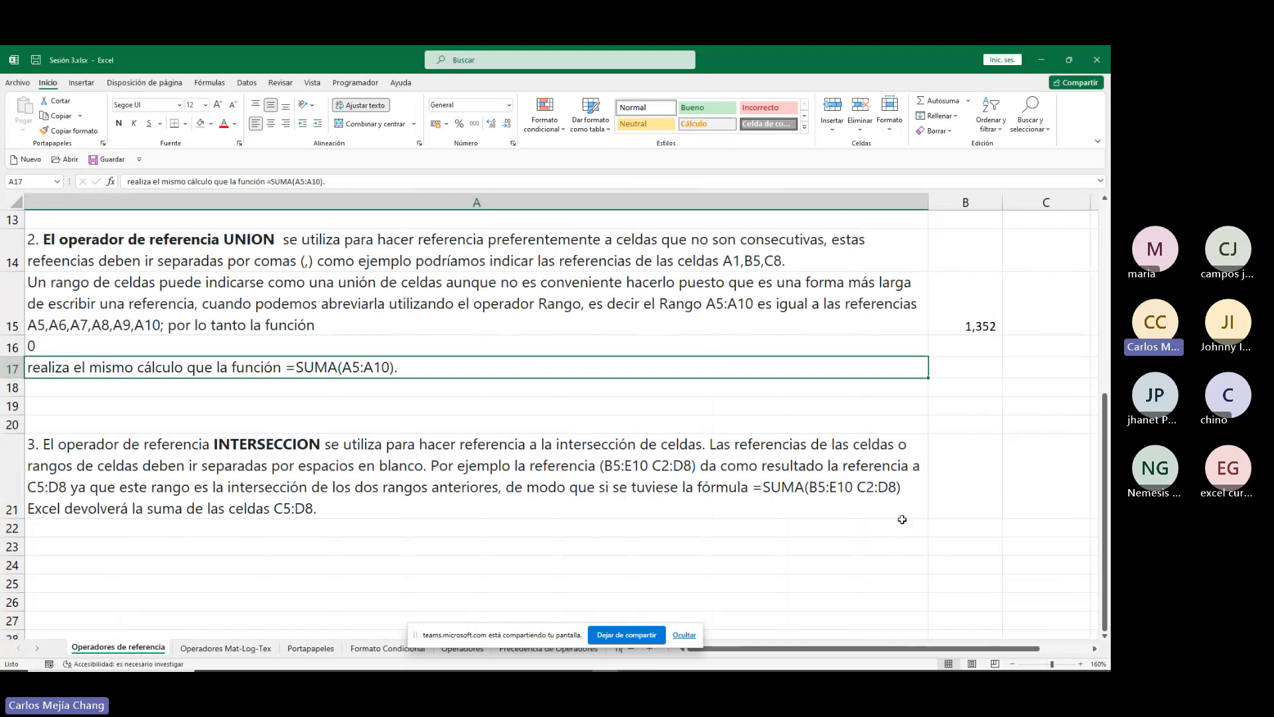
# Enter the sample values 15, 56 and 45 in cells C3, C4 and C5, beside the existing data in column B.
pyautogui.scroll(5, 956, 511)
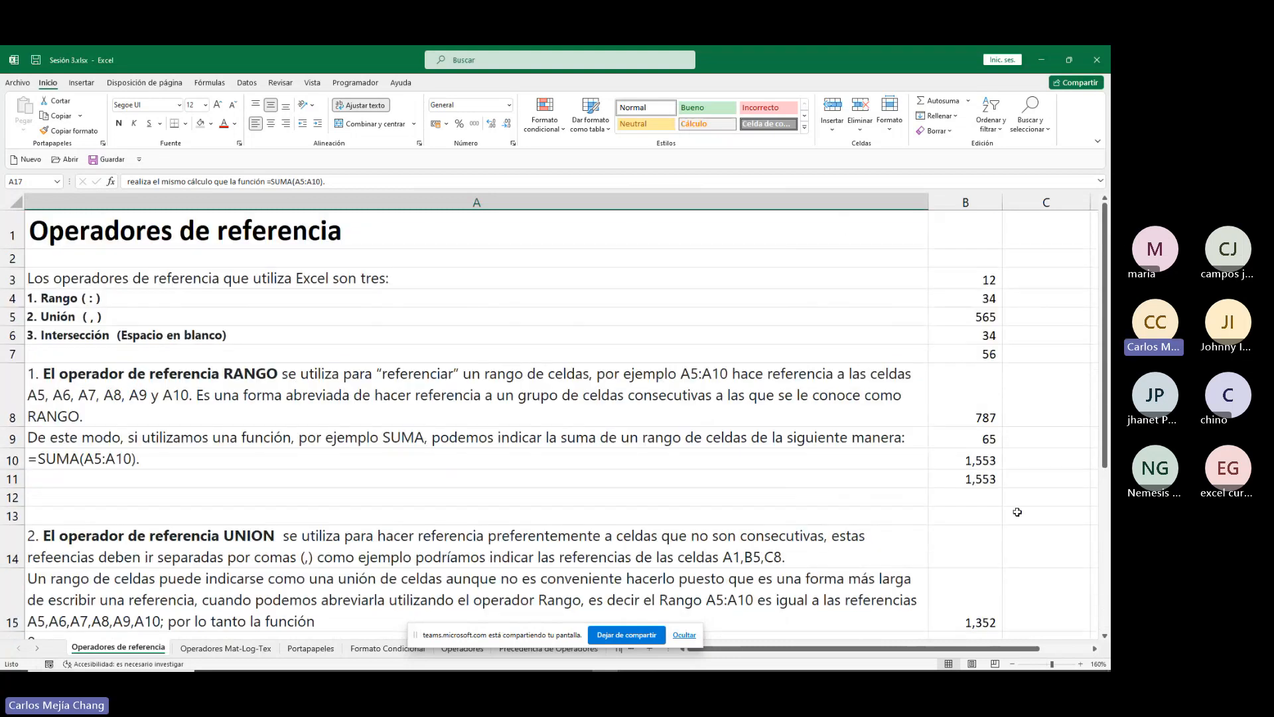
pyautogui.moveTo(964, 652); pyautogui.dragTo(1012, 651)
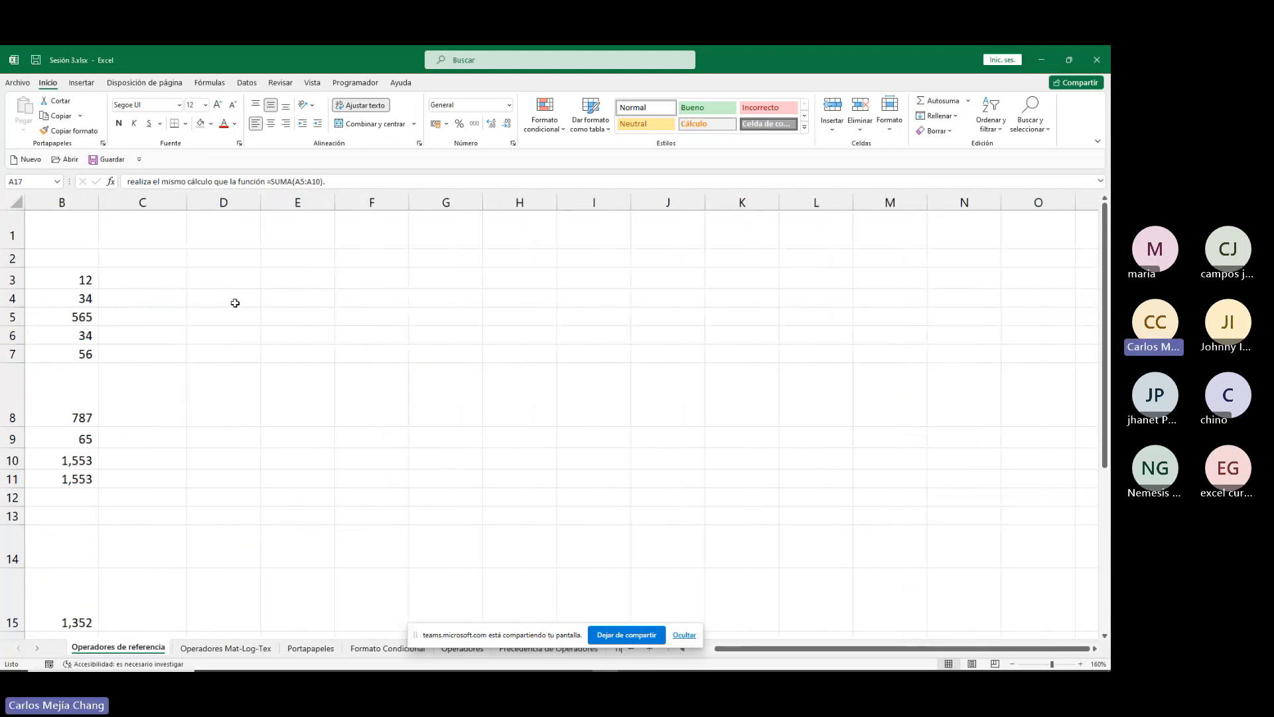
pyautogui.click(237, 276)
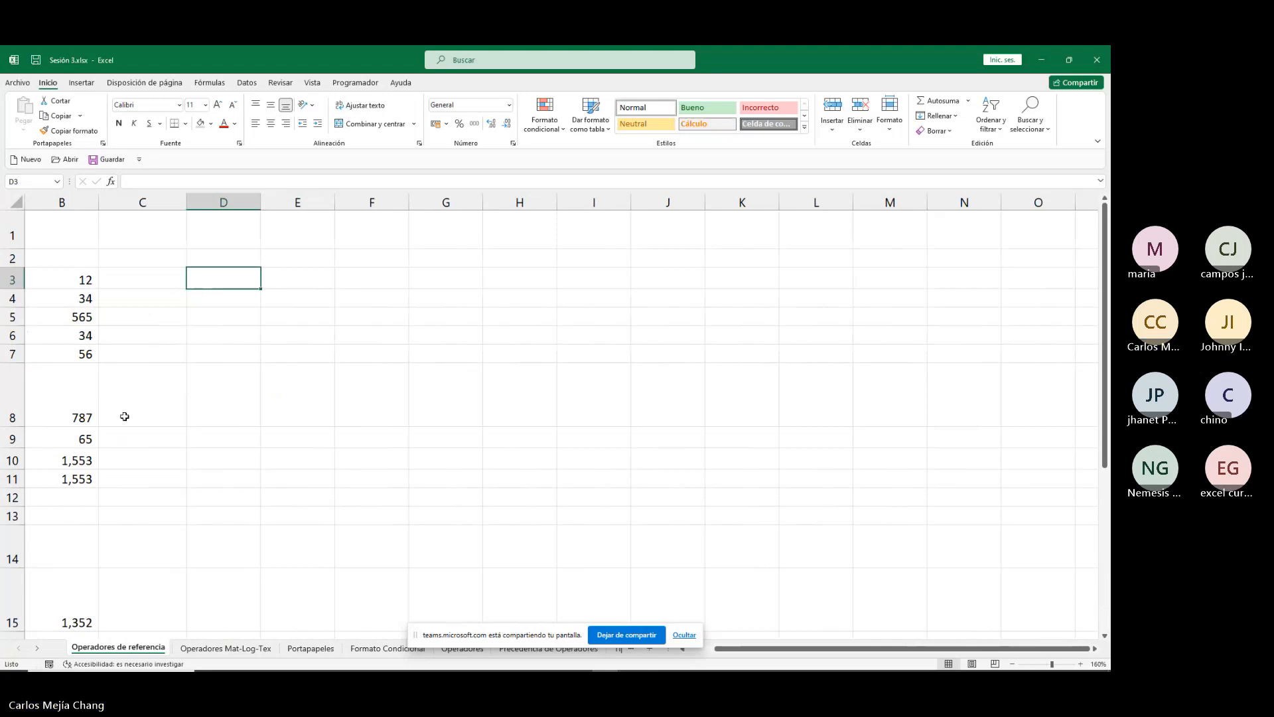
pyautogui.click(148, 279)
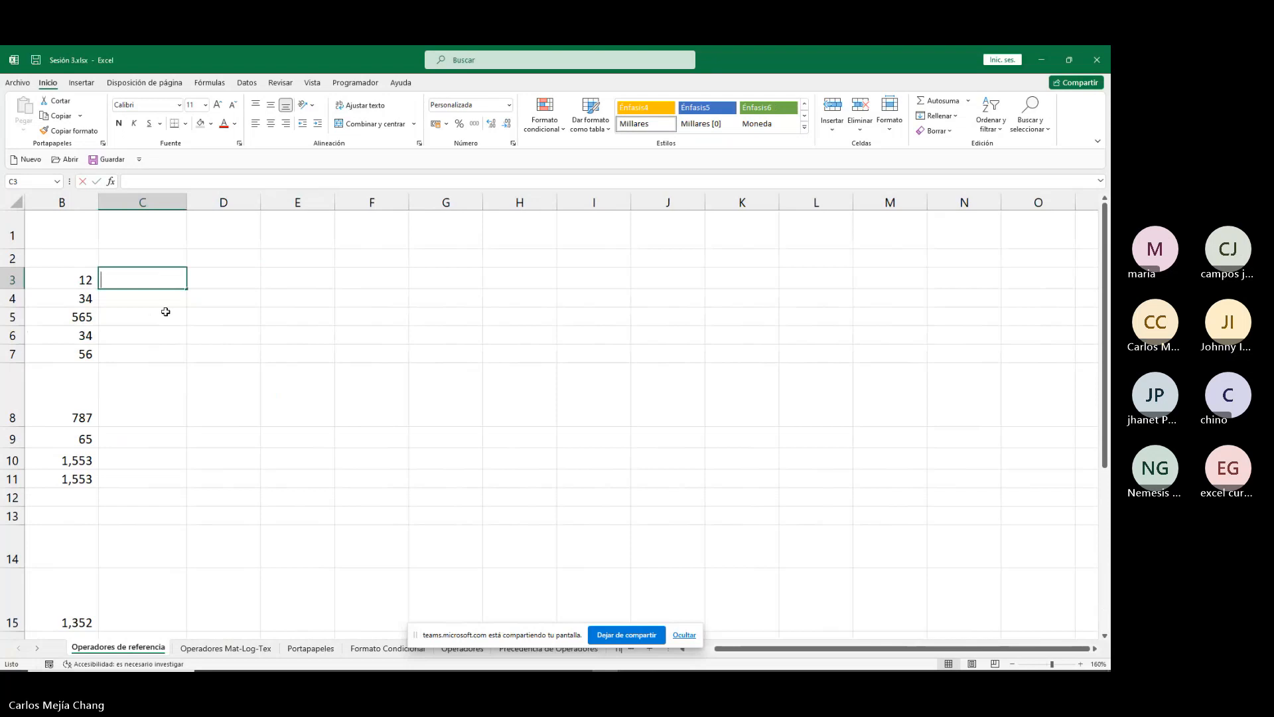
pyautogui.write('12')
pyautogui.press('BackSpace')
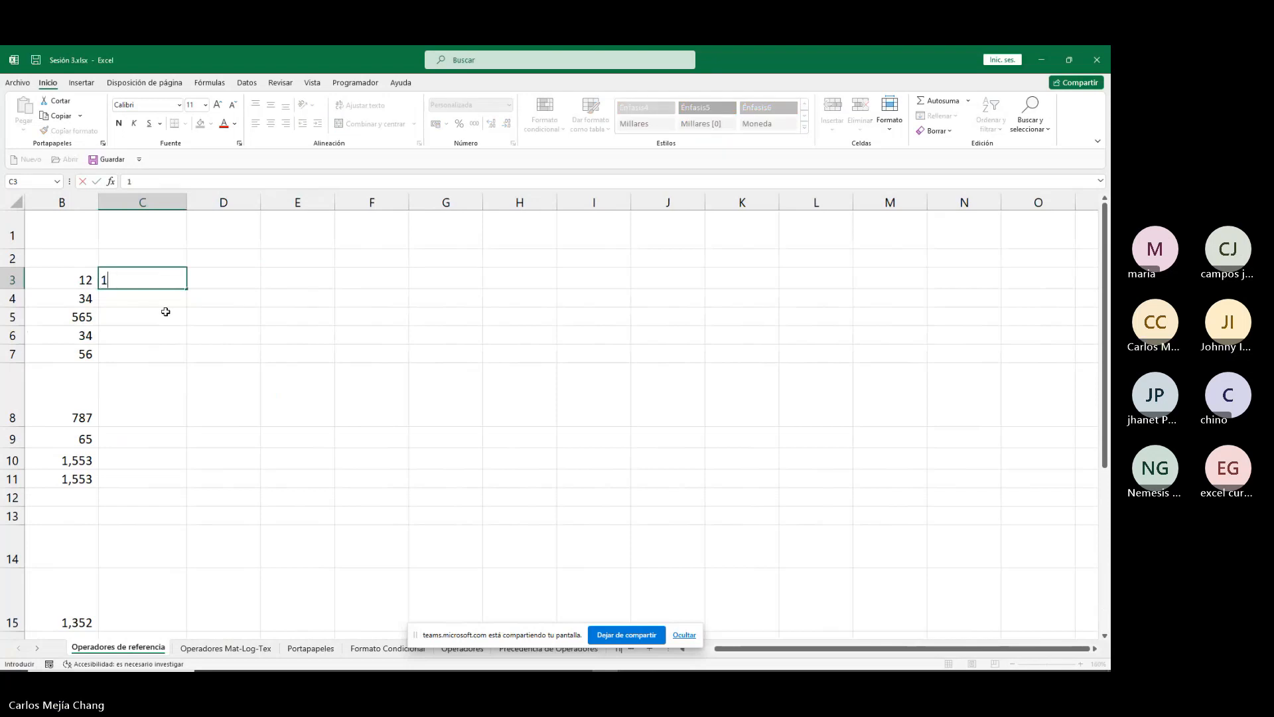
pyautogui.write('5')
pyautogui.press('Return')
pyautogui.write('56')
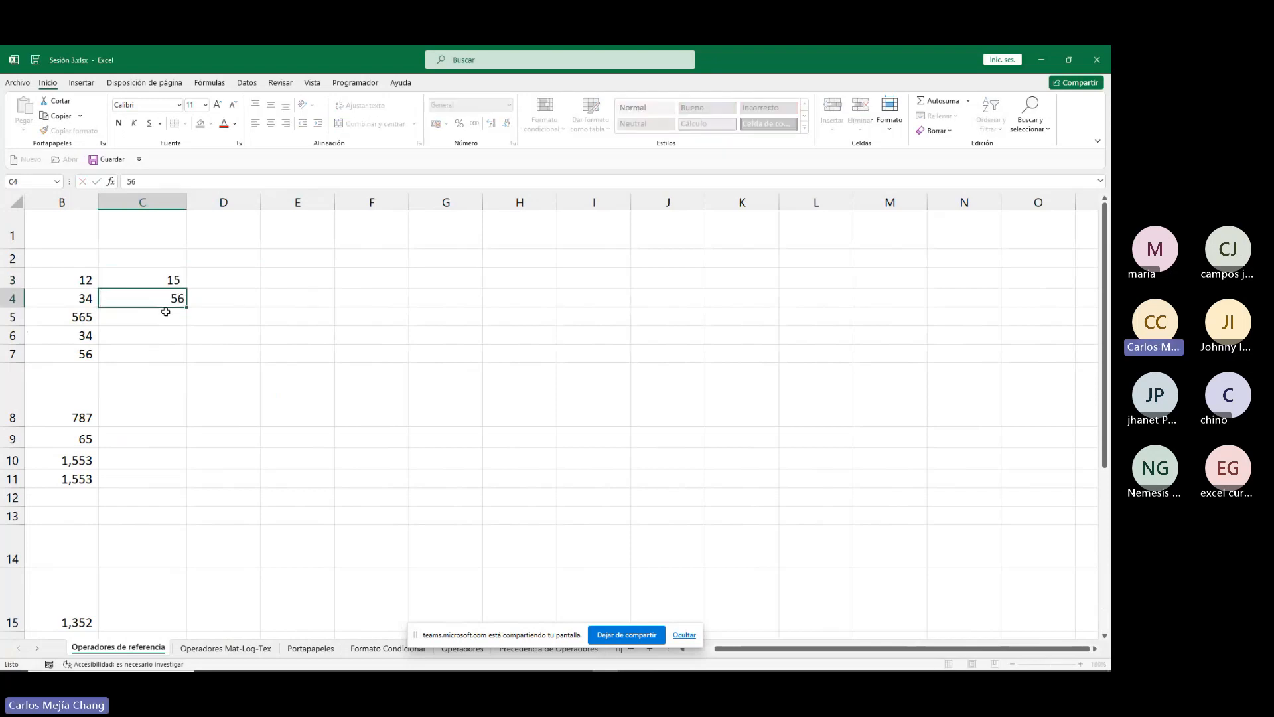
pyautogui.press('Return')
pyautogui.write('df')
pyautogui.press('BackSpace')
pyautogui.press('BackSpace')
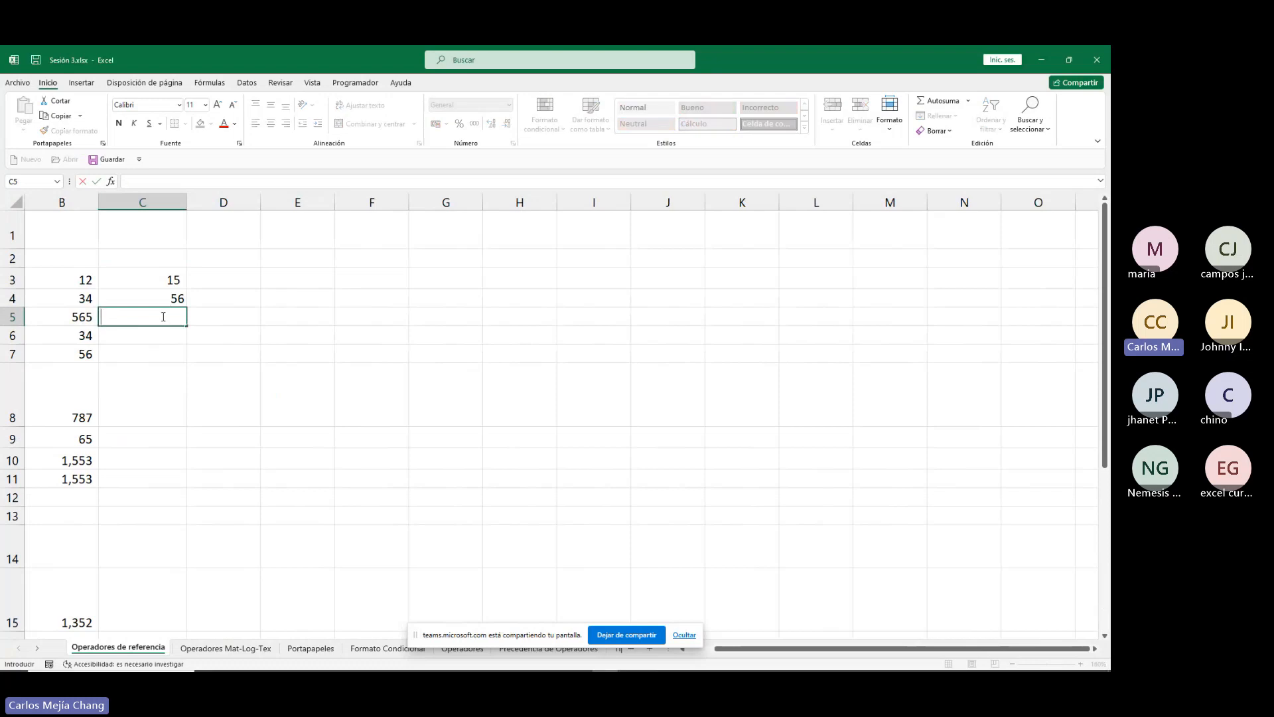
pyautogui.write('45')
pyautogui.press('Return')
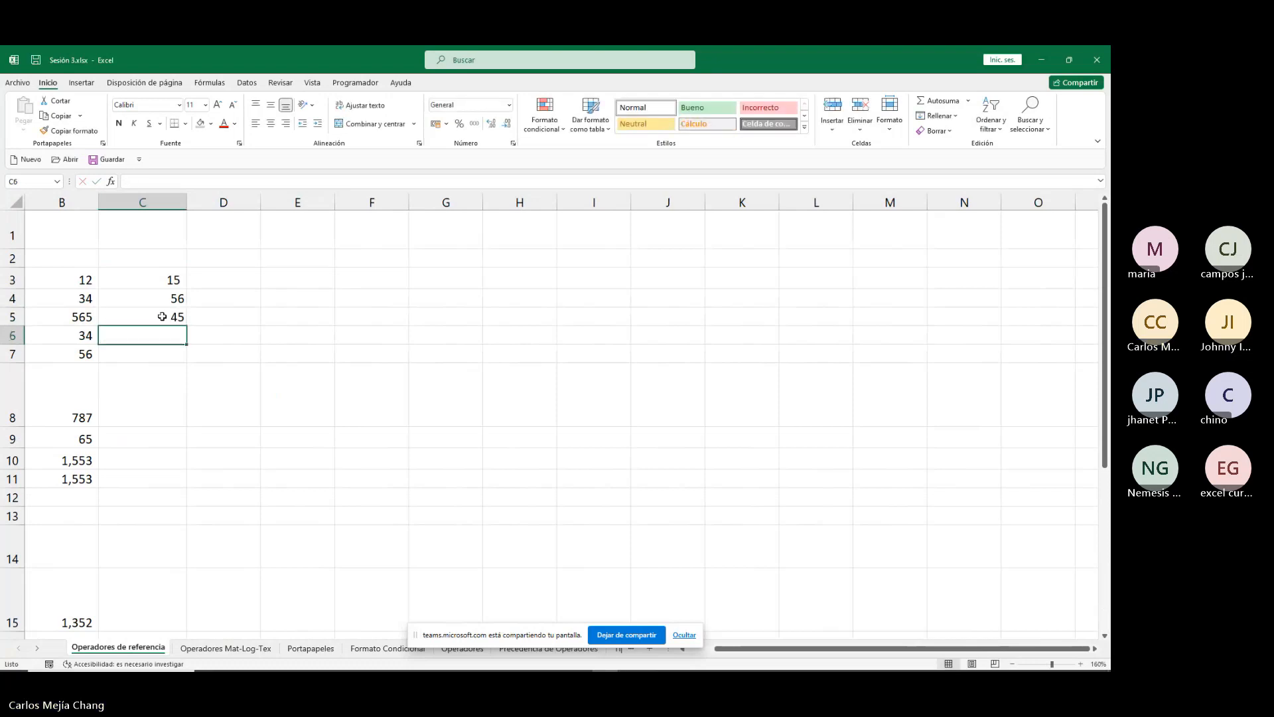
pyautogui.press('Right')
pyautogui.press('Right')
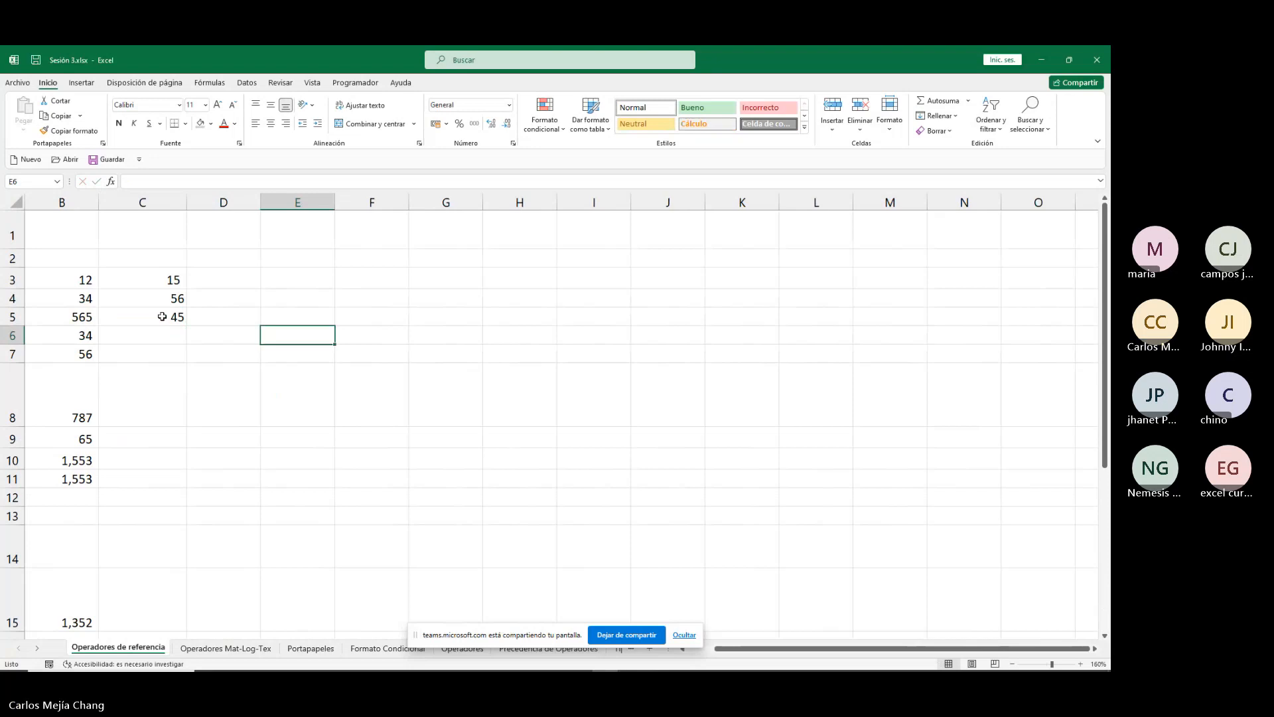
pyautogui.press('Up')
pyautogui.press('Up')
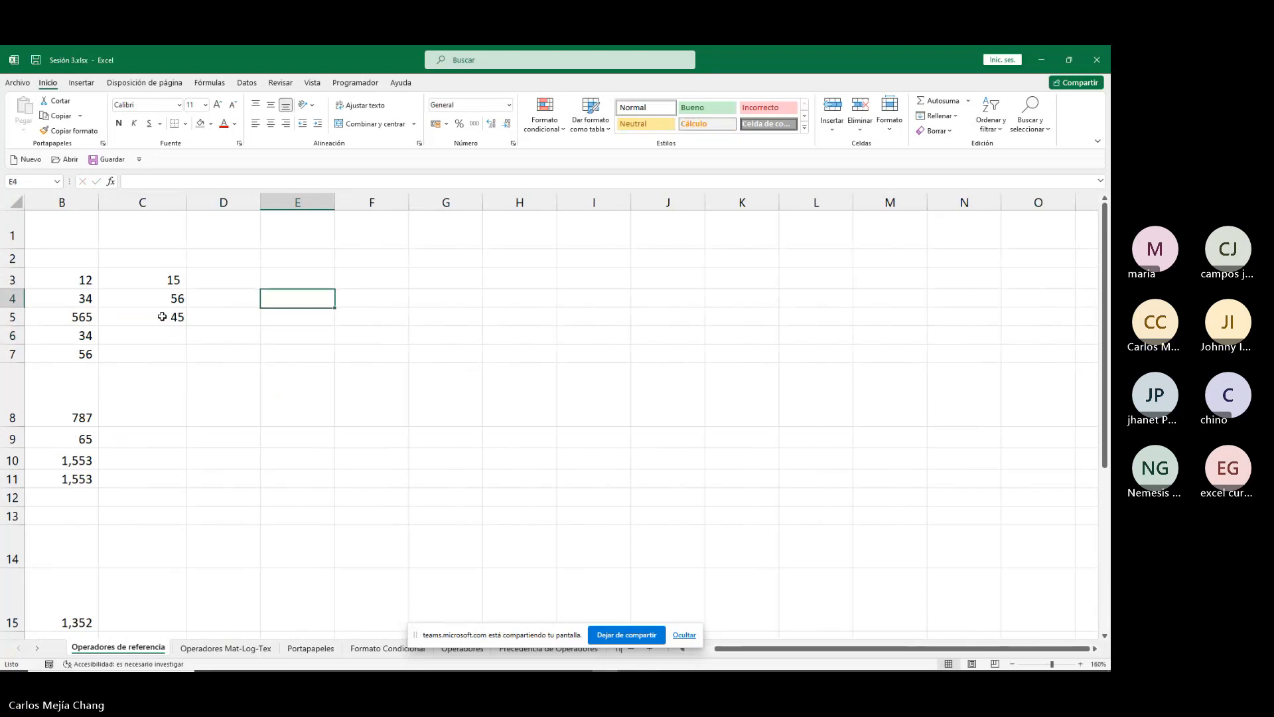
pyautogui.press('Up')
pyautogui.press('Left')
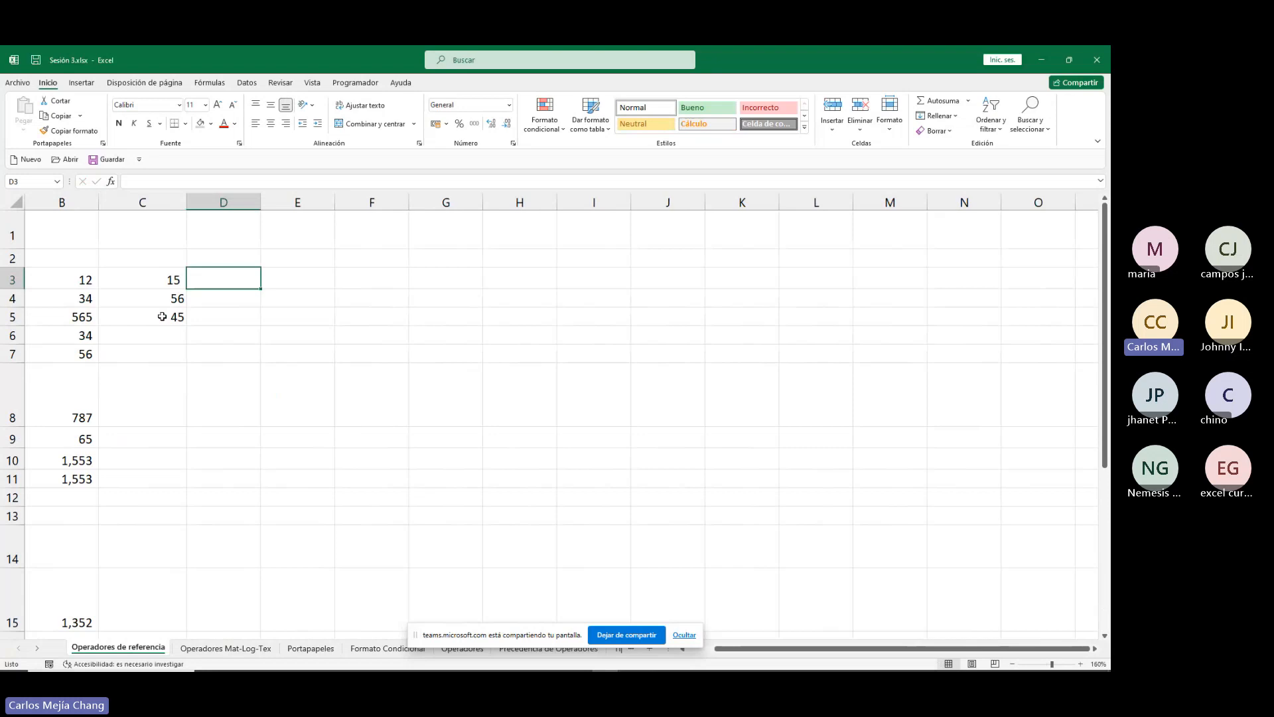
pyautogui.moveTo(745, 647); pyautogui.dragTo(376, 409)
# Select the vertical range B3:B9 and the horizontal range B3:F5 in turn to compare where they overlap.
pyautogui.moveTo(80, 279); pyautogui.dragTo(93, 434)
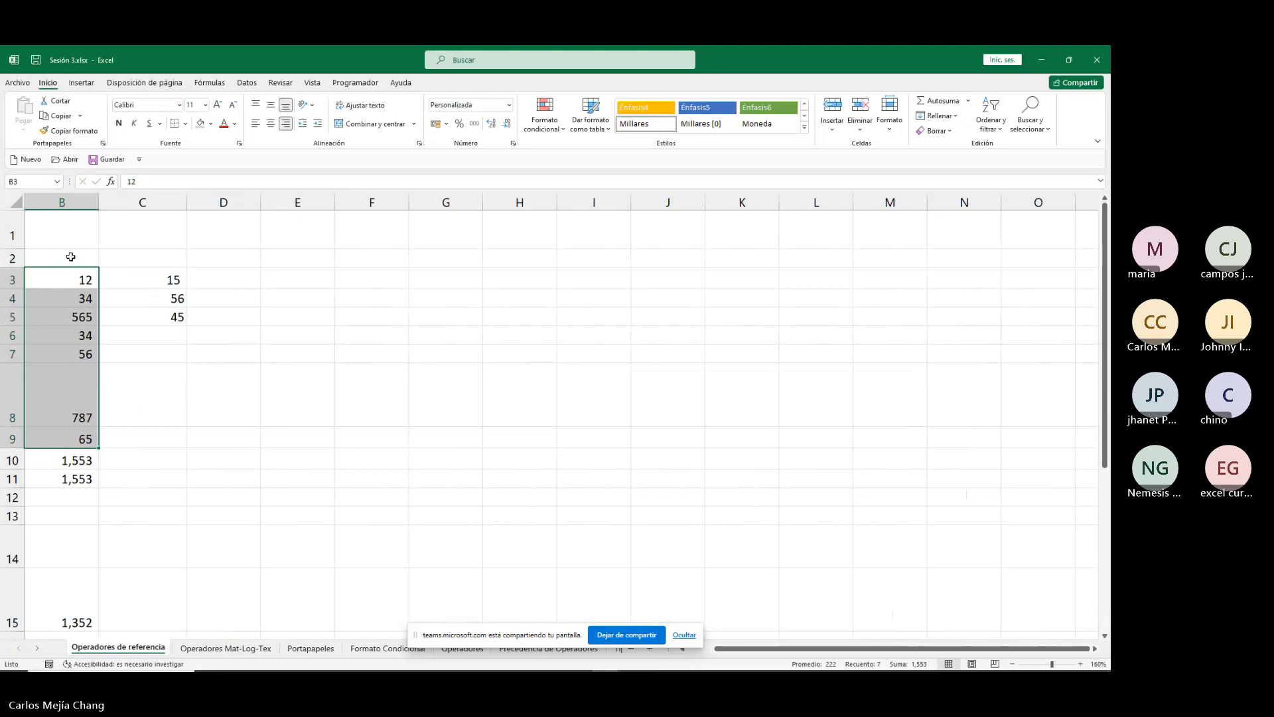
pyautogui.click(74, 278)
pyautogui.moveTo(74, 279); pyautogui.dragTo(322, 300)
pyautogui.moveTo(78, 275); pyautogui.dragTo(87, 436)
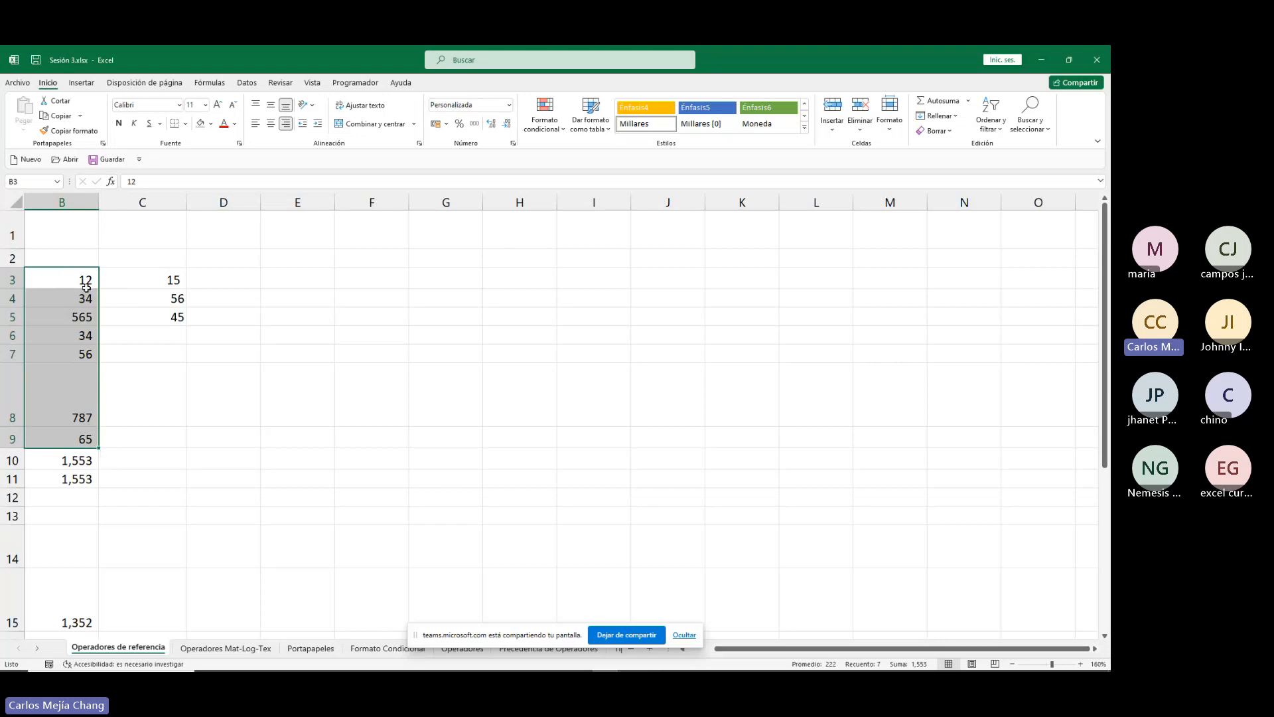
pyautogui.moveTo(87, 287); pyautogui.dragTo(342, 318)
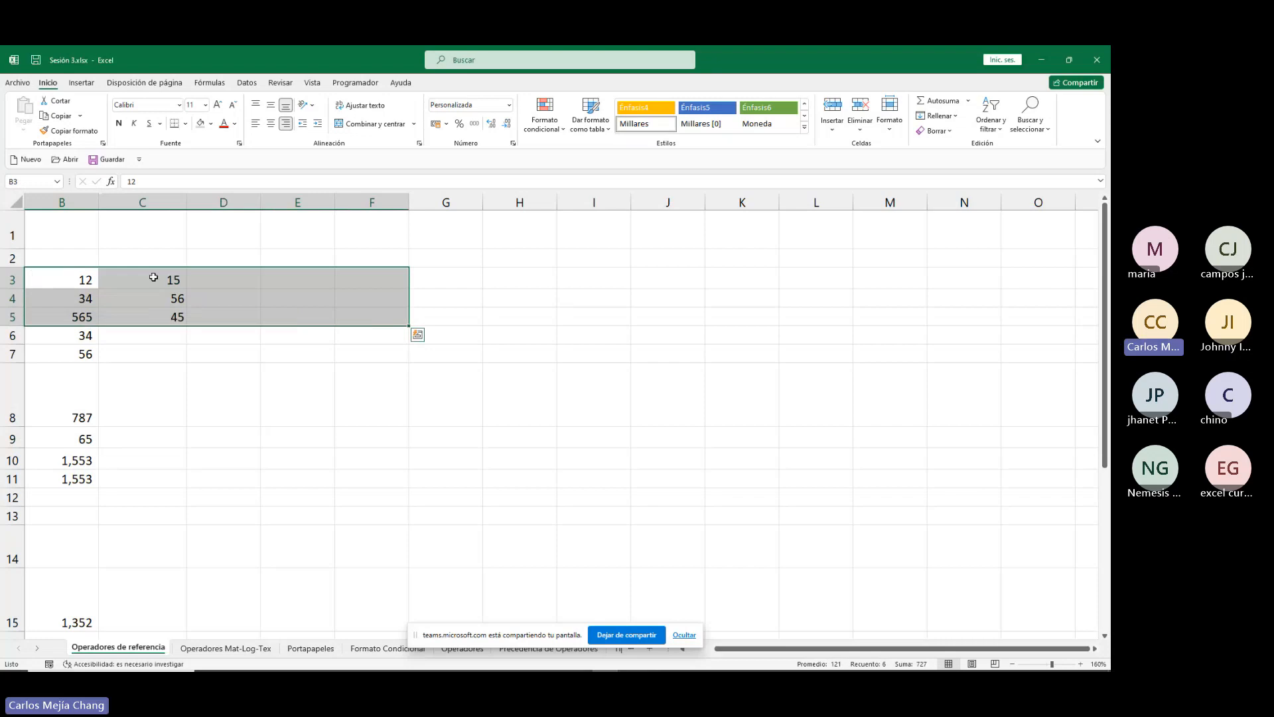
pyautogui.click(86, 279)
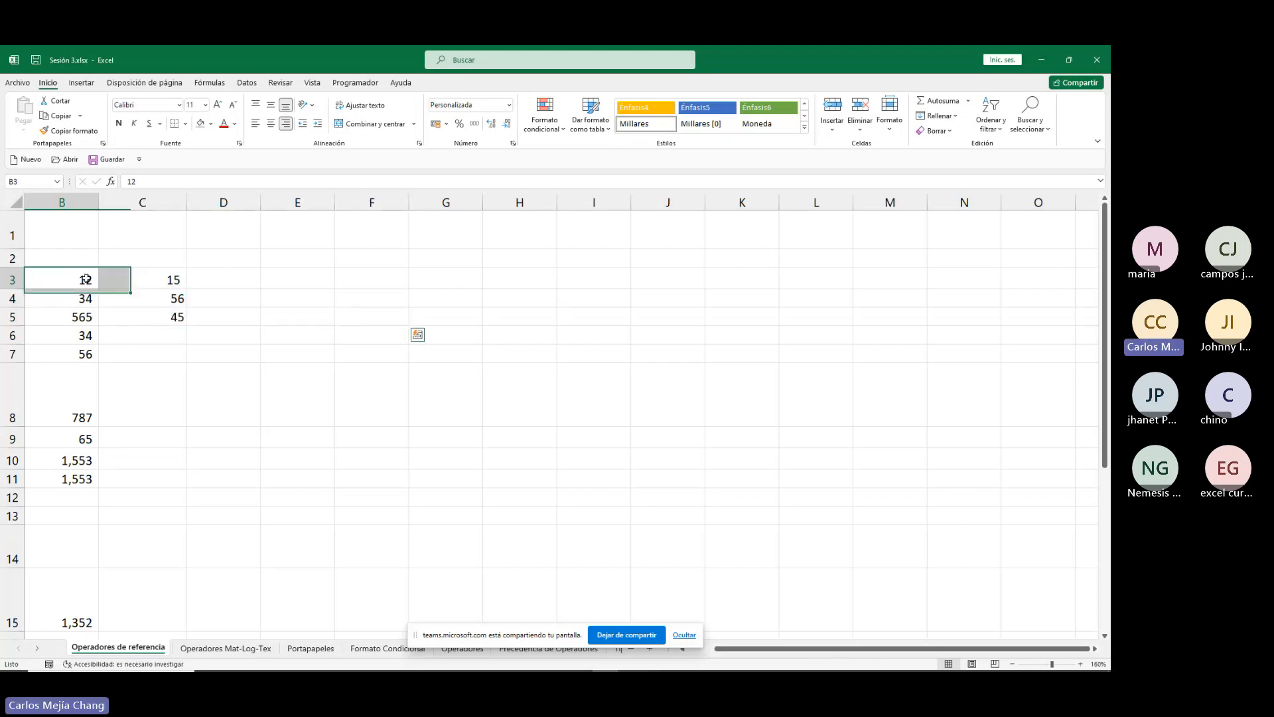
# Fill the range B3:B9 with the standard orange color to mark the first range.
pyautogui.moveTo(86, 280); pyautogui.dragTo(86, 421)
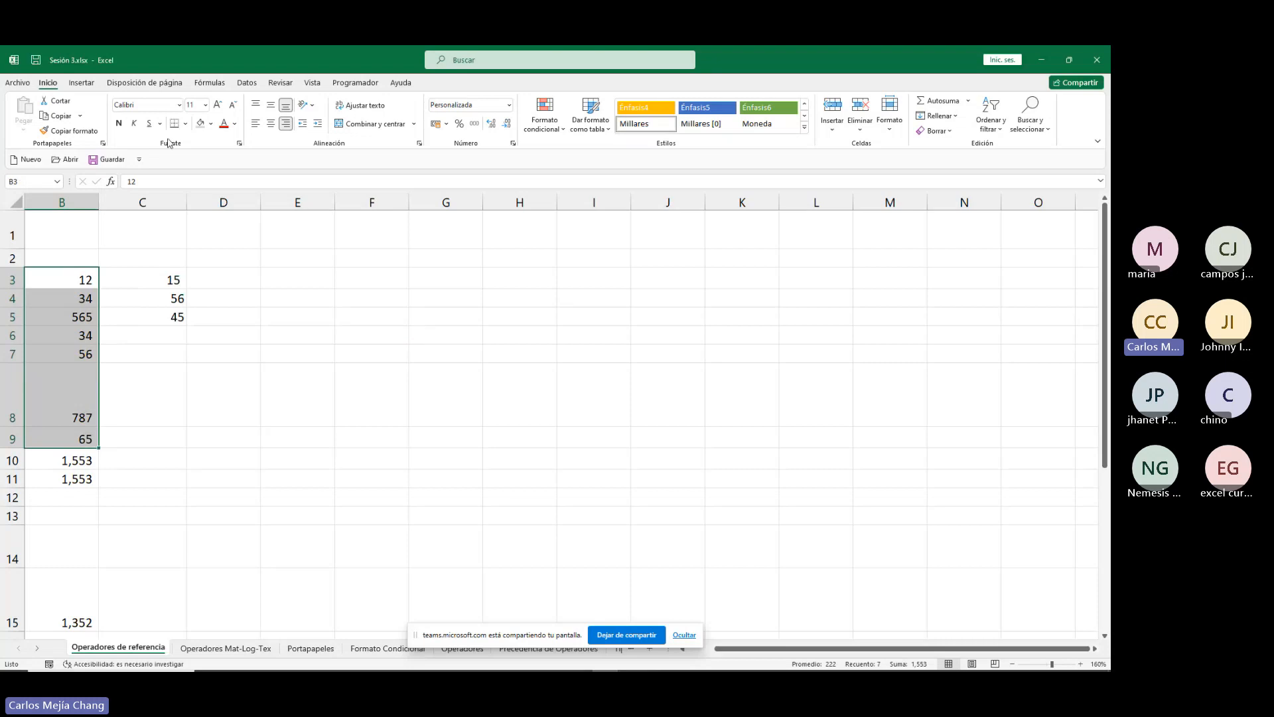
pyautogui.click(210, 124)
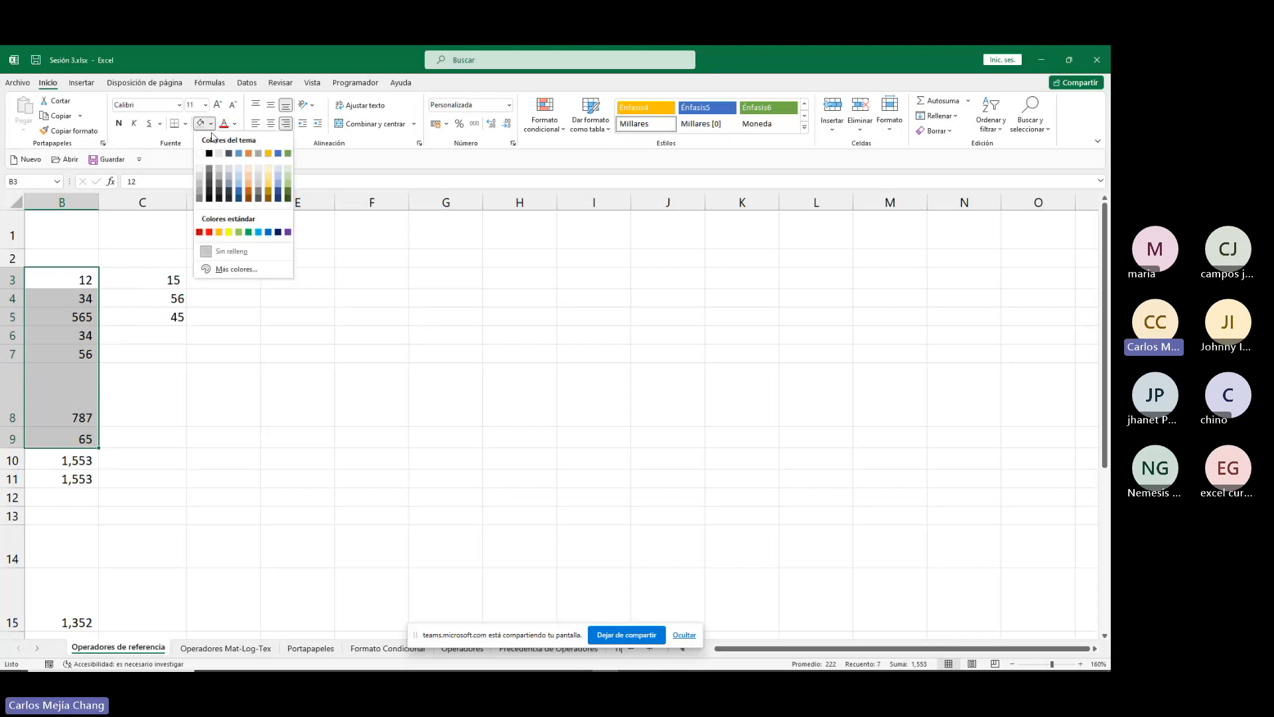
pyautogui.click(219, 232)
pyautogui.click(183, 387)
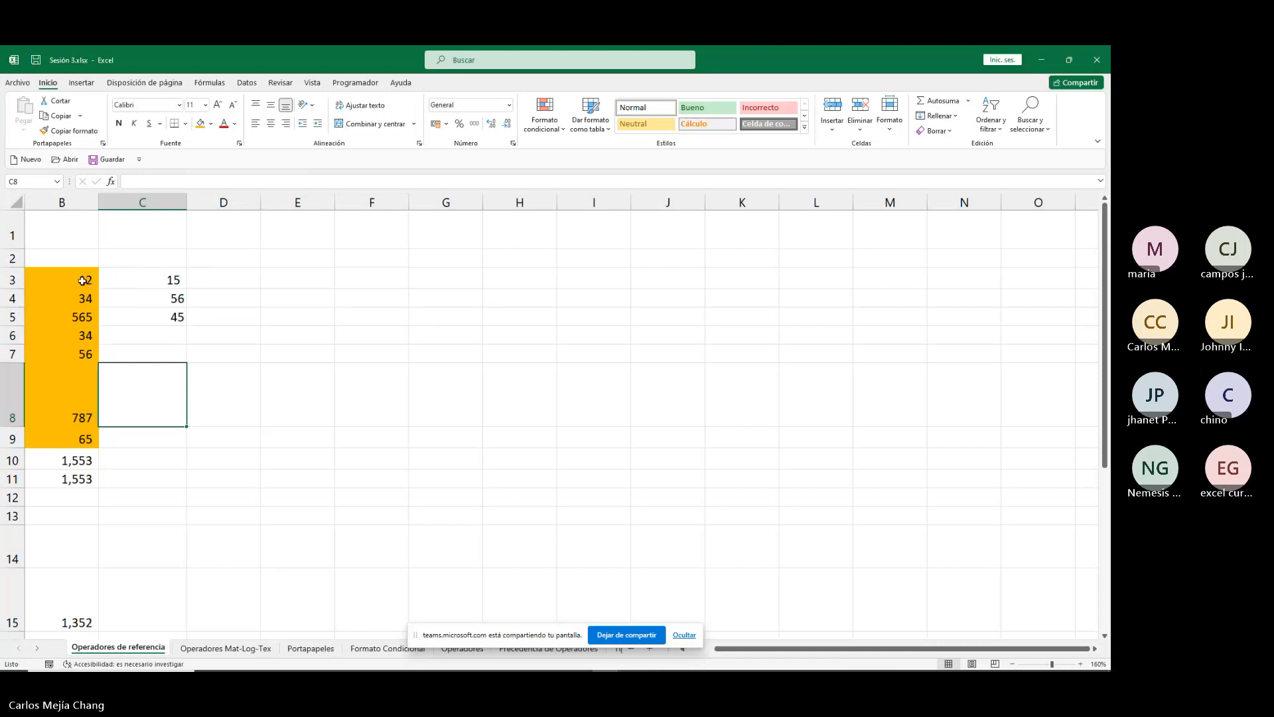
pyautogui.moveTo(120, 276); pyautogui.dragTo(137, 322)
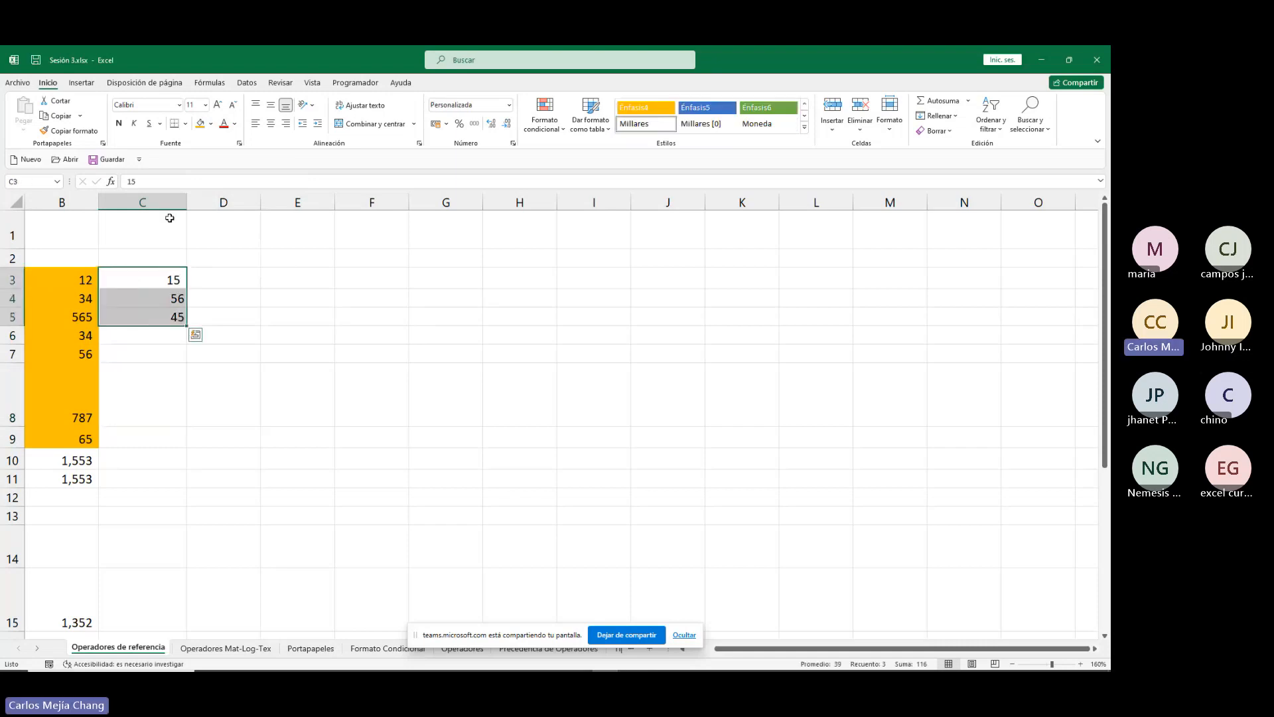
pyautogui.click(210, 123)
pyautogui.click(107, 300)
# Apply a thick outside border around the range B3:C5 to mark the second range.
pyautogui.moveTo(50, 276); pyautogui.dragTo(134, 312)
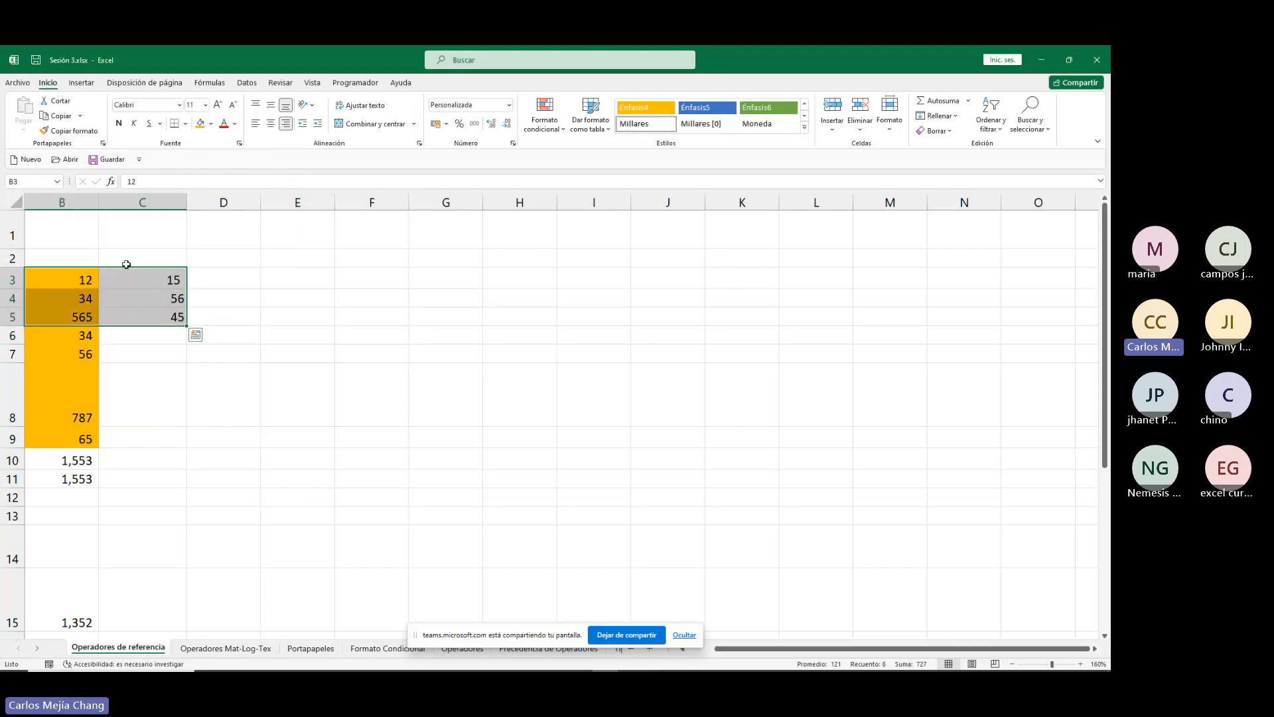
pyautogui.click(185, 129)
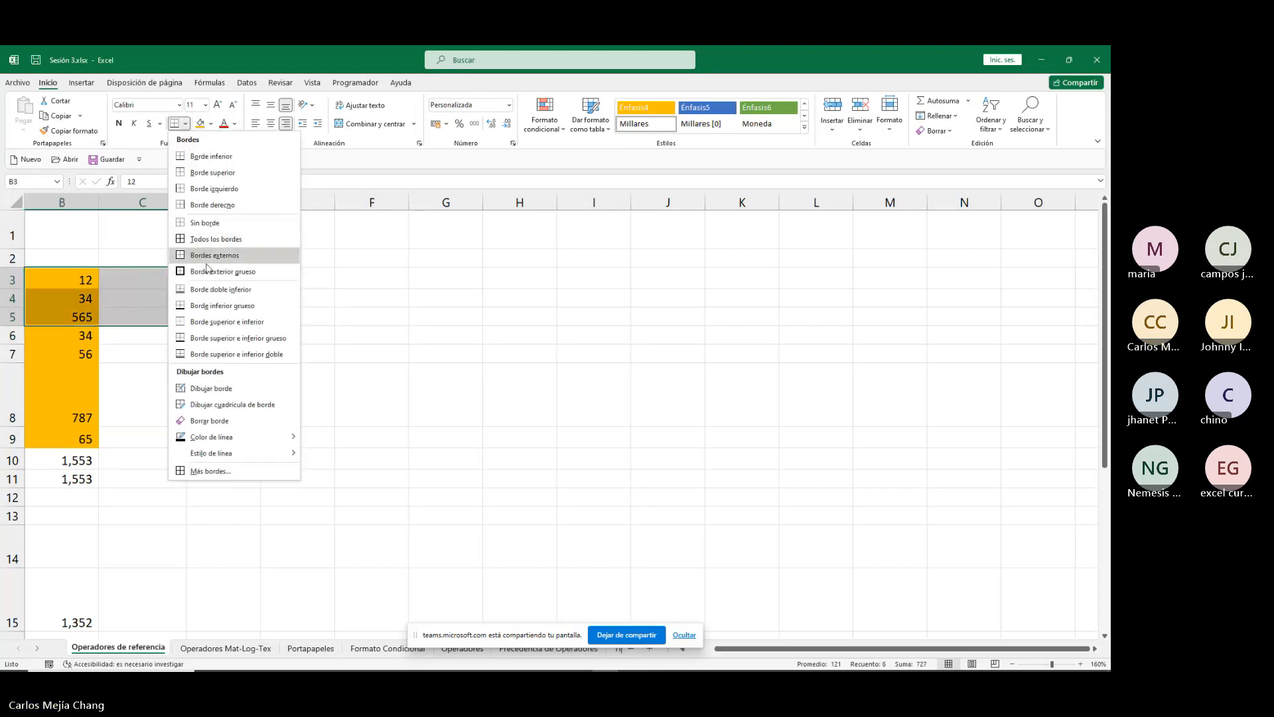
pyautogui.click(206, 265)
pyautogui.click(266, 334)
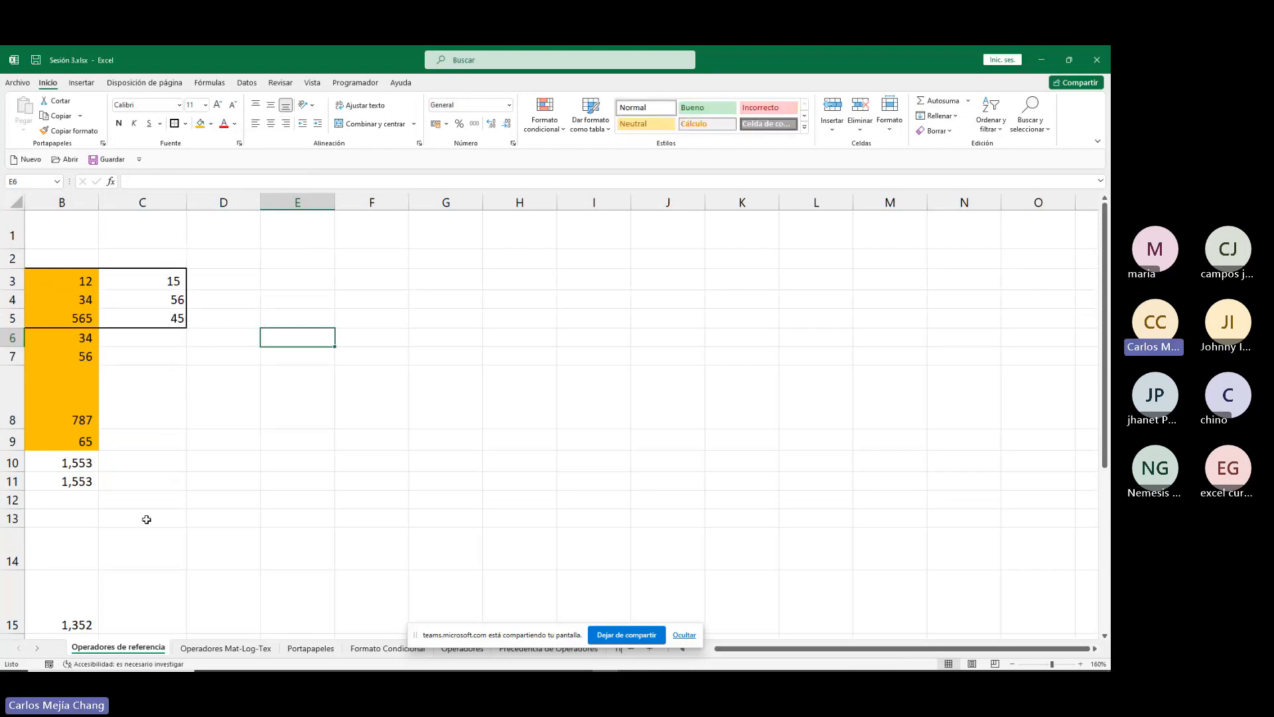
# Select the first range B3:B9 and the shared cells B3:B5 to examine where the two marked ranges overlap.
pyautogui.moveTo(59, 282); pyautogui.dragTo(69, 441)
pyautogui.moveTo(73, 281); pyautogui.dragTo(88, 388)
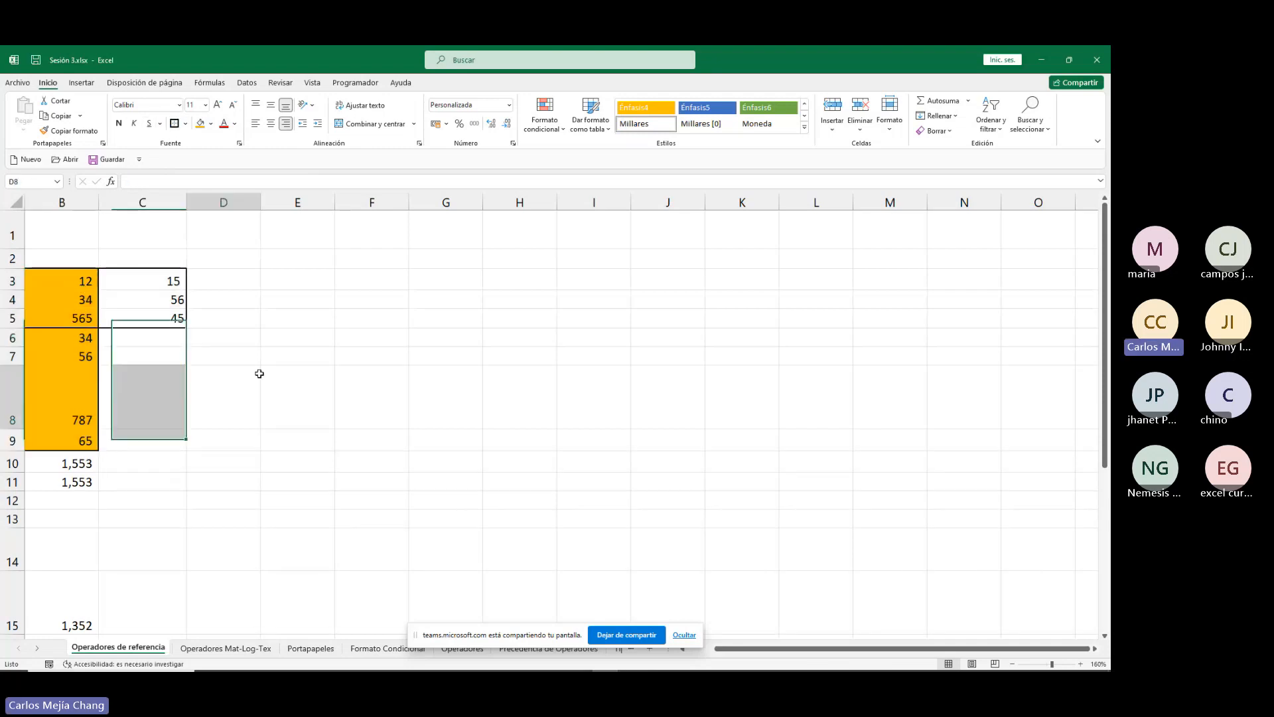
pyautogui.click(222, 373)
pyautogui.moveTo(77, 276); pyautogui.dragTo(70, 318)
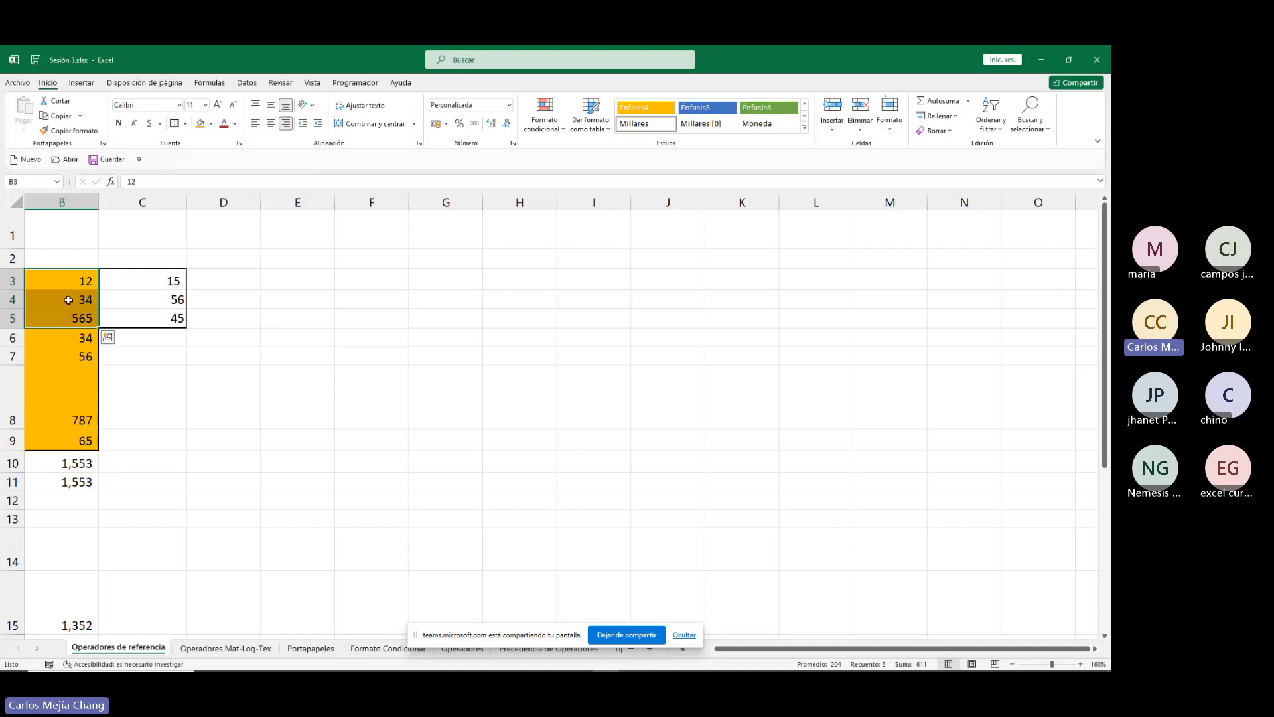
pyautogui.click(356, 391)
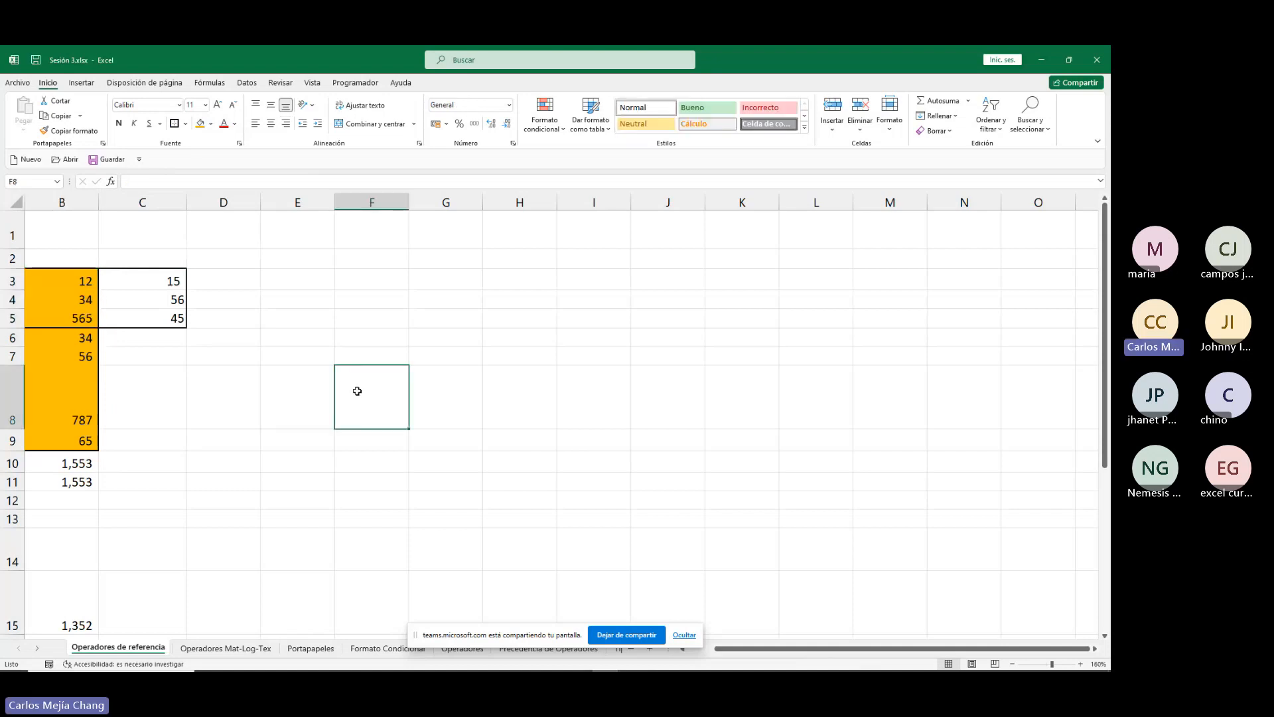
# Enter the intersection formula =SUMA(B3:B9 B3:C5) in cell E3.
pyautogui.click(322, 275)
pyautogui.write('=')
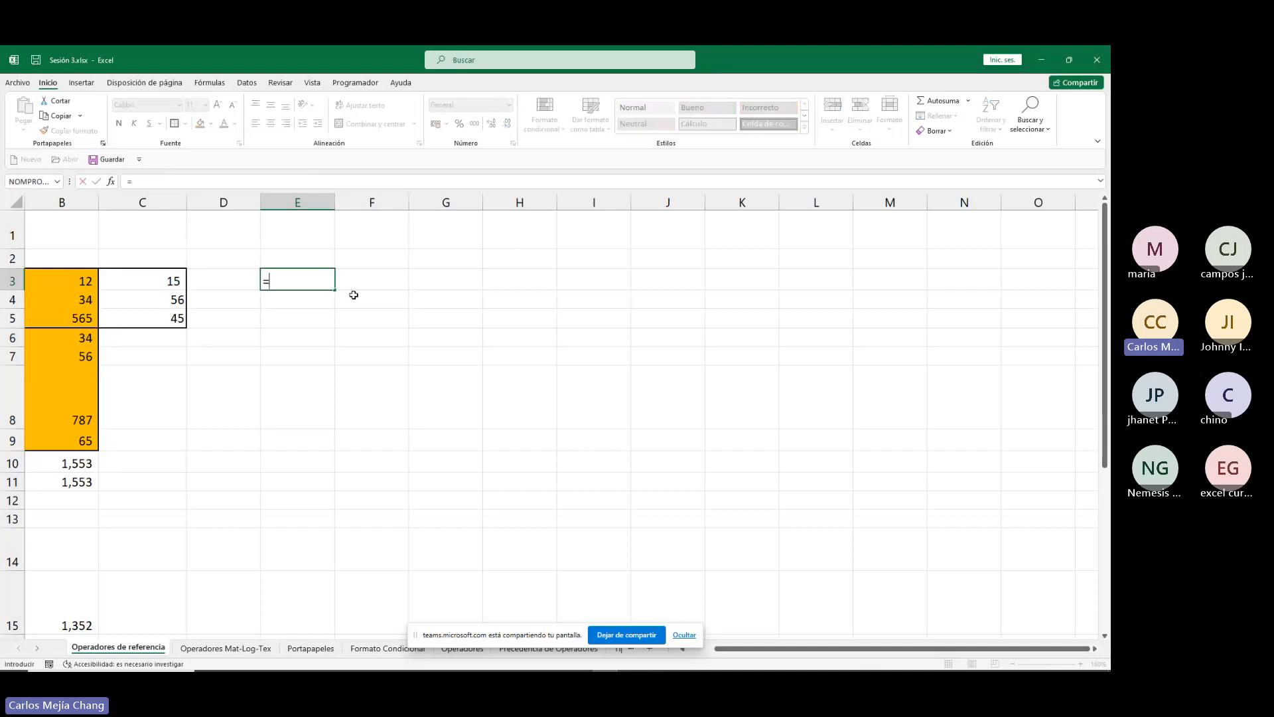
pyautogui.write('suma(')
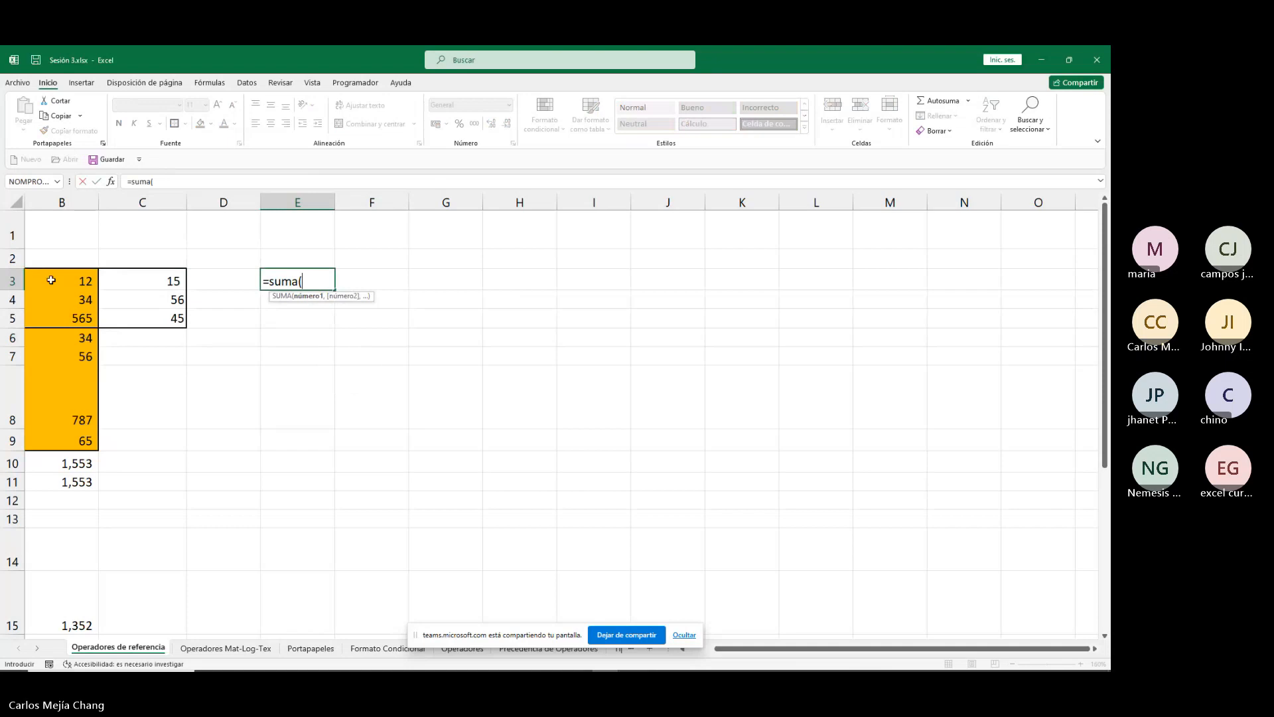
pyautogui.moveTo(55, 278); pyautogui.dragTo(79, 435)
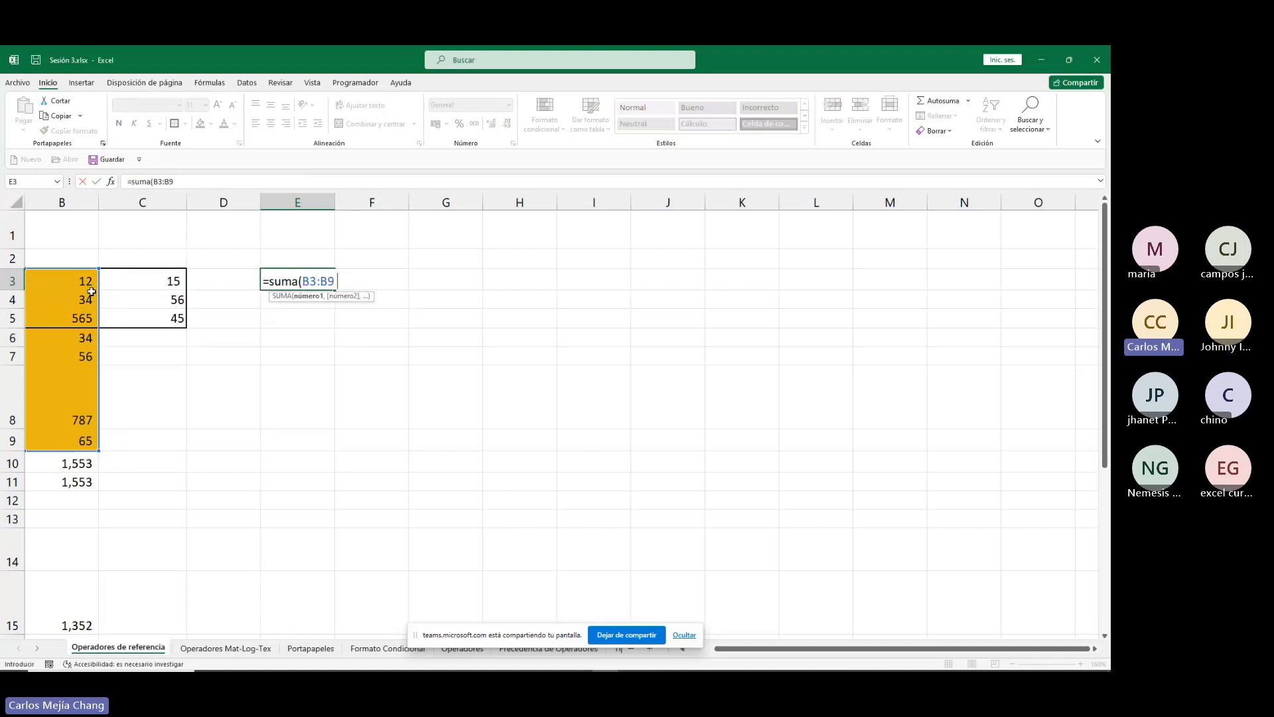
pyautogui.moveTo(60, 278); pyautogui.dragTo(205, 340)
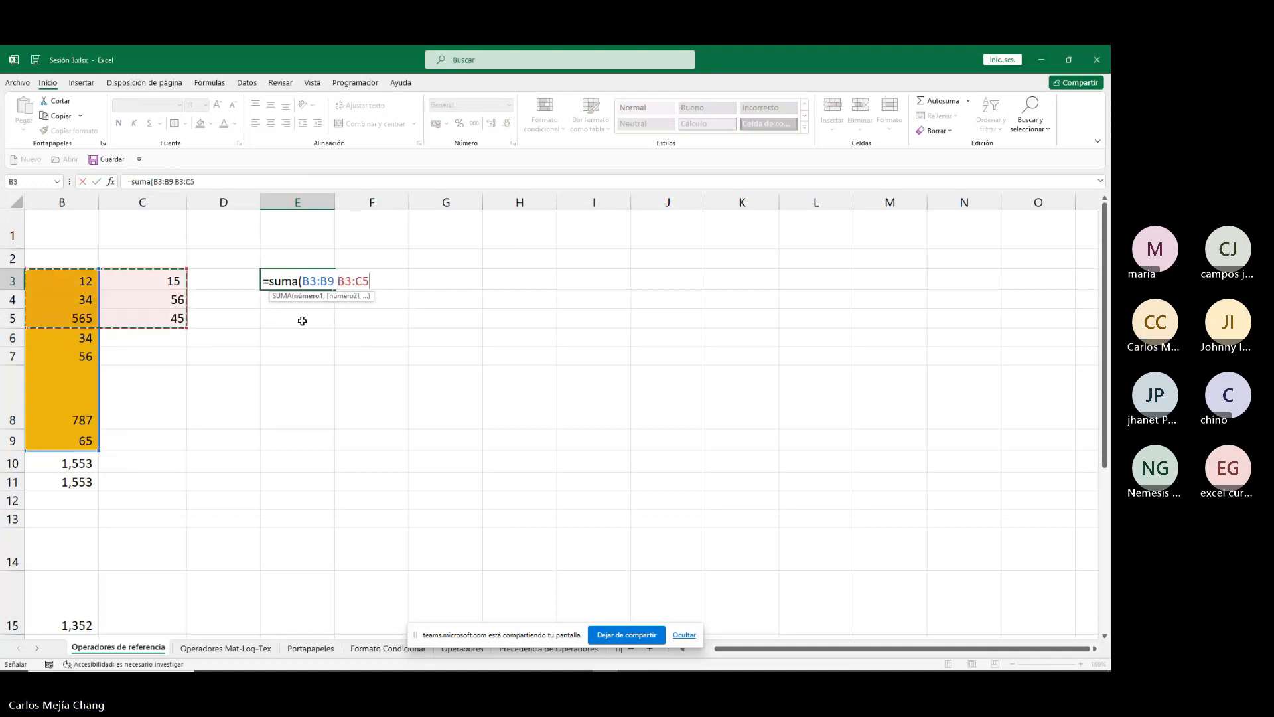
pyautogui.write(')')
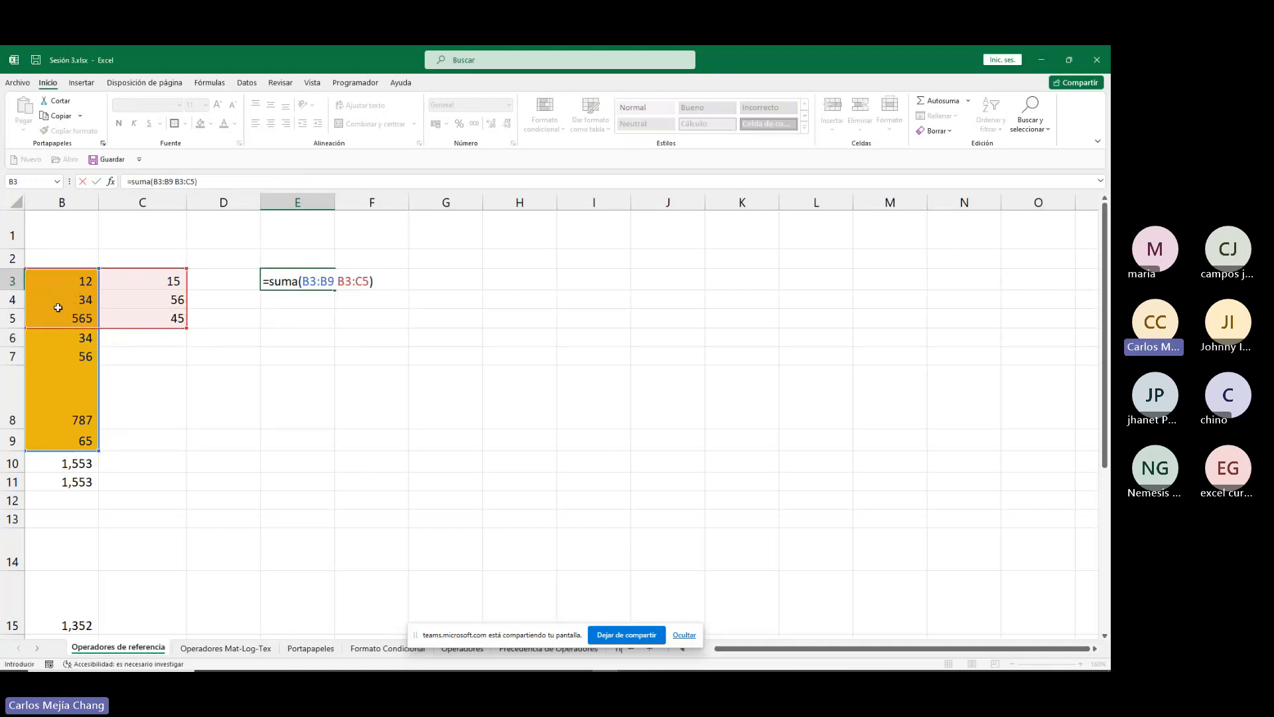
pyautogui.press('Return')
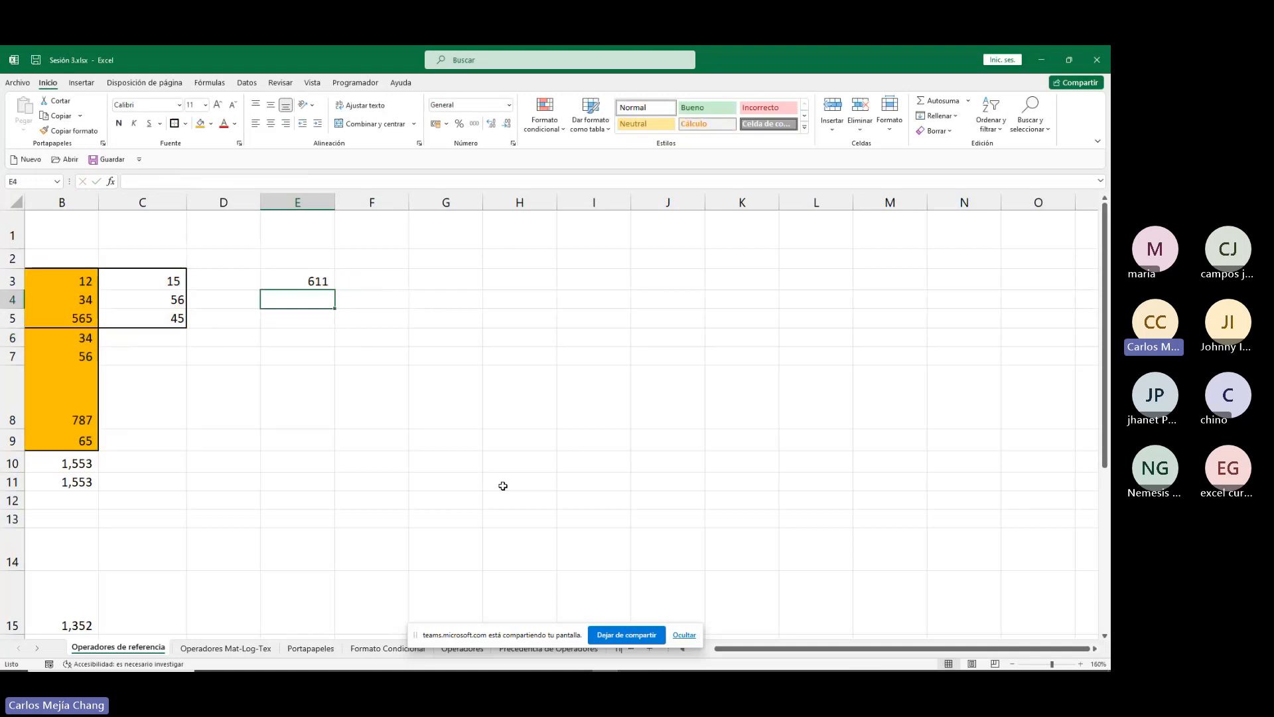
# Compare the intersecting cells B3:B5 and the range B3:C5 with the formula in cell E3.
pyautogui.moveTo(80, 281); pyautogui.dragTo(71, 318)
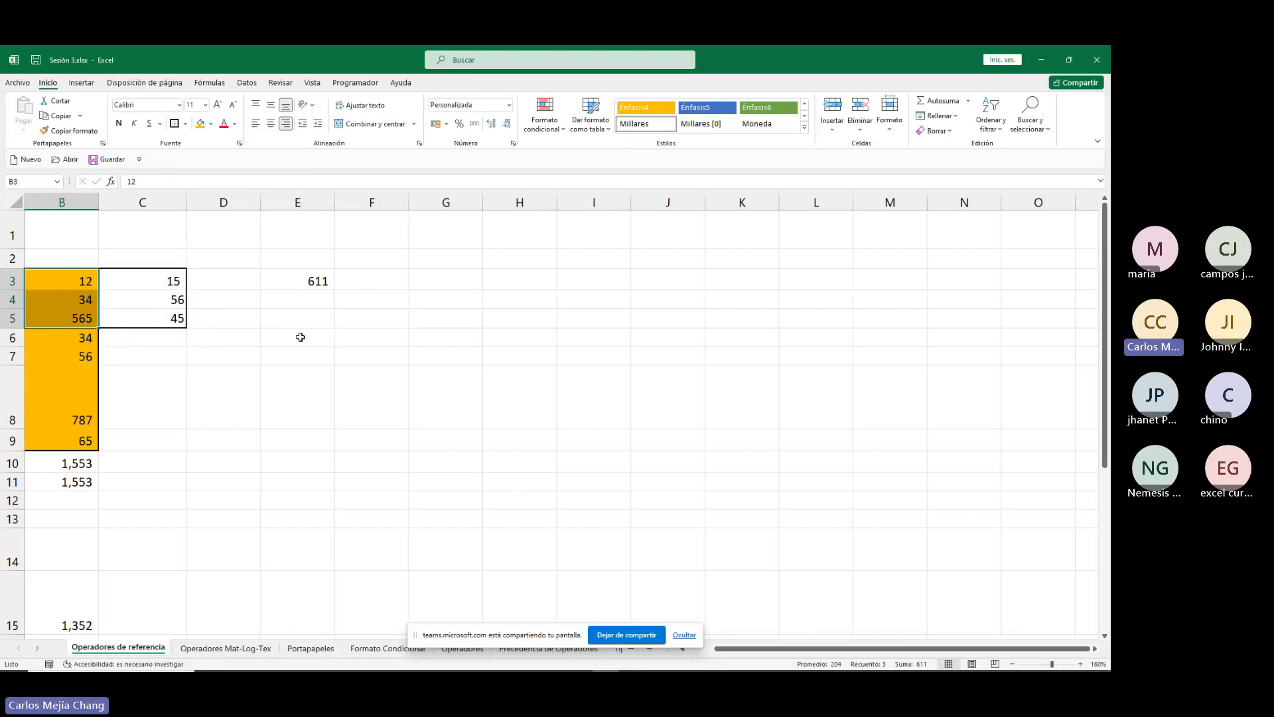
pyautogui.click(314, 287)
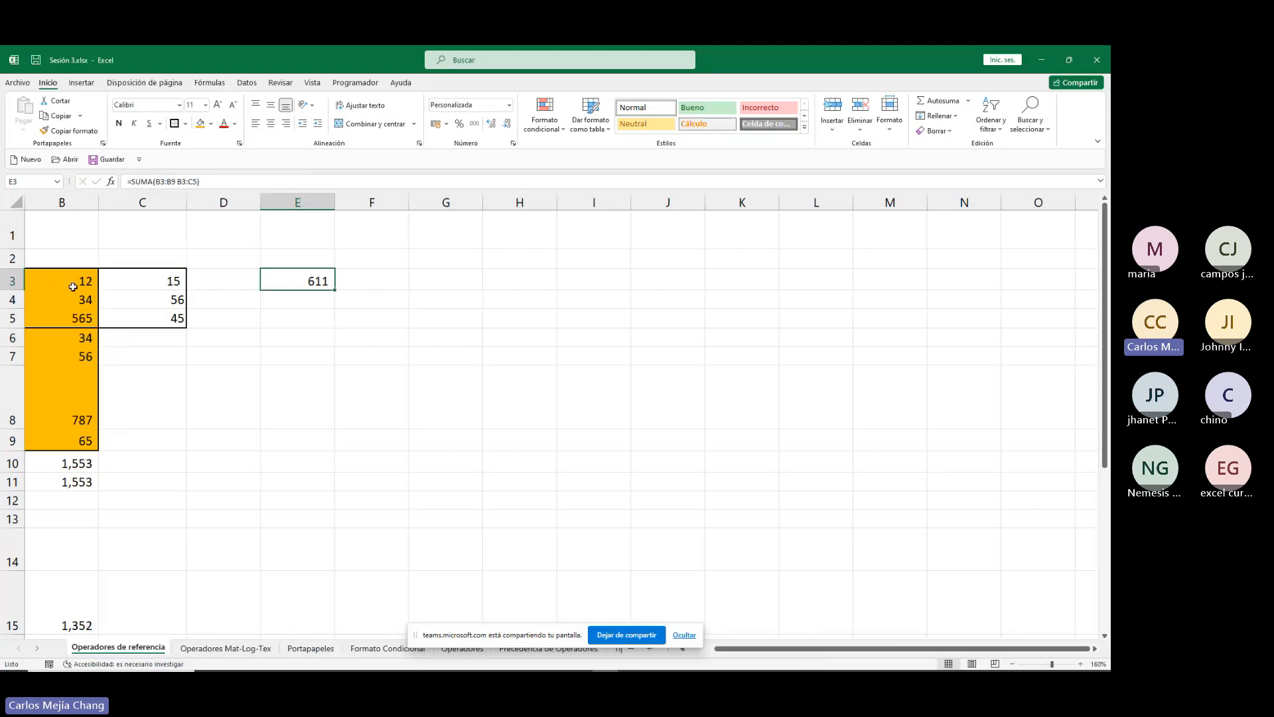
pyautogui.moveTo(73, 292); pyautogui.dragTo(152, 319)
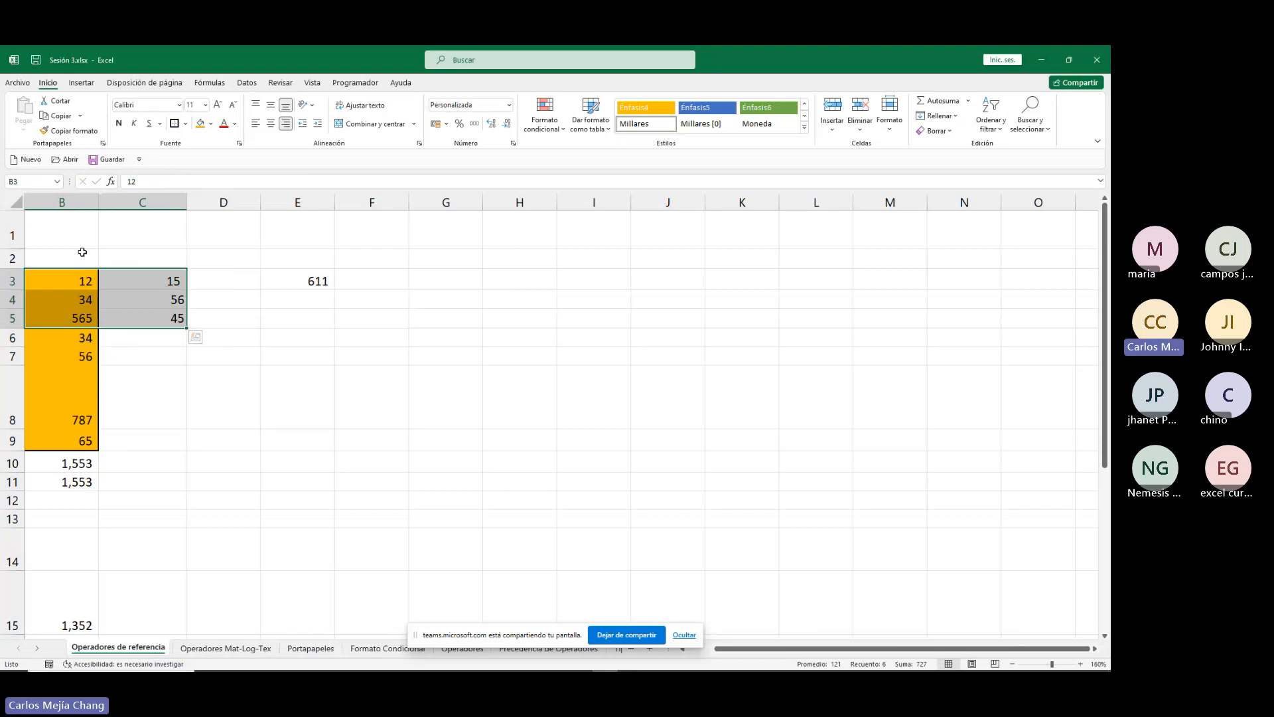
pyautogui.click(332, 281)
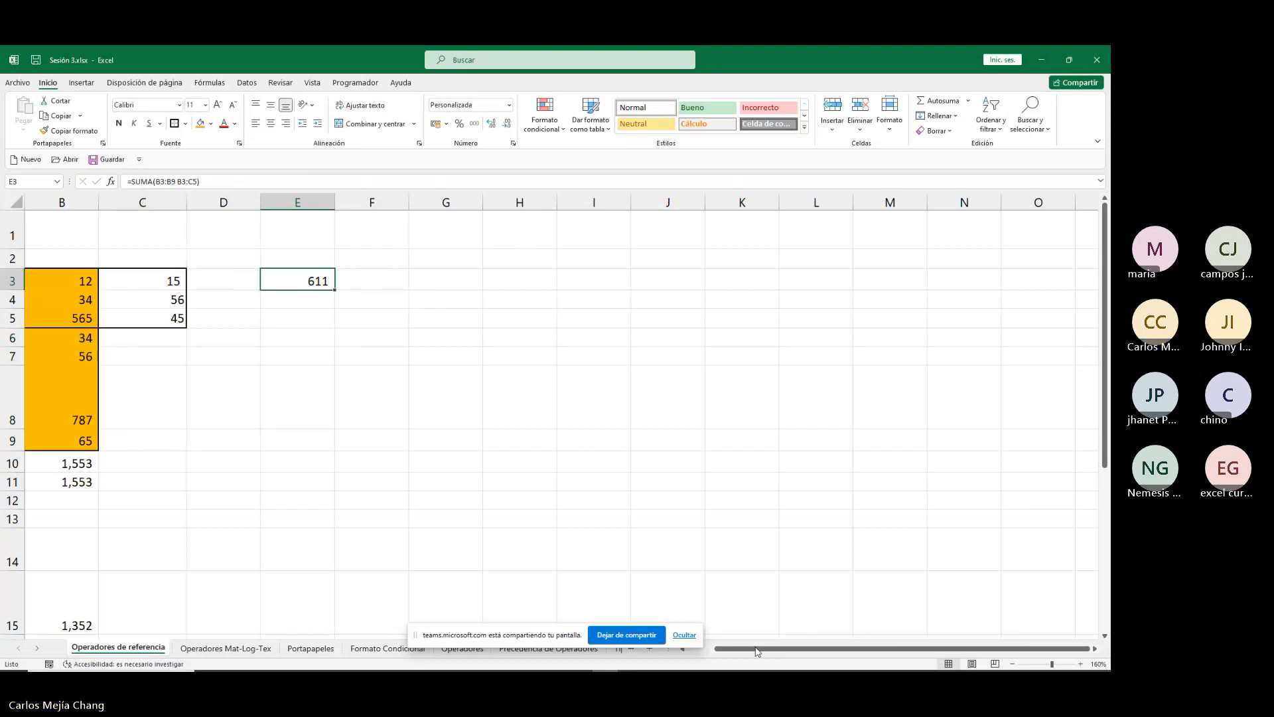
# Review the notes on the three reference operators beside the sample ranges, and hide the Teams screen-sharing bar.
pyautogui.moveTo(757, 652); pyautogui.dragTo(732, 652)
pyautogui.scroll(-5, 262, 472)
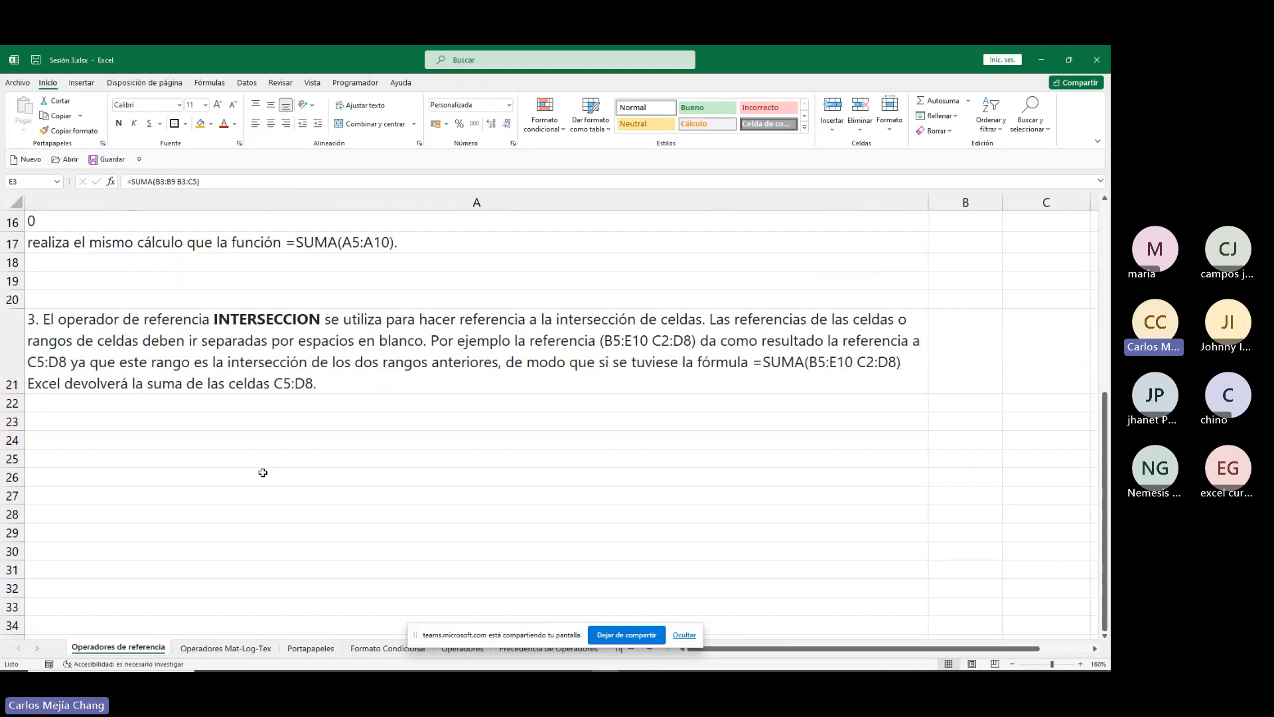
pyautogui.scroll(5, 263, 472)
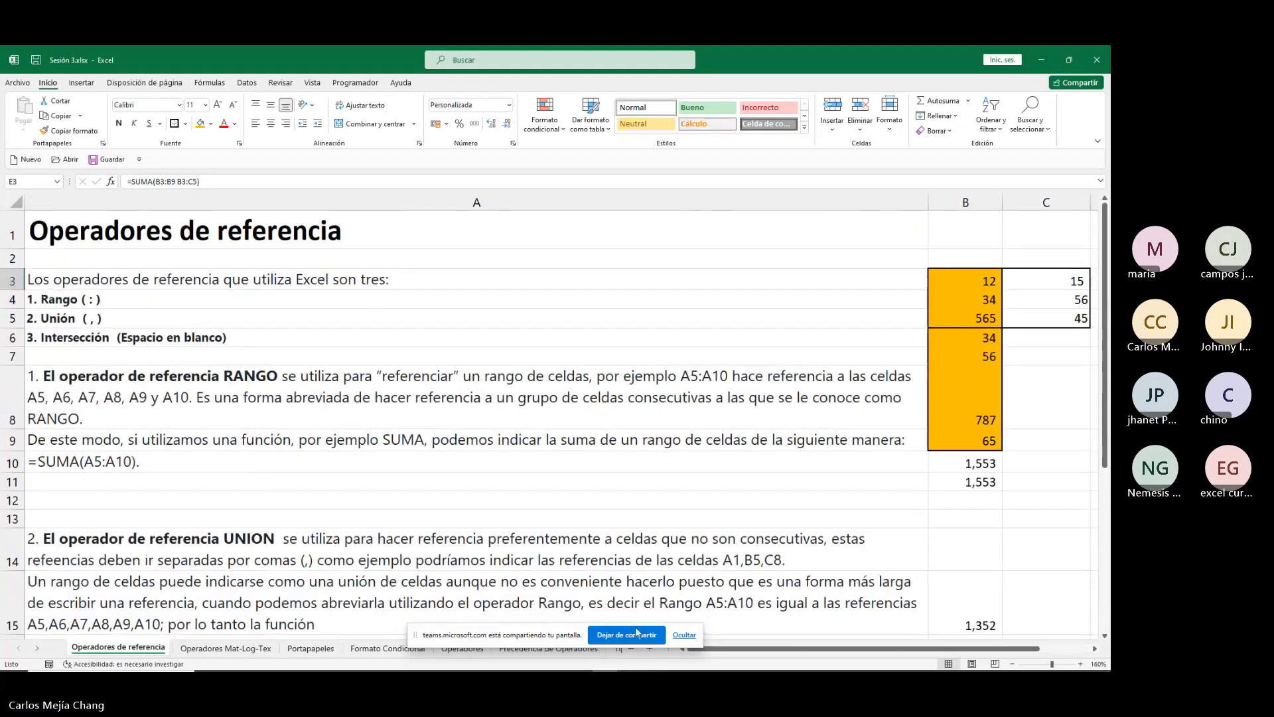
pyautogui.click(685, 636)
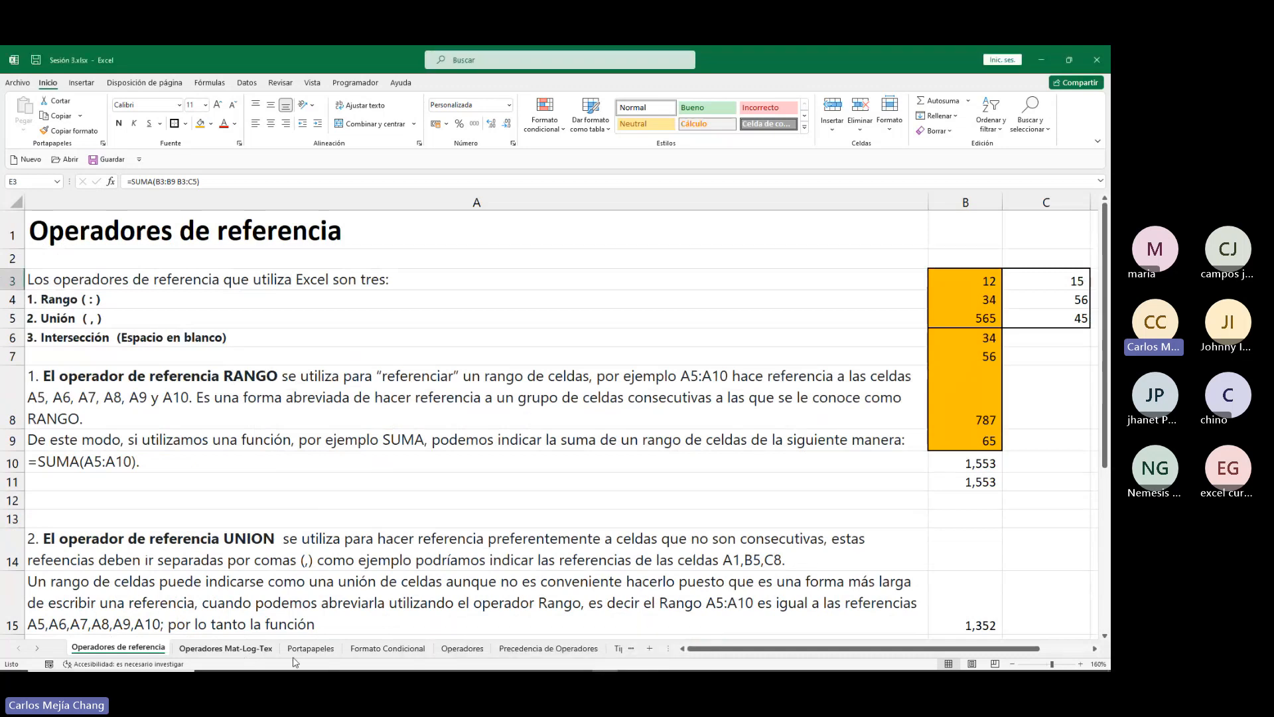
pyautogui.moveTo(767, 651); pyautogui.dragTo(794, 651)
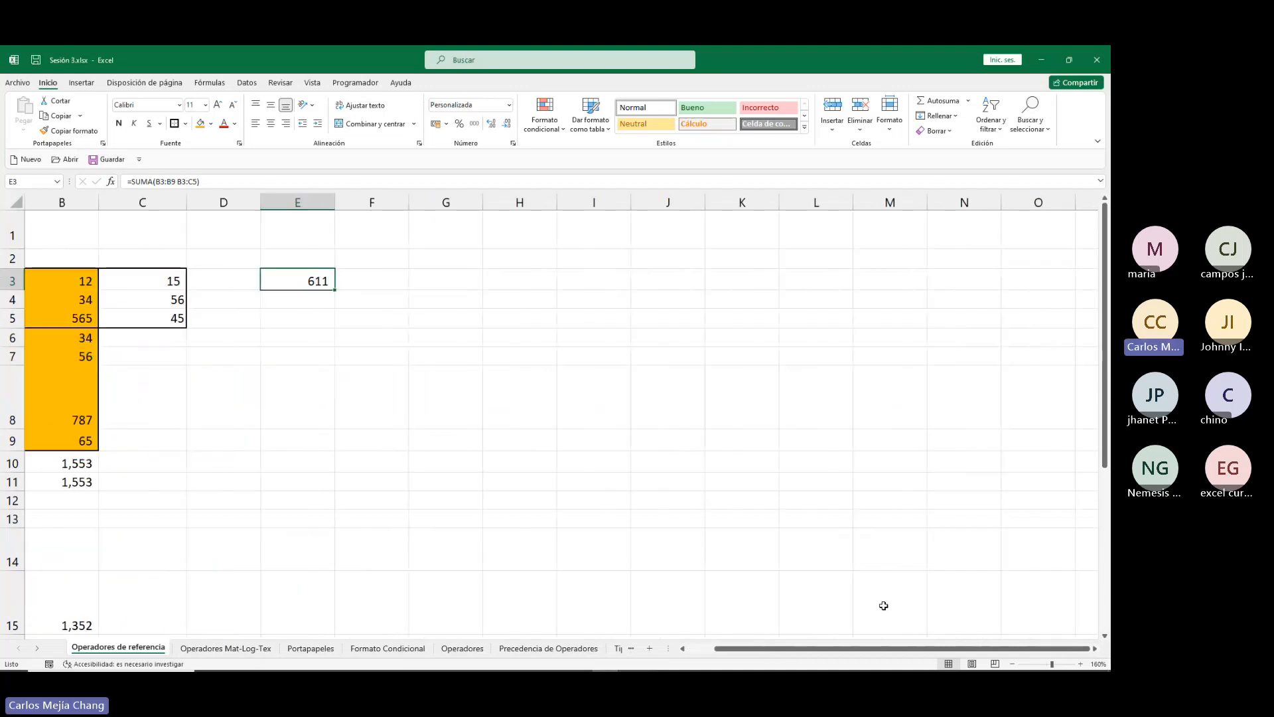
pyautogui.moveTo(836, 651); pyautogui.dragTo(809, 652)
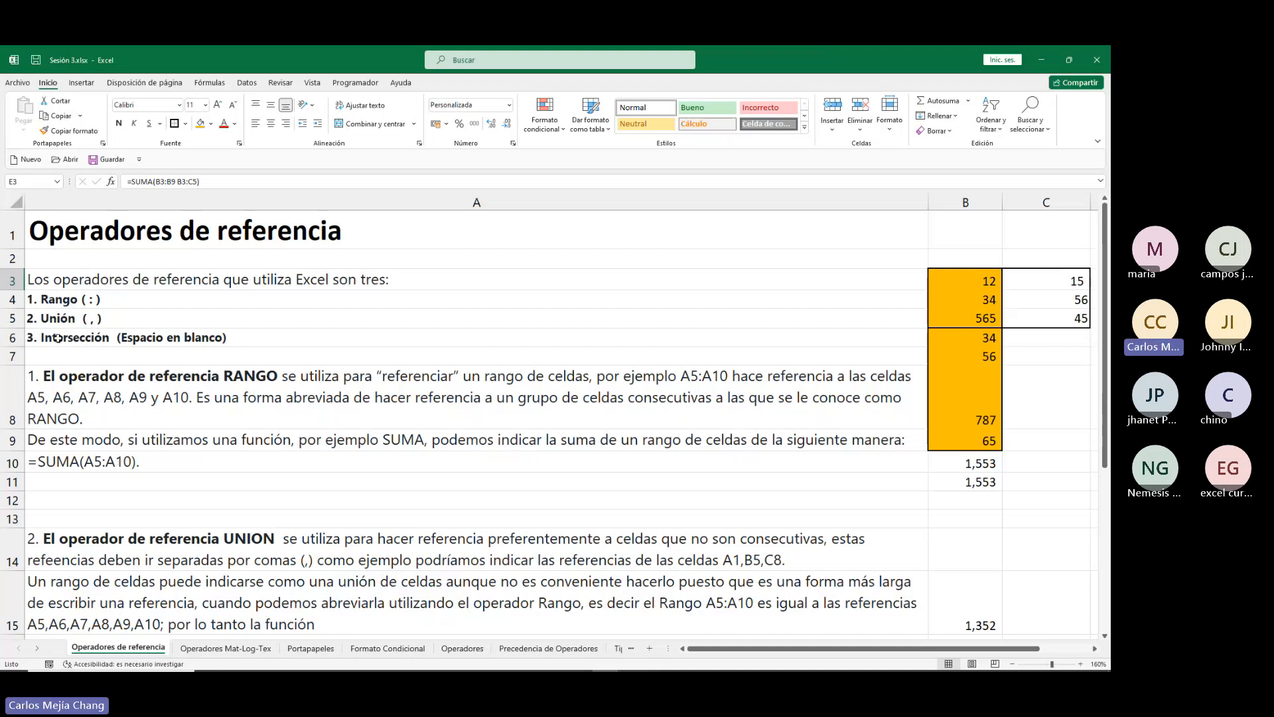
# Open the beginning of the Operadores Mat-Log-Tex sheet and reduce the zoom to 130%.
pyautogui.click(227, 650)
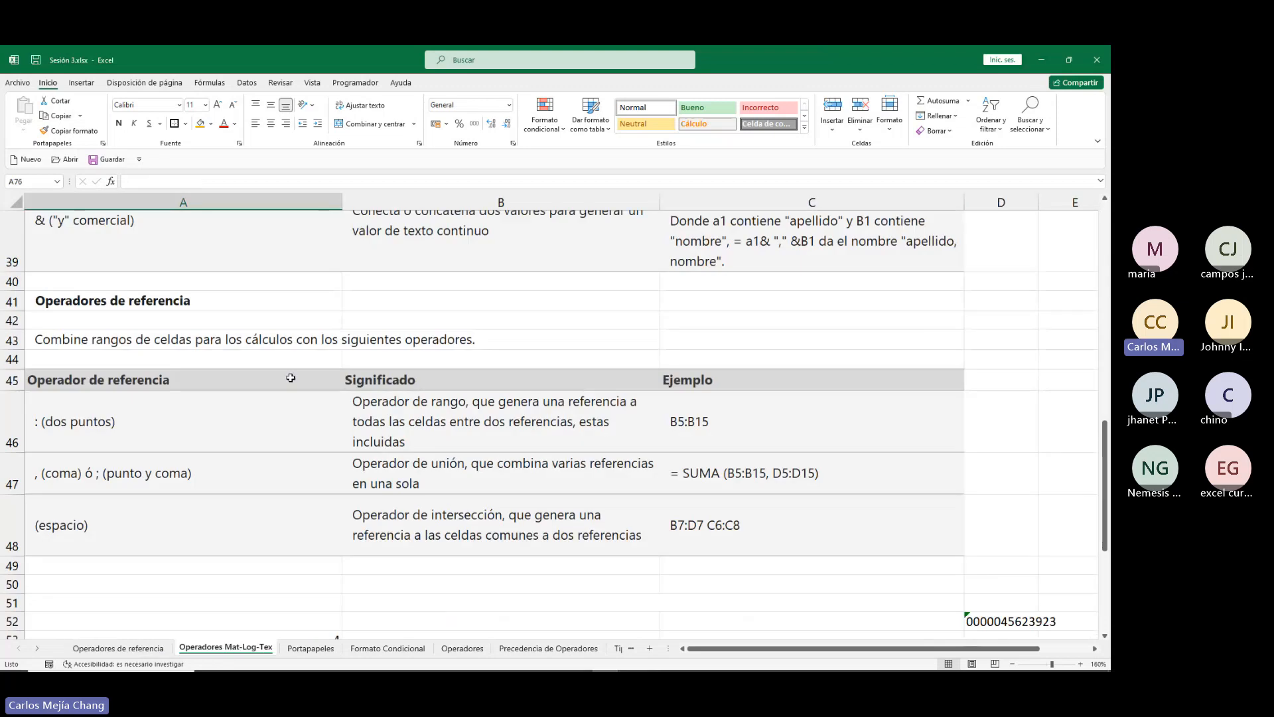
pyautogui.scroll(10, 276, 325)
pyautogui.scroll(2, 276, 326)
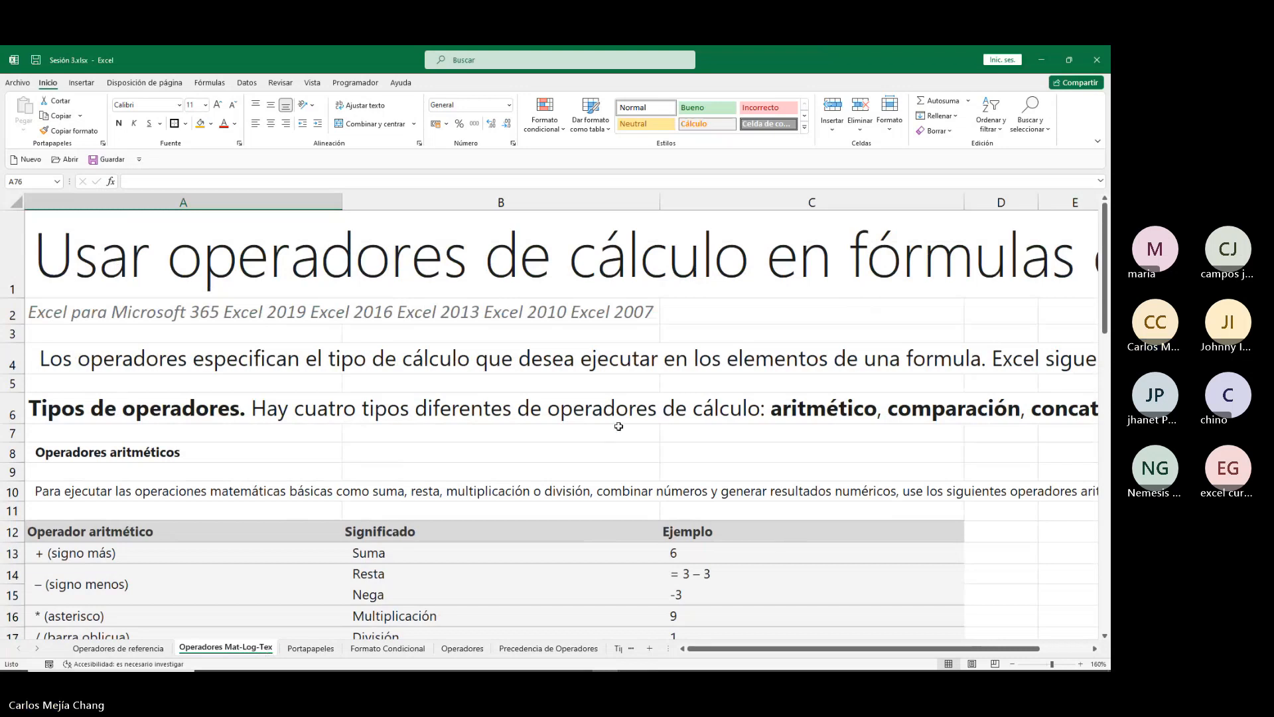
pyautogui.keyDown('ctrl'); pyautogui.scroll(-2, 619, 426); pyautogui.keyUp('ctrl')
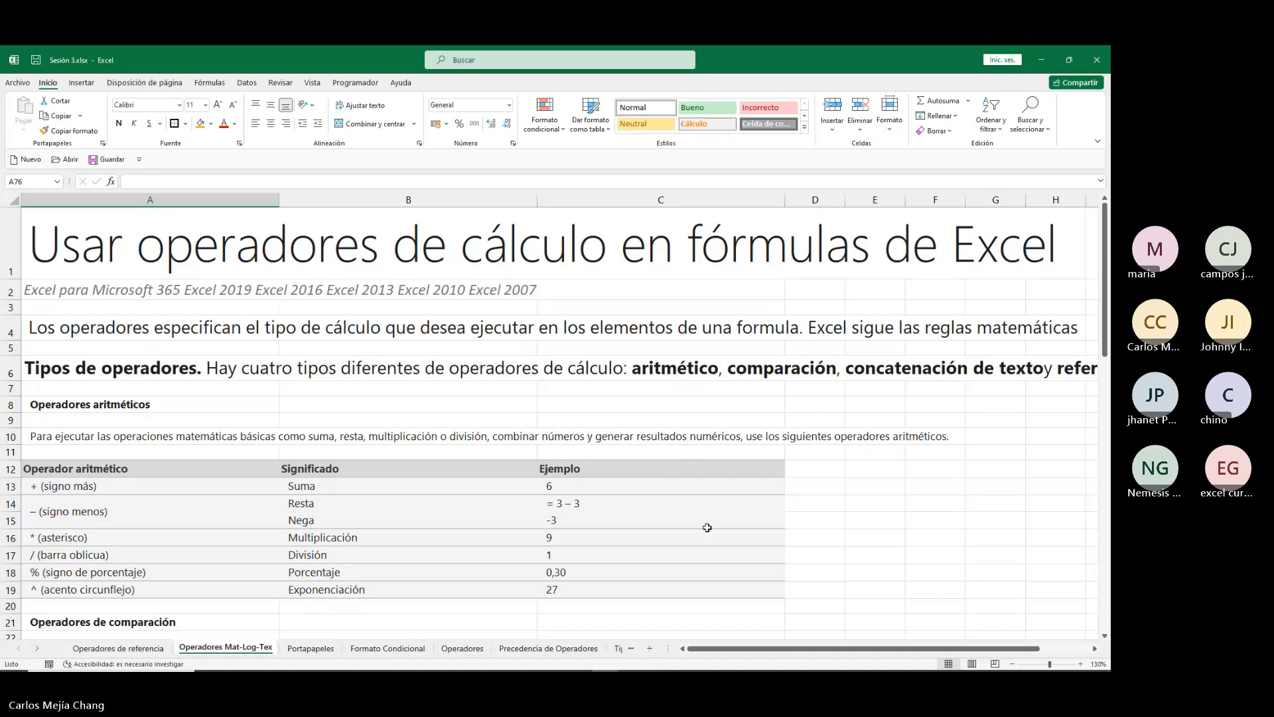
# Insert the missing space between "texto" and "y" in the Tipos de operadores sentence in cell A6.
pyautogui.moveTo(798, 649); pyautogui.dragTo(796, 650)
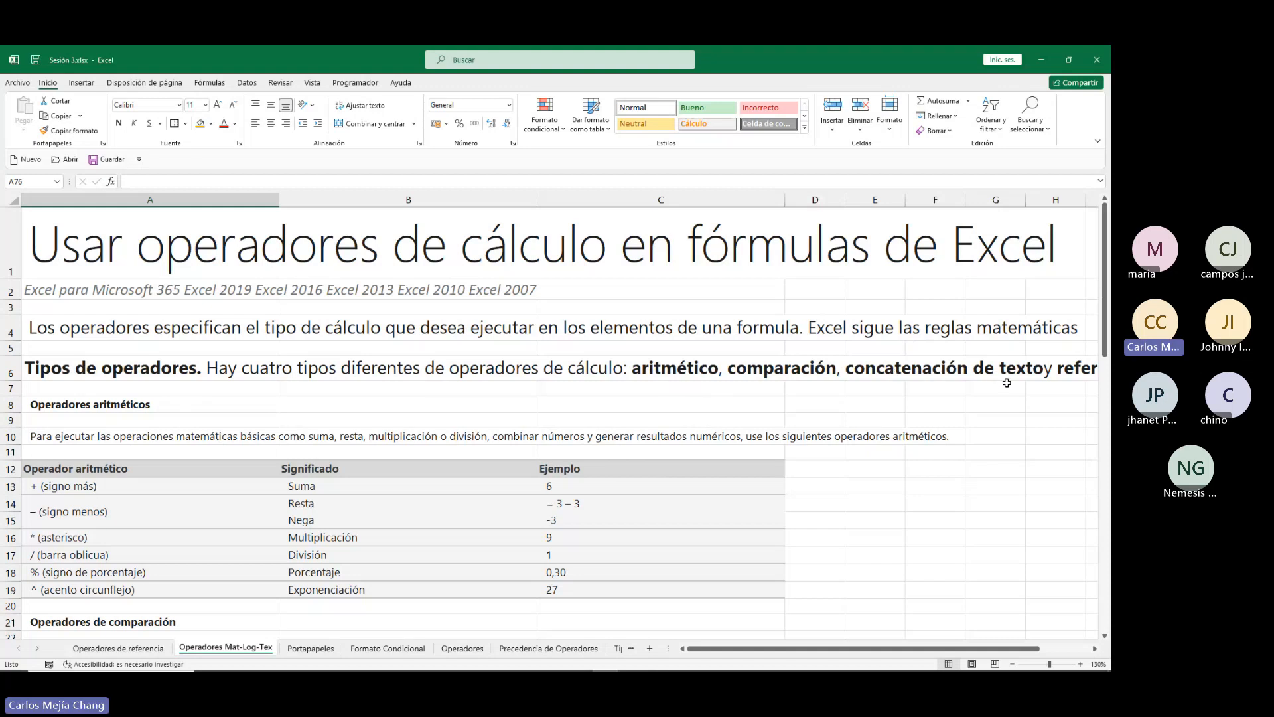
pyautogui.moveTo(872, 652)
pyautogui.mouseDown()
pyautogui.moveTo(893, 653)
pyautogui.moveTo(863, 652)
pyautogui.mouseUp()
pyautogui.click(1042, 372)
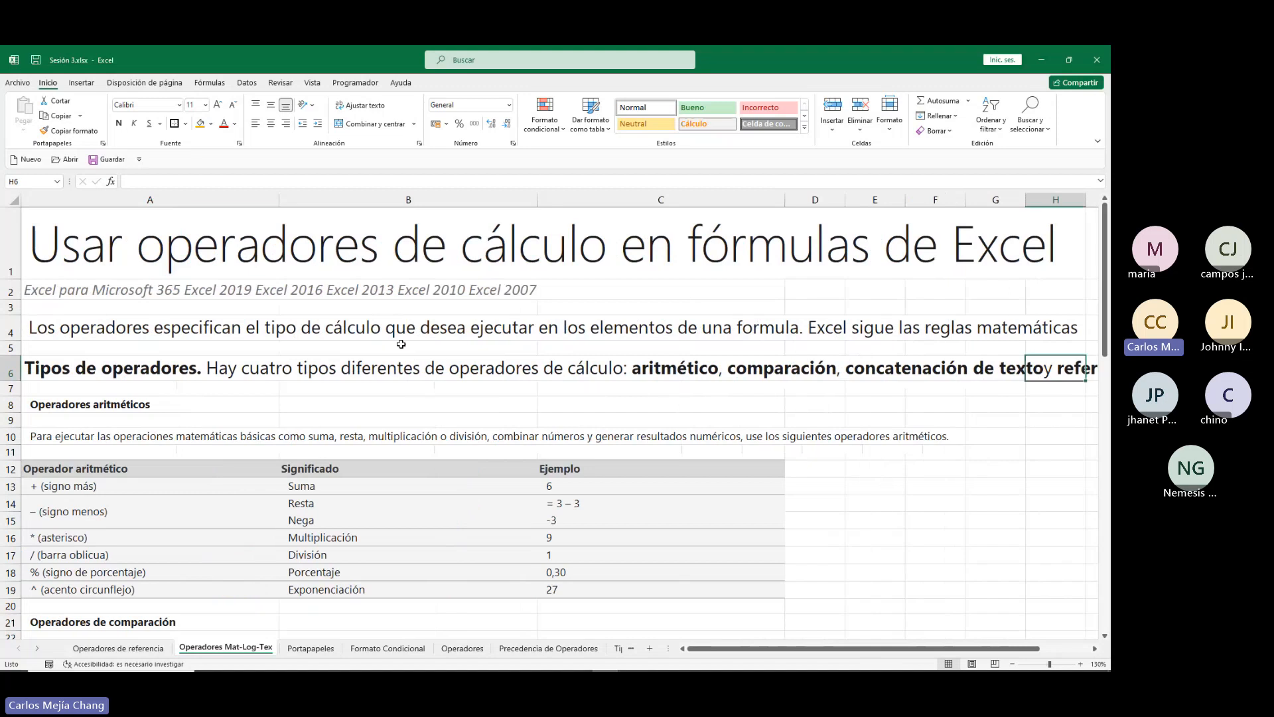
pyautogui.click(67, 369)
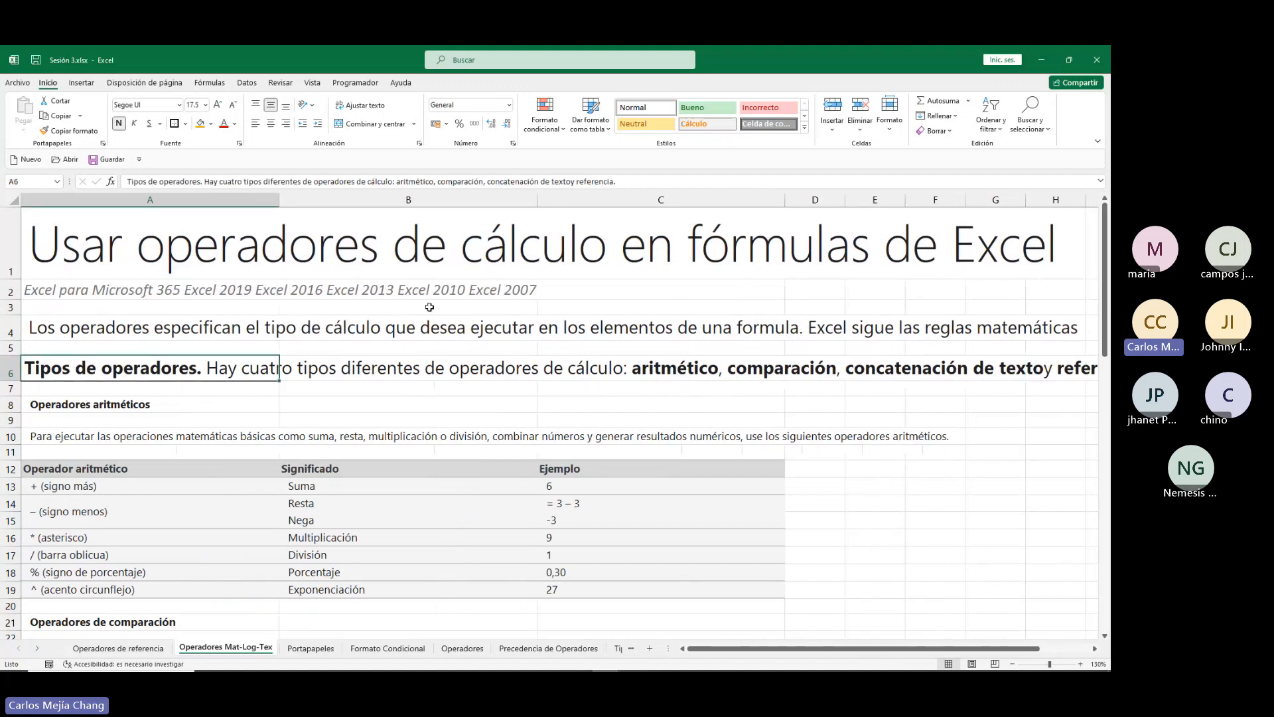
pyautogui.click(571, 182)
pyautogui.press('Return')
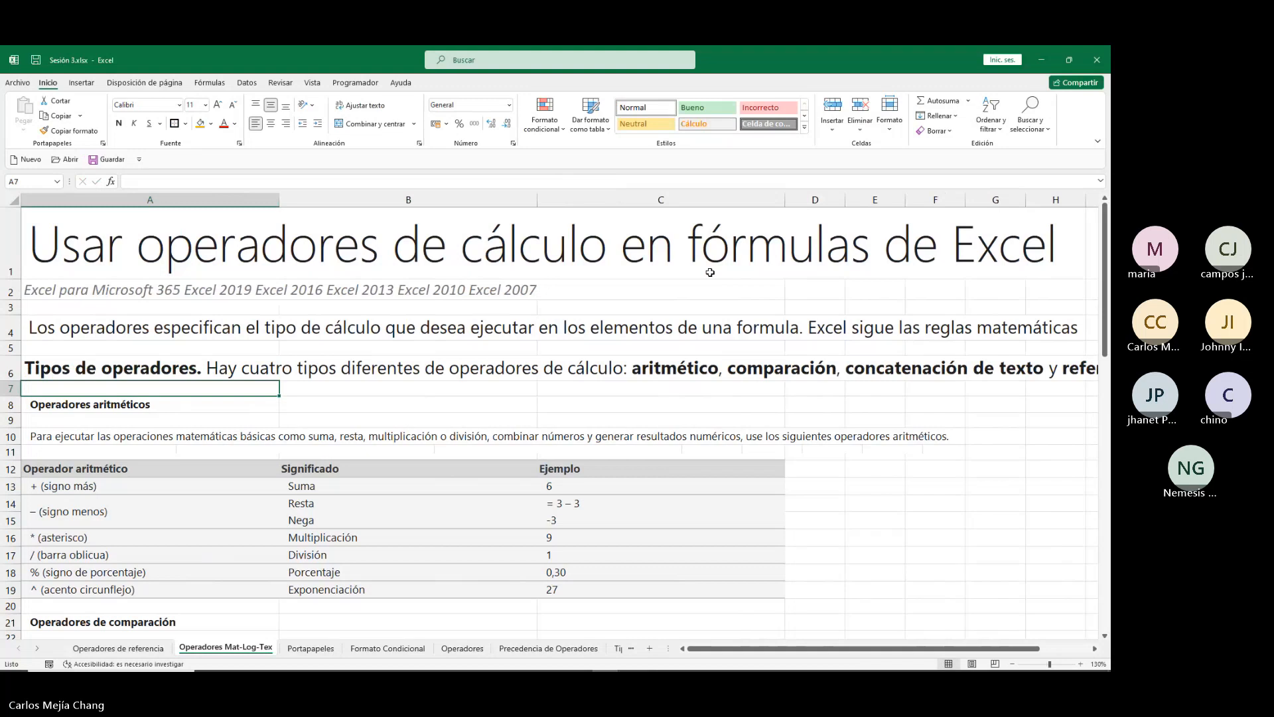
# Examine the example formulas for addition, subtraction and negation in cells C13, C14 and C15.
pyautogui.scroll(-1, 327, 435)
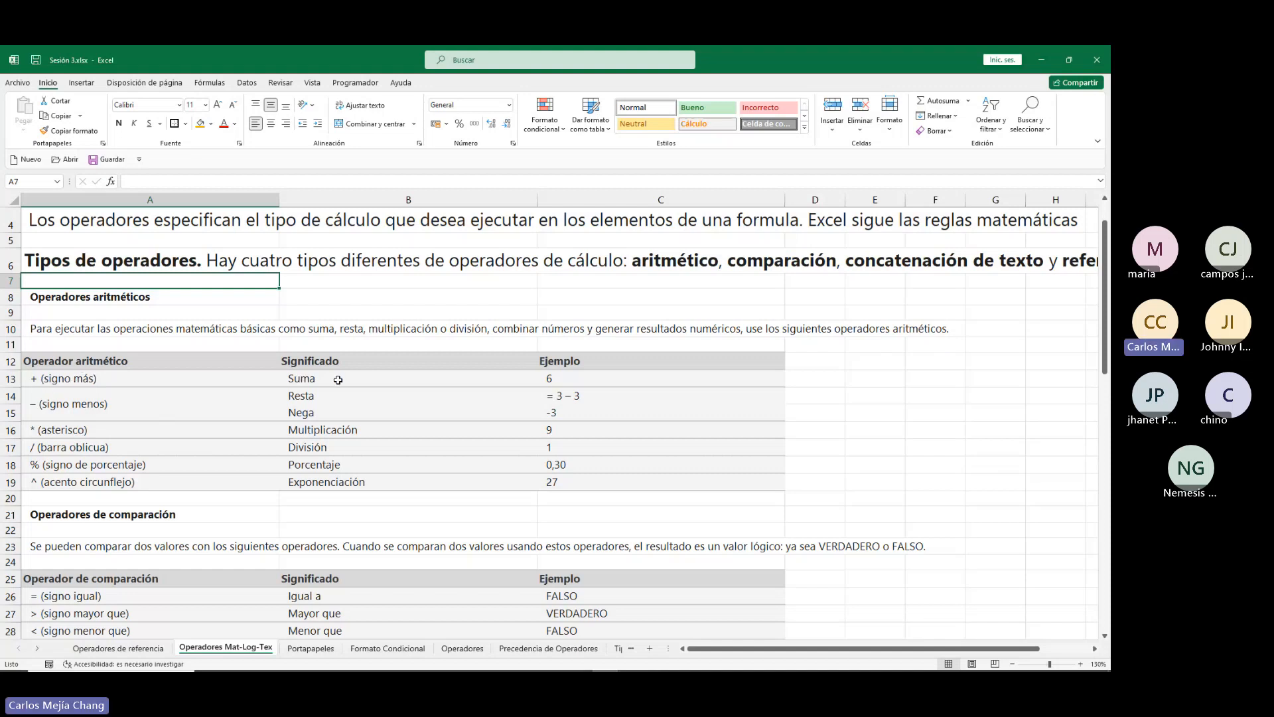
pyautogui.click(551, 380)
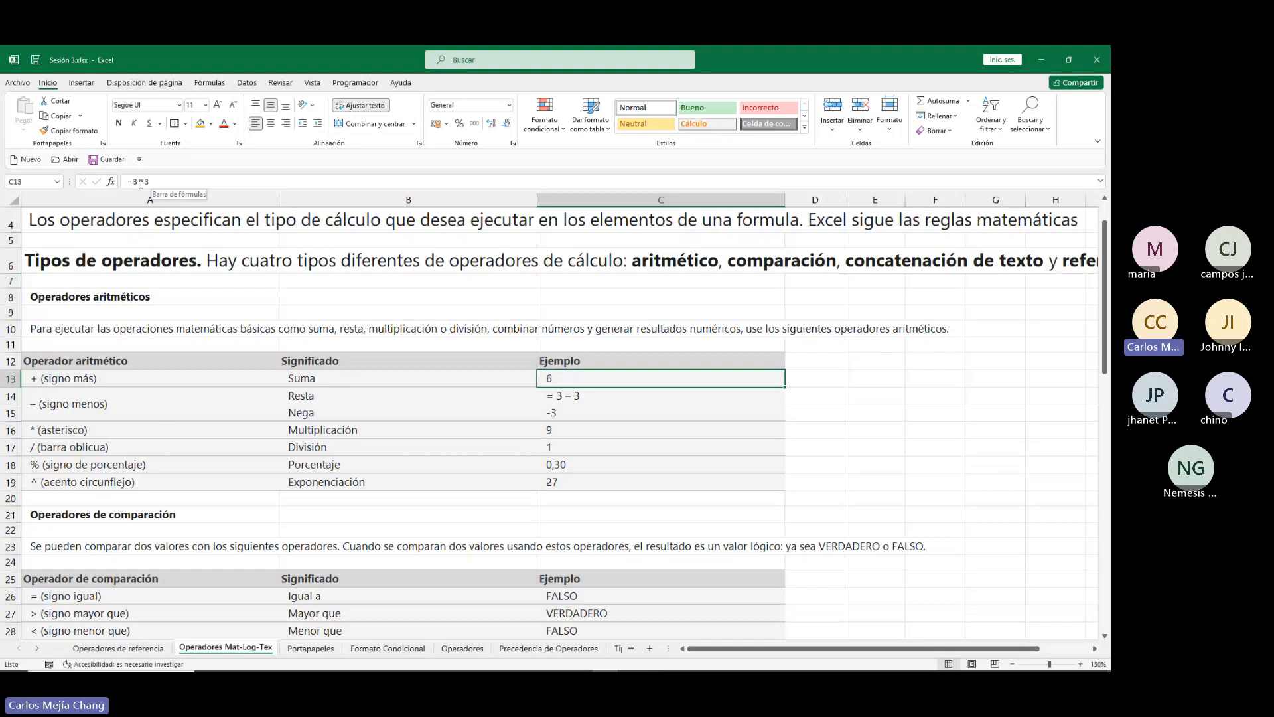
pyautogui.moveTo(163, 183); pyautogui.dragTo(124, 181)
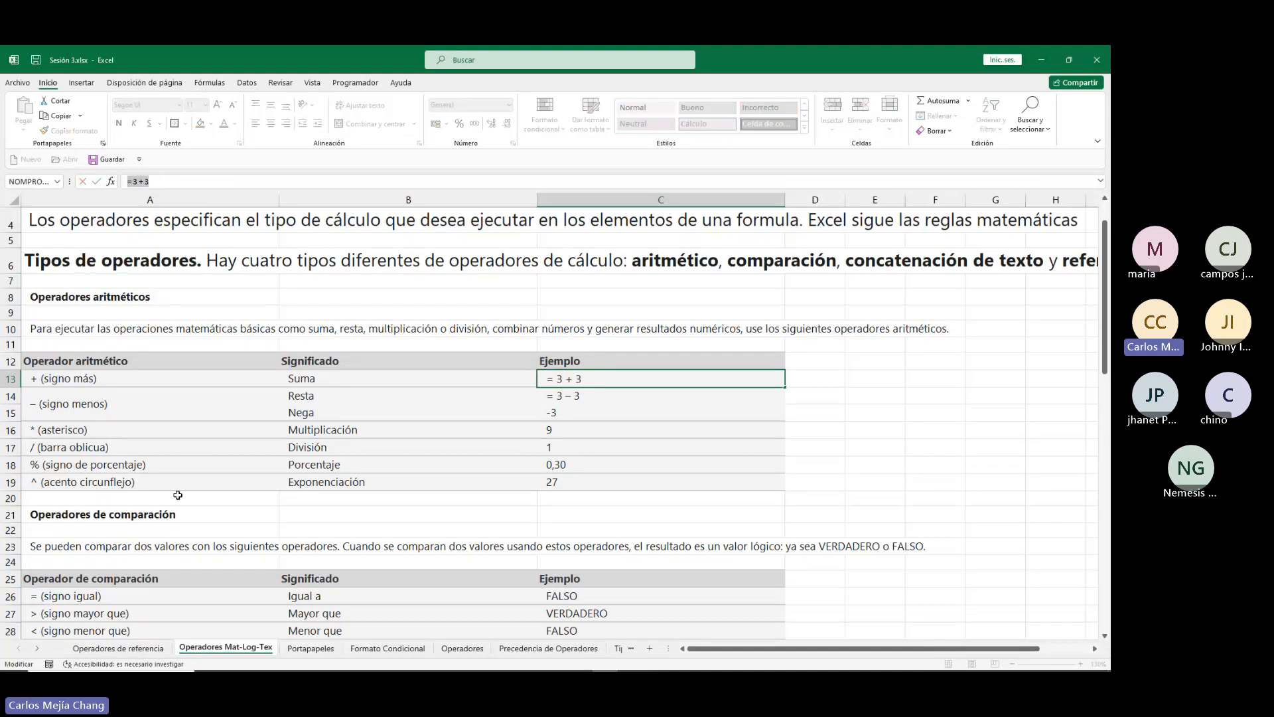
pyautogui.press('Return')
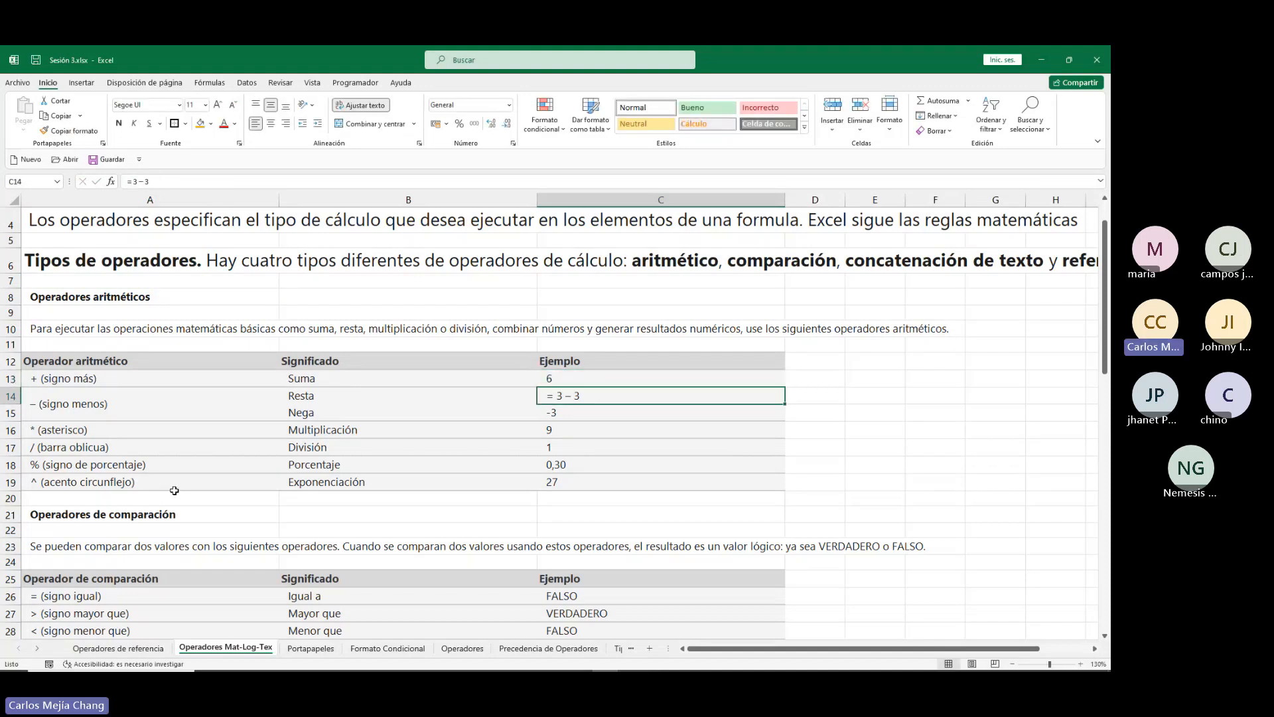
pyautogui.press('Up')
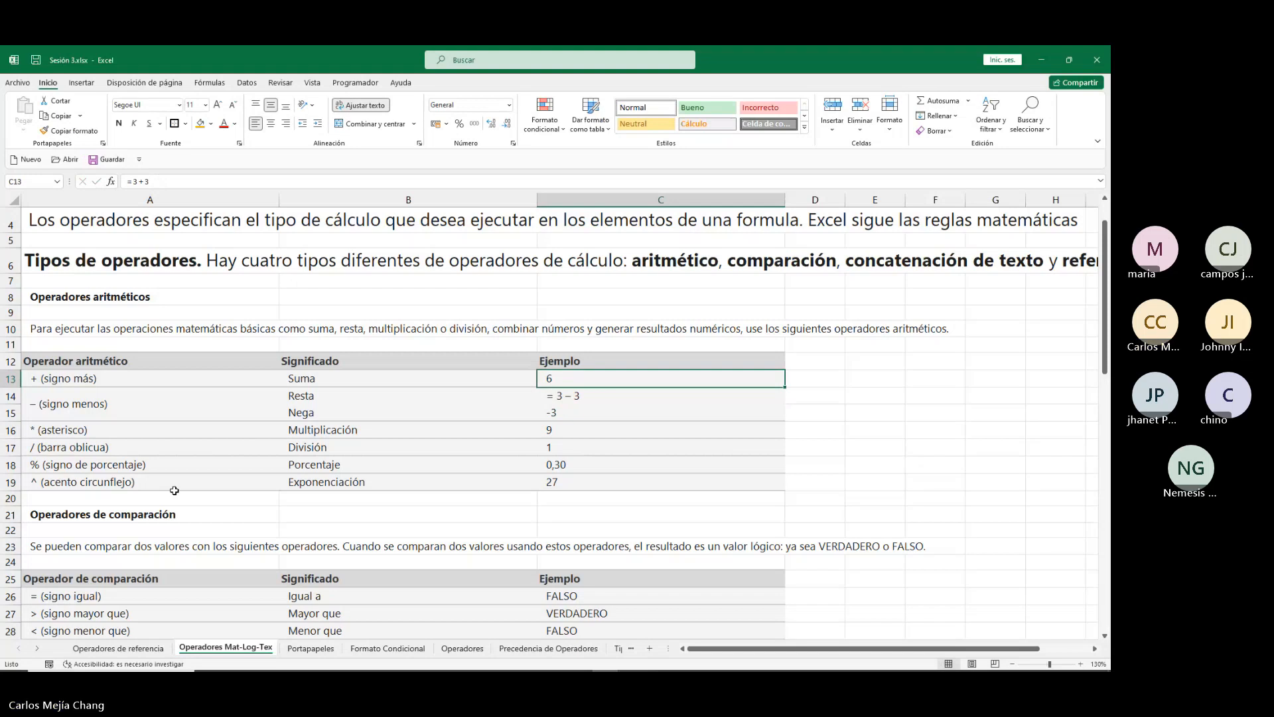
pyautogui.press('Down')
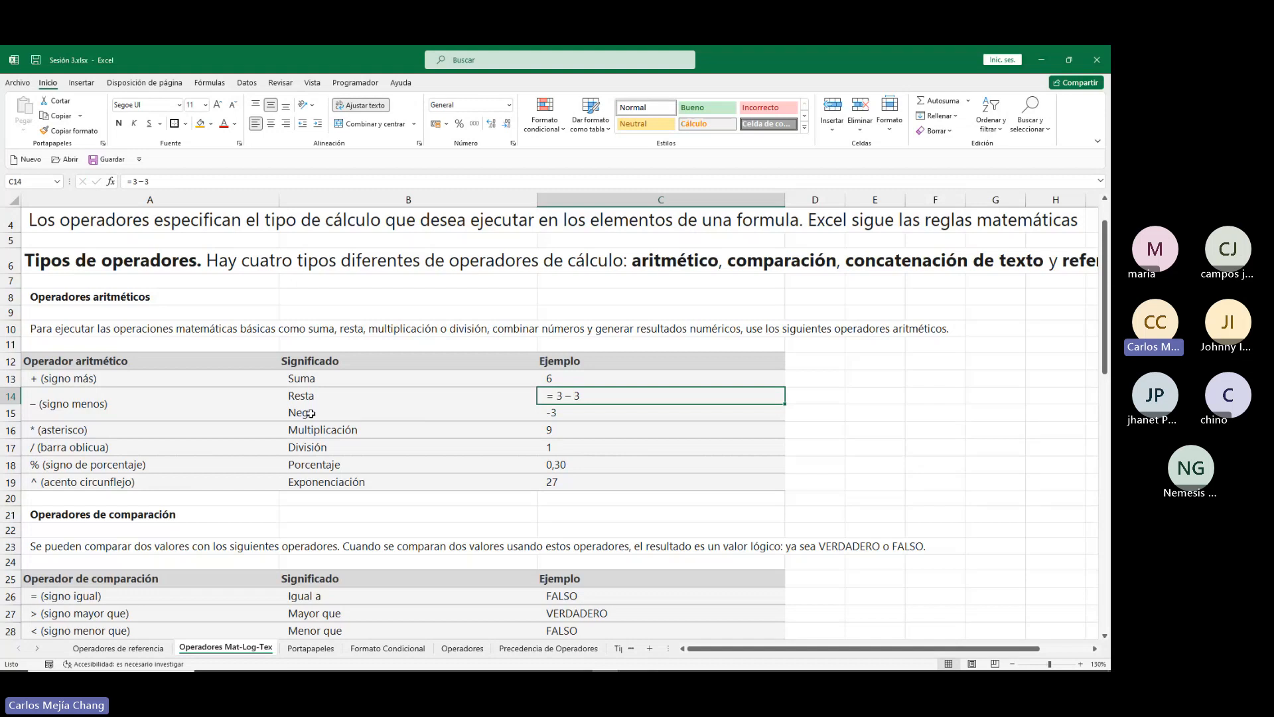
pyautogui.click(559, 416)
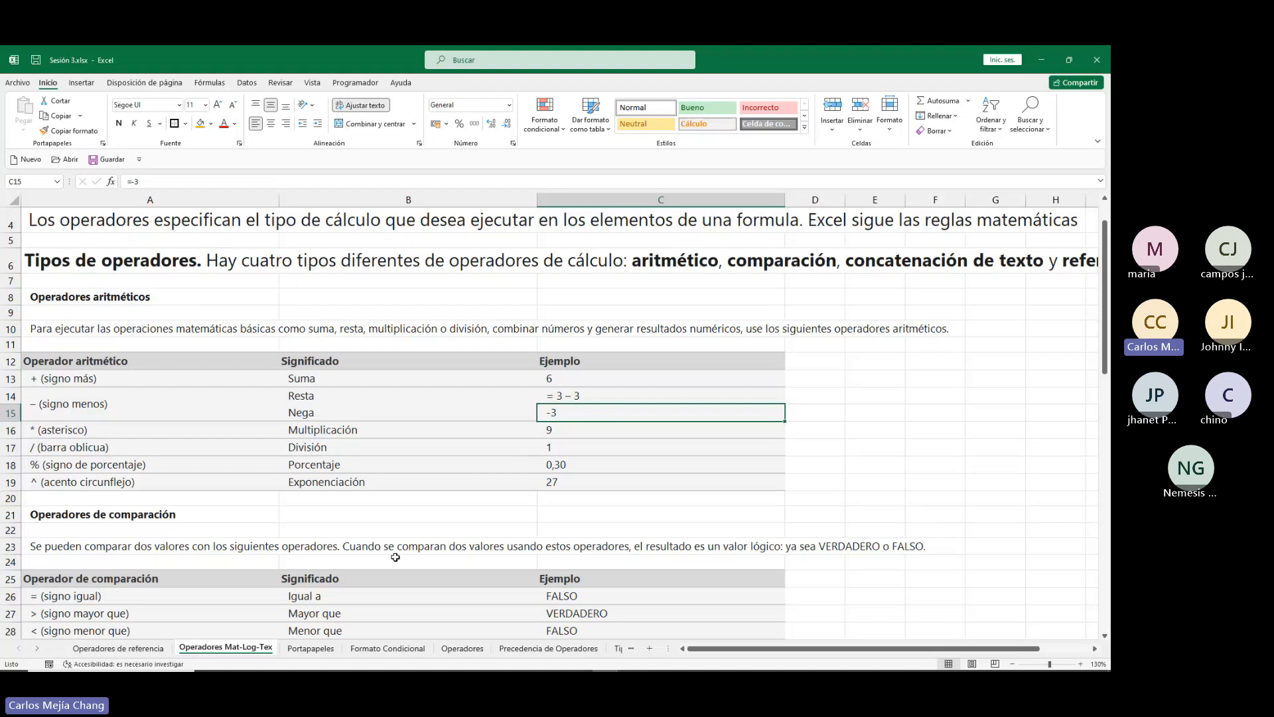
# Examine the asterisk operator in row 16 and its multiplication example formula in cell C16.
pyautogui.press('Down')
pyautogui.press('Left')
pyautogui.press('Left')
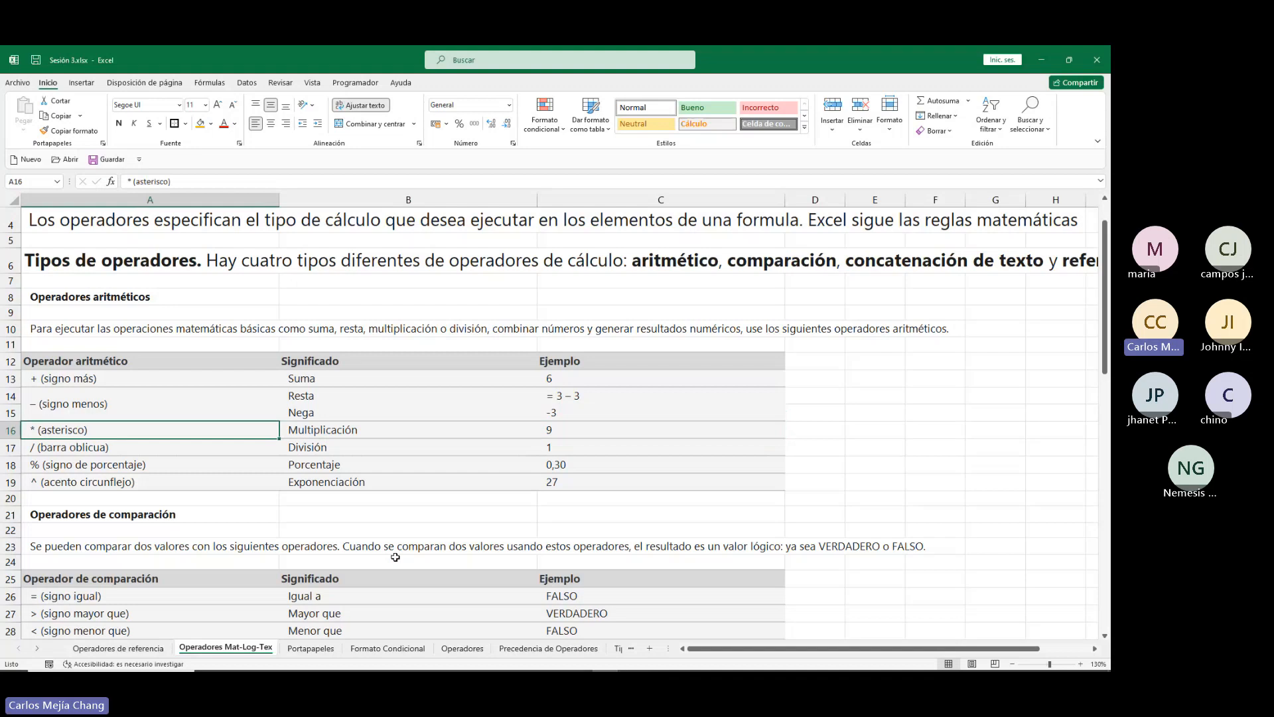
pyautogui.press('Right')
pyautogui.press('Right')
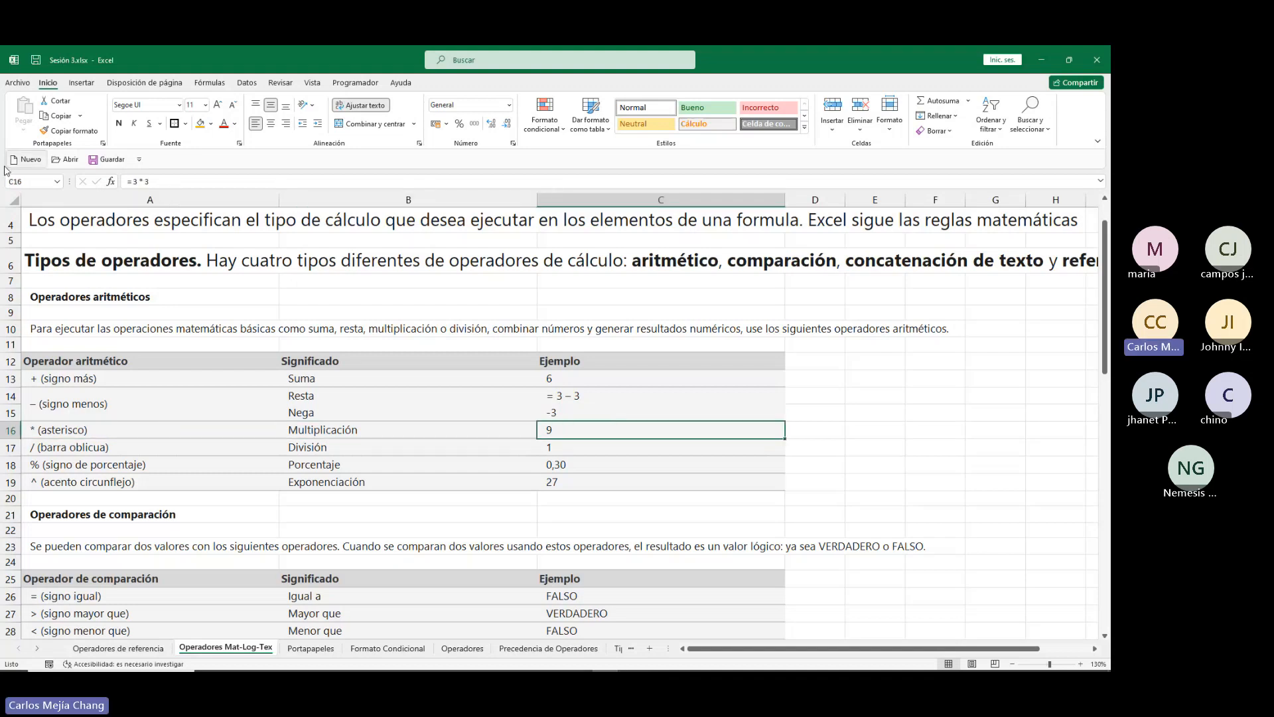
pyautogui.moveTo(168, 180); pyautogui.dragTo(125, 181)
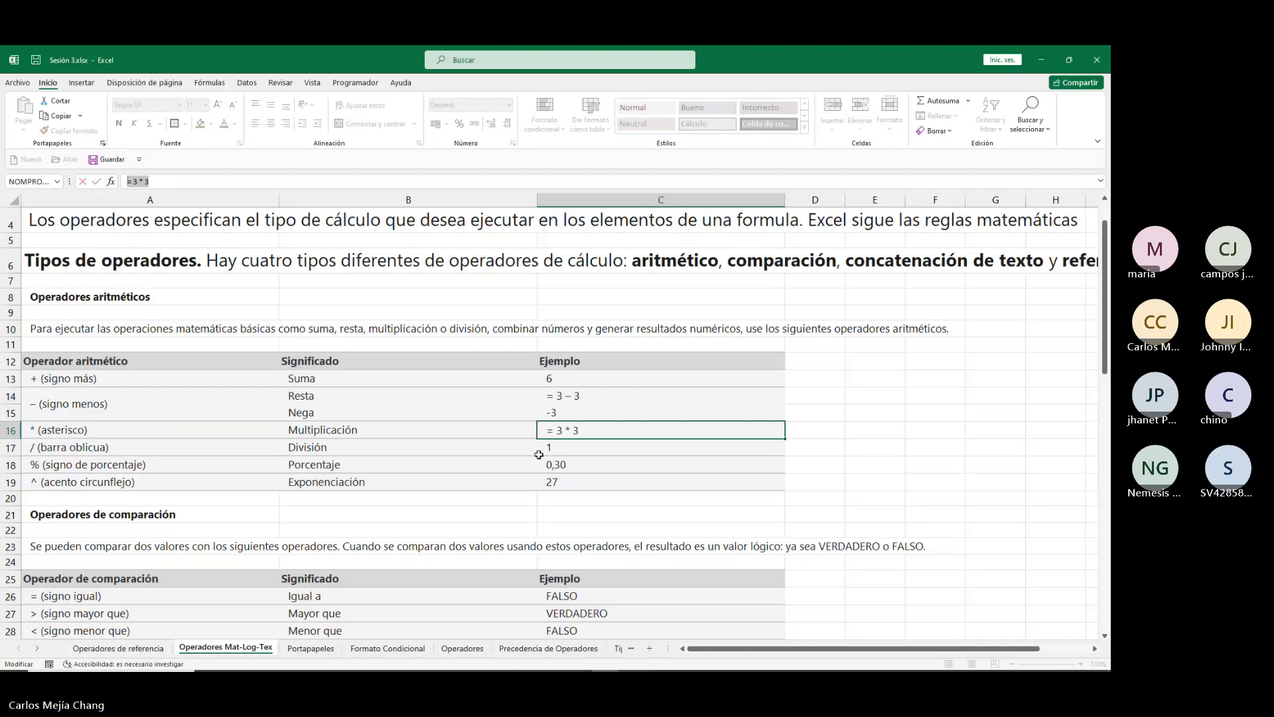
pyautogui.press('Return')
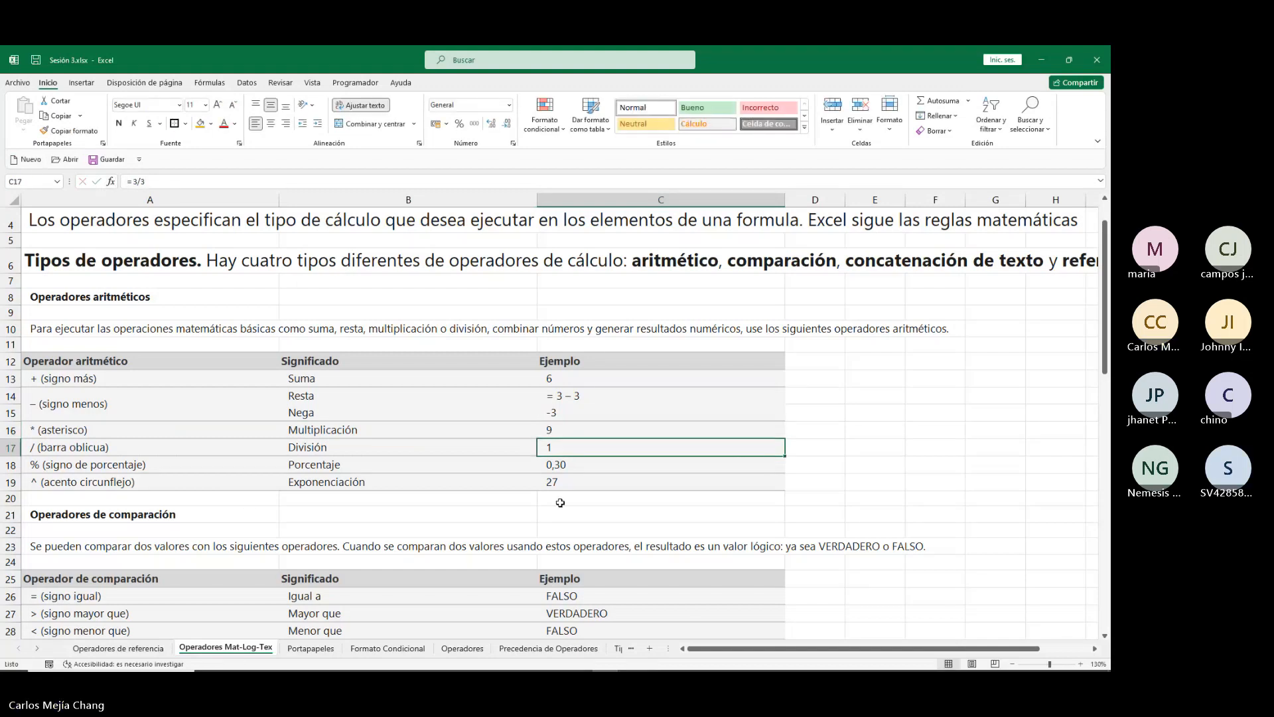
# Try to re-enter the existing subtraction example in cell C14 as a working formula.
pyautogui.press('Up')
pyautogui.press('Up')
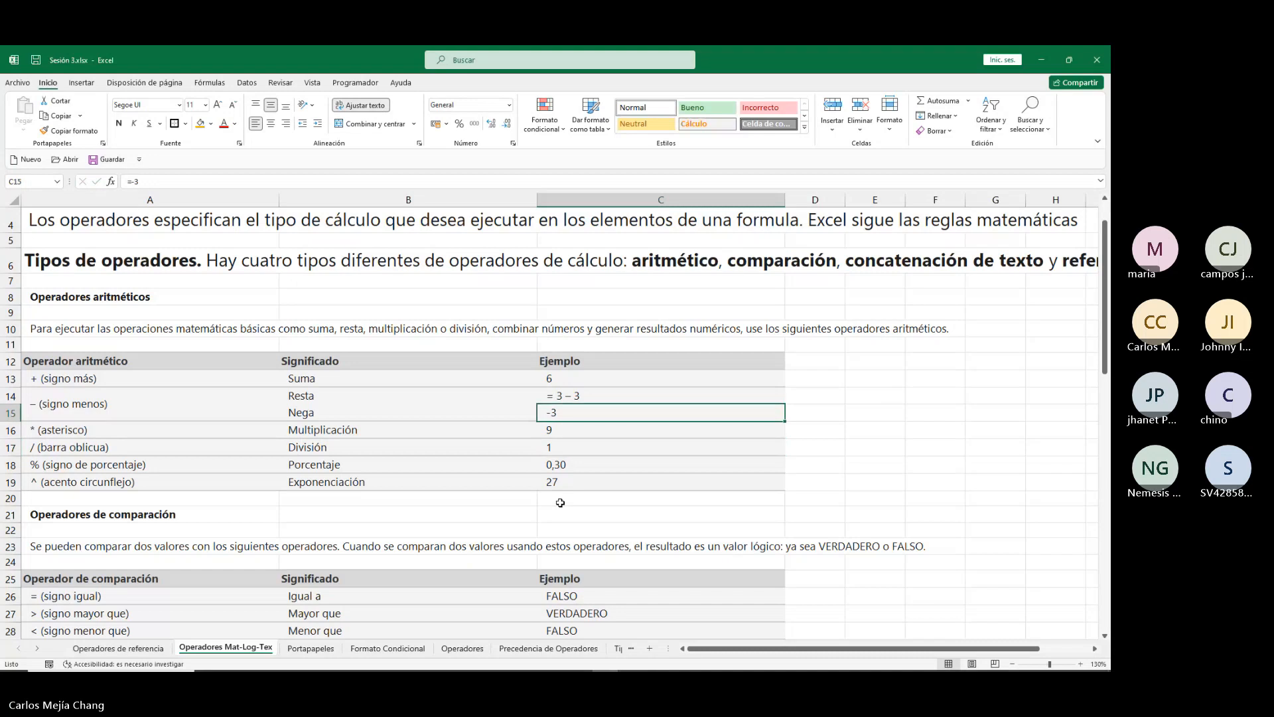
pyautogui.press('Up')
pyautogui.press('F2')
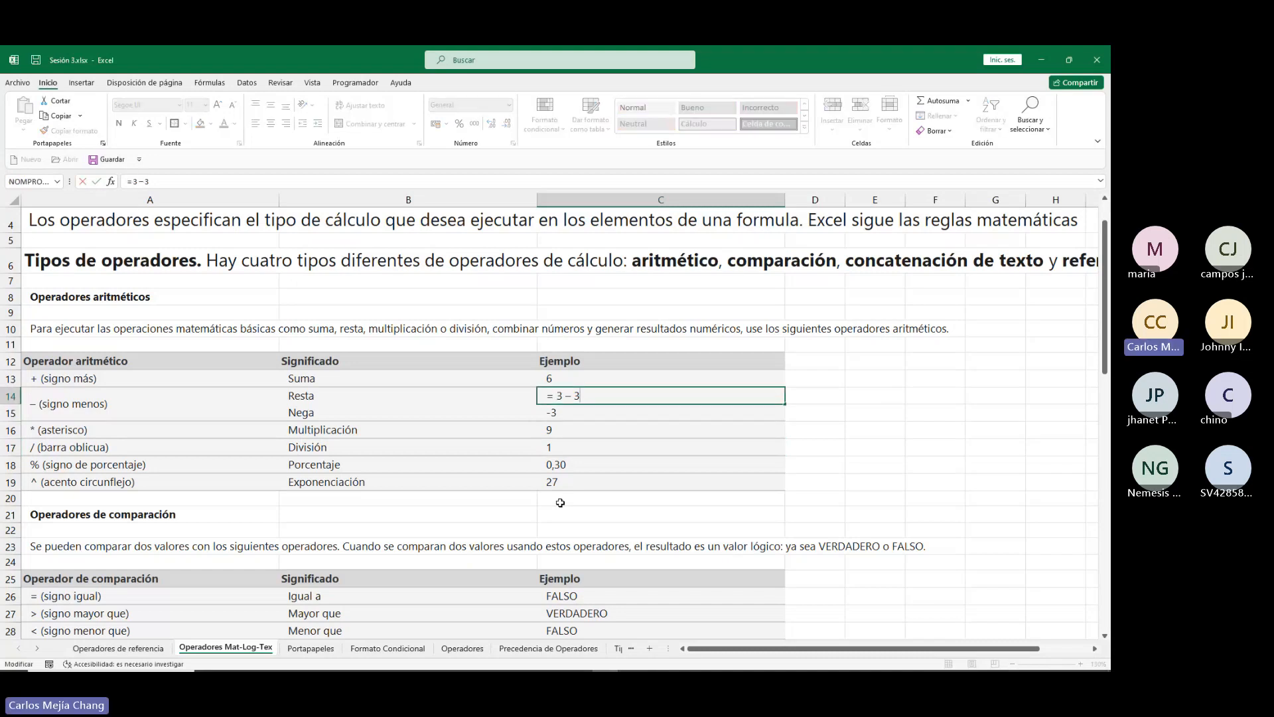
pyautogui.press('Home')
pyautogui.press('Return')
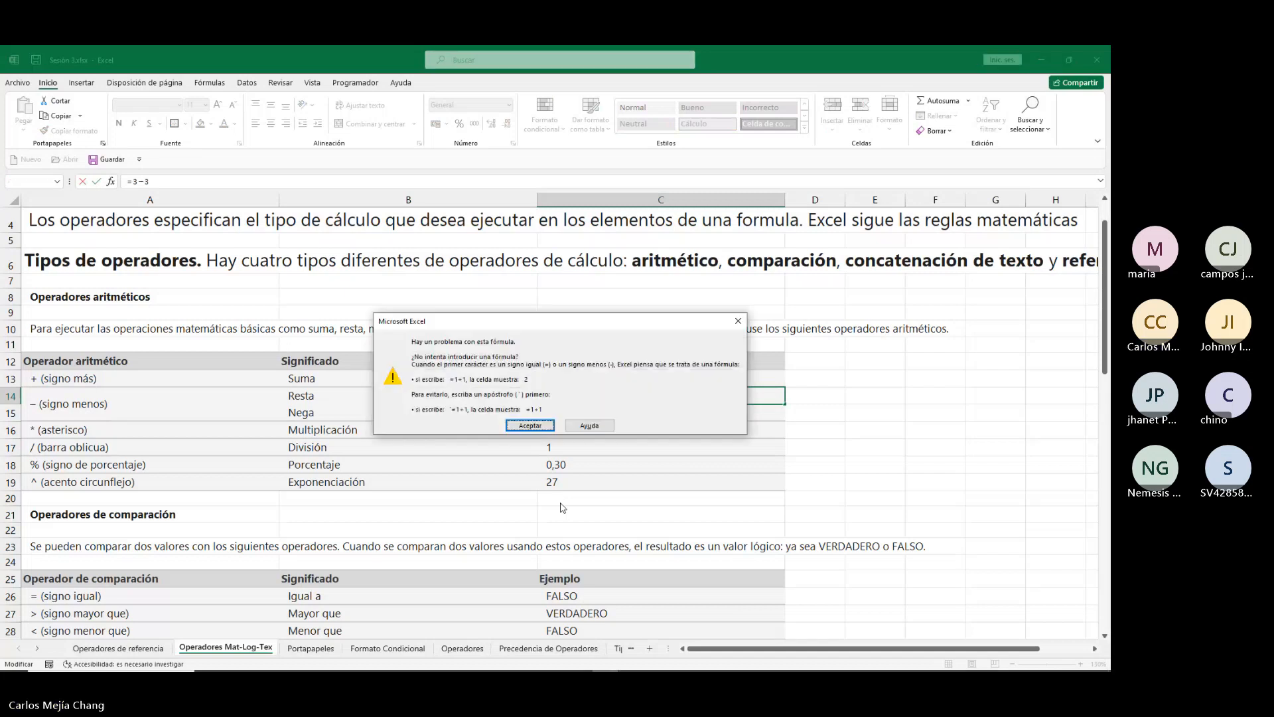
pyautogui.press('Return')
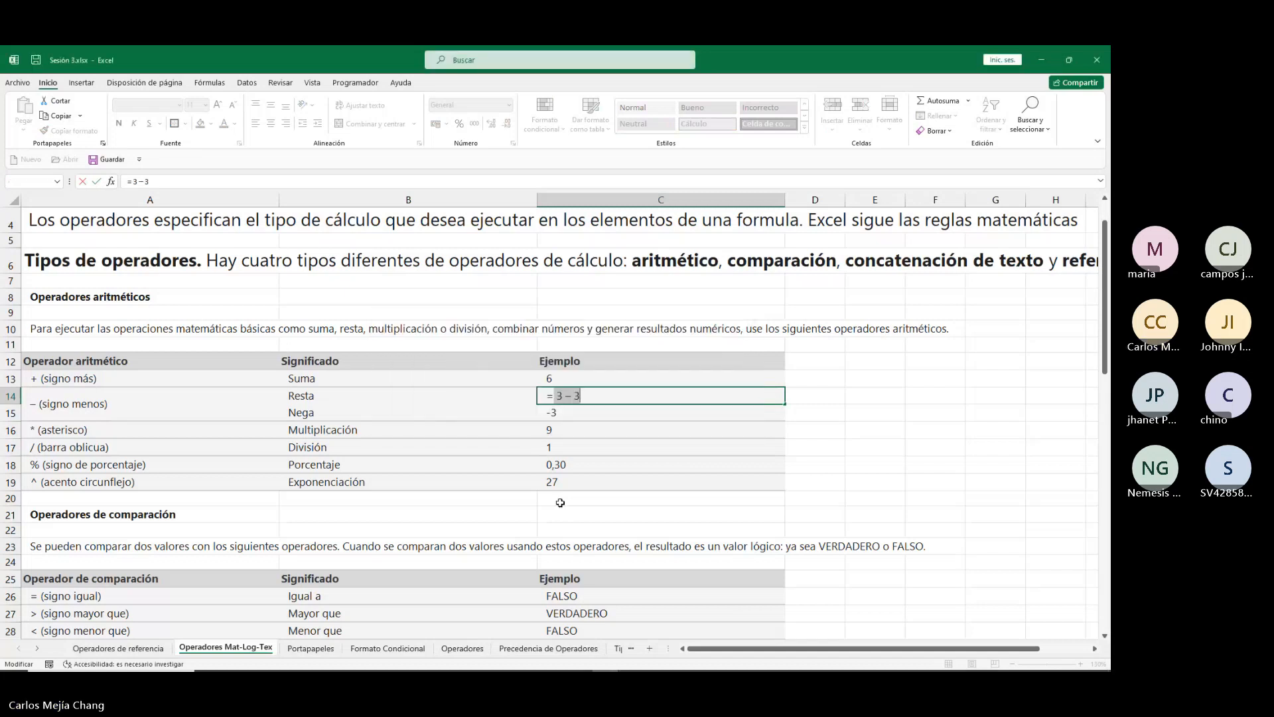
pyautogui.press('Left')
pyautogui.press('Return')
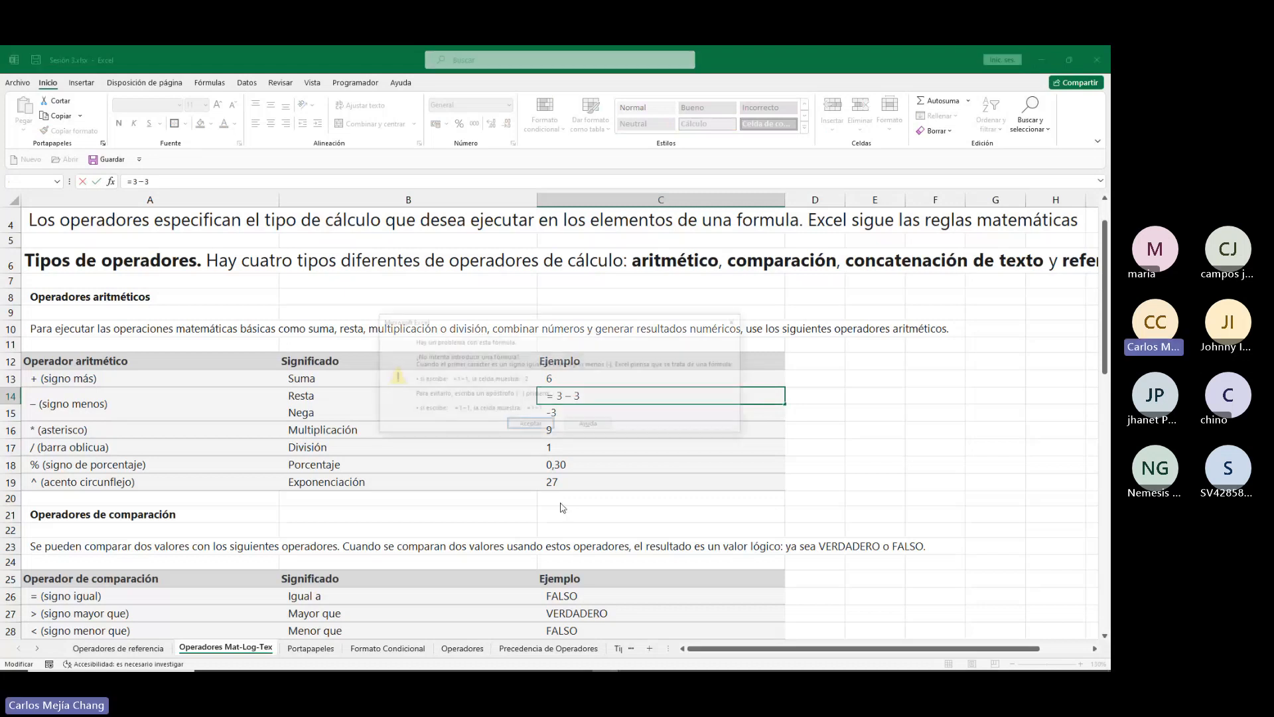
pyautogui.press('Return')
pyautogui.press('Left')
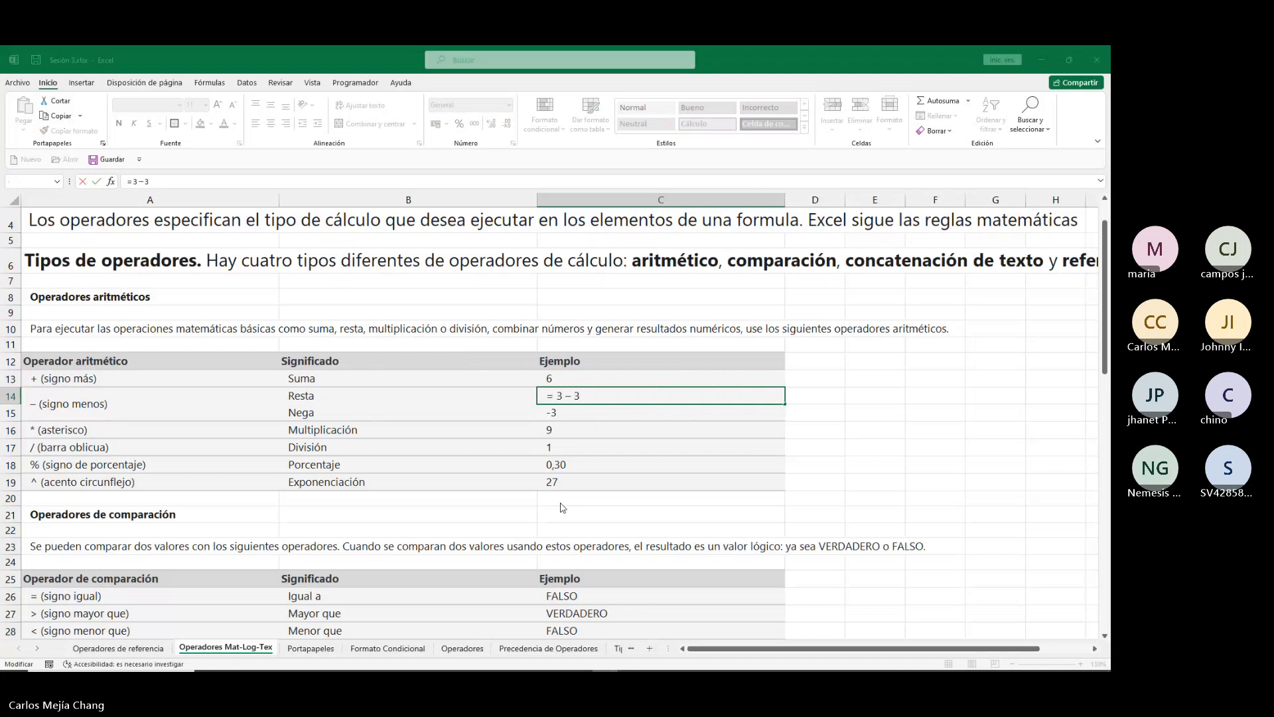
pyautogui.press('Return')
pyautogui.press('Return')
# Replace the subtraction example in cell C14 with the formula =3-3.
pyautogui.press('BackSpace')
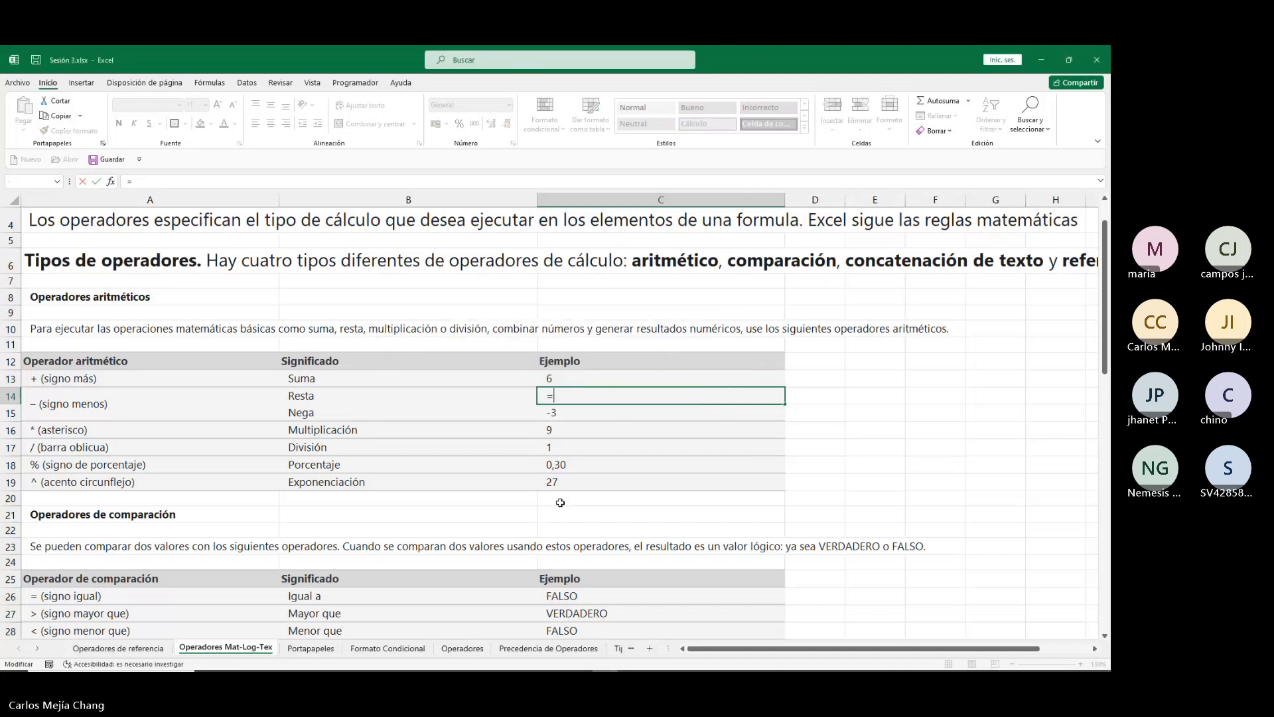
pyautogui.write('3-3')
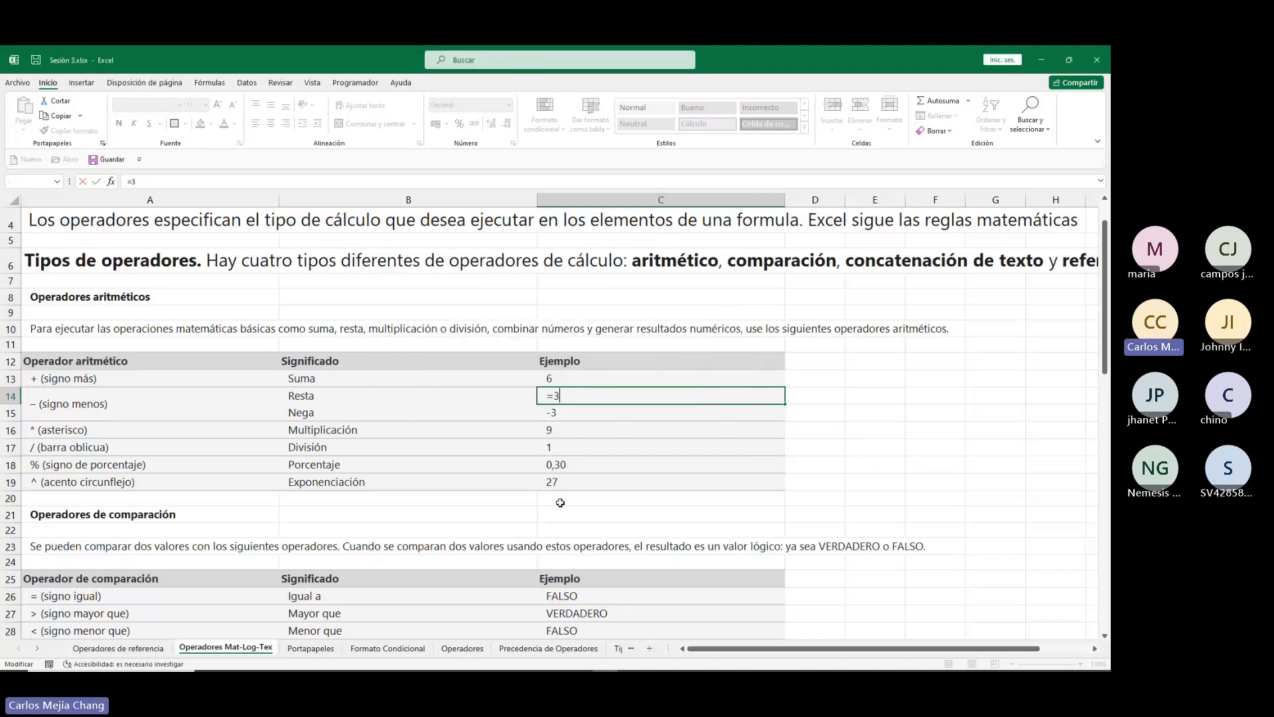
pyautogui.press('Return')
pyautogui.press('Up')
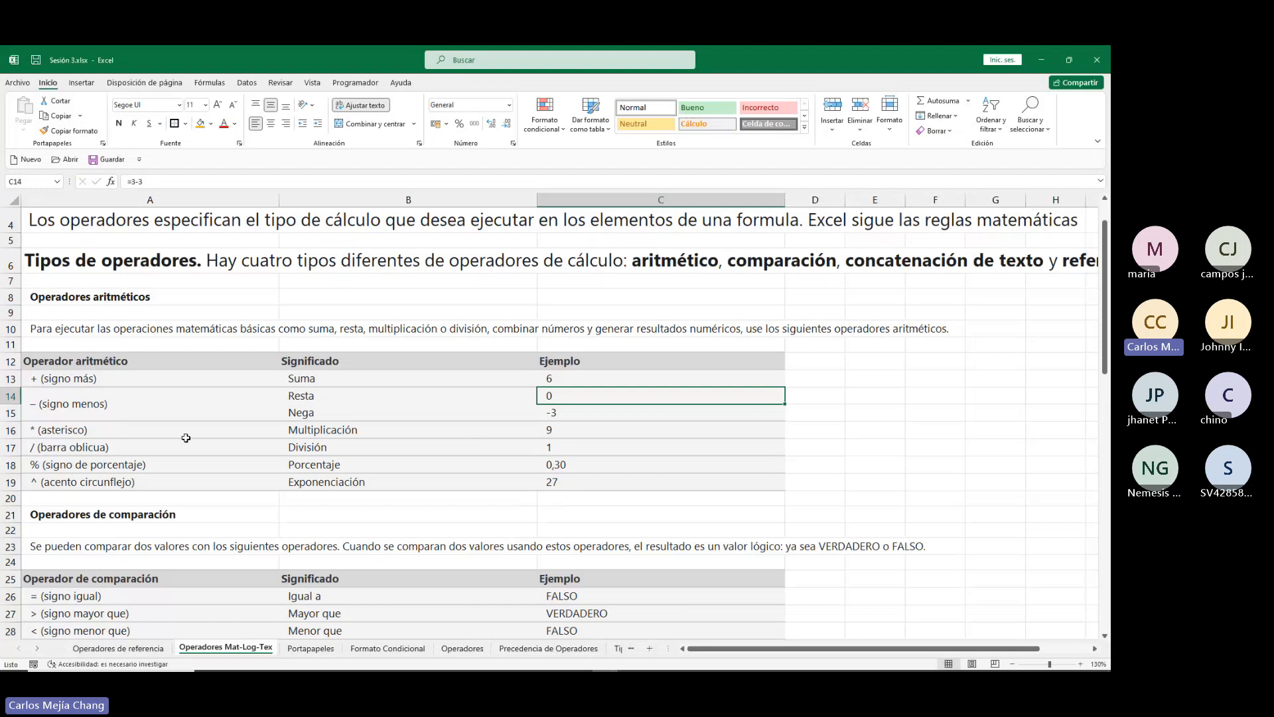
# Change the division example in cell C17 to divide by zero, using the formula = 3/0.
pyautogui.click(100, 449)
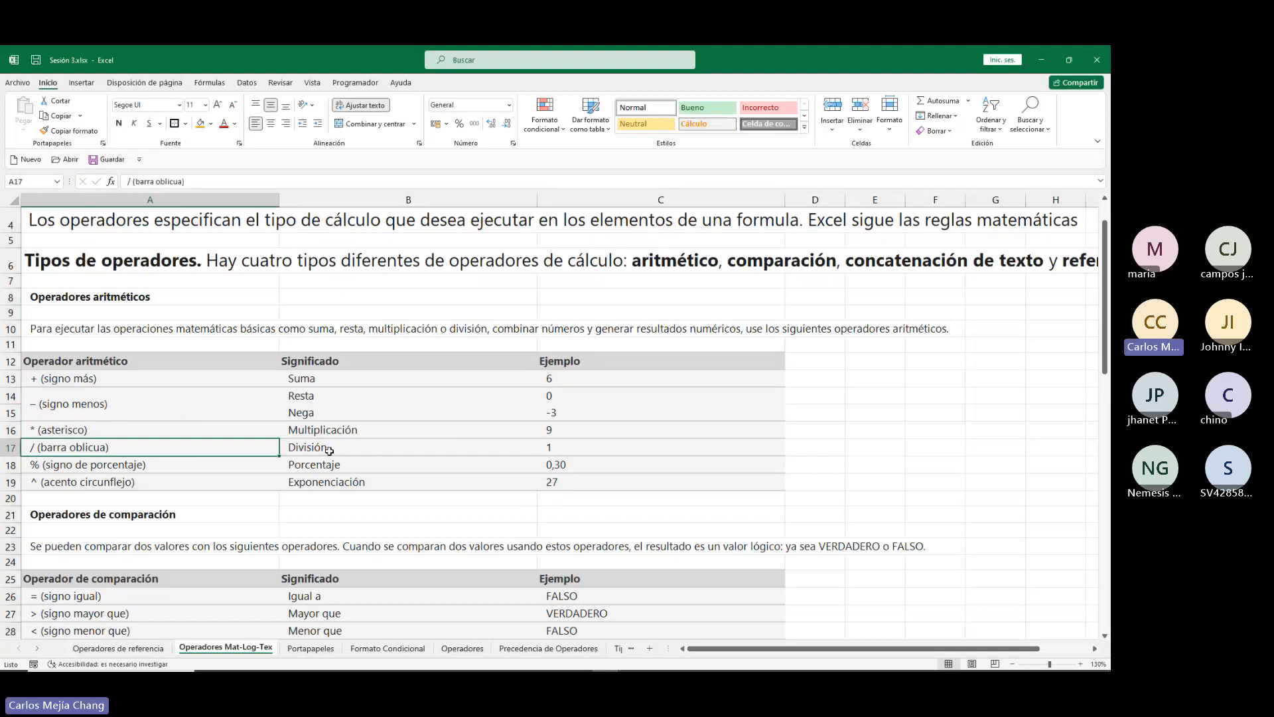
pyautogui.click(552, 449)
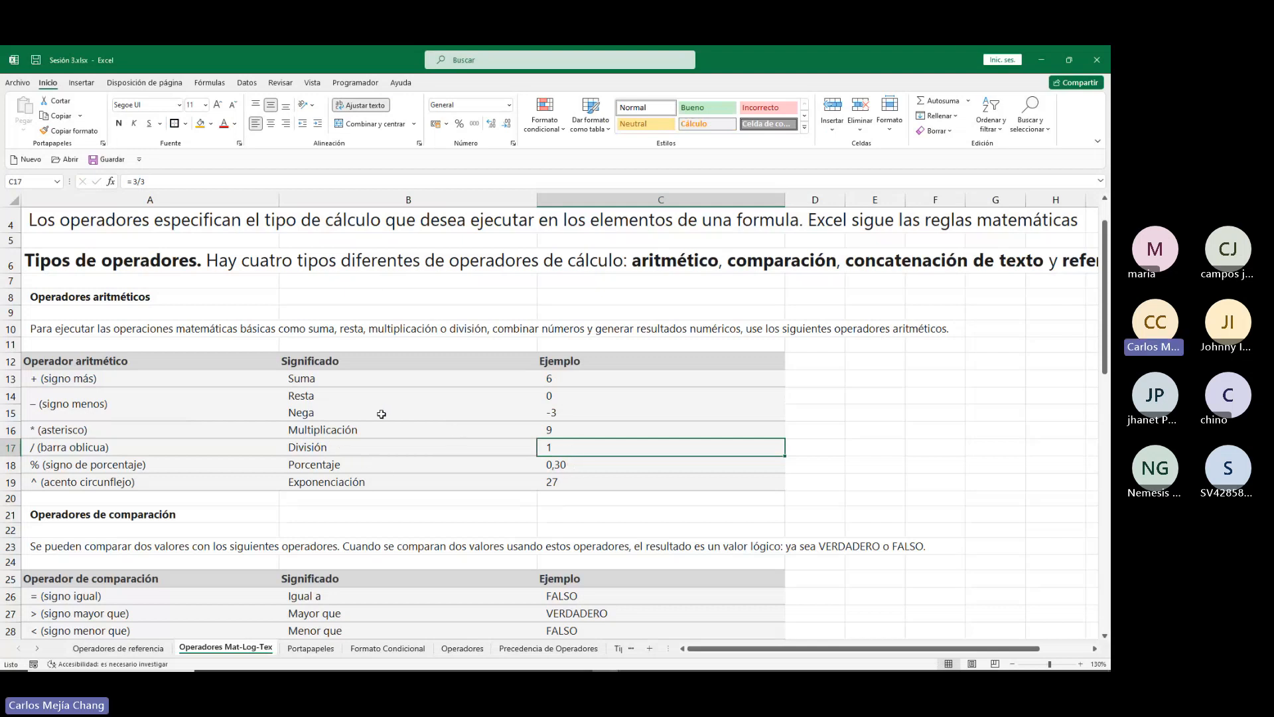
pyautogui.click(160, 180)
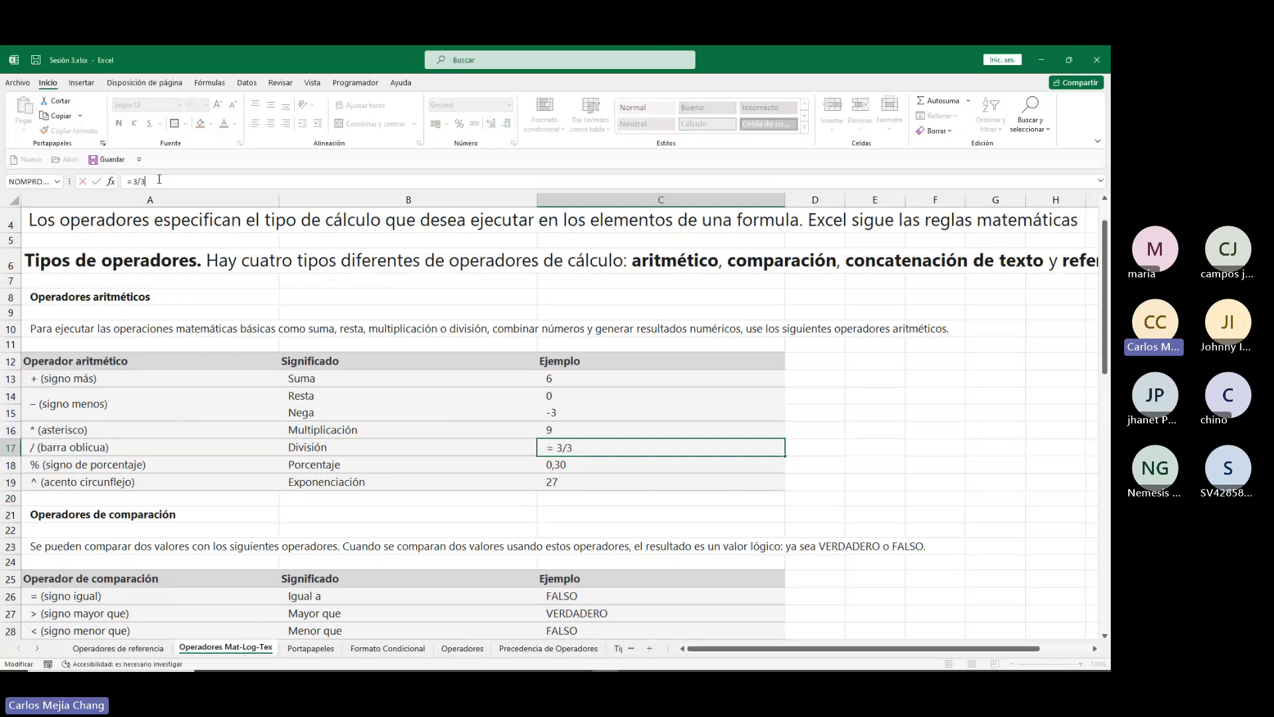
pyautogui.press('BackSpace')
pyautogui.write('0')
pyautogui.press('Return')
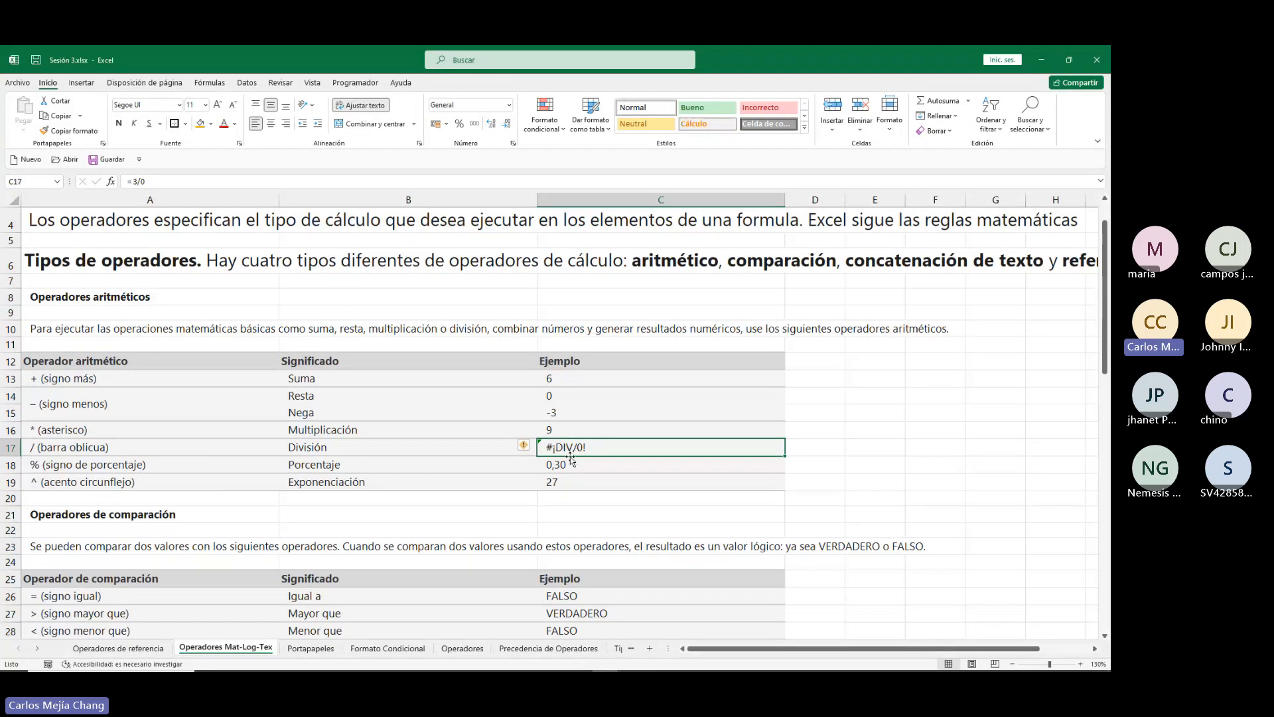
# Restore the division example in cell C17 to = 3/3.
pyautogui.click(165, 179)
pyautogui.press('BackSpace')
pyautogui.write('3')
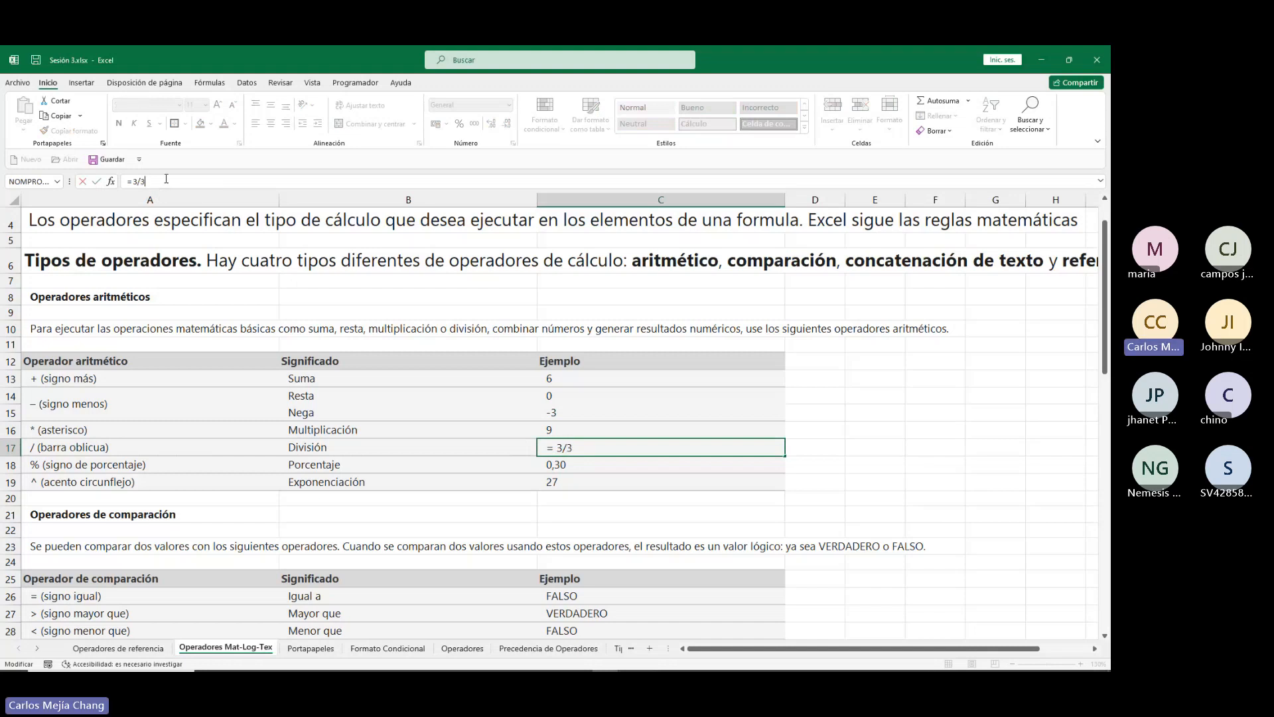
pyautogui.press('Return')
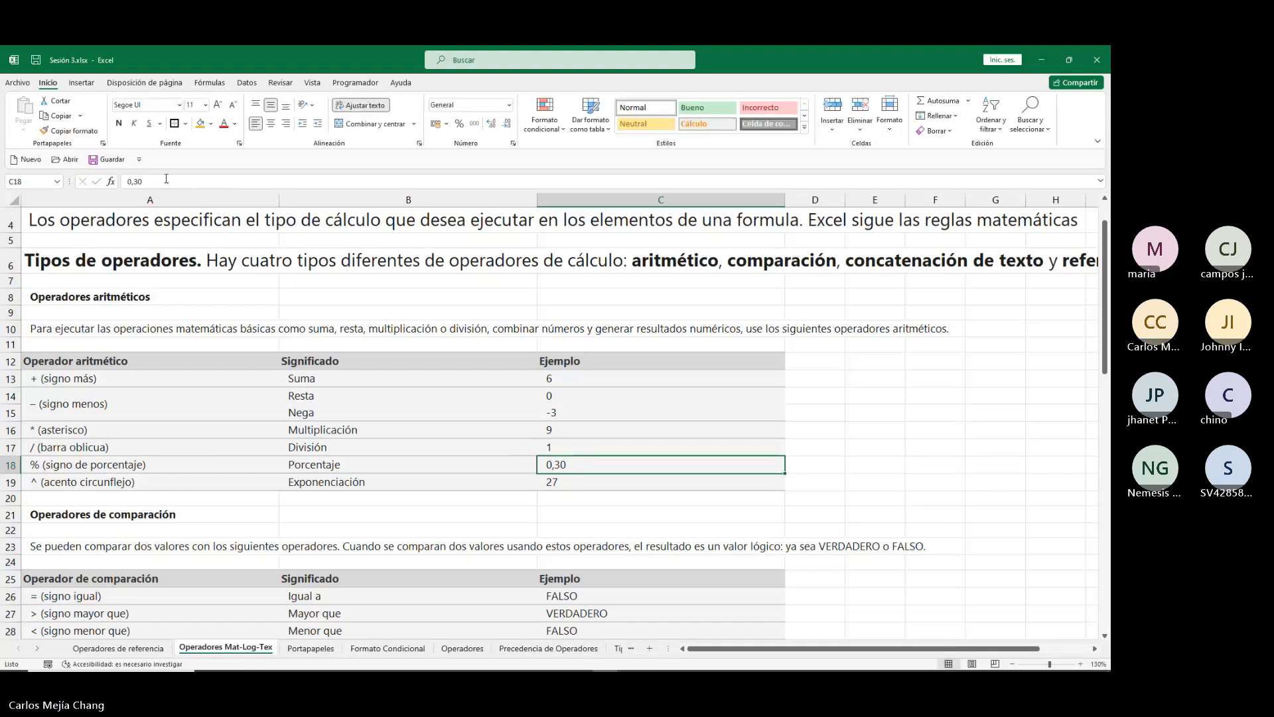
# Replace the percentage operator's example in cell C18 with the formula =30%.
pyautogui.press('Left')
pyautogui.press('Left')
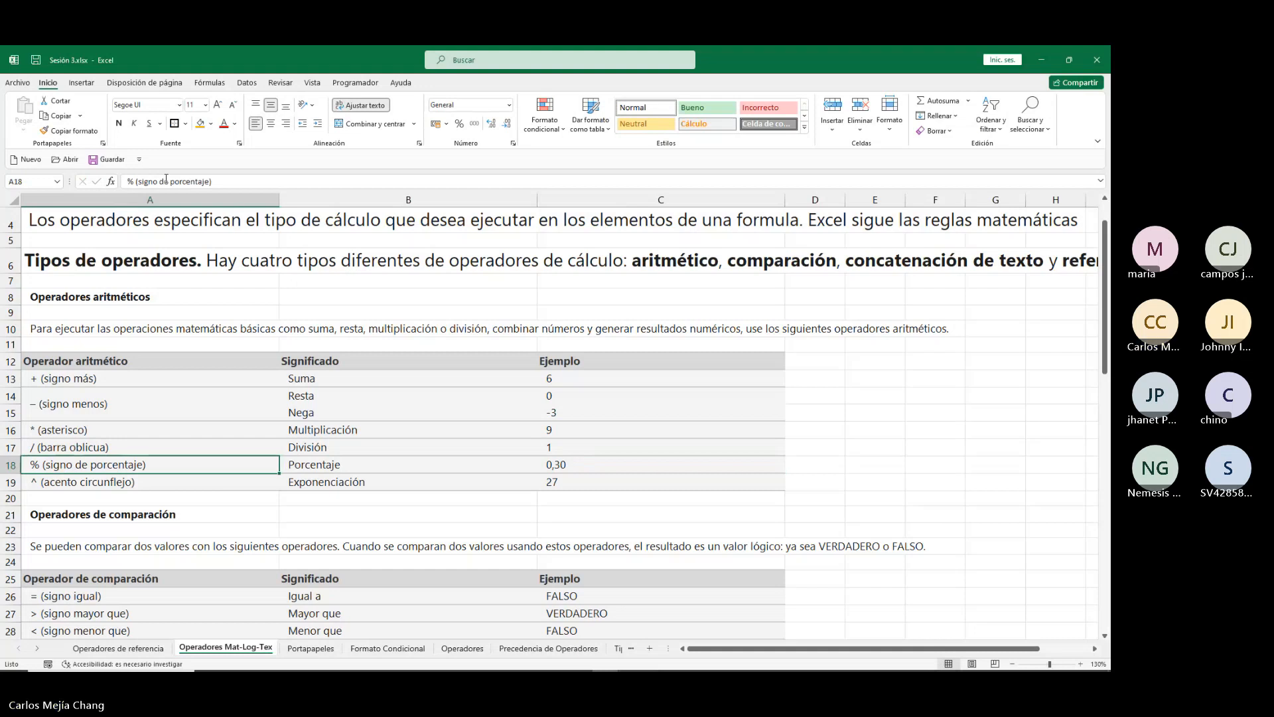
pyautogui.press('Right')
pyautogui.press('Right')
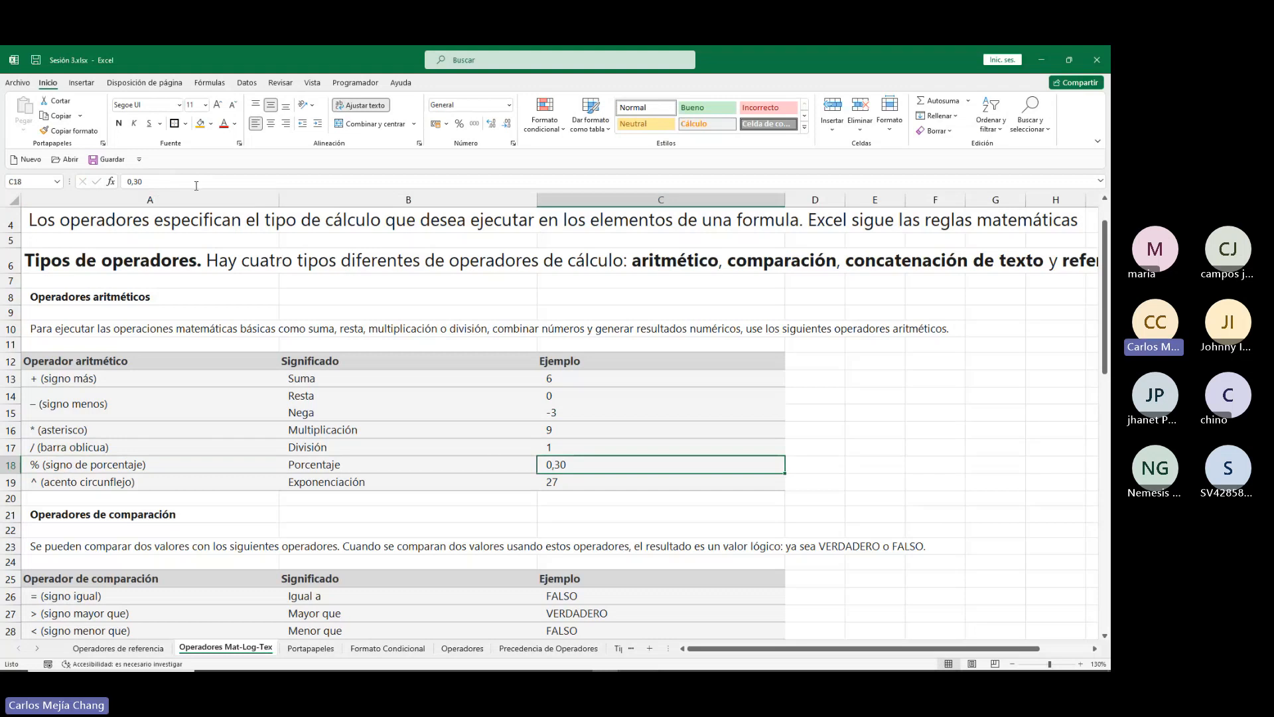
pyautogui.write('30')
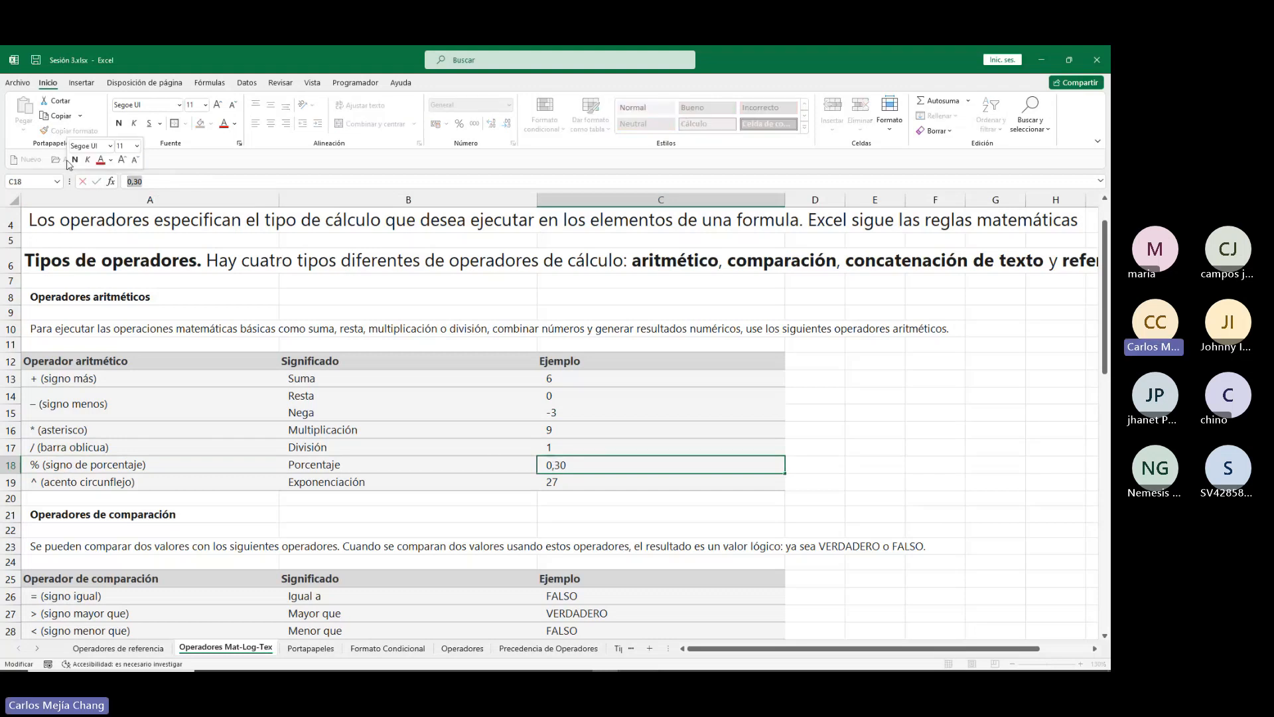
pyautogui.write('%')
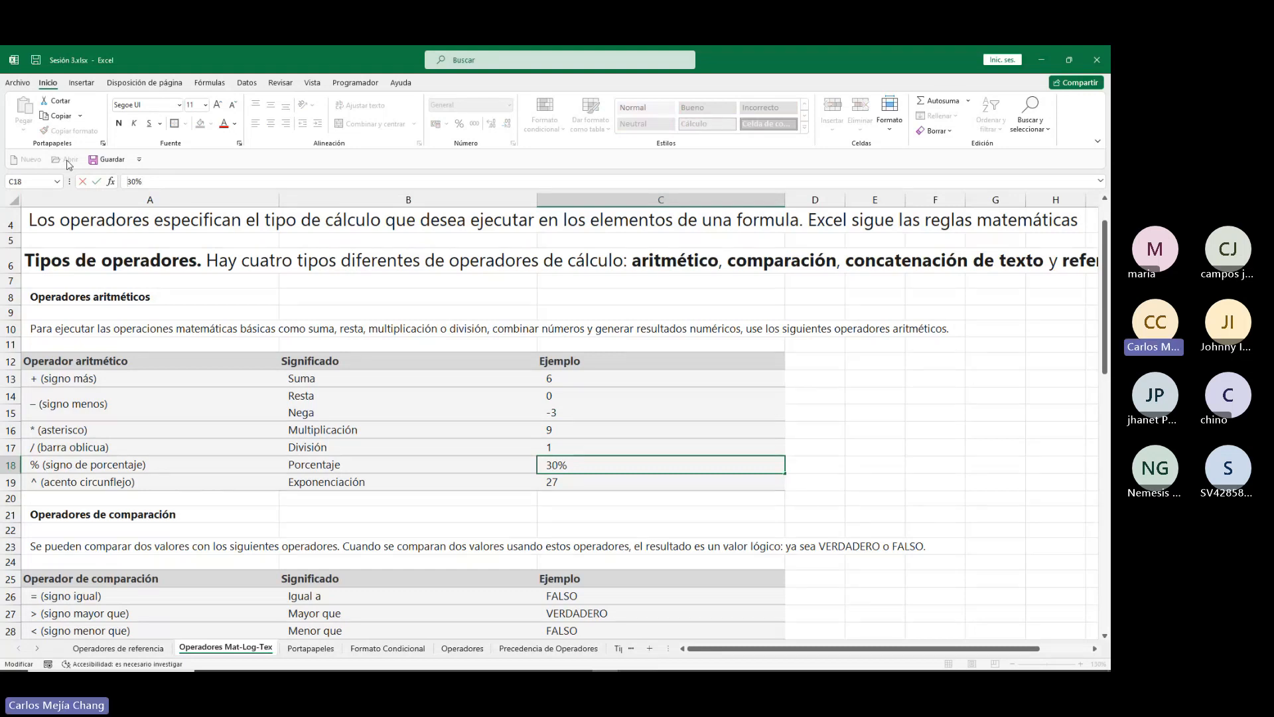
pyautogui.write('=')
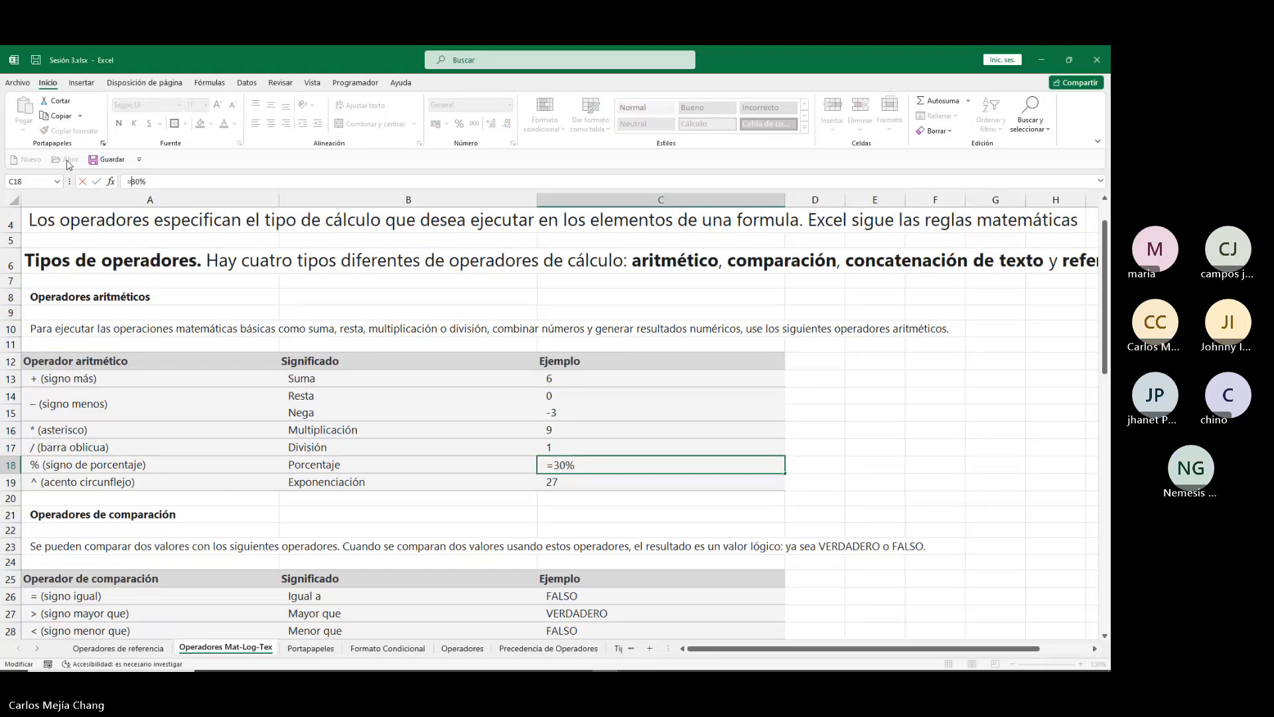
pyautogui.hotkey('ctrl', 'Return')
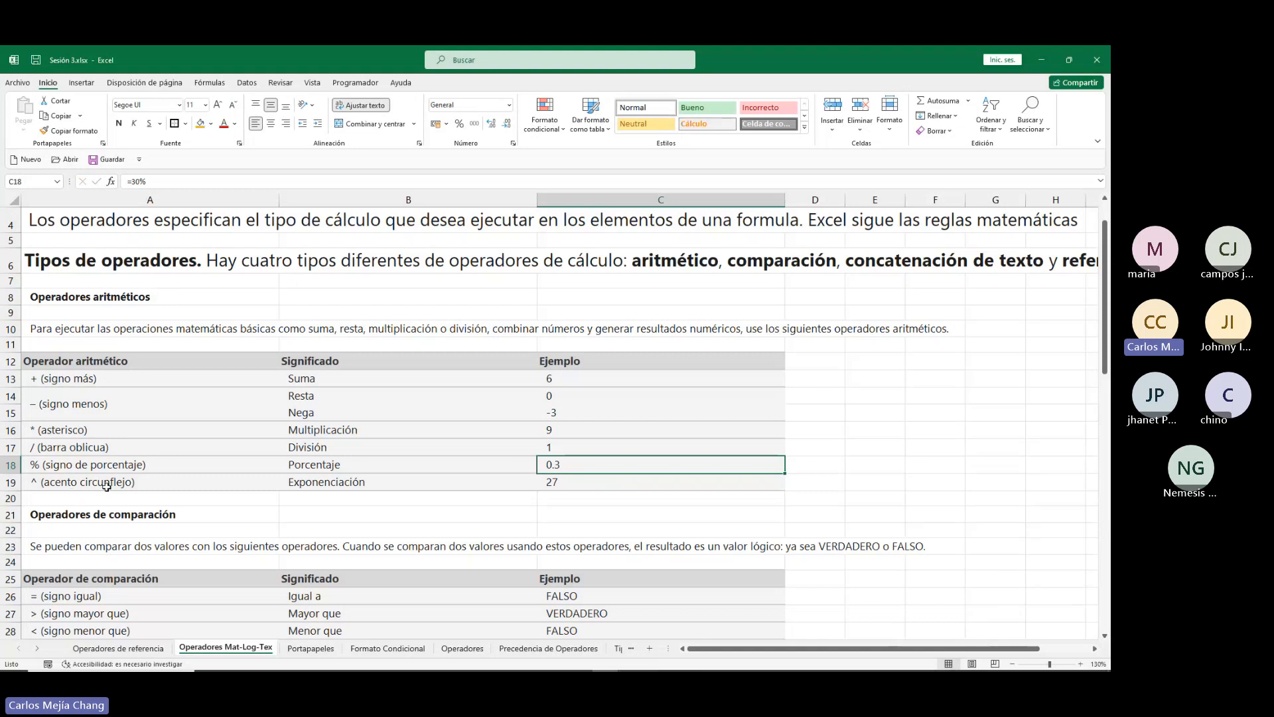
# Examine the circumflex operator in row 19 and its exponentiation example formula in cell C19.
pyautogui.click(40, 483)
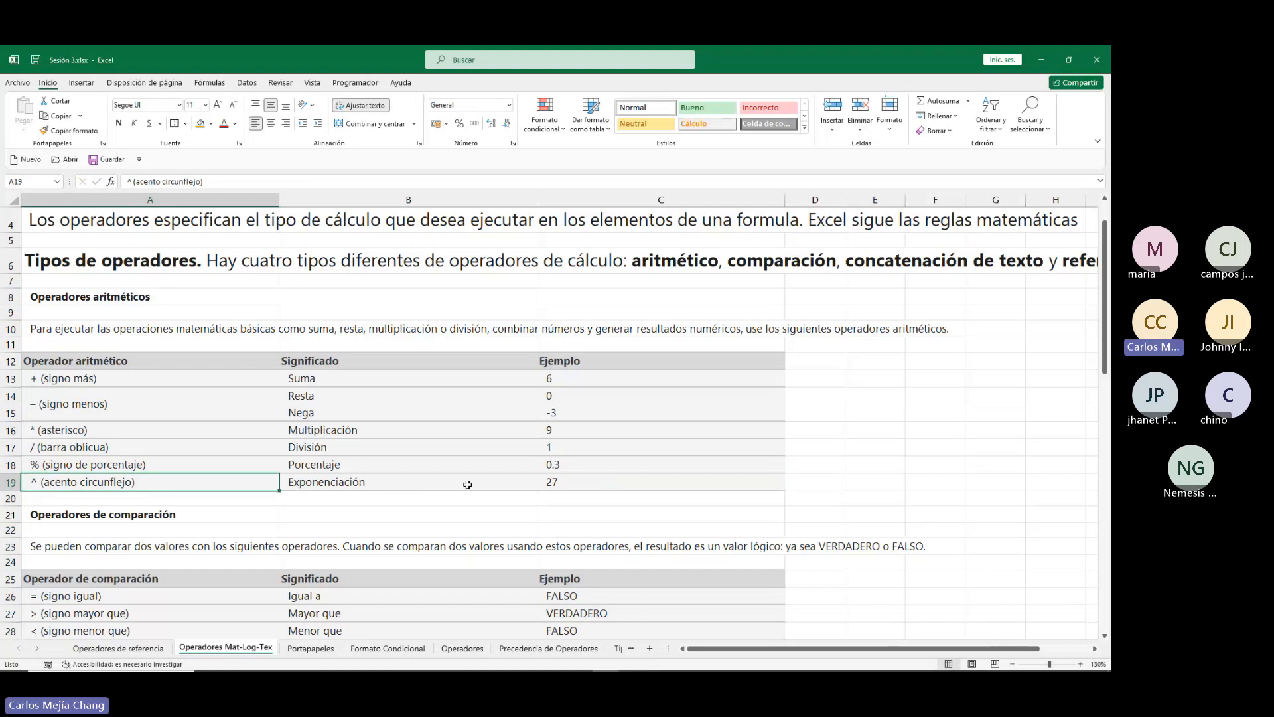
pyautogui.click(549, 482)
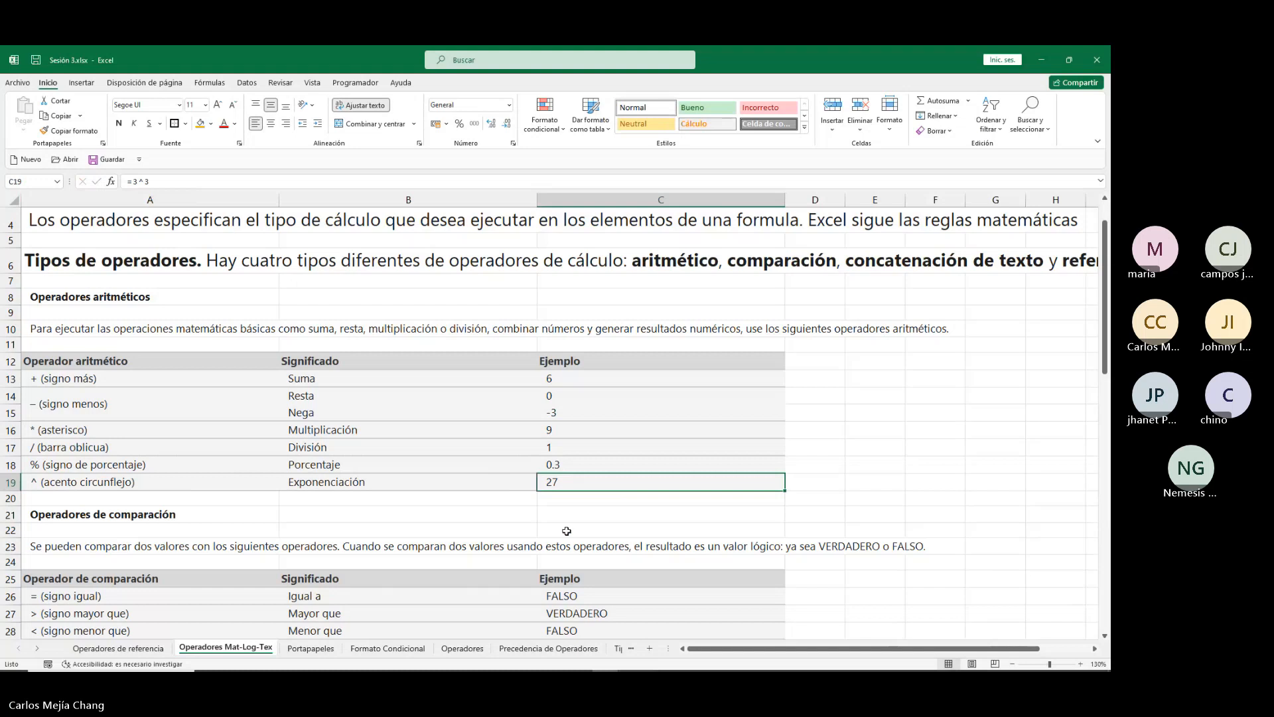
pyautogui.scroll(-2, 566, 531)
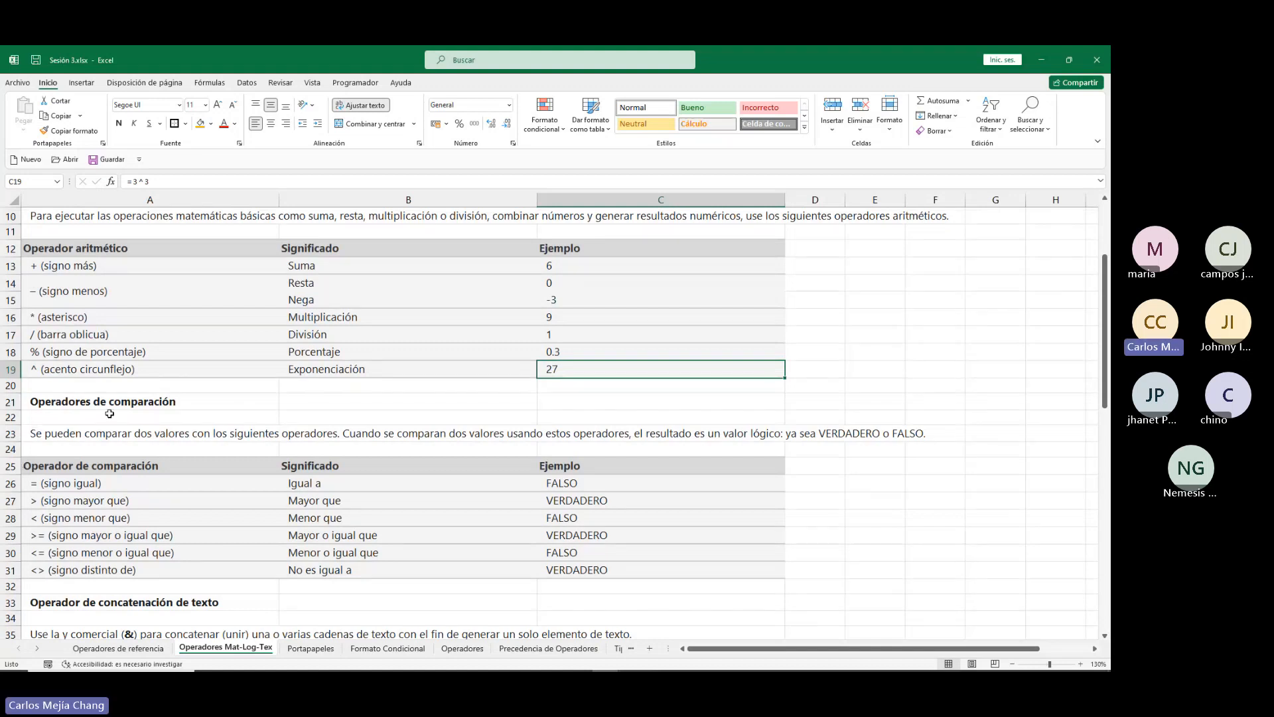
# Switch to the Teams meeting, admit the guest waiting in the lobby, and return to the Sesión 3 workbook in Excel.
pyautogui.hotkey('alt', 'Tab')
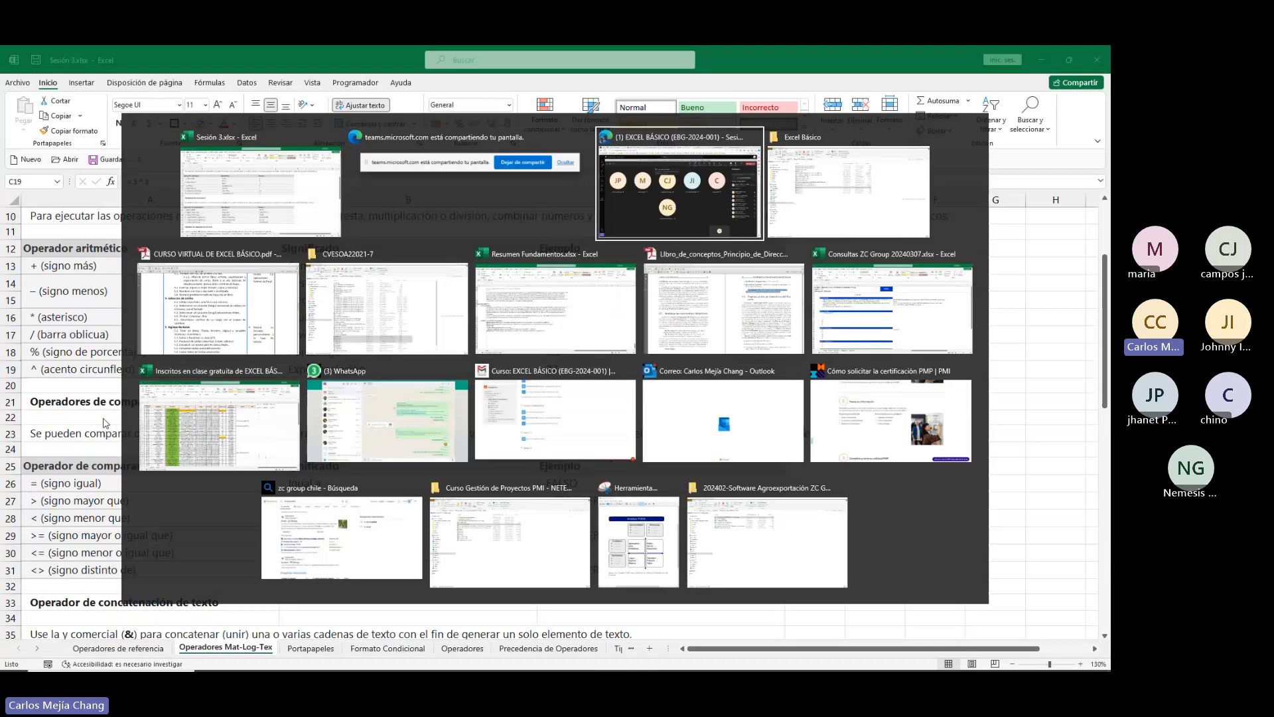
pyautogui.click(1047, 312)
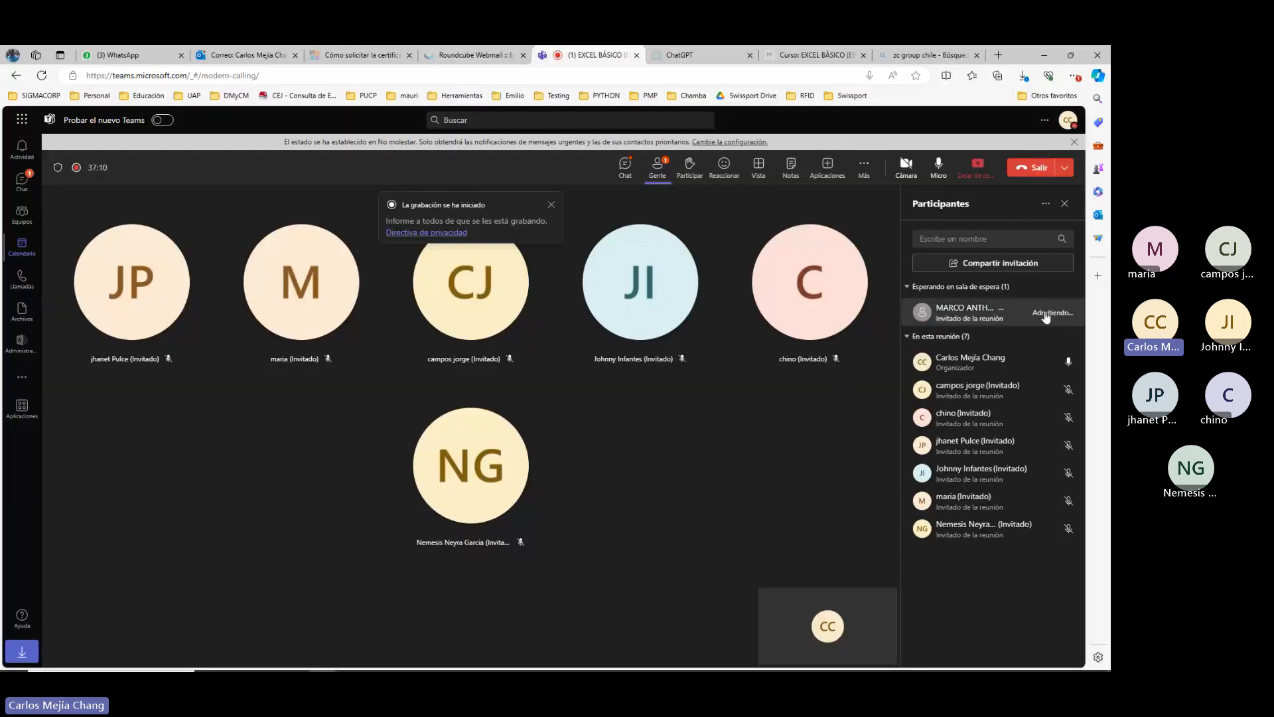
pyautogui.hotkey('alt', 'Tab')
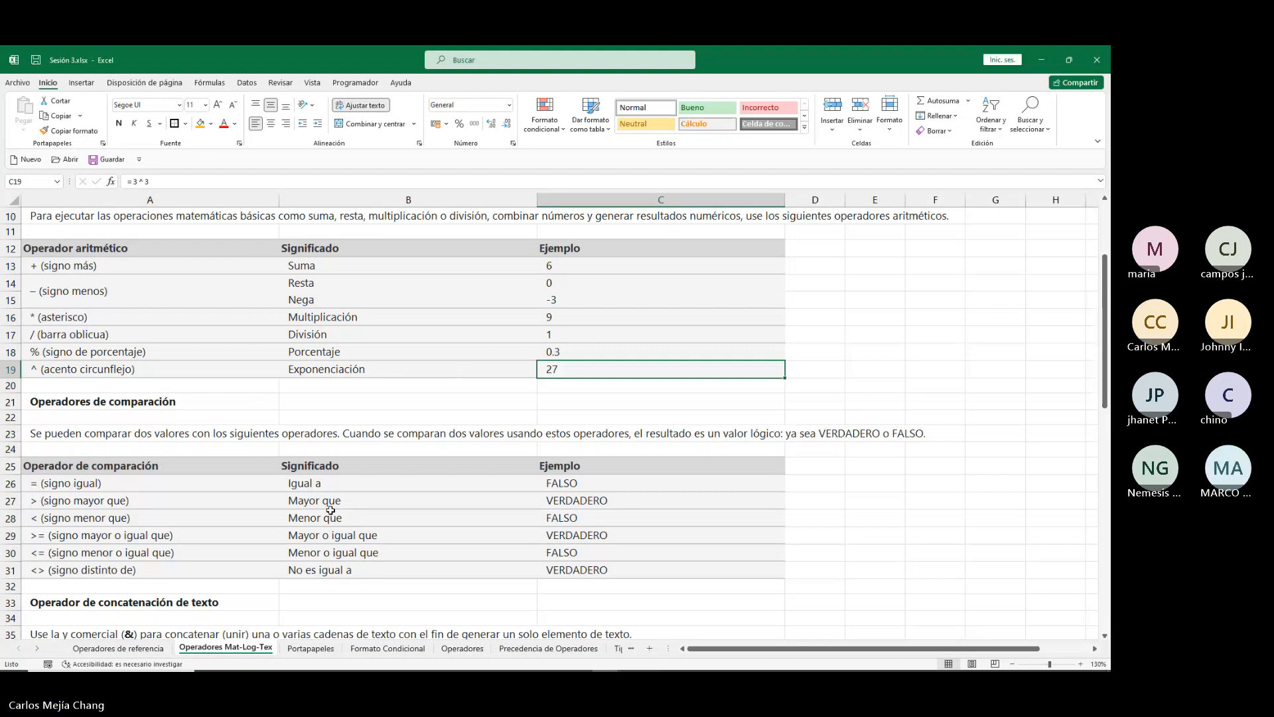
# Examine the equal-to comparison example in cell C26 and the cells A1 and B1 it compares.
pyautogui.click(572, 483)
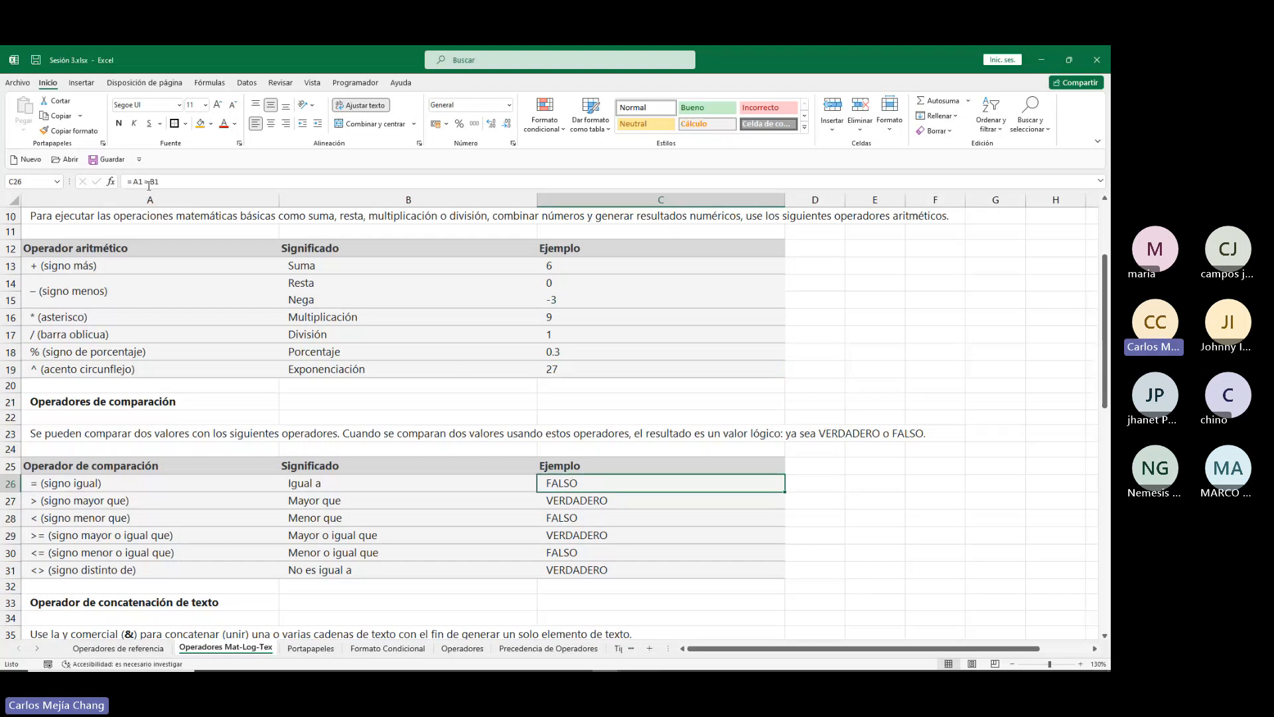
pyautogui.scroll(3, 144, 279)
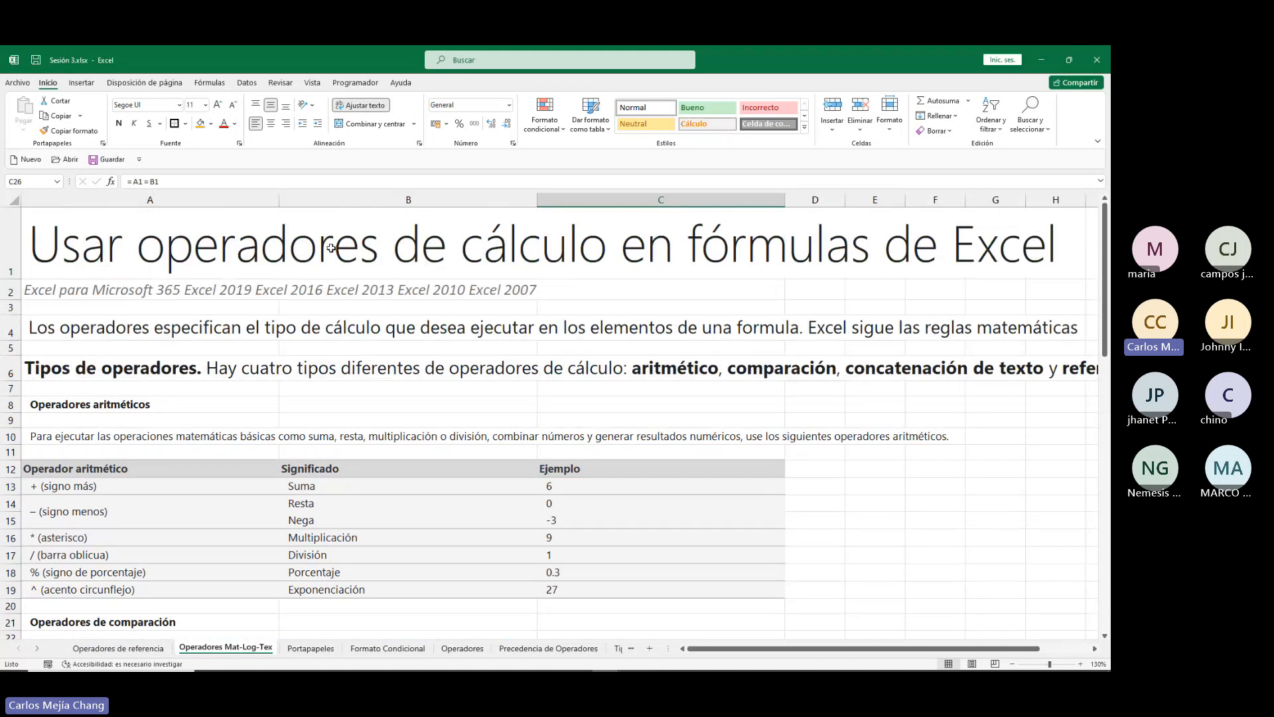
pyautogui.click(374, 225)
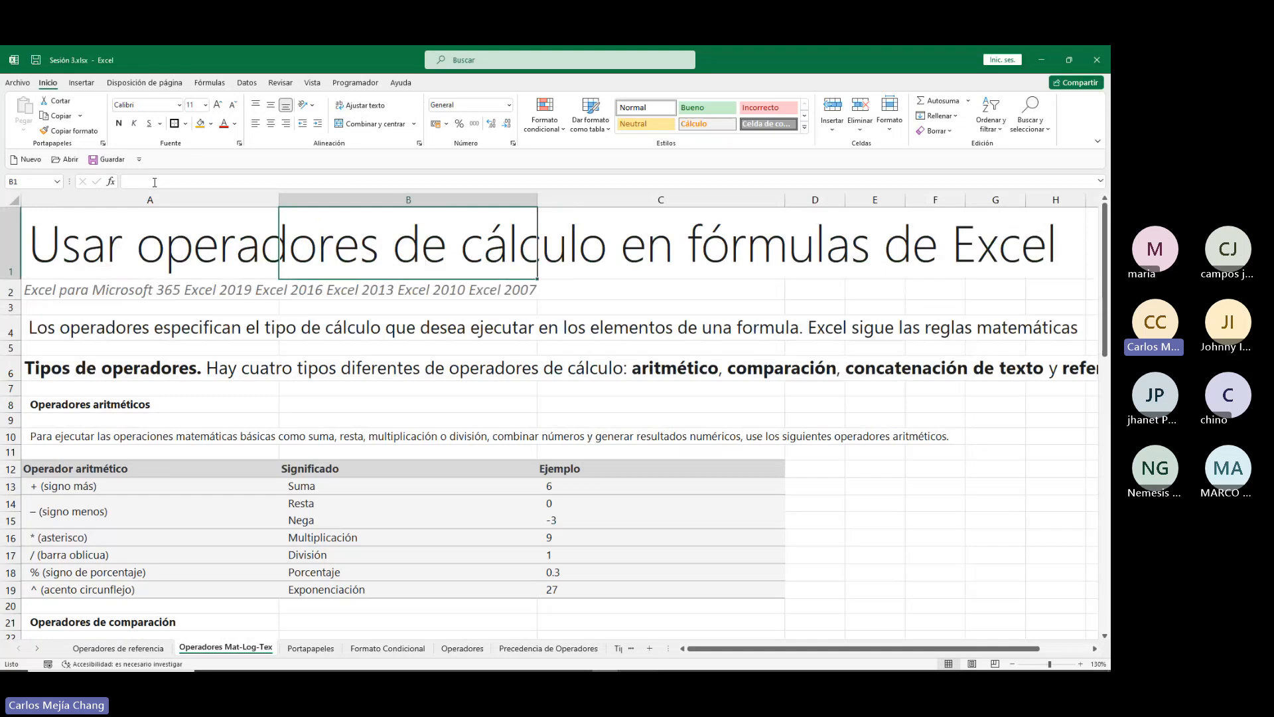
pyautogui.scroll(-5, 414, 410)
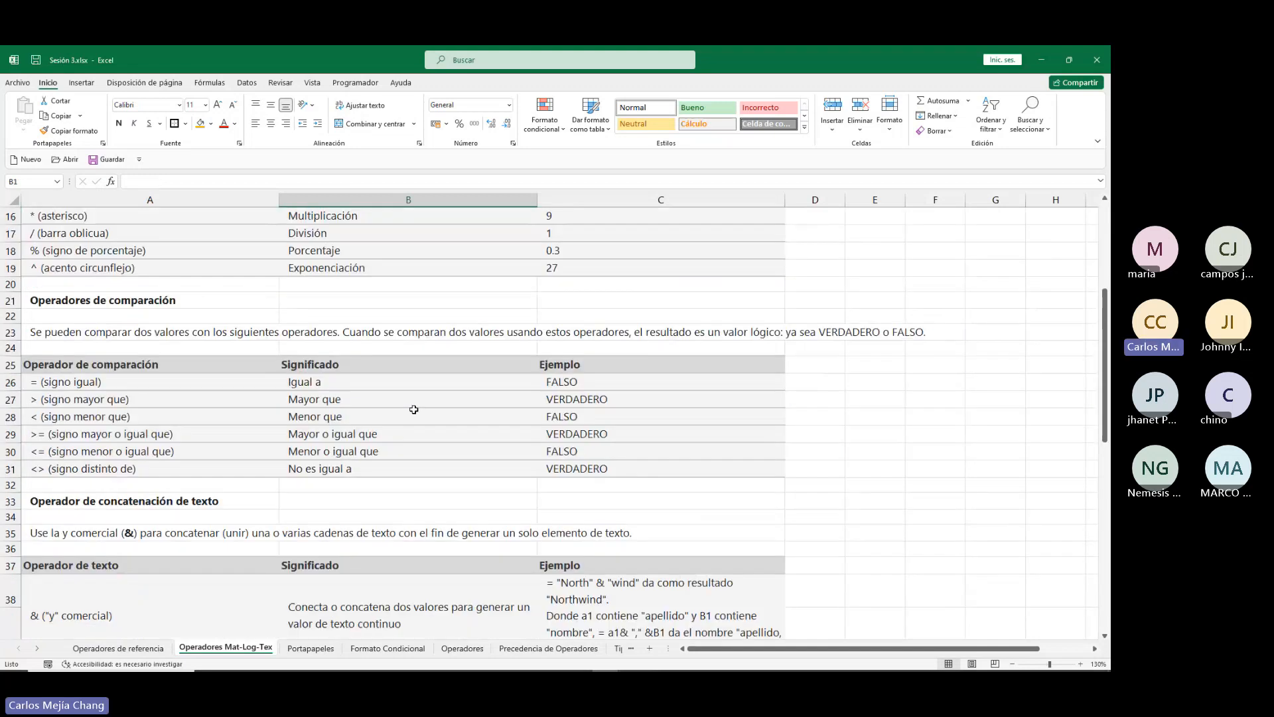
# Enter the test values 7 in cell E25 and 8 in cell F25, beside the comparison operators table.
pyautogui.scroll(-3, 414, 410)
pyautogui.scroll(1, 553, 308)
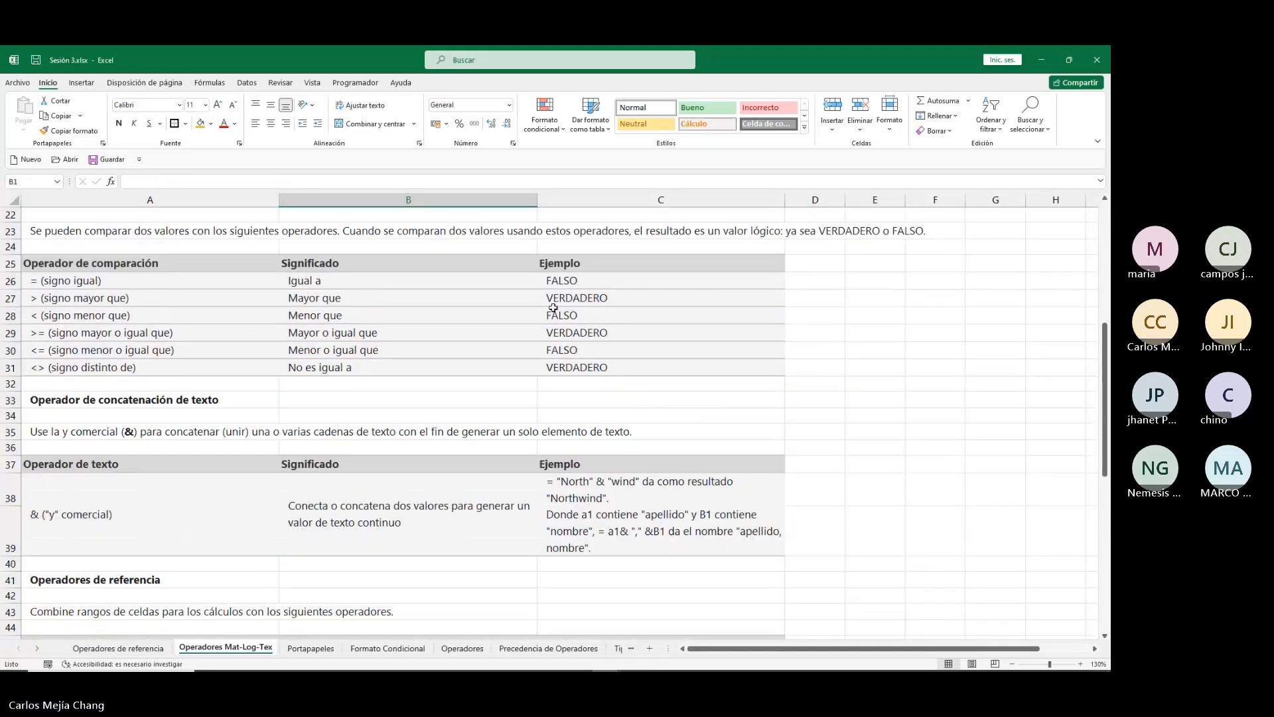
pyautogui.click(554, 281)
pyautogui.scroll(1, 57, 322)
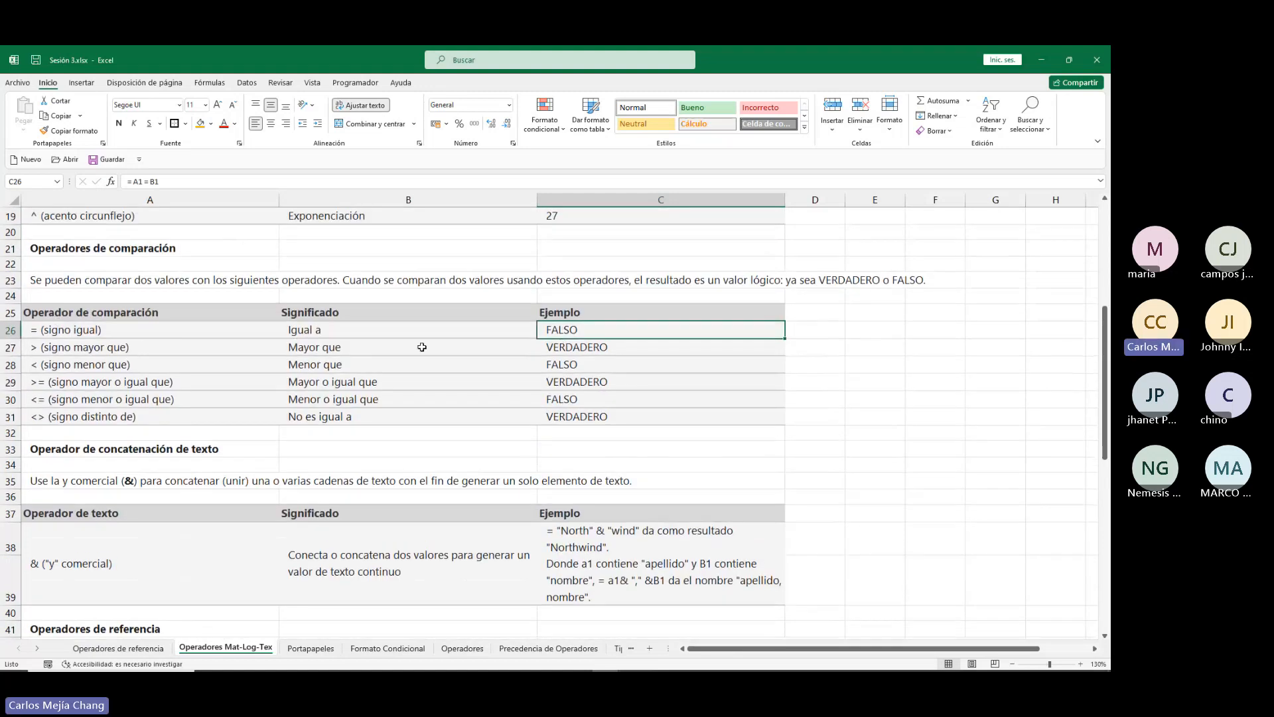
pyautogui.click(862, 326)
pyautogui.click(877, 314)
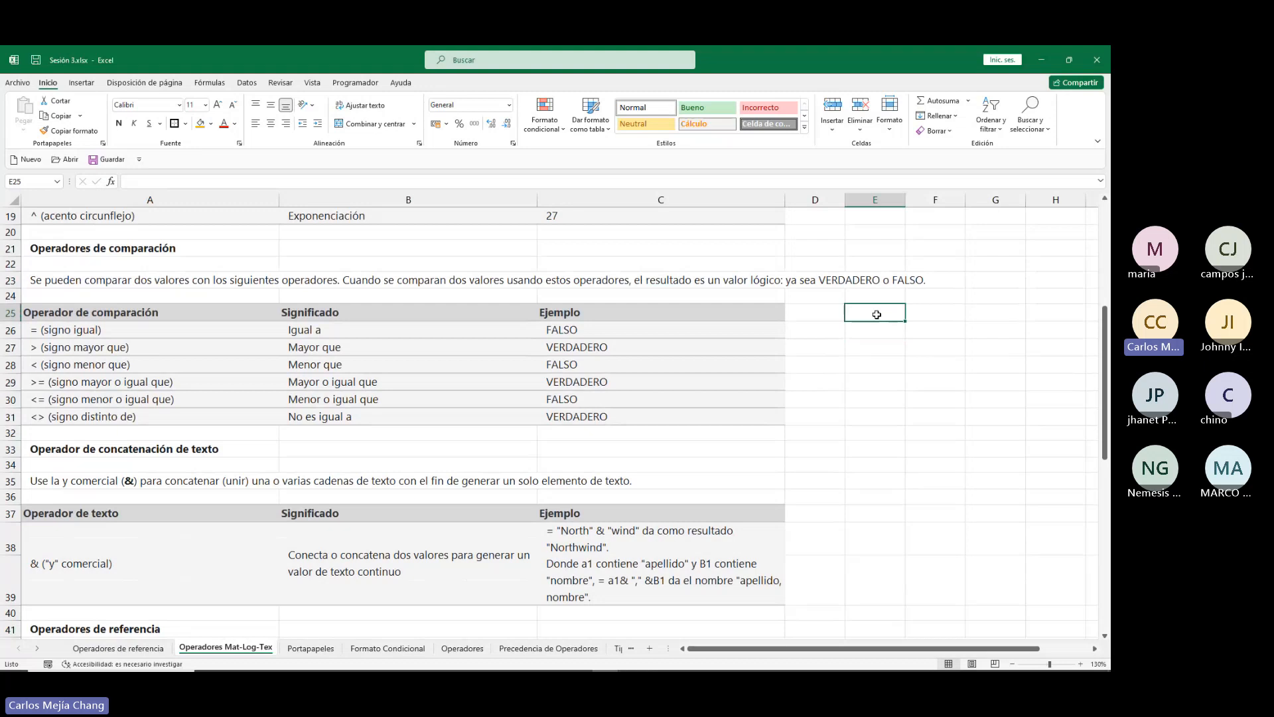
pyautogui.write('7')
pyautogui.press('Tab')
pyautogui.write('8')
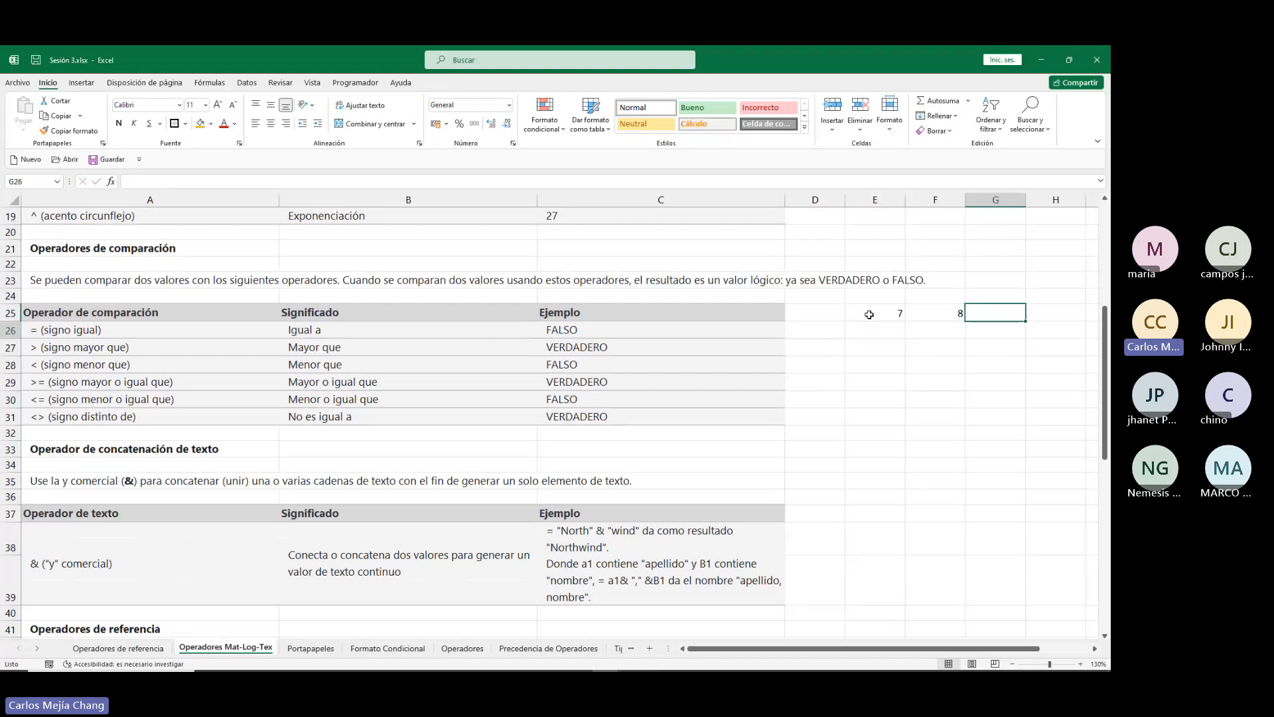
pyautogui.press('Return')
# Enter the formula =E25=F25 in cell E26 to test whether the two numbers are equal.
pyautogui.press('Left')
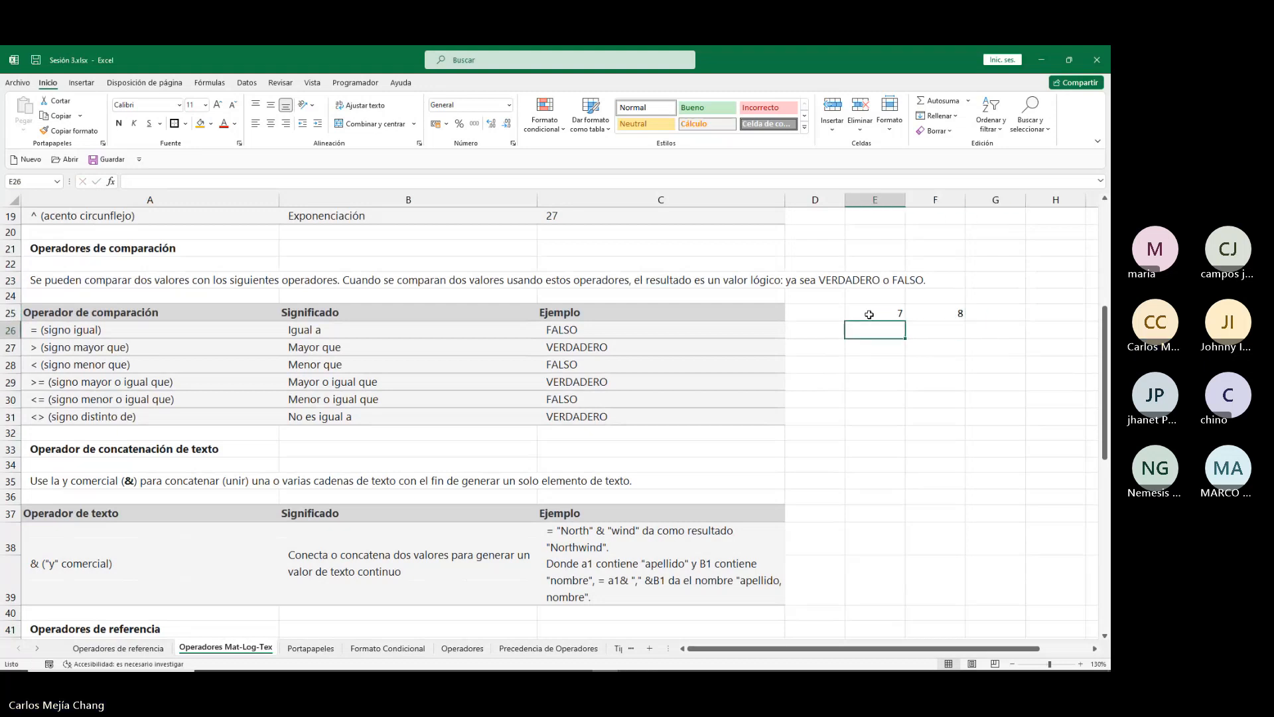
pyautogui.write('=')
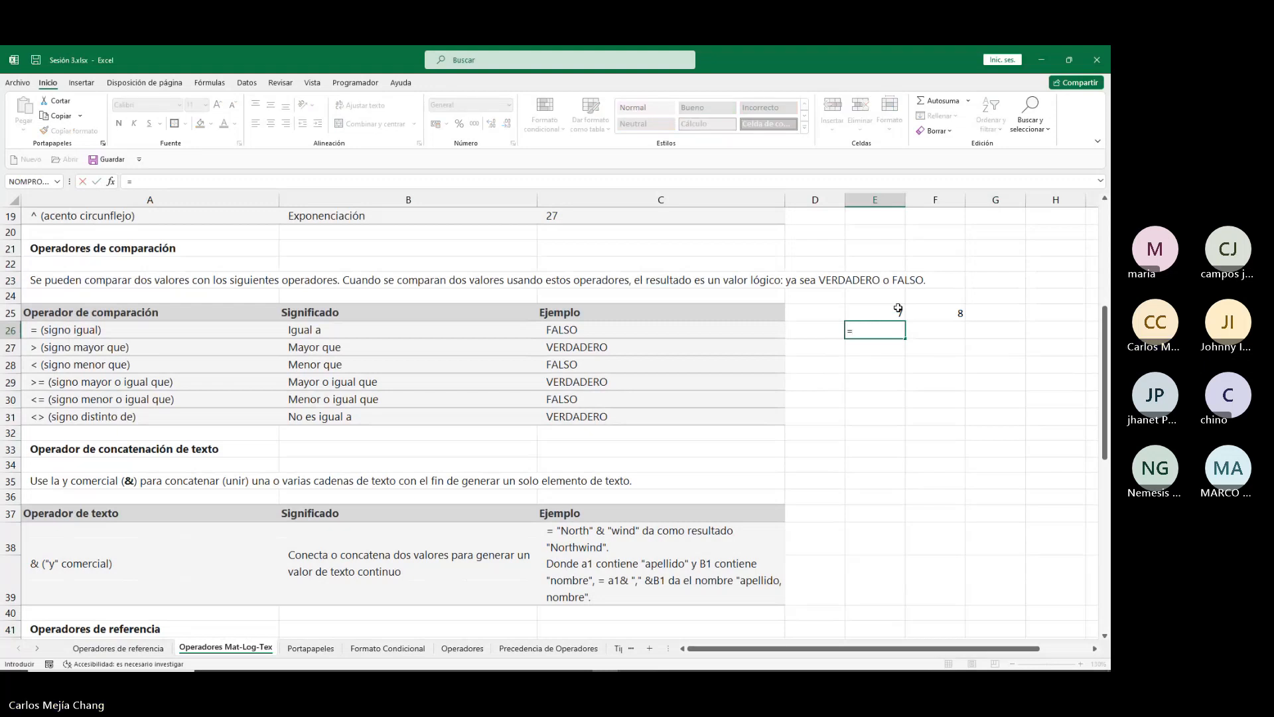
pyautogui.click(896, 313)
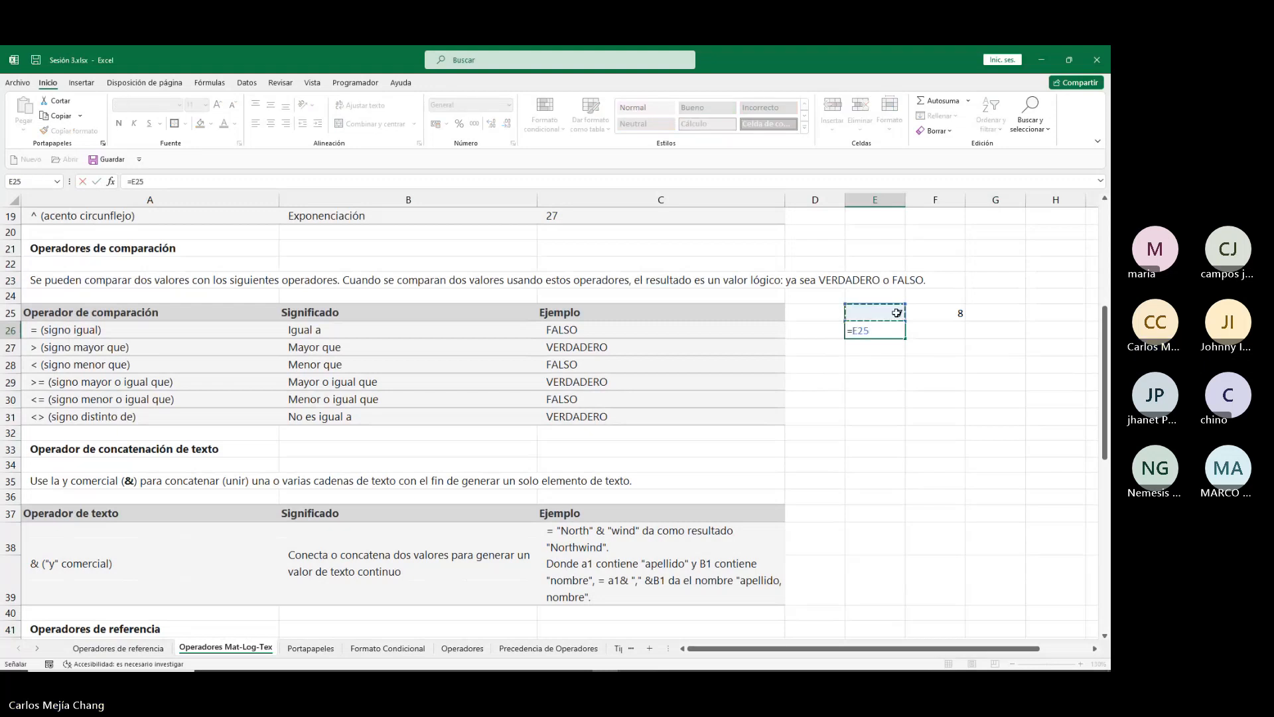
pyautogui.write('=')
pyautogui.click(943, 312)
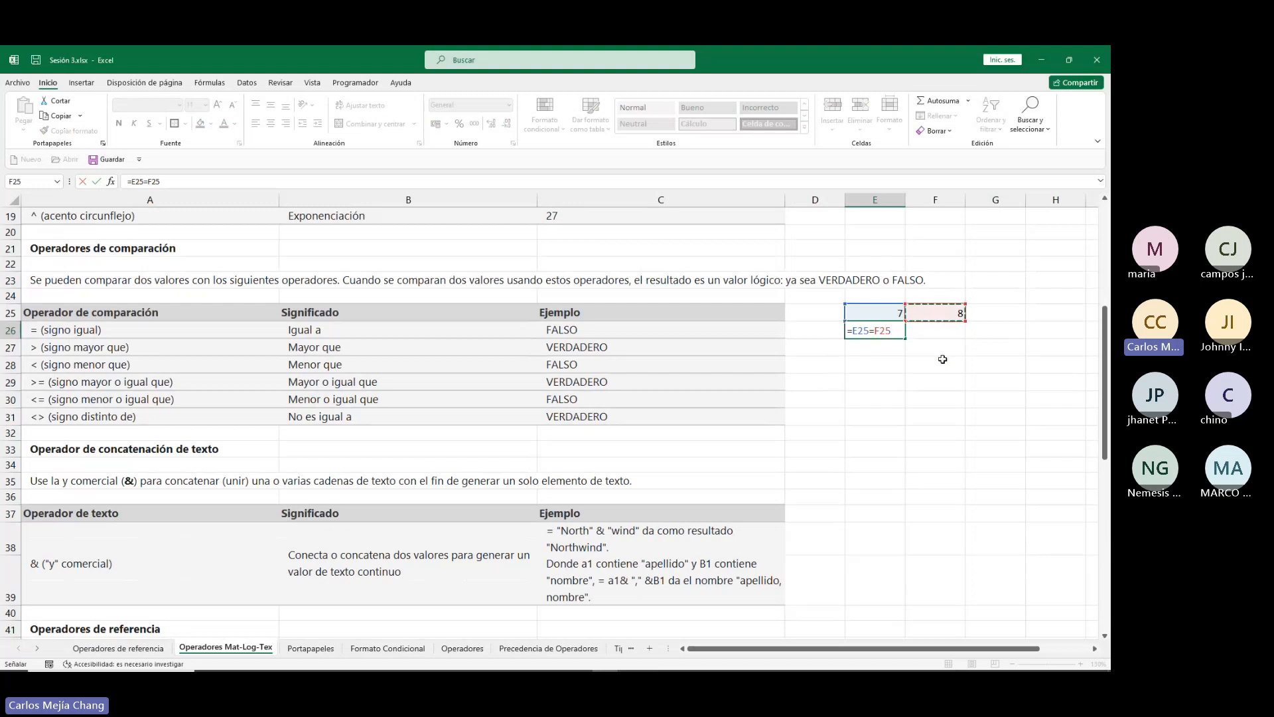
pyautogui.press('Return')
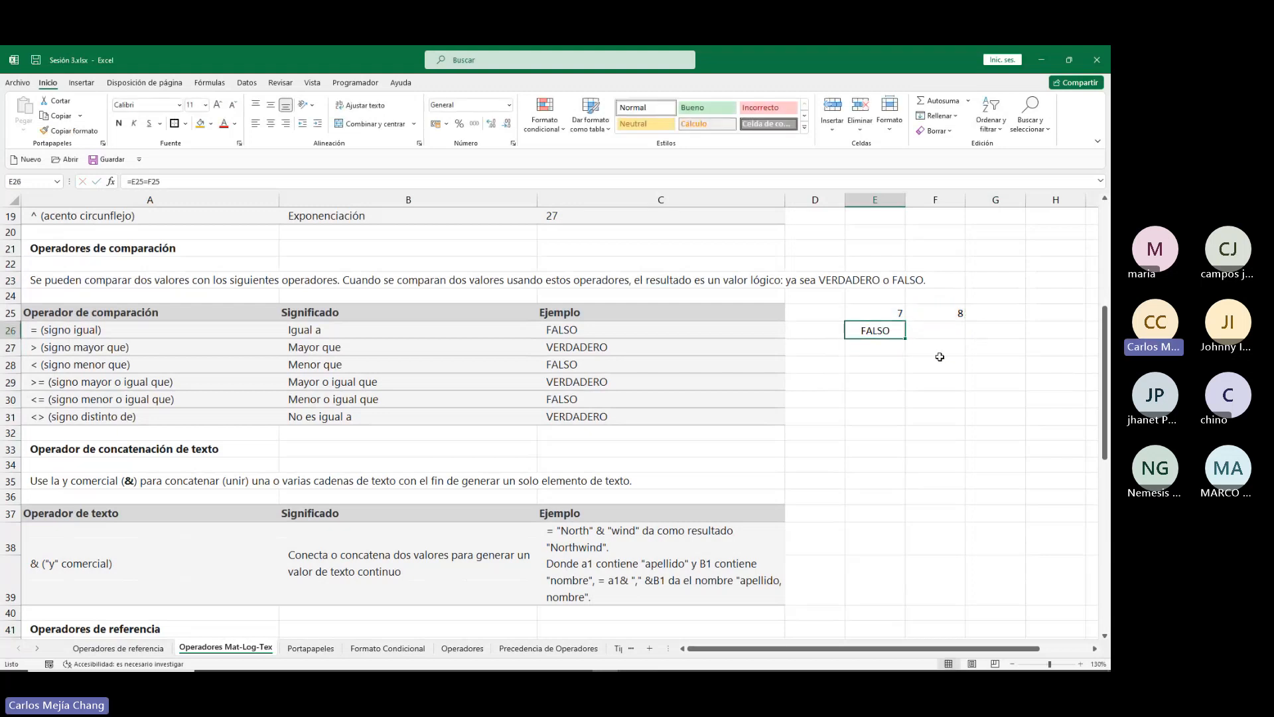
# Set cell F25 to 7 to test the equality formula with matching numbers.
pyautogui.click(949, 315)
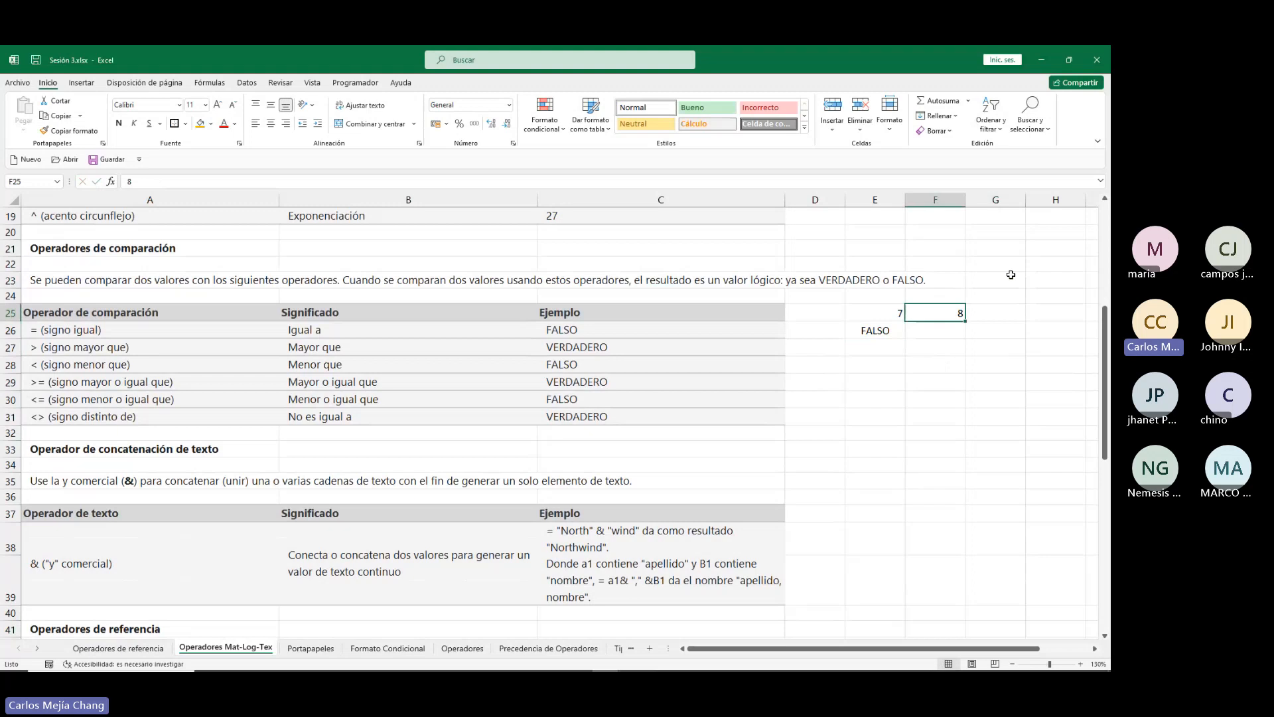
pyautogui.write('7')
pyautogui.press('Return')
pyautogui.press('Left')
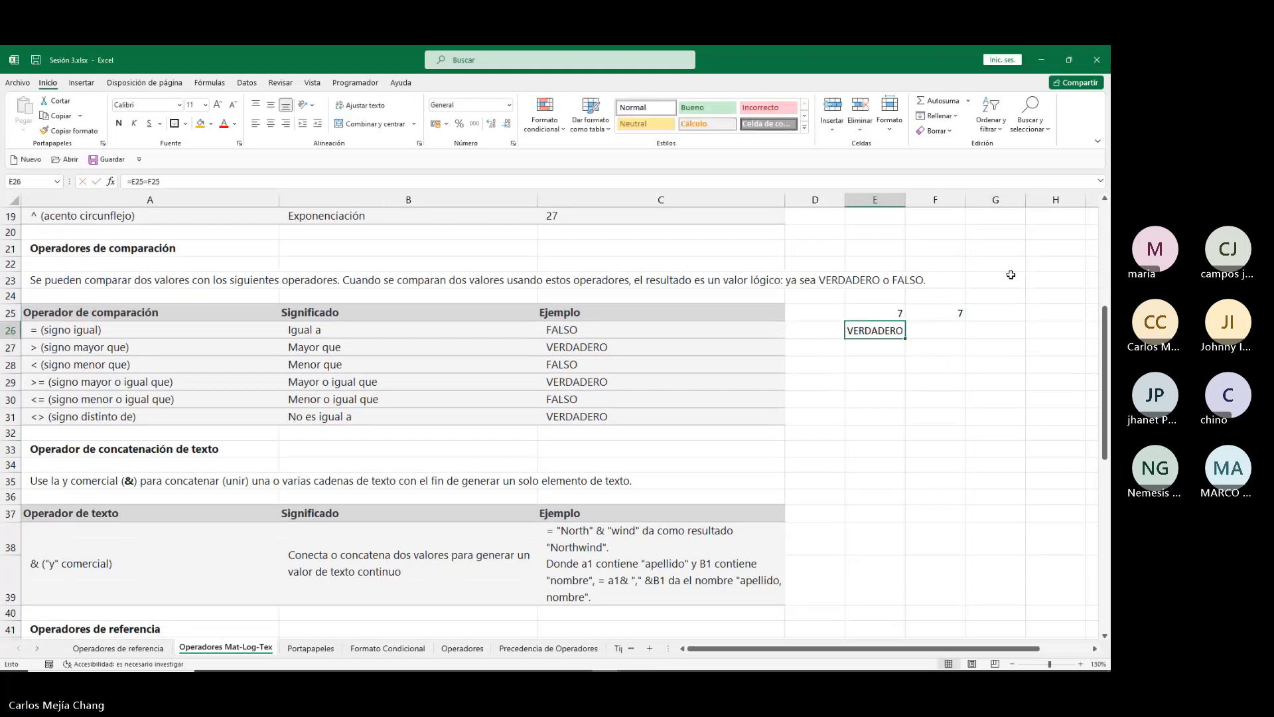
# Set both compared cells, E25 and F25, to 6.
pyautogui.press('Up')
pyautogui.write('6')
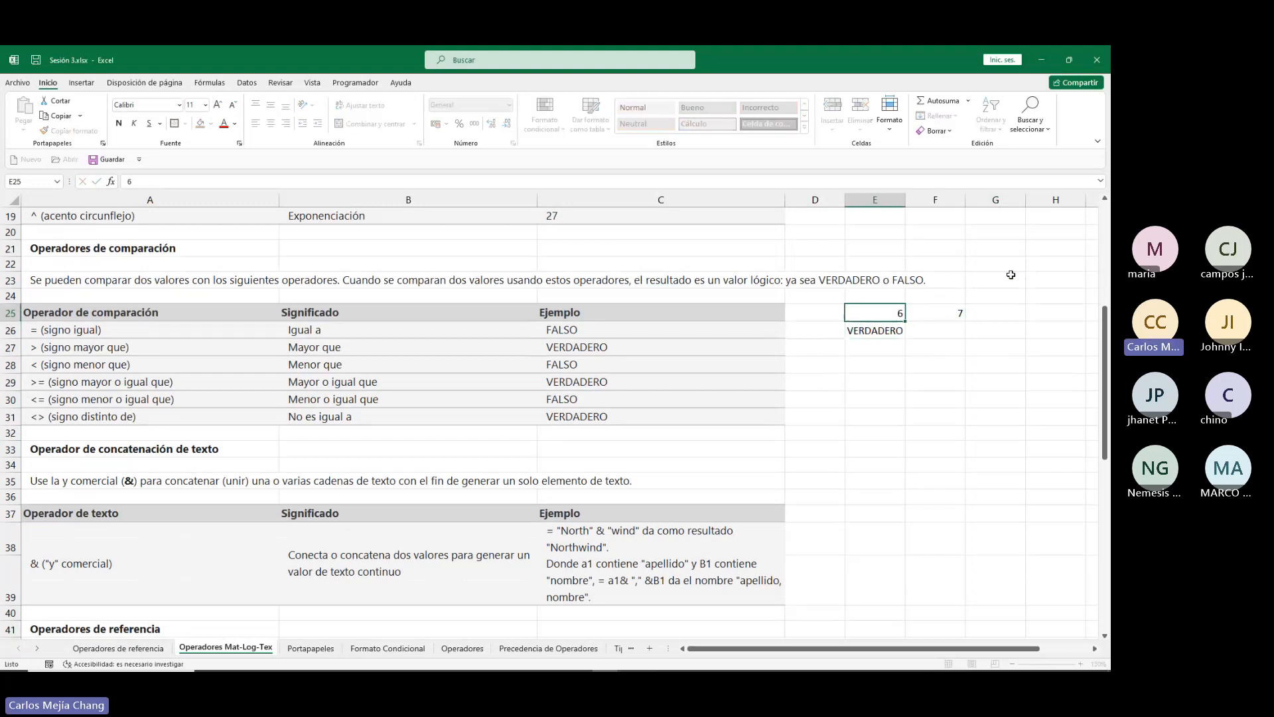
pyautogui.press('Tab')
pyautogui.write('6')
pyautogui.press('Return')
# Set cell E25 to 5 to test the equality formula with different numbers.
pyautogui.press('Left')
pyautogui.press('Up')
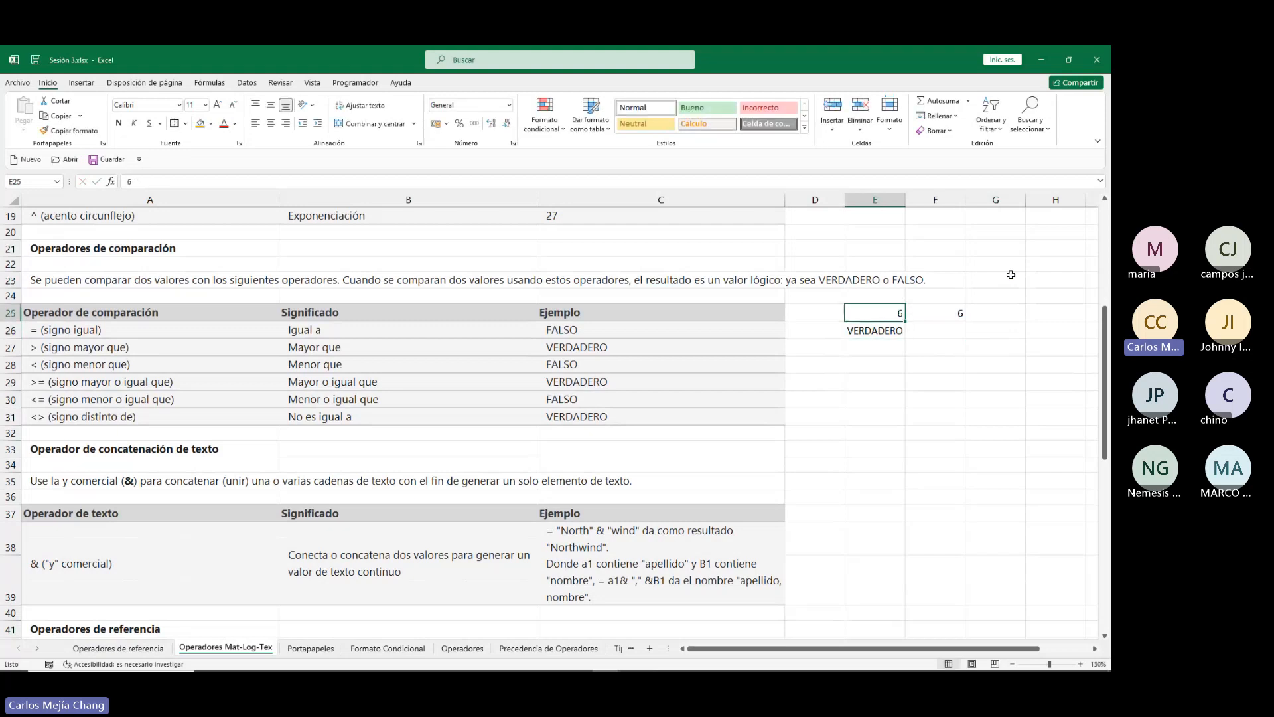
pyautogui.write('5')
pyautogui.press('Return')
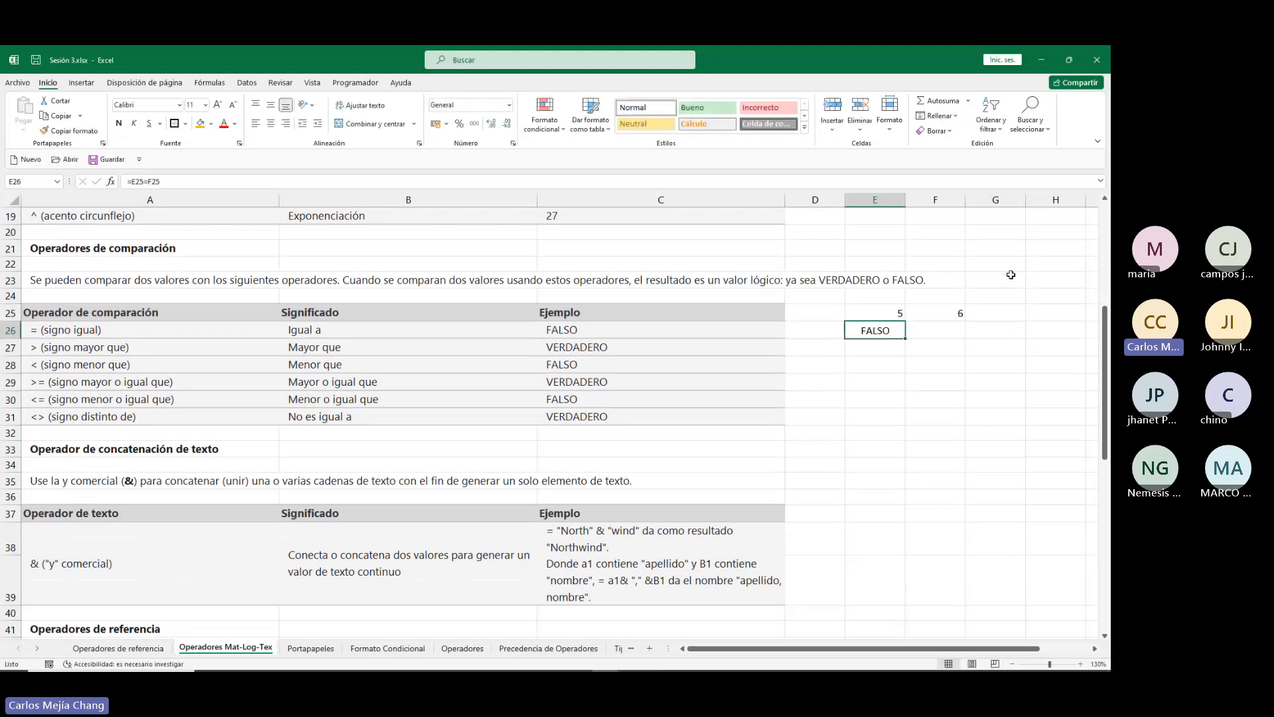
# Examine the numbers in E25 and F25 and each part of the equality formula in cell E26.
pyautogui.press('Up')
pyautogui.press('Right')
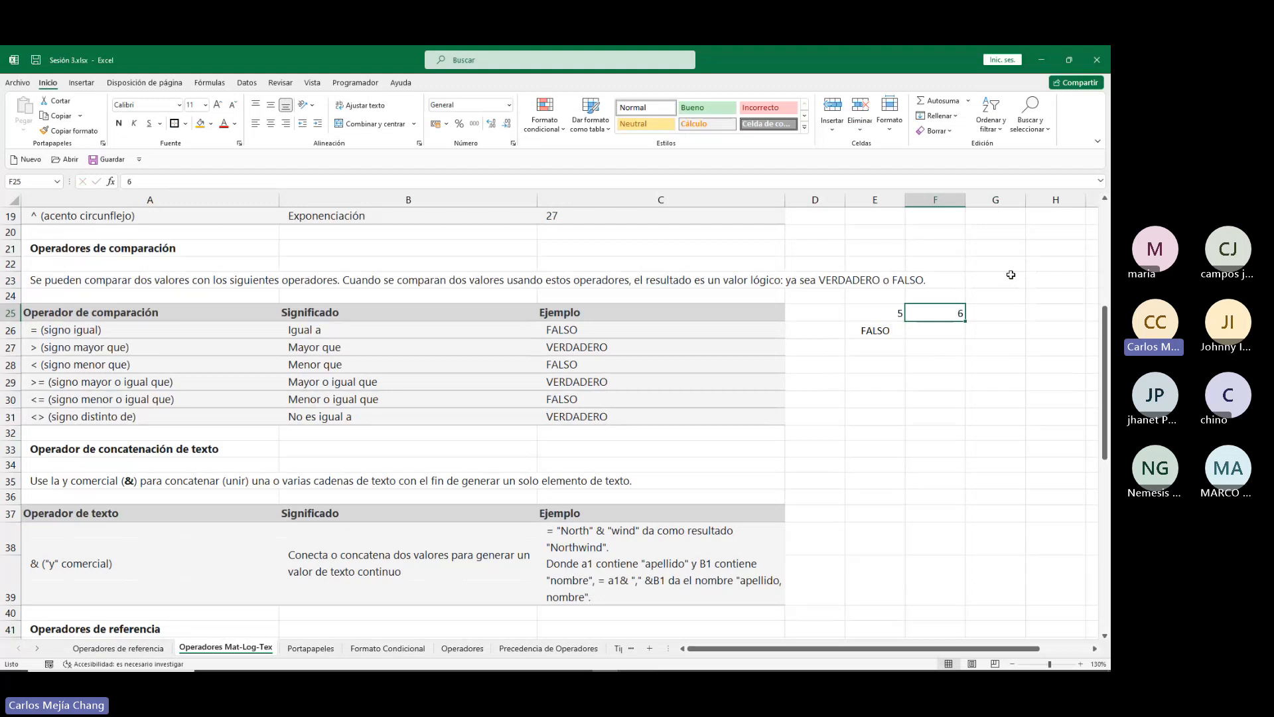
pyautogui.press('Left')
pyautogui.press('Down')
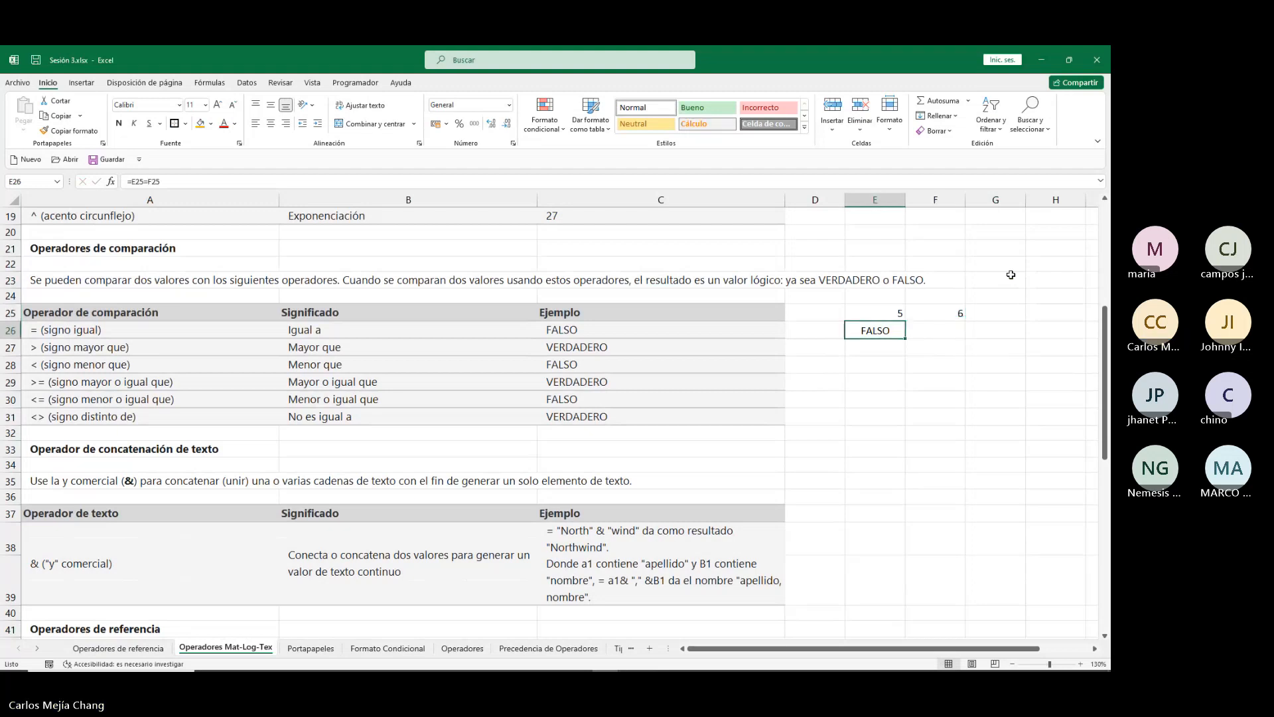
pyautogui.click(124, 182)
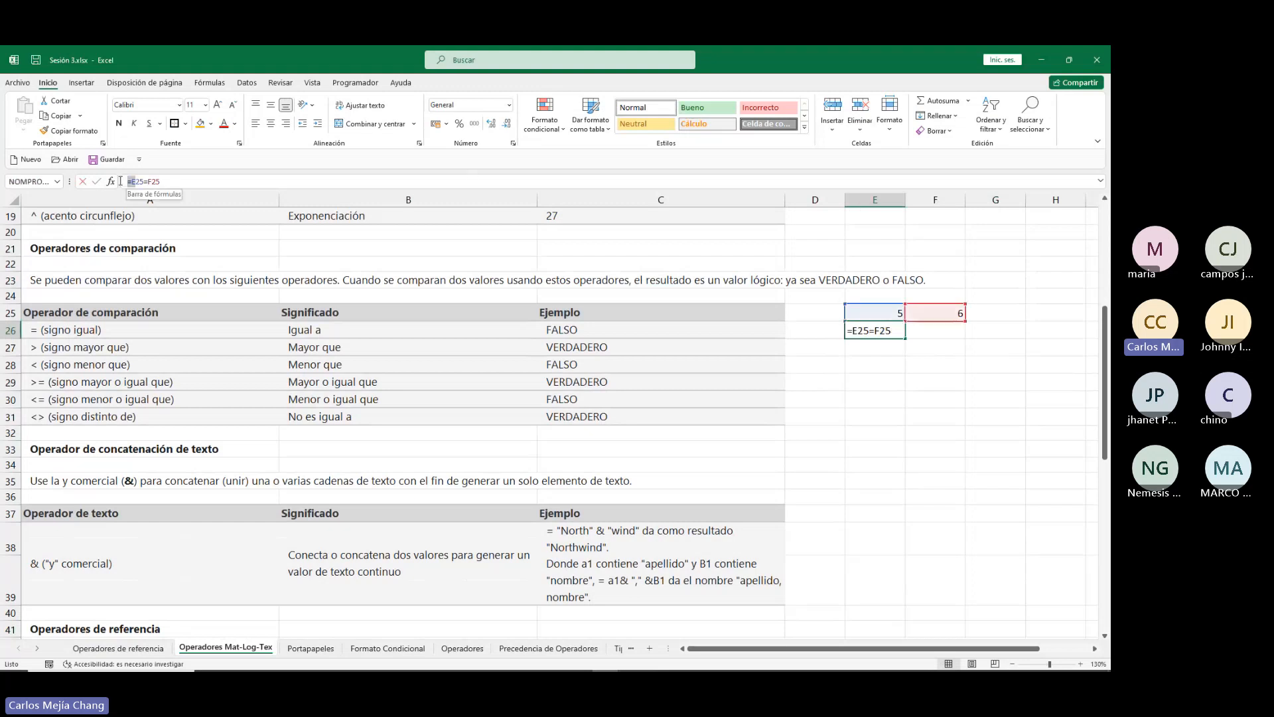
pyautogui.doubleClick(131, 181)
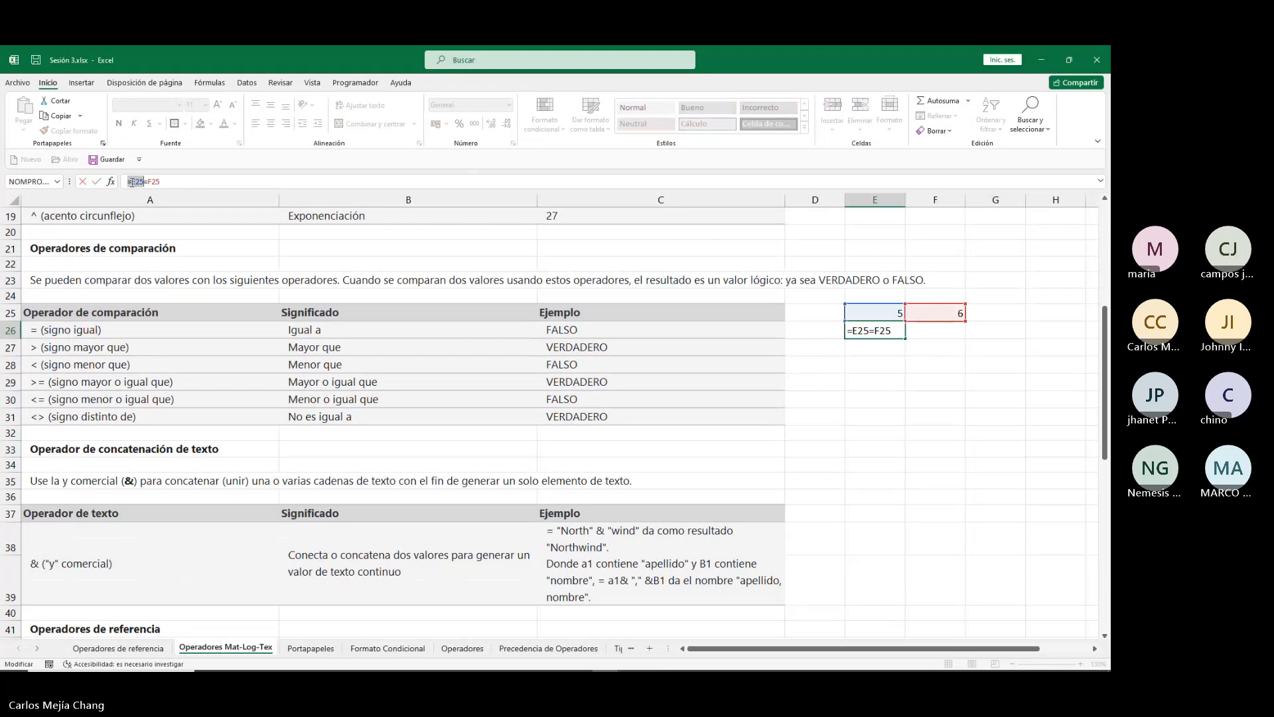
pyautogui.click(144, 181)
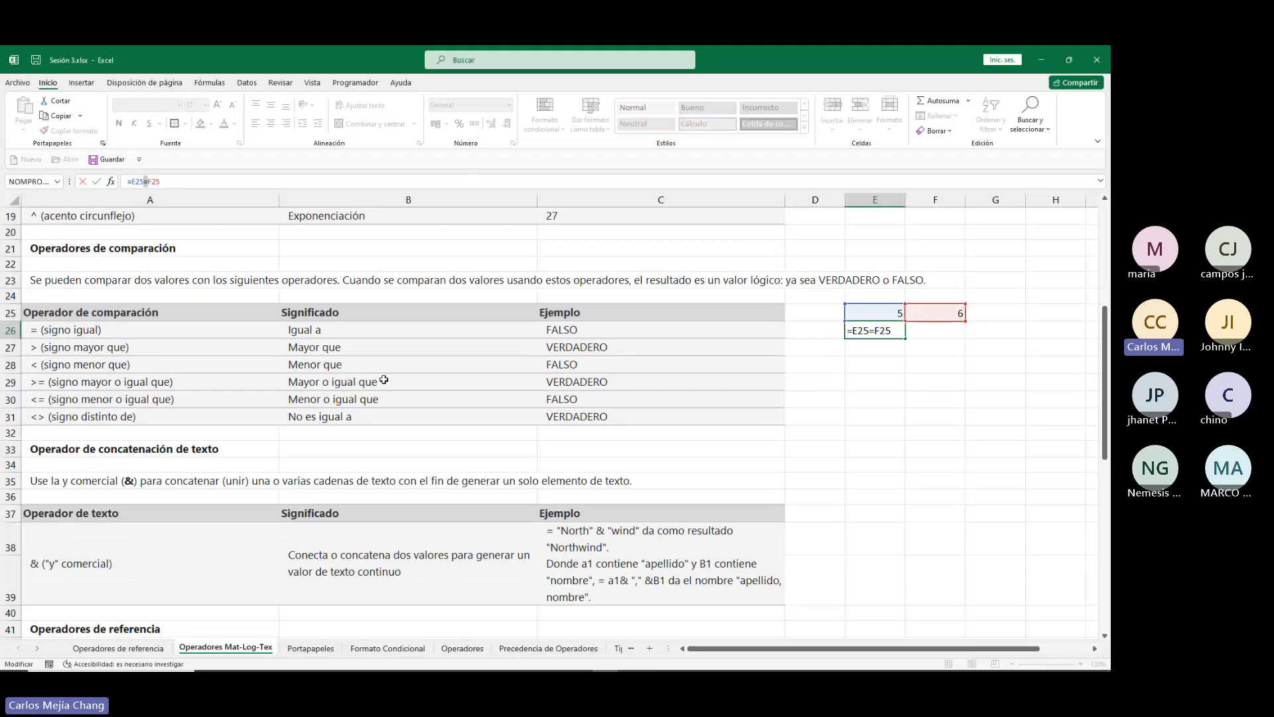
pyautogui.hotkey('ctrl', 'Return')
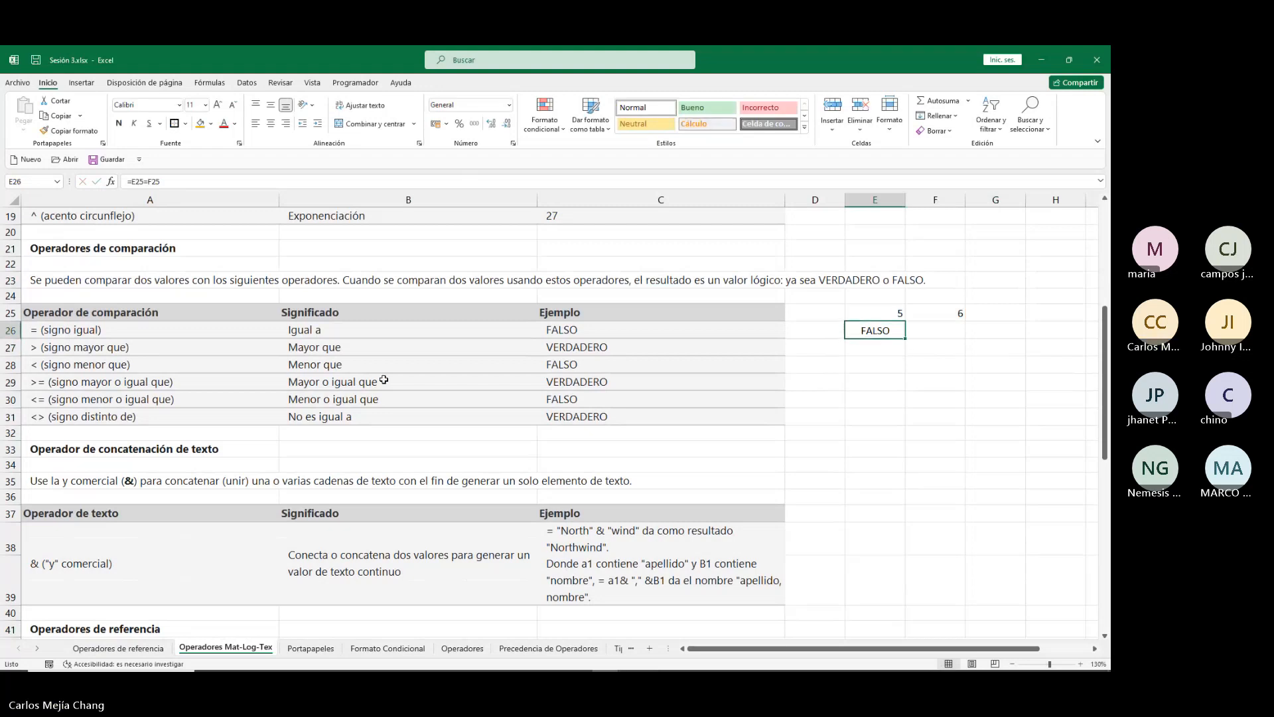
pyautogui.press('Return')
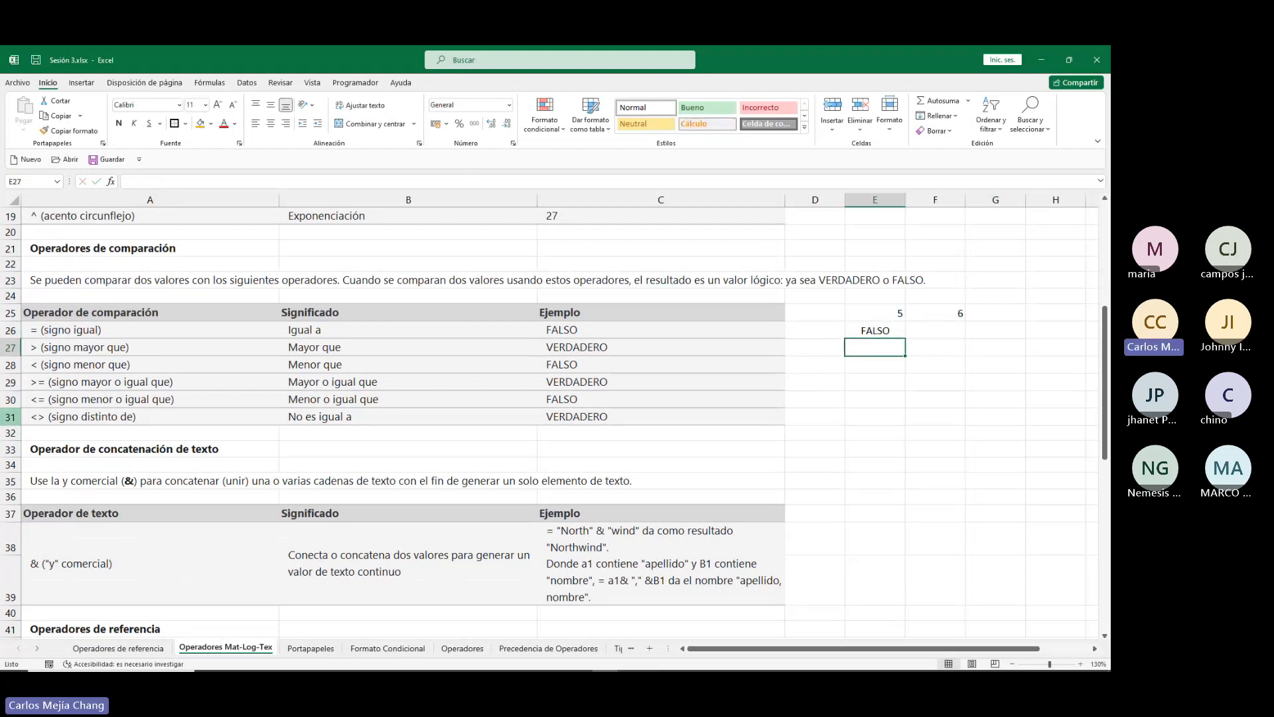
# Enter the formula =E25>F25 in cell E27 to demonstrate the greater-than operator.
pyautogui.click(38, 364)
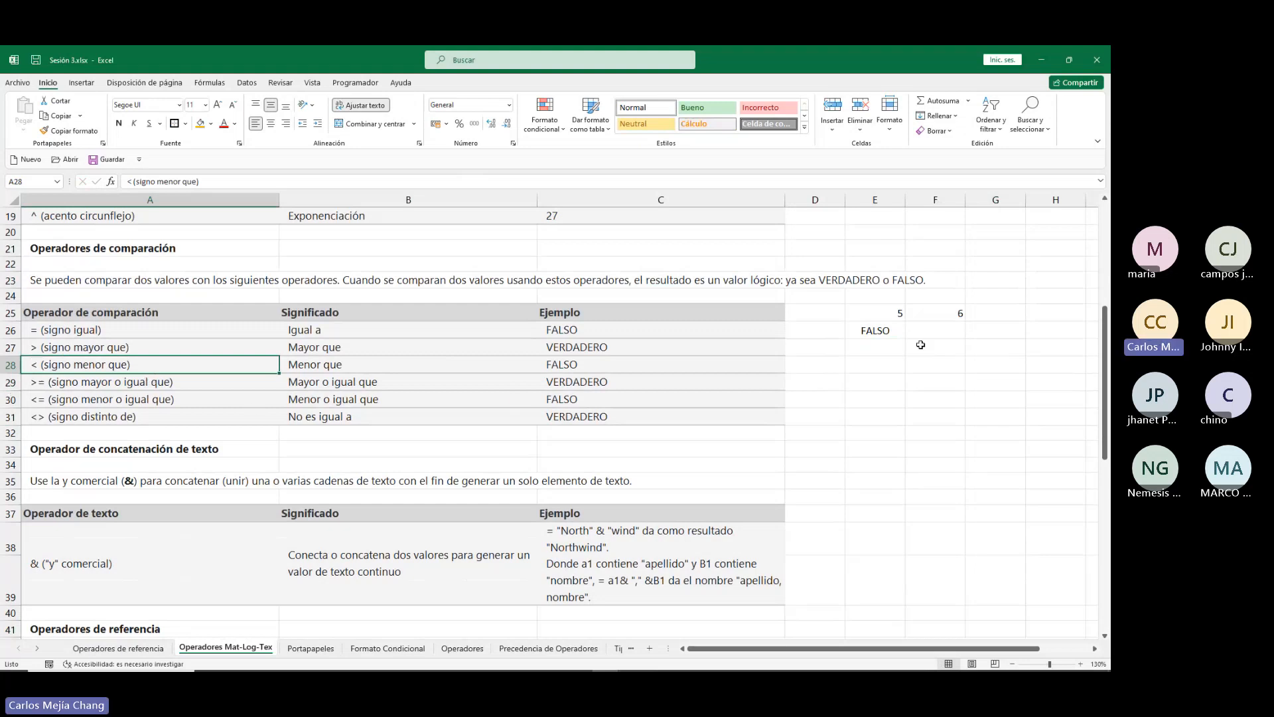
pyautogui.click(892, 345)
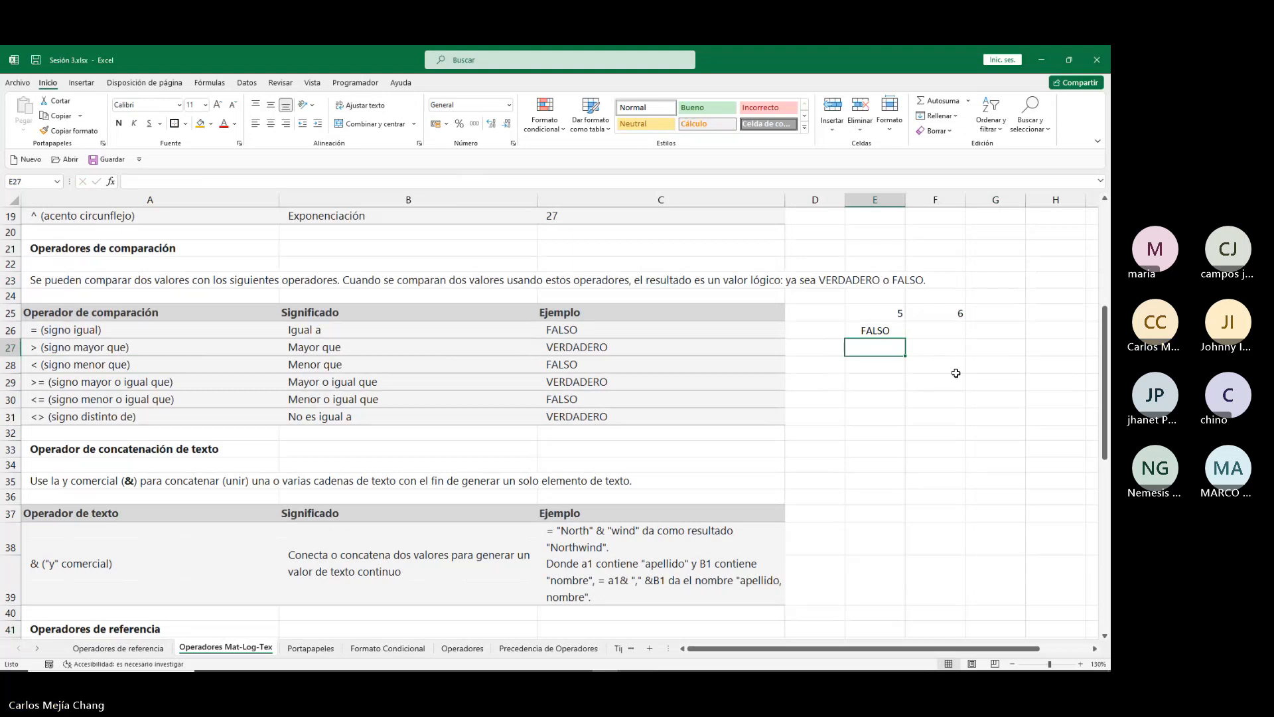
pyautogui.press('F2')
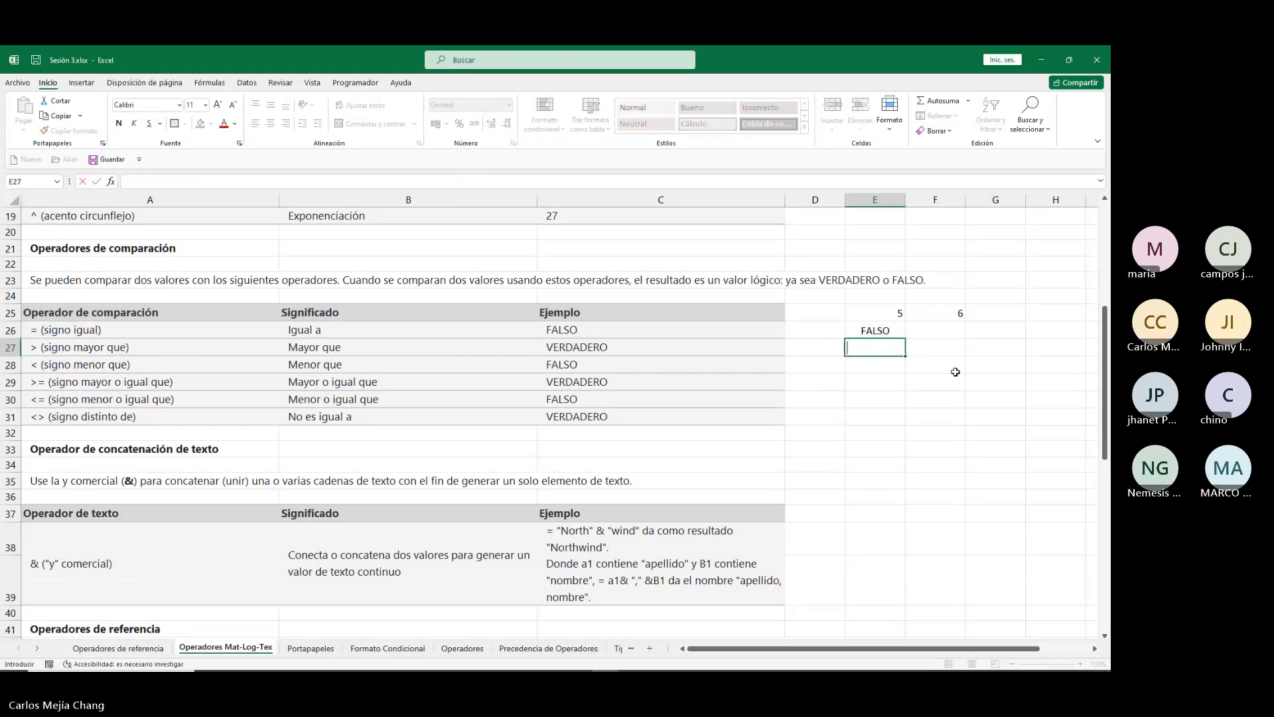
pyautogui.write('=')
pyautogui.click(888, 316)
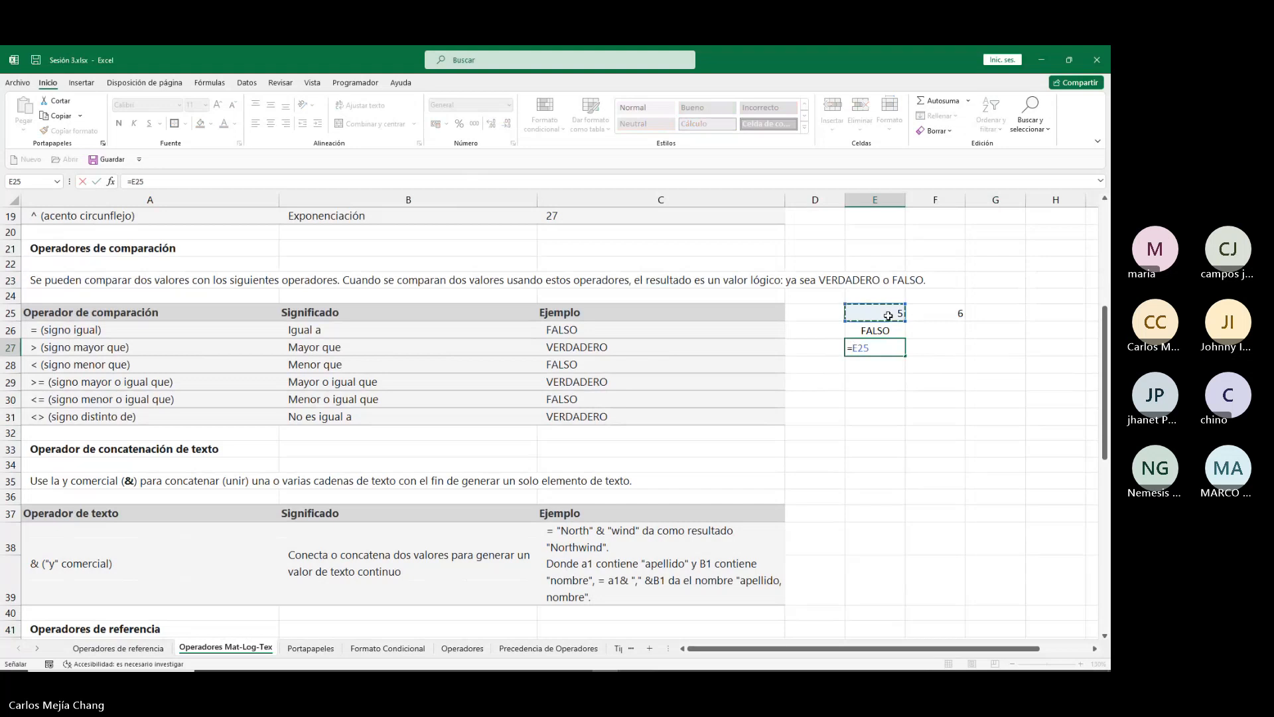
pyautogui.write('>')
pyautogui.click(956, 312)
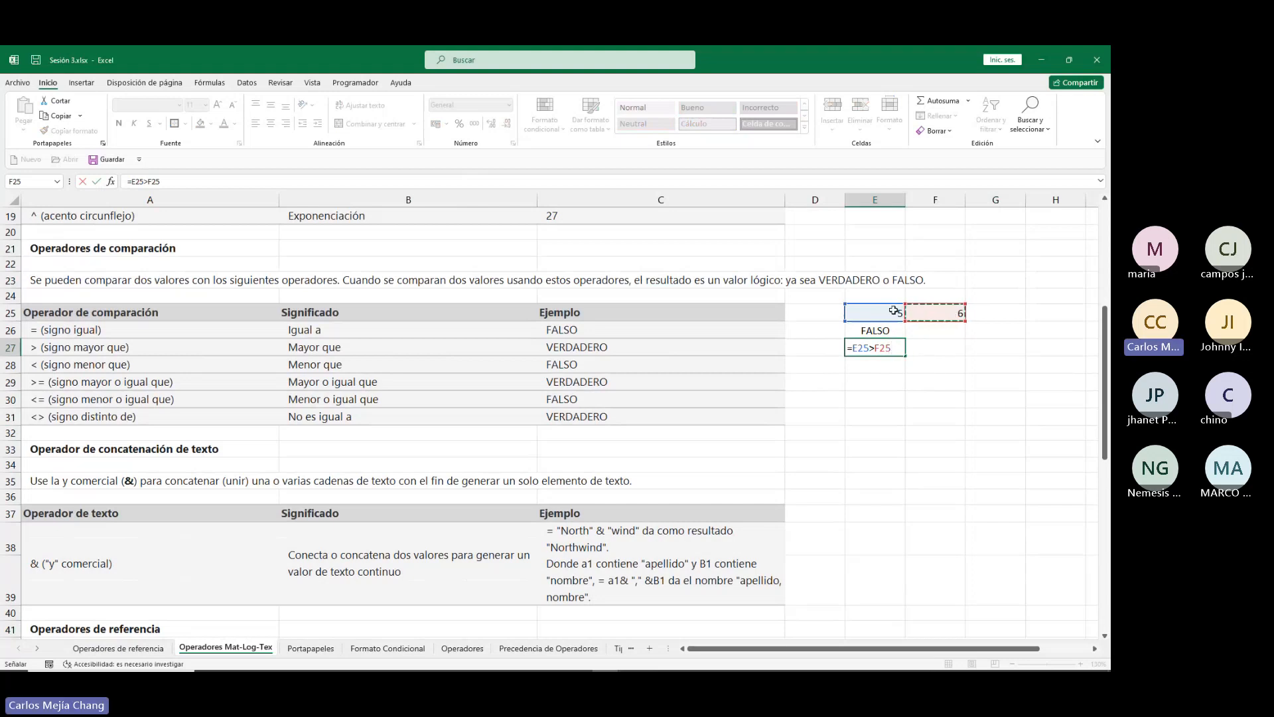
pyautogui.press('Return')
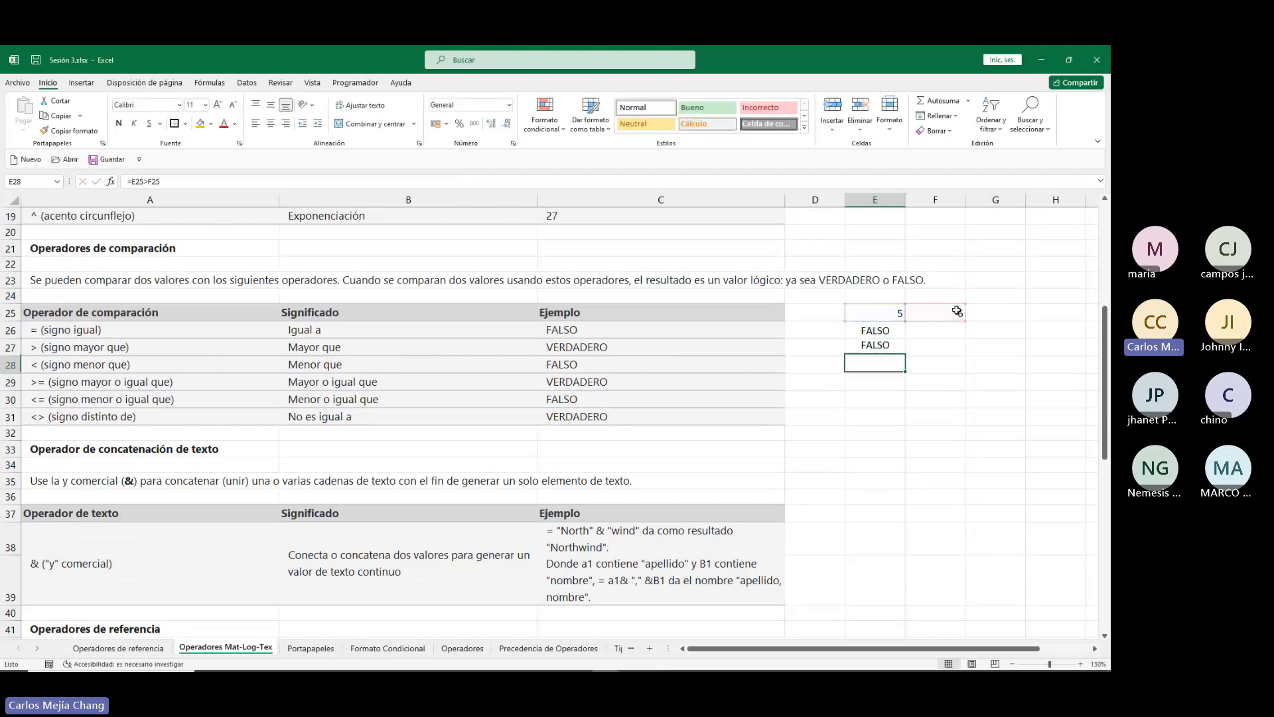
# Set cell E25 to 7 to test the greater-than formula with a larger first number.
pyautogui.press('Up')
pyautogui.press('Up')
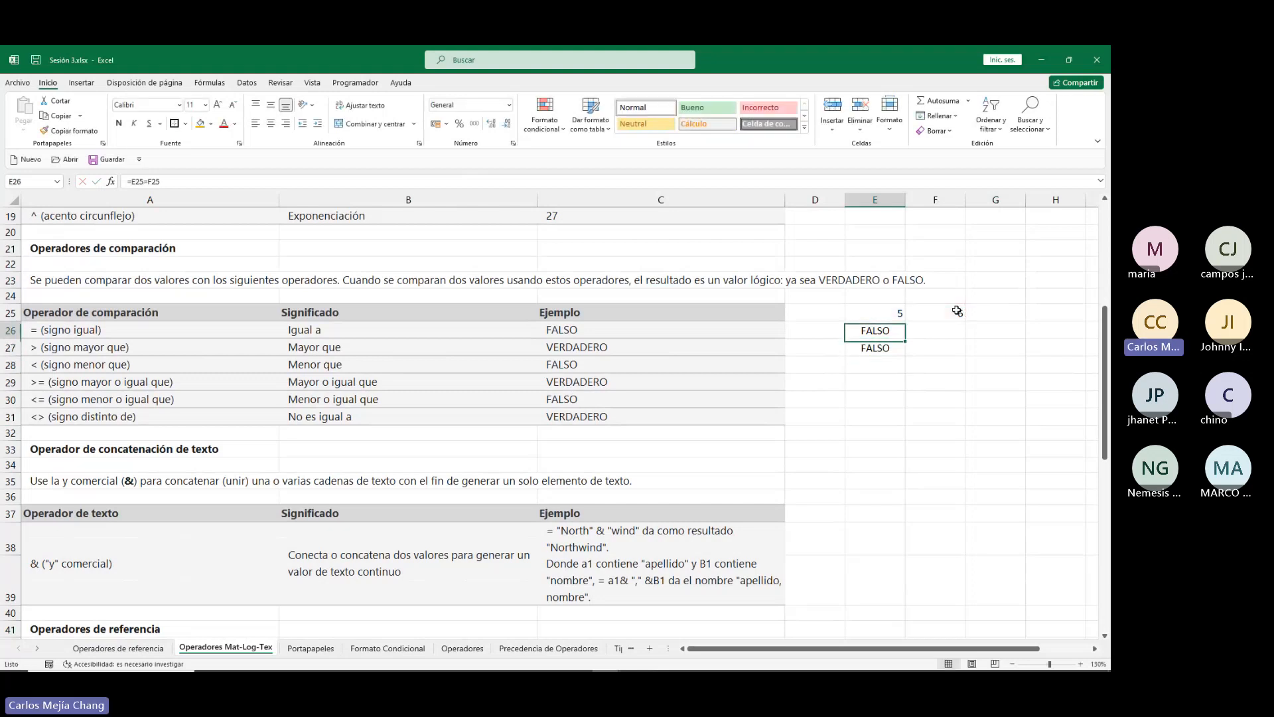
pyautogui.press('Up')
pyautogui.write('7')
pyautogui.press('Tab')
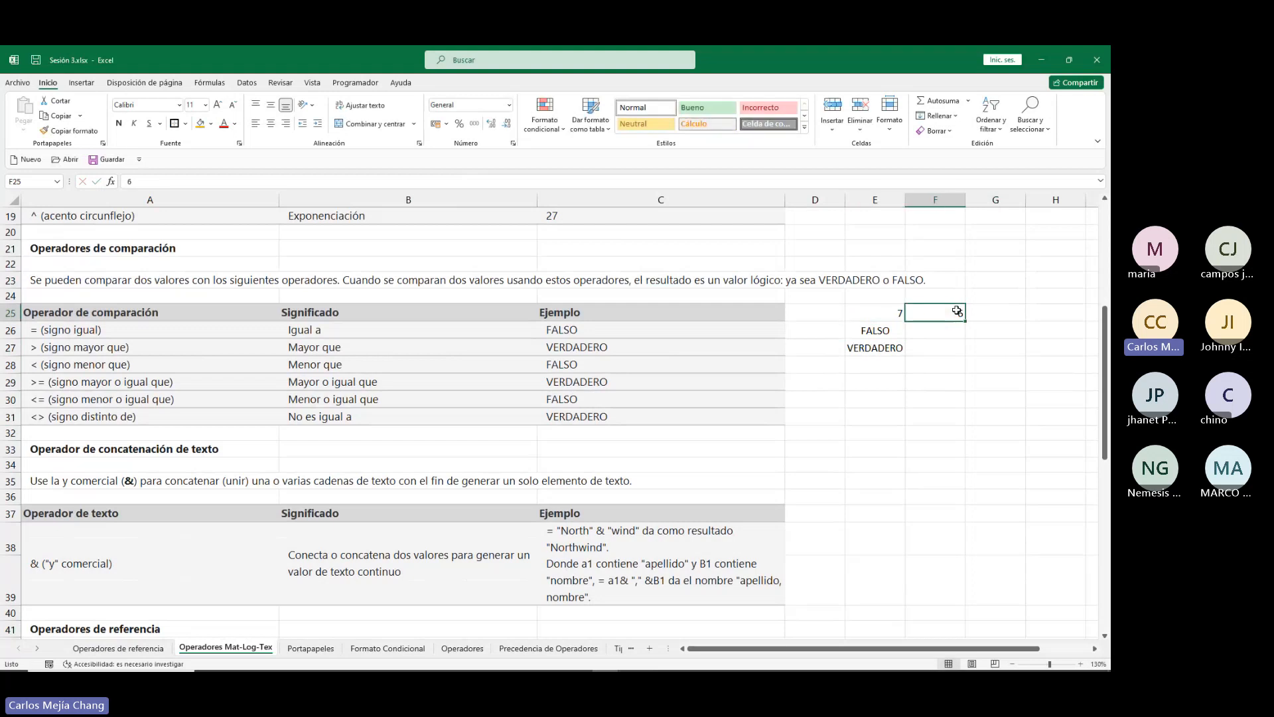
# Examine the number in E25 and the equality and greater-than comparisons in cells E26 and E27.
pyautogui.press('Down')
pyautogui.press('Down')
pyautogui.press('Left')
pyautogui.press('Up')
pyautogui.press('Up')
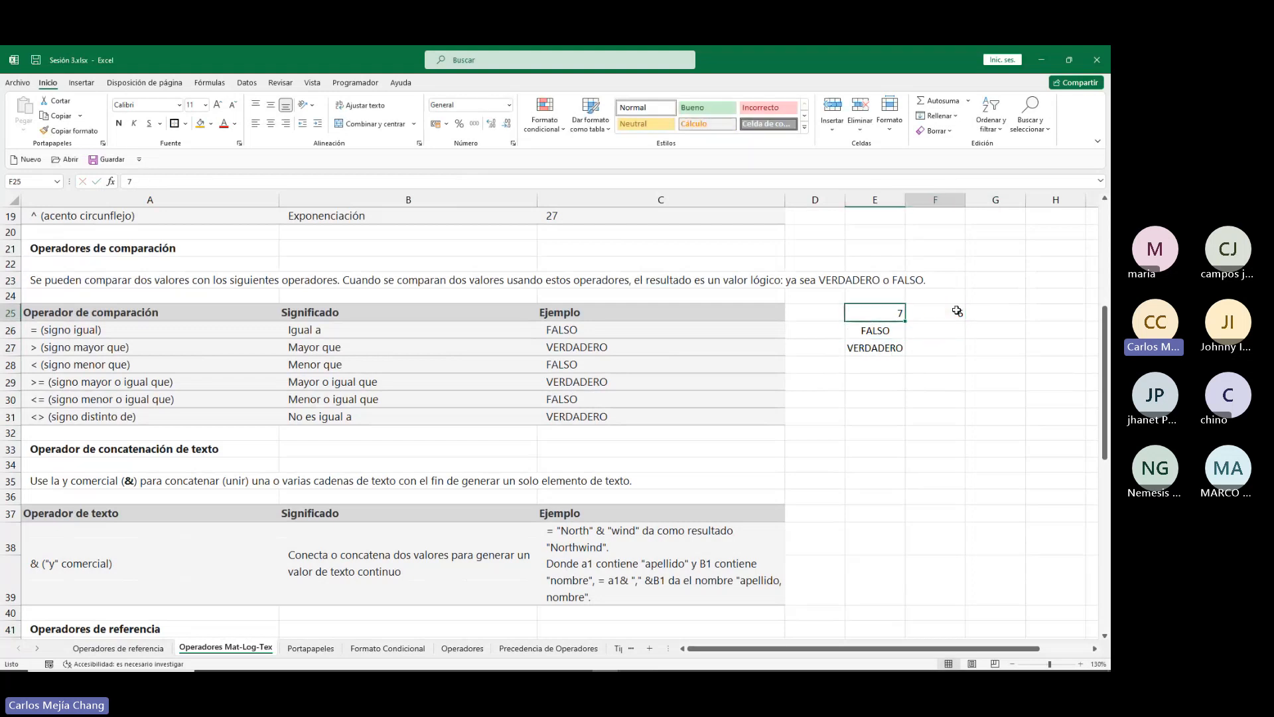
pyautogui.press('Down')
pyautogui.press('Right')
pyautogui.press('Down')
pyautogui.press('Left')
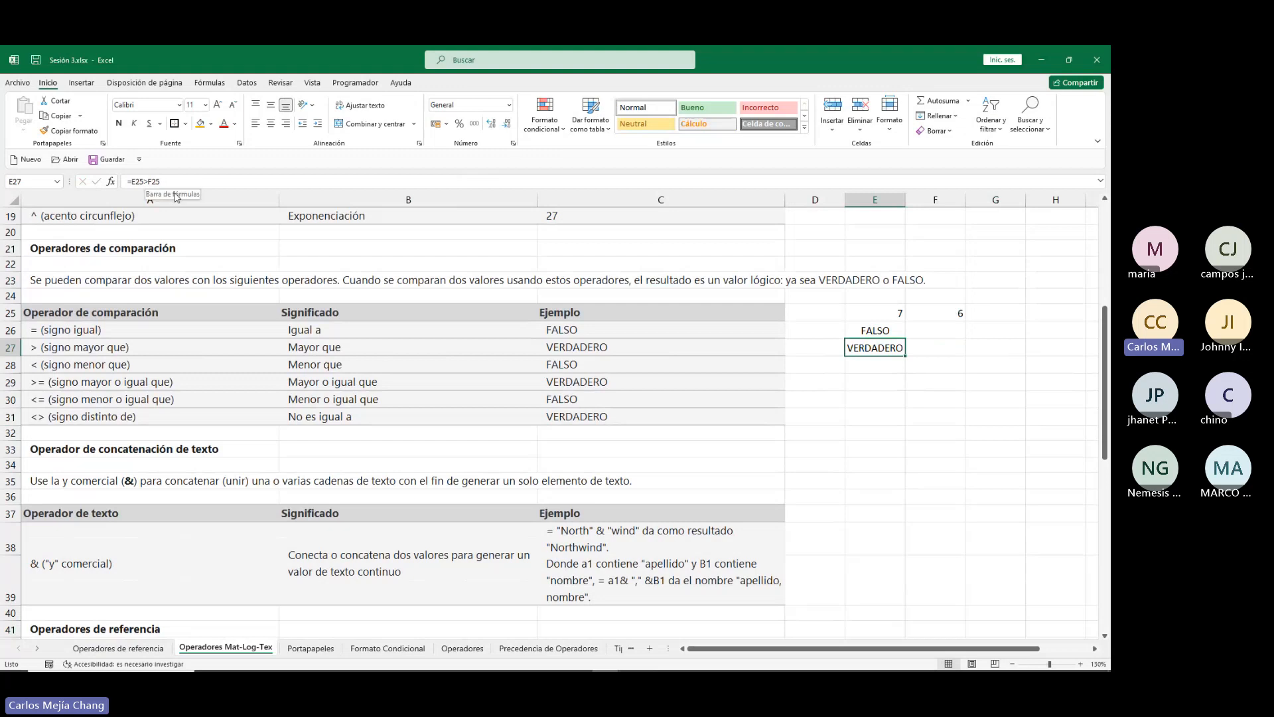
# Enter the formula =E25<F25 in cell E28 to demonstrate the less-than operator.
pyautogui.click(895, 363)
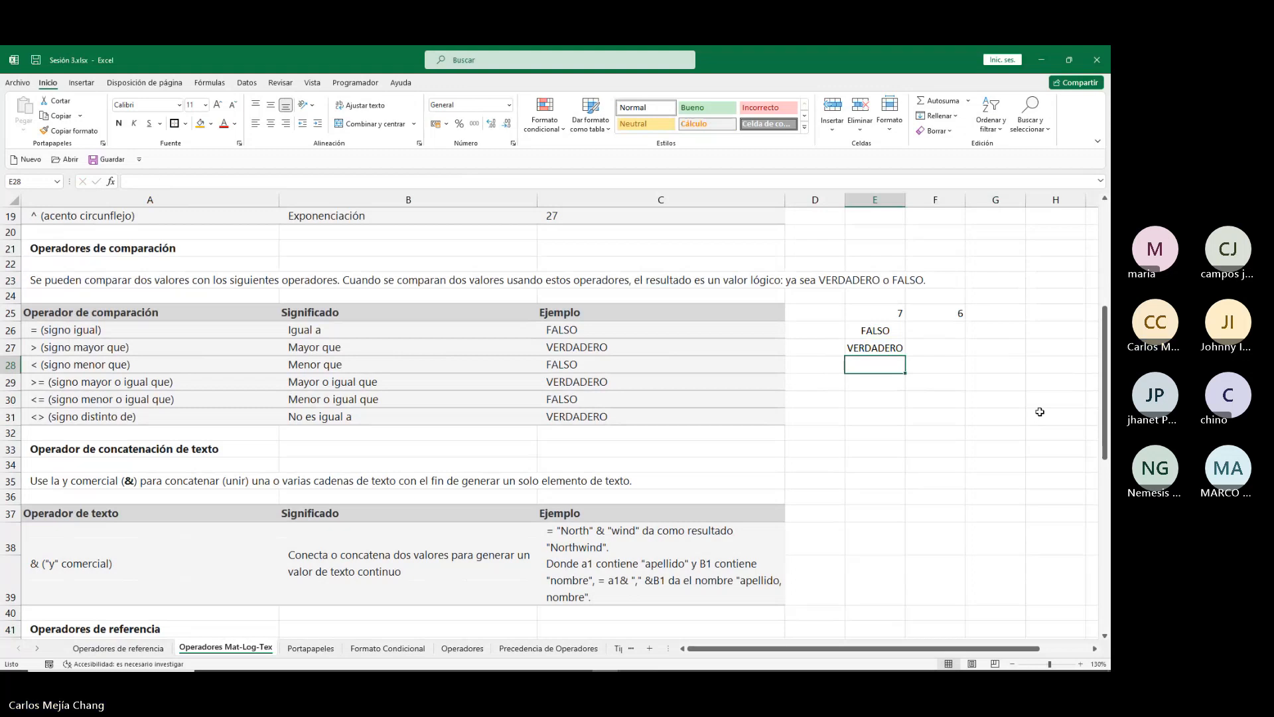
pyautogui.write('=')
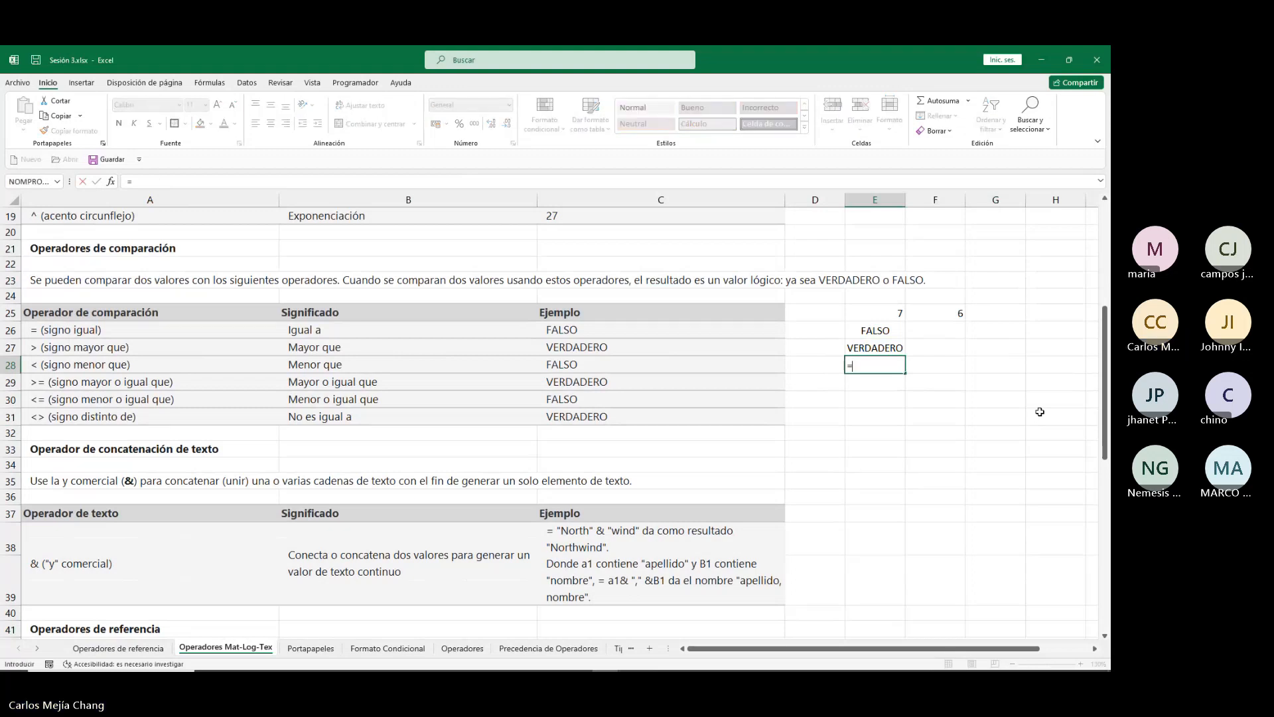
pyautogui.click(872, 317)
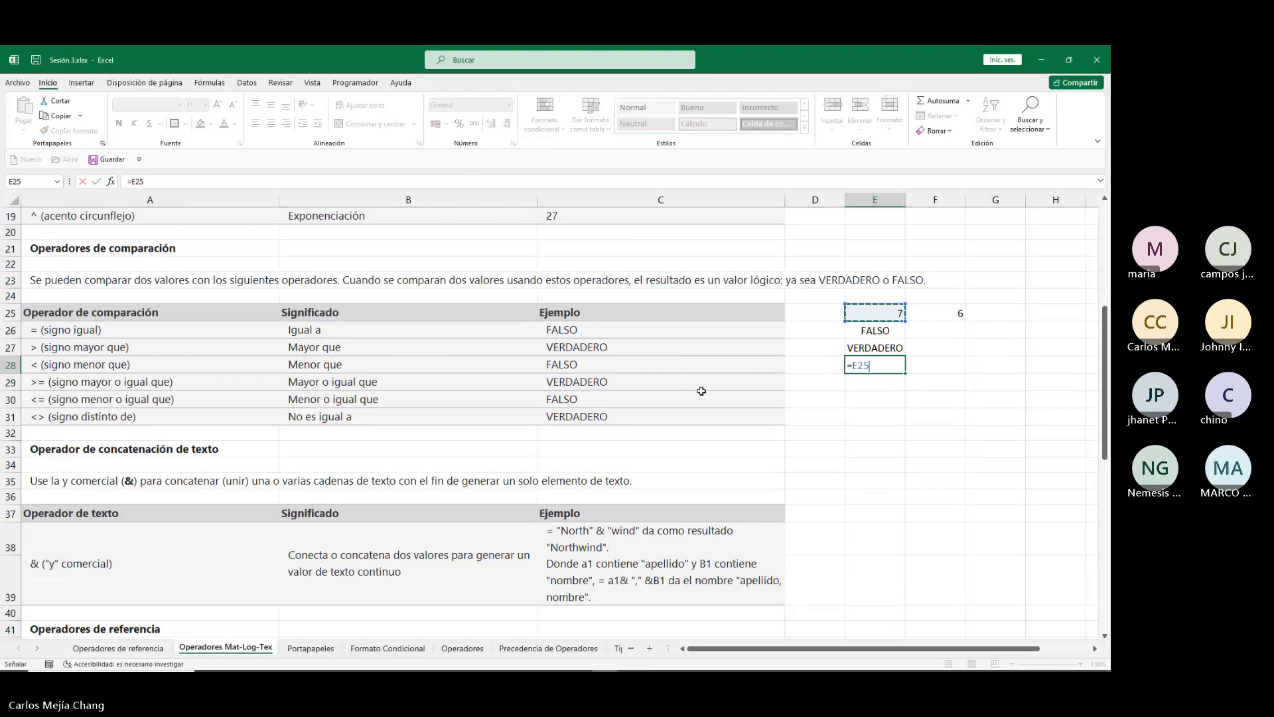
pyautogui.write('<')
pyautogui.click(949, 317)
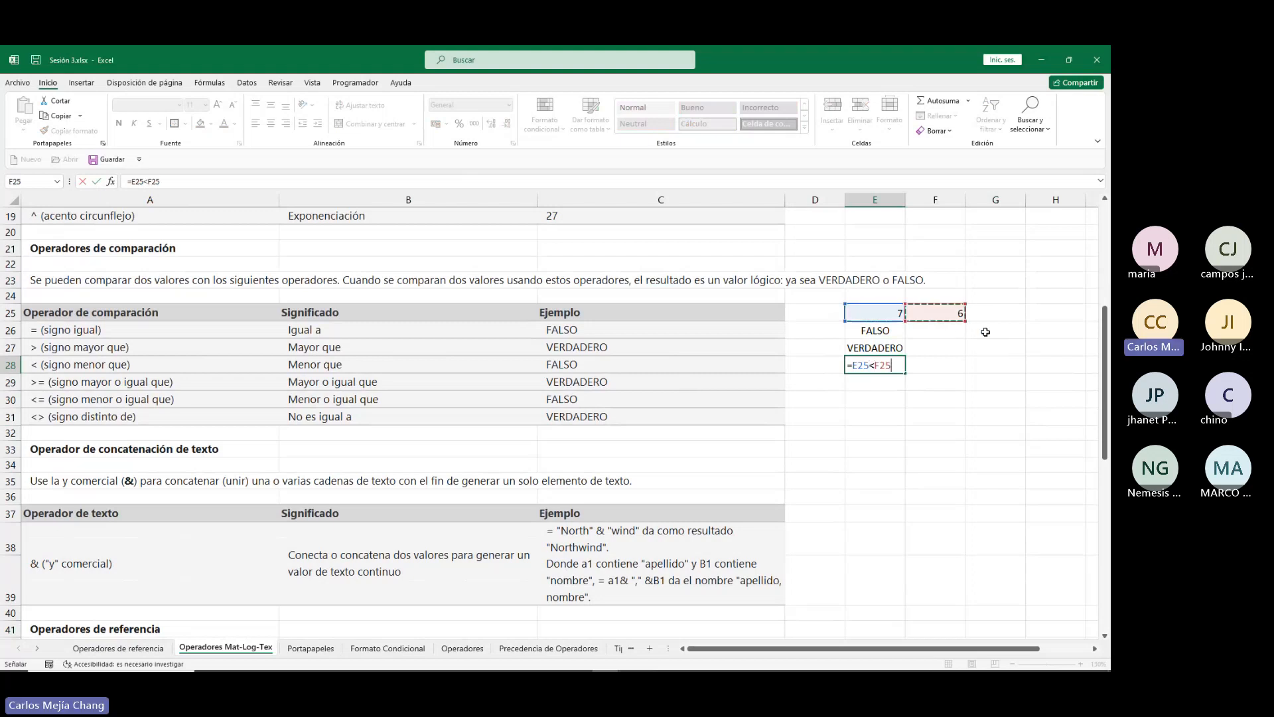
pyautogui.hotkey('ctrl', 'Return')
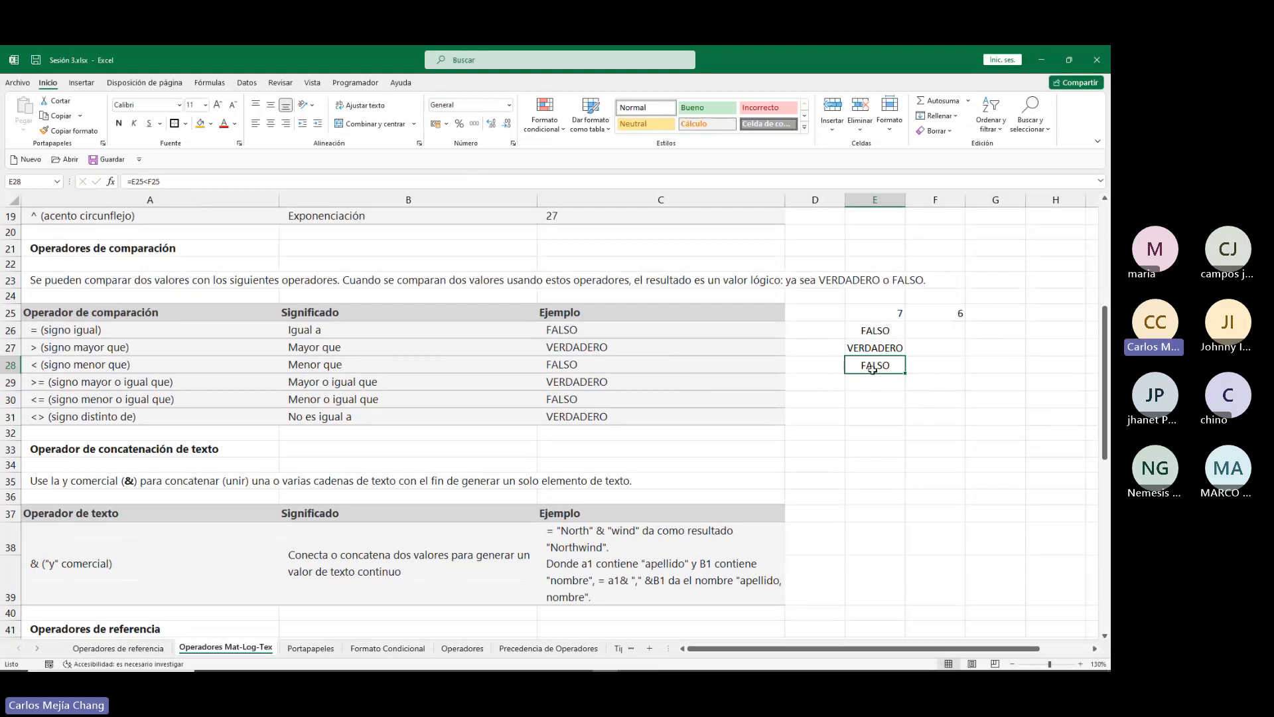
# Set cell F25 to 8 and compare the greater-than and less-than results in cells E27 and E28.
pyautogui.click(945, 311)
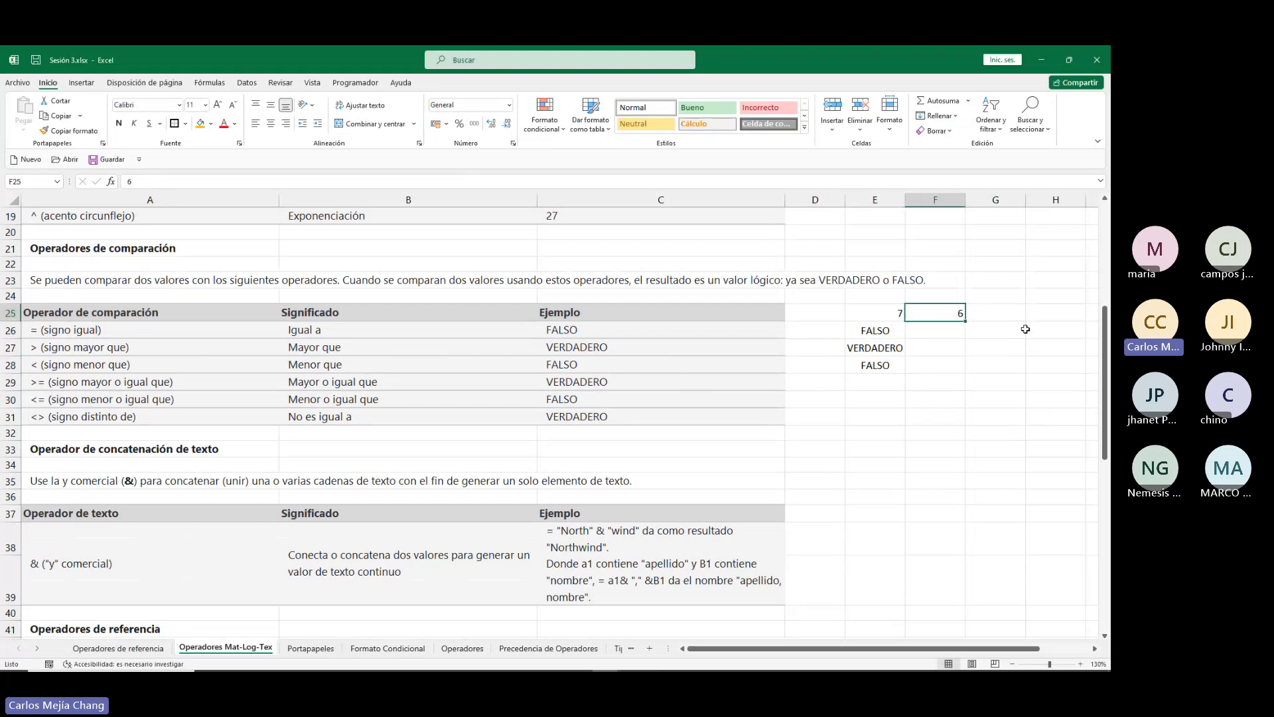
pyautogui.write('8')
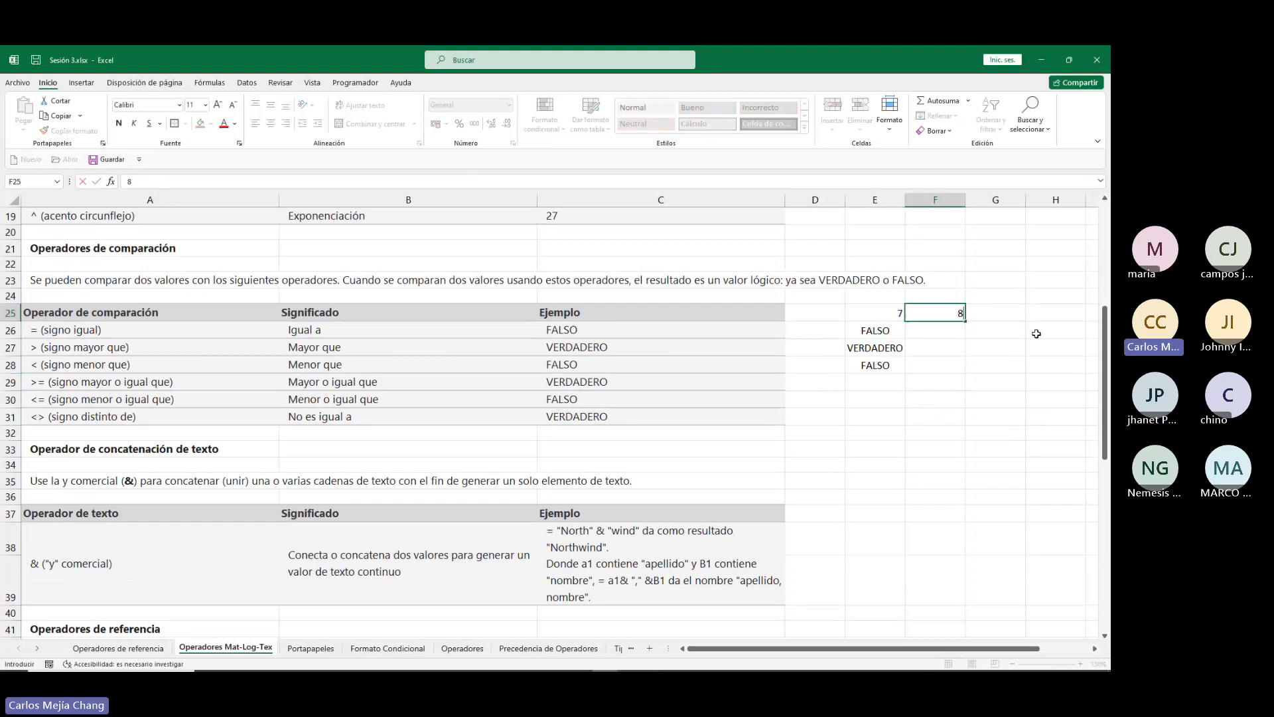
pyautogui.press('Return')
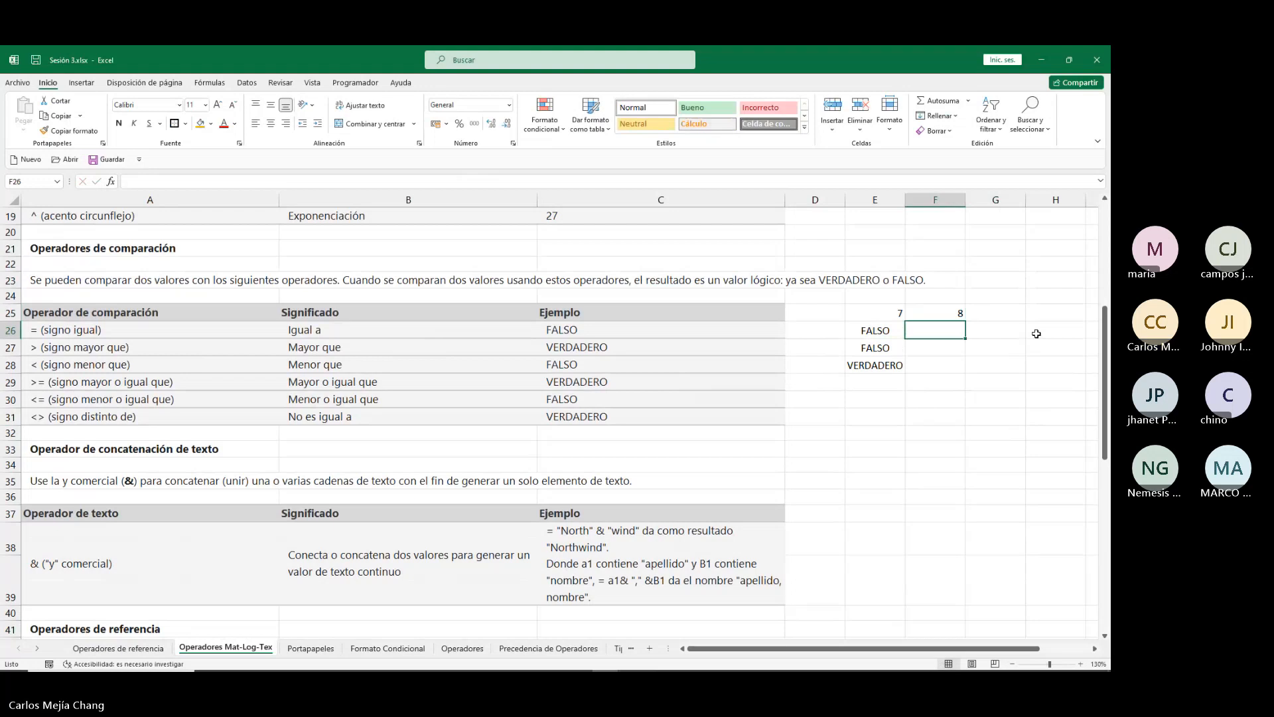
pyautogui.press('Down')
pyautogui.press('Left')
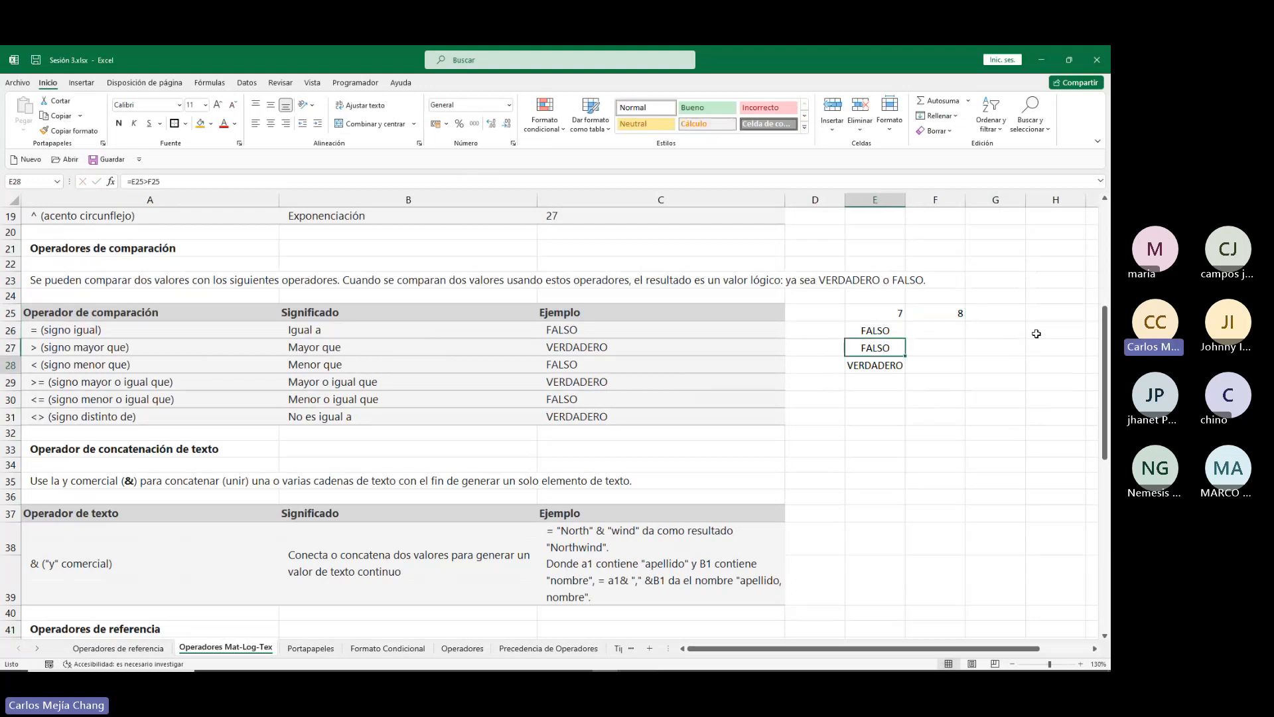
pyautogui.press('Down')
pyautogui.press('Up')
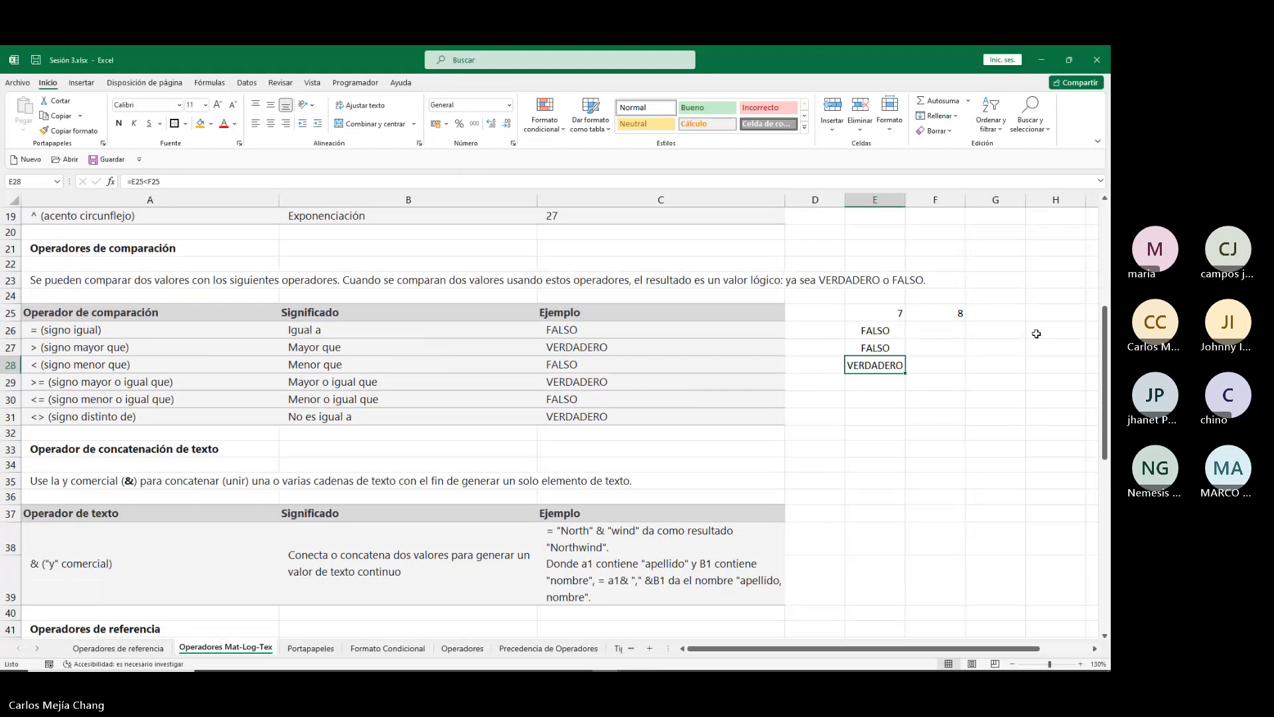
# Enter the formula =E25>=F25 in cell E29 to demonstrate the greater-than-or-equal operator.
pyautogui.press('Down')
pyautogui.press('Down')
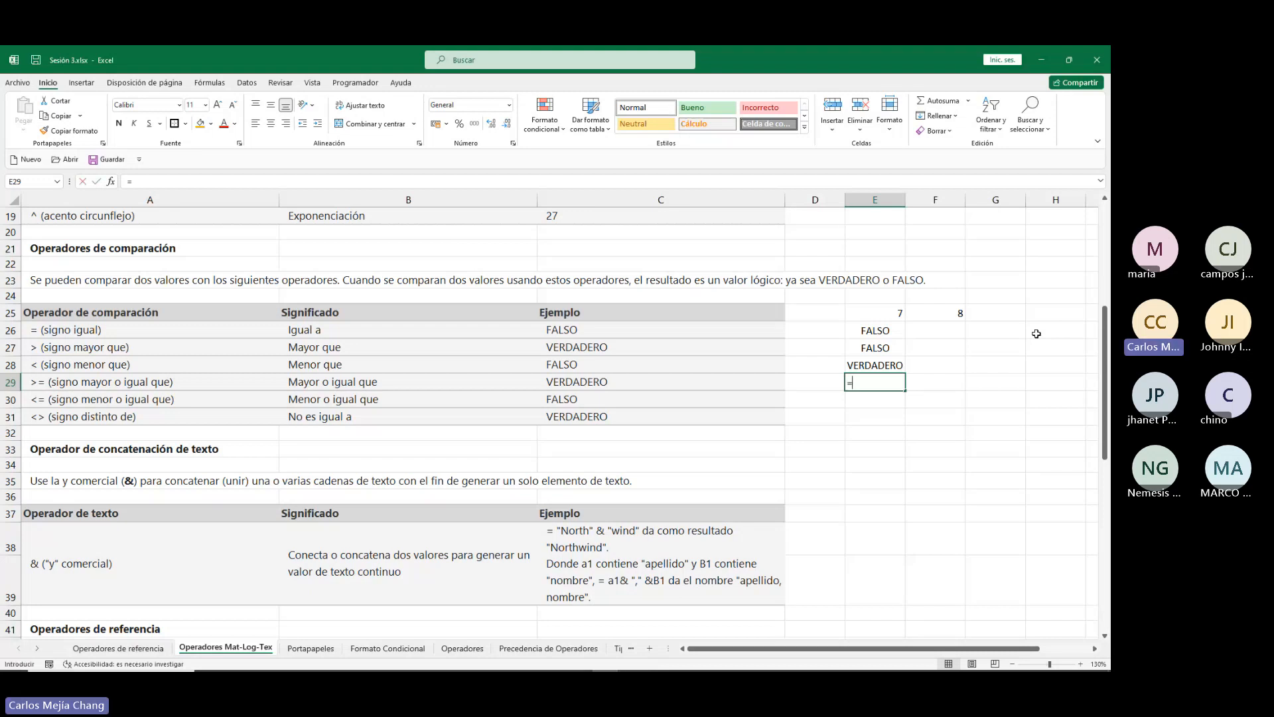
pyautogui.write('=')
pyautogui.press('Up')
pyautogui.press('Up')
pyautogui.press('Up')
pyautogui.press('Up')
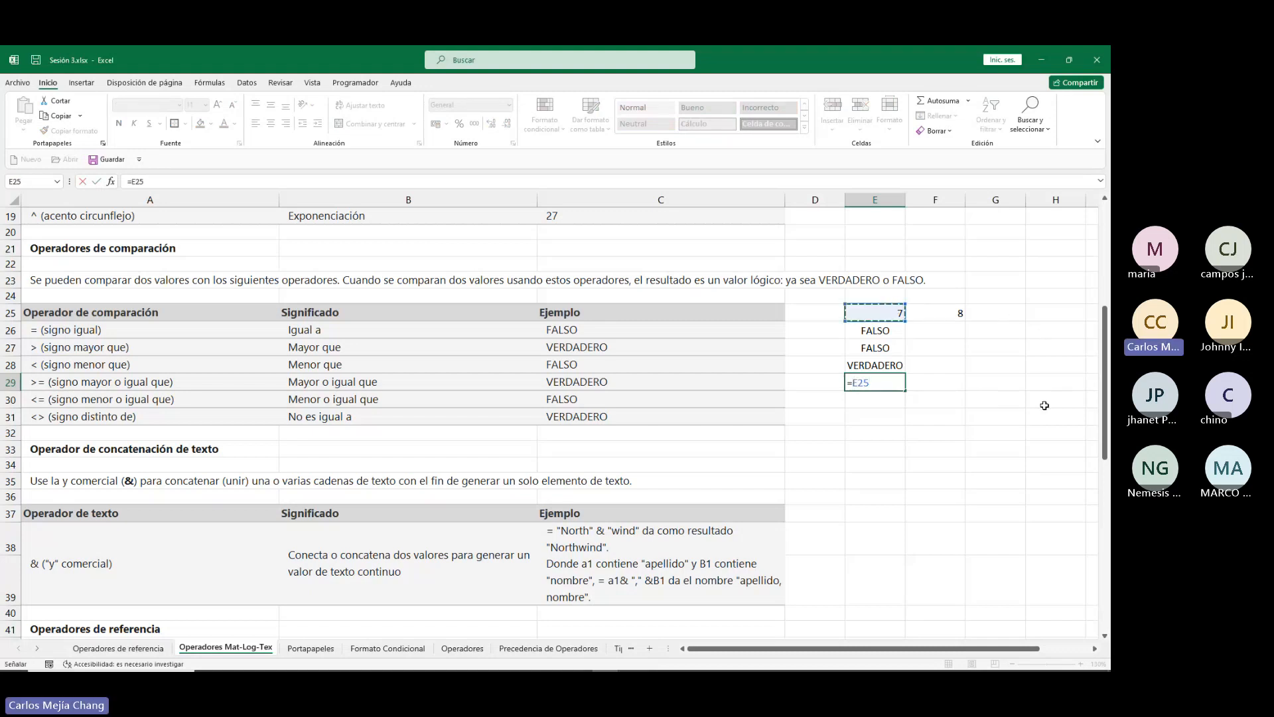
pyautogui.write('>=')
pyautogui.click(958, 307)
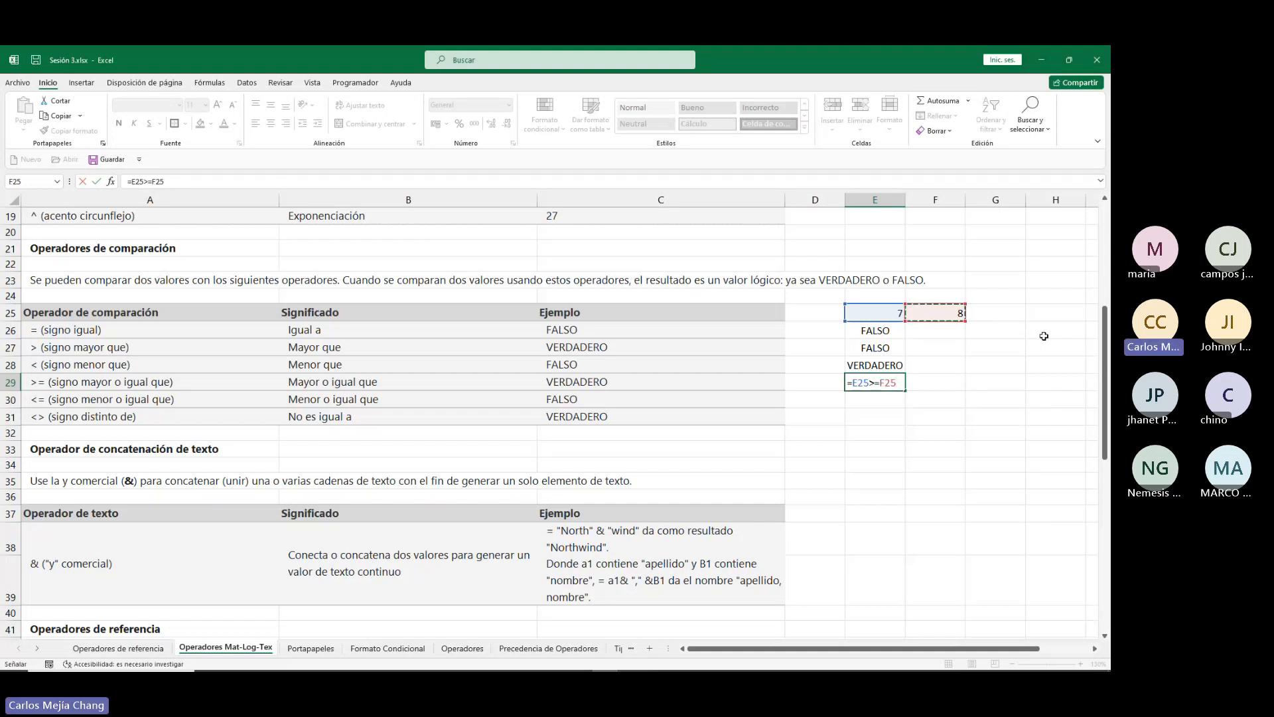
pyautogui.press('Return')
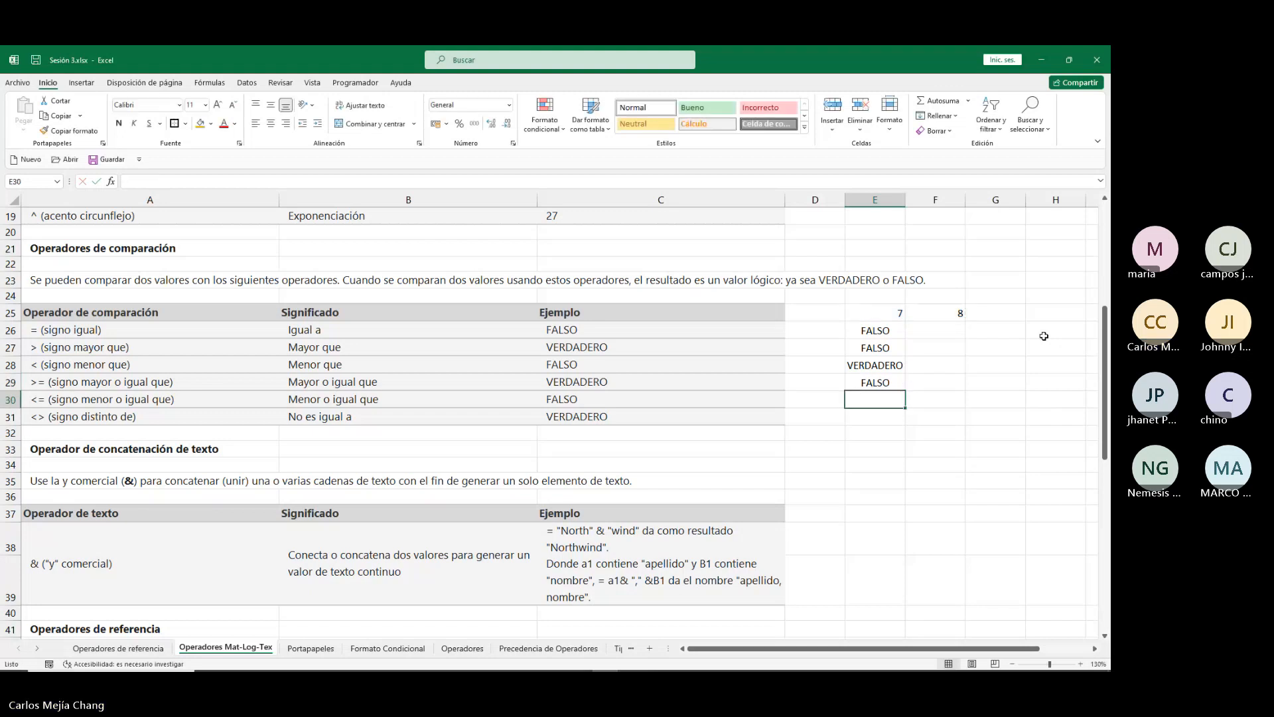
# Set cell E25 to 8 to test equal numbers, and review the comparison results in cells E26 to E29.
pyautogui.press('Up')
pyautogui.press('Up')
pyautogui.press('Up')
pyautogui.press('Up')
pyautogui.press('Up')
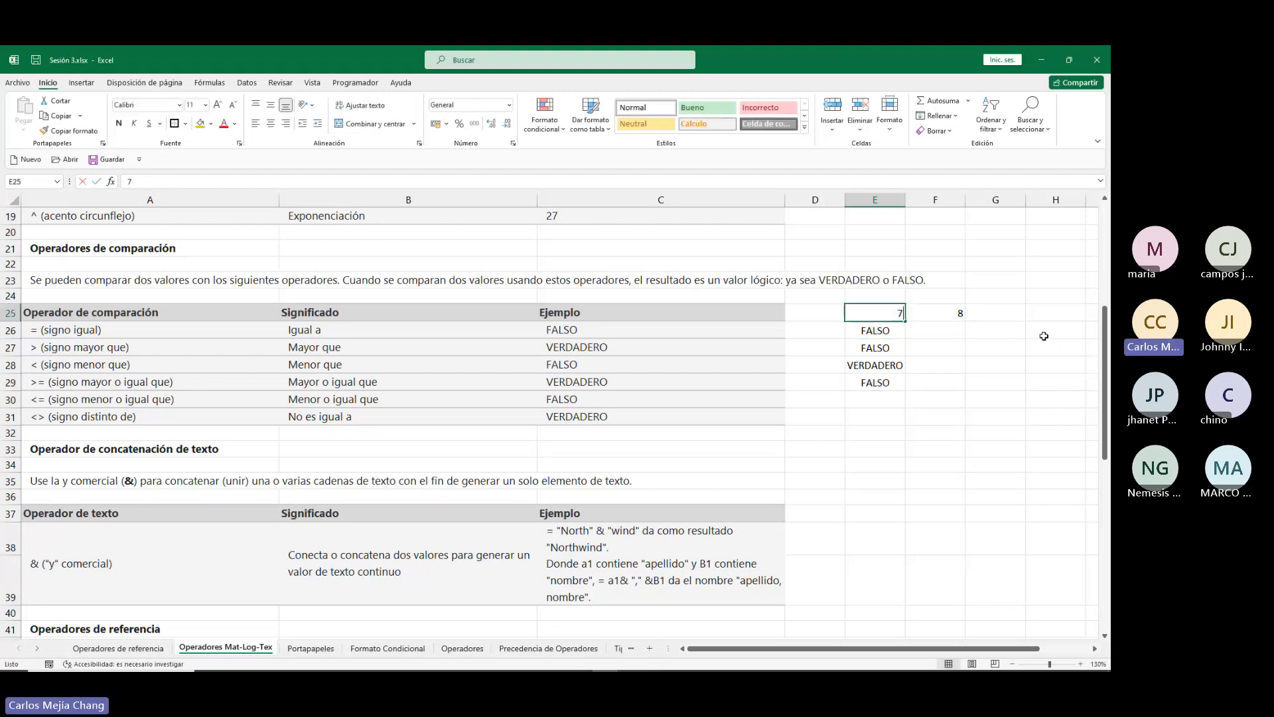
pyautogui.write('8')
pyautogui.press('Return')
pyautogui.press('Down')
pyautogui.press('Down')
pyautogui.press('Down')
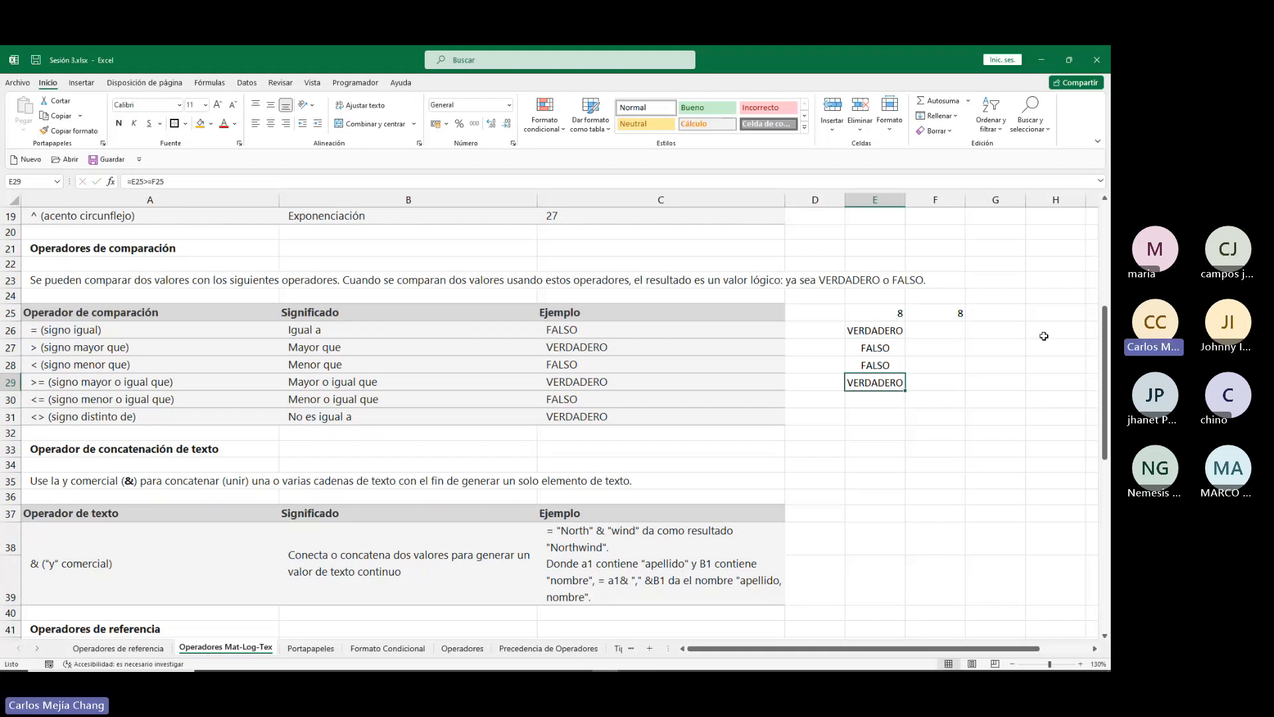
pyautogui.press('Up')
pyautogui.press('Up')
pyautogui.press('Up')
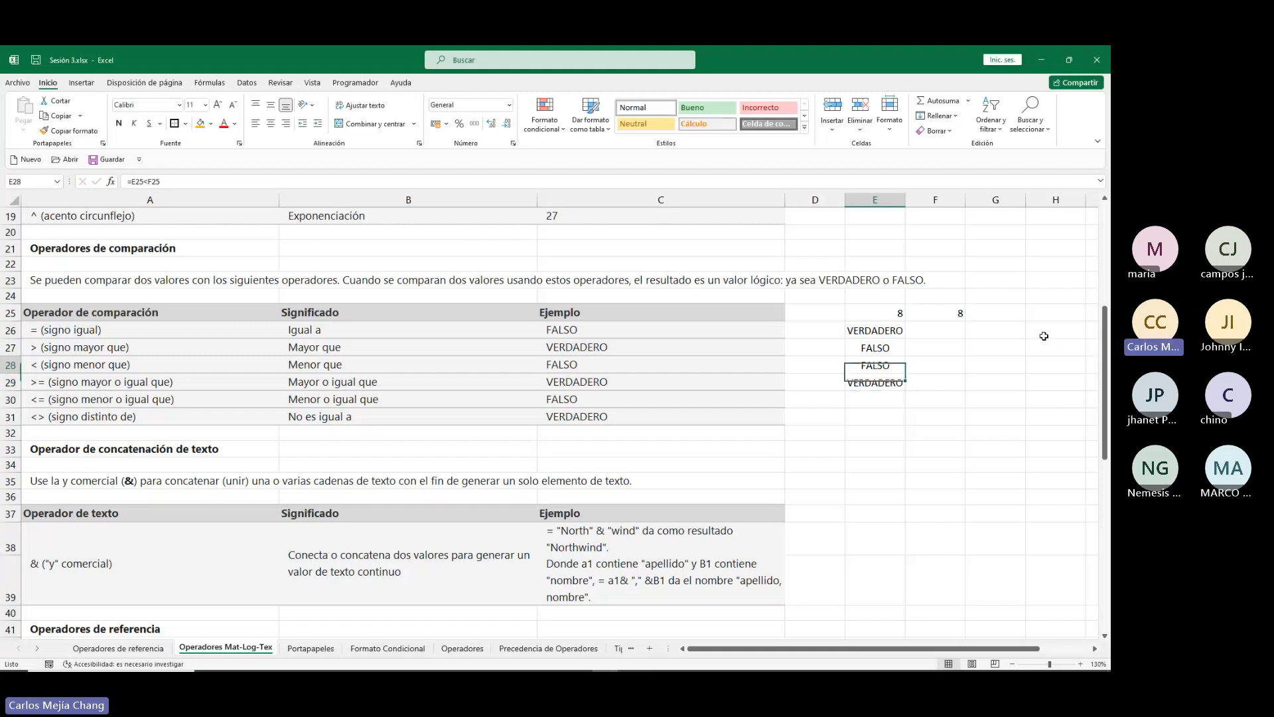
# Enter the formula =E25<=F25 in cell E30 to demonstrate the less-than-or-equal operator.
pyautogui.press('Down')
pyautogui.press('Down')
pyautogui.press('Down')
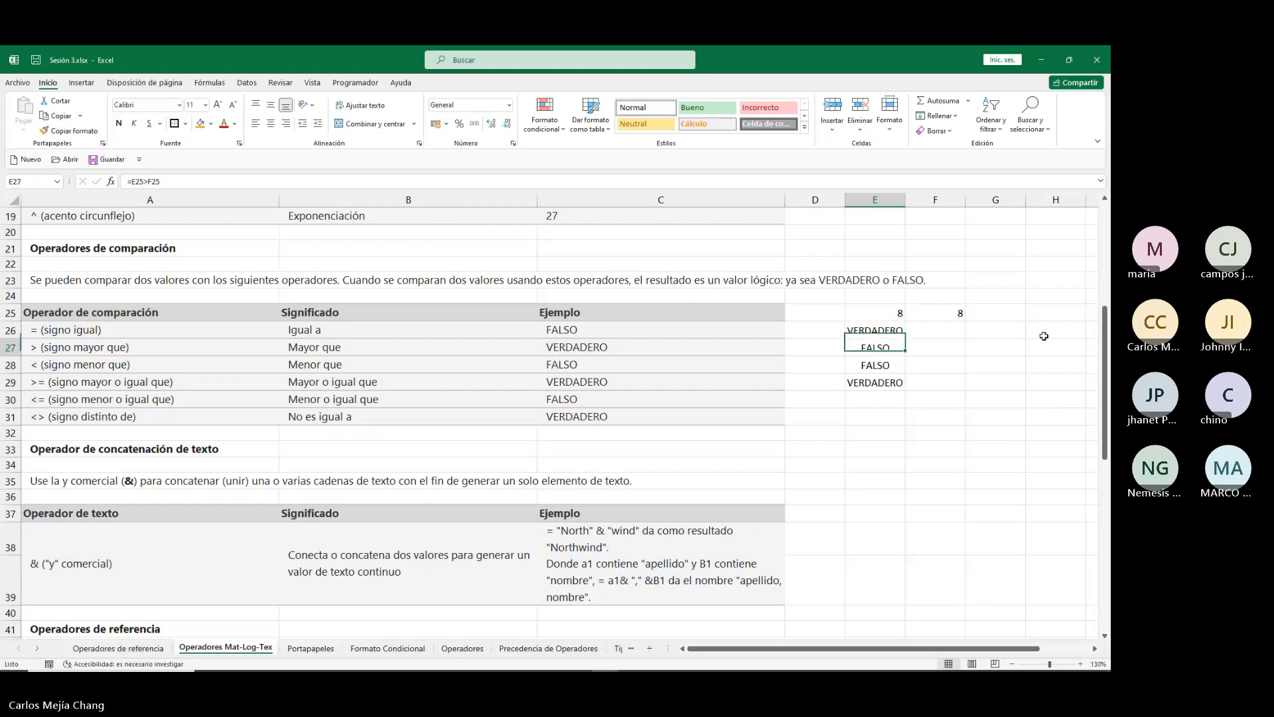
pyautogui.press('Down')
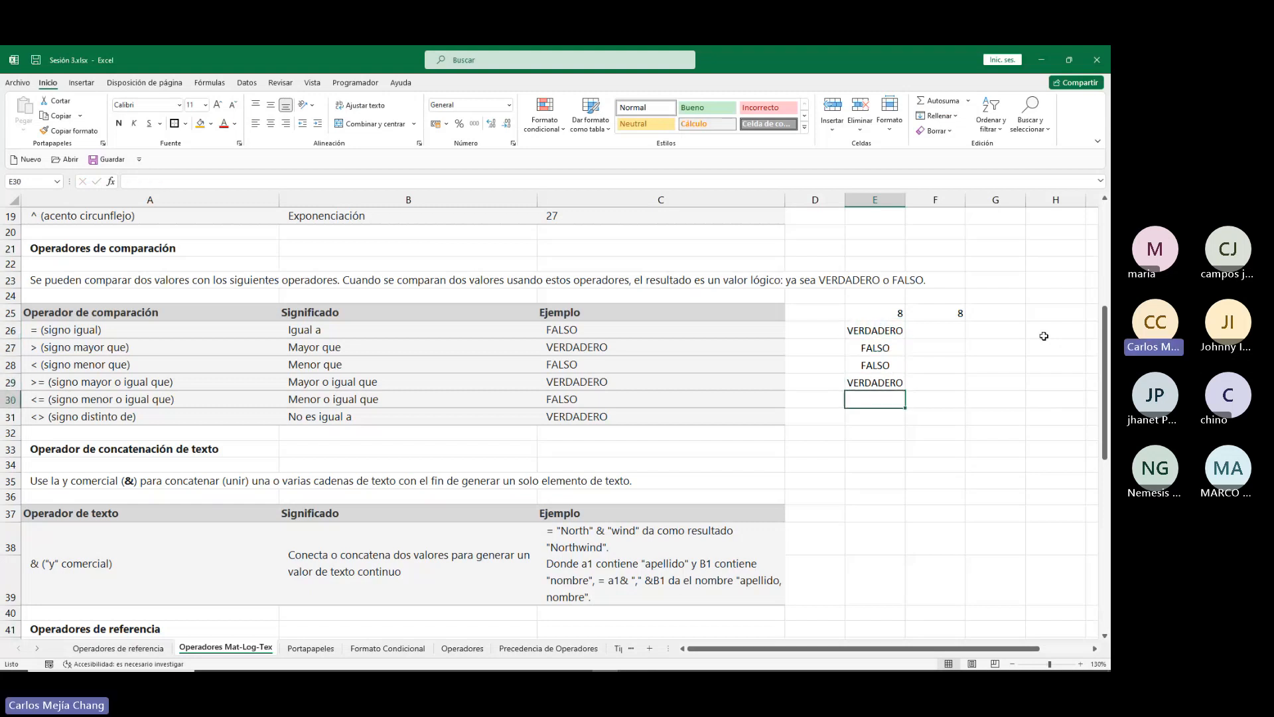
pyautogui.write('=')
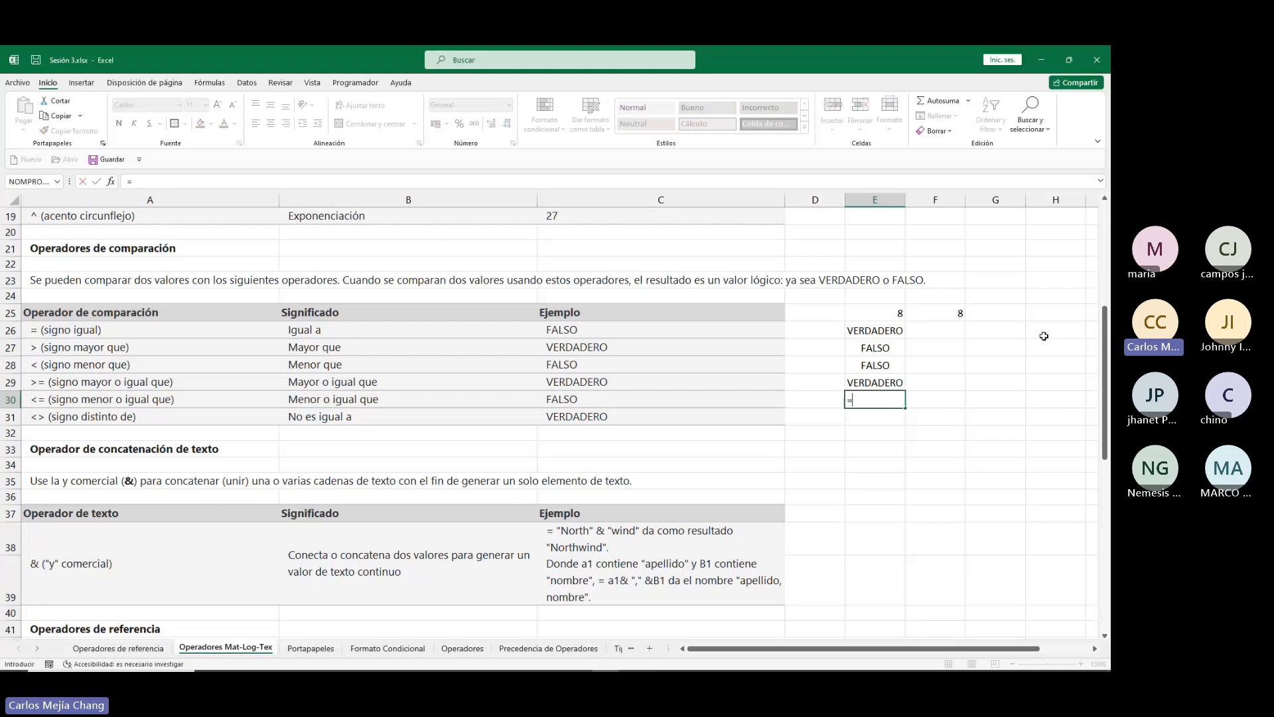
pyautogui.click(886, 313)
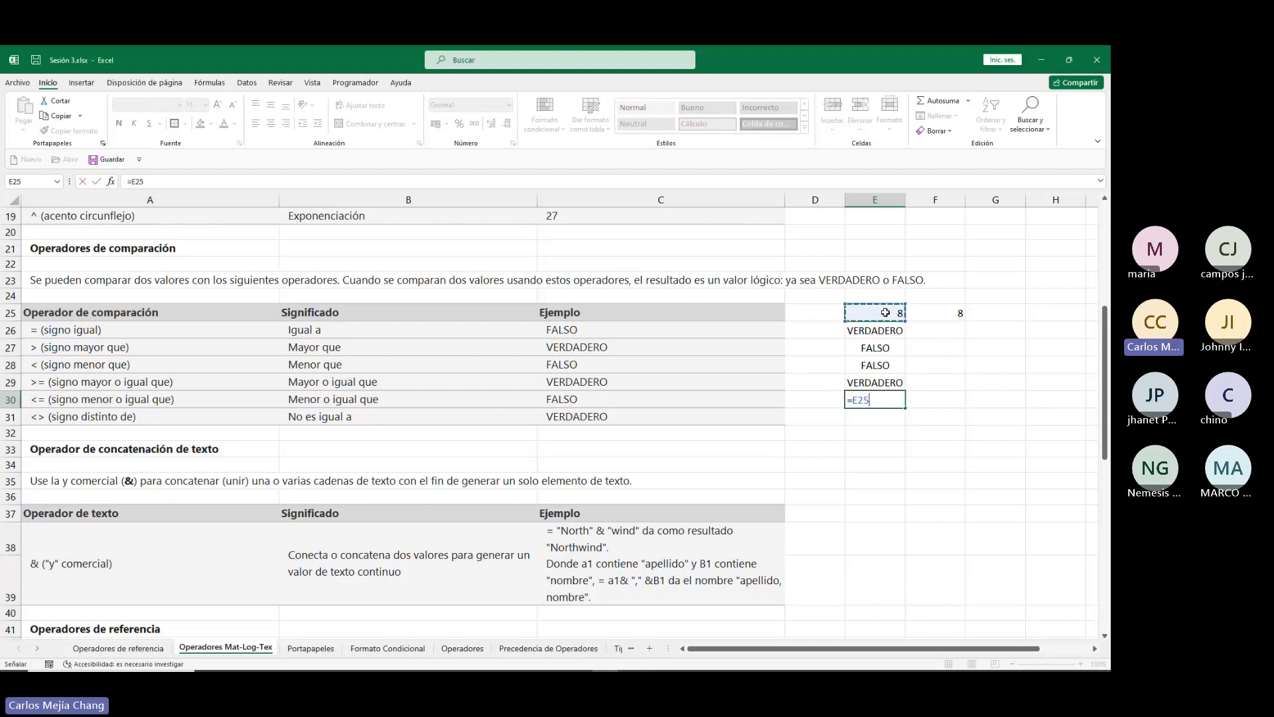
pyautogui.write('<=')
pyautogui.click(935, 316)
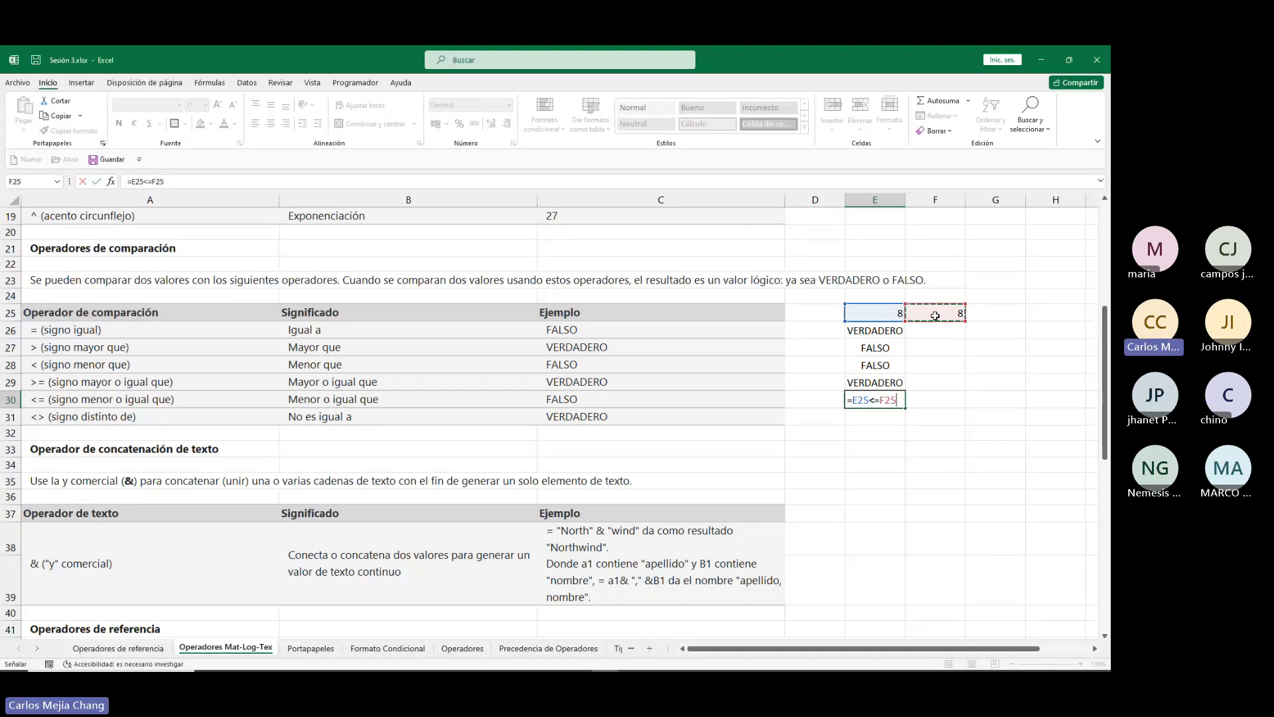
pyautogui.press('Return')
# Set cell E25 to 7 to test the less-than-or-equal formula in E30 with a smaller first number.
pyautogui.press('Up')
pyautogui.press('Up')
pyautogui.press('Up')
pyautogui.press('Up')
pyautogui.press('Up')
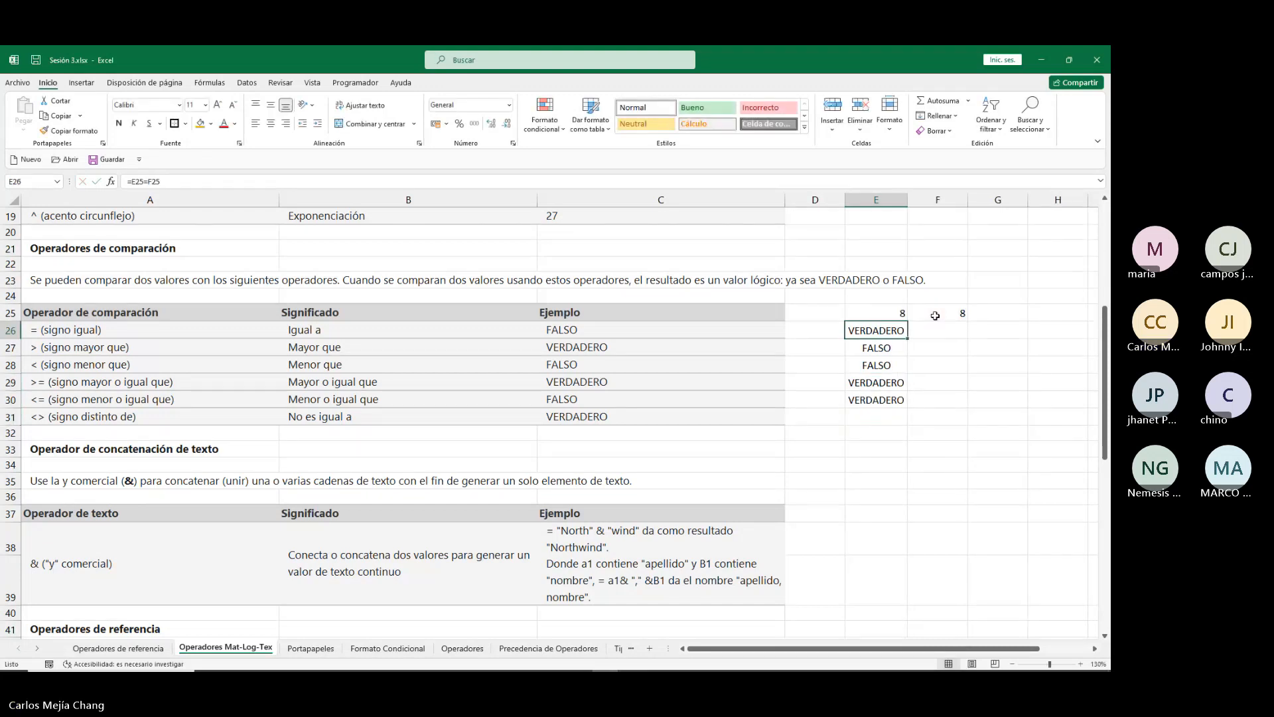
pyautogui.press('Up')
pyautogui.write('7')
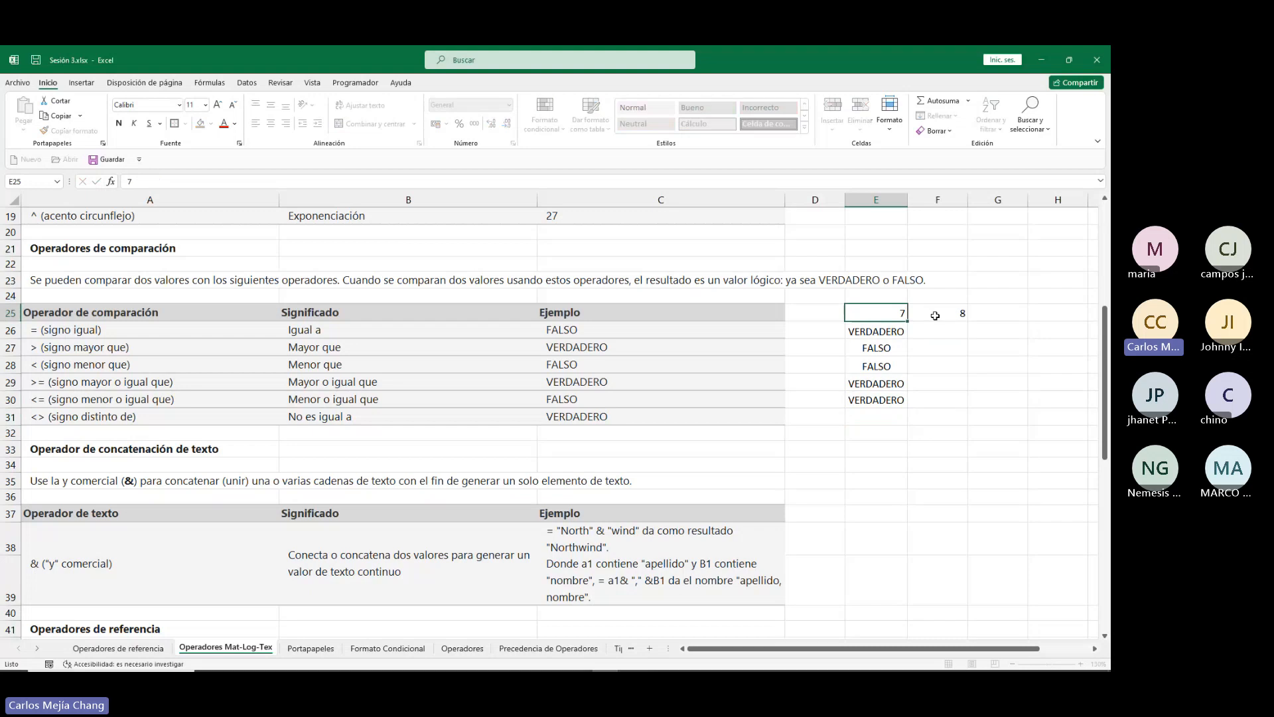
pyautogui.press('Return')
pyautogui.press('Down')
pyautogui.press('Down')
pyautogui.press('Down')
pyautogui.press('Down')
pyautogui.press('Down')
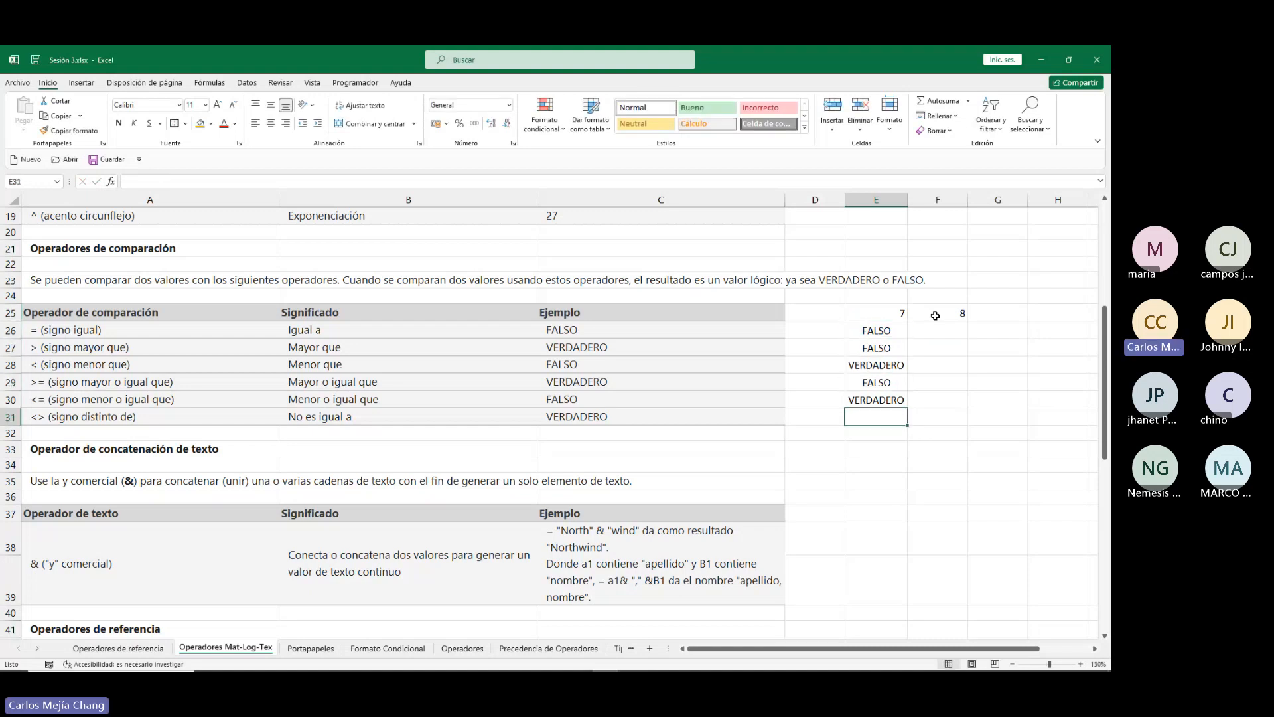
# Set cell E25 to 9 and check the less-than-or-equal formula in E30 with a larger first number.
pyautogui.press('Up')
pyautogui.press('Up')
pyautogui.press('Up')
pyautogui.press('Up')
pyautogui.press('Up')
pyautogui.press('Up')
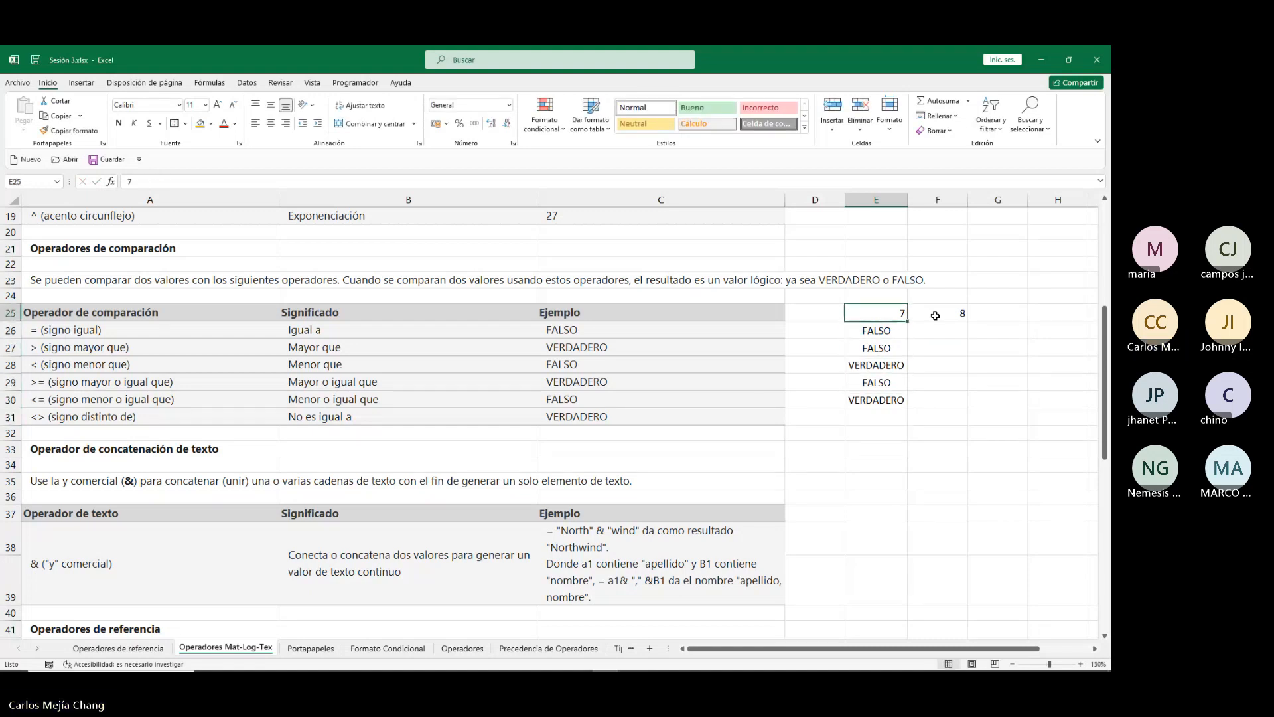
pyautogui.write('9')
pyautogui.press('Return')
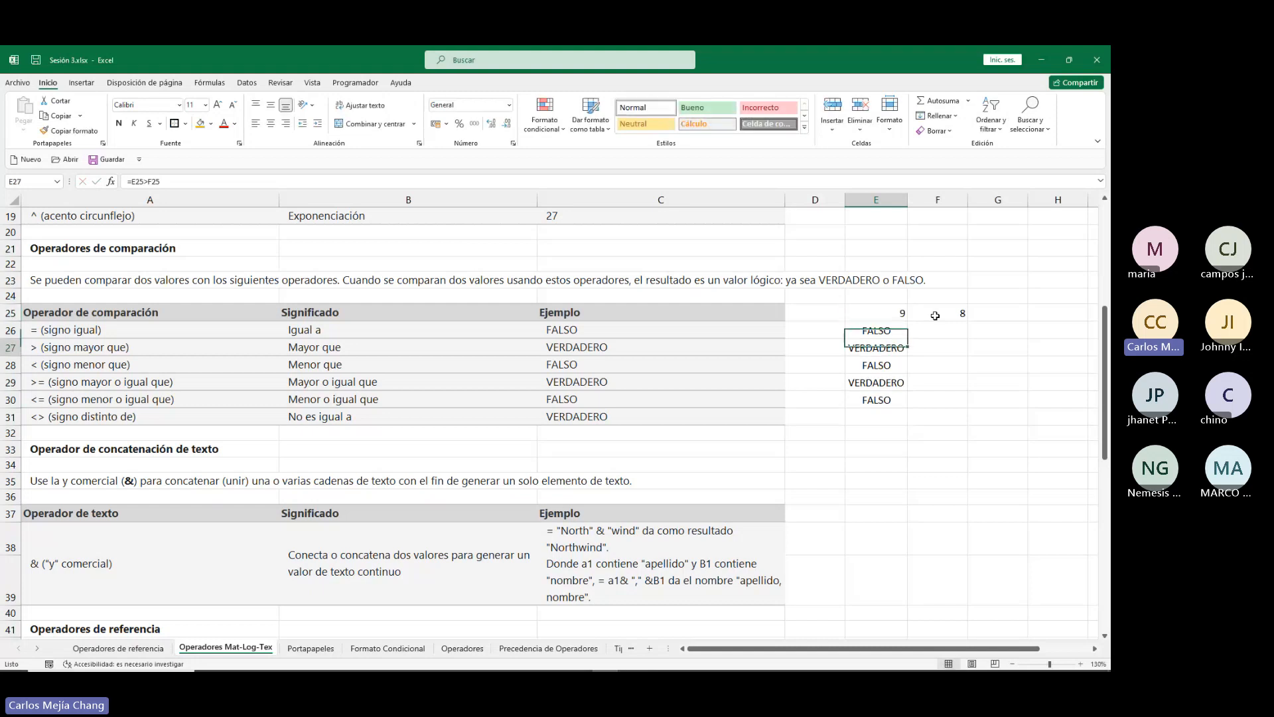
pyautogui.press('Down')
pyautogui.press('Down')
pyautogui.press('Down')
pyautogui.press('Down')
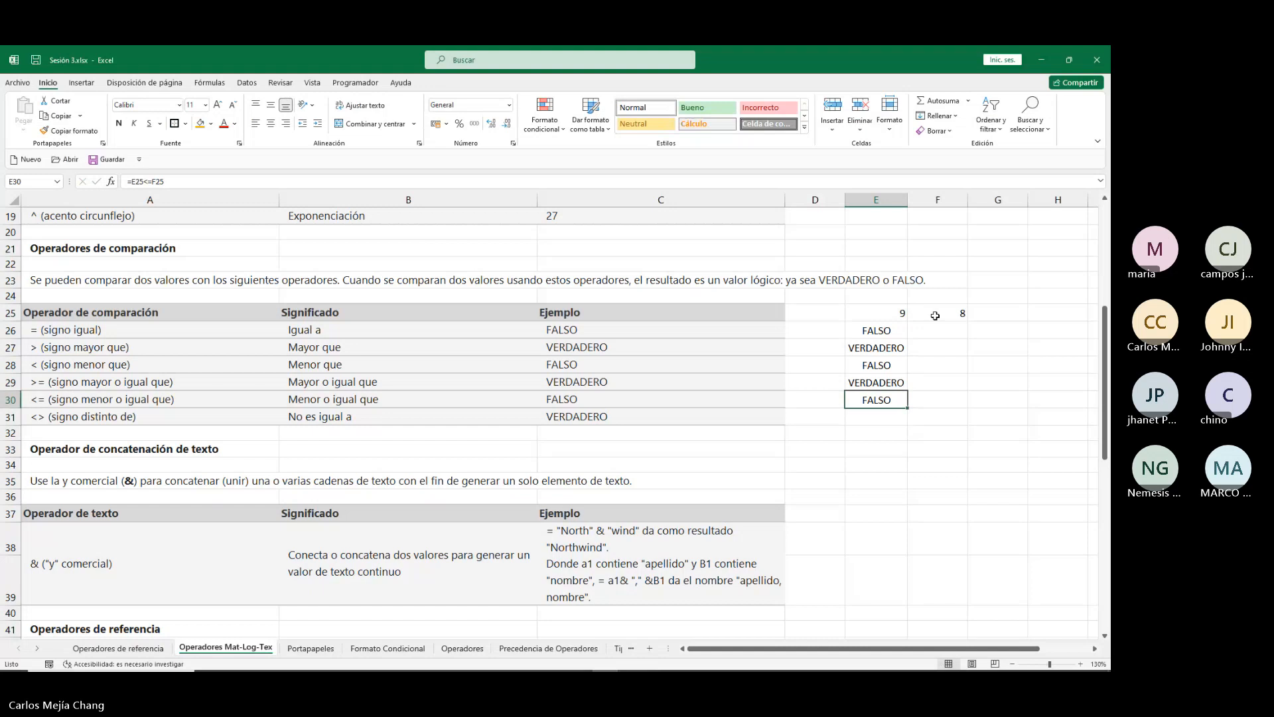
# Enter the formula =E25<>F25 in cell E31 to demonstrate the not-equal operator.
pyautogui.press('Down')
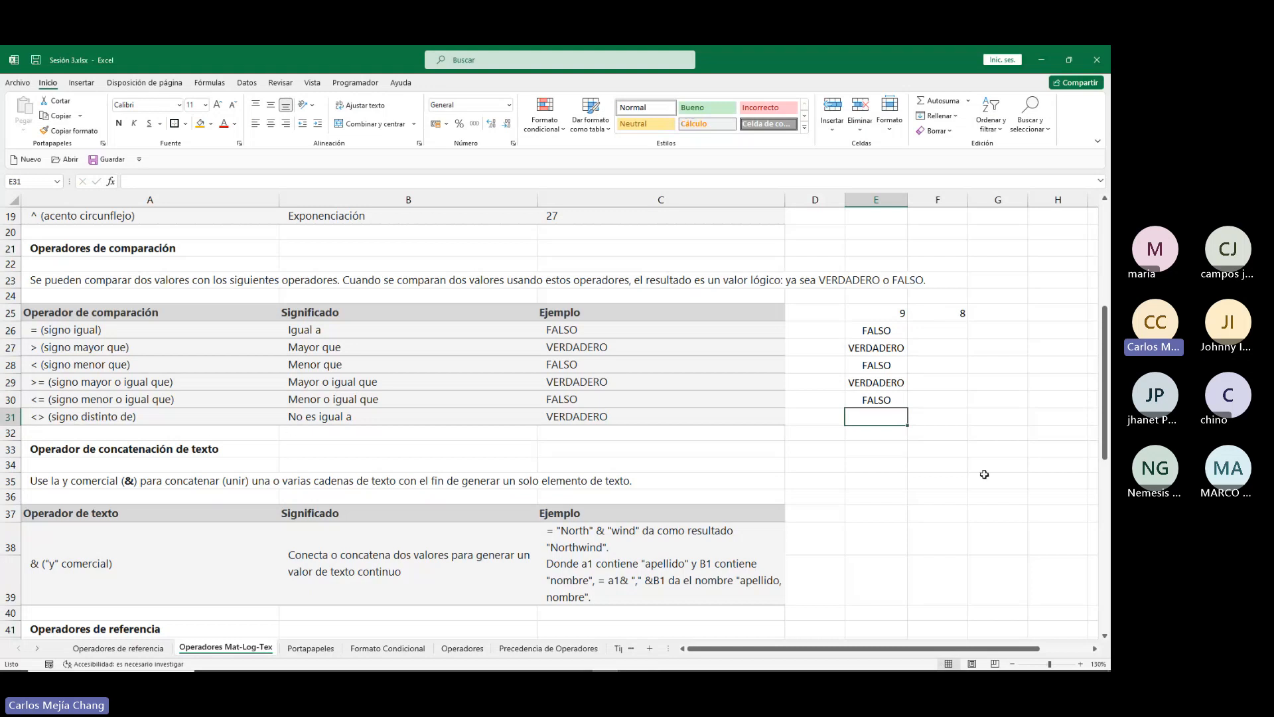
pyautogui.write('=')
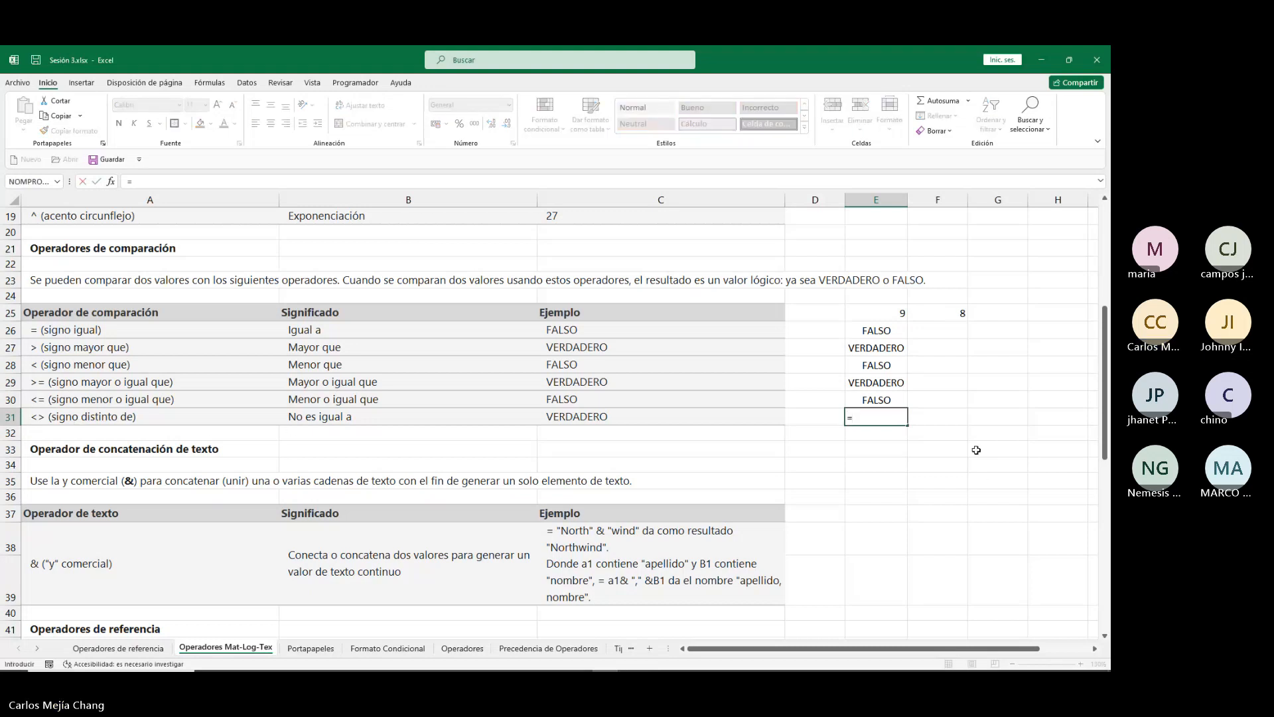
pyautogui.click(890, 310)
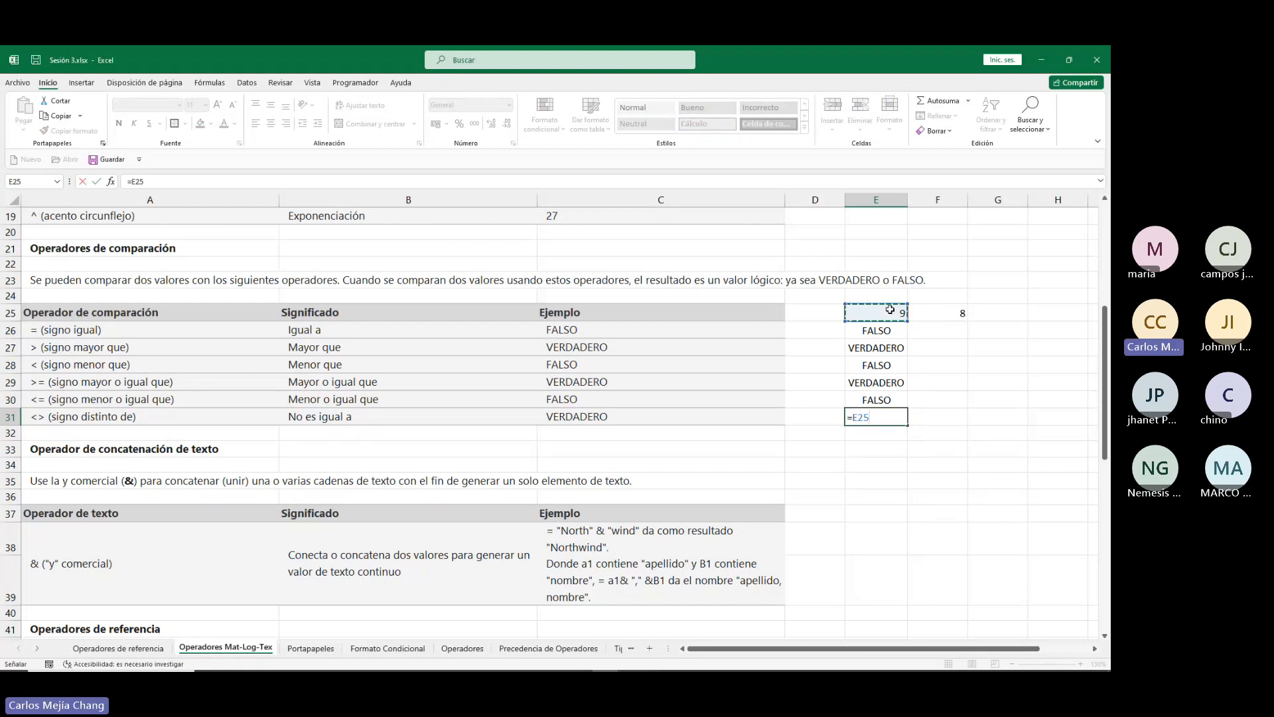
pyautogui.write('>')
pyautogui.press('BackSpace')
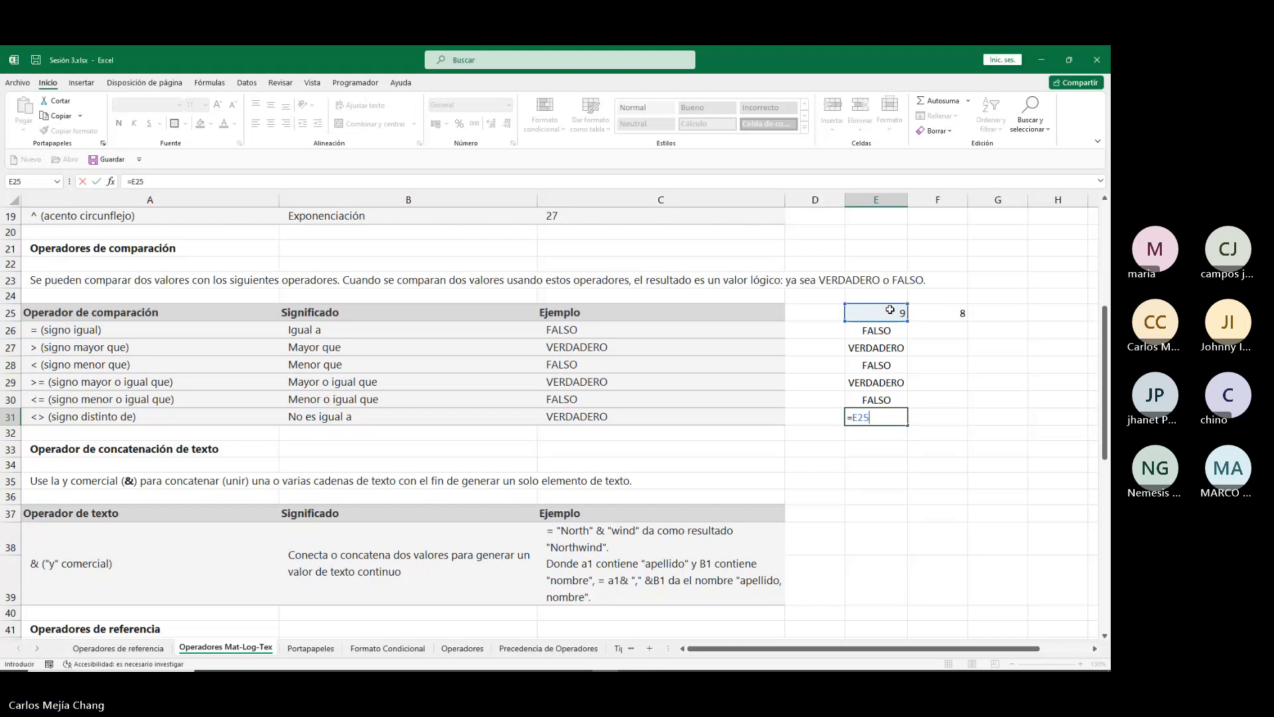
pyautogui.write('<>')
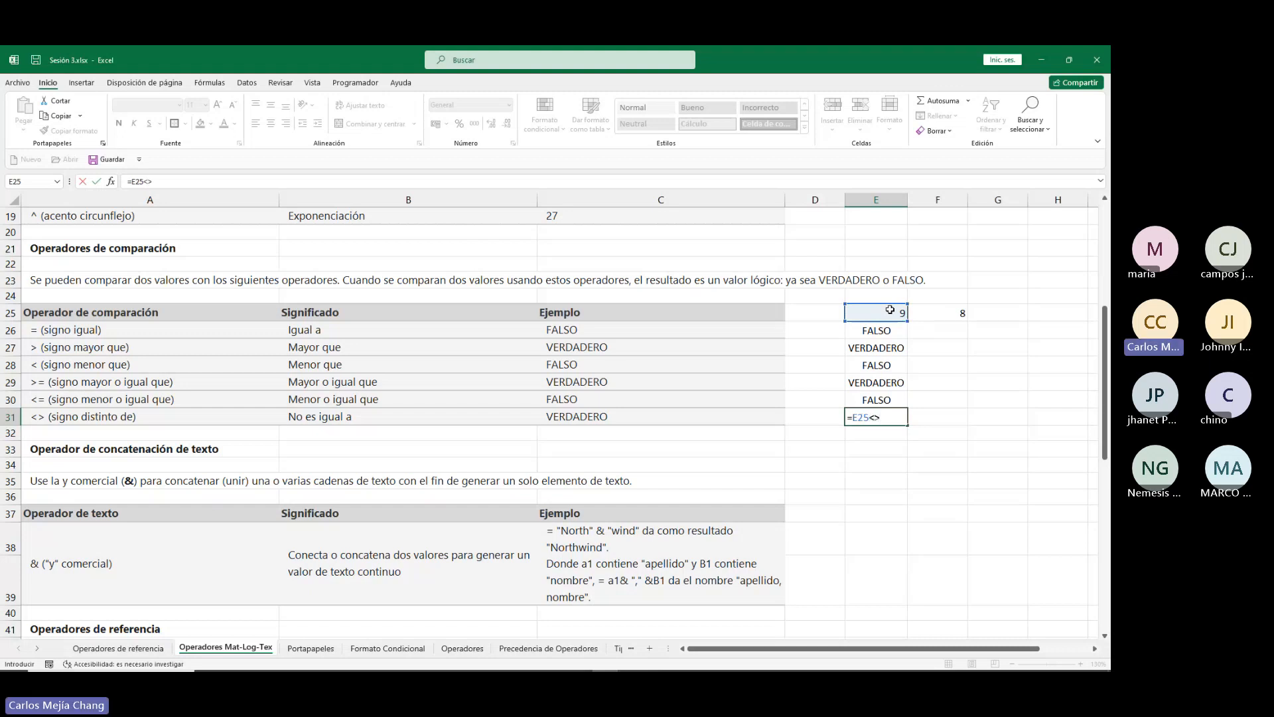
pyautogui.click(942, 317)
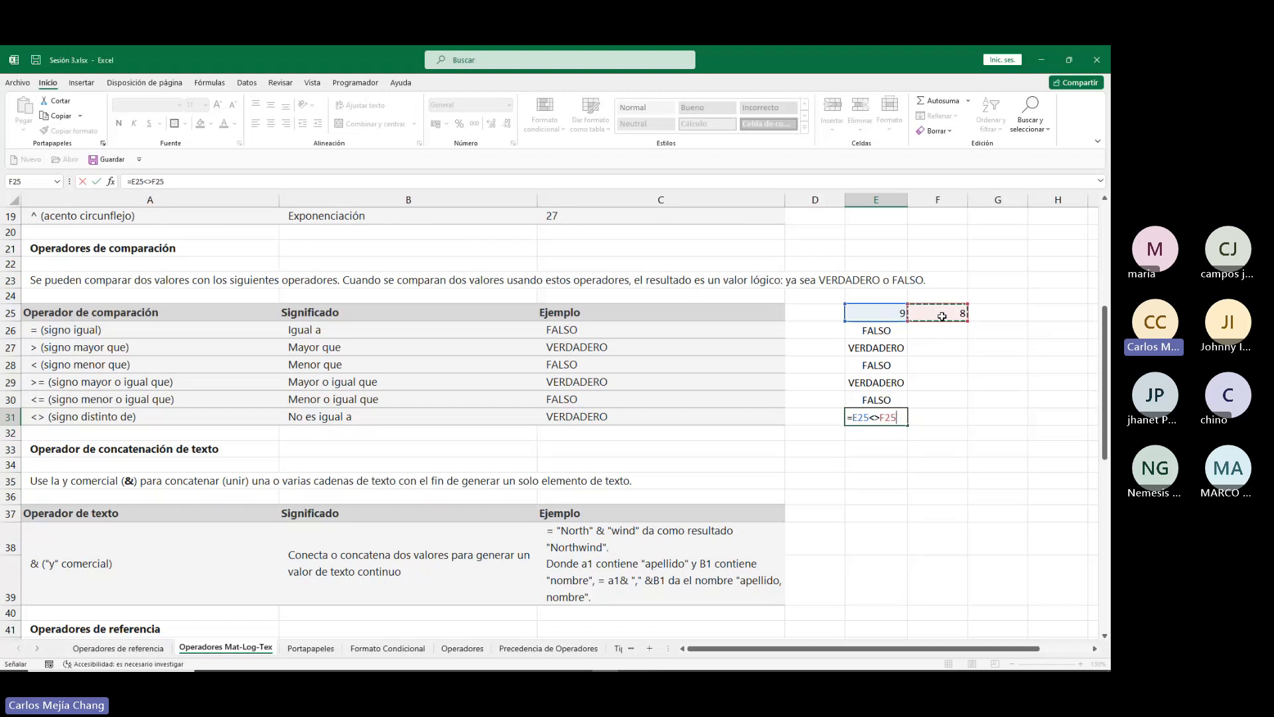
pyautogui.press('Return')
# Set cell F25 to 9 and check the not-equal formula in E31 with two equal numbers.
pyautogui.press('Up')
pyautogui.press('Up')
pyautogui.press('Up')
pyautogui.press('Up')
pyautogui.press('Up')
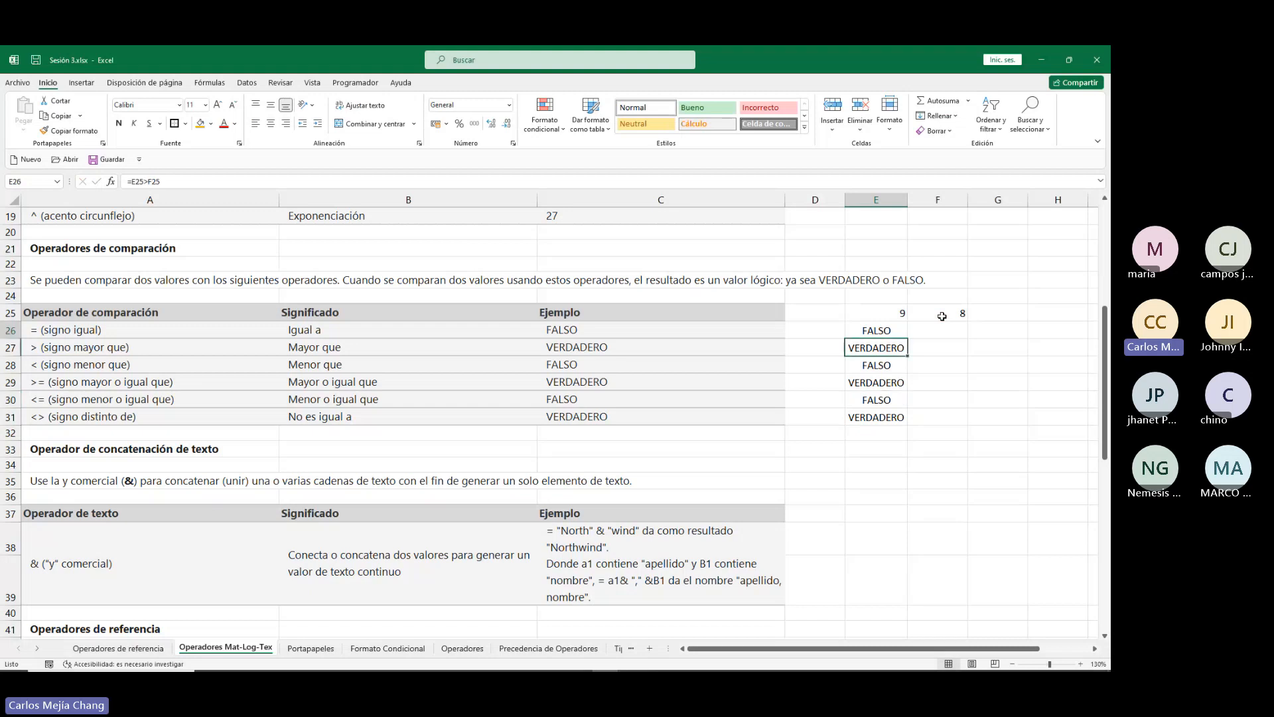
pyautogui.click(942, 316)
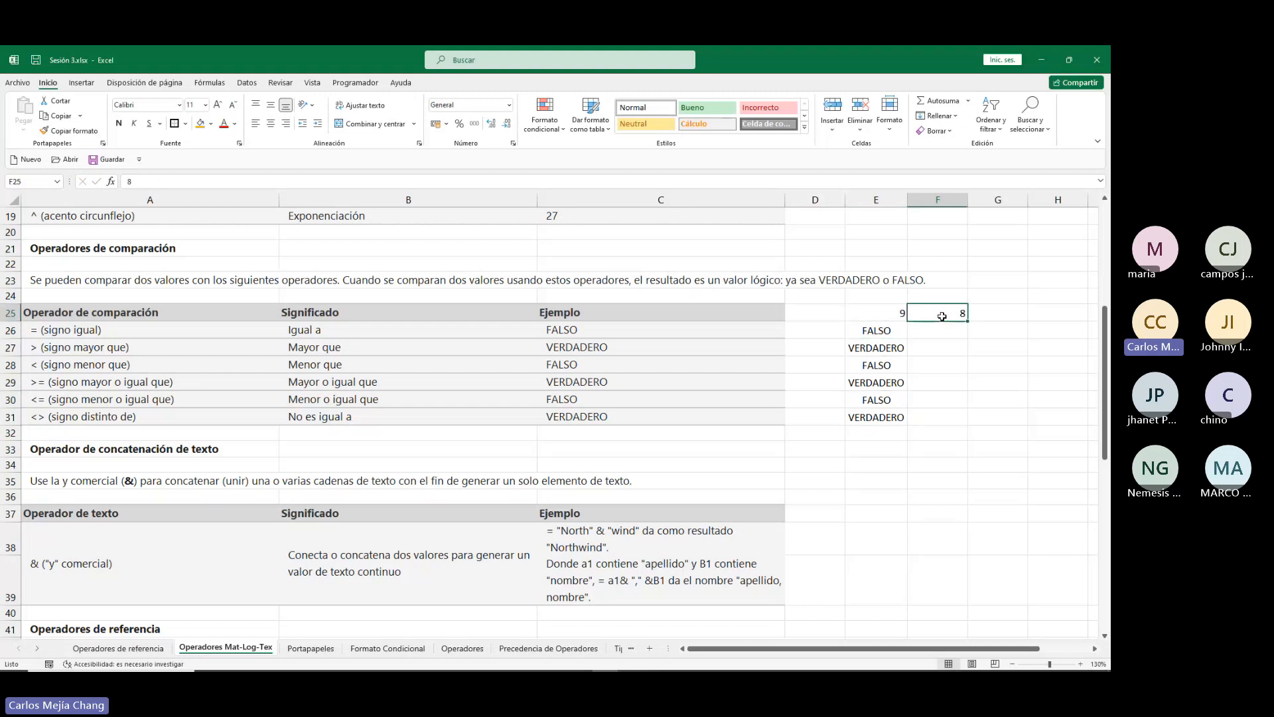
pyautogui.write('9')
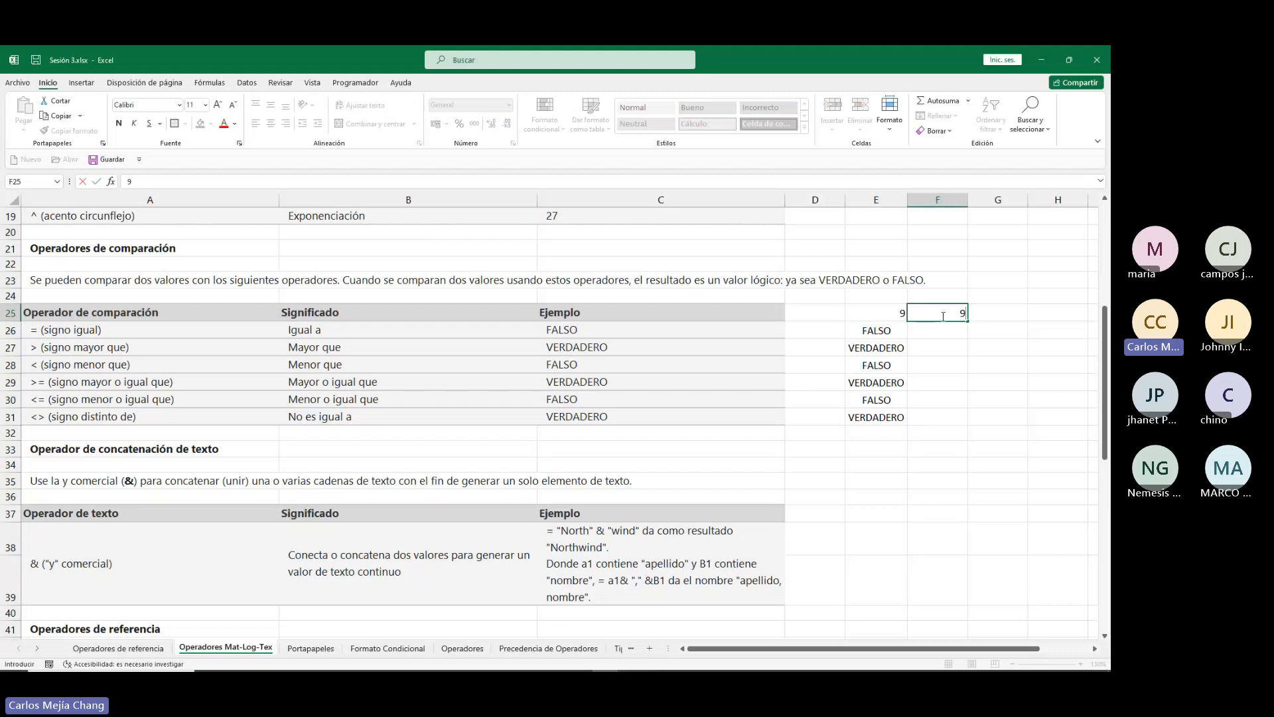
pyautogui.press('Return')
pyautogui.press('Down')
pyautogui.press('Down')
pyautogui.press('Down')
pyautogui.press('Down')
pyautogui.press('Down')
pyautogui.press('Left')
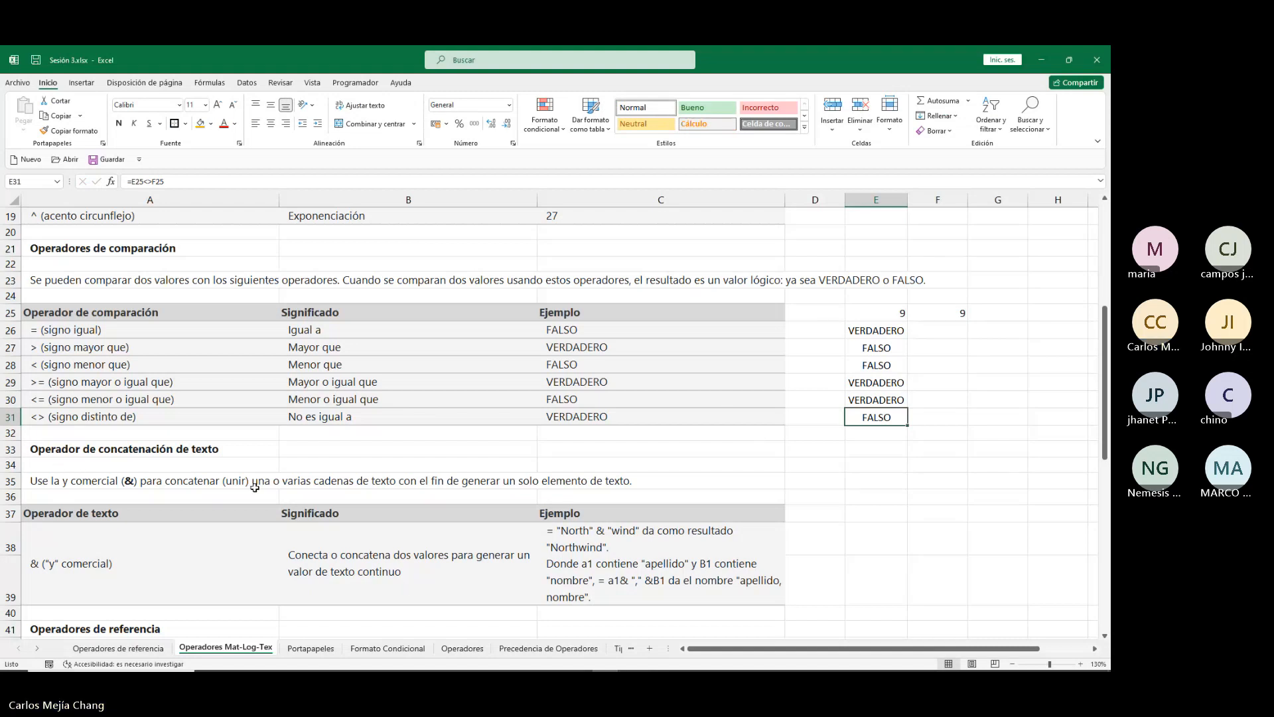
# Enter the headings Nombres in E34 and Apellidos in F34 beside the text concatenation section.
pyautogui.scroll(-2, 258, 488)
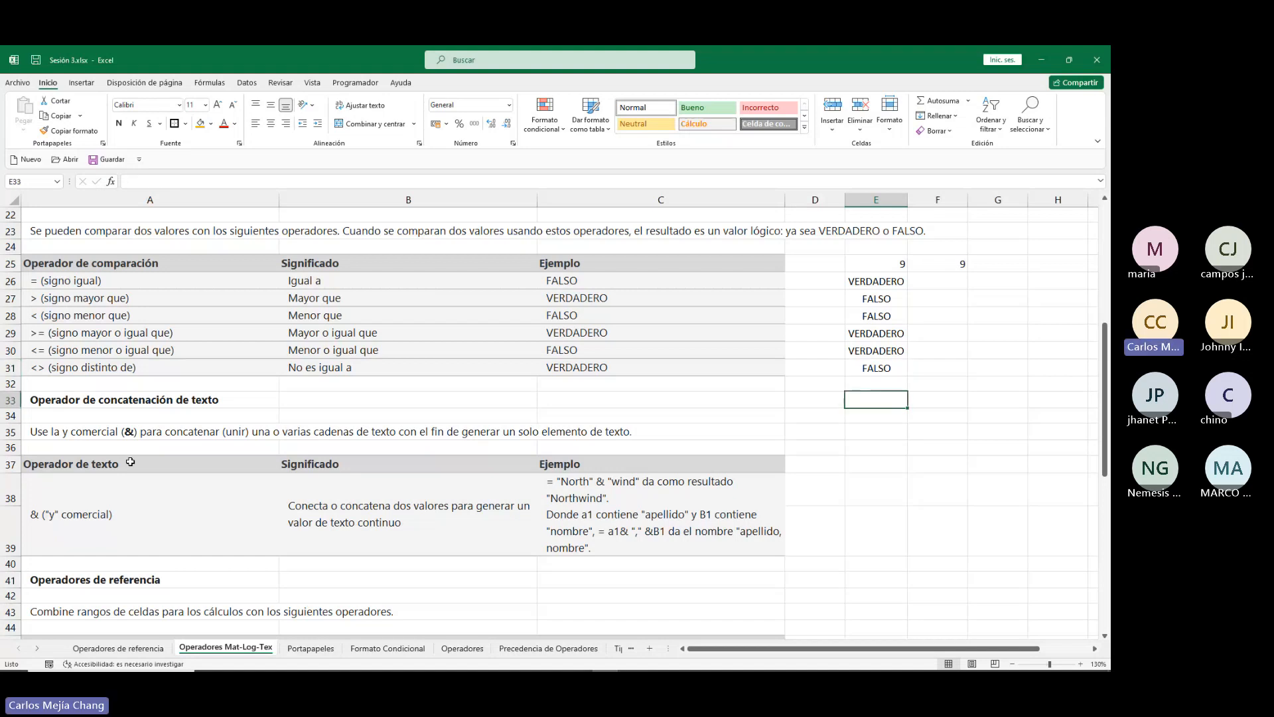
pyautogui.press('Down')
pyautogui.press('Down')
pyautogui.press('Down')
pyautogui.press('Down')
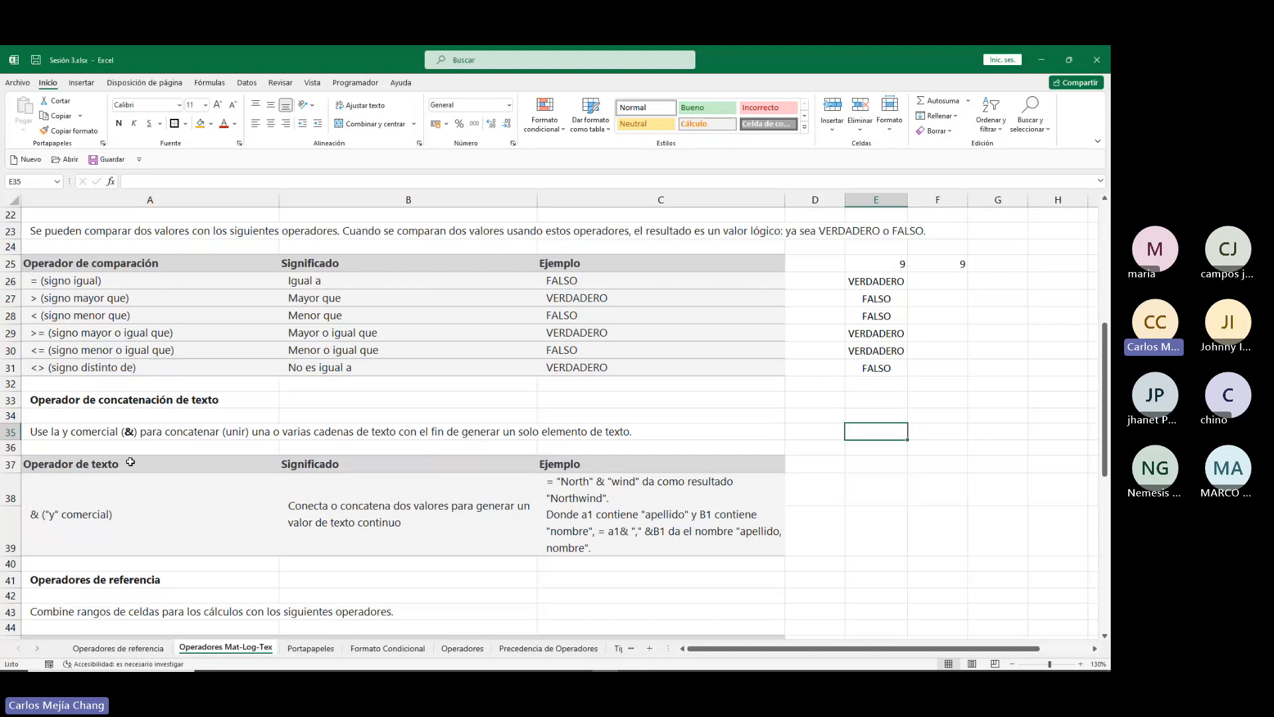
pyautogui.press('Up')
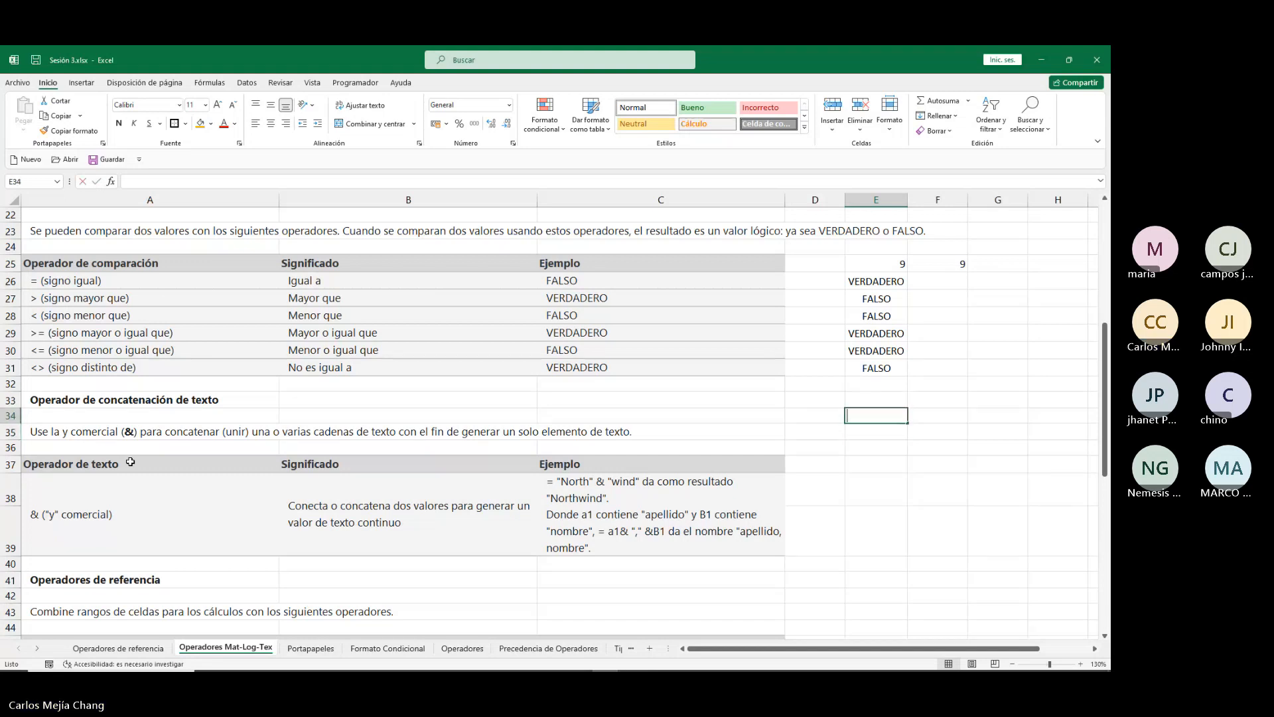
pyautogui.write('Nombre')
pyautogui.press('Tab')
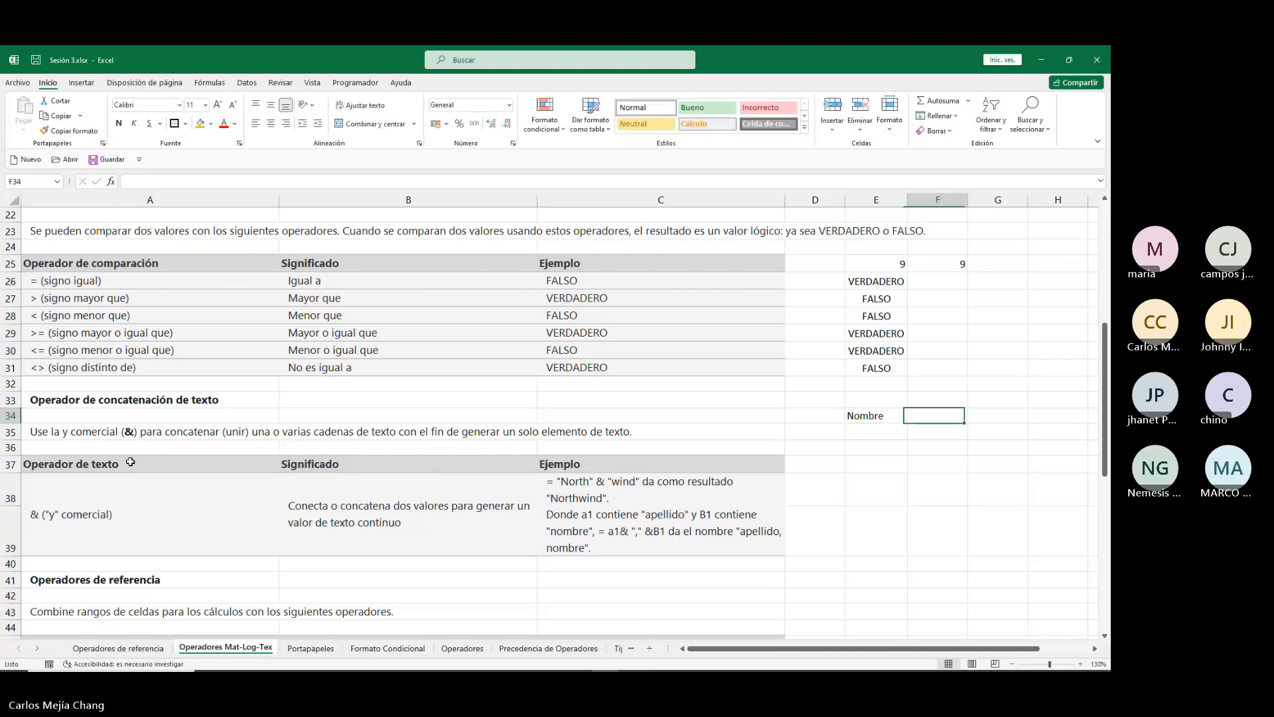
pyautogui.write('Apellidos')
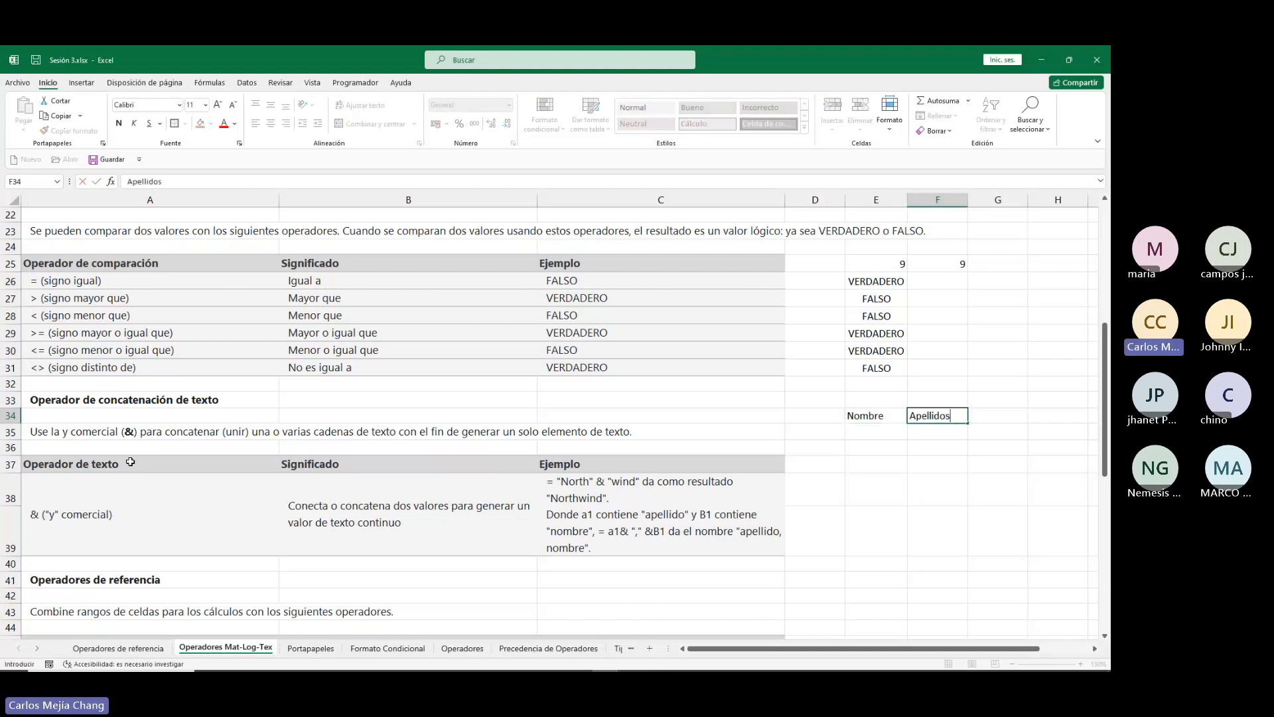
pyautogui.press('Left')
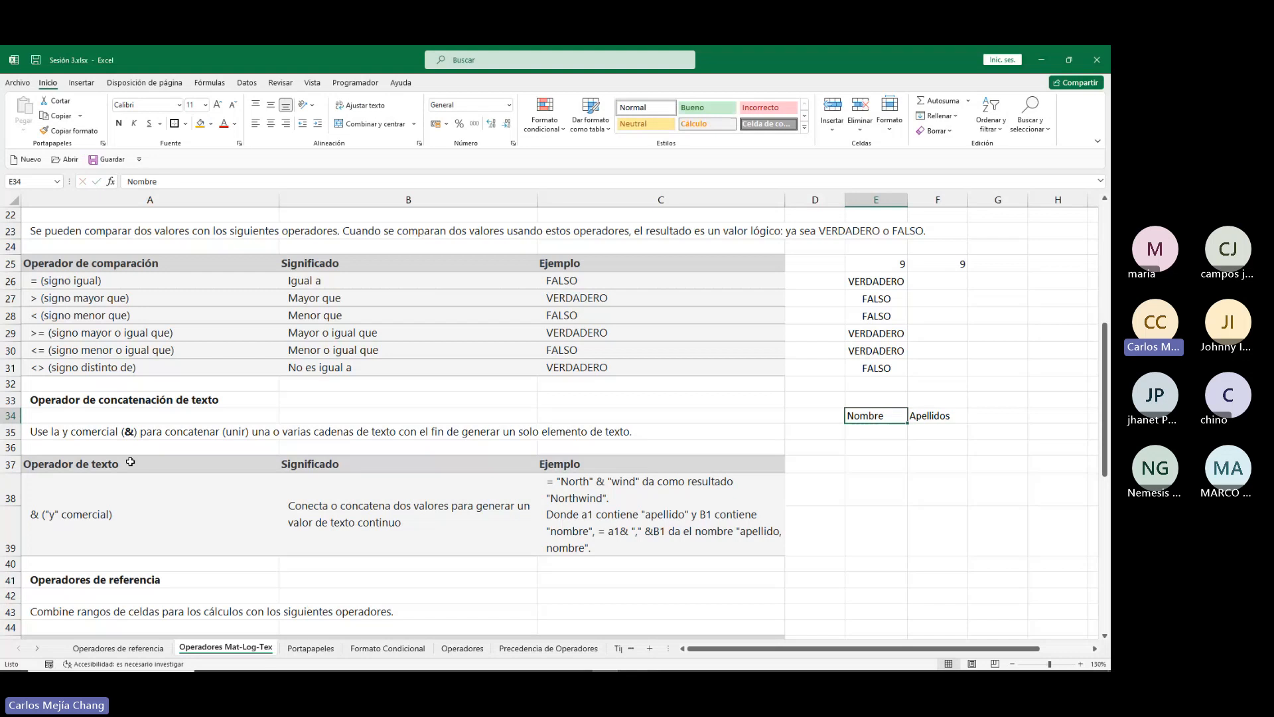
pyautogui.press('F2')
pyautogui.write('s')
pyautogui.press('Return')
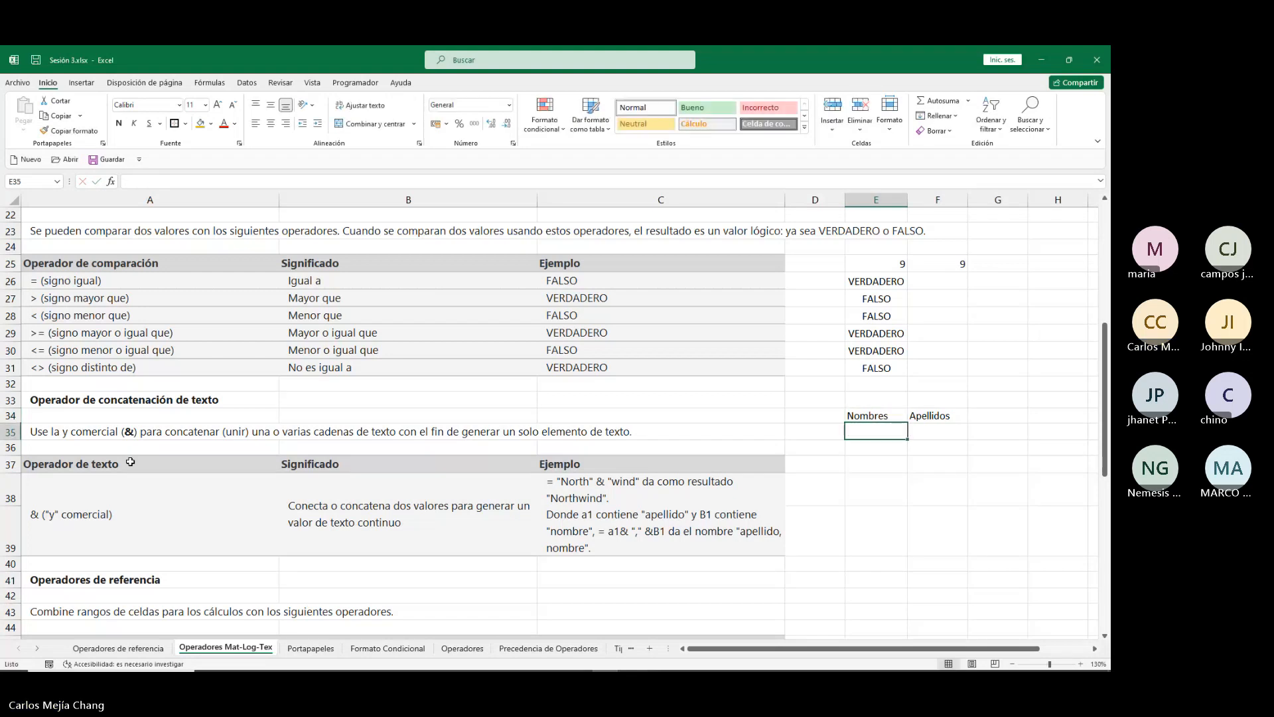
# Enter a sample person's first names in E35 and surnames in F35 under the new headings.
pyautogui.write('Luz M')
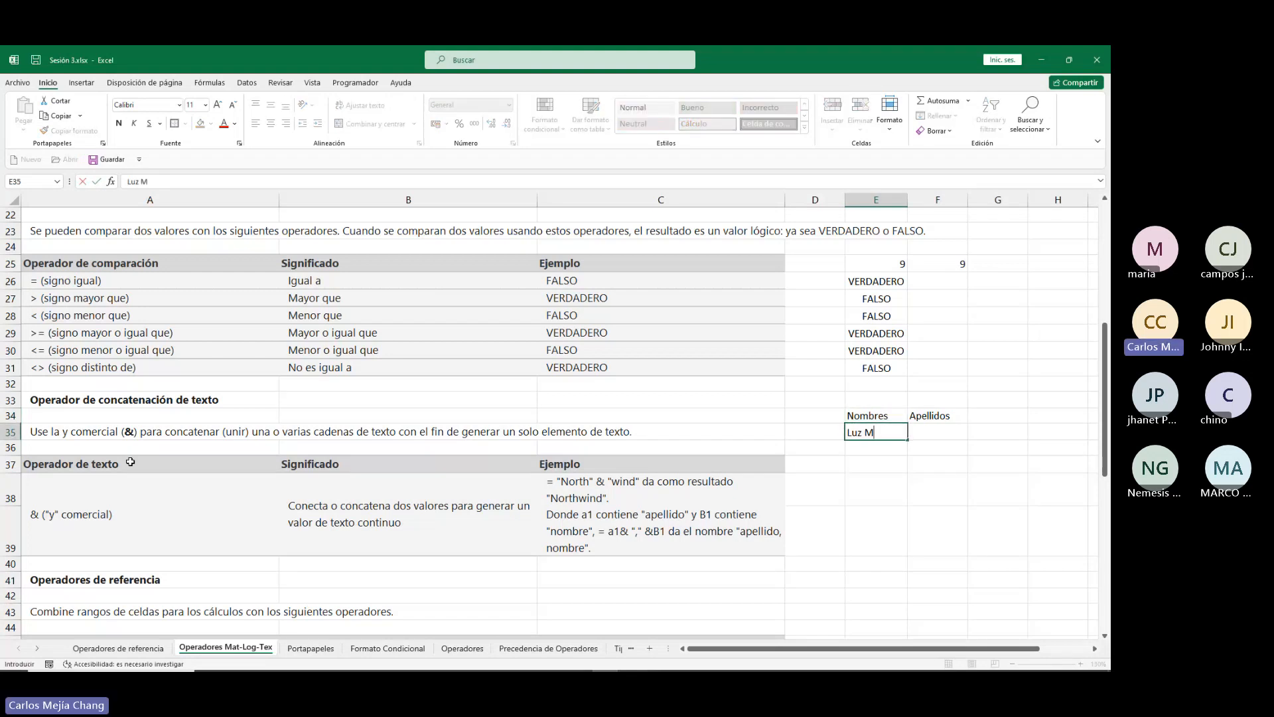
pyautogui.write('aría')
pyautogui.press('Tab')
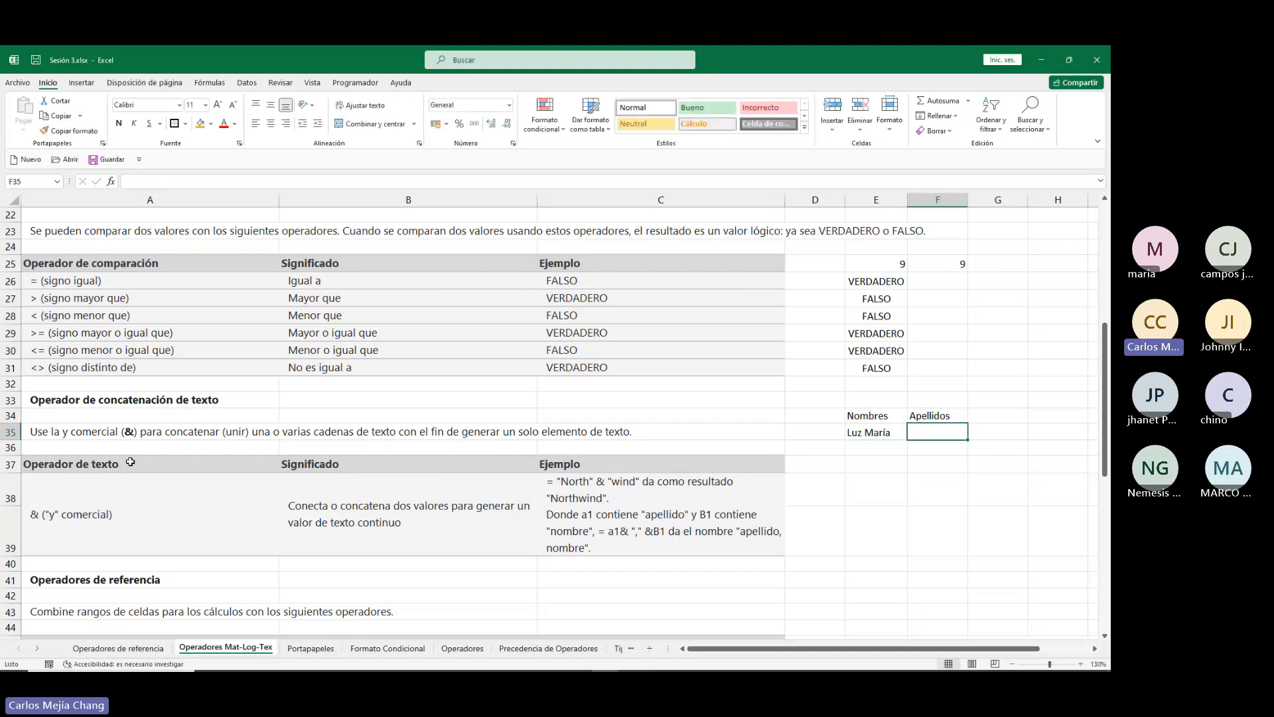
pyautogui.write('Péres')
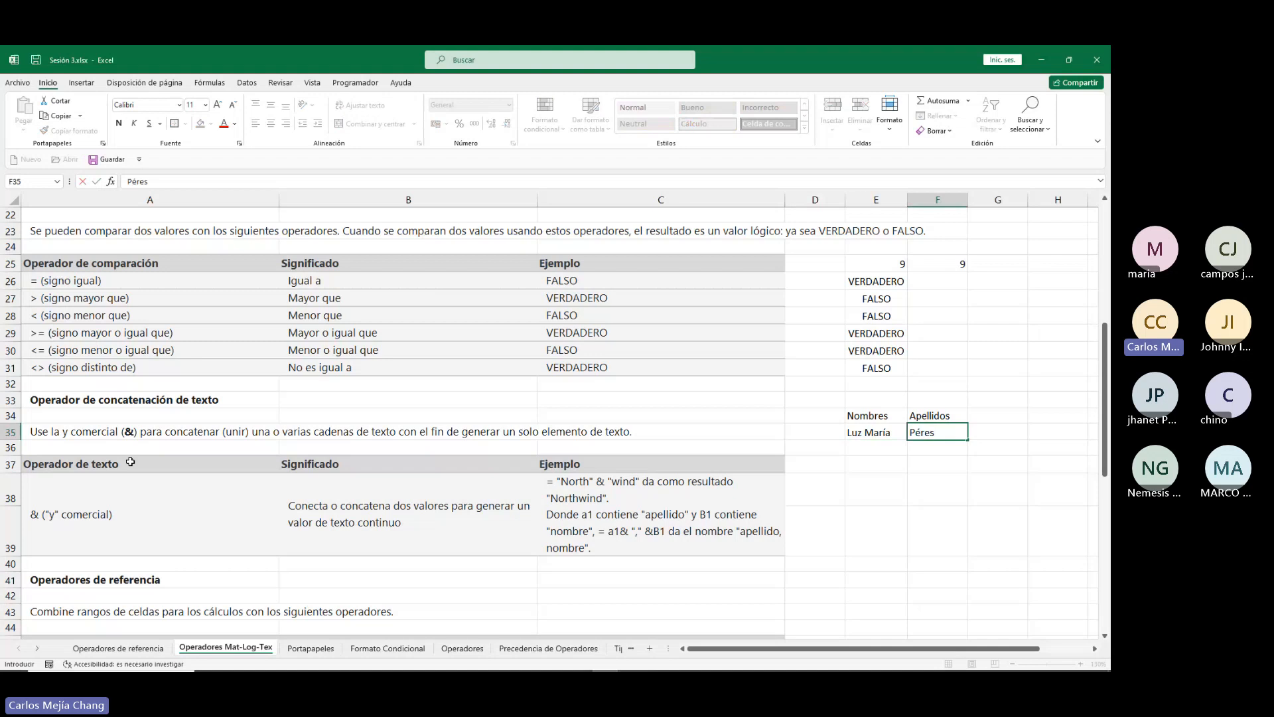
pyautogui.press('BackSpace')
pyautogui.write('z Godoy')
pyautogui.press('Tab')
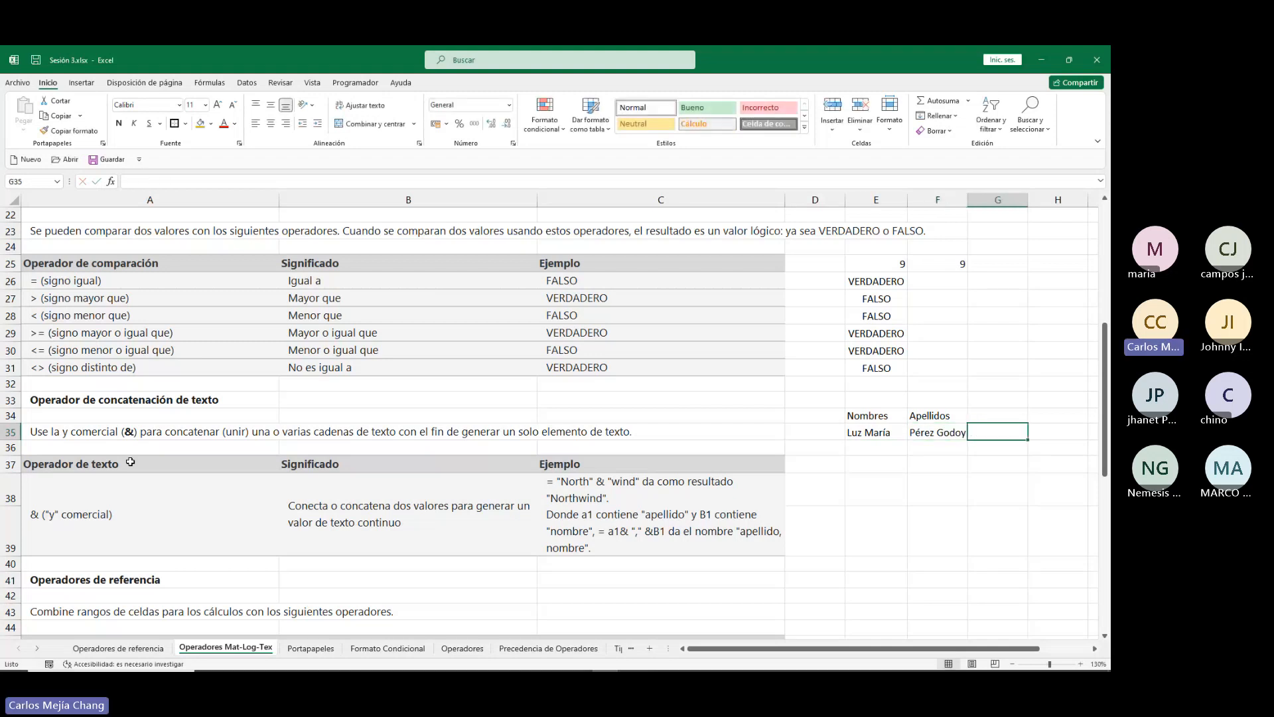
# Widen column G to make room for a full name beside the surnames.
pyautogui.press('Tab')
pyautogui.hotkey('shift', 'Tab')
pyautogui.moveTo(1030, 201); pyautogui.dragTo(1064, 201)
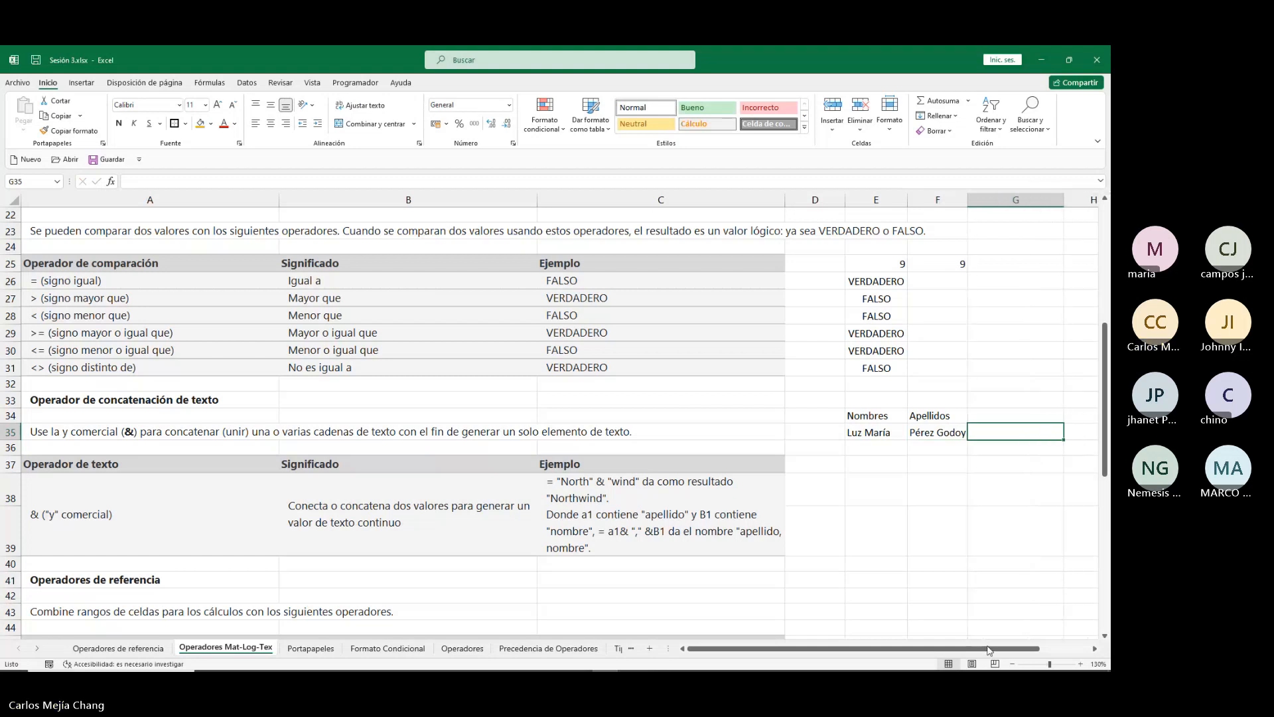
# Enter the formula =E35&F35 in cell G35 to join the first names and surnames.
pyautogui.moveTo(987, 649); pyautogui.dragTo(999, 650)
pyautogui.click(1094, 648)
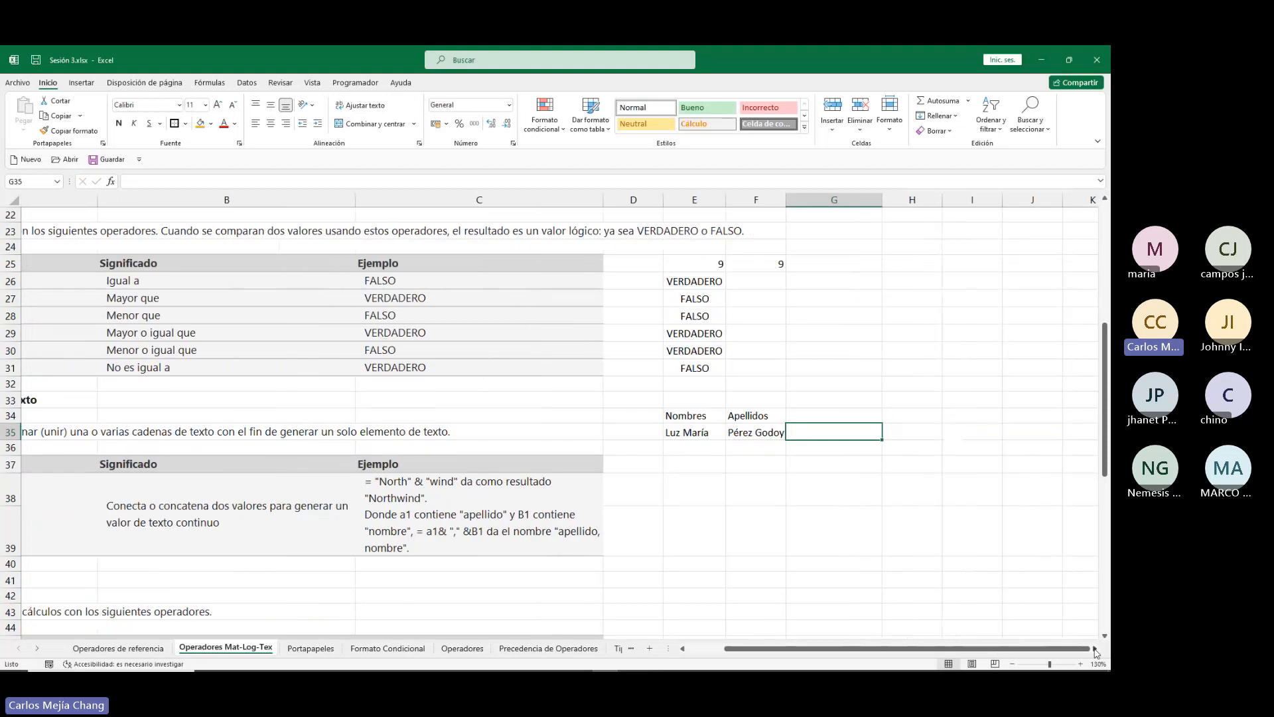
pyautogui.click(1095, 649)
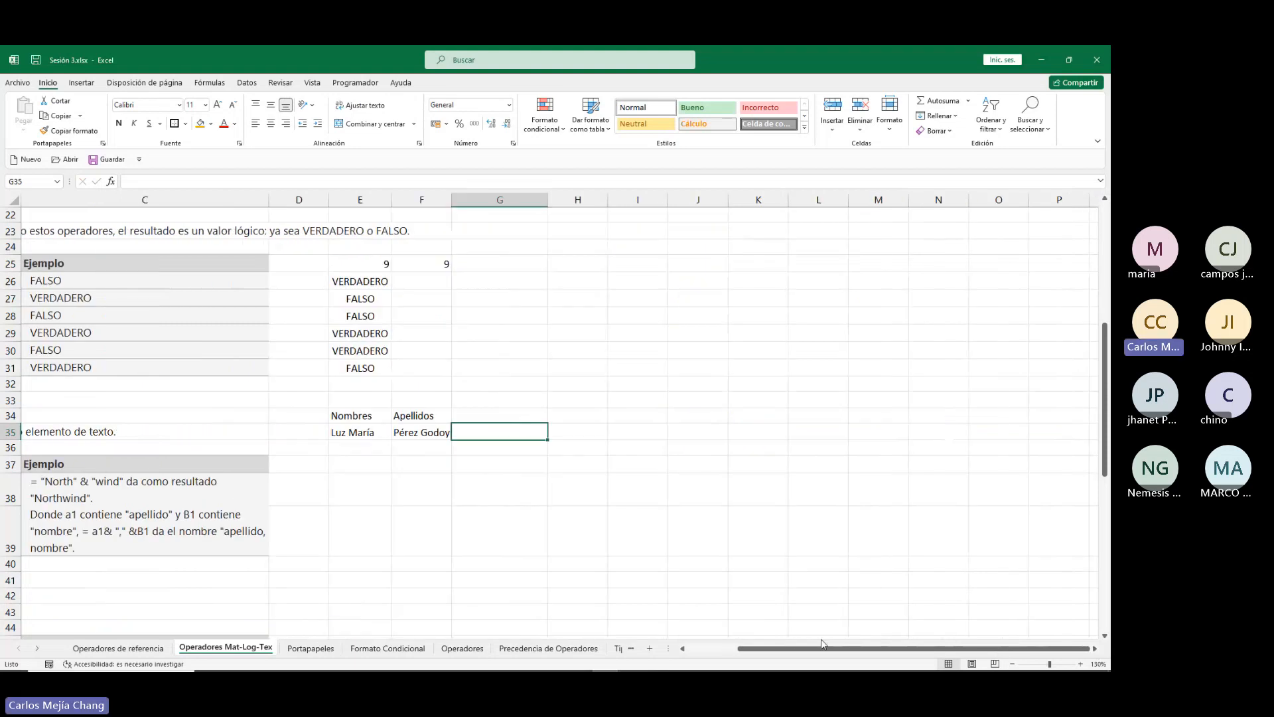
pyautogui.moveTo(807, 649); pyautogui.dragTo(765, 656)
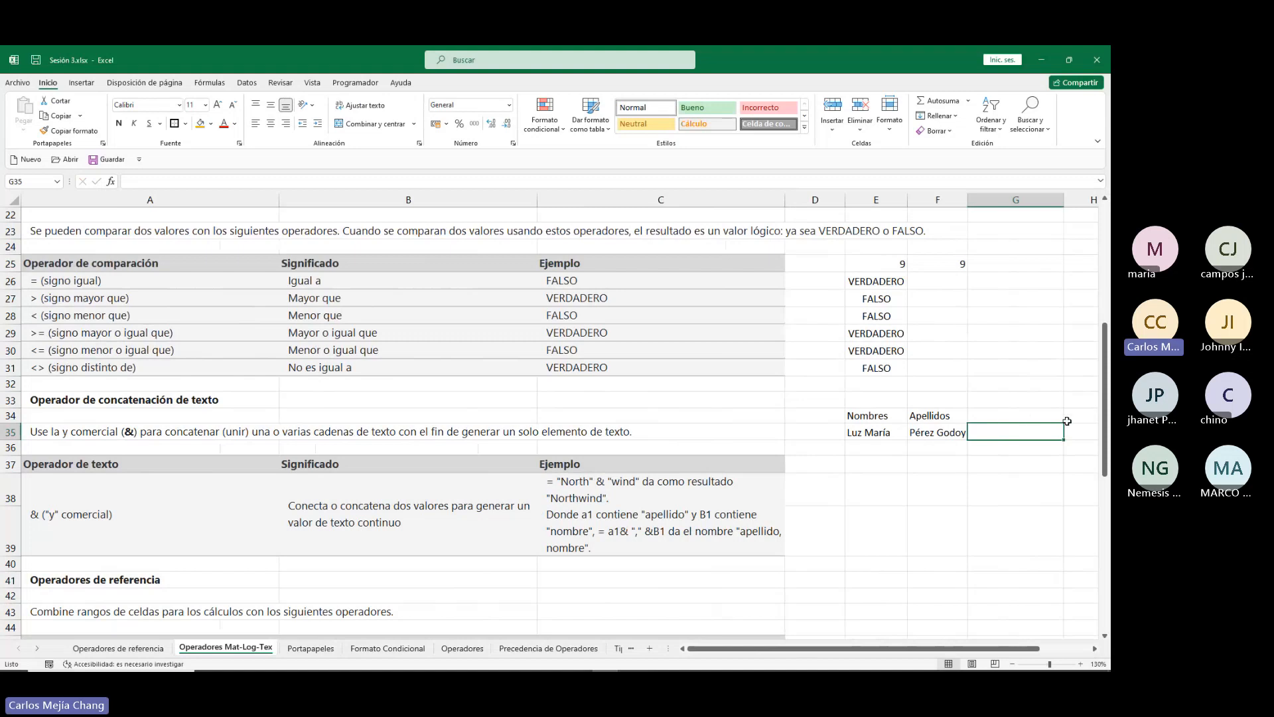
pyautogui.press('F2')
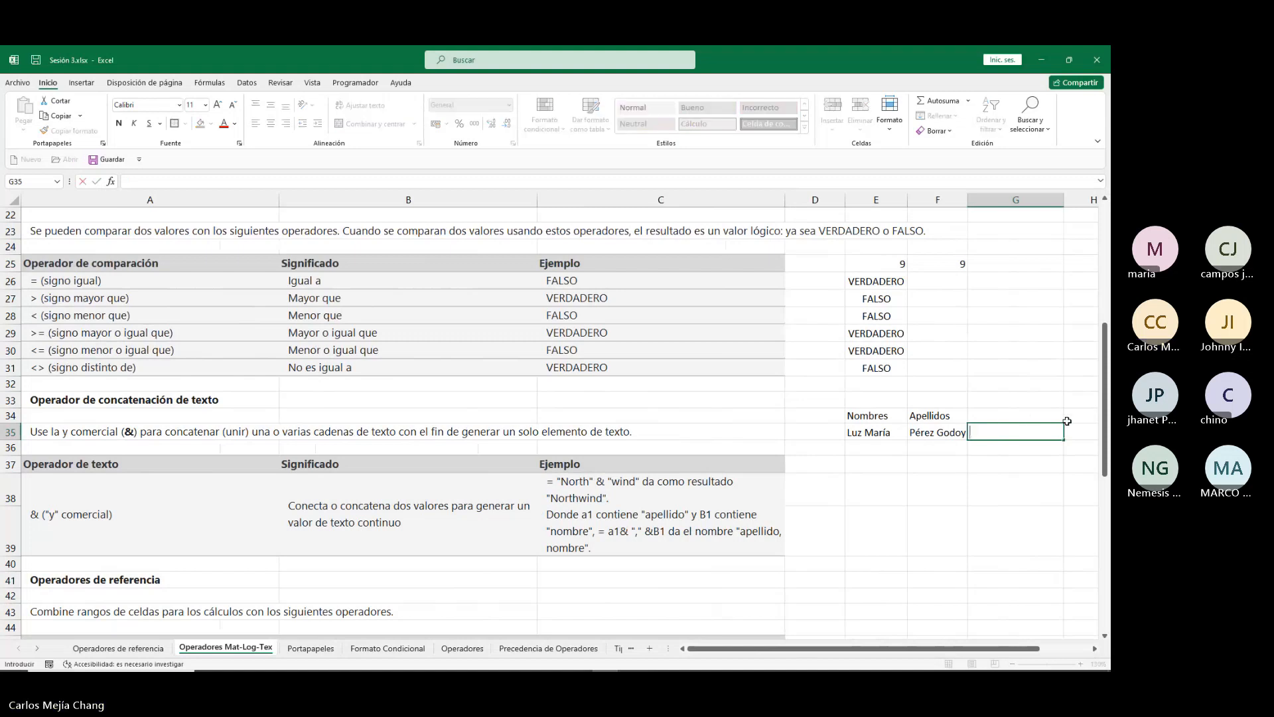
pyautogui.write('=')
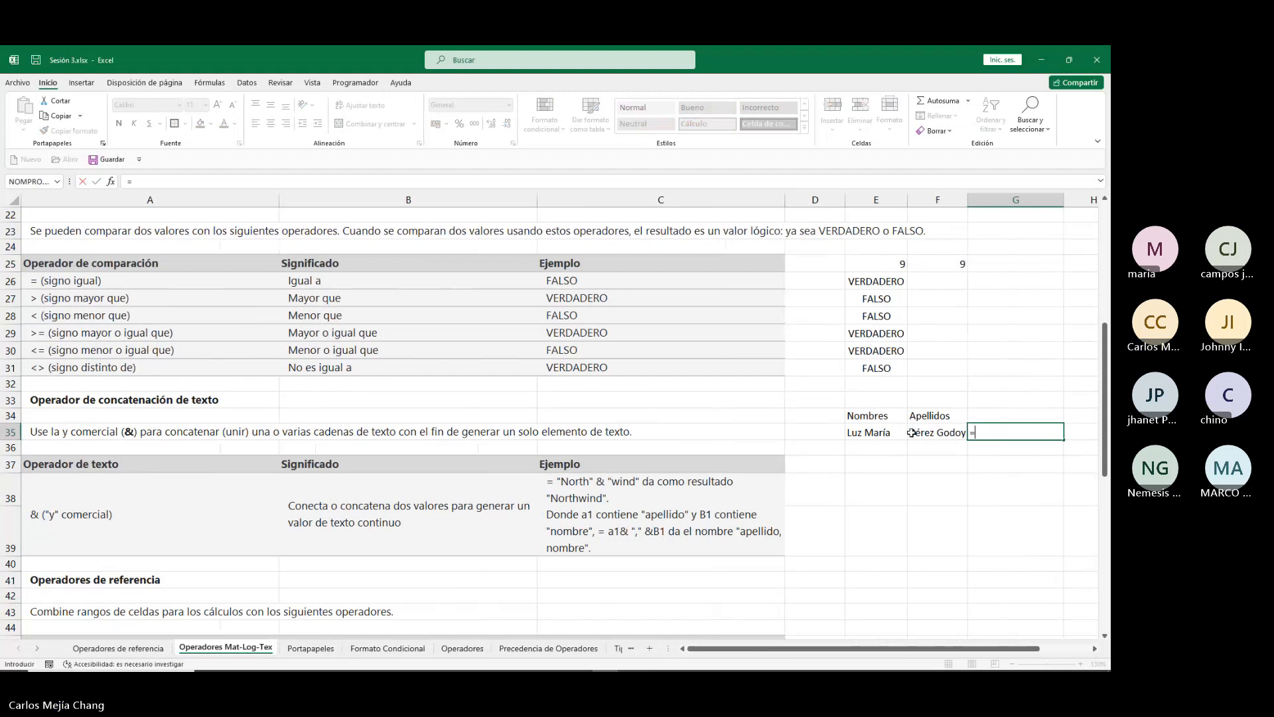
pyautogui.click(886, 433)
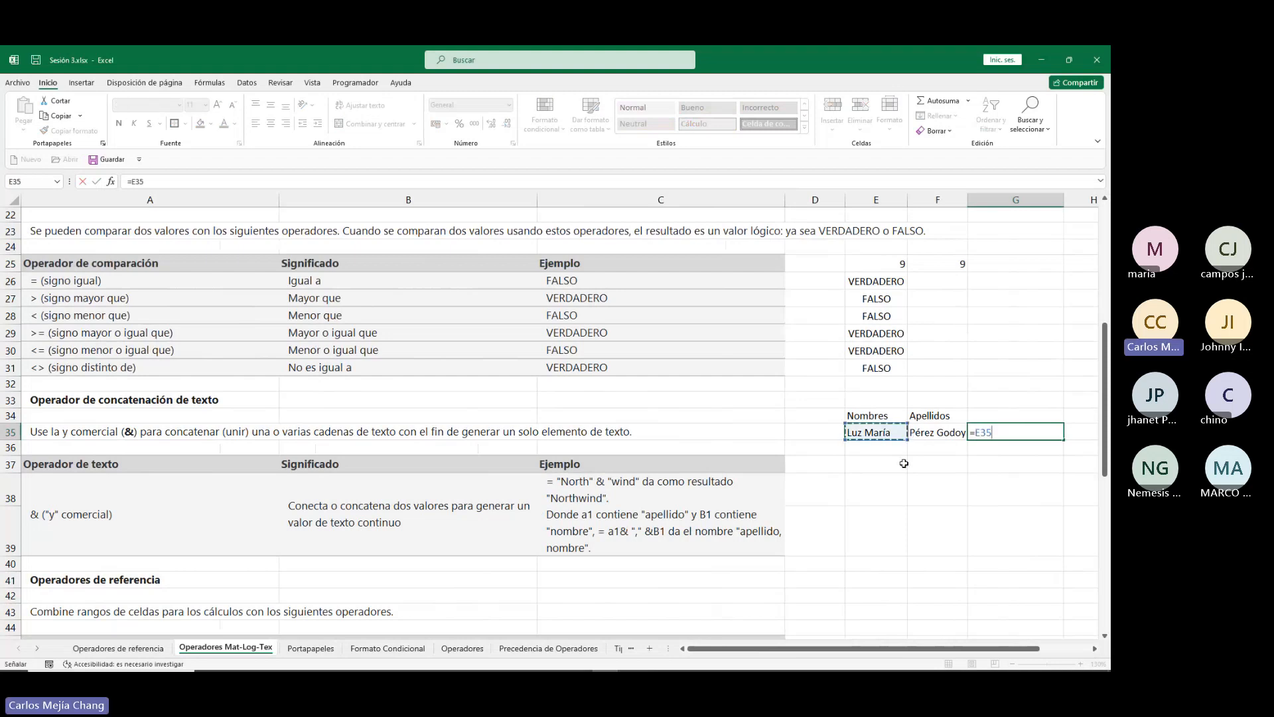
pyautogui.write('&')
pyautogui.click(934, 434)
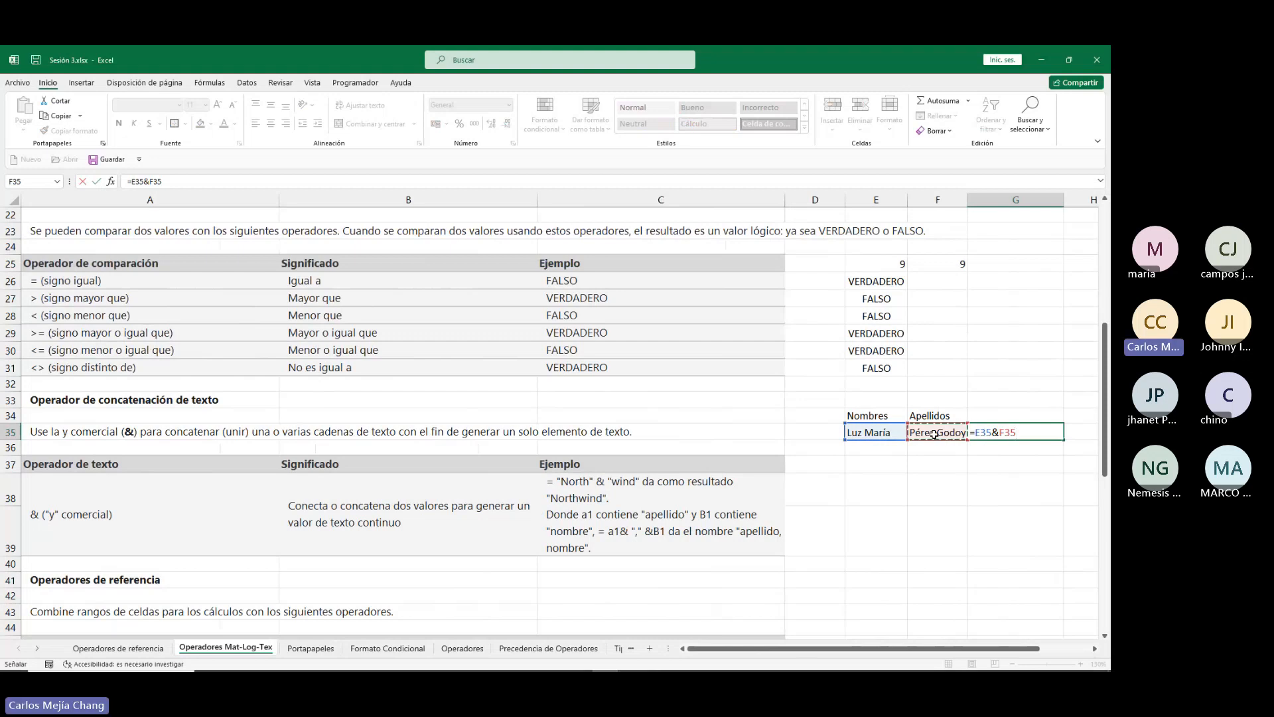
pyautogui.press('Return')
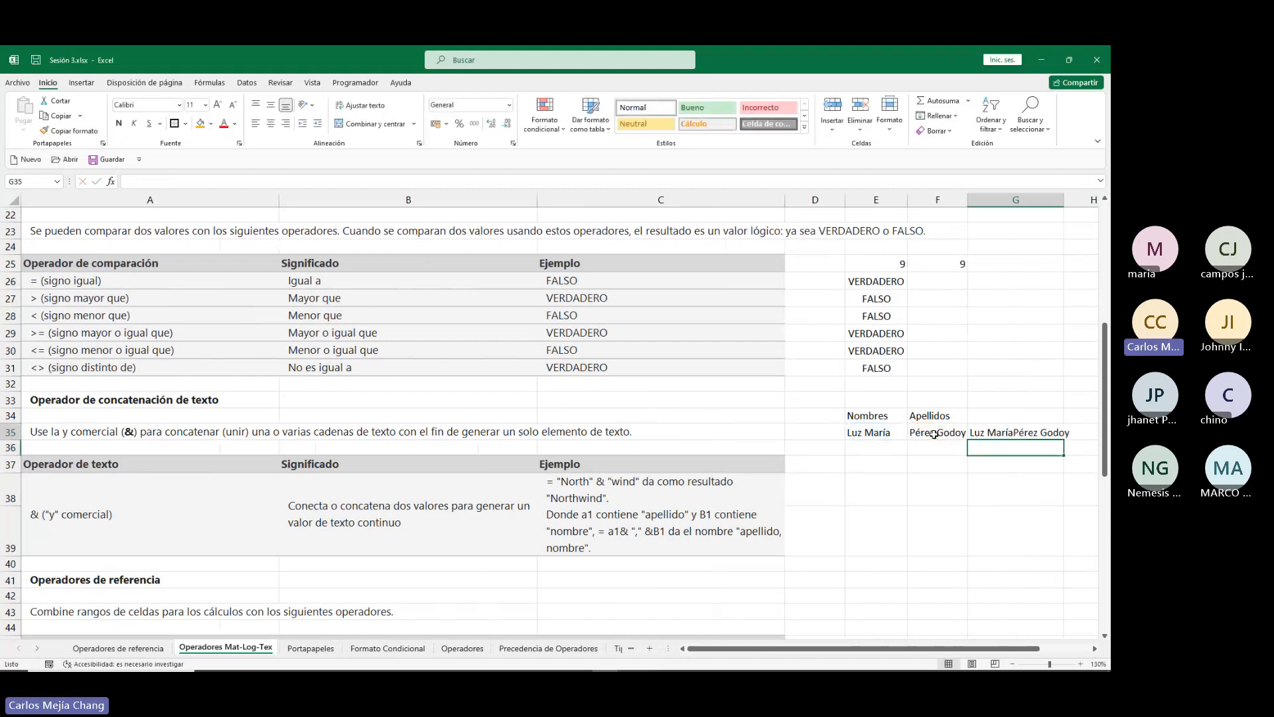
# Change the formula in G35 to =E35&" "&F35 to put a space between first names and surnames.
pyautogui.press('Up')
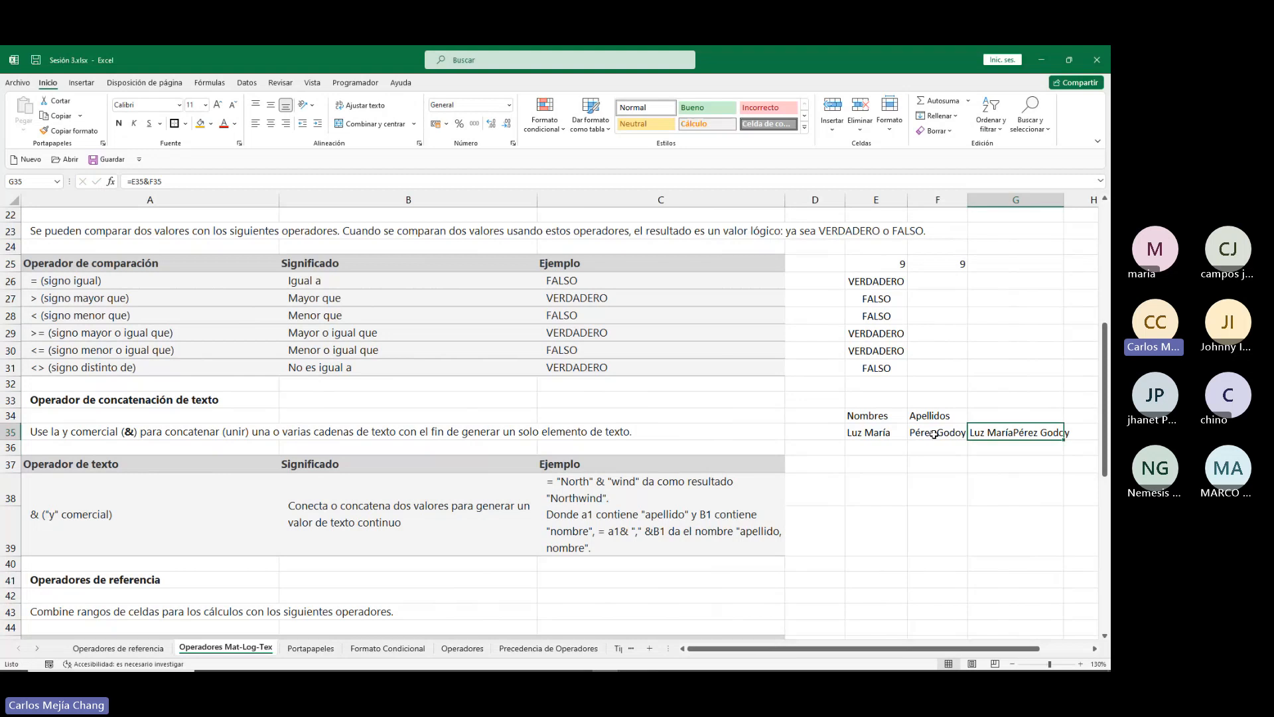
pyautogui.doubleClick(1020, 445)
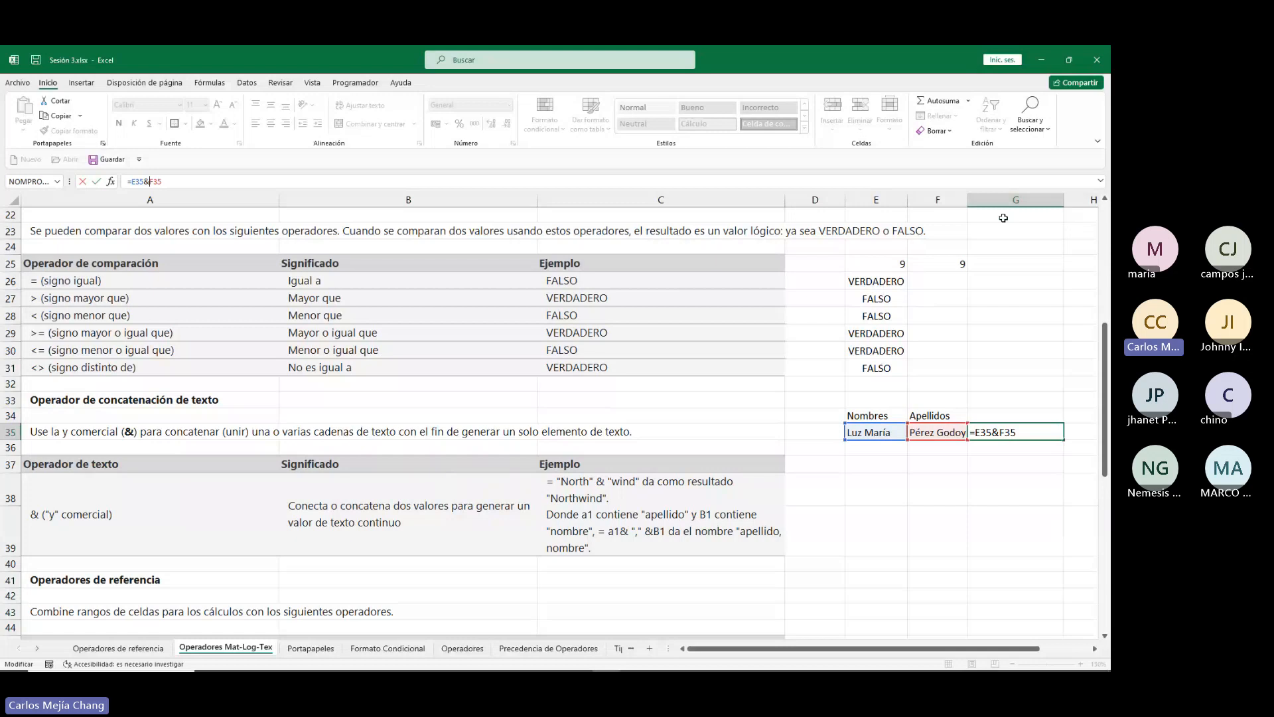
pyautogui.write('"')
pyautogui.press('Return')
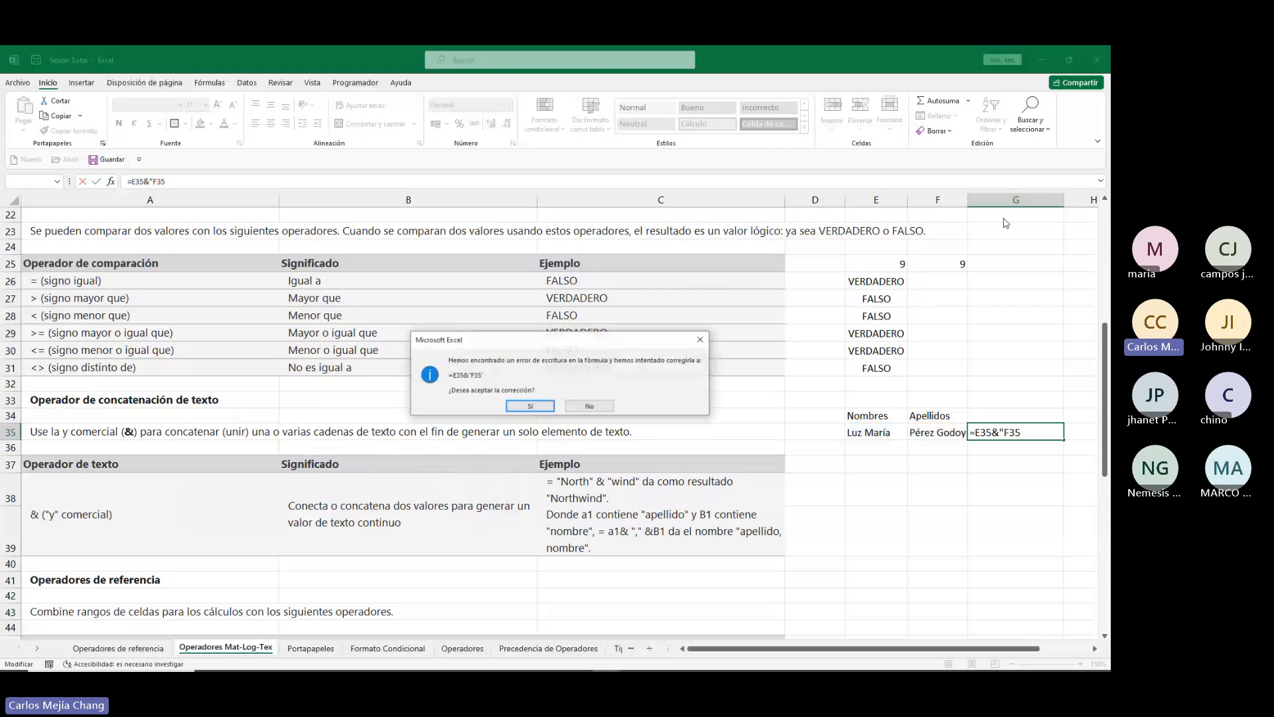
pyautogui.press('Return')
pyautogui.click(1004, 216)
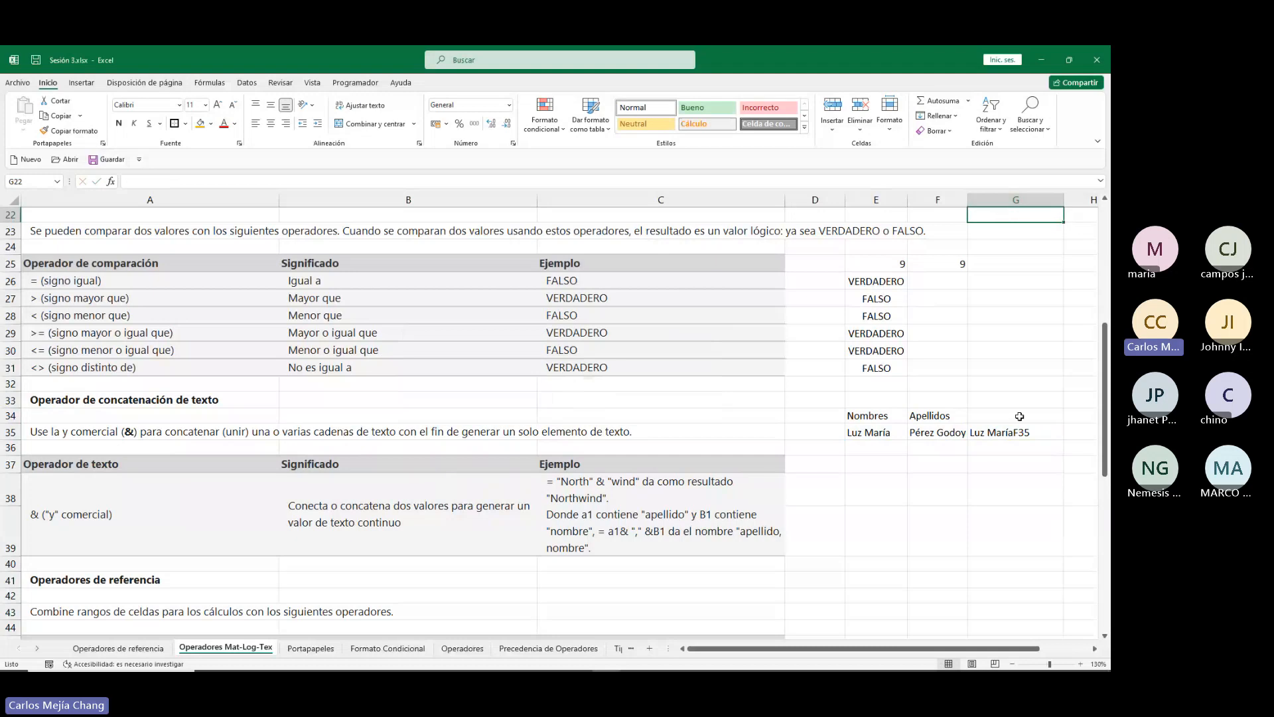
pyautogui.click(1015, 432)
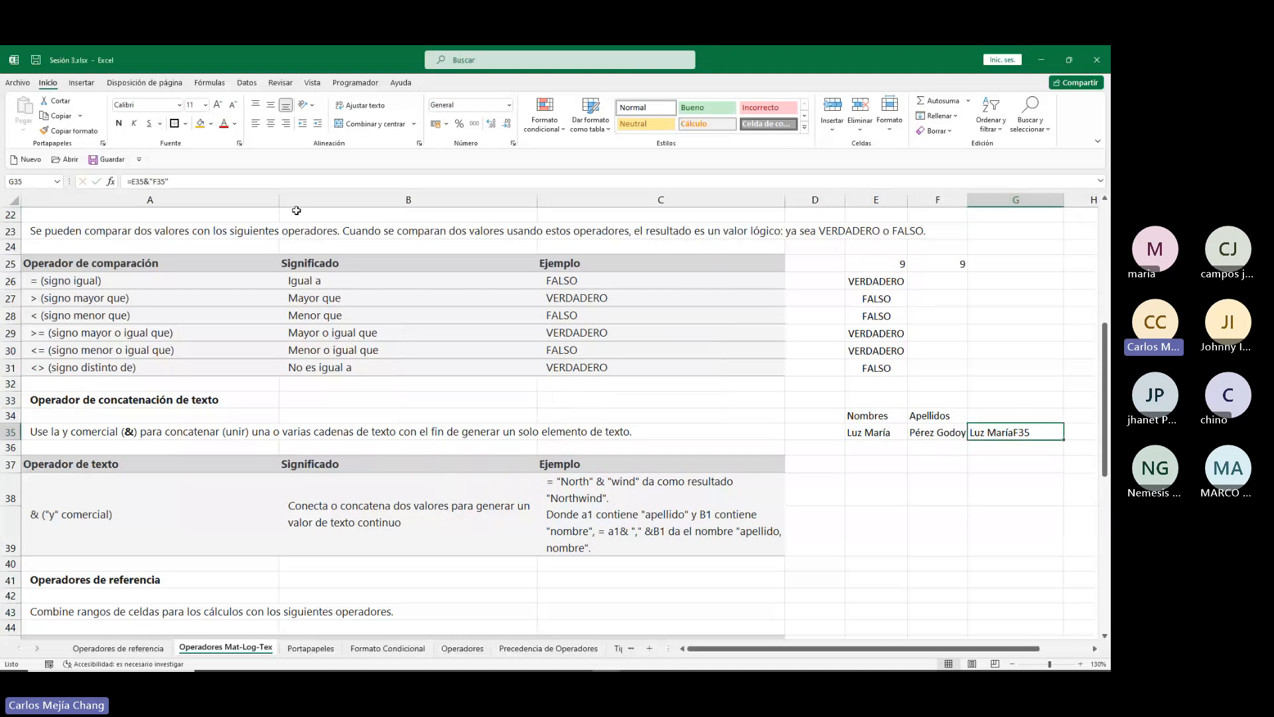
pyautogui.click(161, 180)
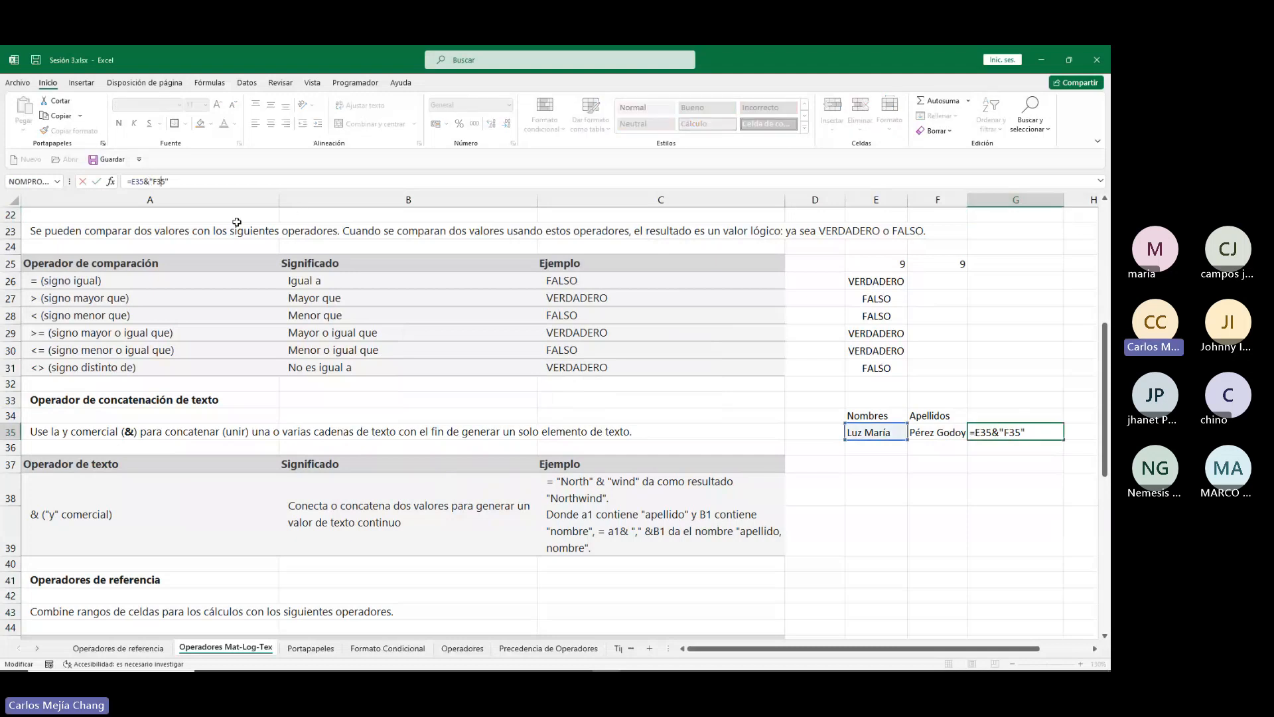
pyautogui.press('Delete')
pyautogui.write('"&')
pyautogui.hotkey('ctrl', 'Return')
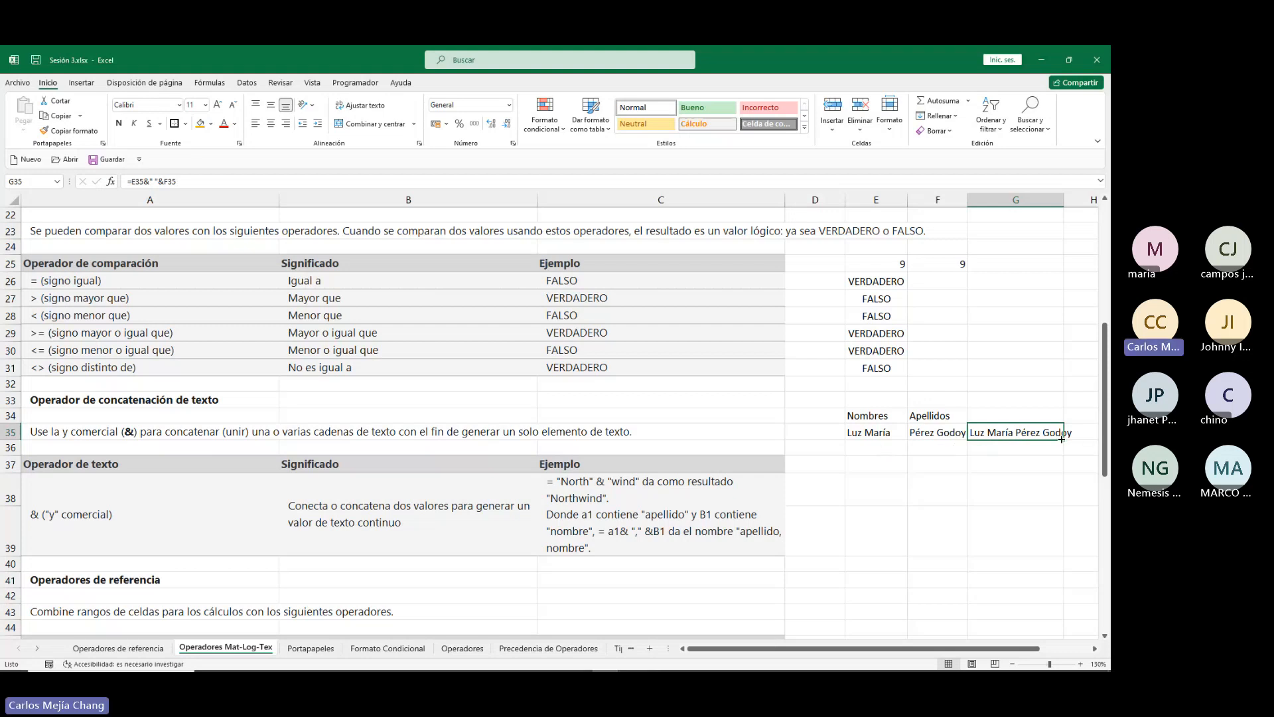
# Fill the G35 formula down to G37 and enter a second sample person's first names in E36 and surnames in F36.
pyautogui.moveTo(1064, 441); pyautogui.dragTo(1062, 453)
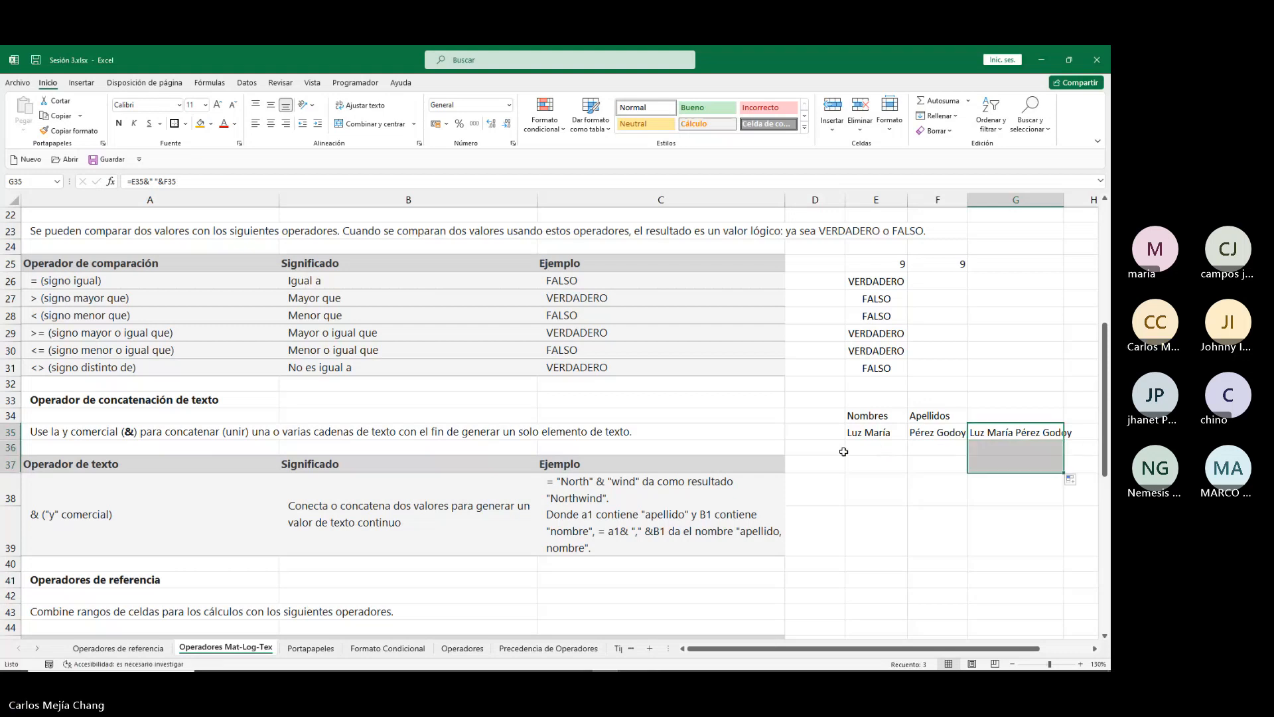
pyautogui.click(873, 446)
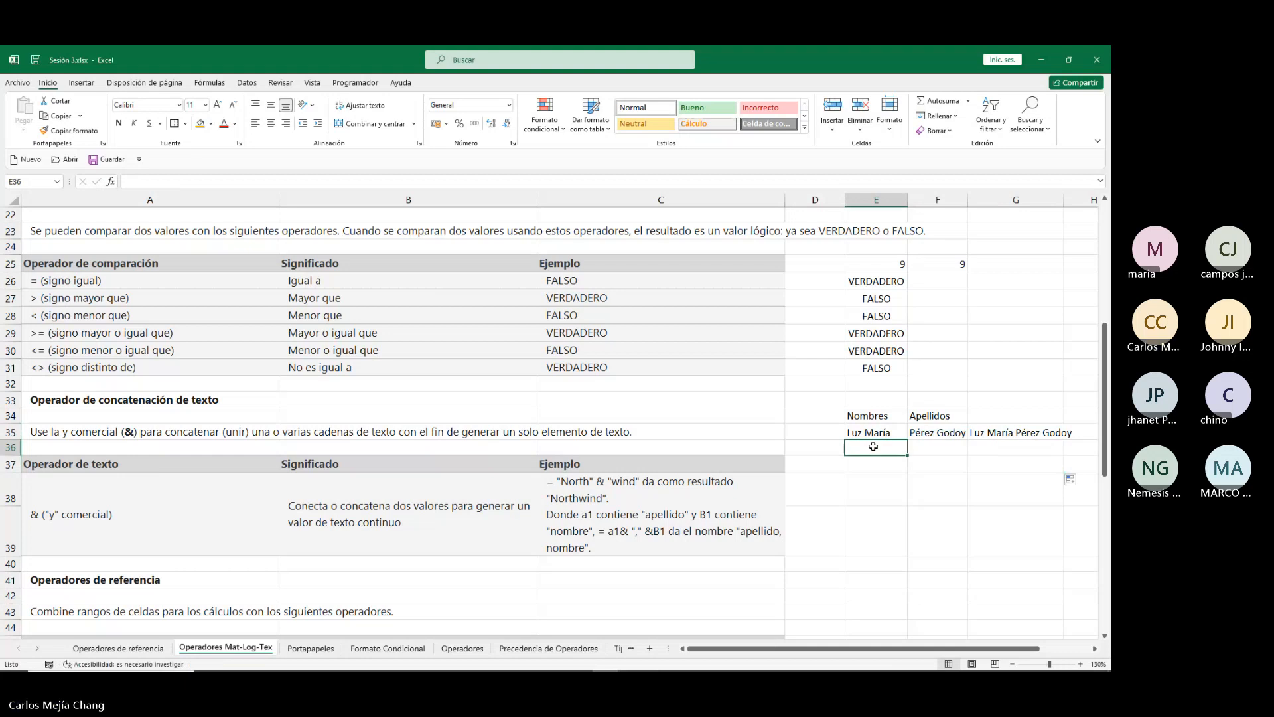
pyautogui.write('Pedro')
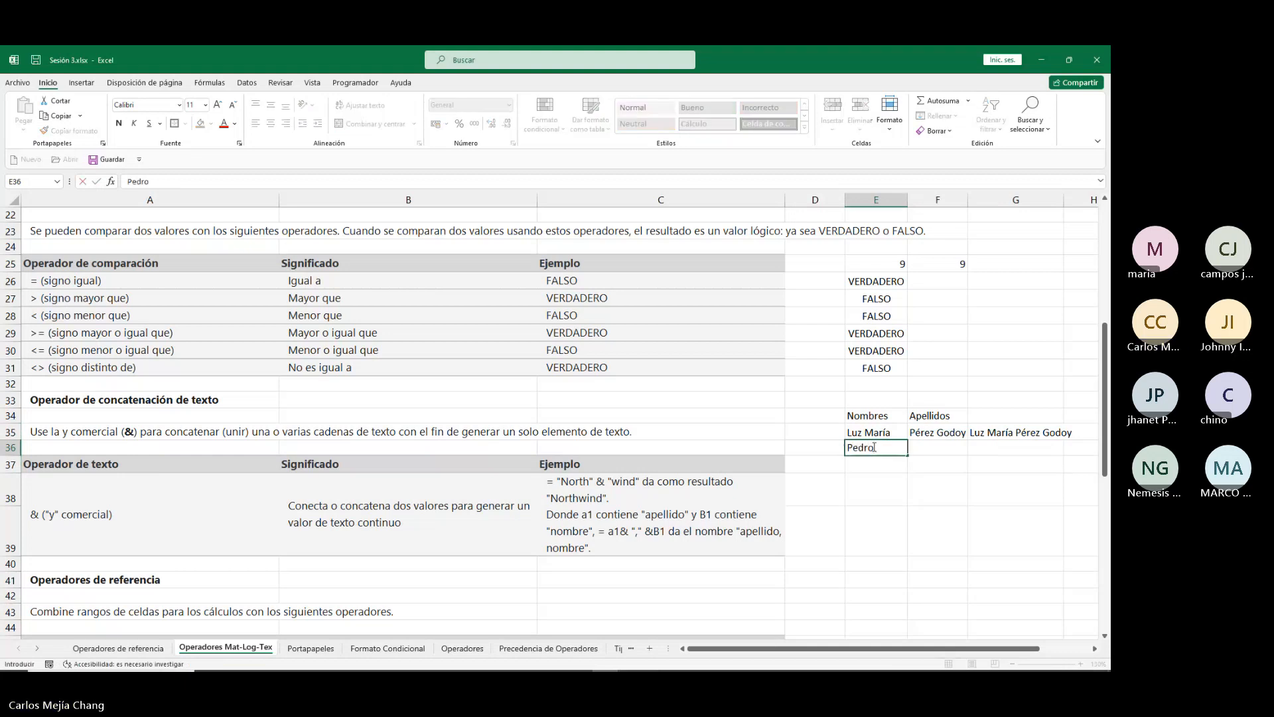
pyautogui.write(' J')
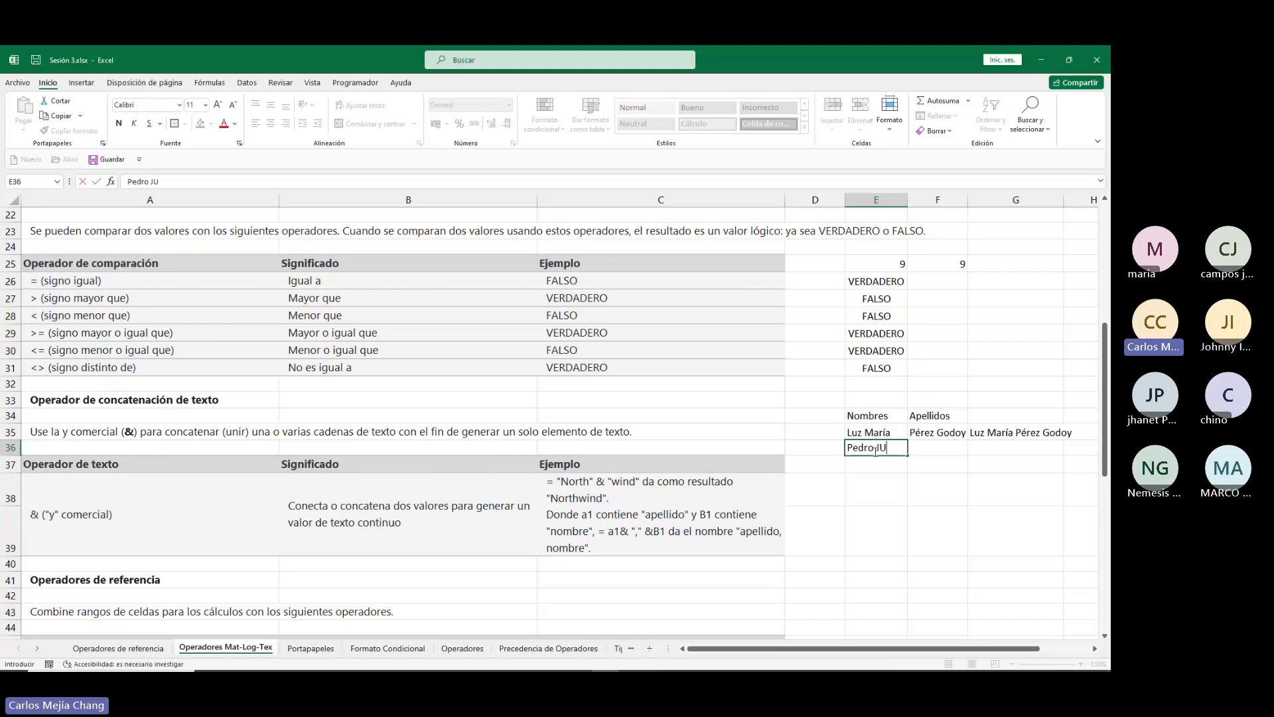
pyautogui.write('uan')
pyautogui.press('Tab')
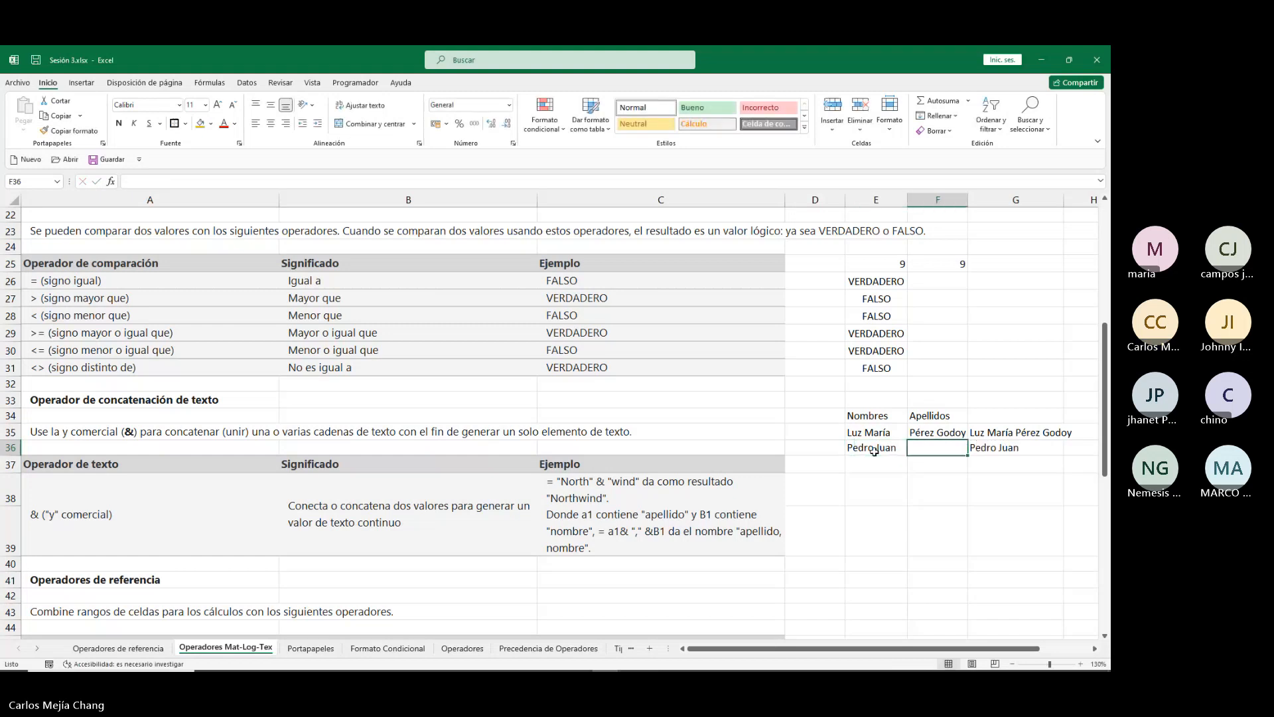
pyautogui.write('L')
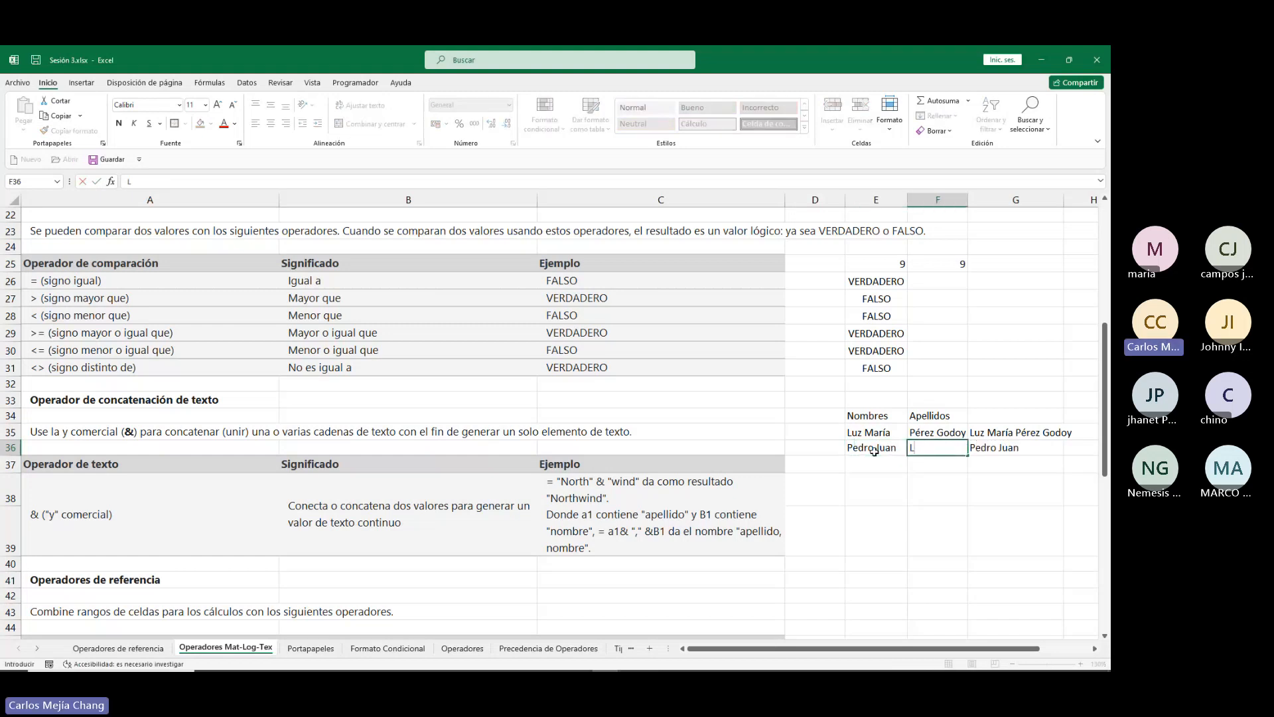
pyautogui.write('ópez')
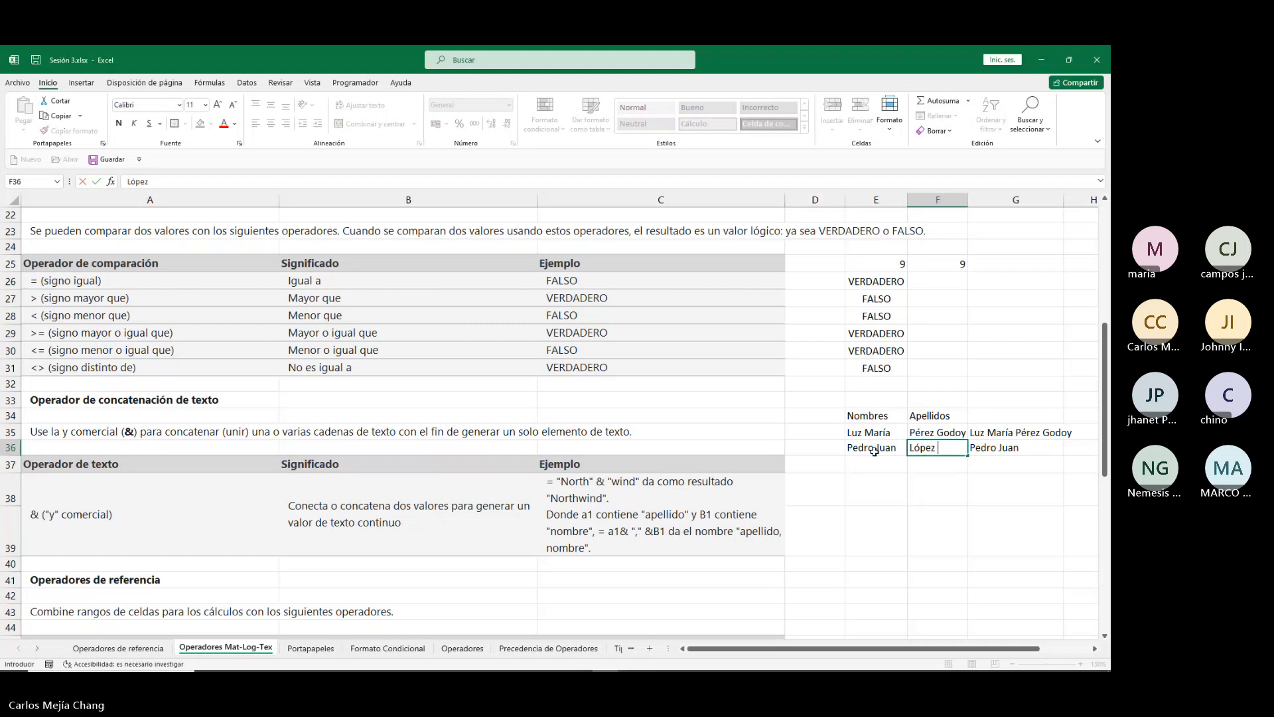
pyautogui.write(' Ruíz')
pyautogui.press('Return')
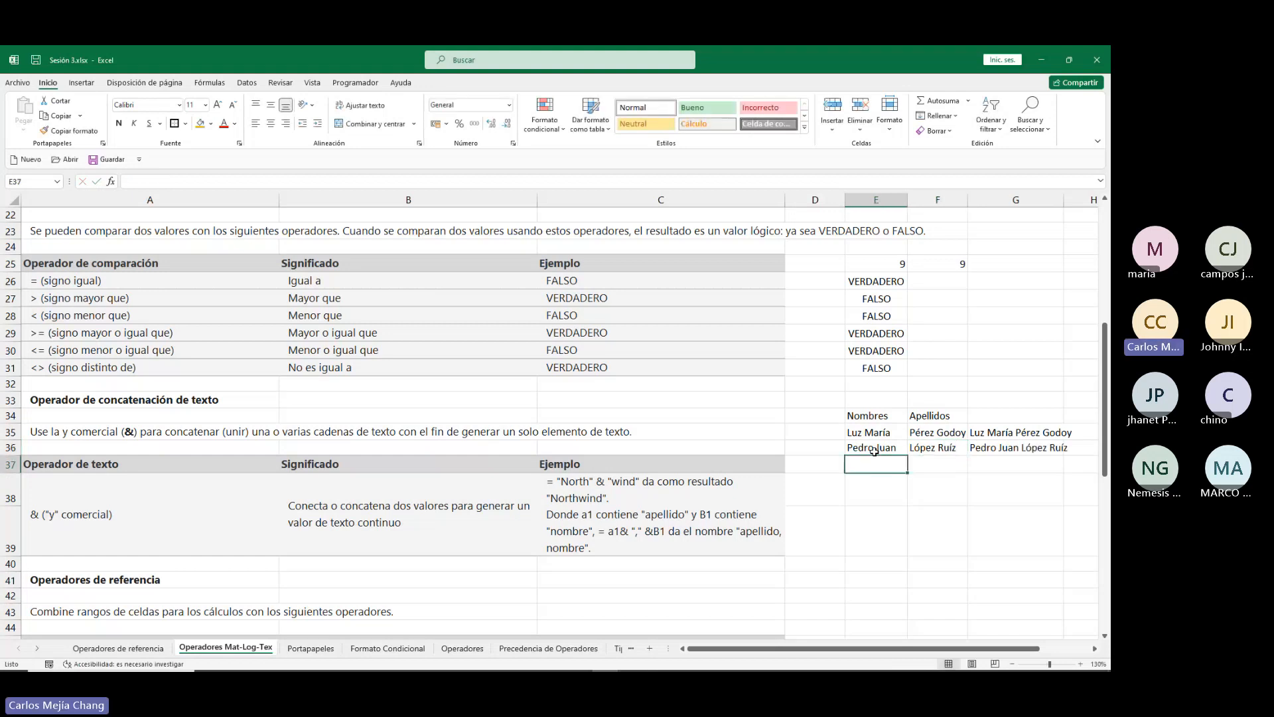
# Enter a third sample person's first name in E37 and surnames in F37.
pyautogui.write('L')
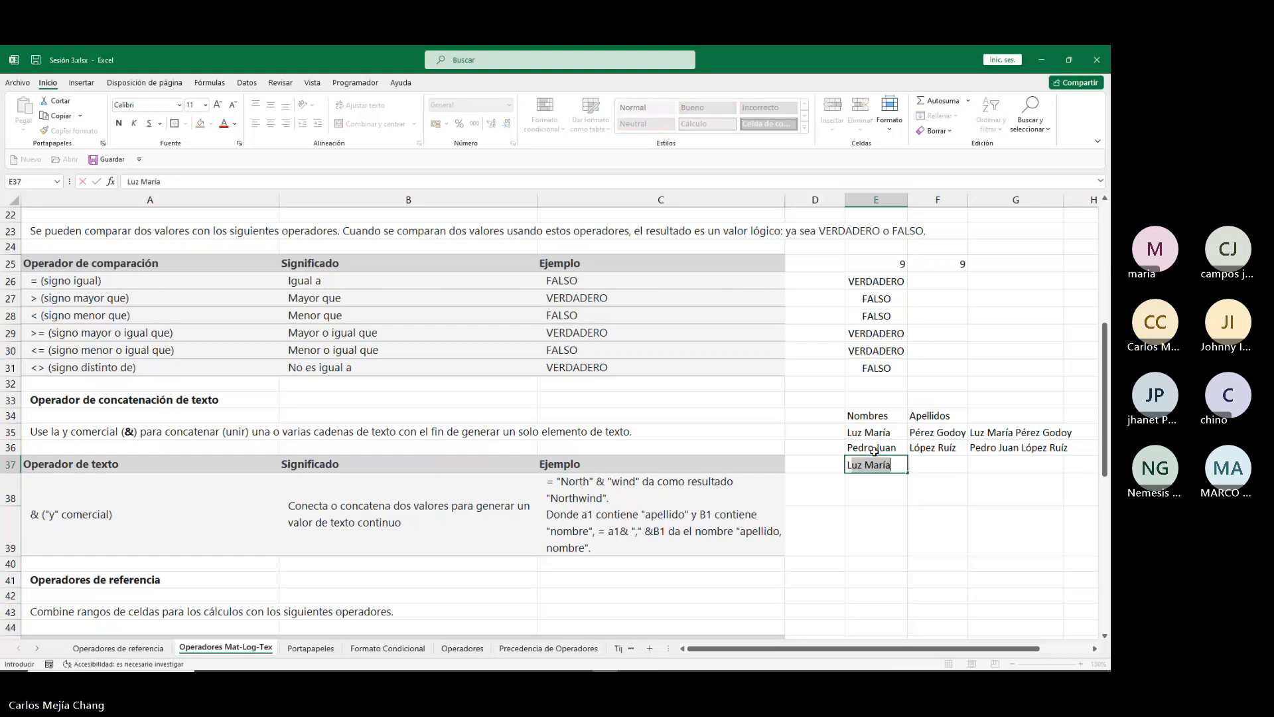
pyautogui.write('eo')
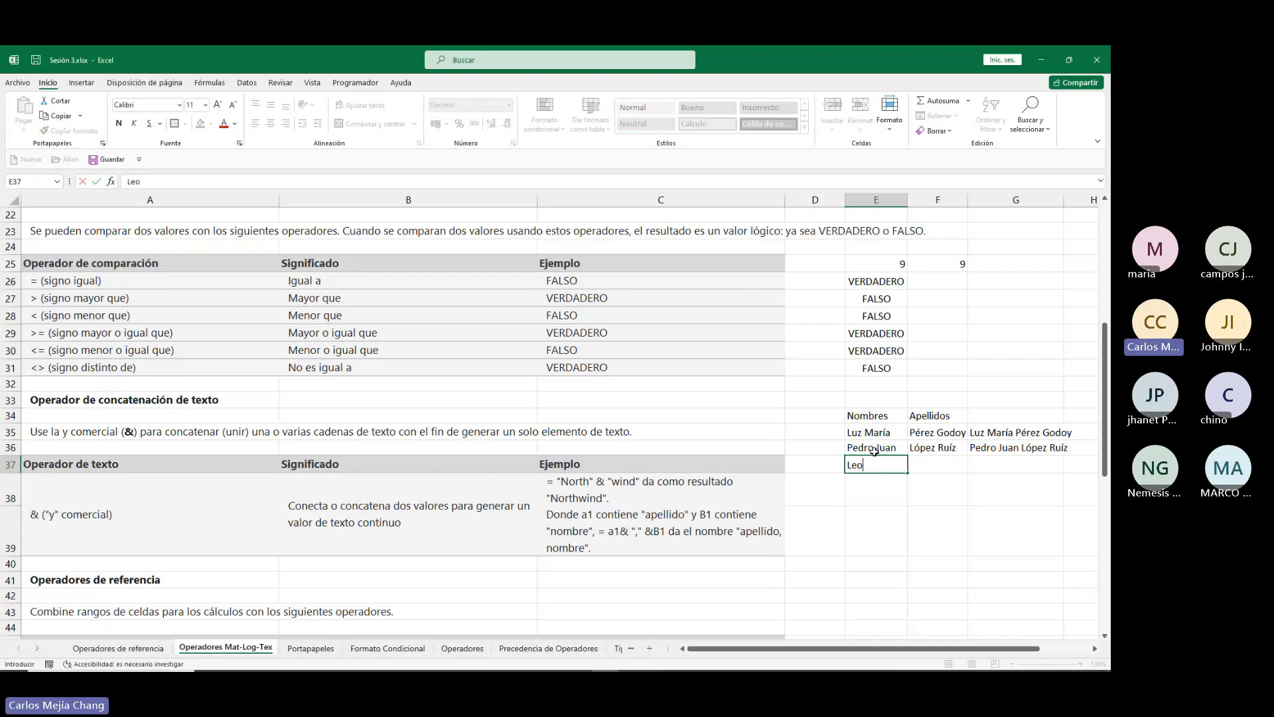
pyautogui.press('Tab')
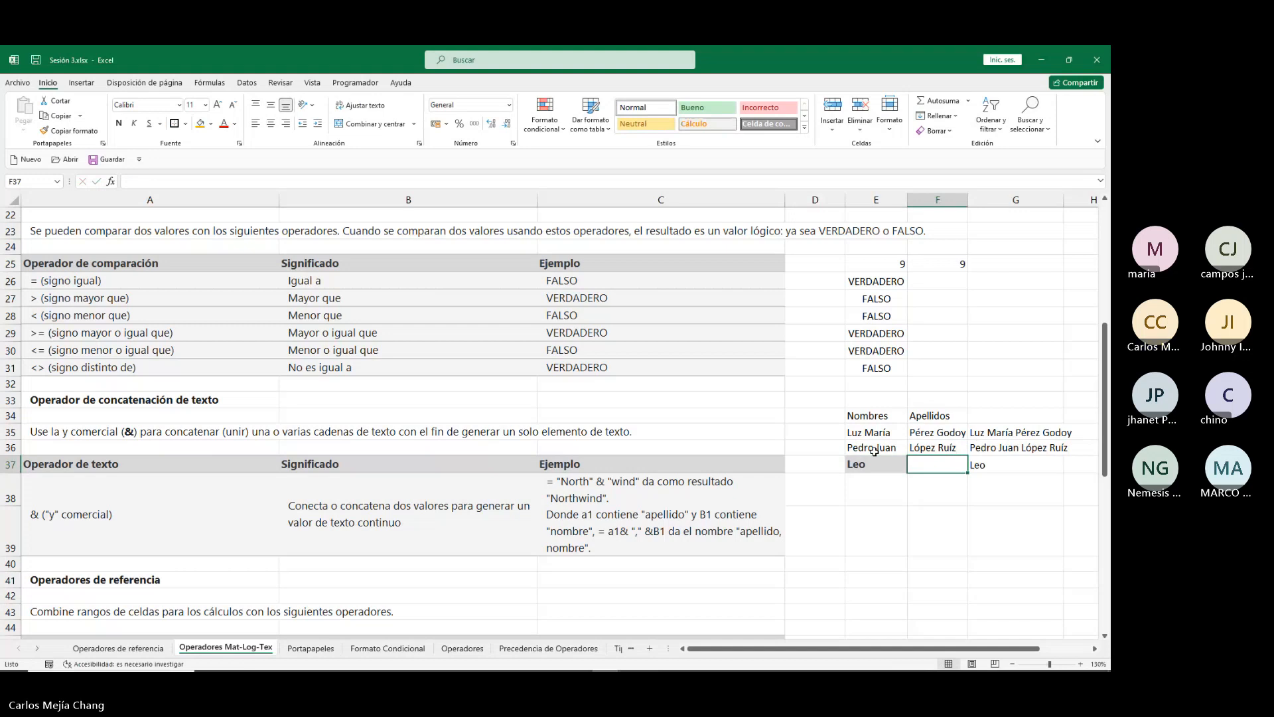
pyautogui.write('M')
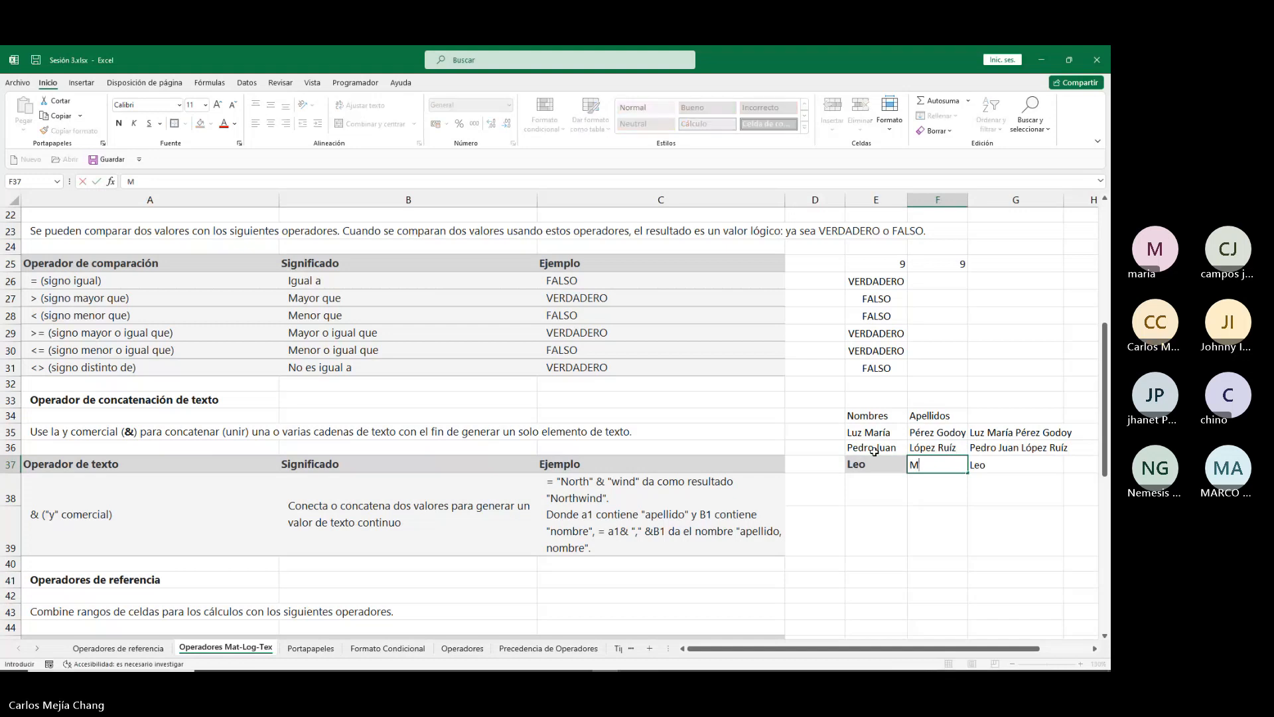
pyautogui.write('endoza')
pyautogui.write('L')
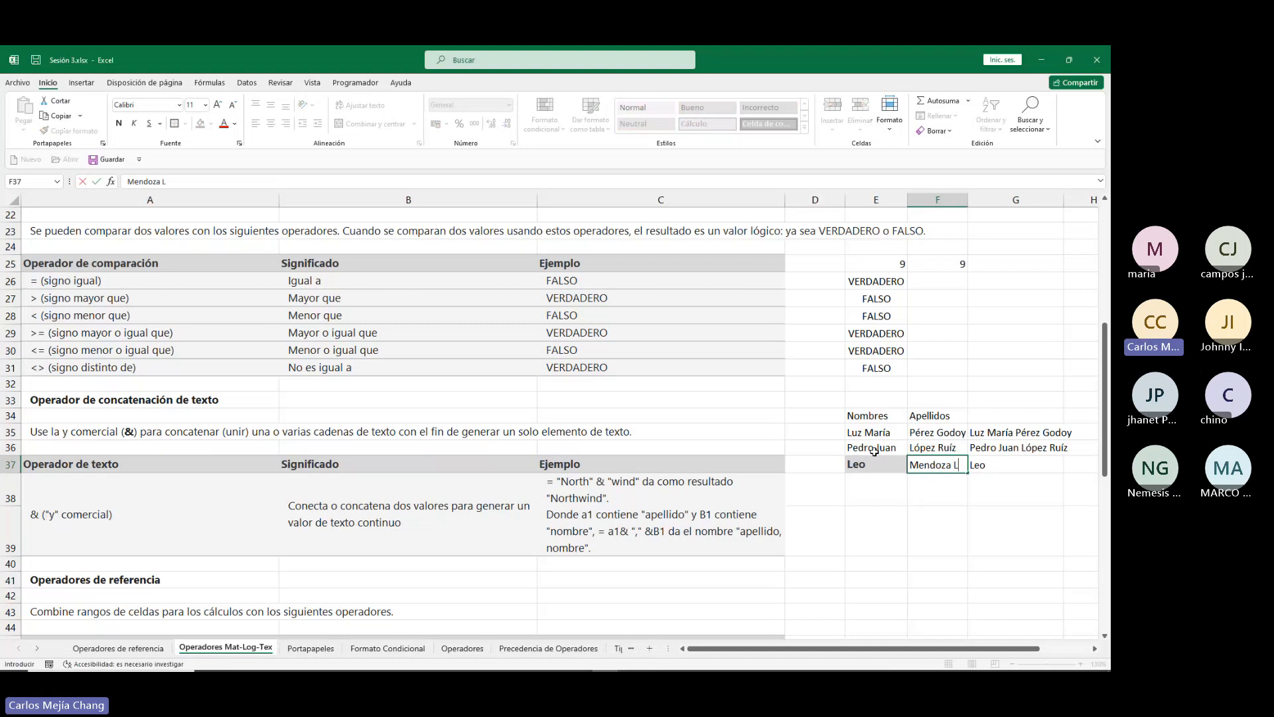
pyautogui.write('opez')
pyautogui.press('Return')
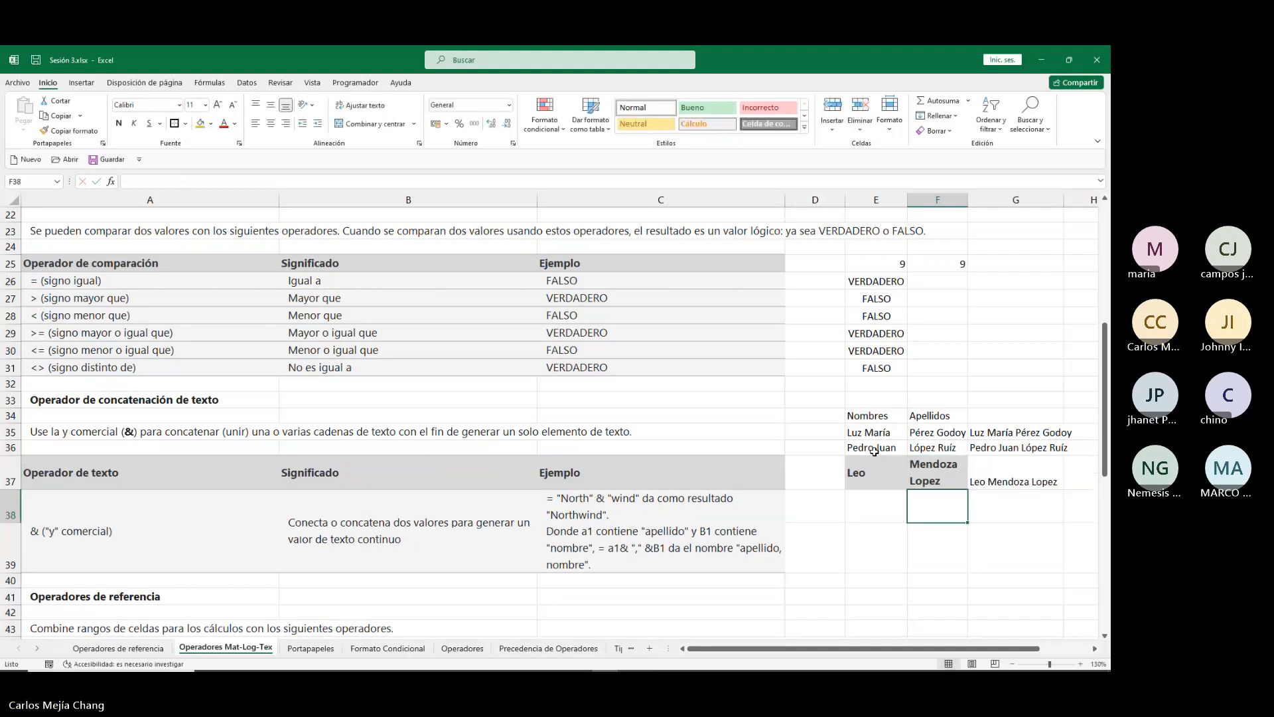
# Copy the cell formatting of E36:F36 onto E37:F37.
pyautogui.moveTo(870, 482)
pyautogui.mouseDown()
pyautogui.moveTo(918, 478)
pyautogui.moveTo(893, 448)
pyautogui.moveTo(932, 449)
pyautogui.mouseUp()
pyautogui.click(69, 131)
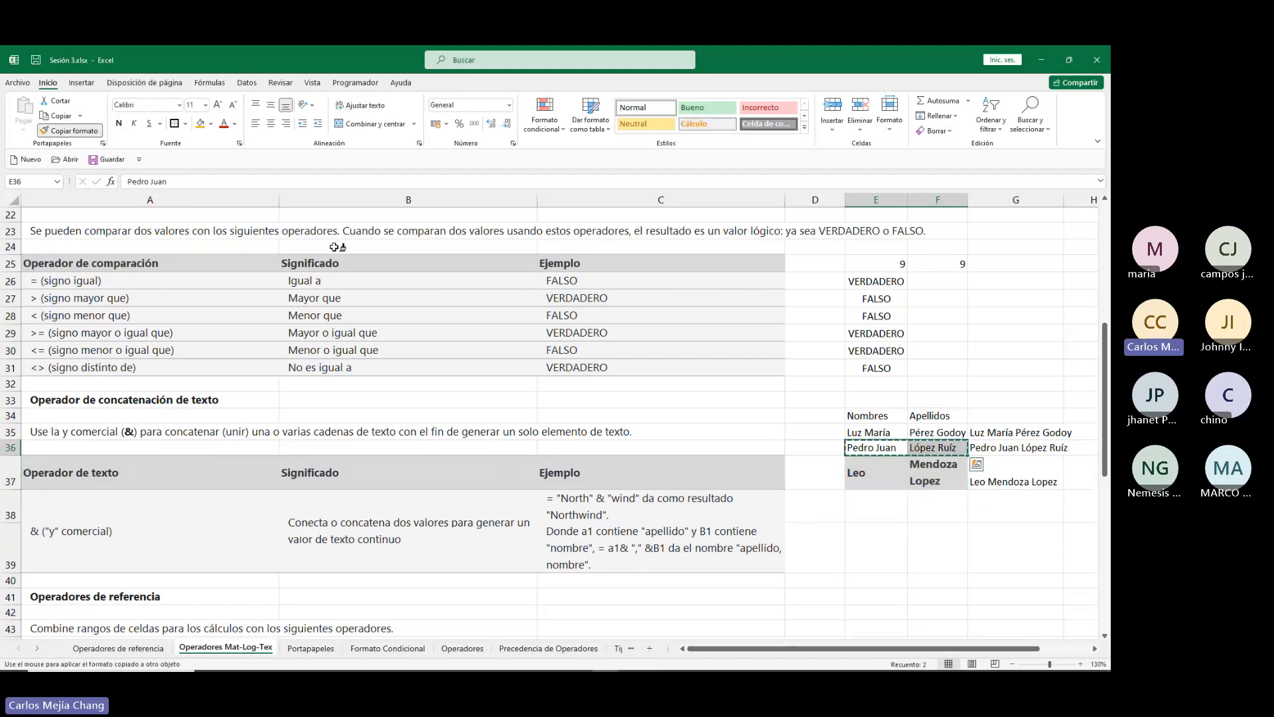
pyautogui.moveTo(863, 473); pyautogui.dragTo(936, 472)
pyautogui.click(937, 563)
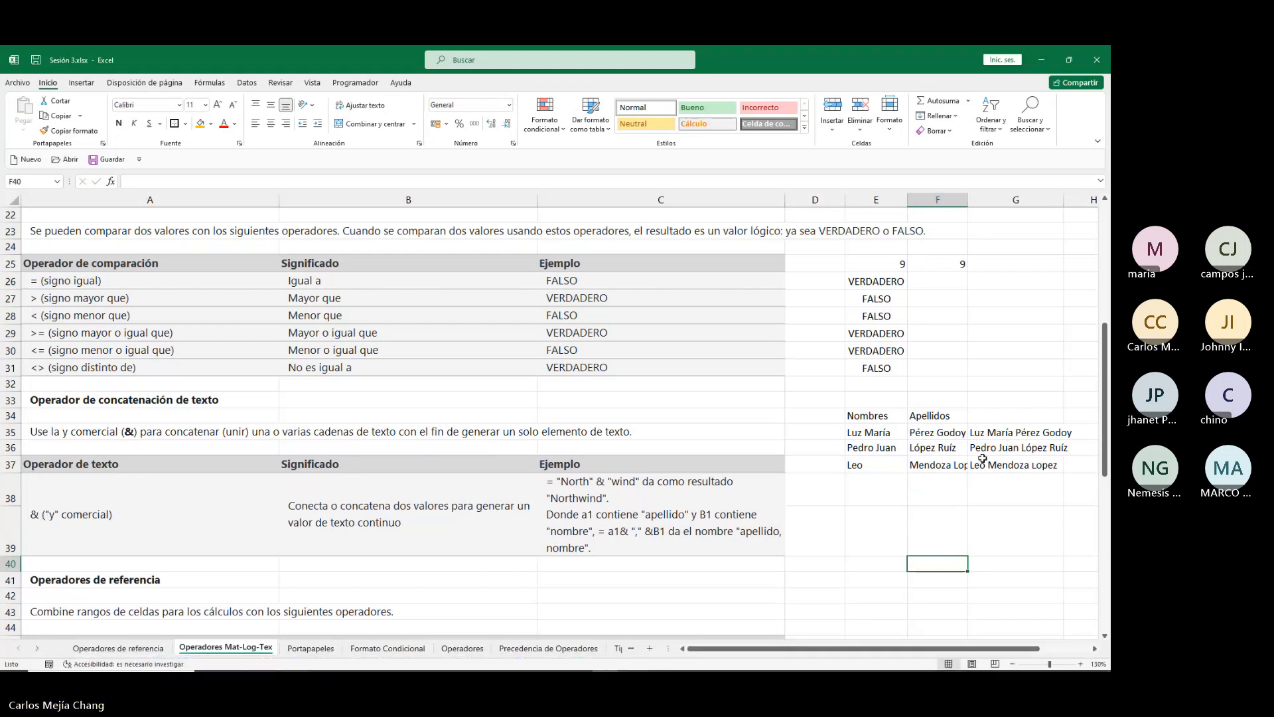
# Review the reference operators table, the Operadores de referencia sheet and the practice values in the rows below the tables.
pyautogui.scroll(-2, 513, 529)
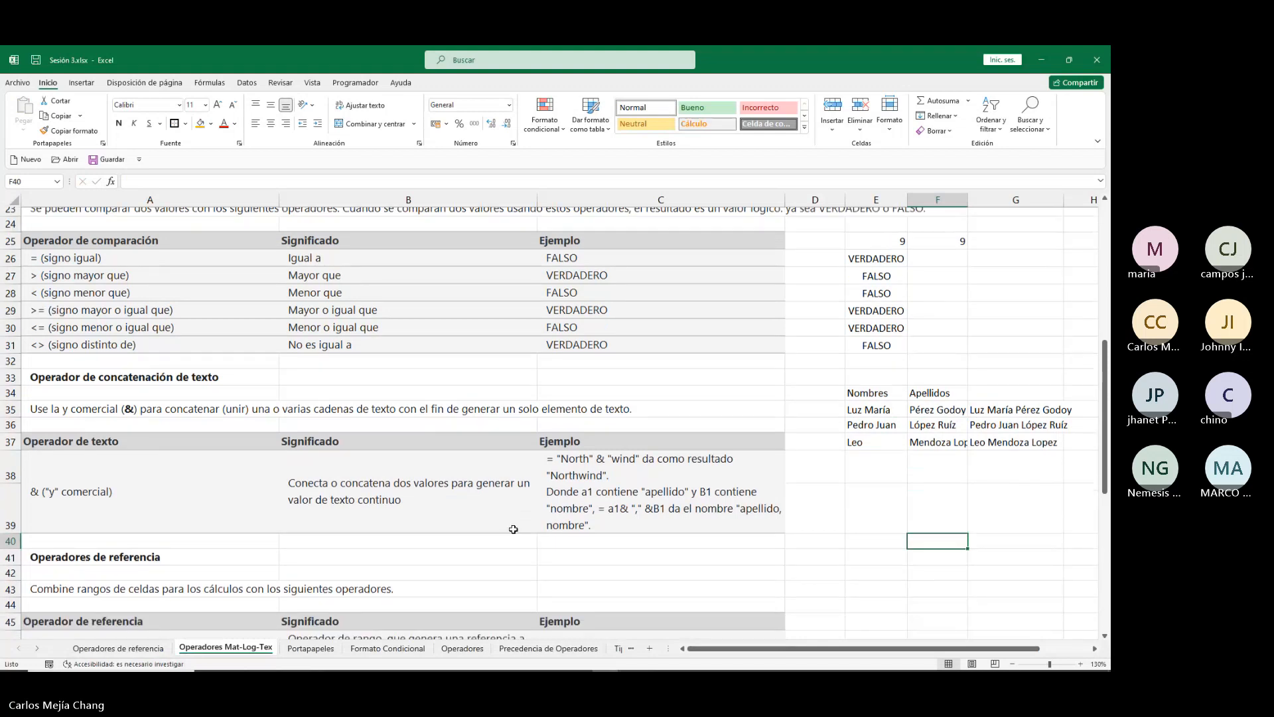
pyautogui.scroll(-4, 513, 528)
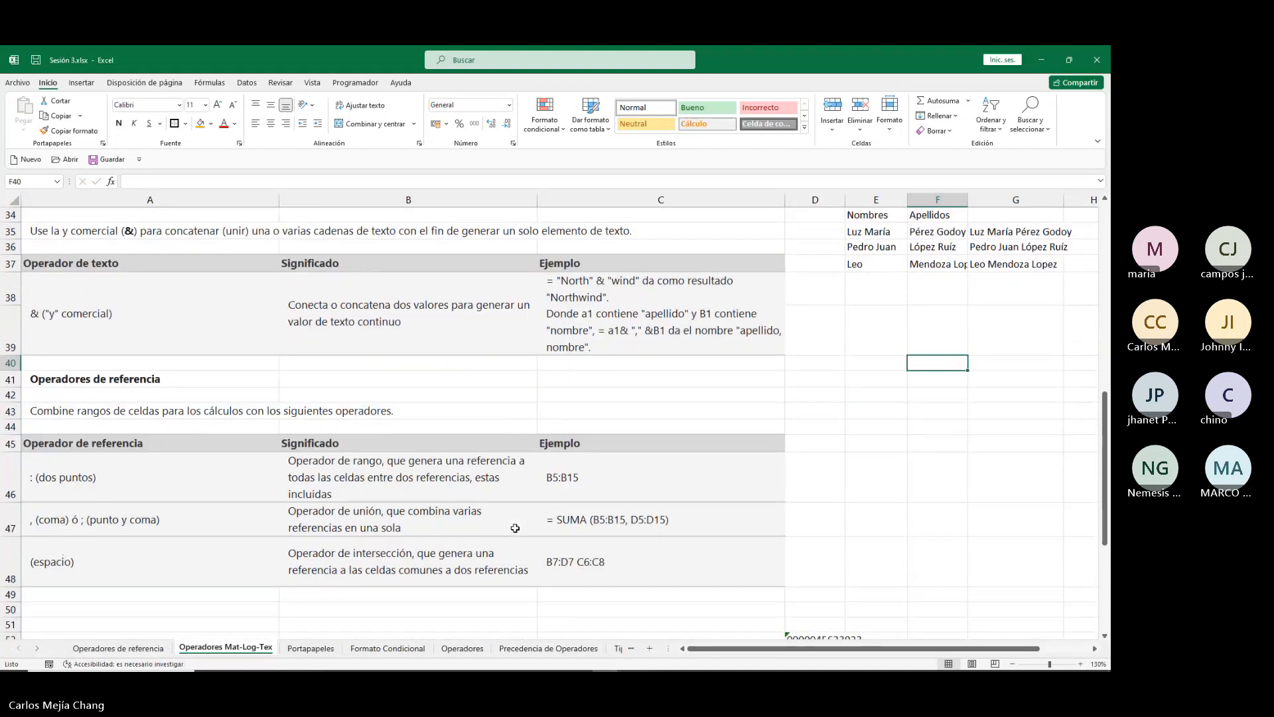
pyautogui.scroll(-1, 43, 519)
pyautogui.scroll(-1, 59, 446)
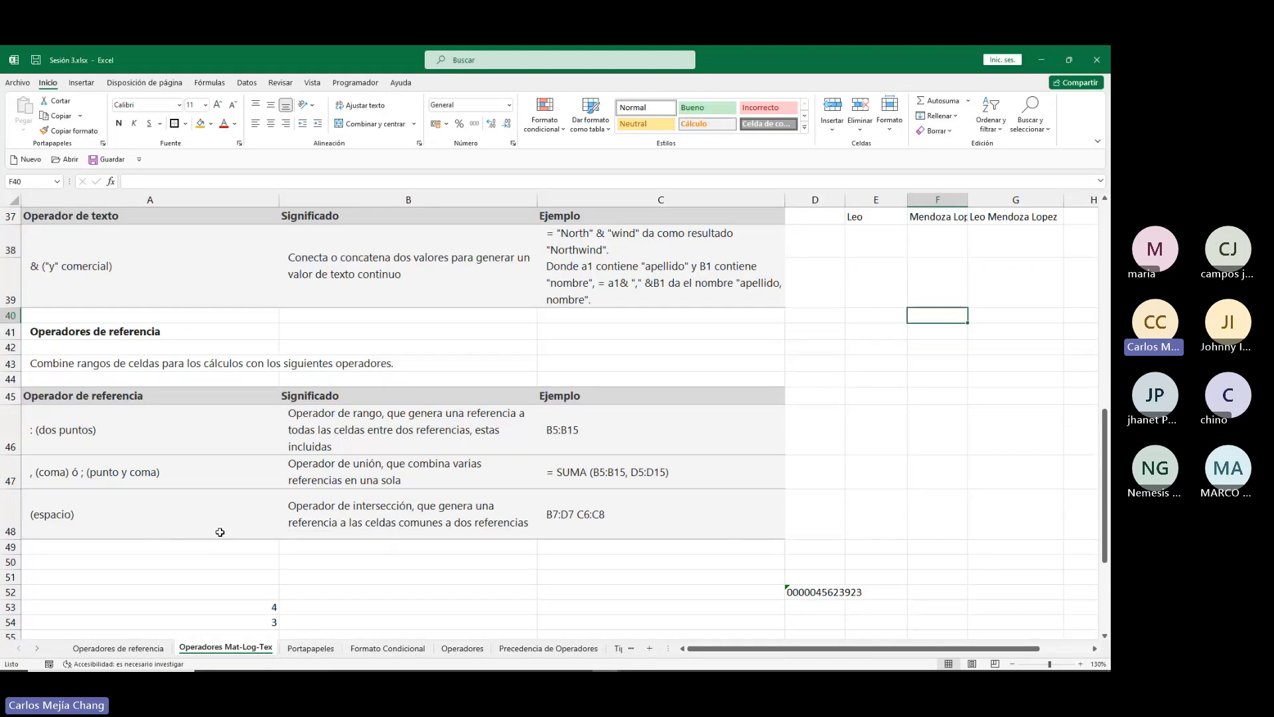
pyautogui.click(104, 648)
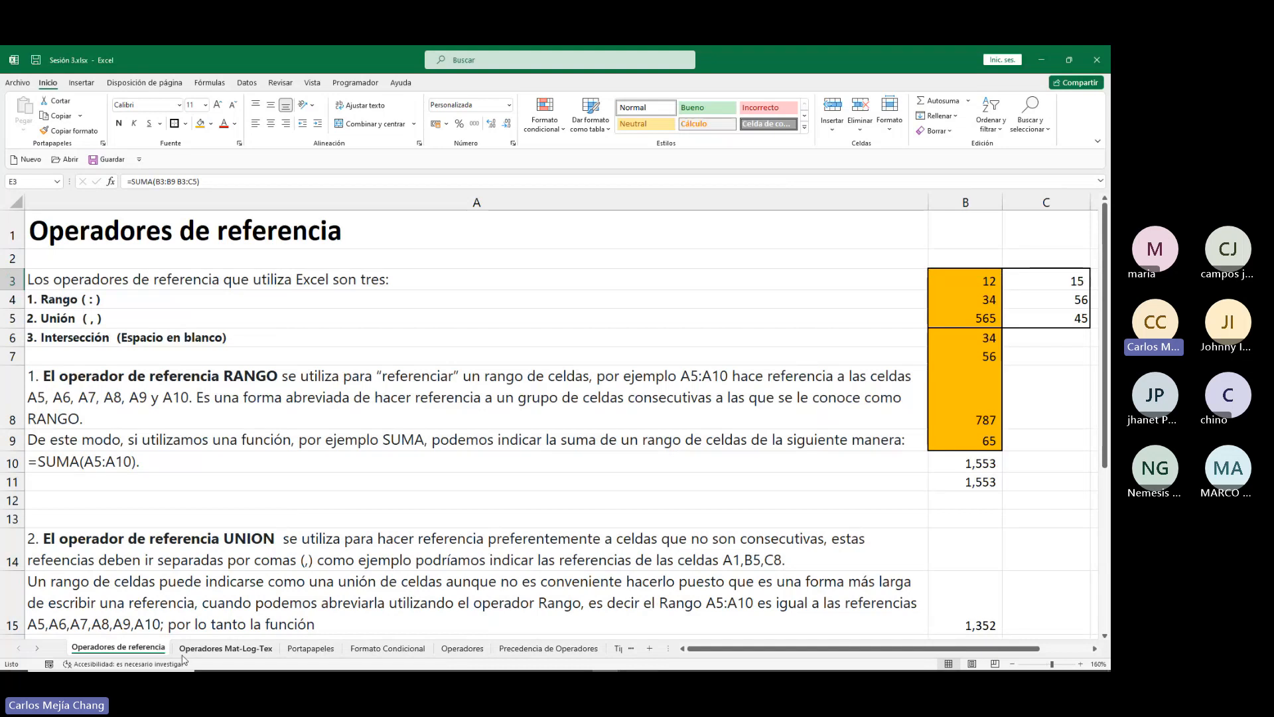
pyautogui.click(225, 648)
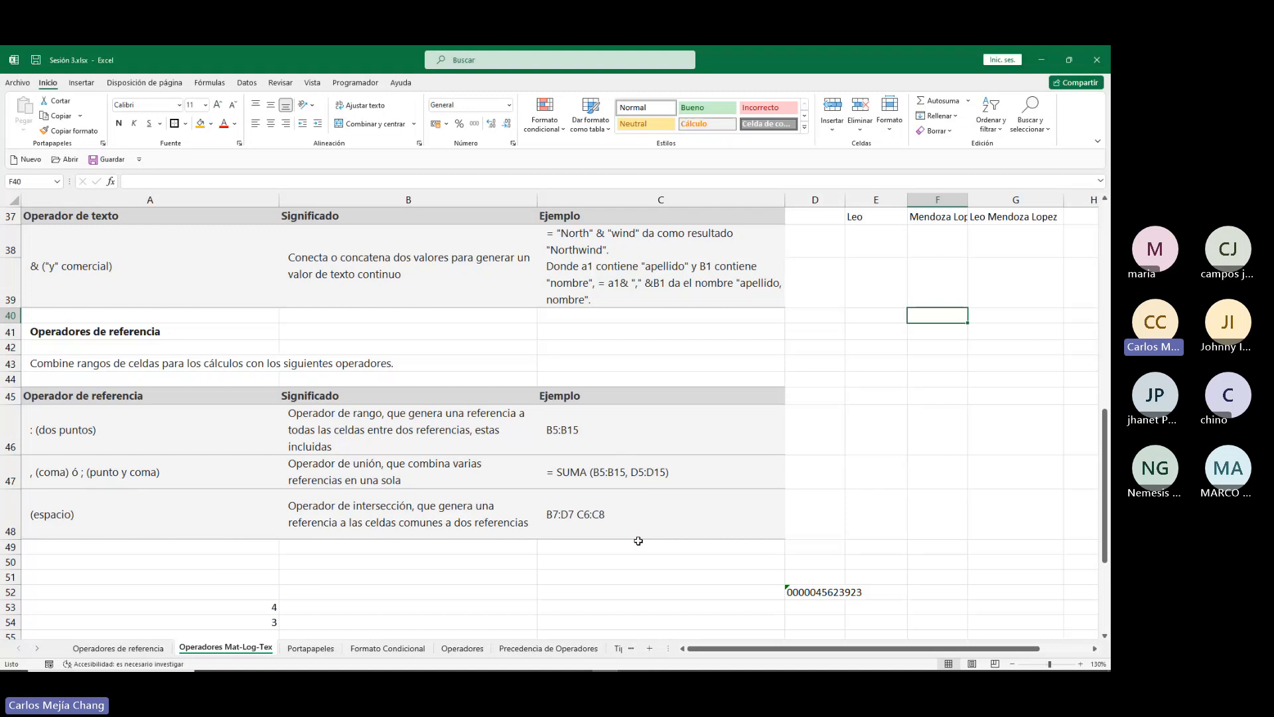
pyautogui.scroll(-5, 631, 543)
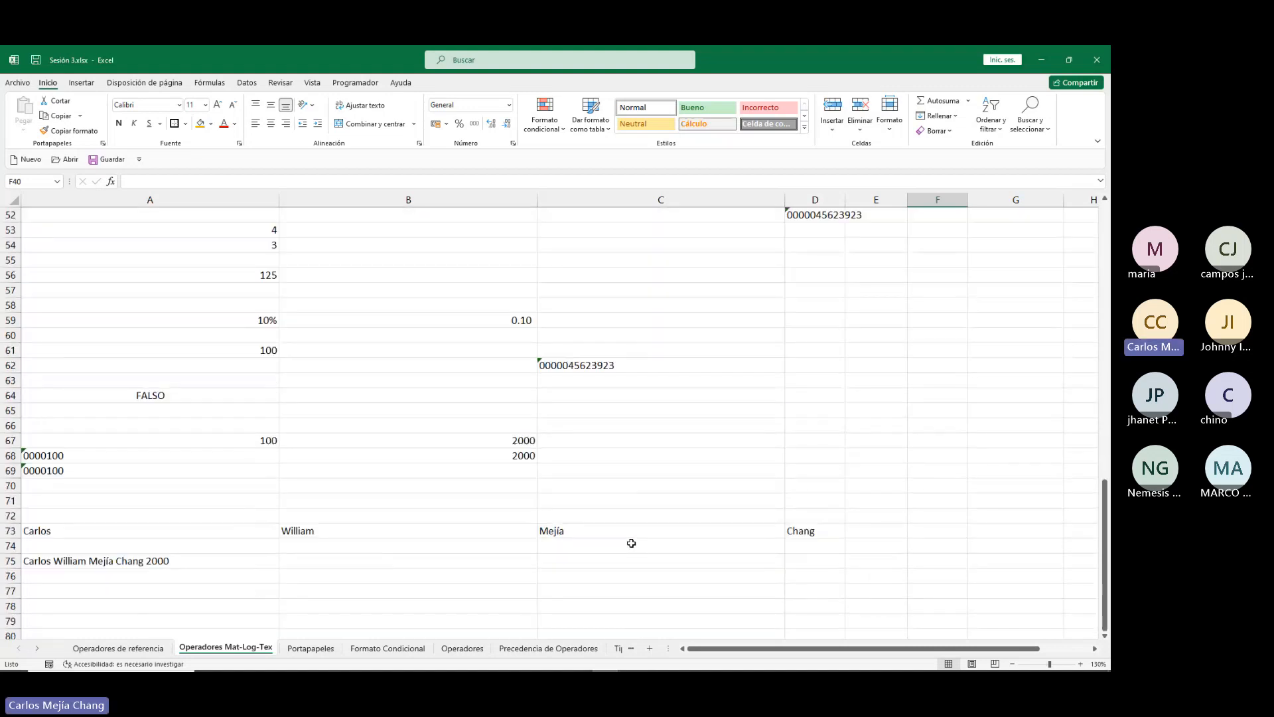
pyautogui.scroll(1, 226, 560)
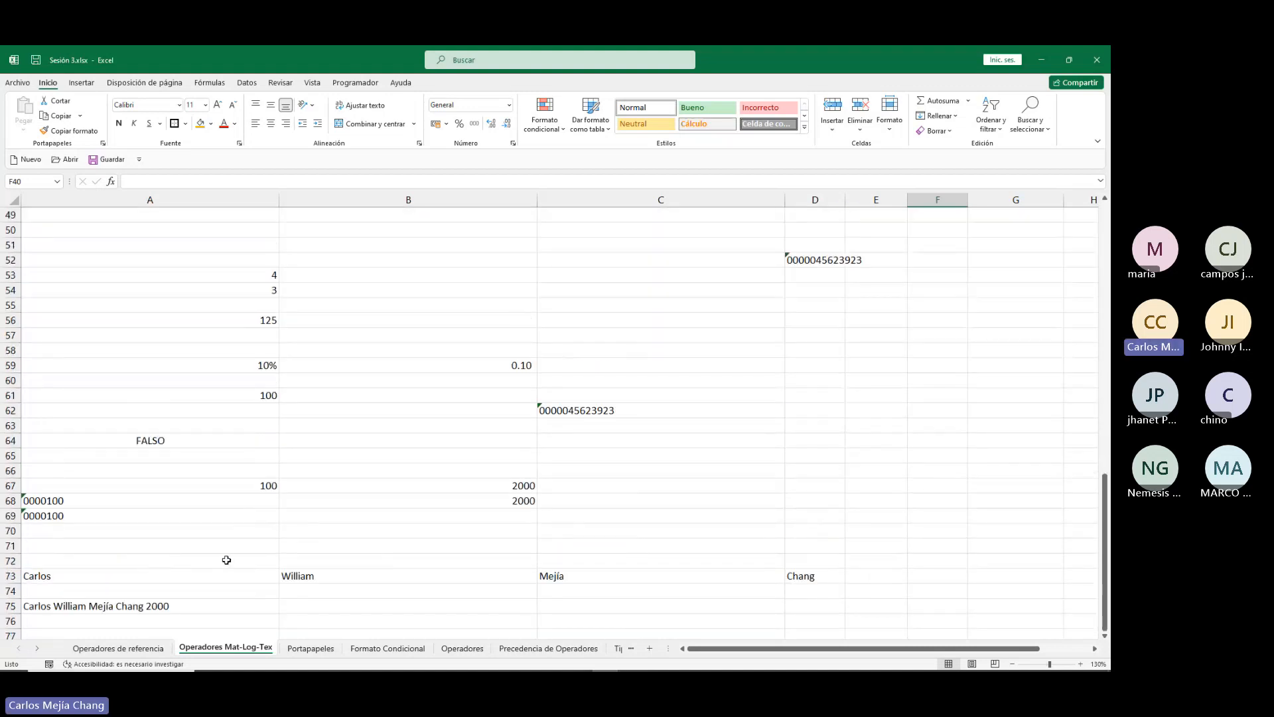
pyautogui.scroll(2, 226, 561)
pyautogui.click(216, 458)
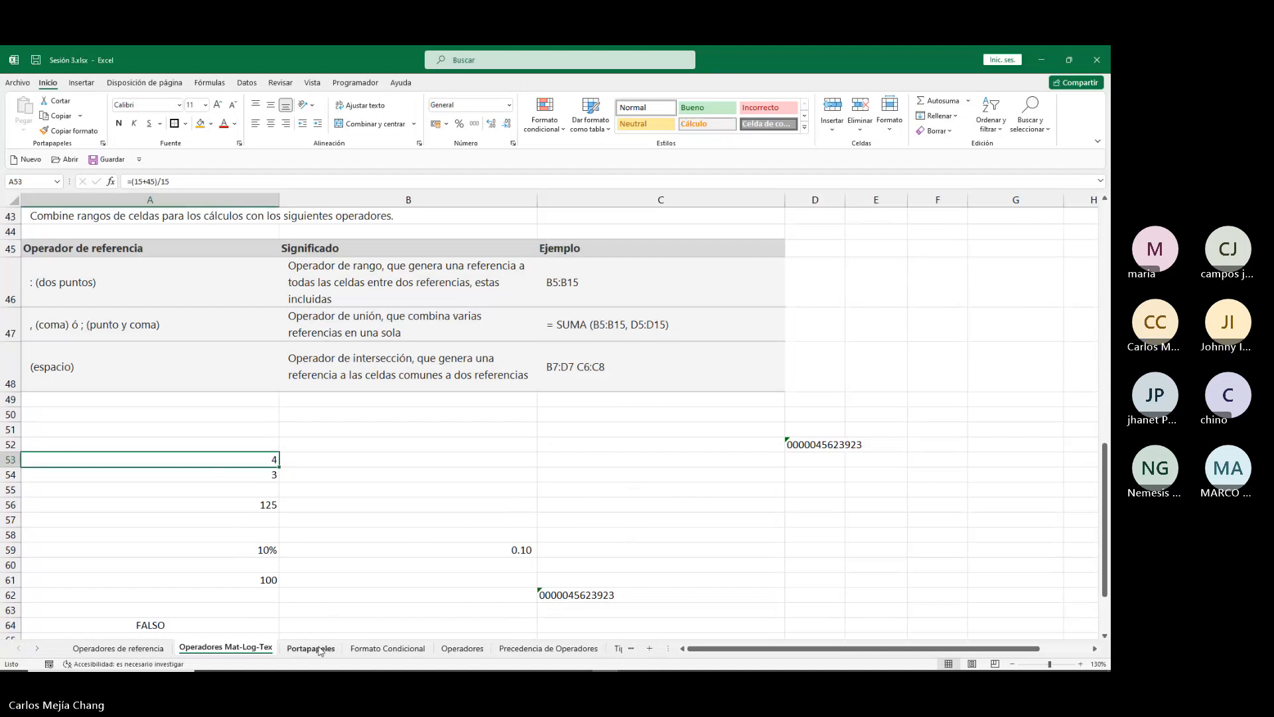
pyautogui.click(827, 449)
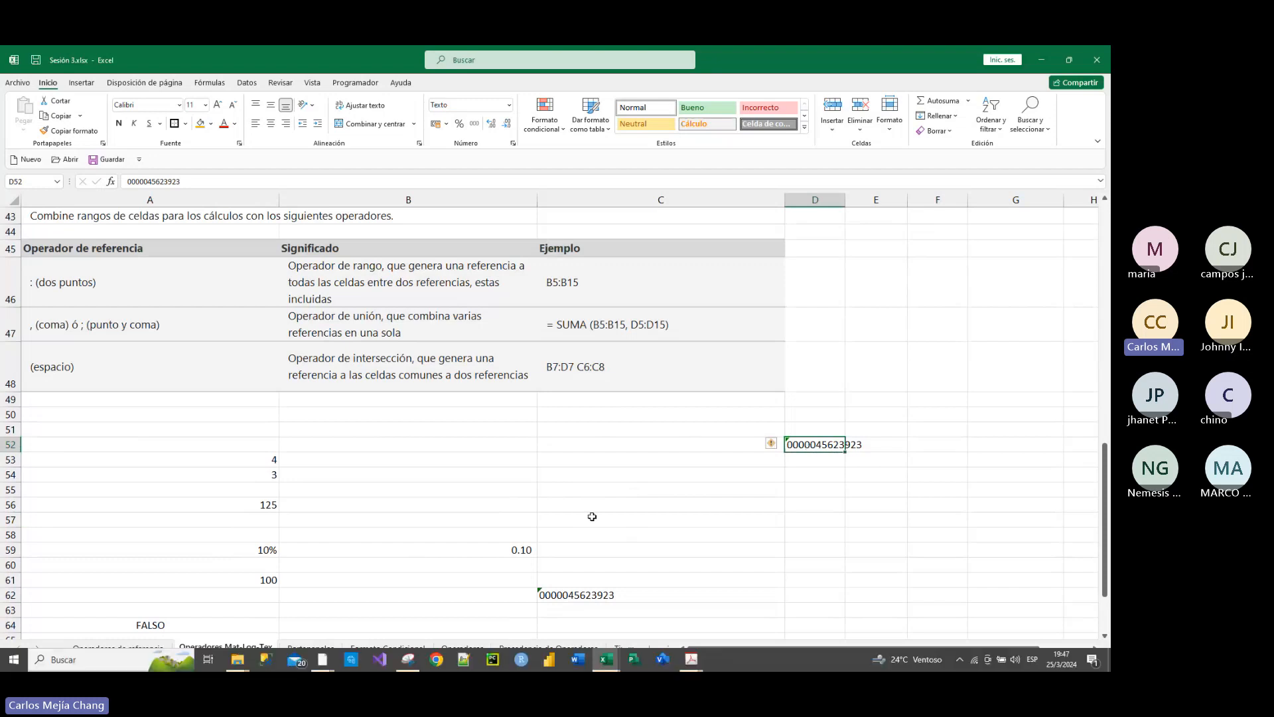
# Enter the number 12345678 in cell C54 below the reference operators table.
pyautogui.click(553, 474)
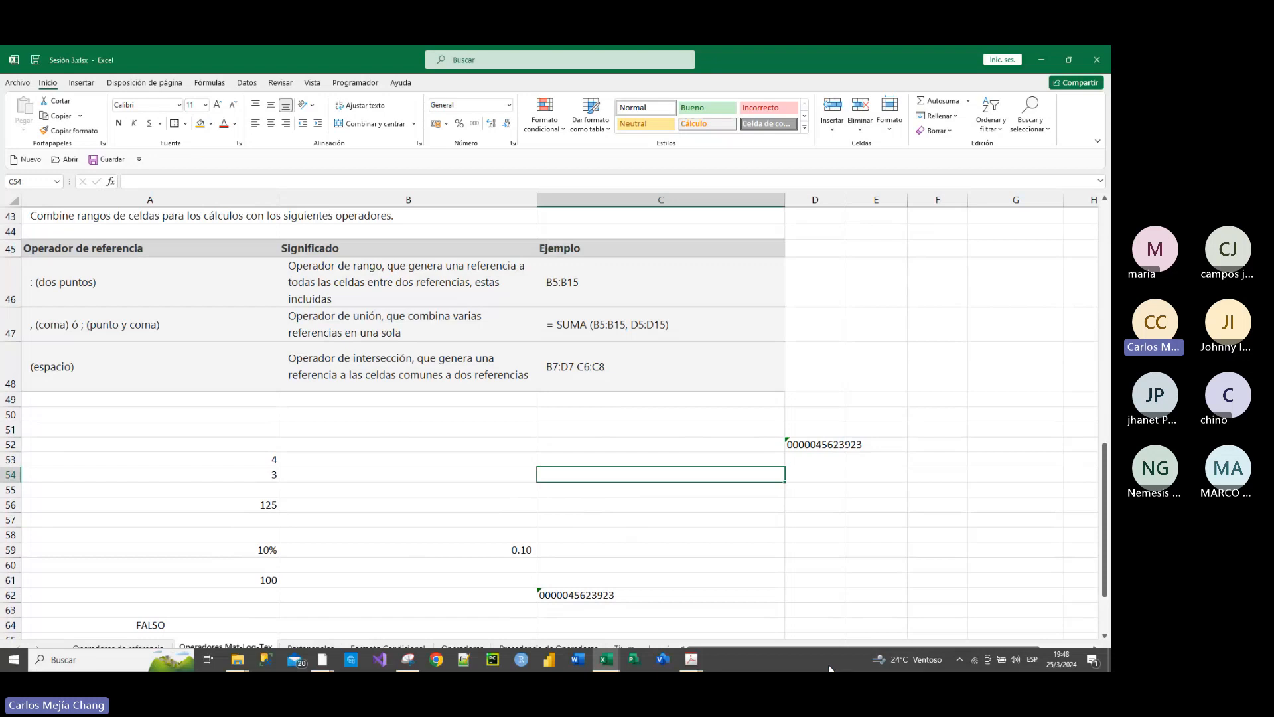
pyautogui.write('12')
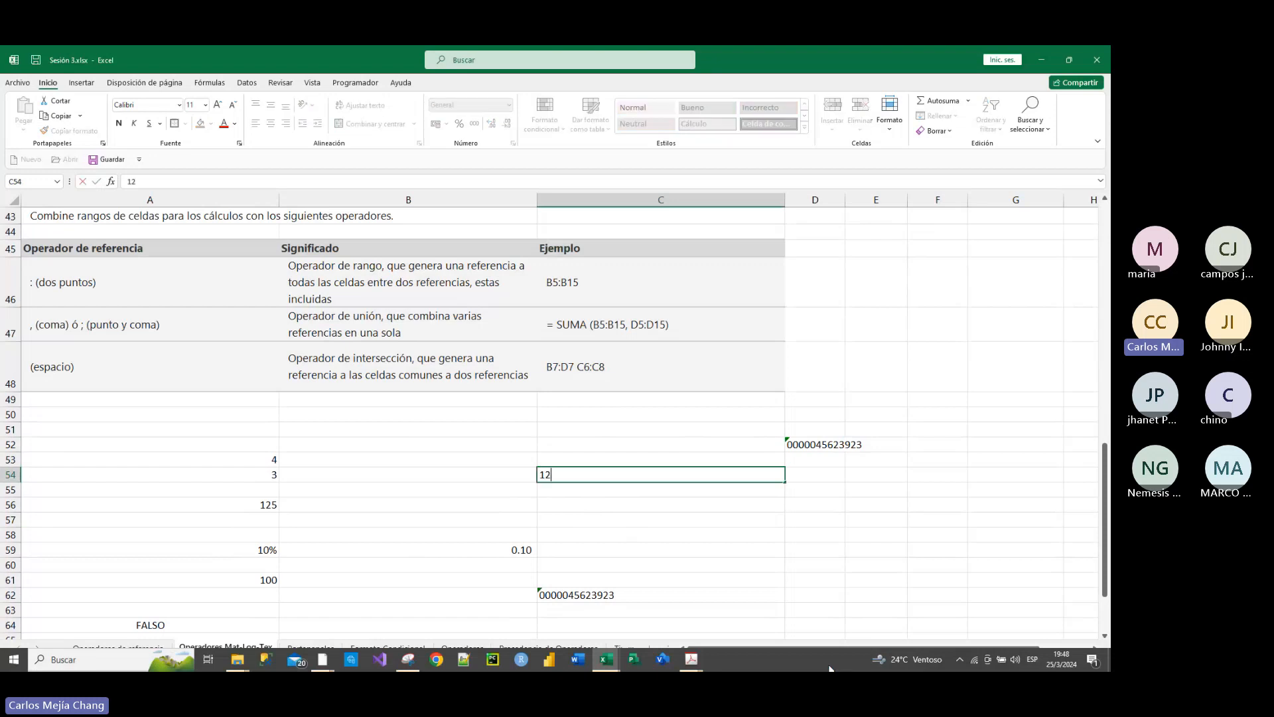
pyautogui.write('345678')
pyautogui.press('Return')
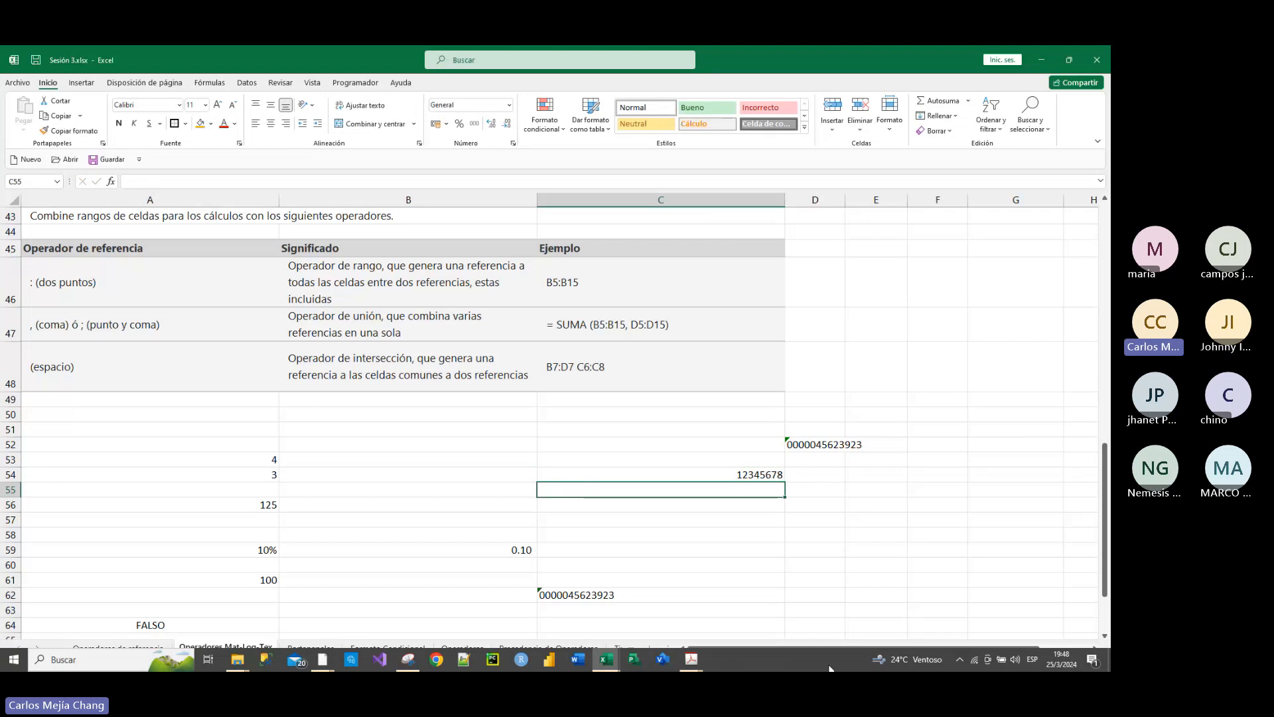
pyautogui.press('Up')
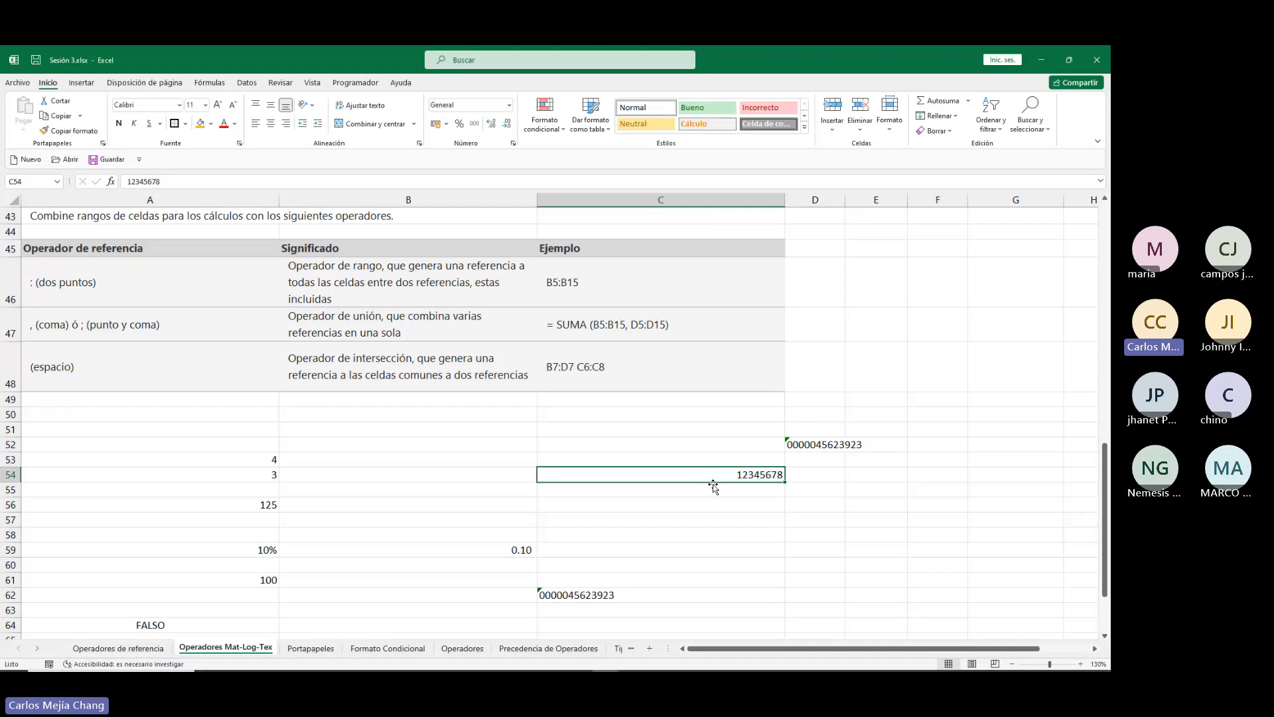
# Enter an eight-digit sample number starting with a zero in cell C55.
pyautogui.click(712, 485)
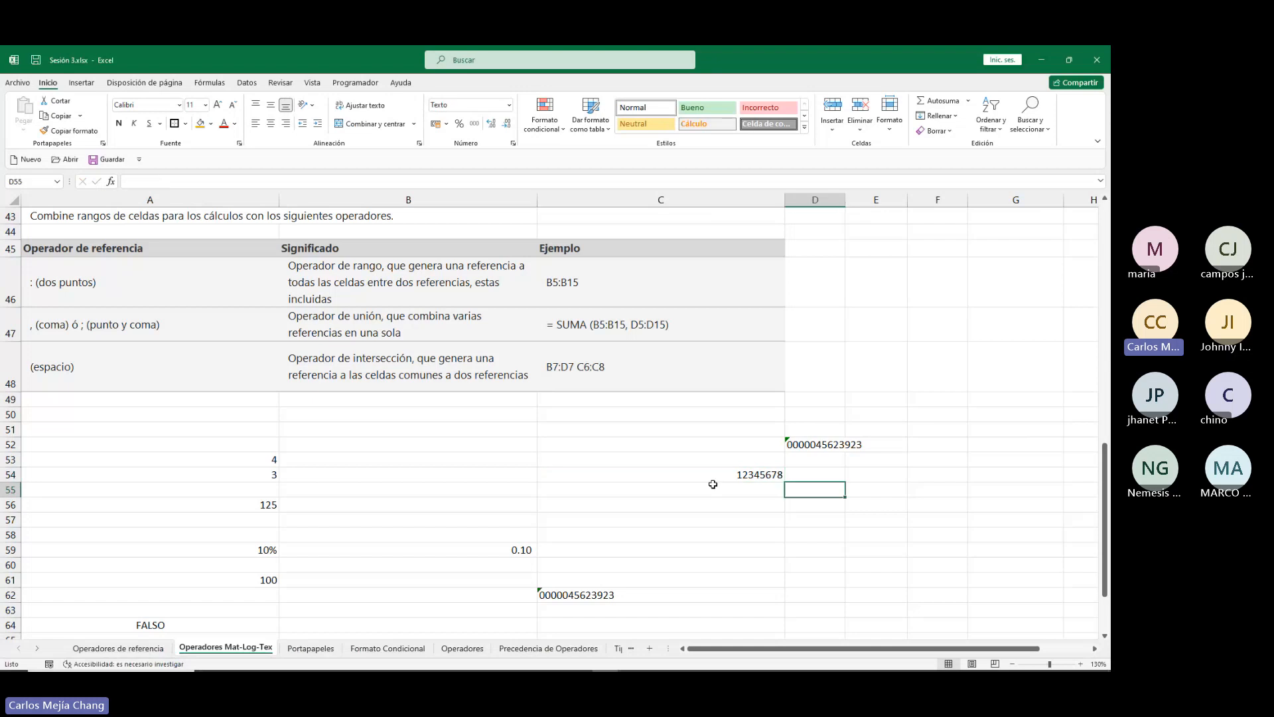
pyautogui.write('0666')
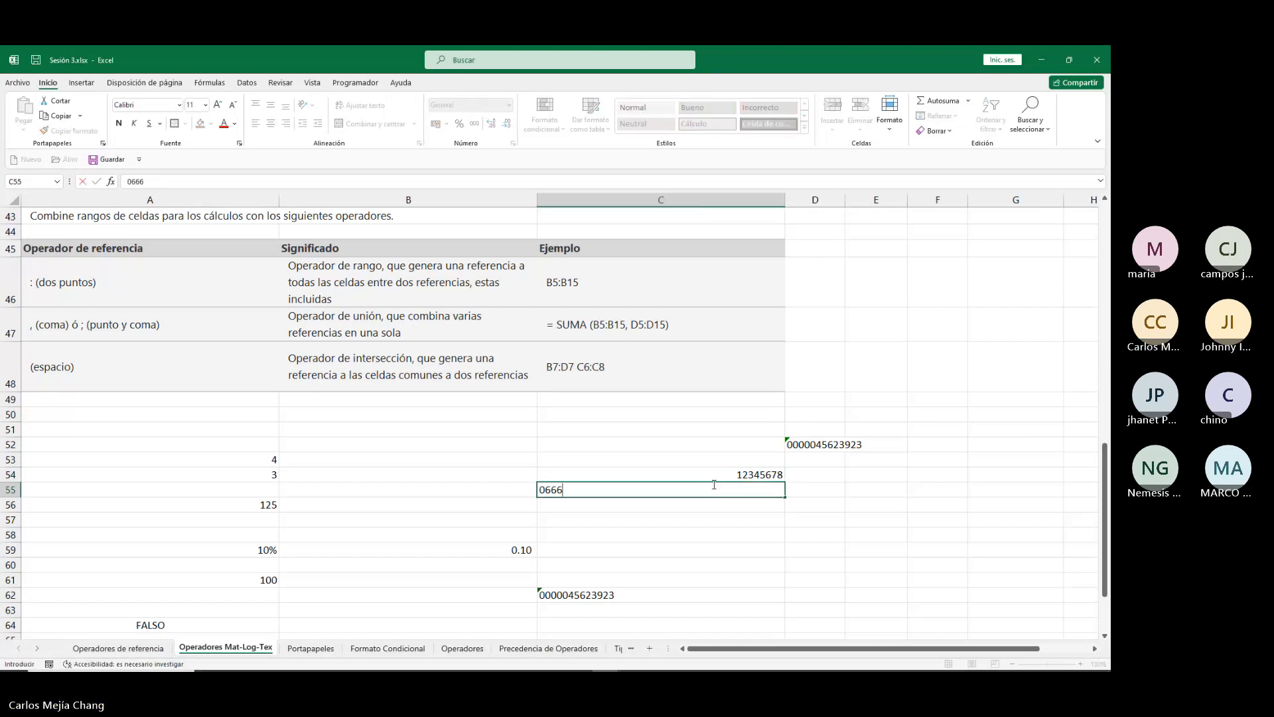
pyautogui.write('3331')
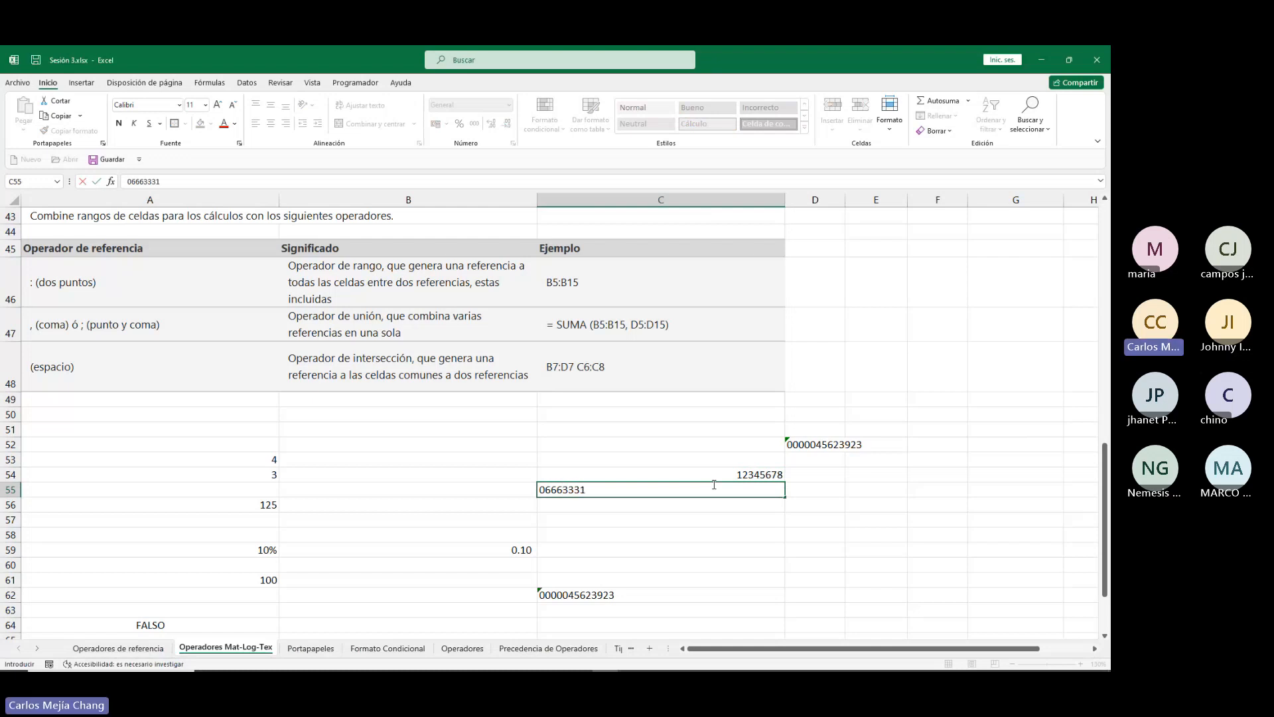
pyautogui.press('Return')
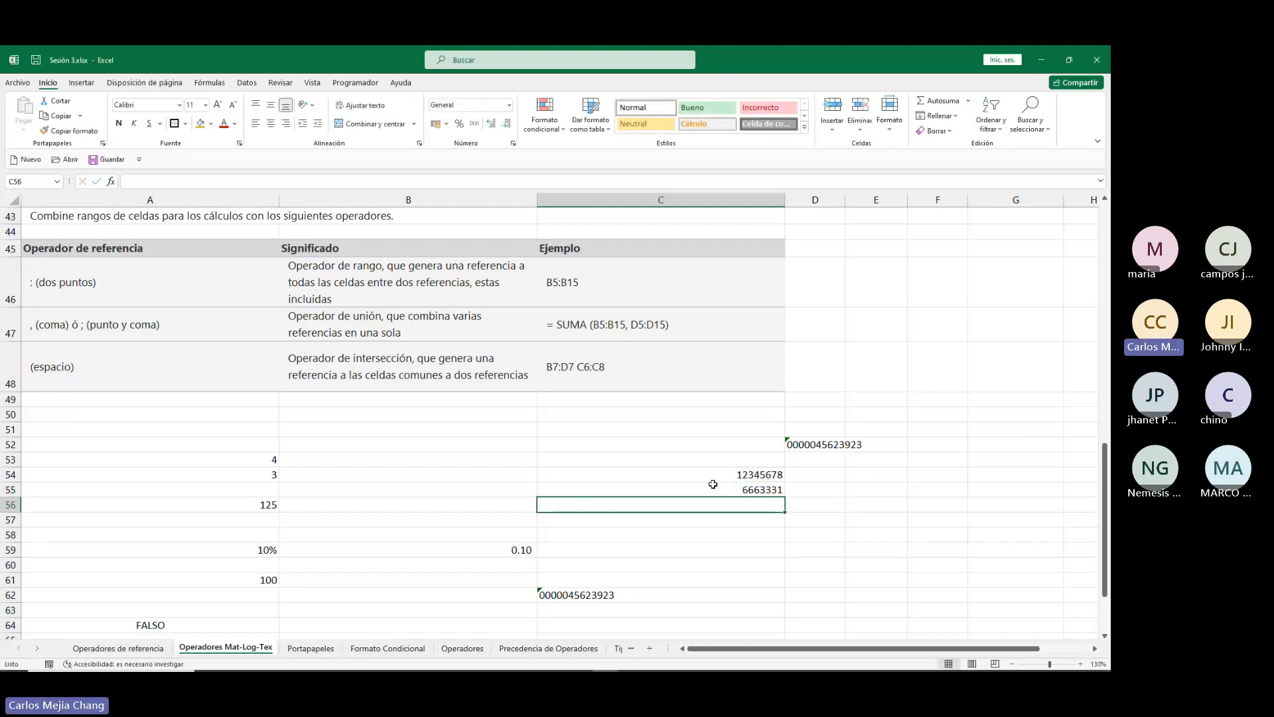
# Prefix the number in C55 with an apostrophe and a leading zero to store it as text.
pyautogui.click(712, 485)
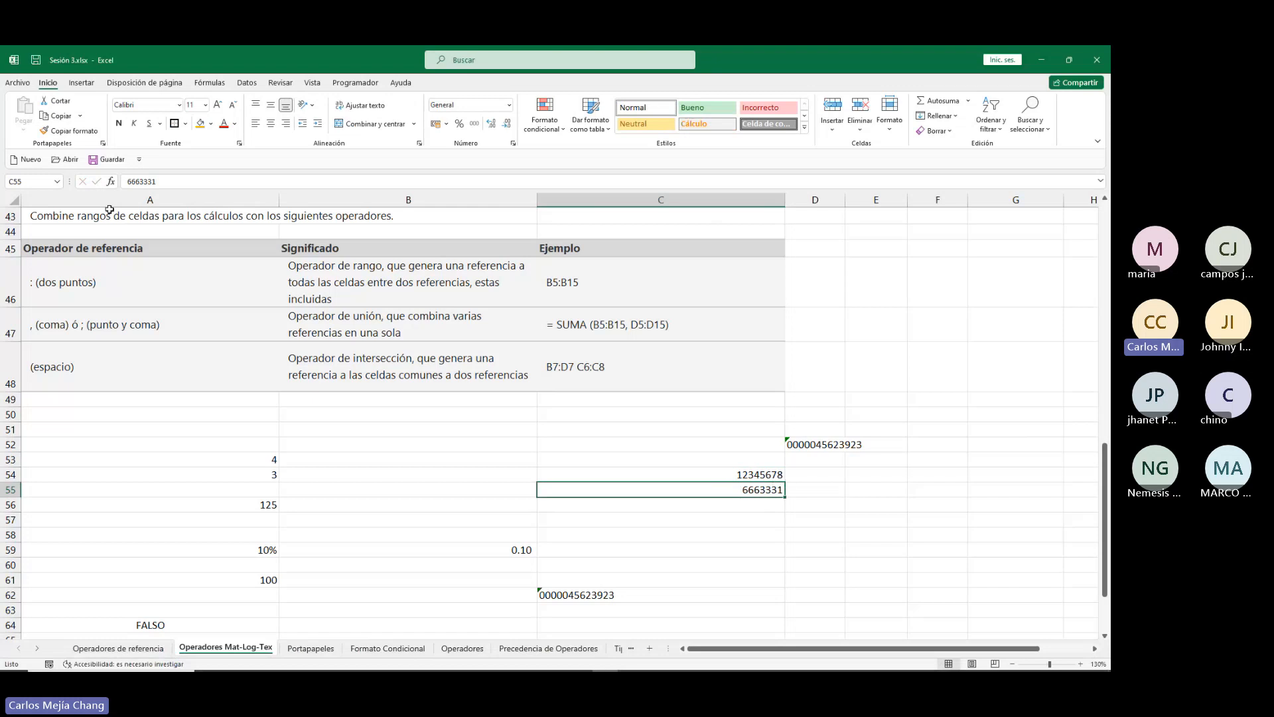
pyautogui.click(127, 181)
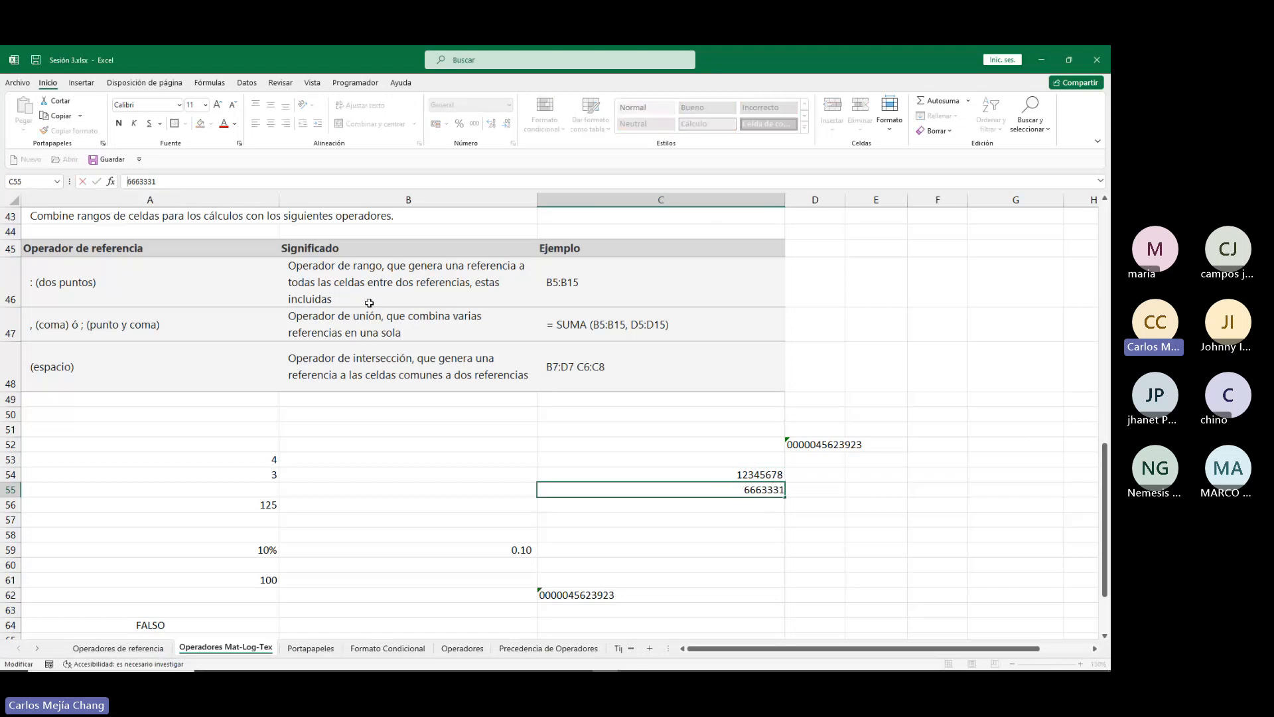
pyautogui.write("'0")
pyautogui.press('Return')
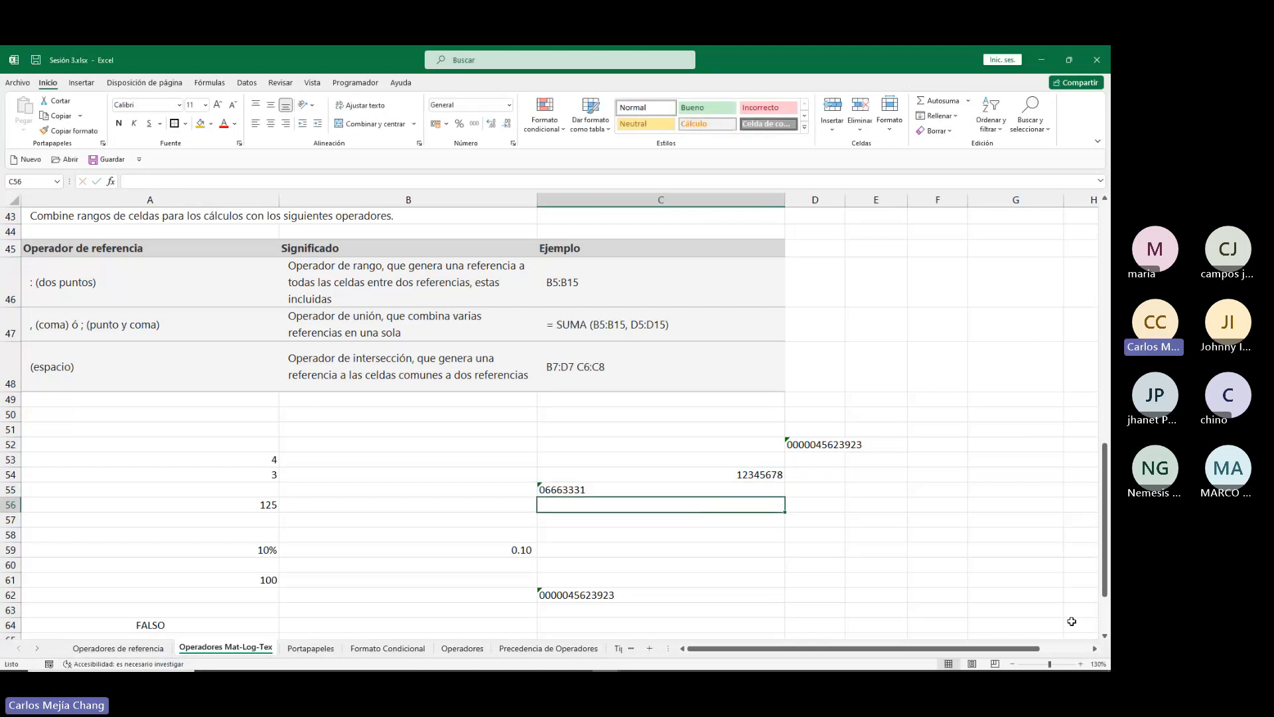
# Prefix the number 12345678 in C54 with an apostrophe to store it as text.
pyautogui.press('Up')
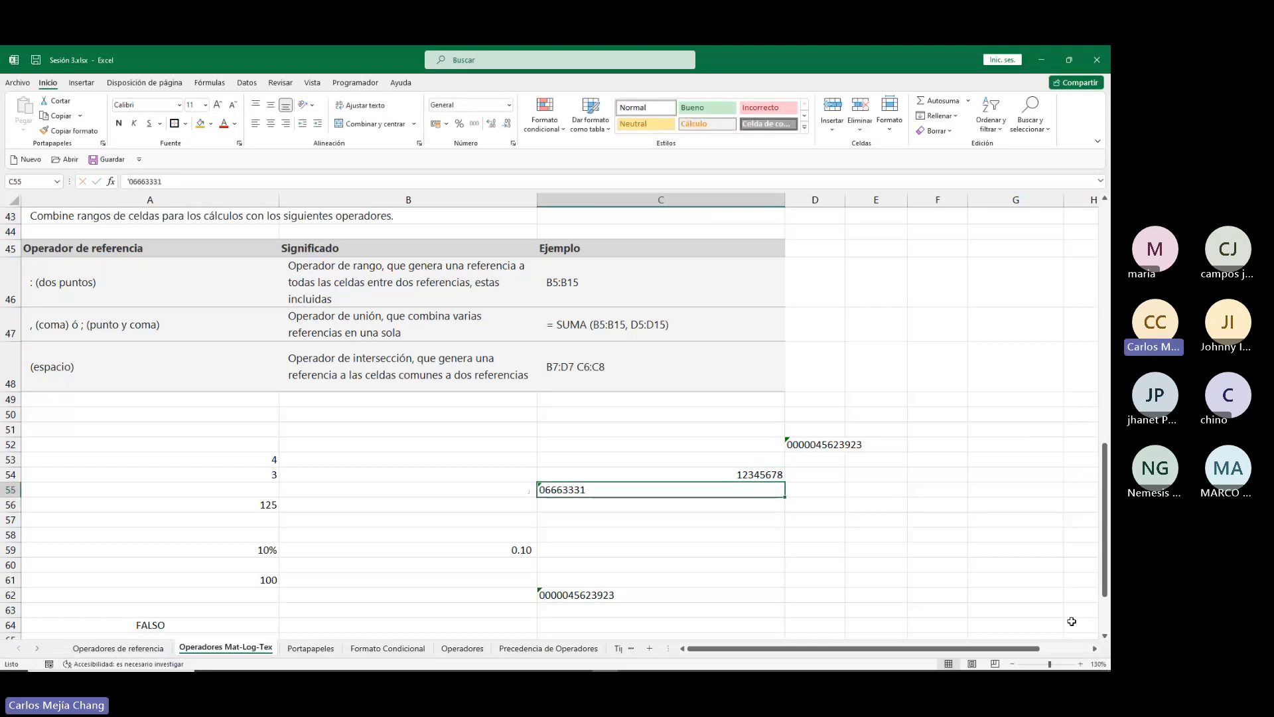
pyautogui.press('Up')
pyautogui.press('F2')
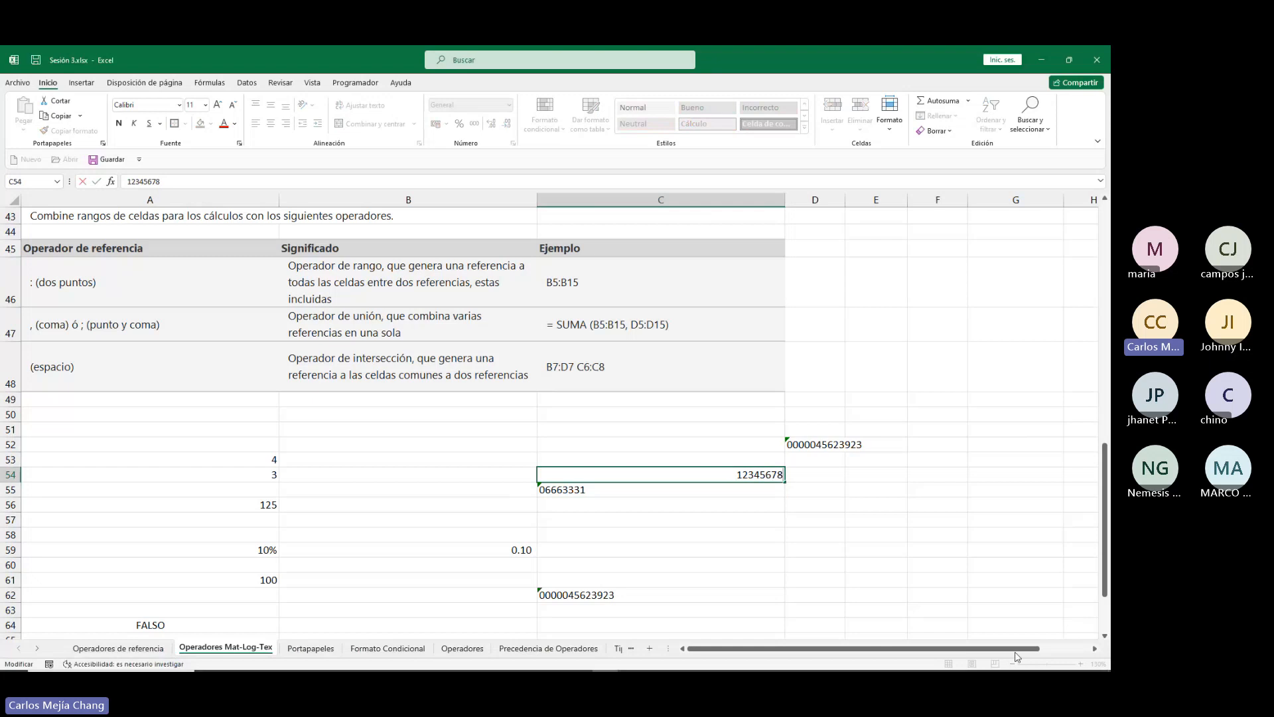
pyautogui.click(734, 476)
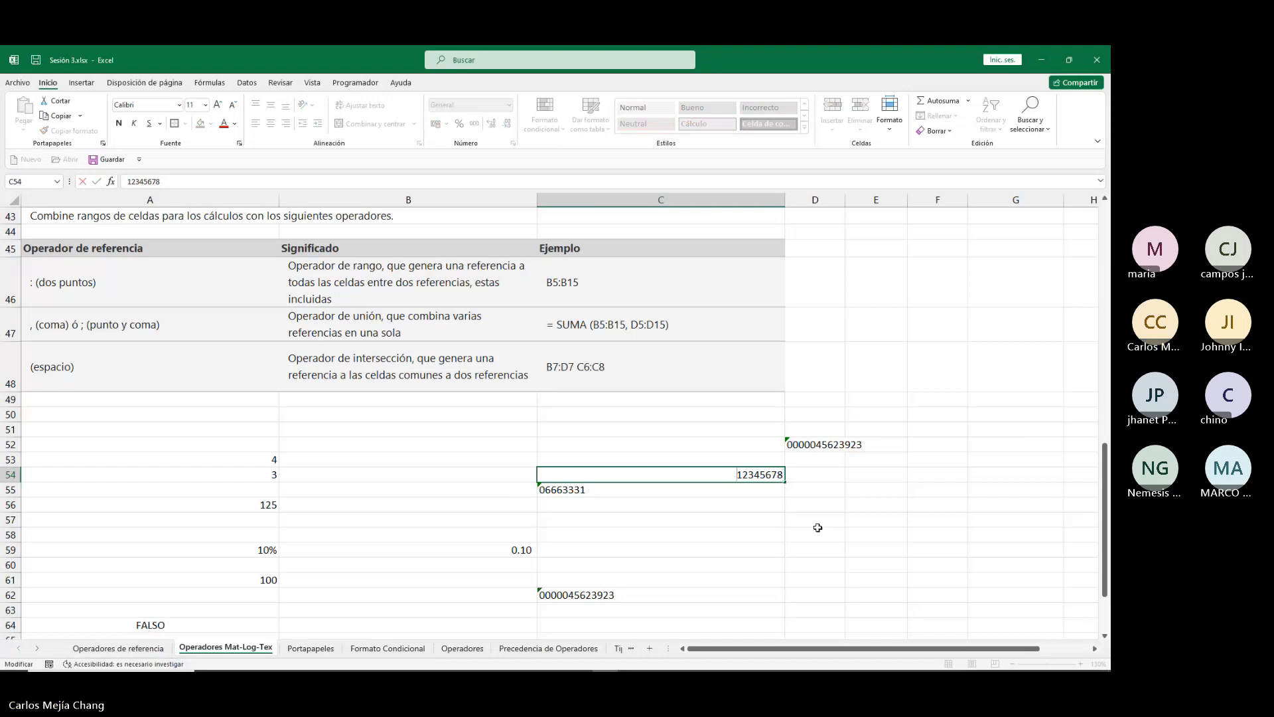
pyautogui.write("'")
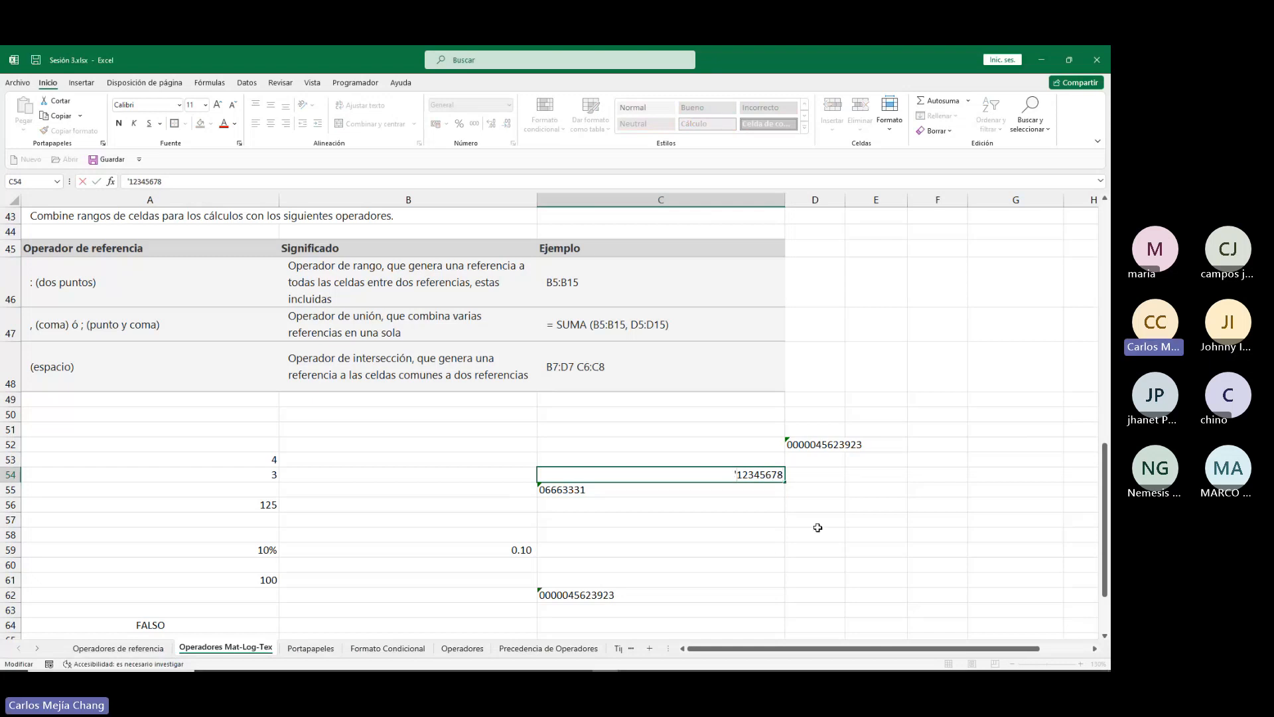
pyautogui.press('Return')
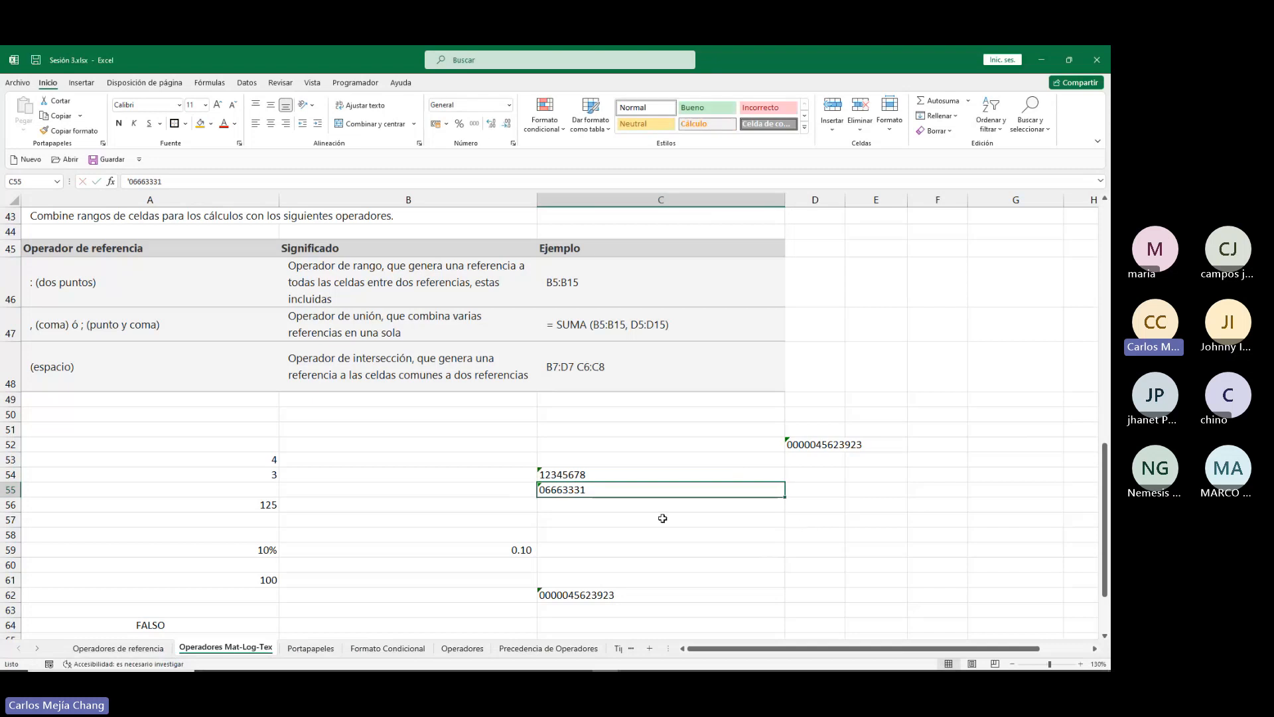
# Format the cells C56:C61 as Texto.
pyautogui.click(643, 508)
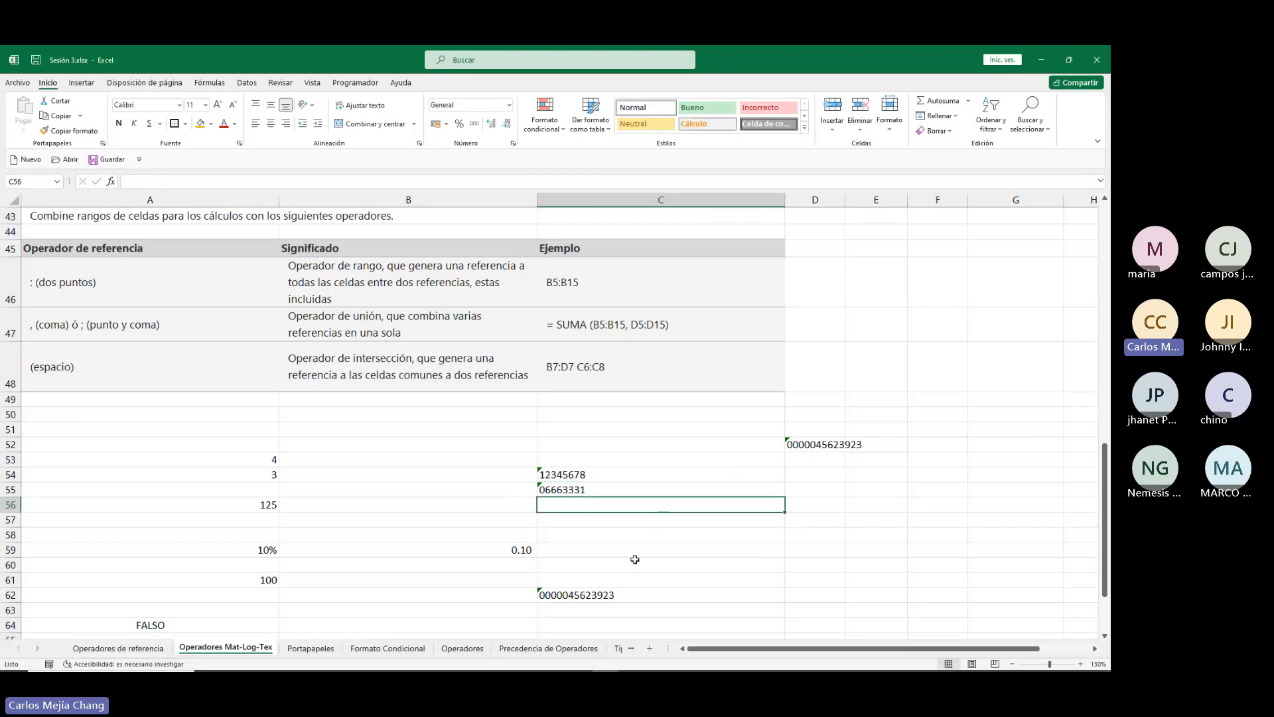
pyautogui.keyDown('shift'); pyautogui.click(616, 578); pyautogui.keyUp('shift')
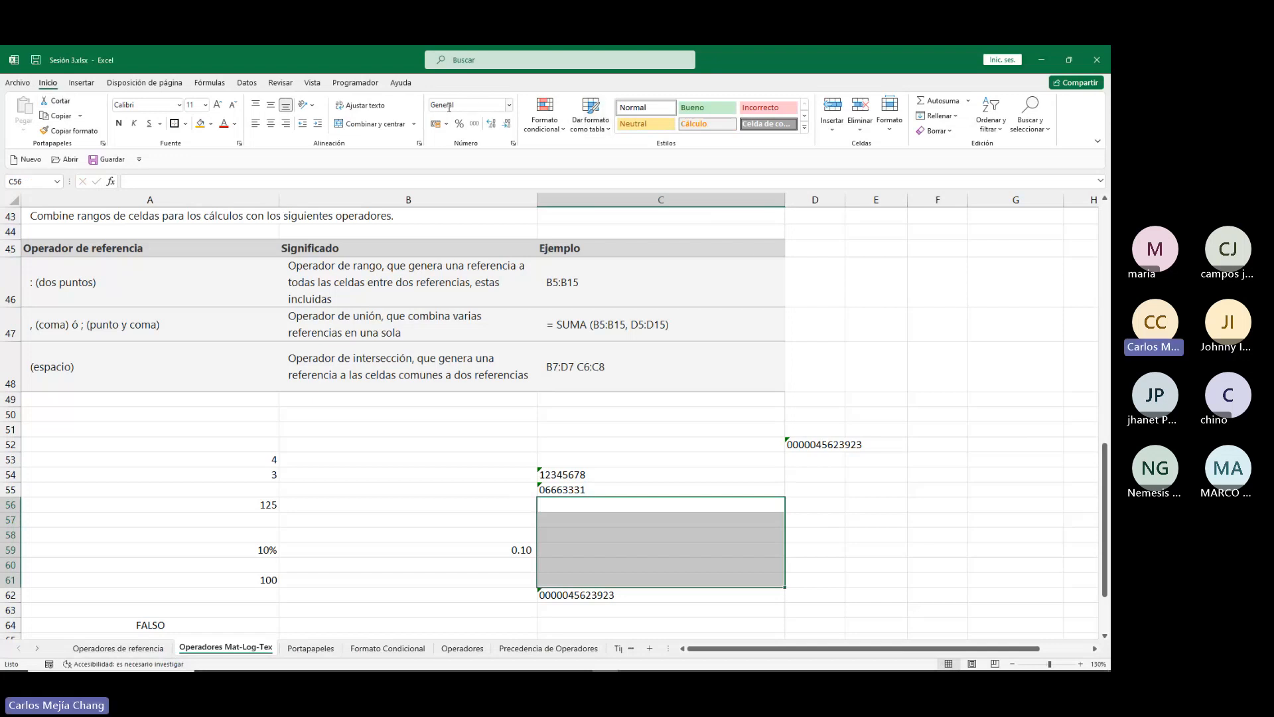
pyautogui.click(509, 105)
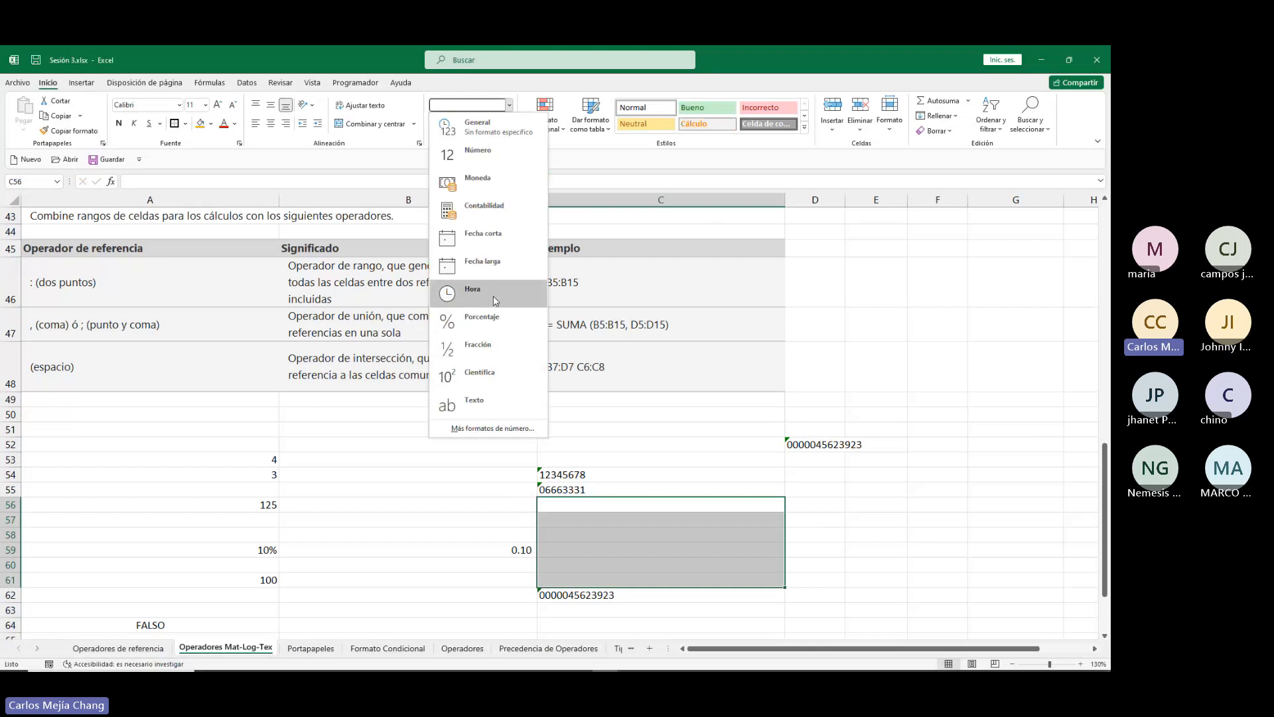
pyautogui.click(487, 405)
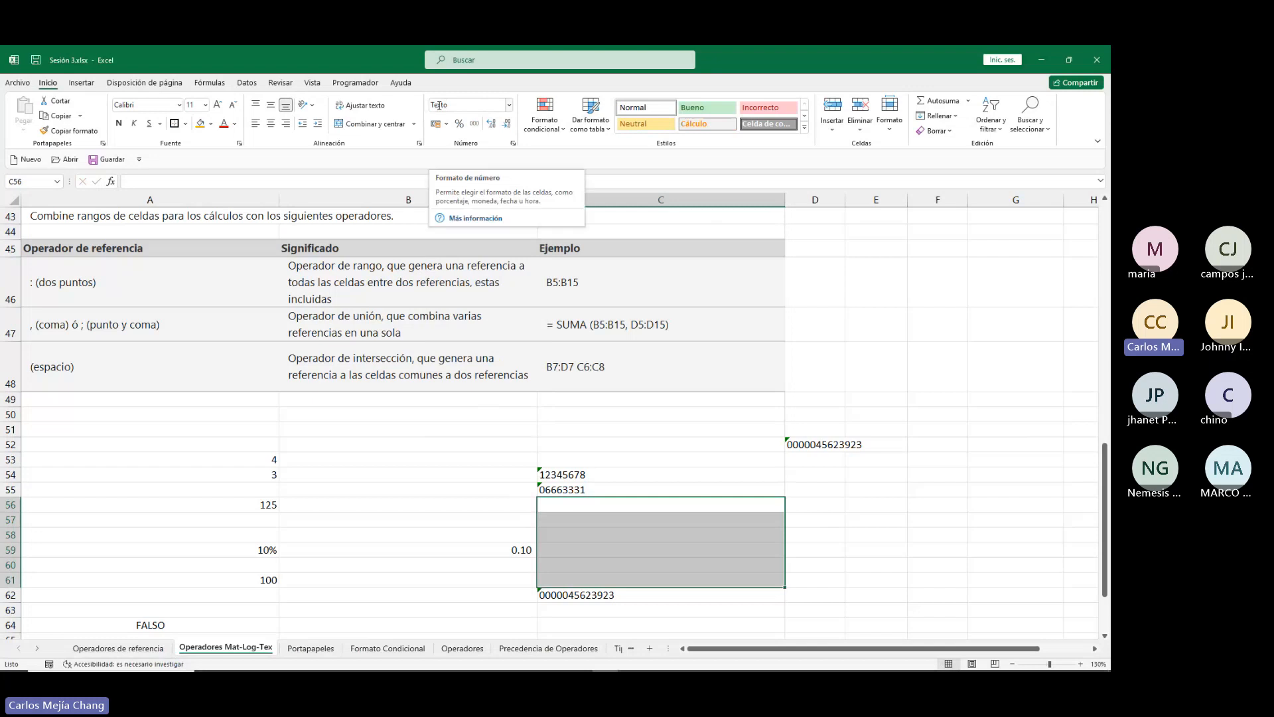
# Compare the number format of the apostrophe-prefixed cells C54:C55 with that of the surrounding cells in column C.
pyautogui.click(636, 477)
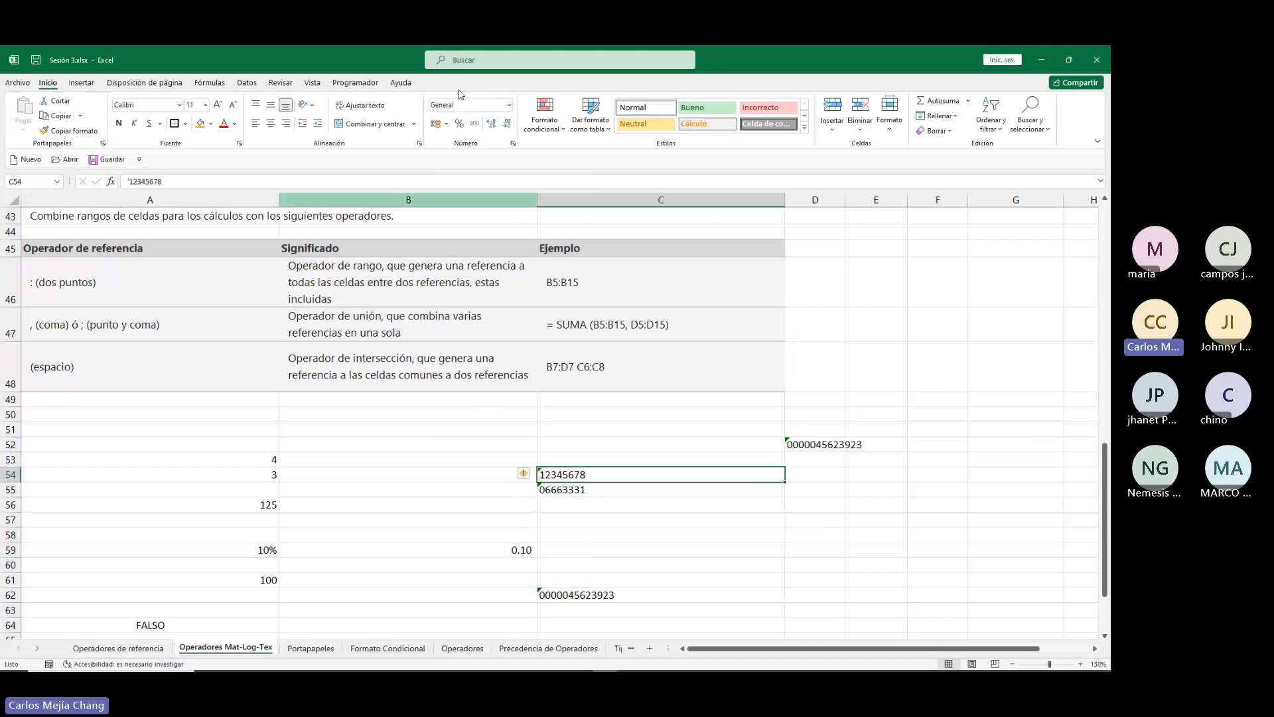
pyautogui.press('Down')
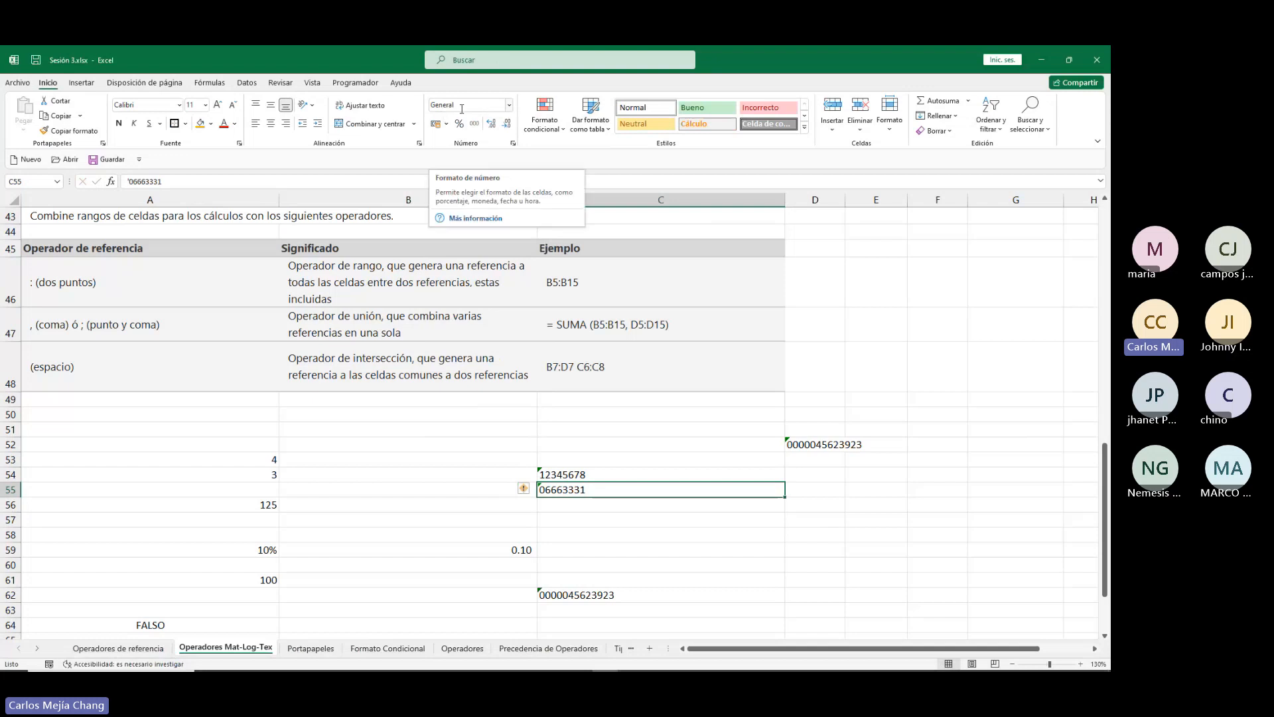
pyautogui.press('Up')
pyautogui.press('Down')
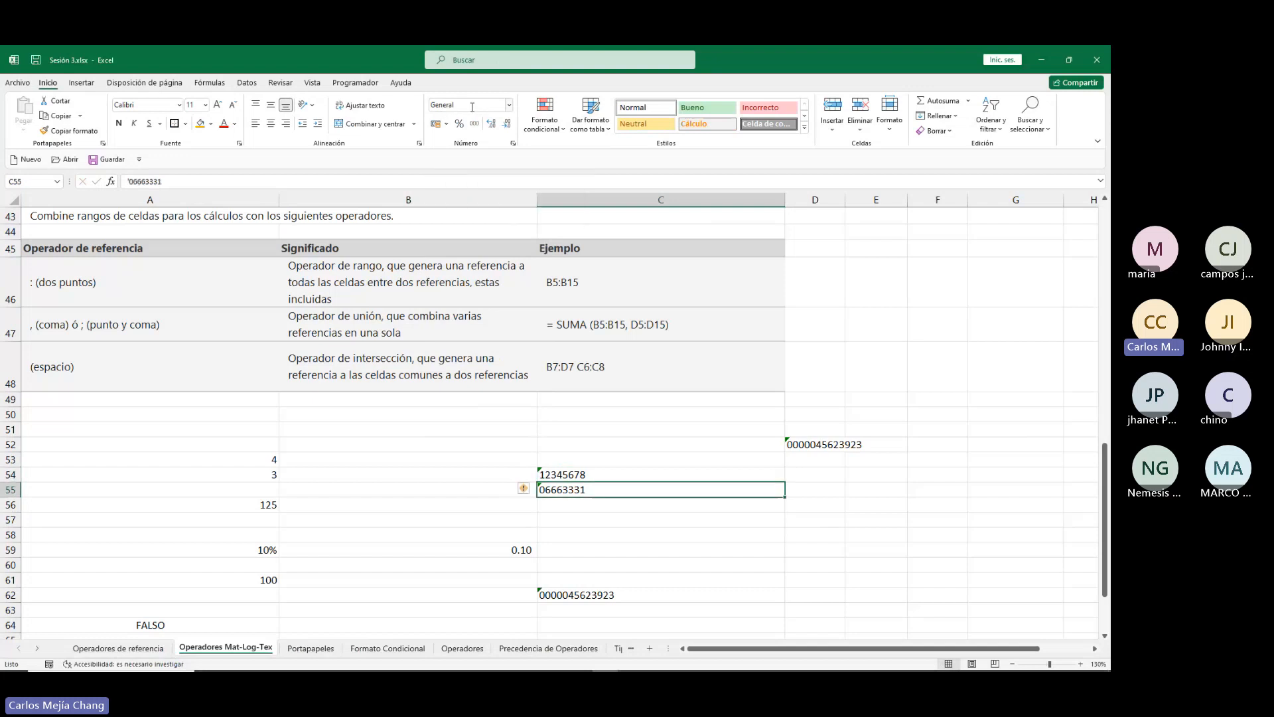
pyautogui.press('Up')
pyautogui.press('Up')
pyautogui.press('Up')
pyautogui.press('Up')
pyautogui.press('Up')
pyautogui.press('Down')
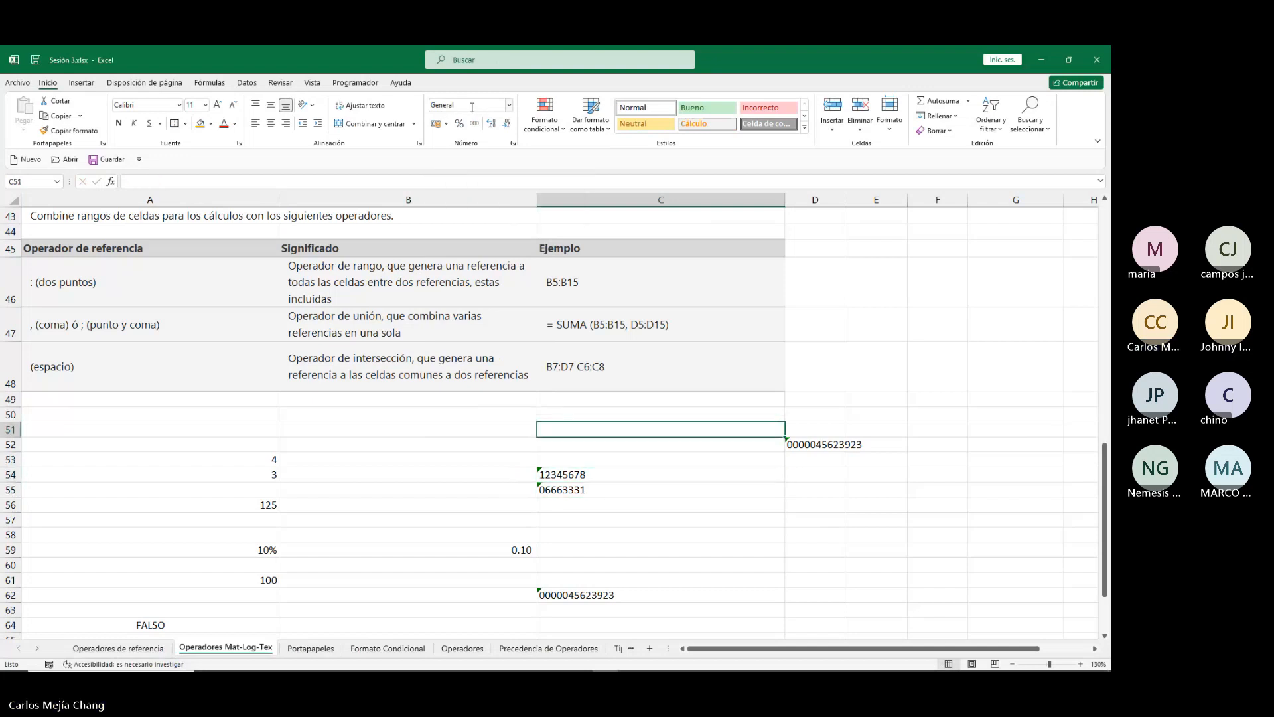
pyautogui.press('Down')
pyautogui.press('Down')
pyautogui.press('Down')
pyautogui.press('Down')
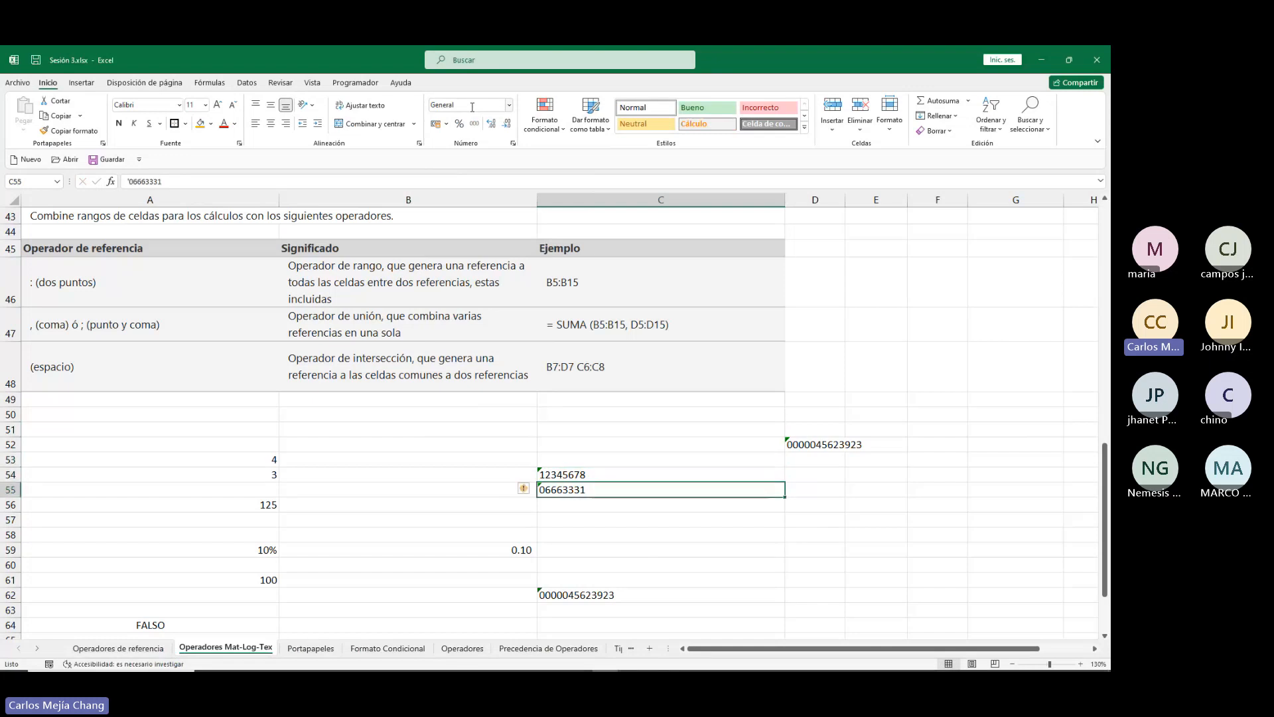
pyautogui.press('Down')
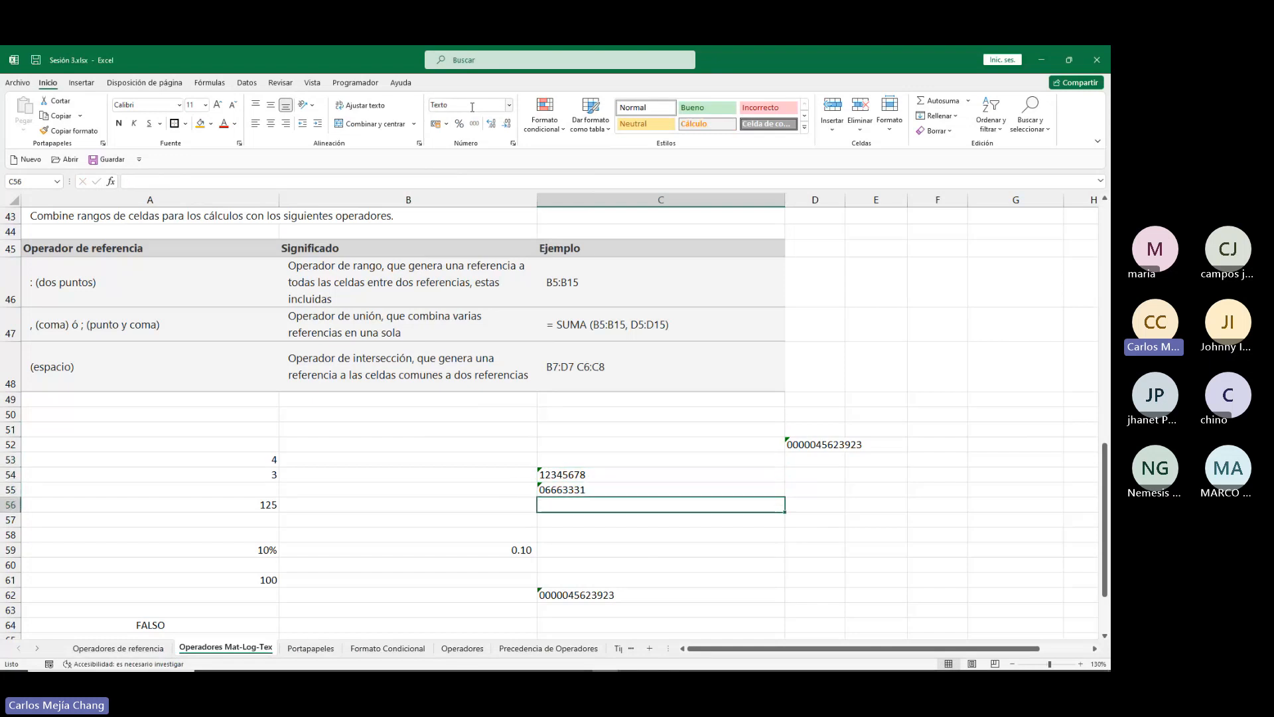
pyautogui.press('Down')
pyautogui.press('Down')
pyautogui.press('Down')
pyautogui.press('Down')
pyautogui.press('Down')
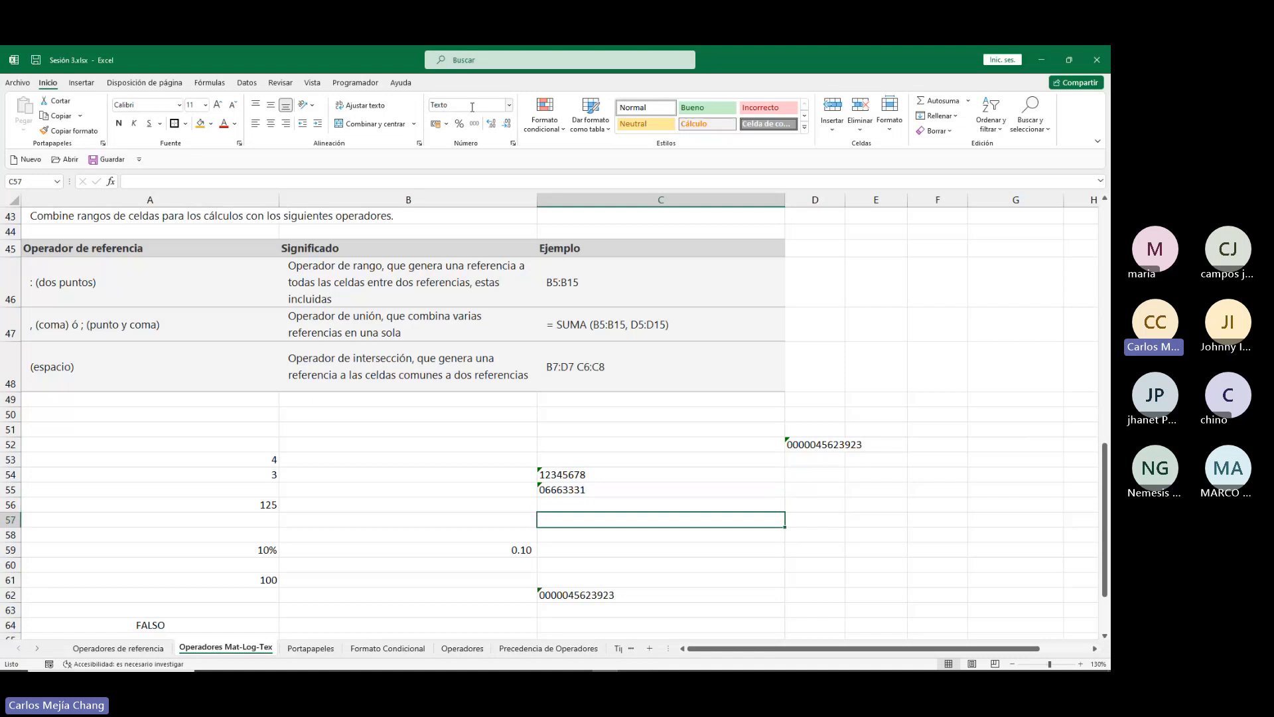
# Enter an eight-digit sample number starting with a zero in the text-formatted cell C56.
pyautogui.press('Up')
pyautogui.press('Up')
pyautogui.press('Up')
pyautogui.press('Up')
pyautogui.press('Up')
pyautogui.write('07')
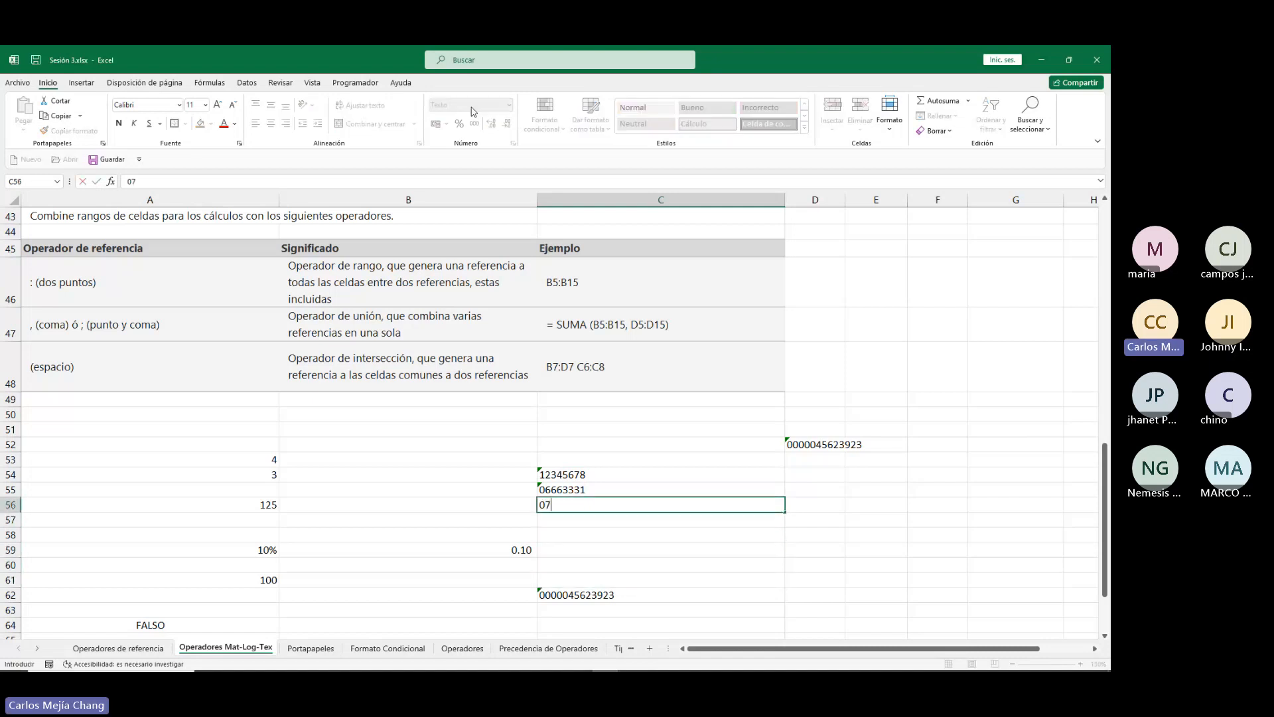
pyautogui.write('839421')
pyautogui.press('Return')
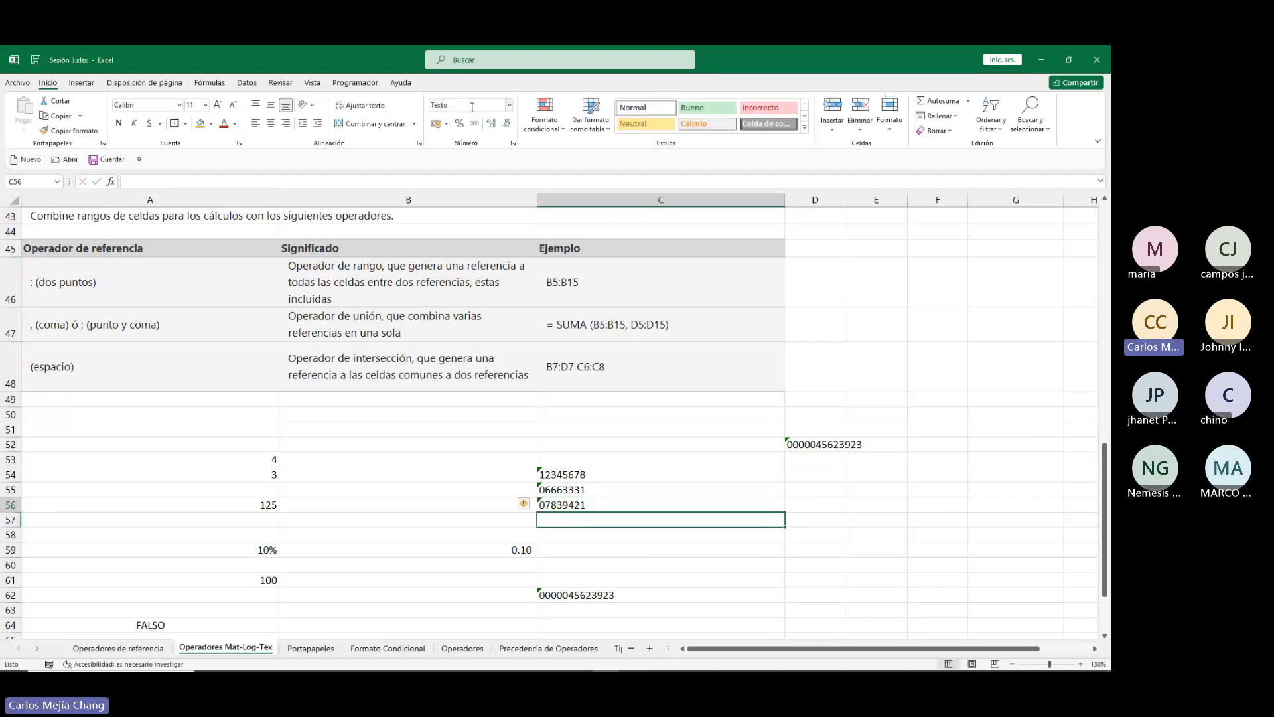
# Enter another eight-digit sample number with a leading zero in cell C57.
pyautogui.press('Up')
pyautogui.press('Down')
pyautogui.write('0567')
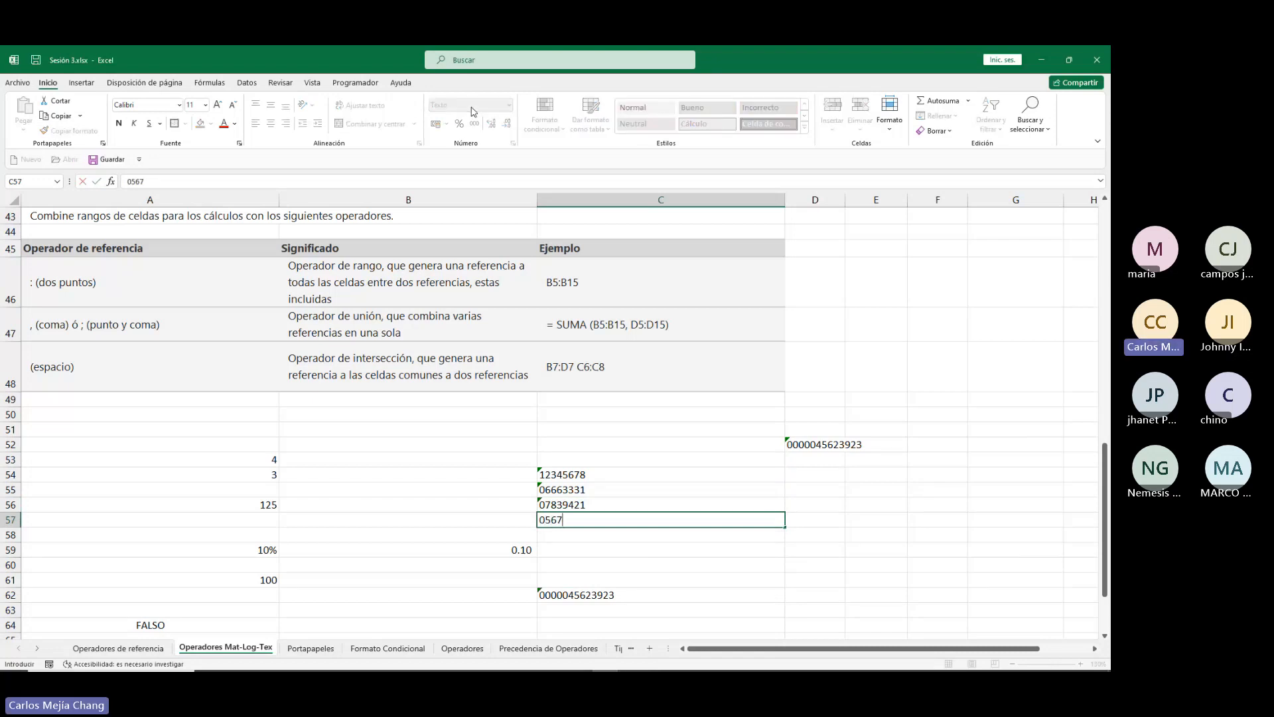
pyautogui.write('7789')
pyautogui.press('Return')
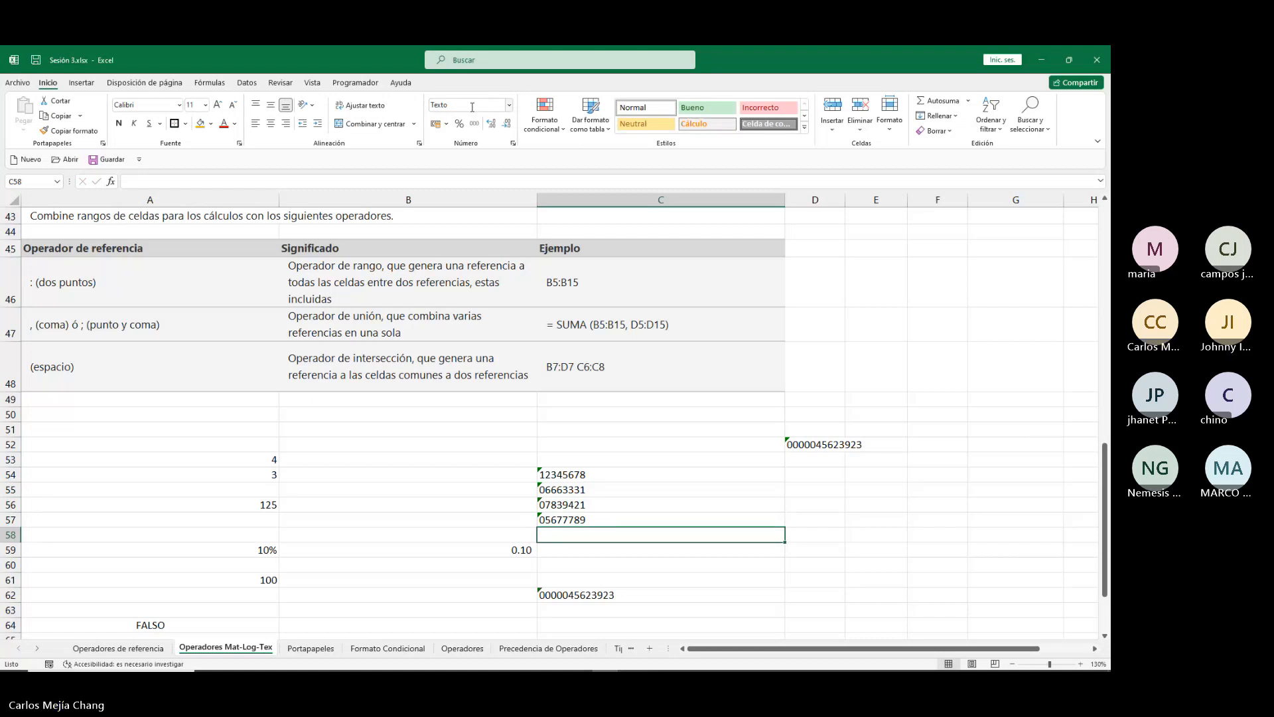
# Insert an AutoSum of the range C54:C57 in cell C58.
pyautogui.press('Up')
pyautogui.press('Up')
pyautogui.press('Up')
pyautogui.press('Up')
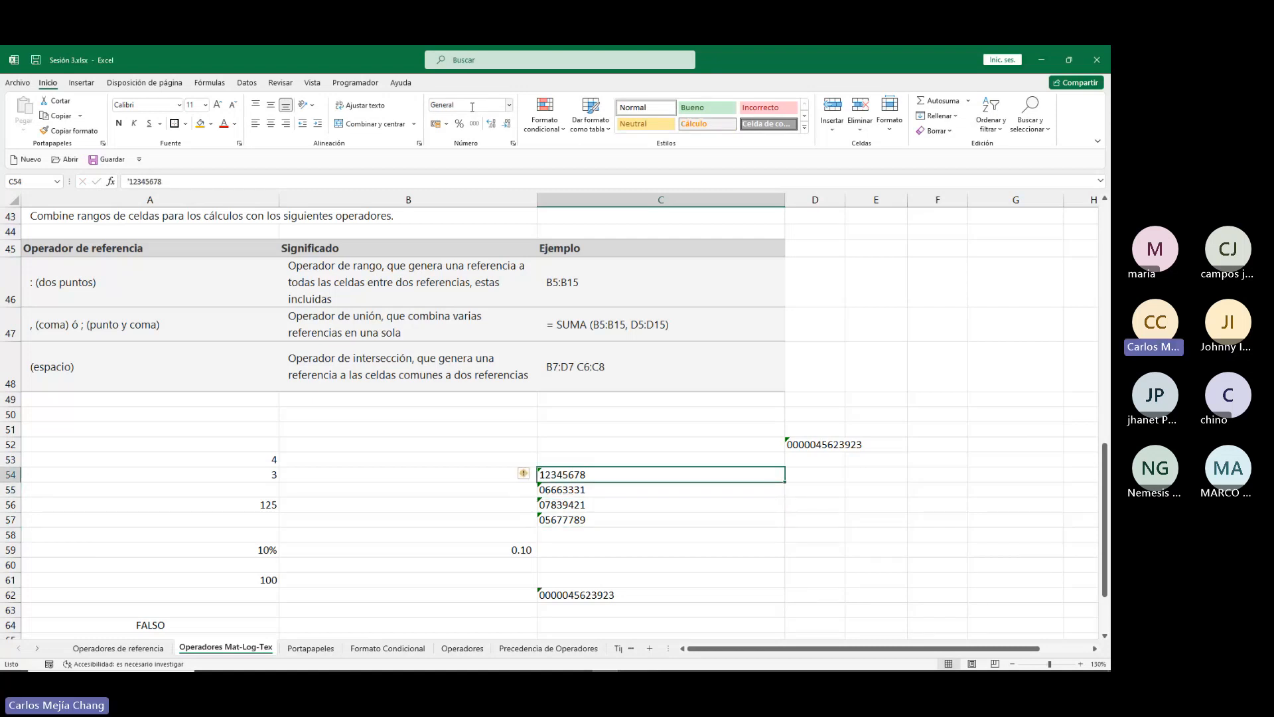
pyautogui.click(642, 537)
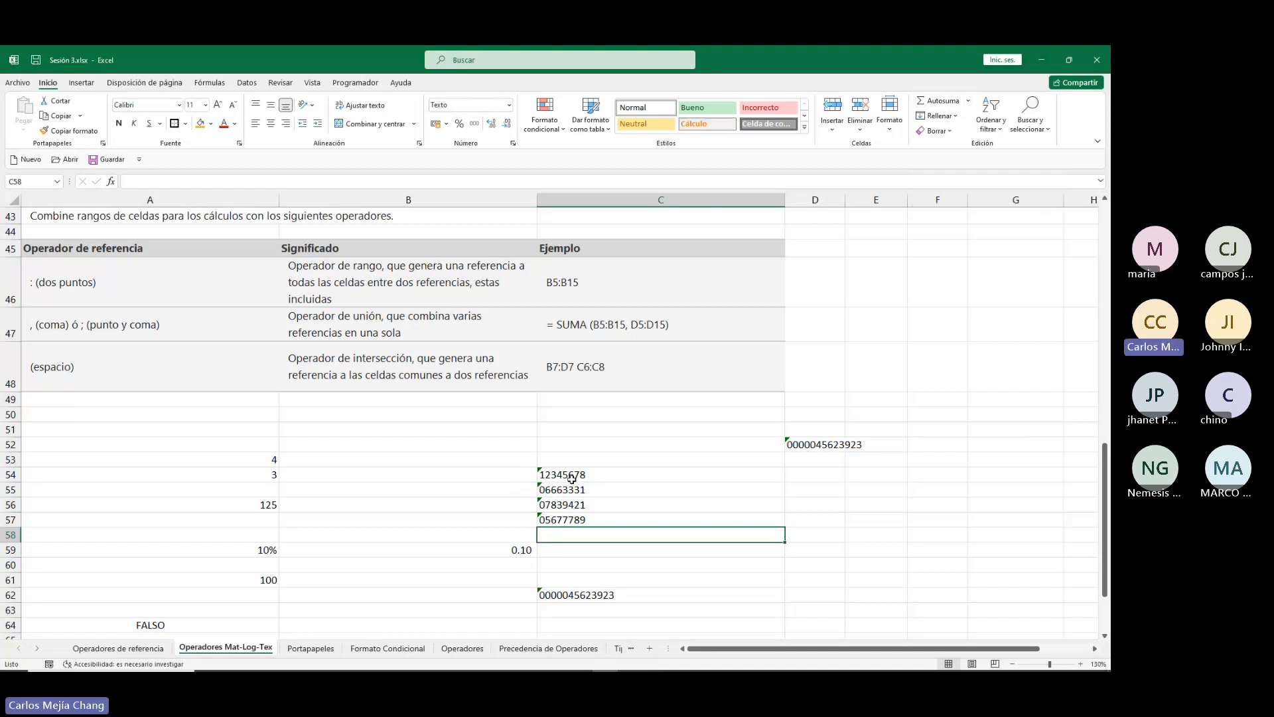
pyautogui.click(930, 102)
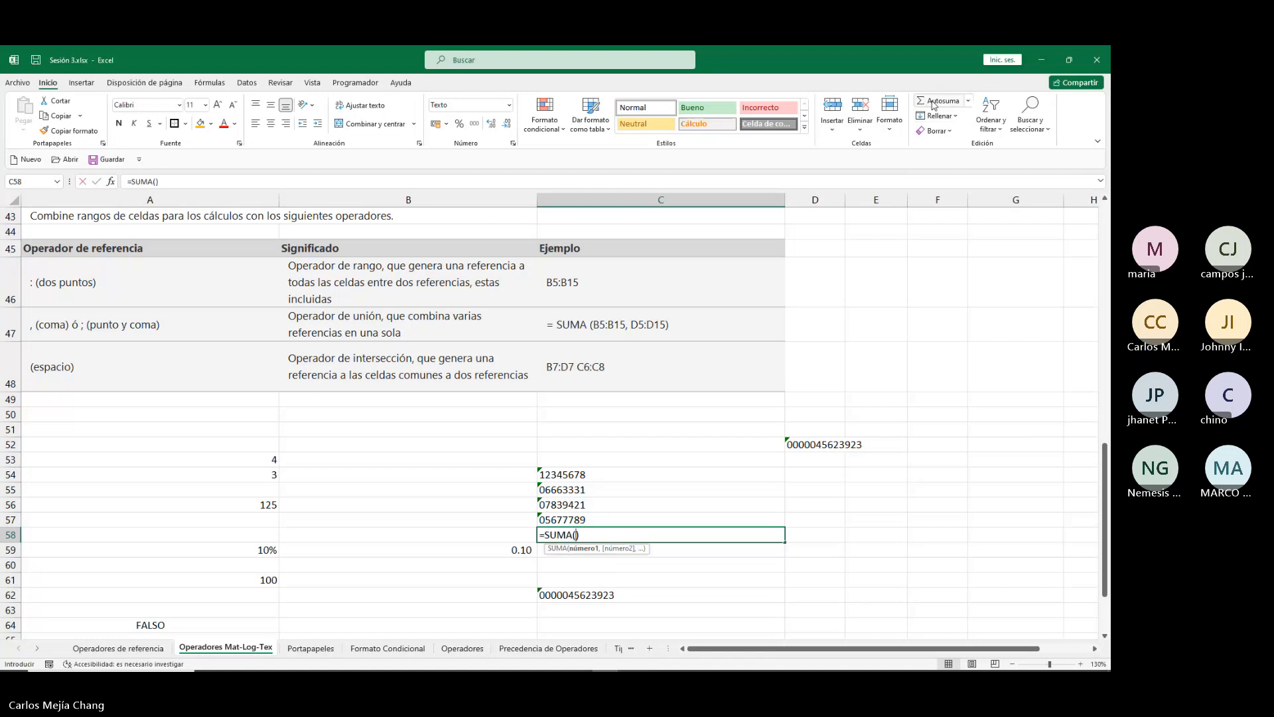
pyautogui.moveTo(565, 477); pyautogui.dragTo(569, 517)
pyautogui.press('Return')
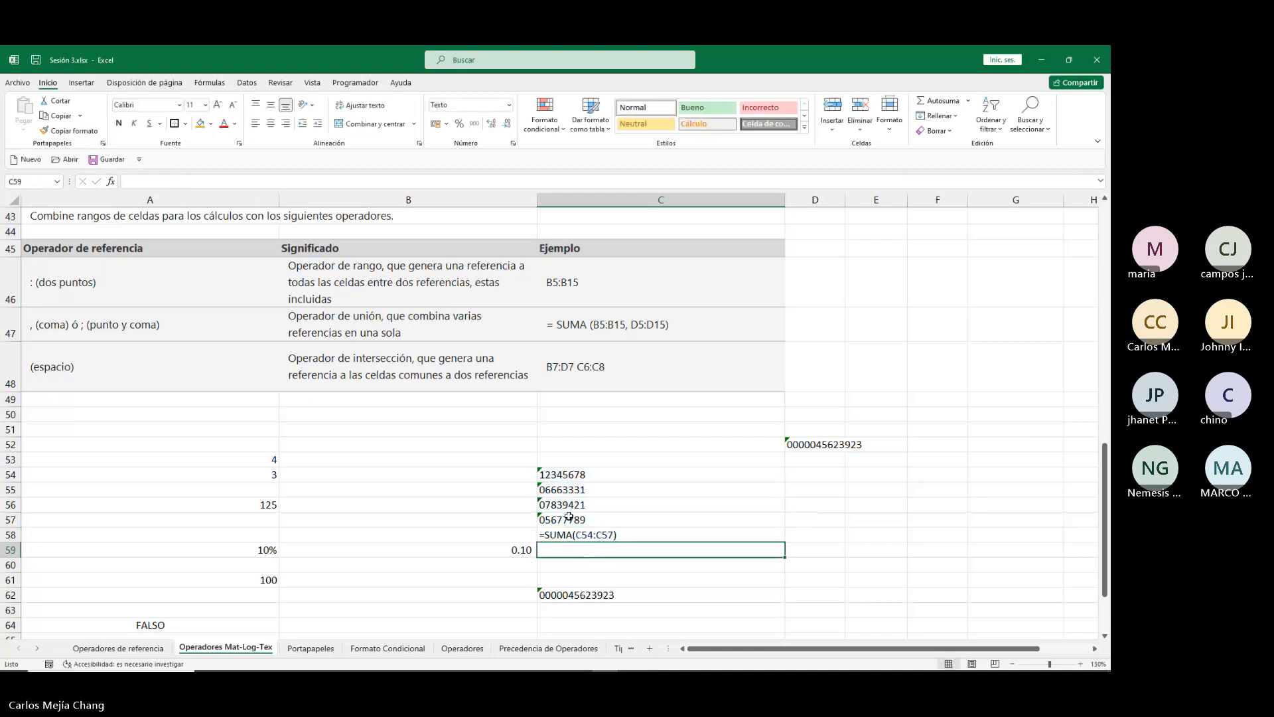
# Change the number format of C58 to General and re-enter its SUMA formula.
pyautogui.press('Up')
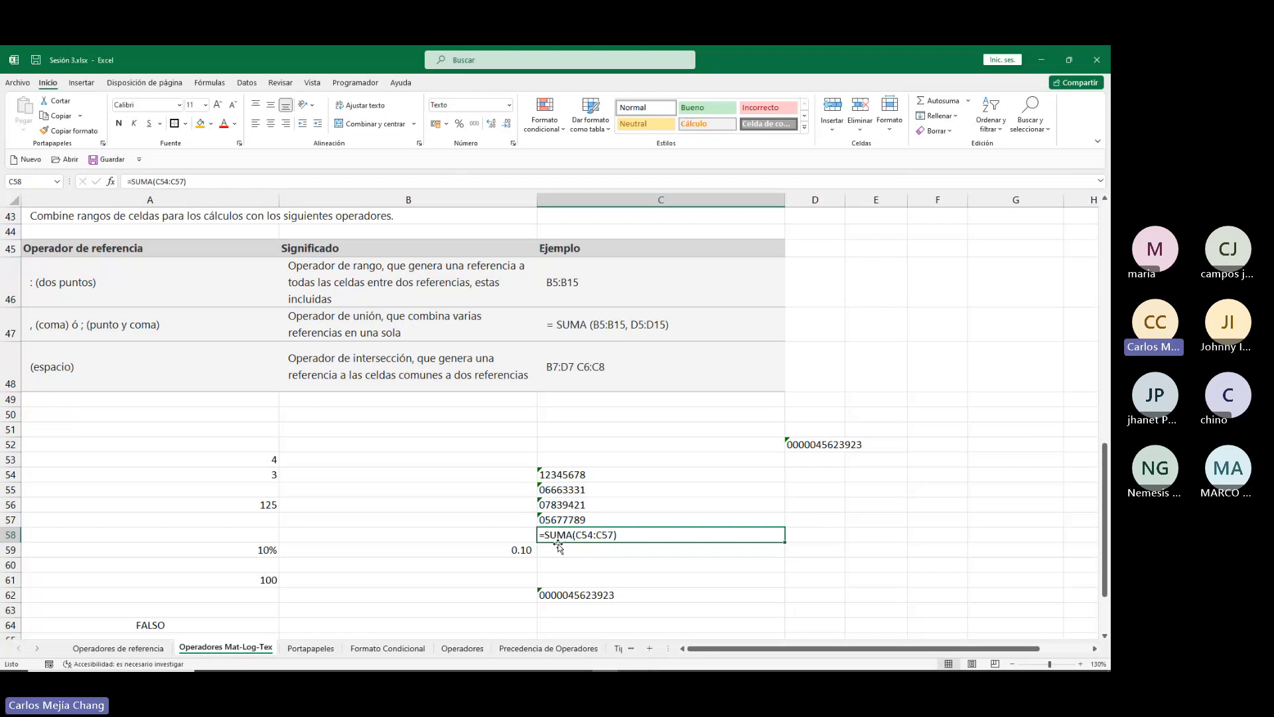
pyautogui.click(509, 105)
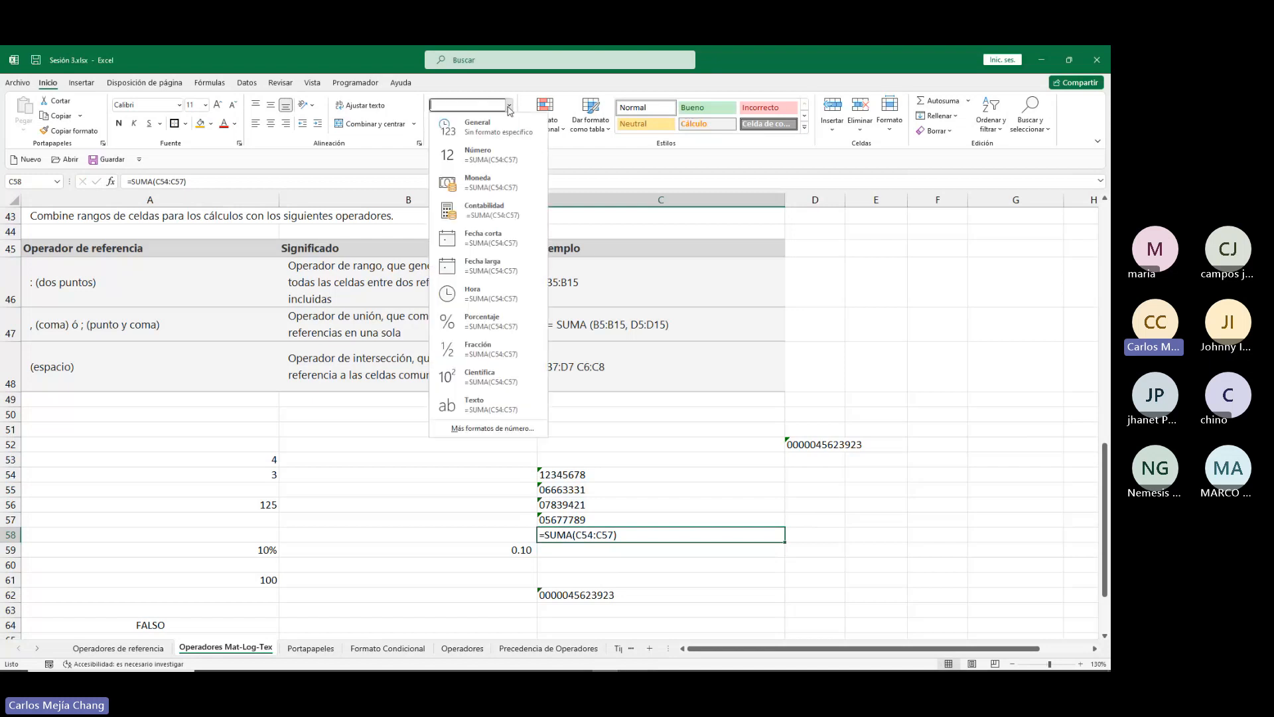
pyautogui.click(468, 123)
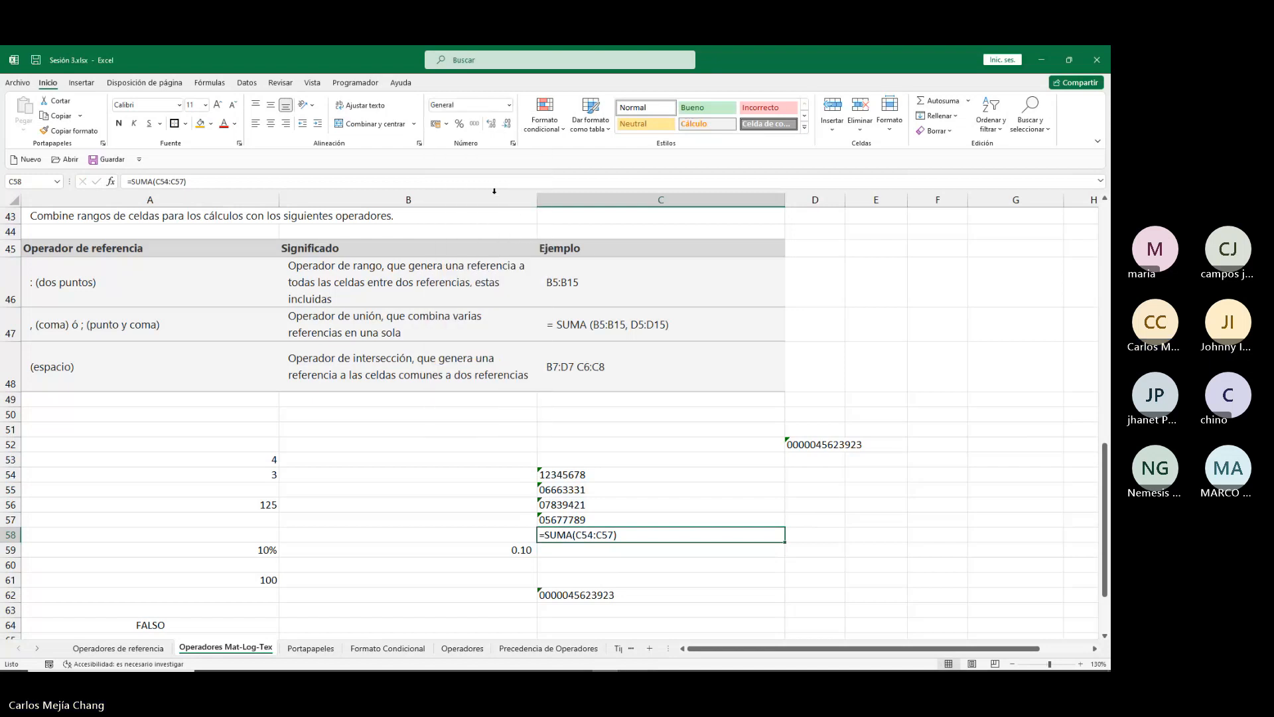
pyautogui.doubleClick(672, 530)
pyautogui.press('Return')
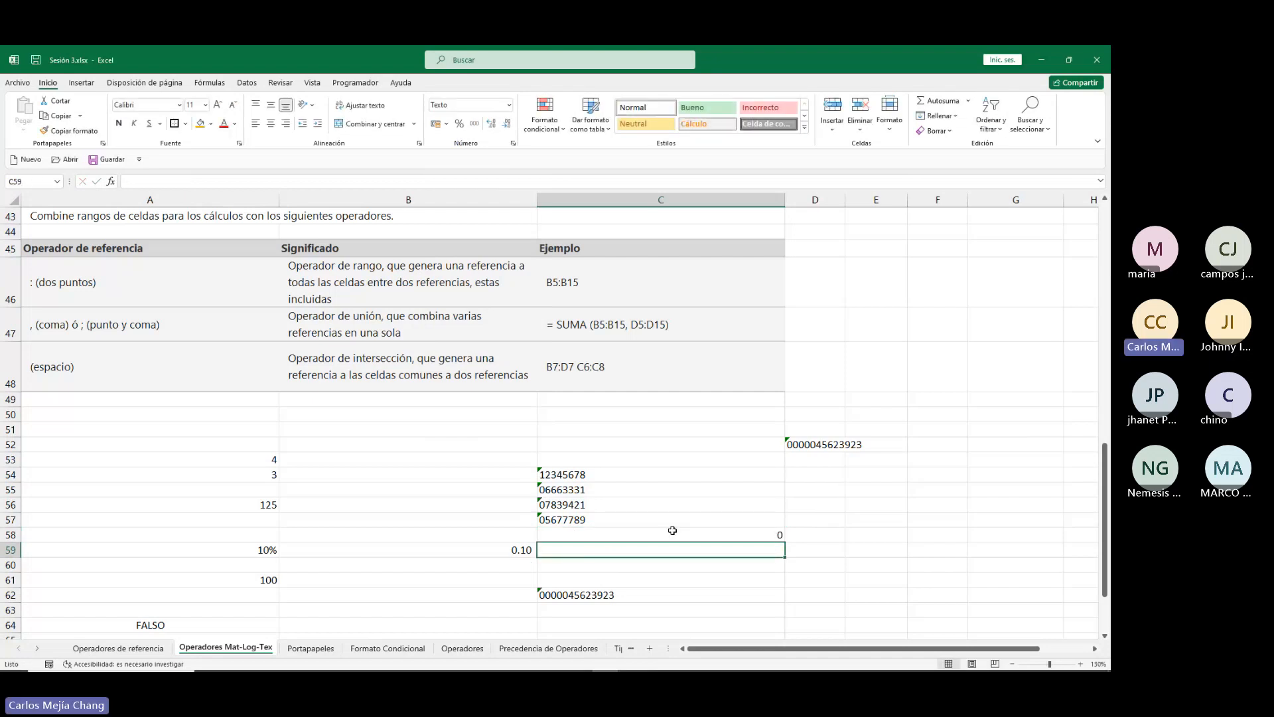
# Replace the sum in cell C58 with a VALOR formula that converts the text number in C54.
pyautogui.click(672, 531)
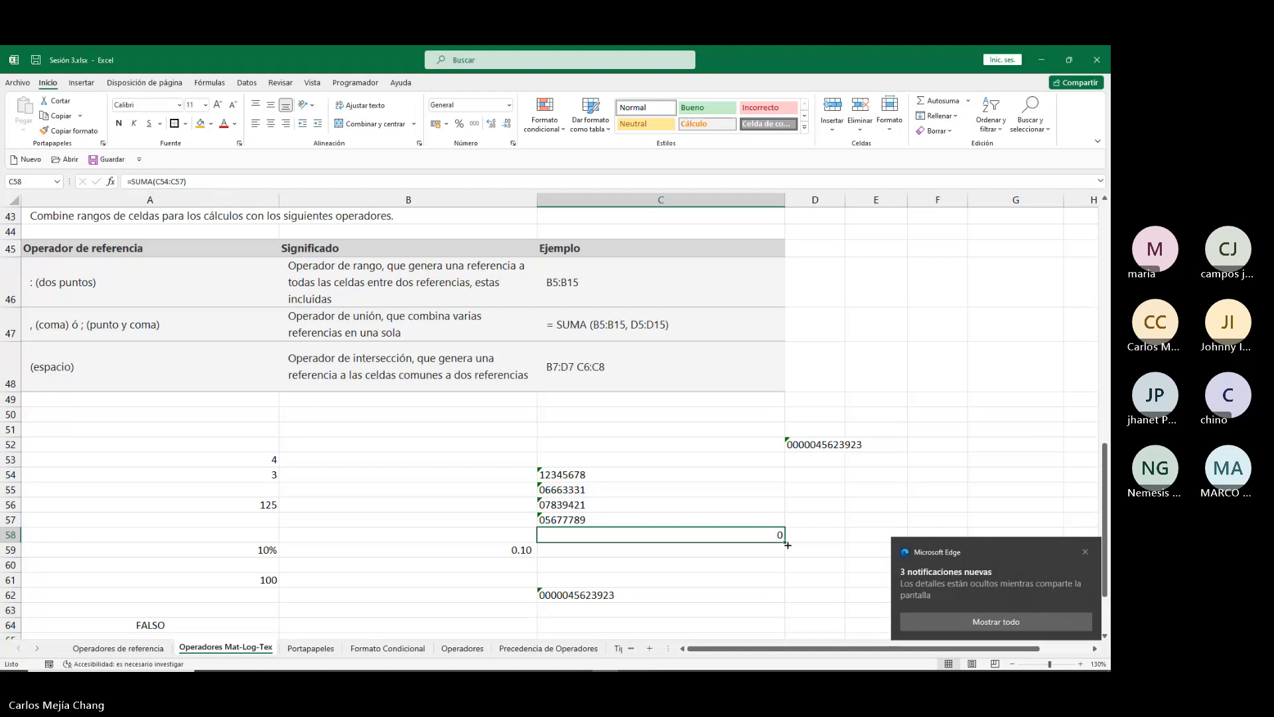
pyautogui.press('Delete')
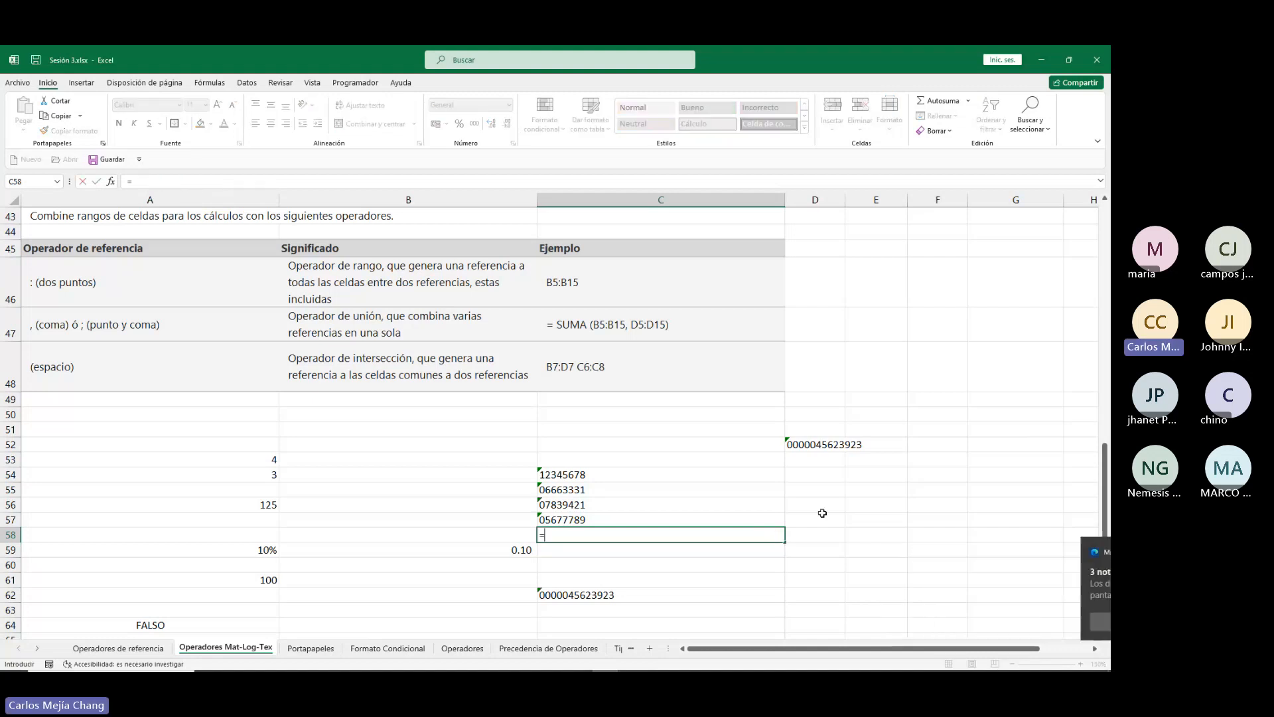
pyautogui.write('=val')
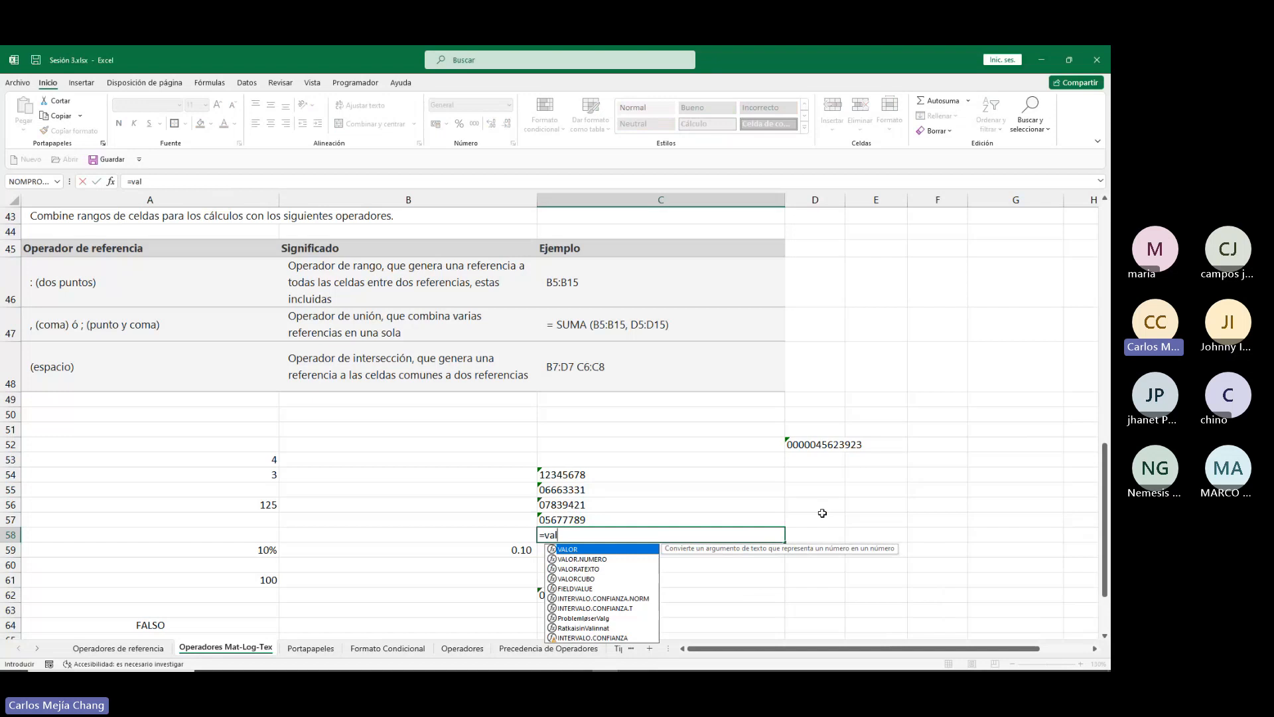
pyautogui.write('or(')
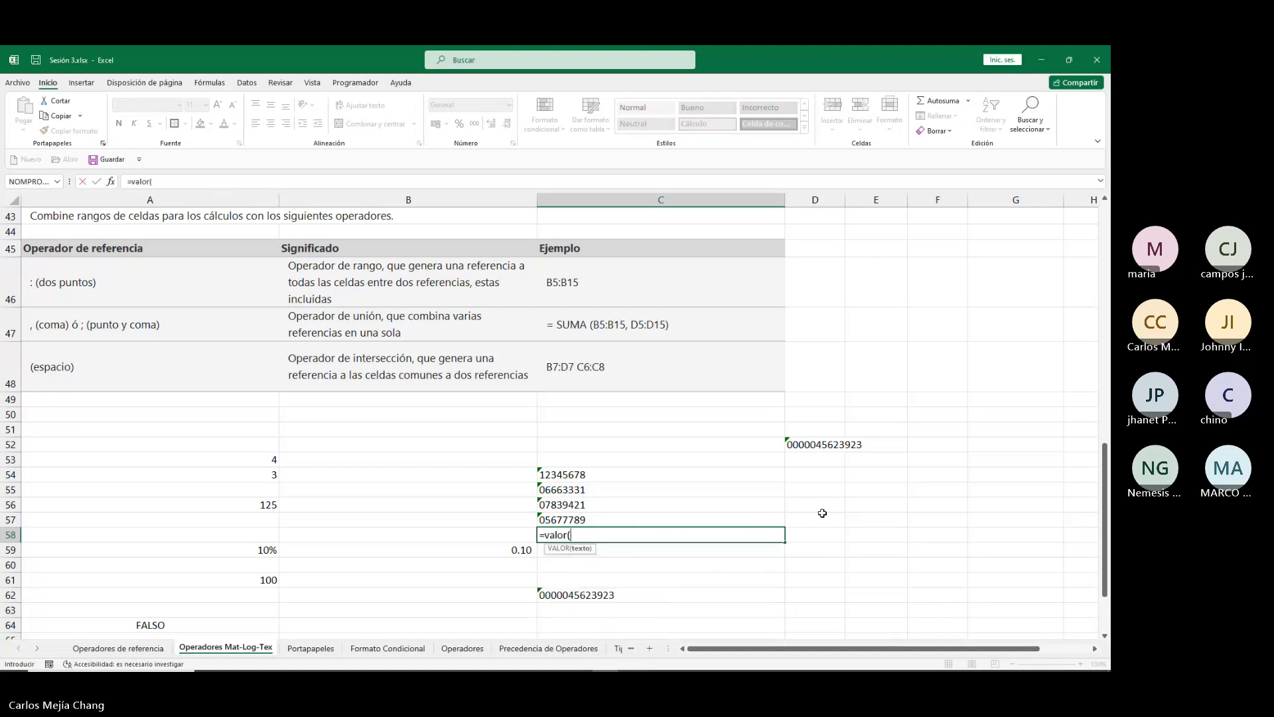
pyautogui.click(602, 472)
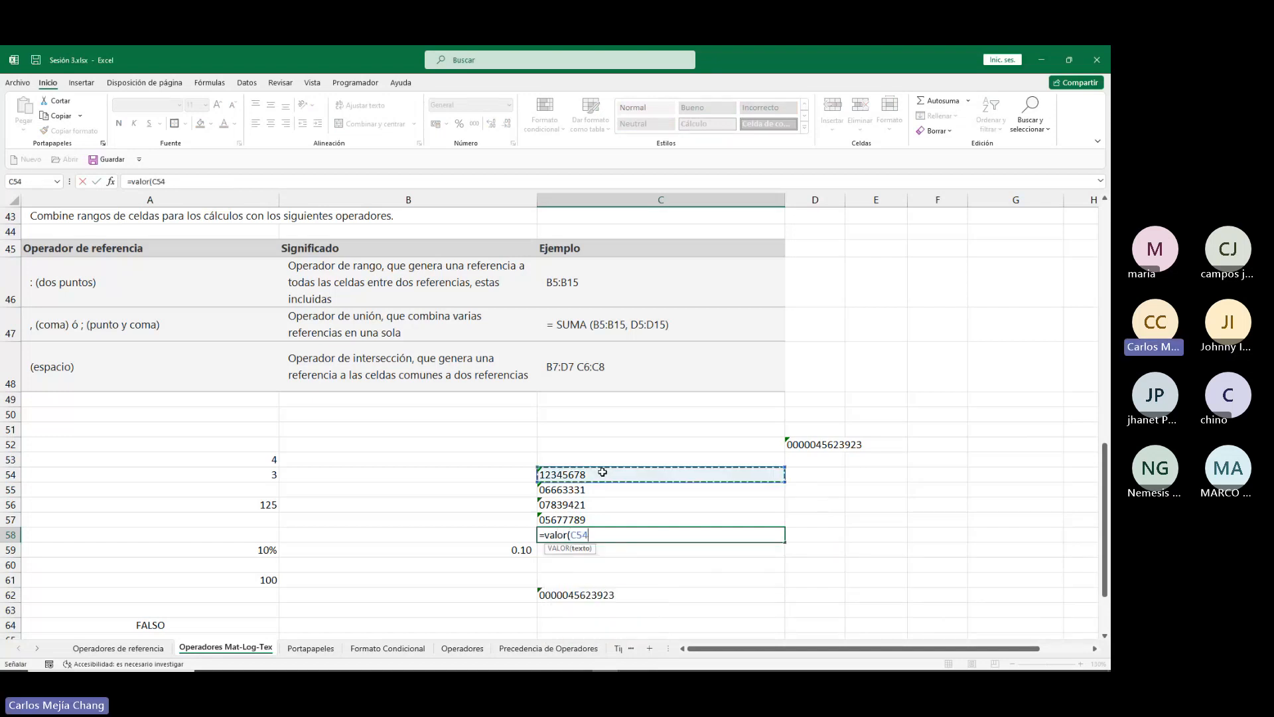
pyautogui.hotkey('ctrl', 'Return')
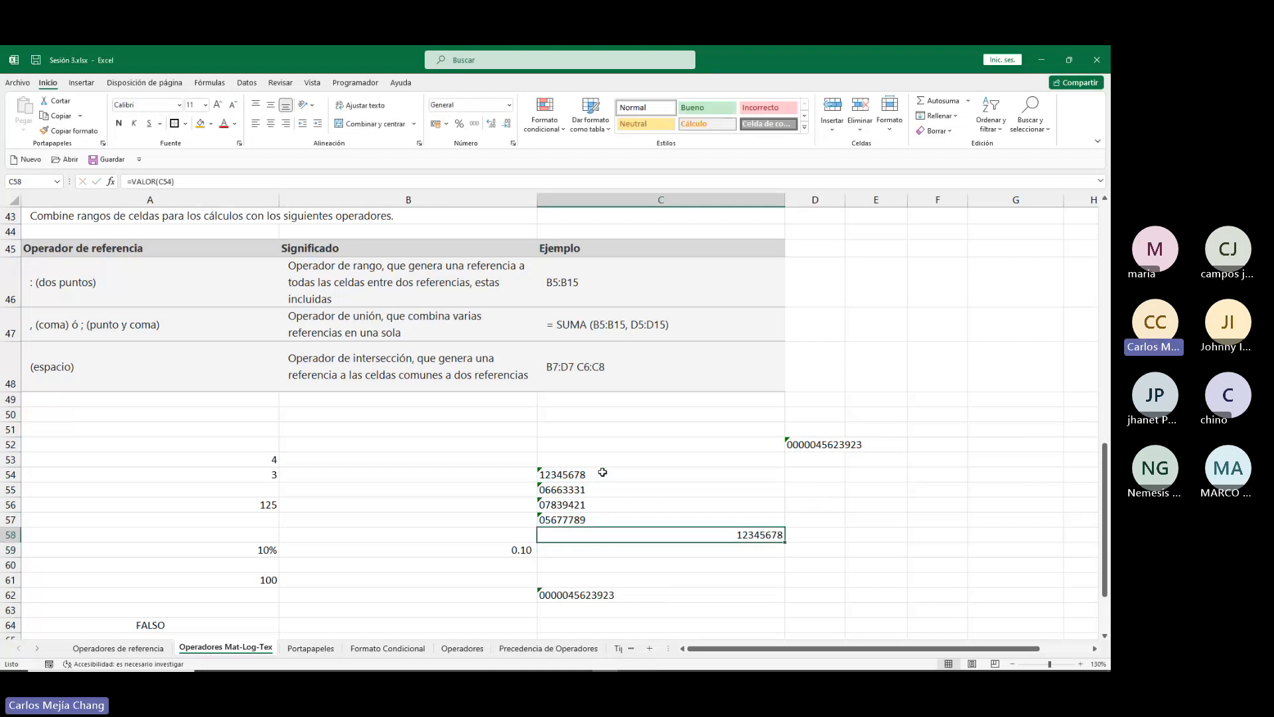
# Clear the formula from cell C58 below the text-formatted numbers.
pyautogui.press('Up')
pyautogui.press('Up')
pyautogui.press('Up')
pyautogui.press('Up')
pyautogui.press('Down')
pyautogui.press('Down')
pyautogui.press('Down')
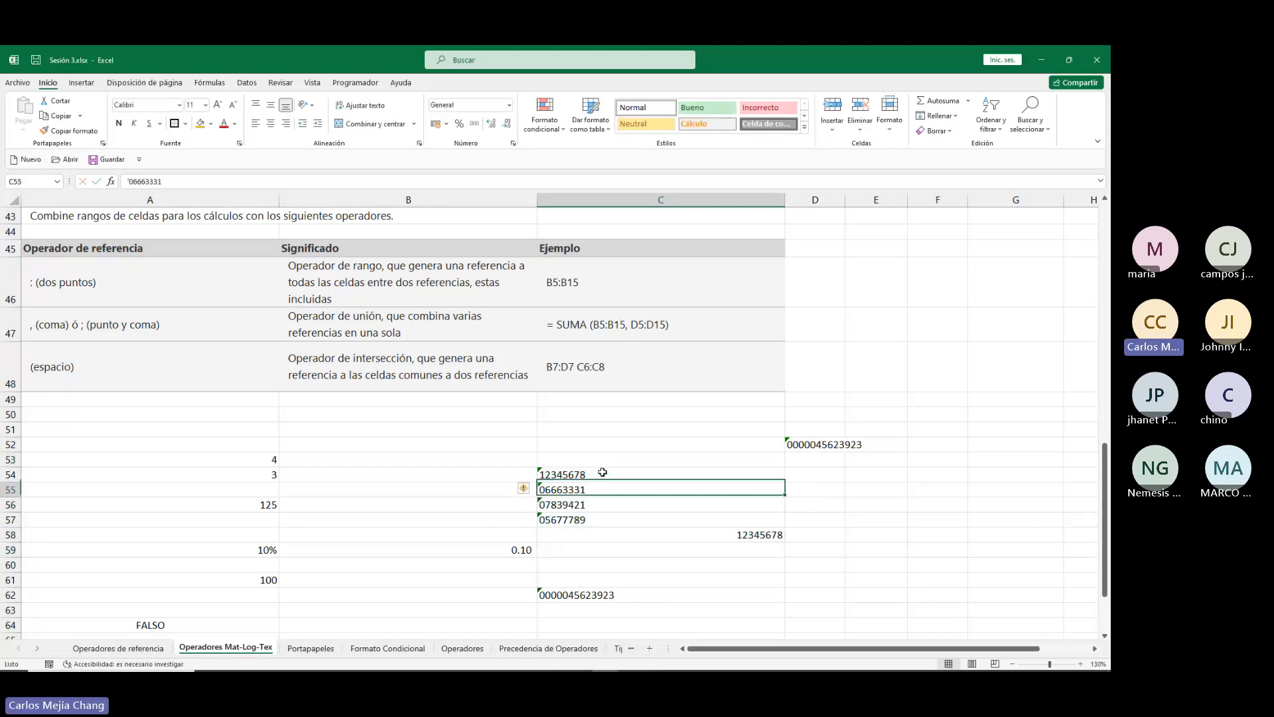
pyautogui.press('Down')
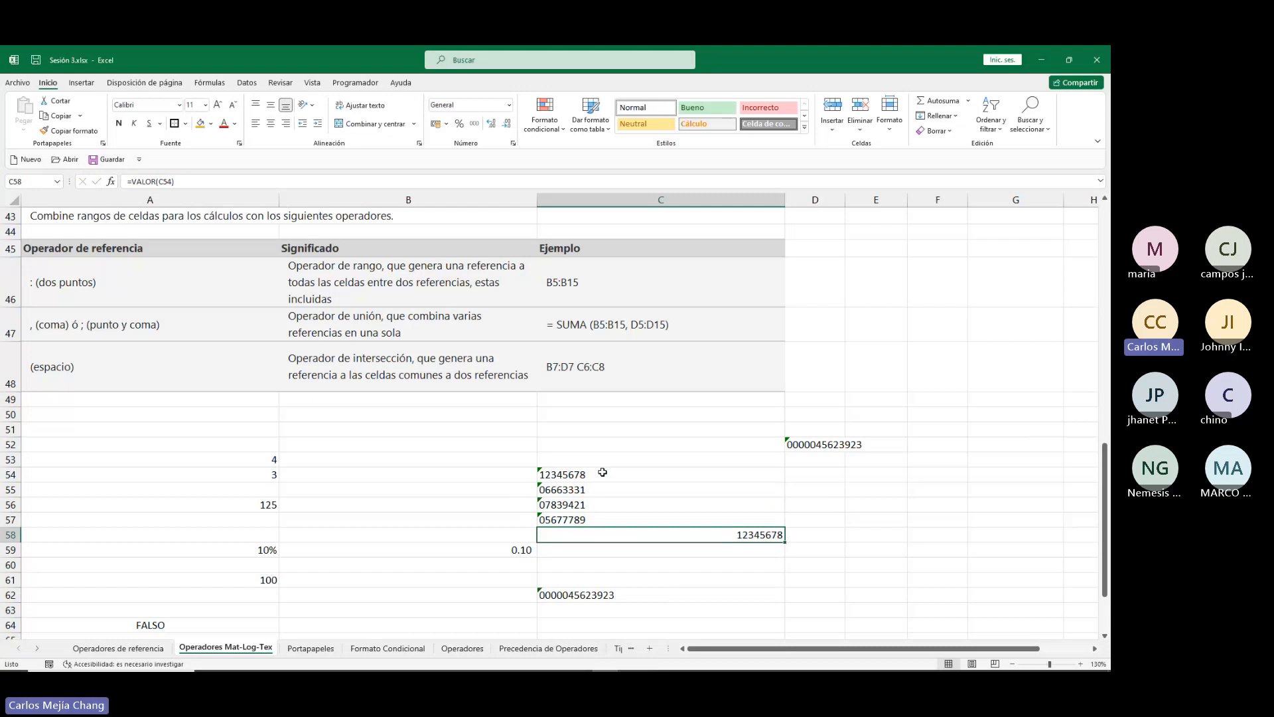
pyautogui.press('Delete')
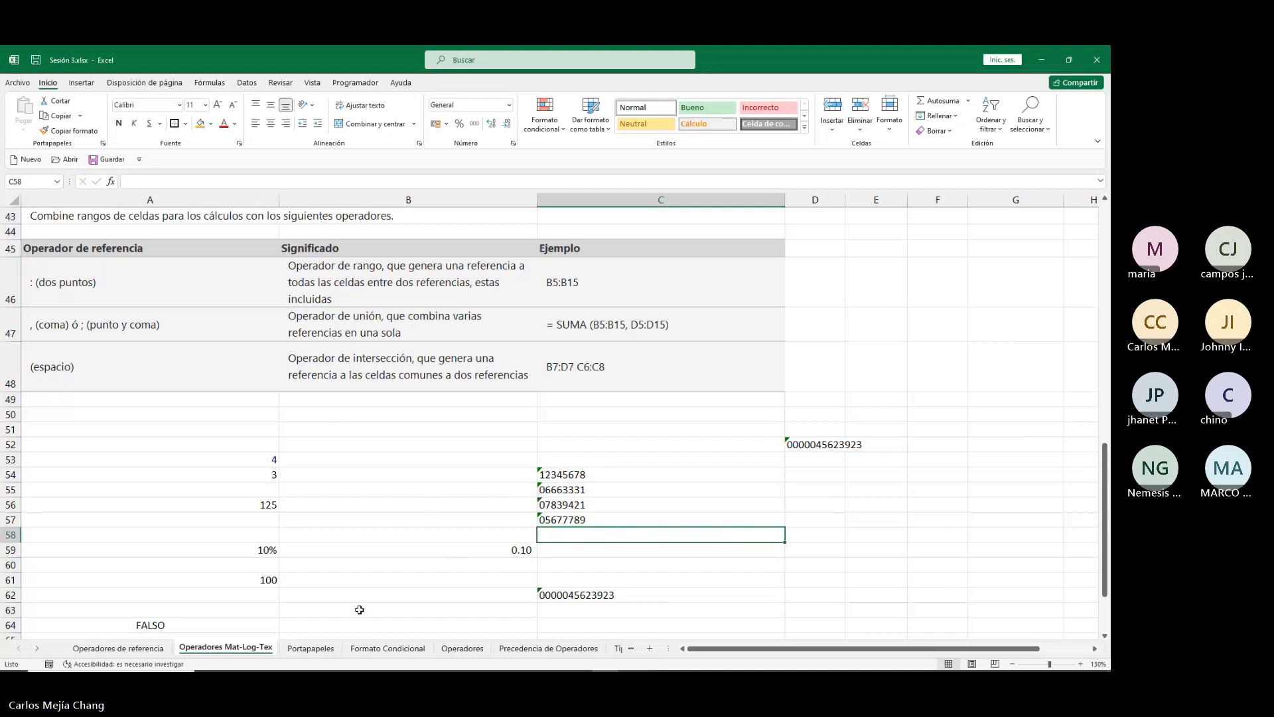
# Go to the Portapapeles sheet and select the list of keyboard shortcuts in B11:C15.
pyautogui.scroll(6, 359, 531)
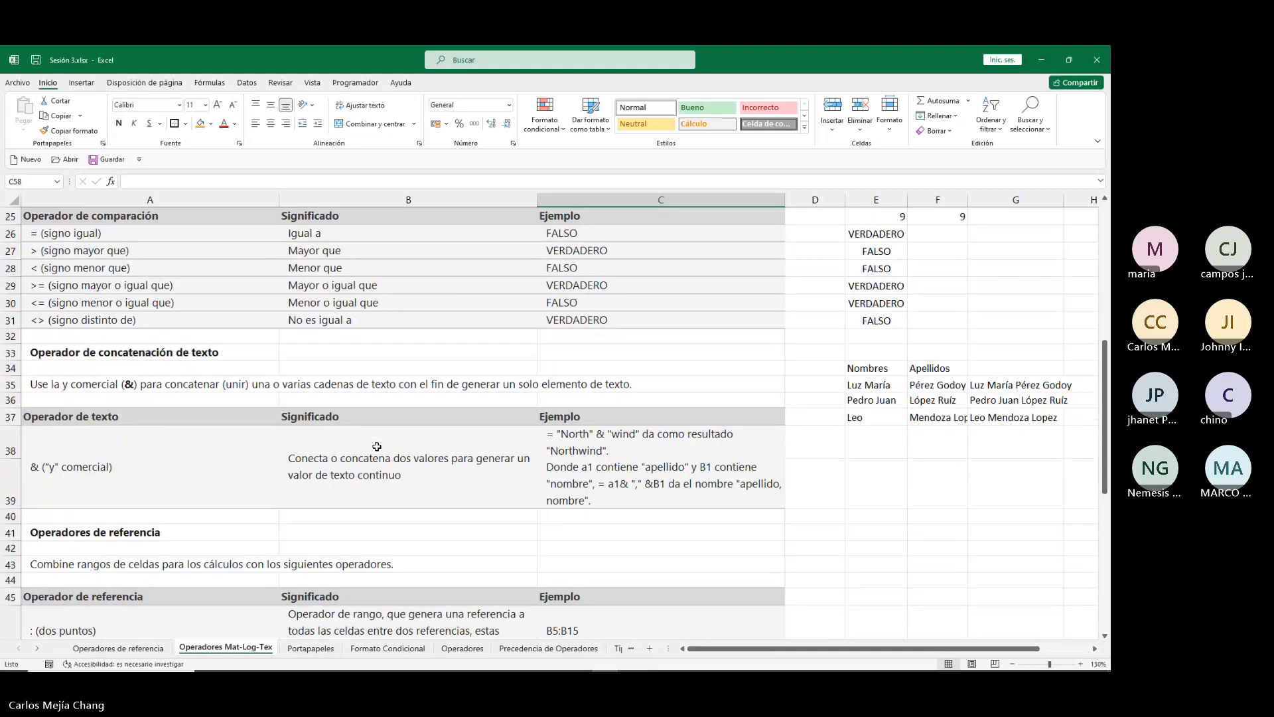
pyautogui.scroll(2, 377, 446)
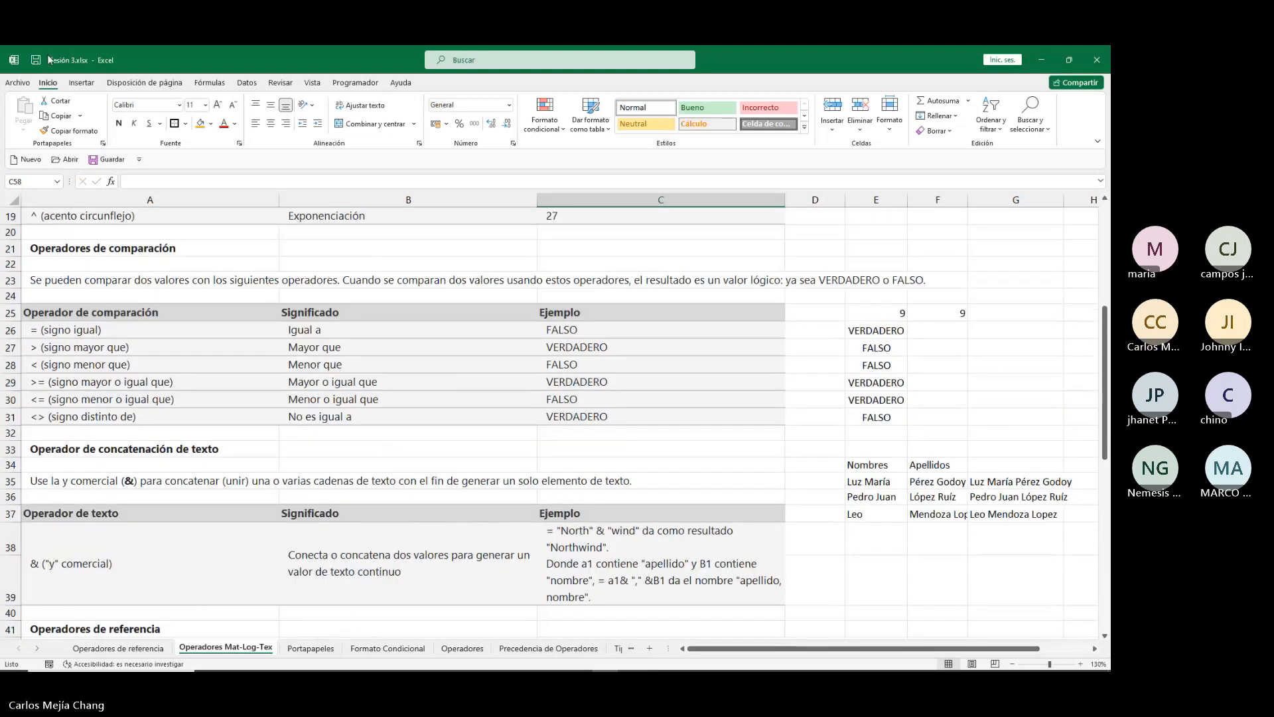
pyautogui.click(302, 649)
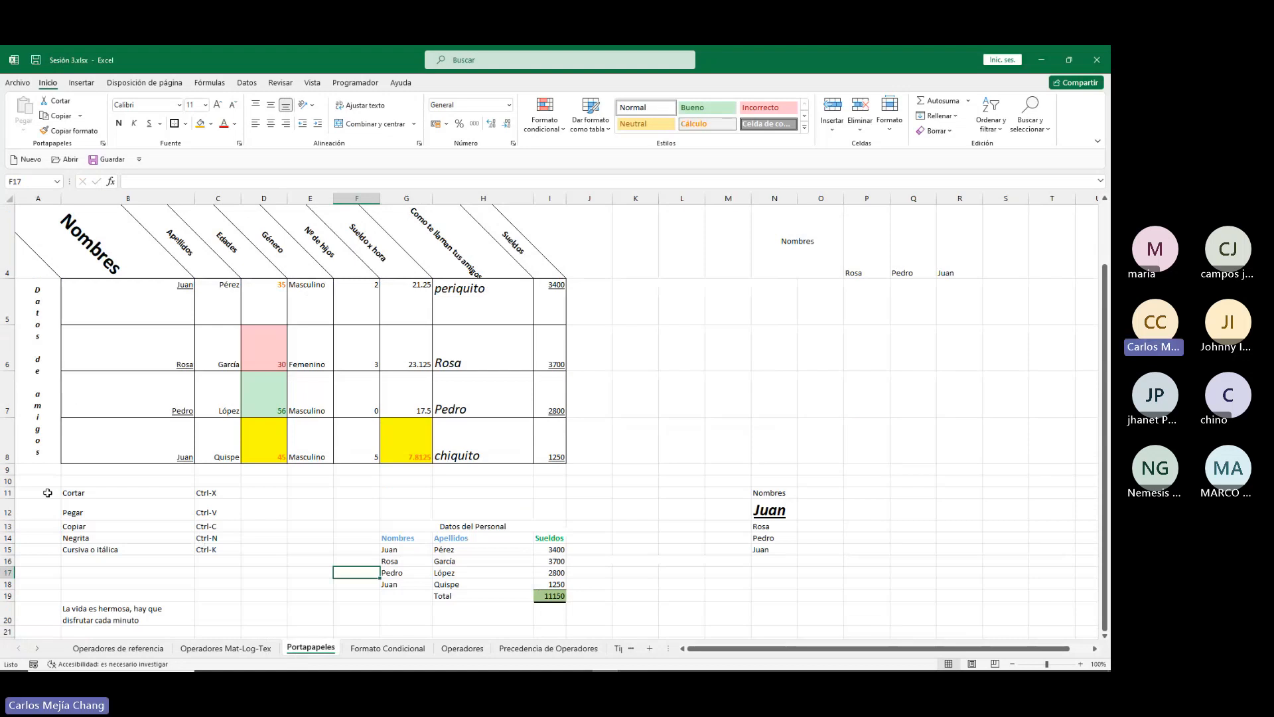
pyautogui.scroll(1, 50, 492)
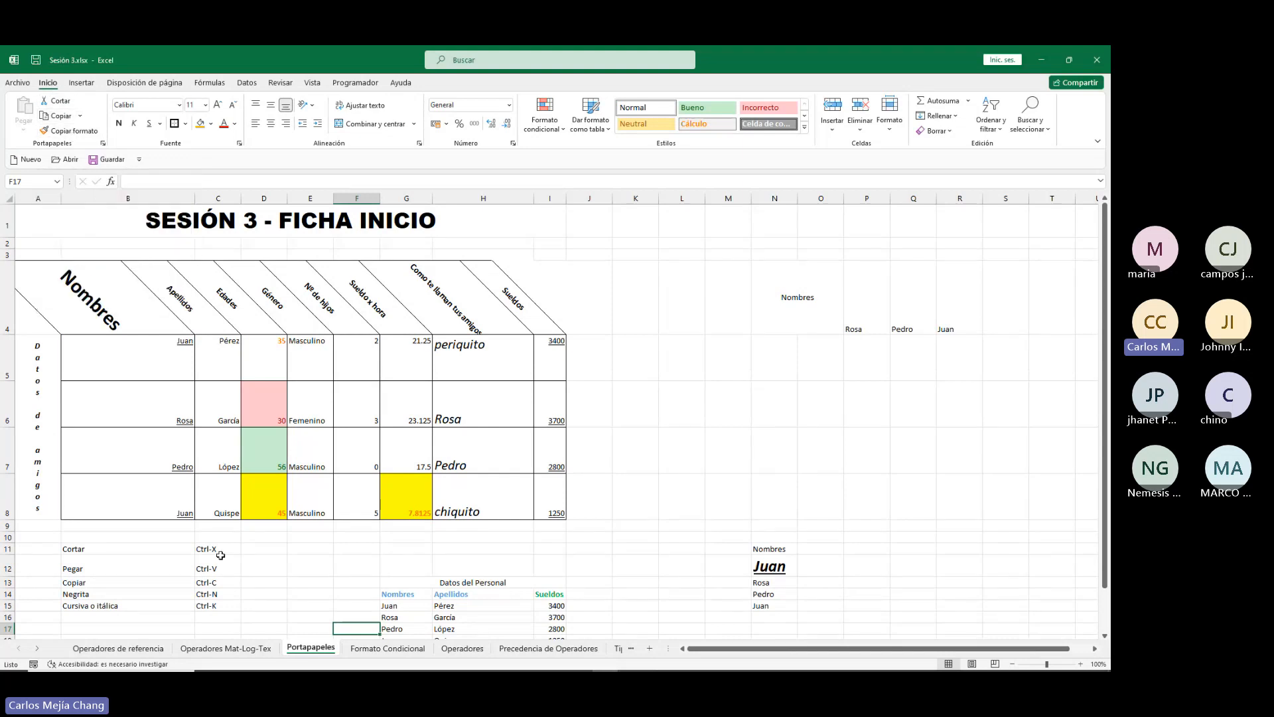
pyautogui.moveTo(73, 549); pyautogui.dragTo(205, 604)
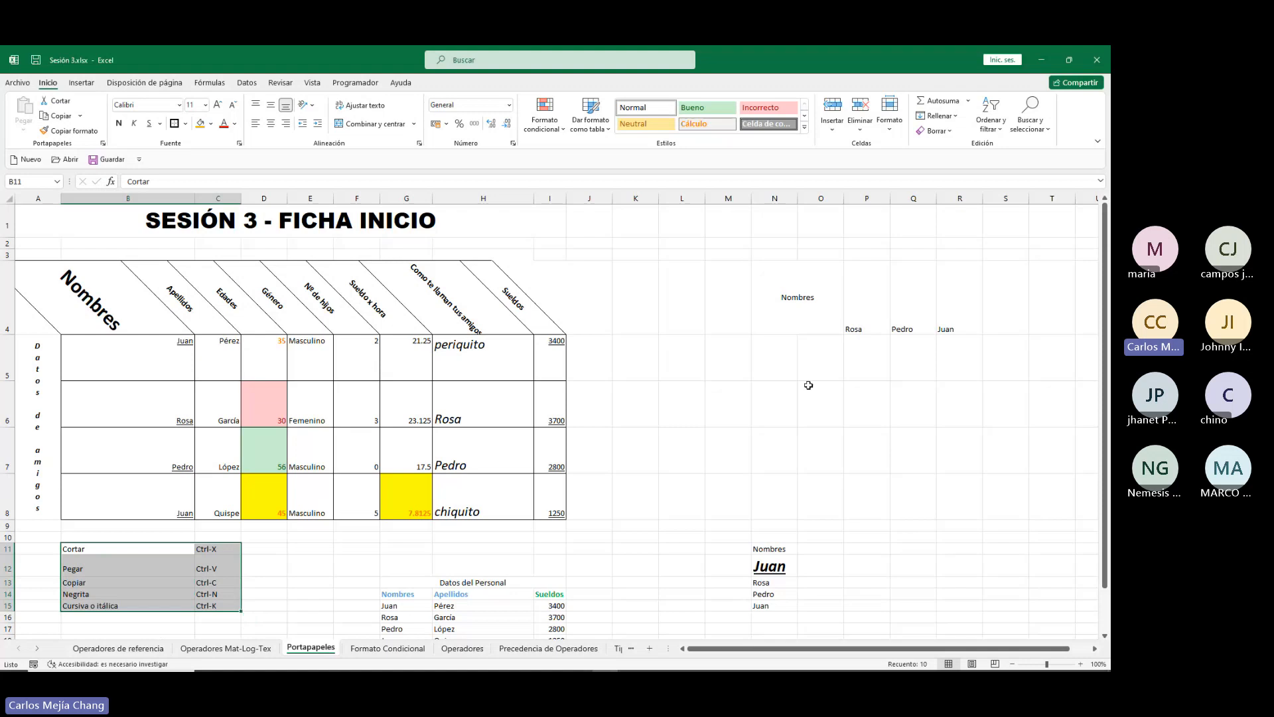
# Copy the three names in P4:R4 to P6:R6 and delete the pasted copy.
pyautogui.moveTo(853, 317); pyautogui.dragTo(963, 326)
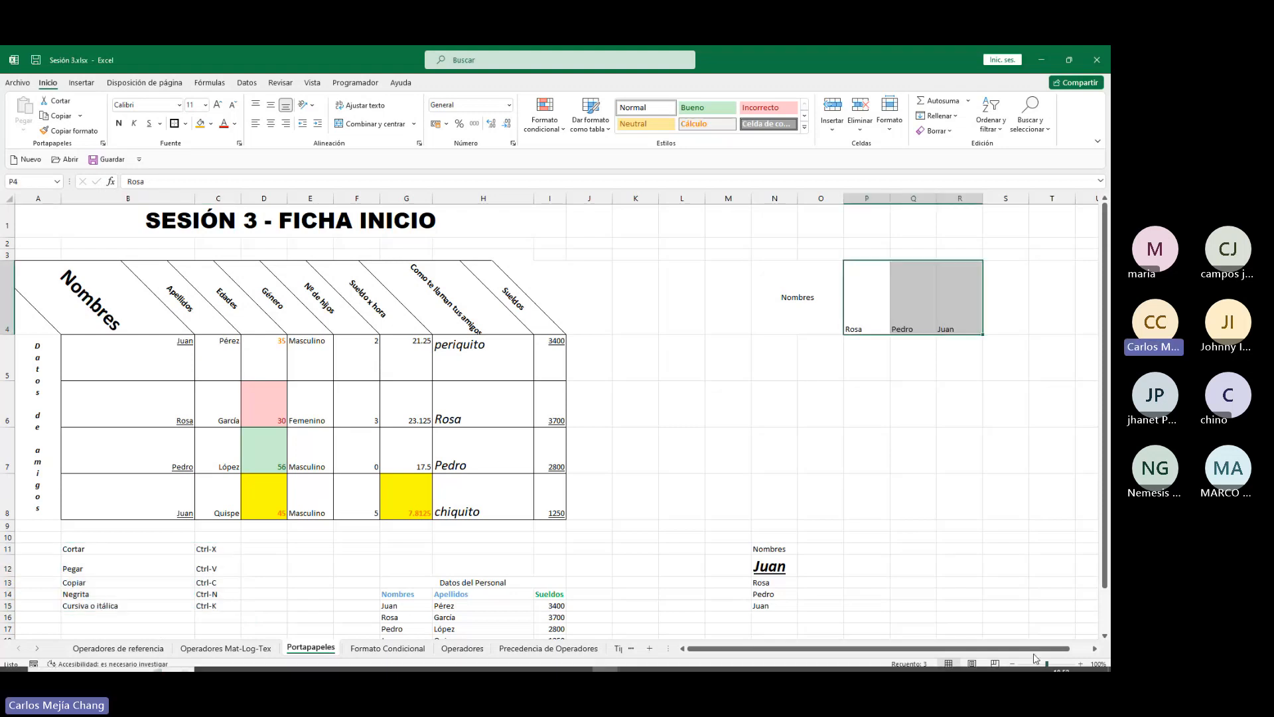
pyautogui.hotkey('ctrl', 'c')
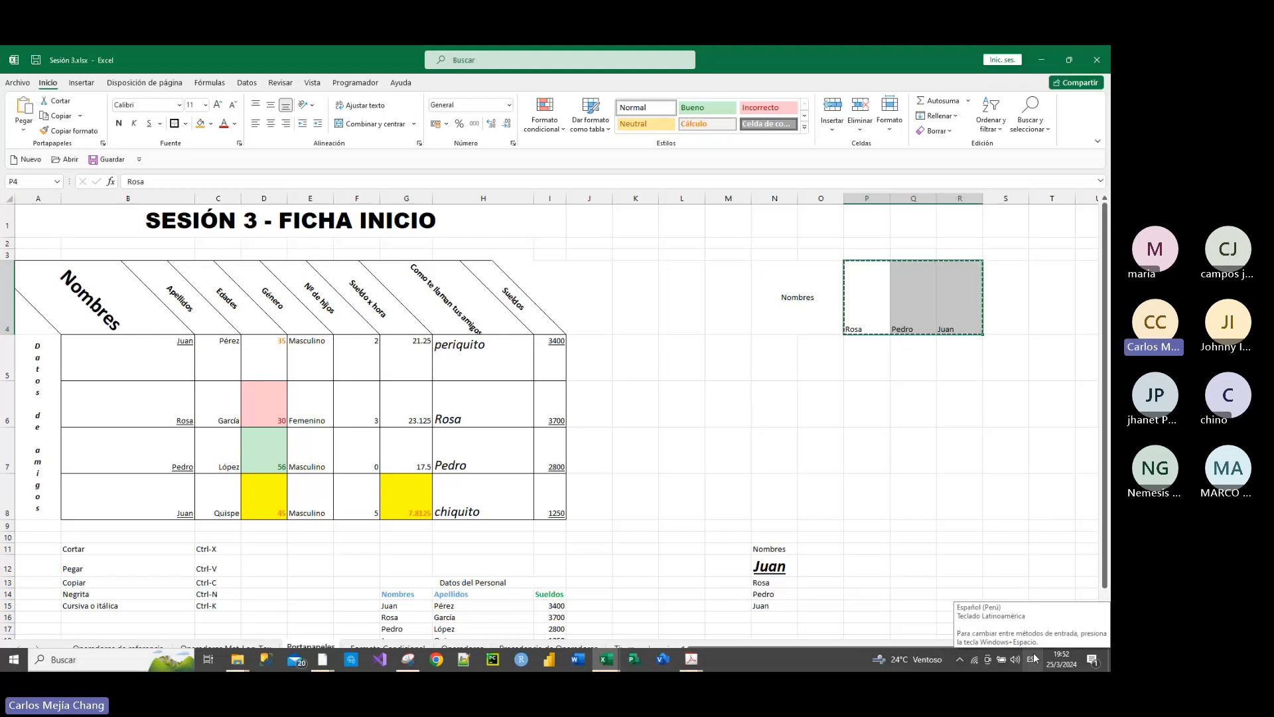
pyautogui.press('Down')
pyautogui.press('Down')
pyautogui.hotkey('ctrl', 'v')
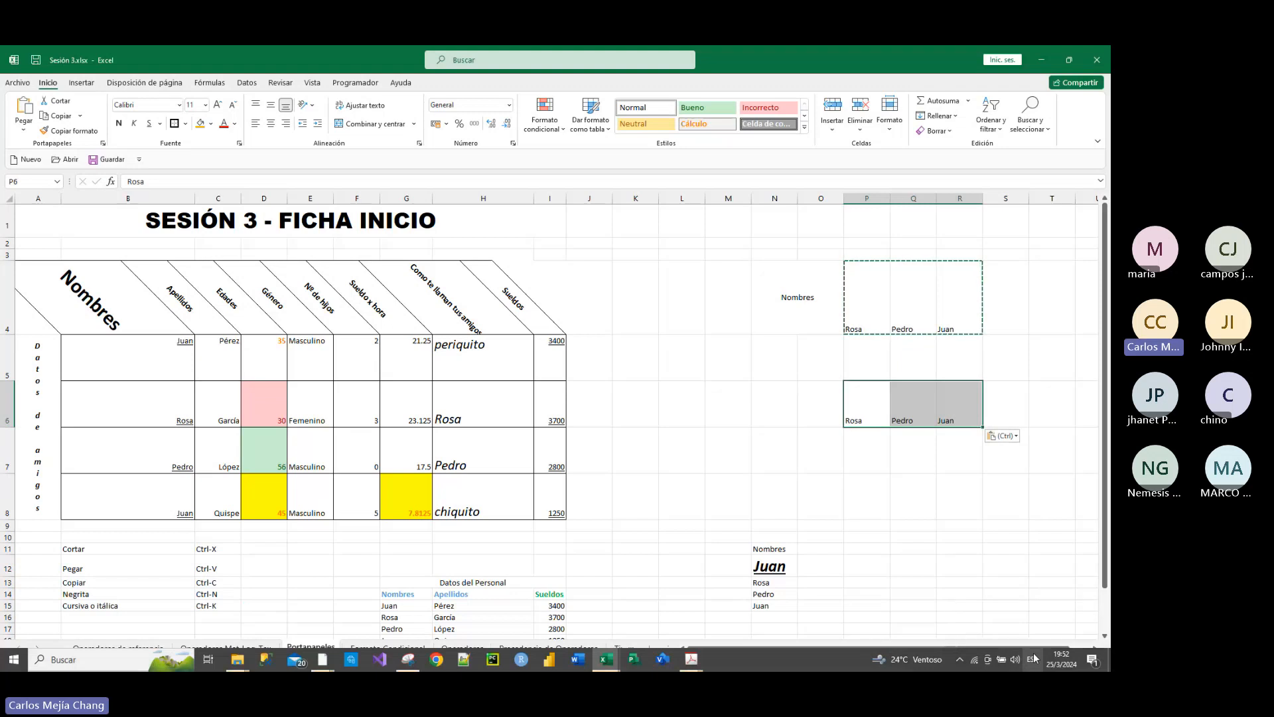
pyautogui.press('Delete')
pyautogui.press('Down')
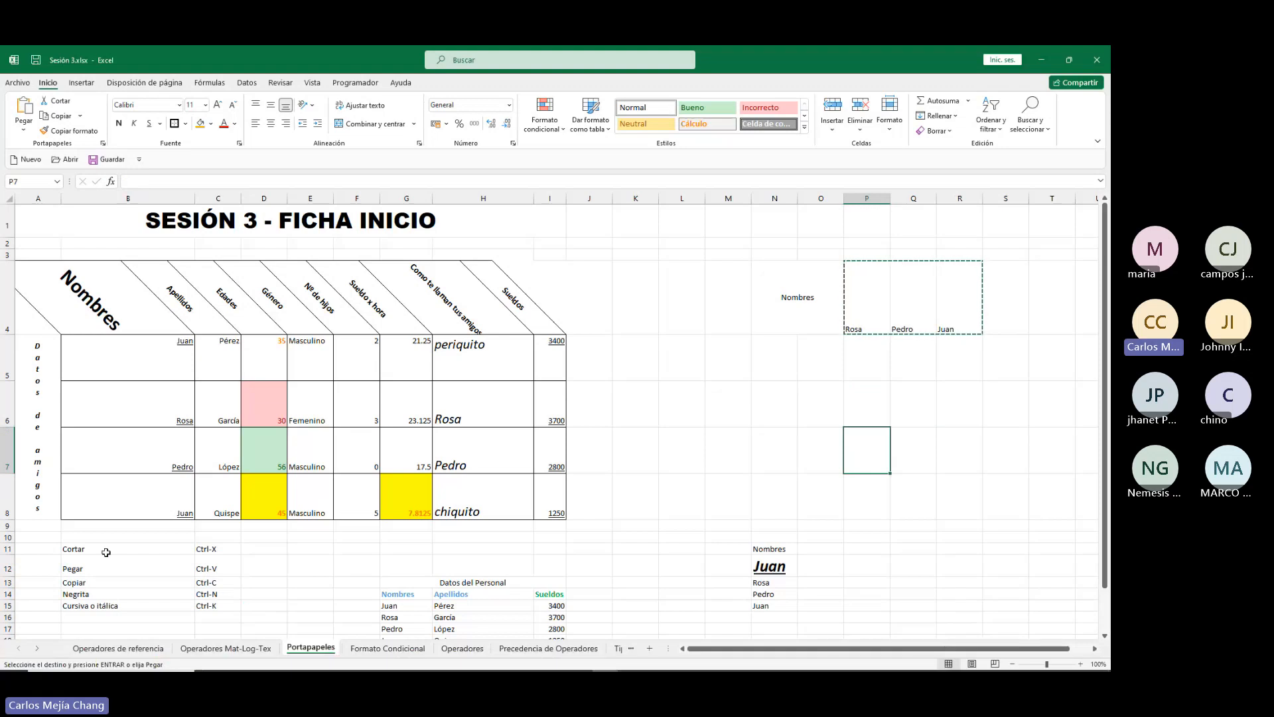
# Cut the three names in P4:R4 and paste them into P6:R6.
pyautogui.moveTo(106, 553); pyautogui.dragTo(209, 607)
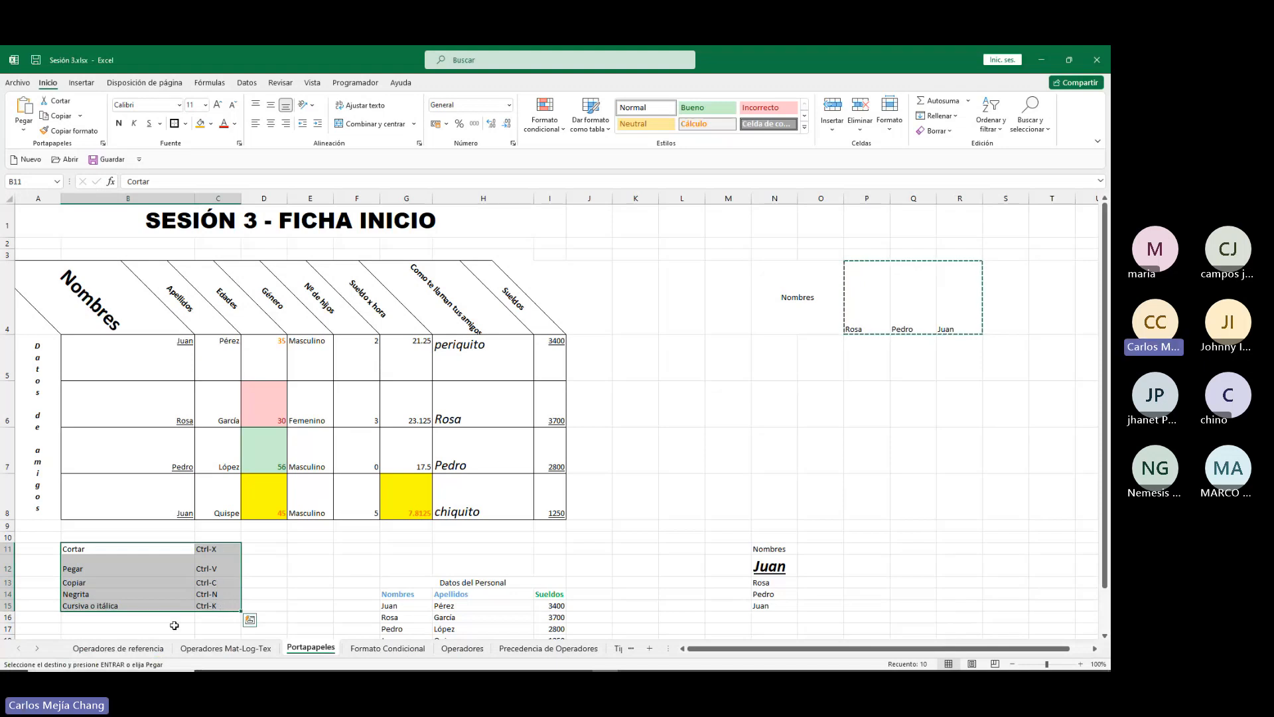
pyautogui.click(134, 550)
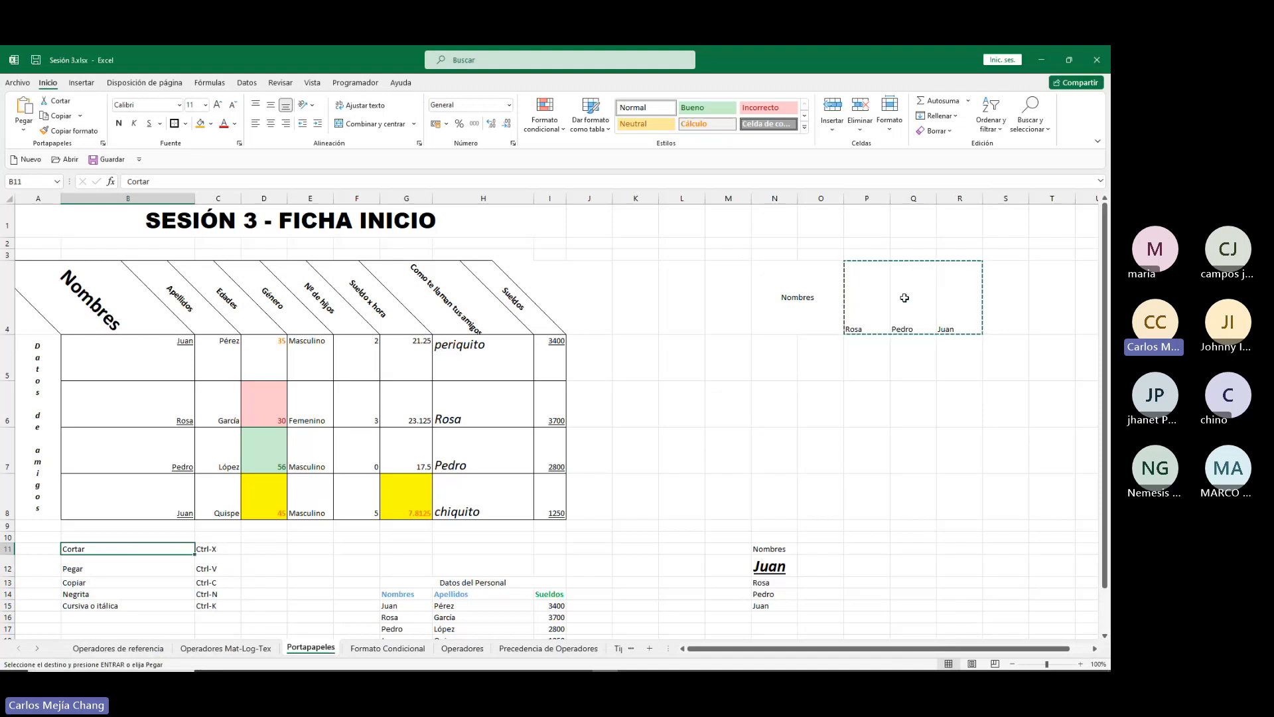
pyautogui.moveTo(863, 298); pyautogui.dragTo(973, 310)
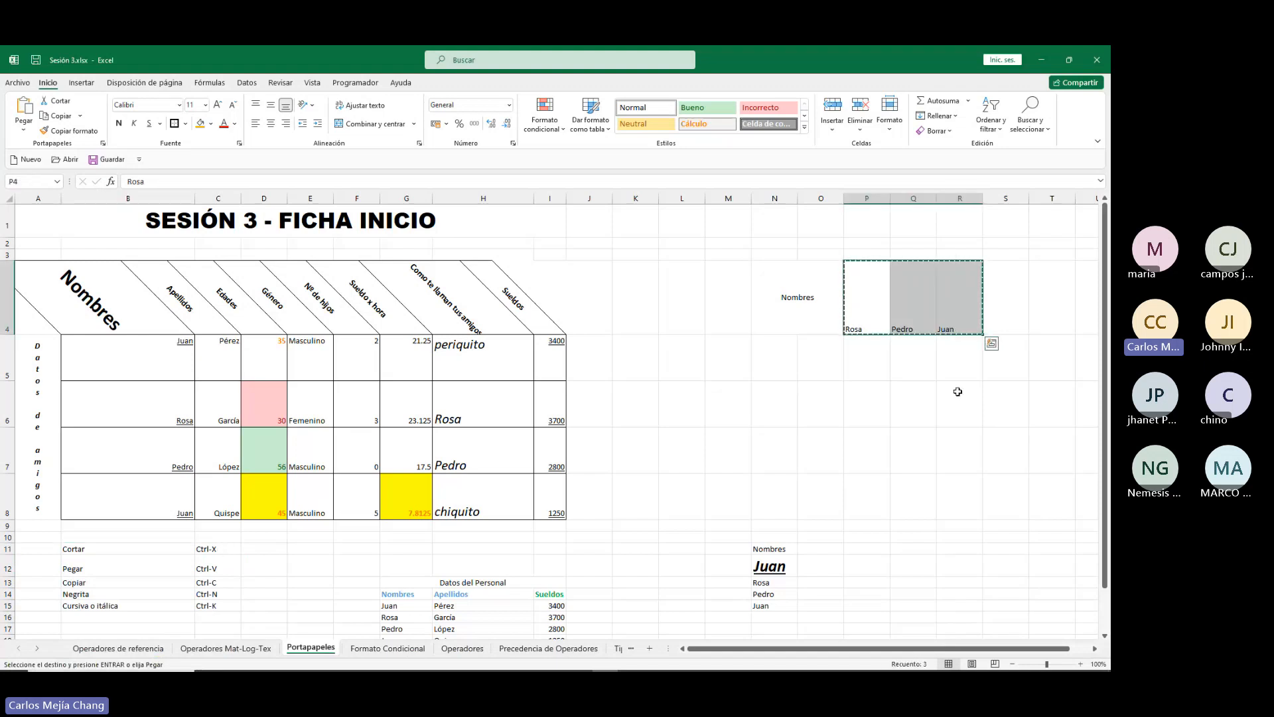
pyautogui.click(875, 426)
pyautogui.hotkey('ctrl', 'v')
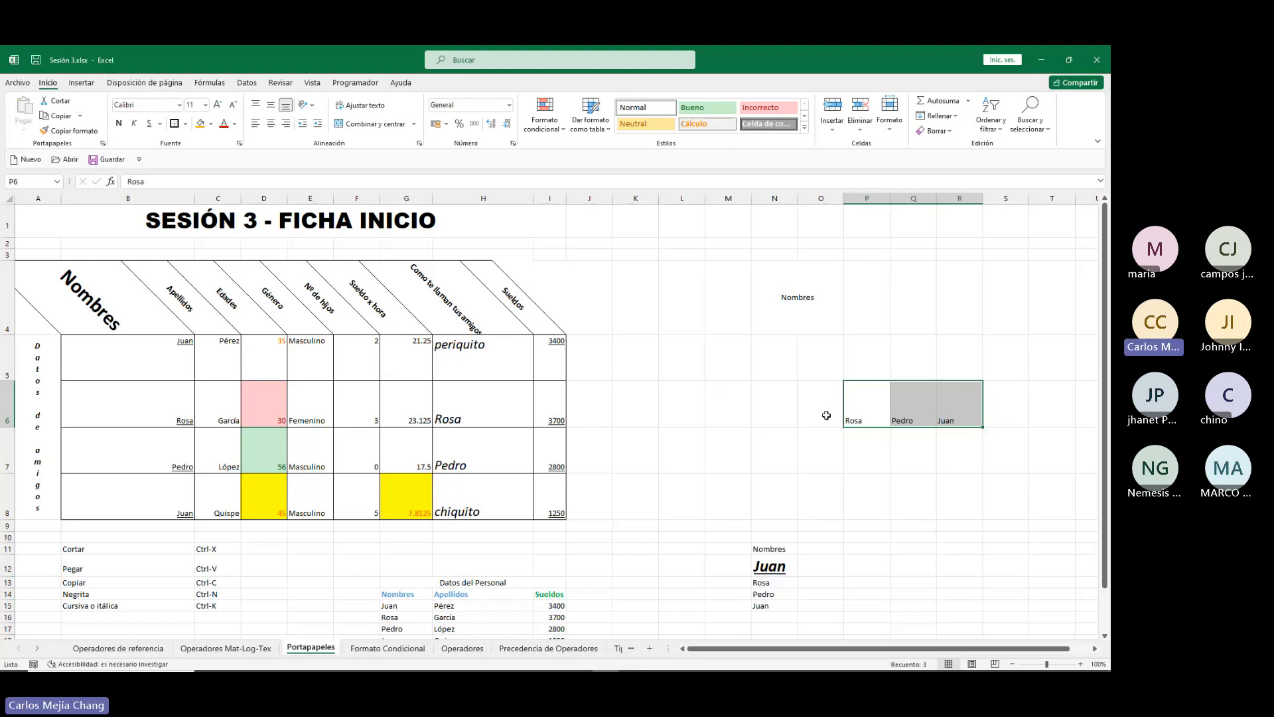
# Undo the move of the three names and cancel the pending cut.
pyautogui.hotkey('ctrl', 'z')
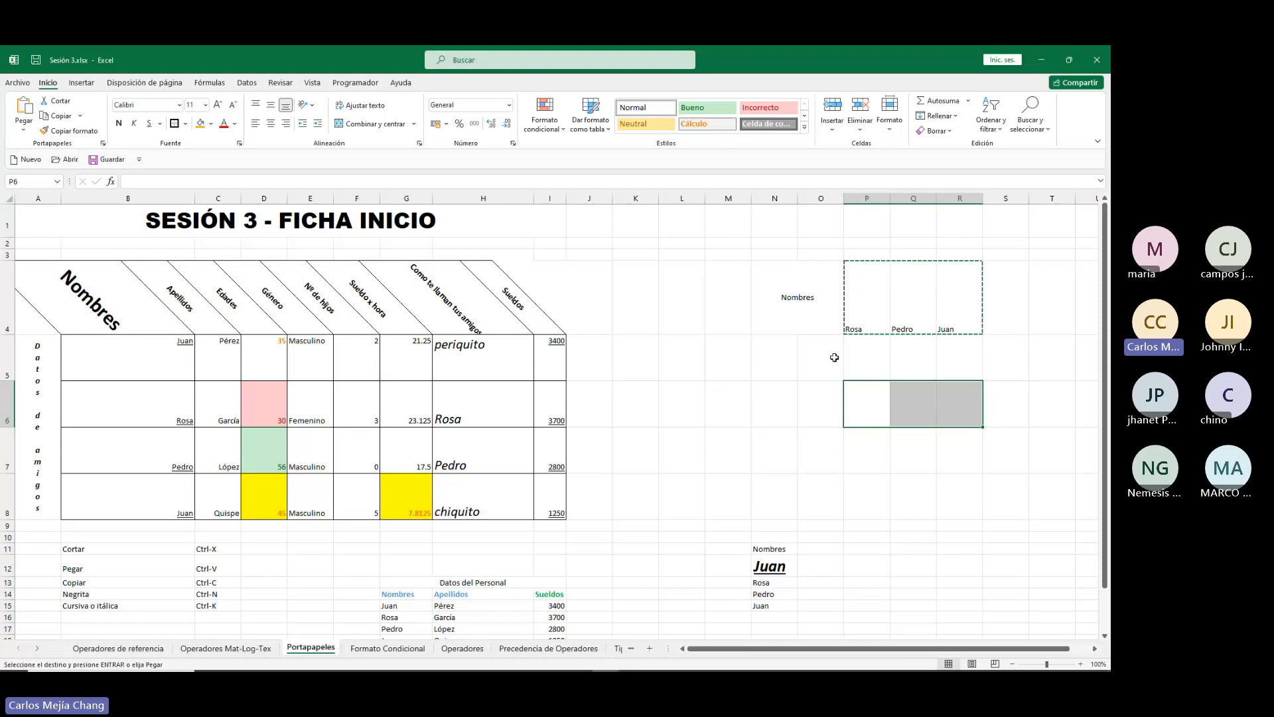
pyautogui.click(805, 385)
pyautogui.press('Escape')
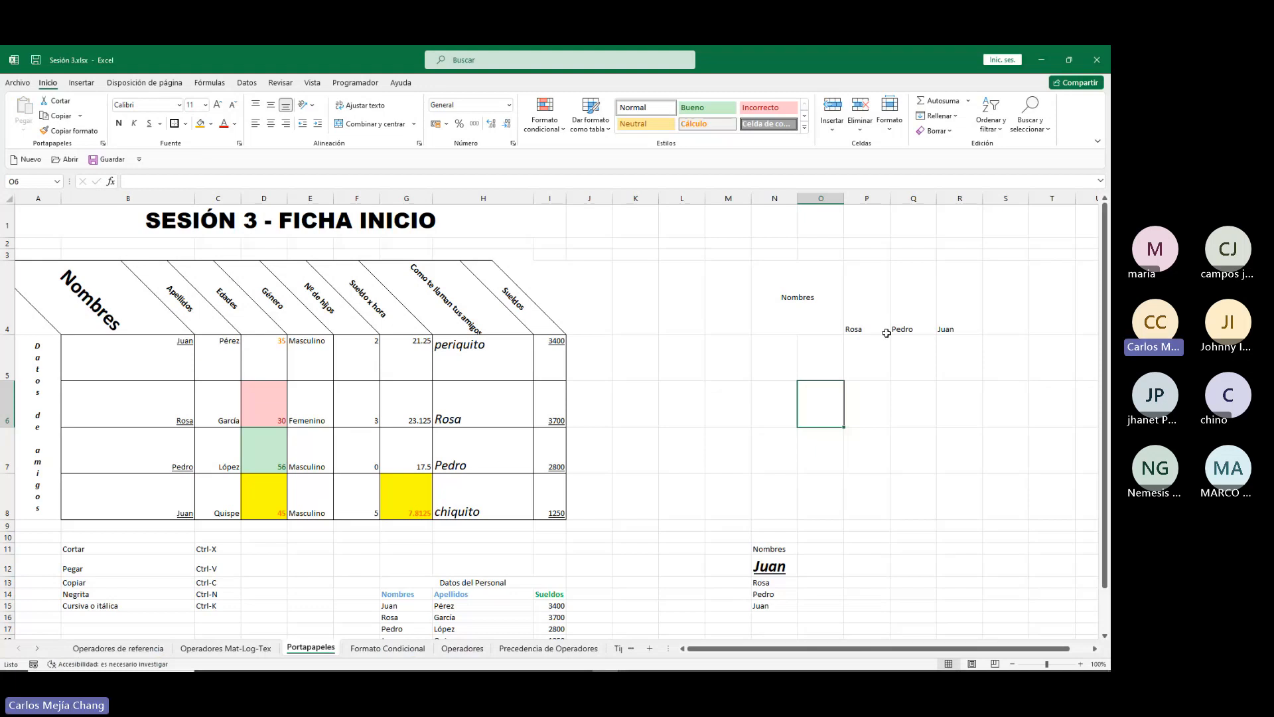
# Examine the Portapapeles sheet's exercises, from the names in P4:R4 to the shortcut list, Datos del Personal table and wrapped sentence.
pyautogui.moveTo(868, 325); pyautogui.dragTo(948, 330)
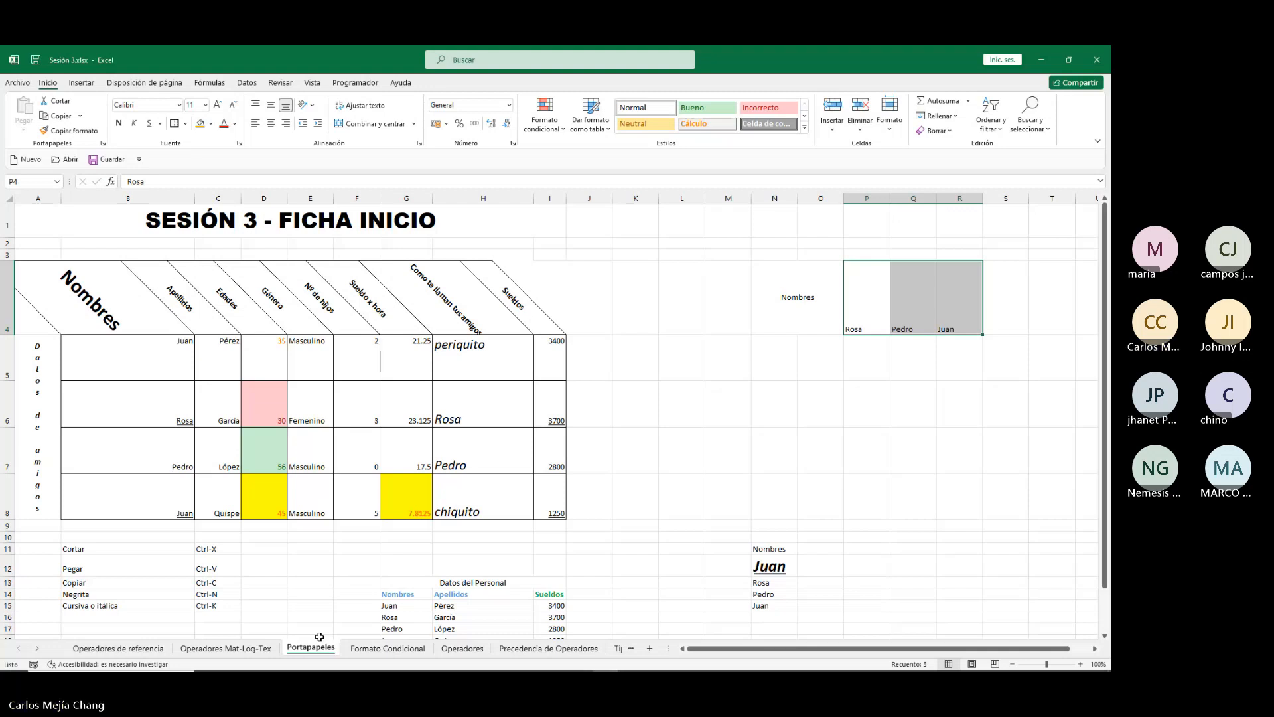
pyautogui.scroll(-1, 465, 524)
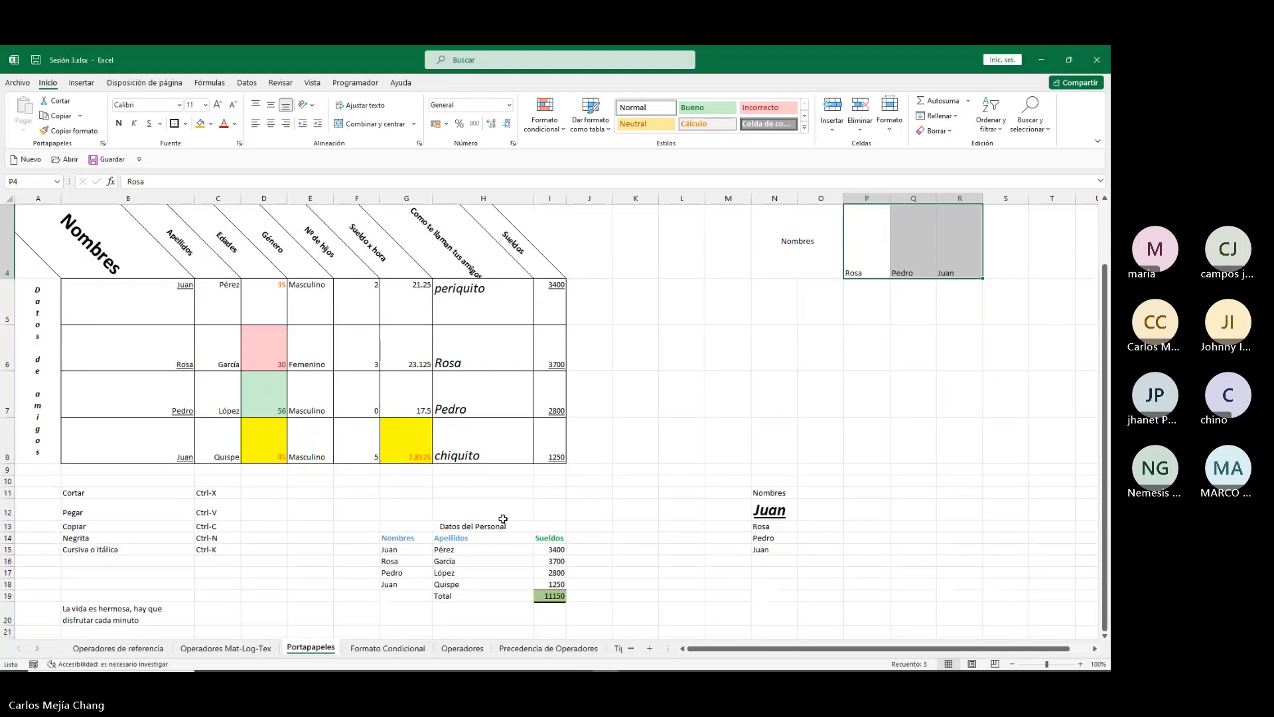
pyautogui.scroll(-1, 498, 523)
pyautogui.scroll(2, 466, 557)
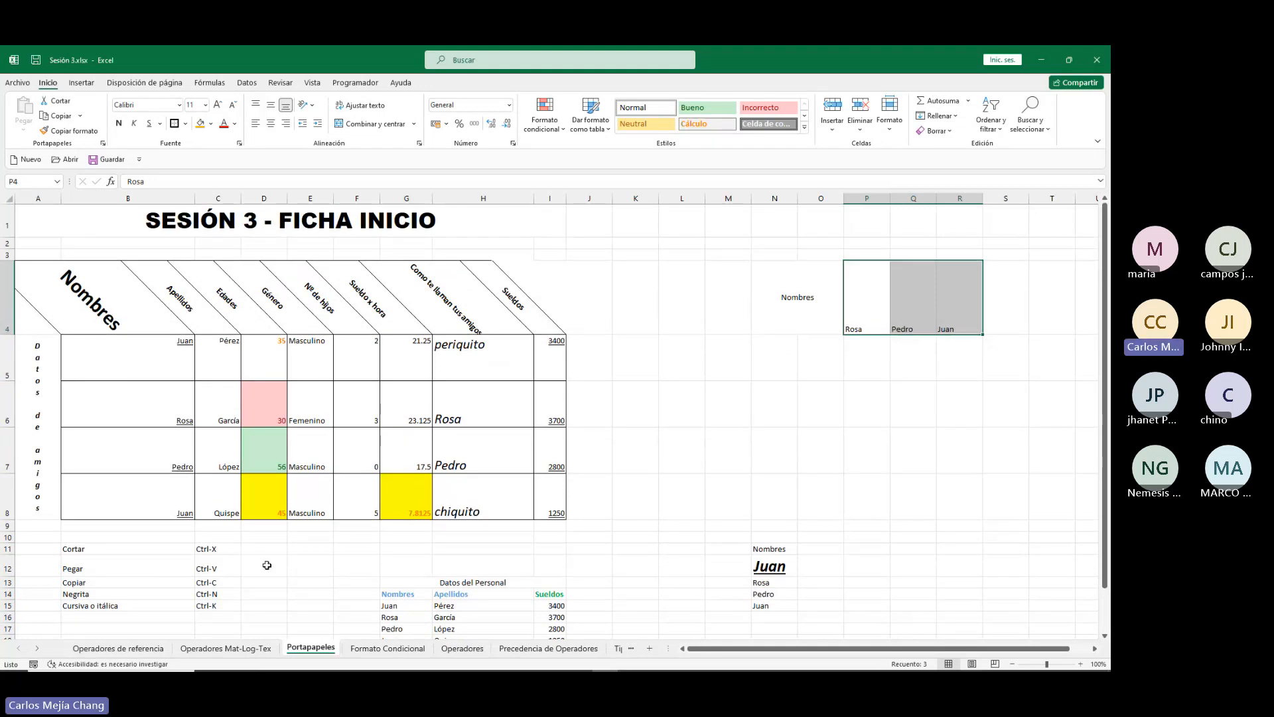
pyautogui.scroll(-1, 271, 559)
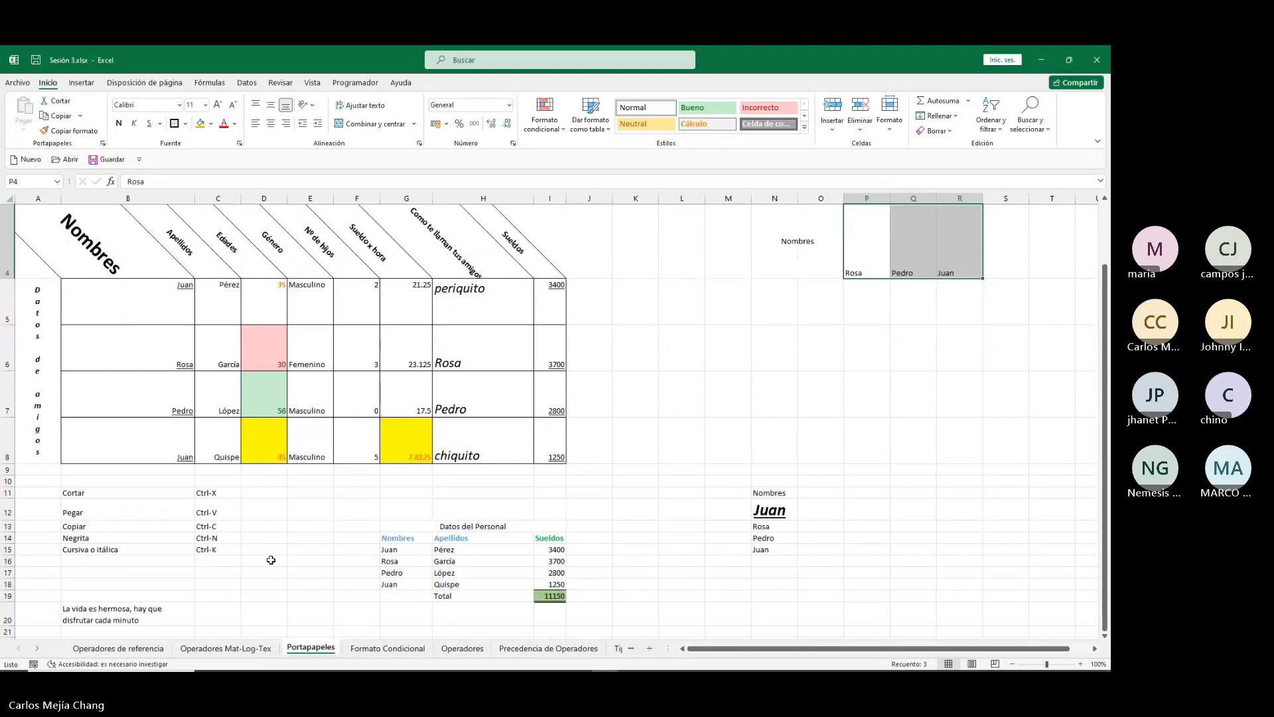
pyautogui.scroll(-2, 271, 559)
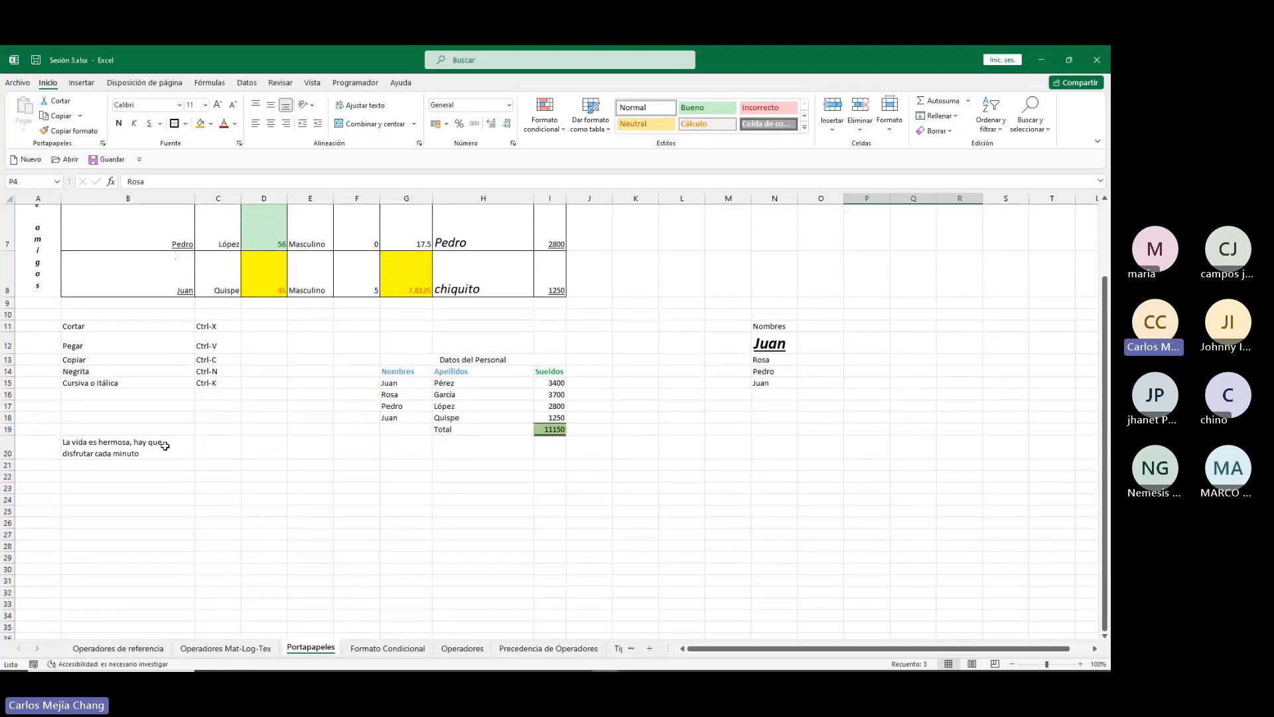
pyautogui.scroll(1, 805, 478)
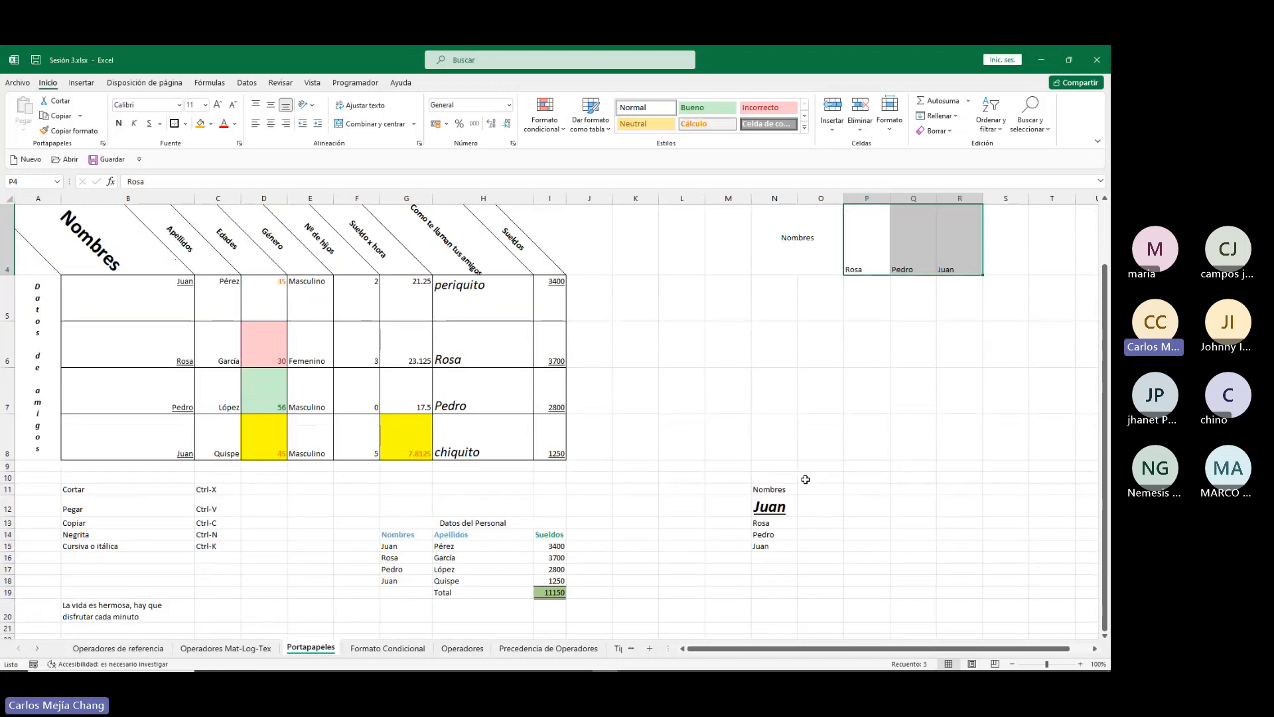
pyautogui.scroll(1, 806, 479)
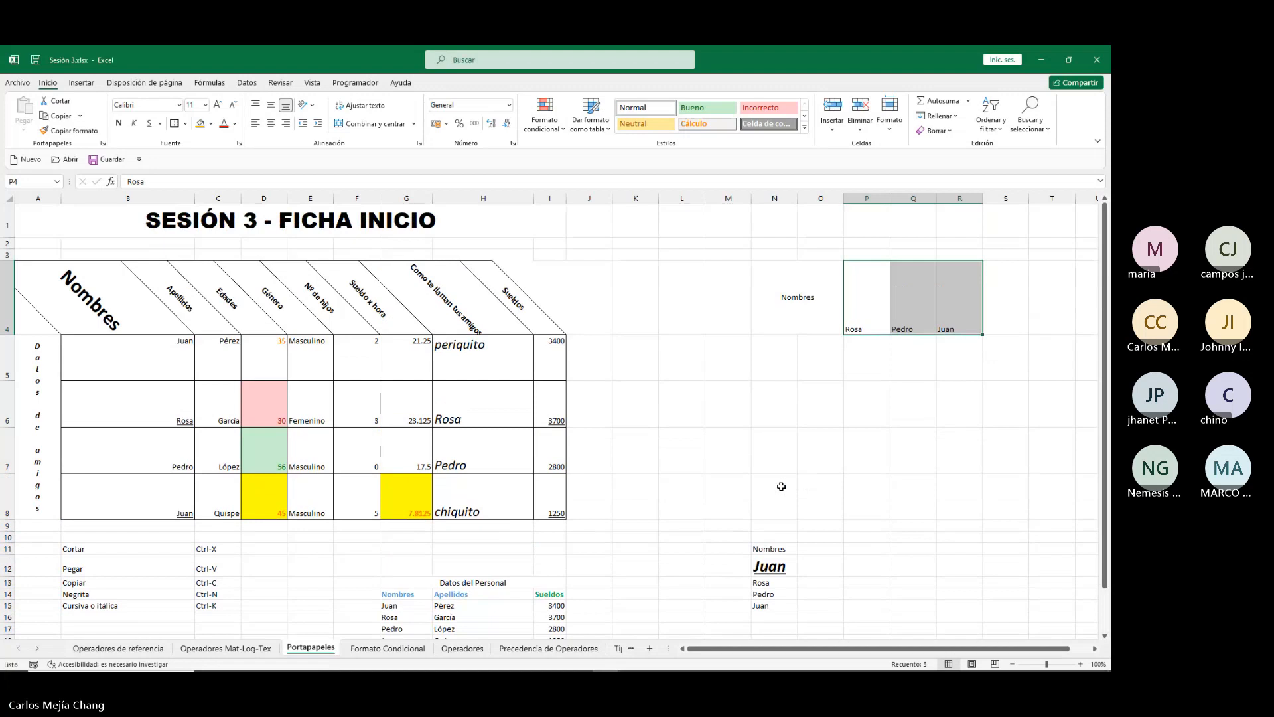
# Go to the Formato Condicional sheet, view the conditional formatting options and select the first document type entry in A2.
pyautogui.click(392, 649)
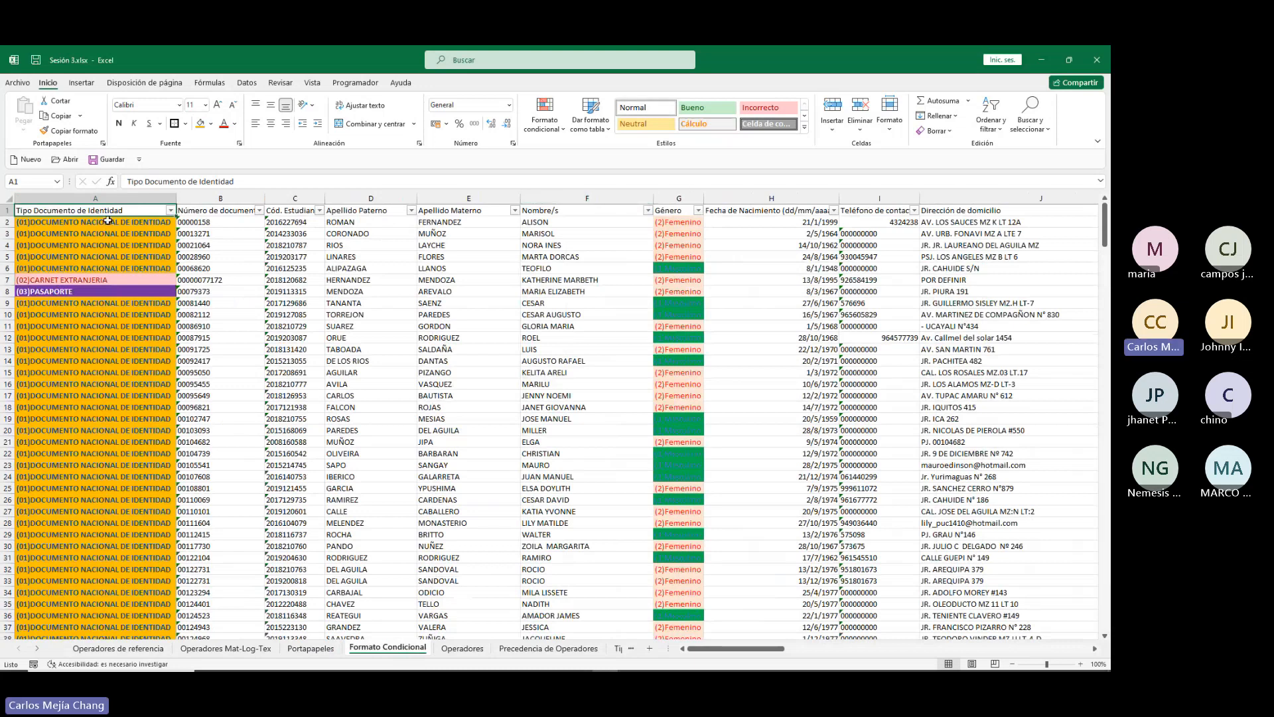
pyautogui.click(563, 129)
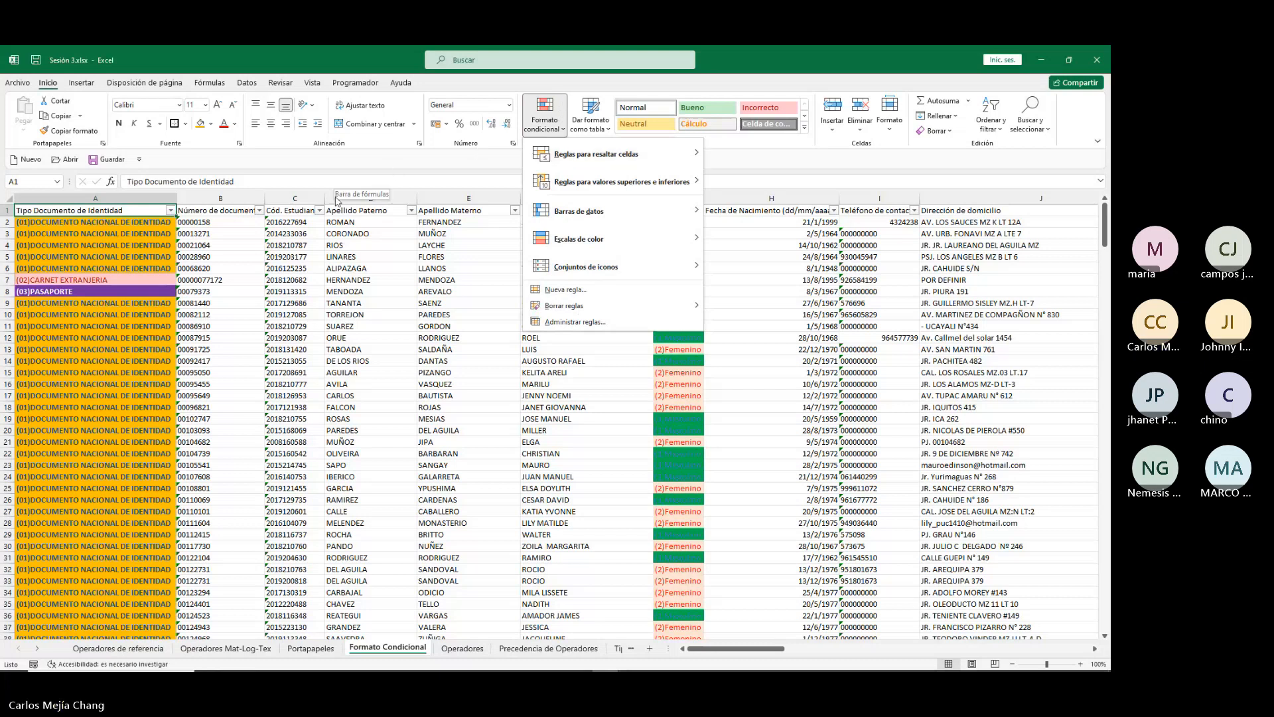
pyautogui.click(91, 324)
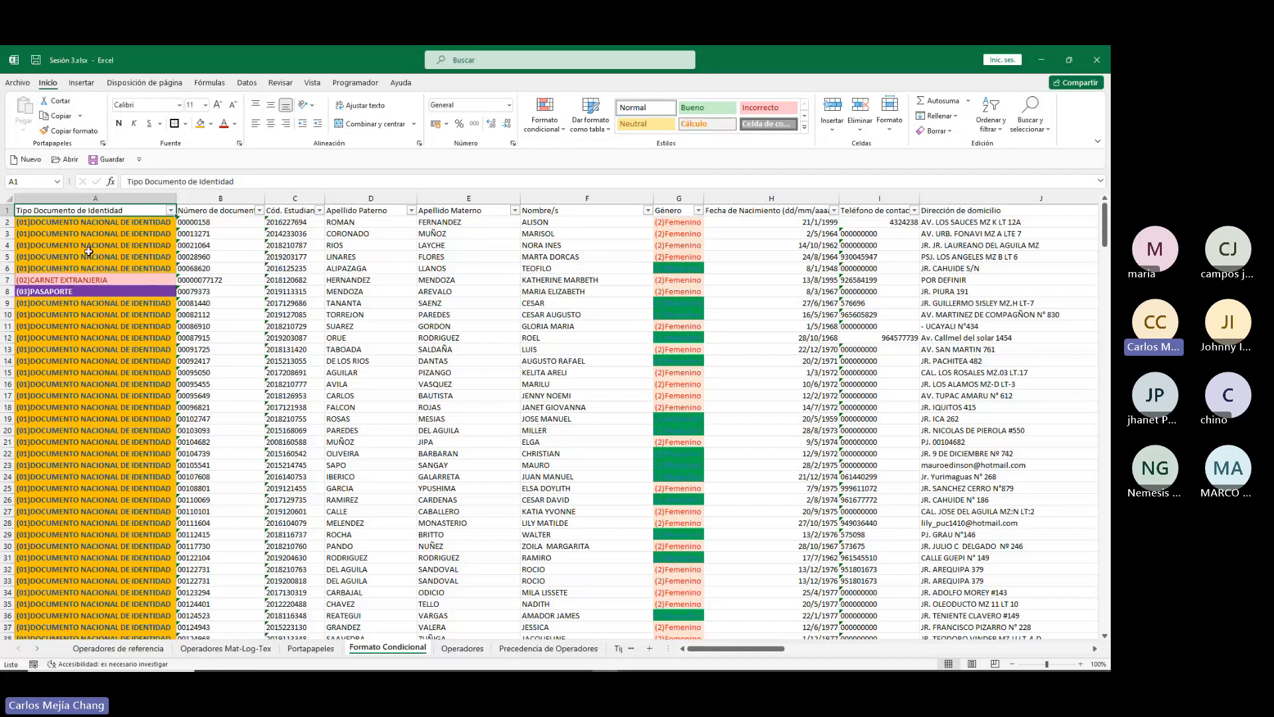
pyautogui.click(78, 220)
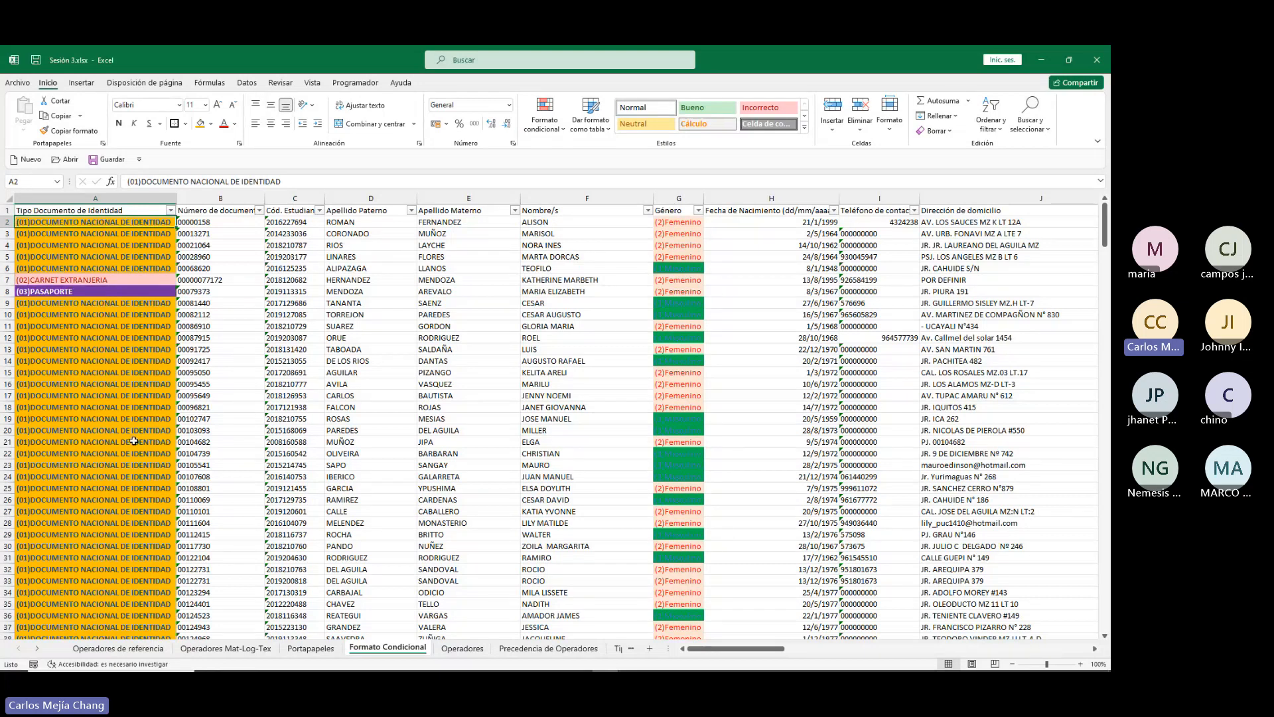
# Examine the conditional formatting of the foreign ID card and passport entries in A7:A8 and of the whole Género column.
pyautogui.click(93, 281)
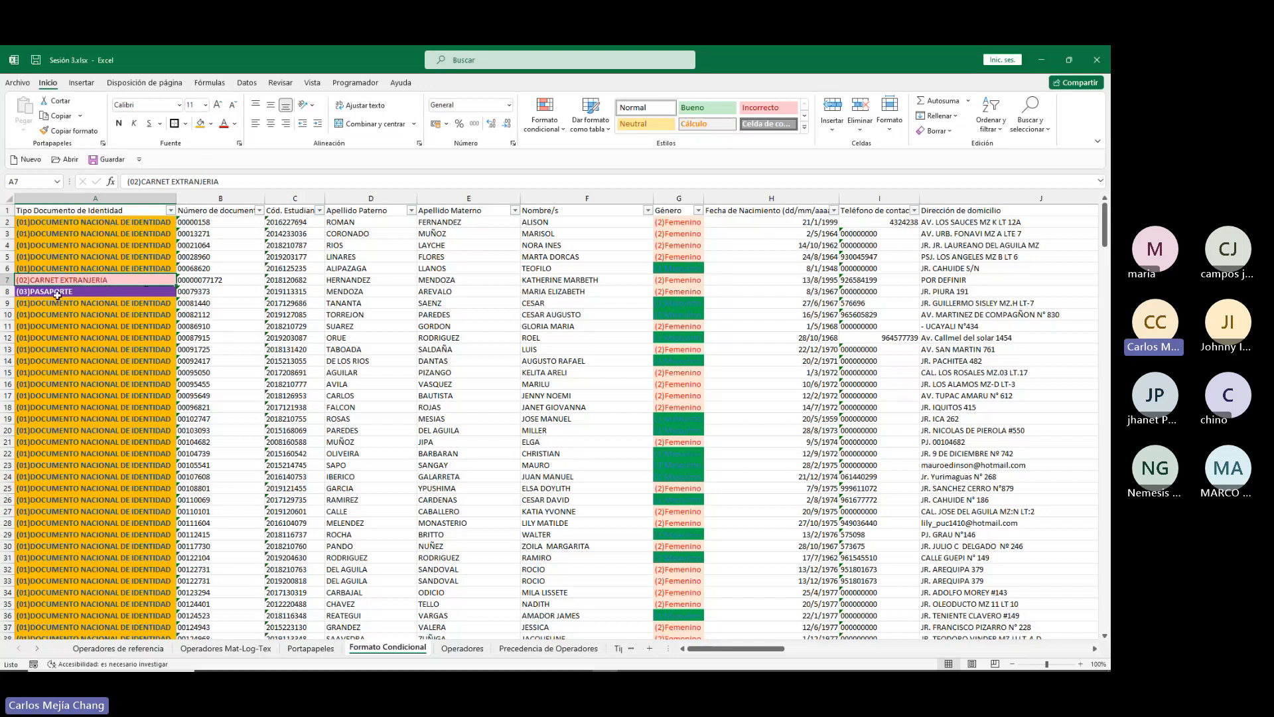
pyautogui.click(98, 295)
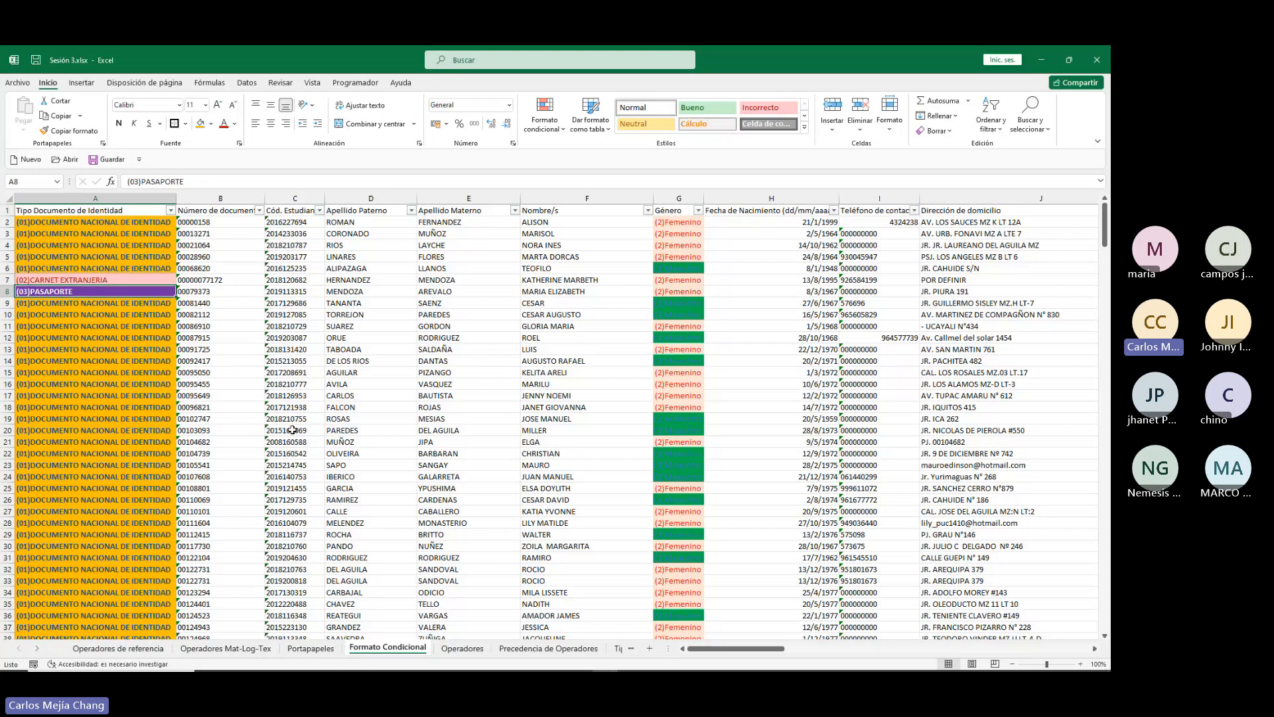
pyautogui.click(681, 200)
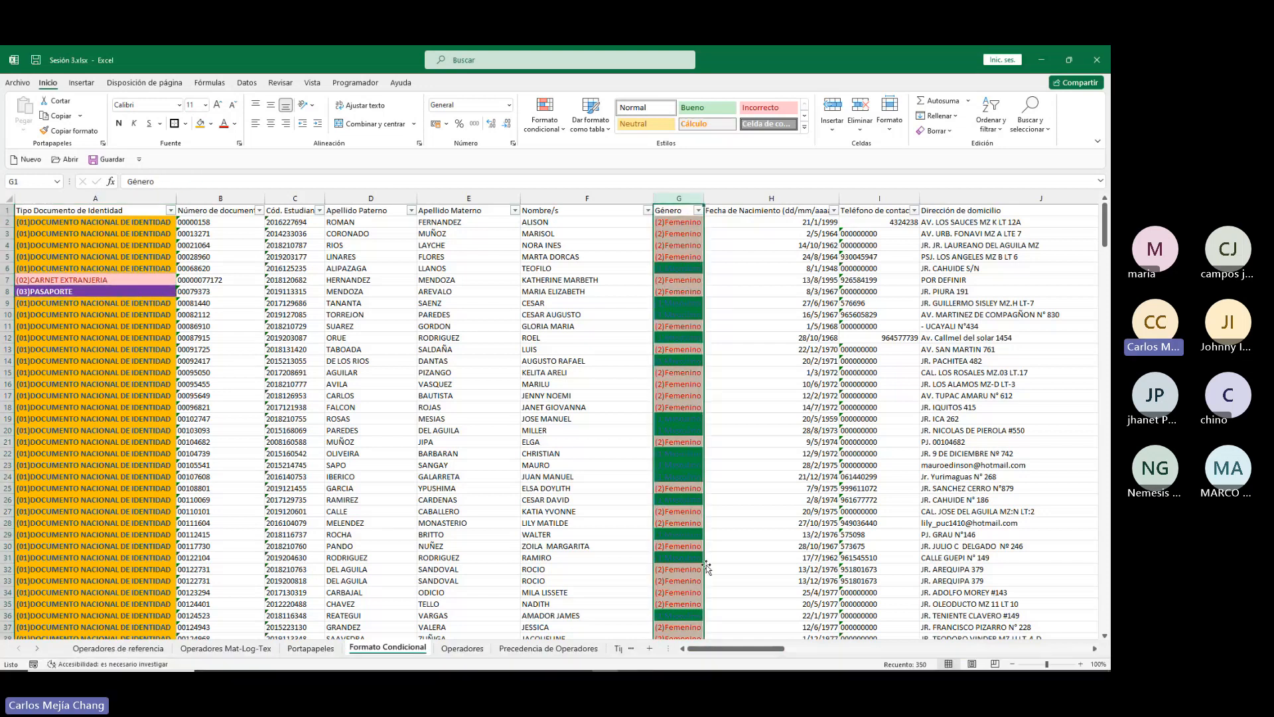
pyautogui.scroll(-20, 645, 572)
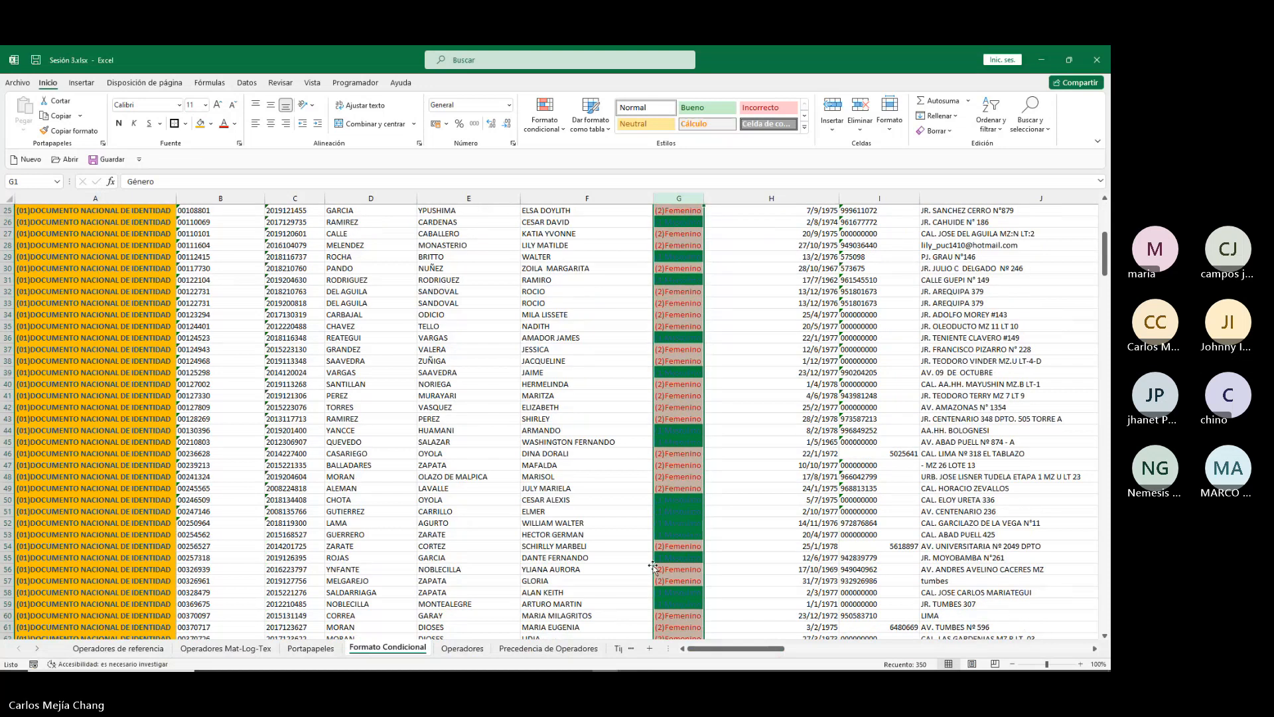
pyautogui.scroll(-20, 654, 566)
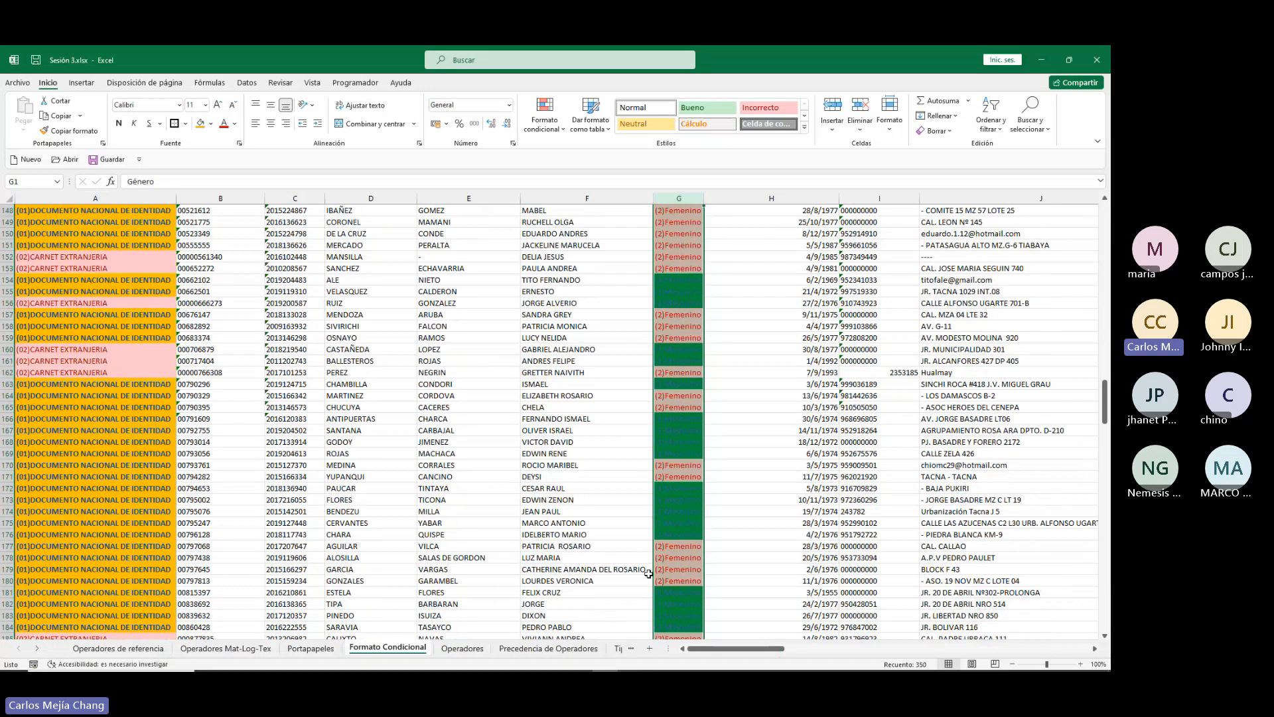
pyautogui.scroll(20, 648, 570)
pyautogui.scroll(20, 649, 566)
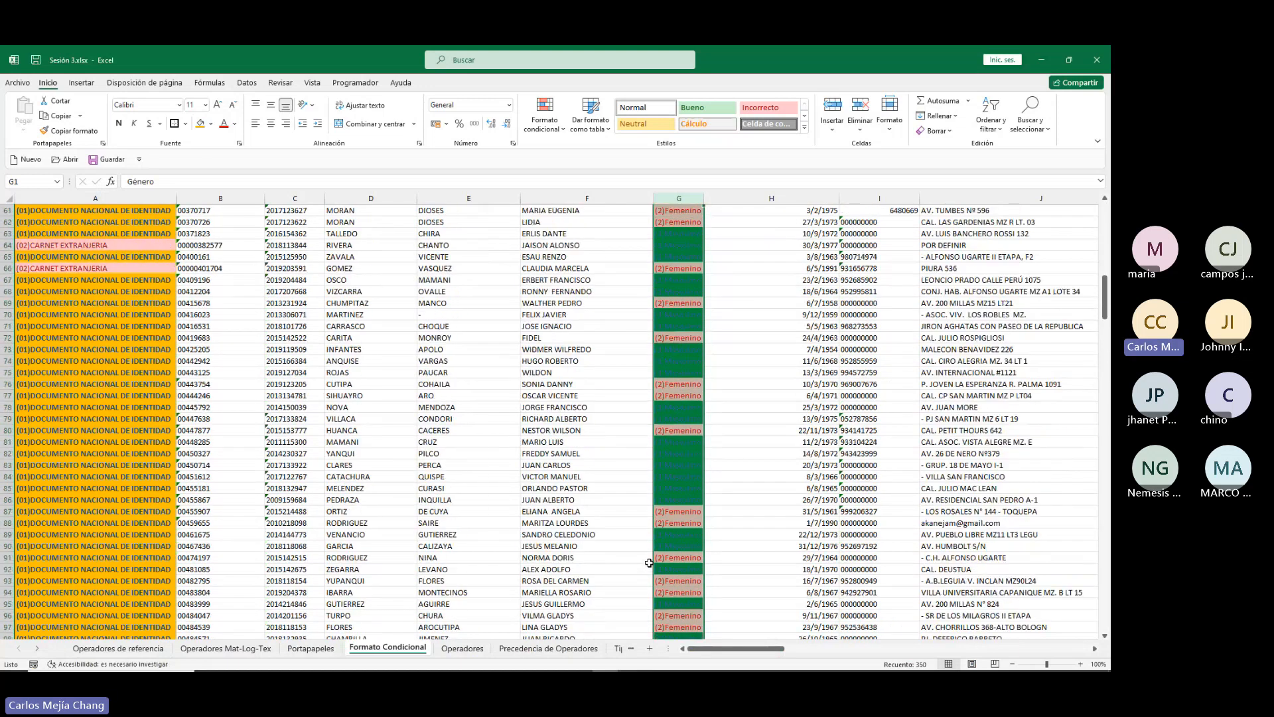
pyautogui.scroll(1, 638, 539)
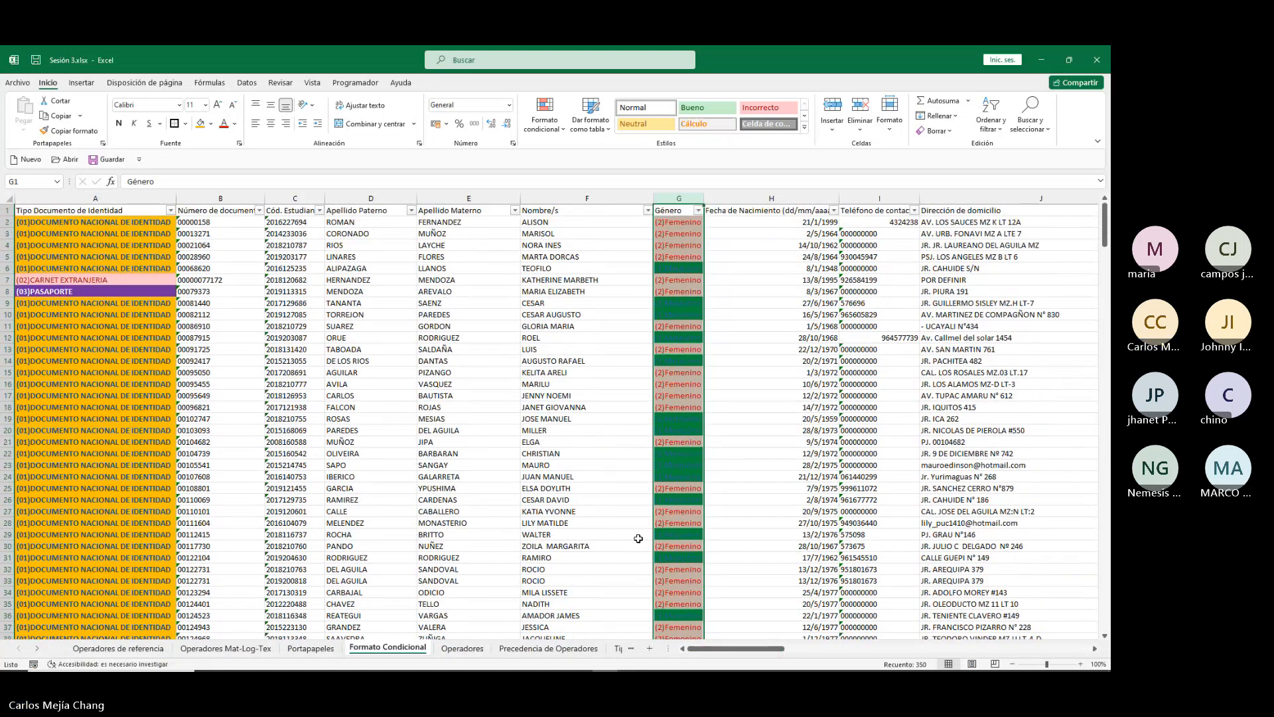
# Go to the Operadores sheet and inspect the arithmetic examples in A1, A3, B3 and D3.
pyautogui.click(463, 648)
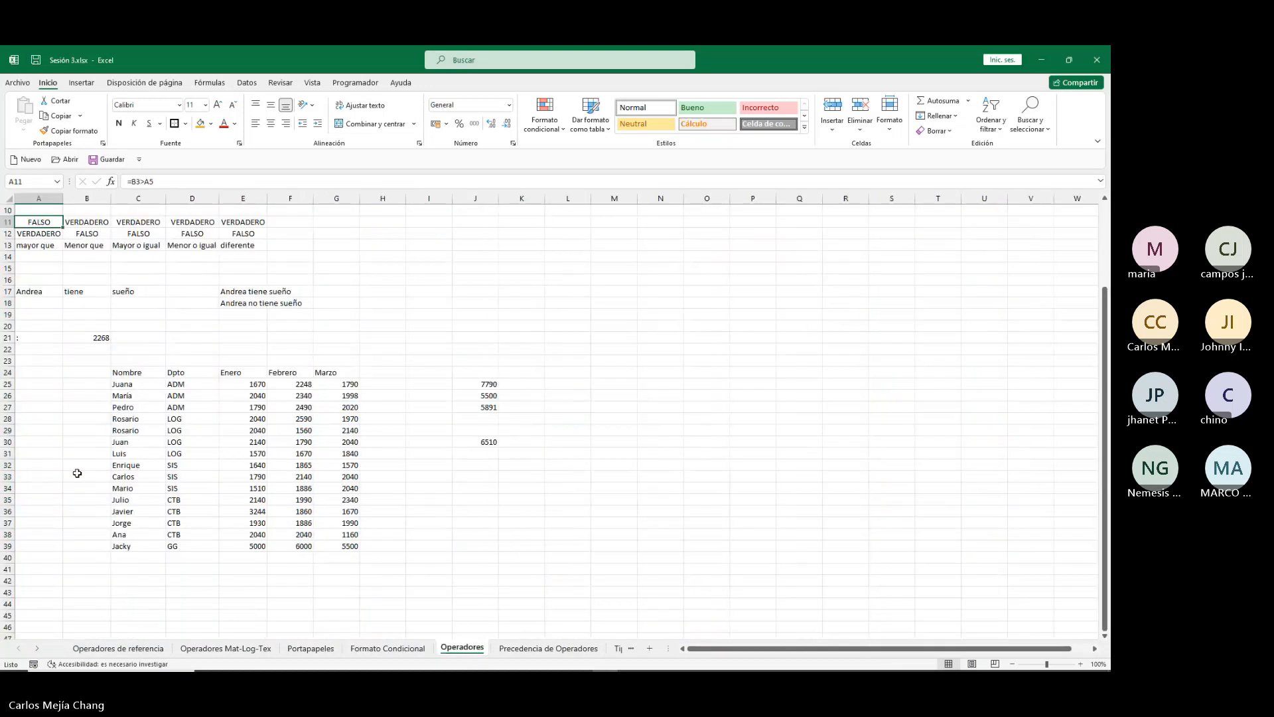
pyautogui.scroll(3, 62, 378)
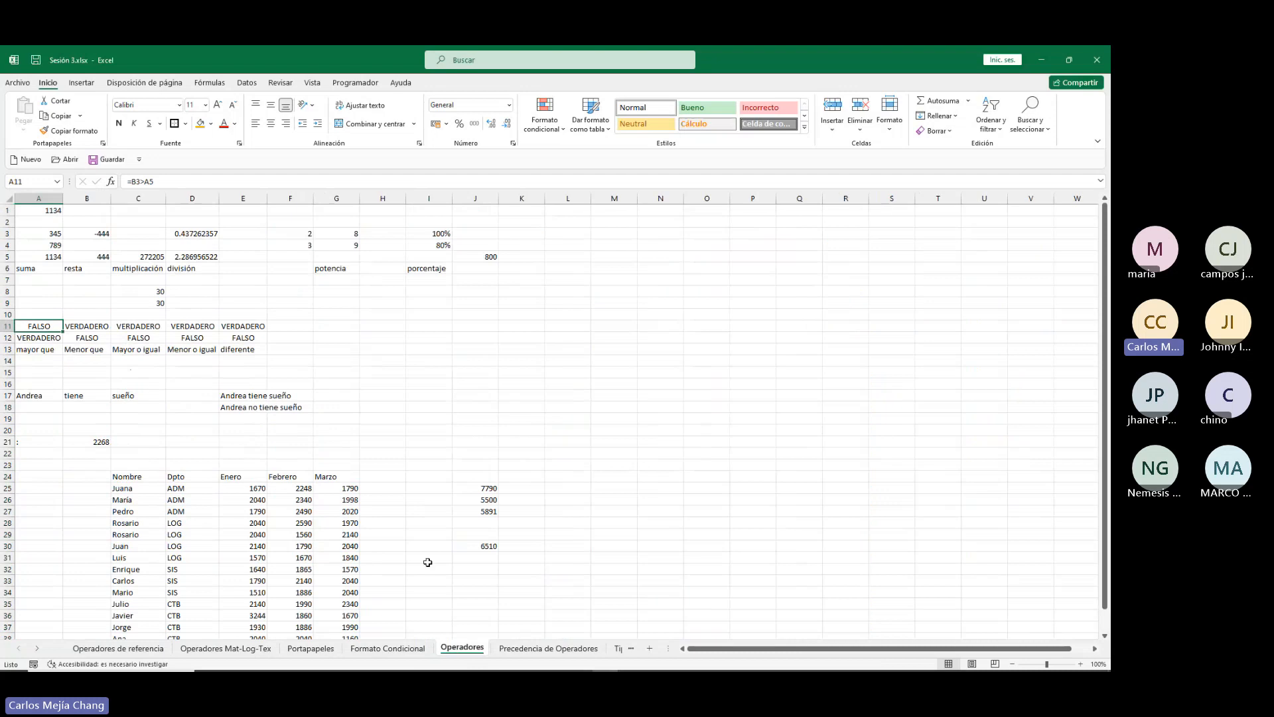
pyautogui.click(57, 211)
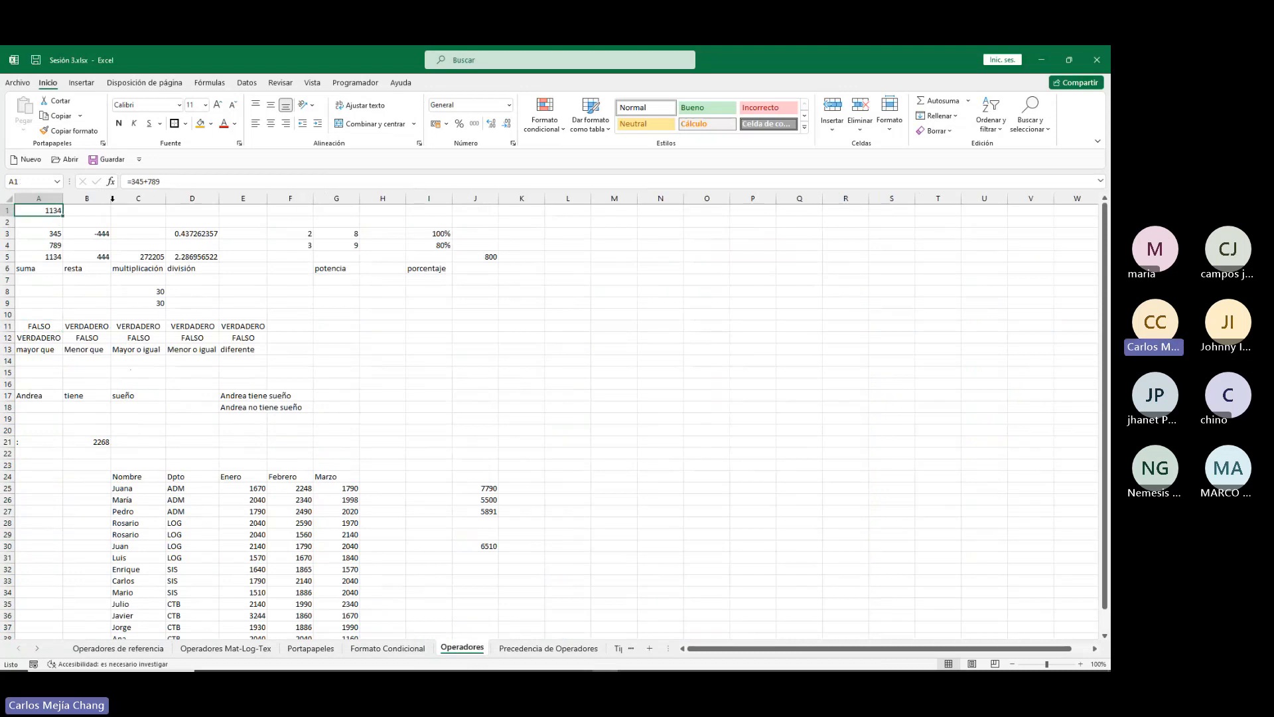
pyautogui.click(56, 232)
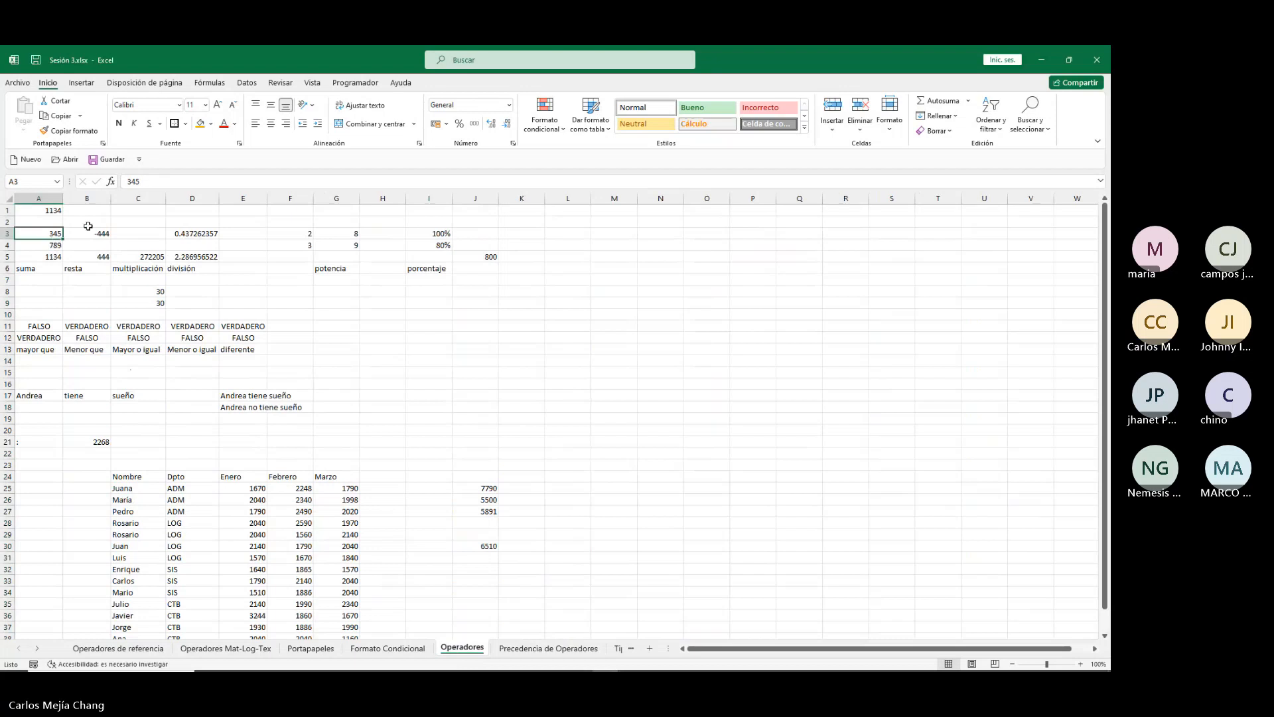
pyautogui.click(87, 229)
pyautogui.click(174, 232)
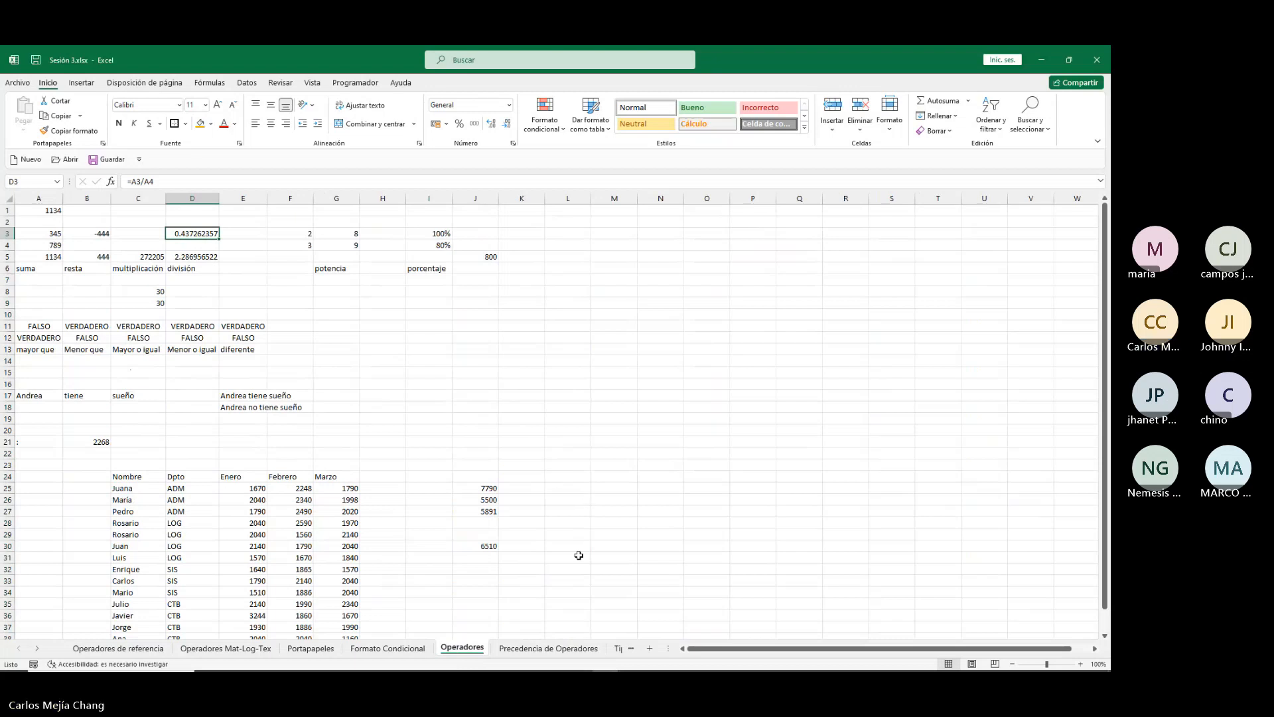
# Inspect the cell references used by the division formula in D3, leaving the formula as it is.
pyautogui.scroll(3, 293, 479)
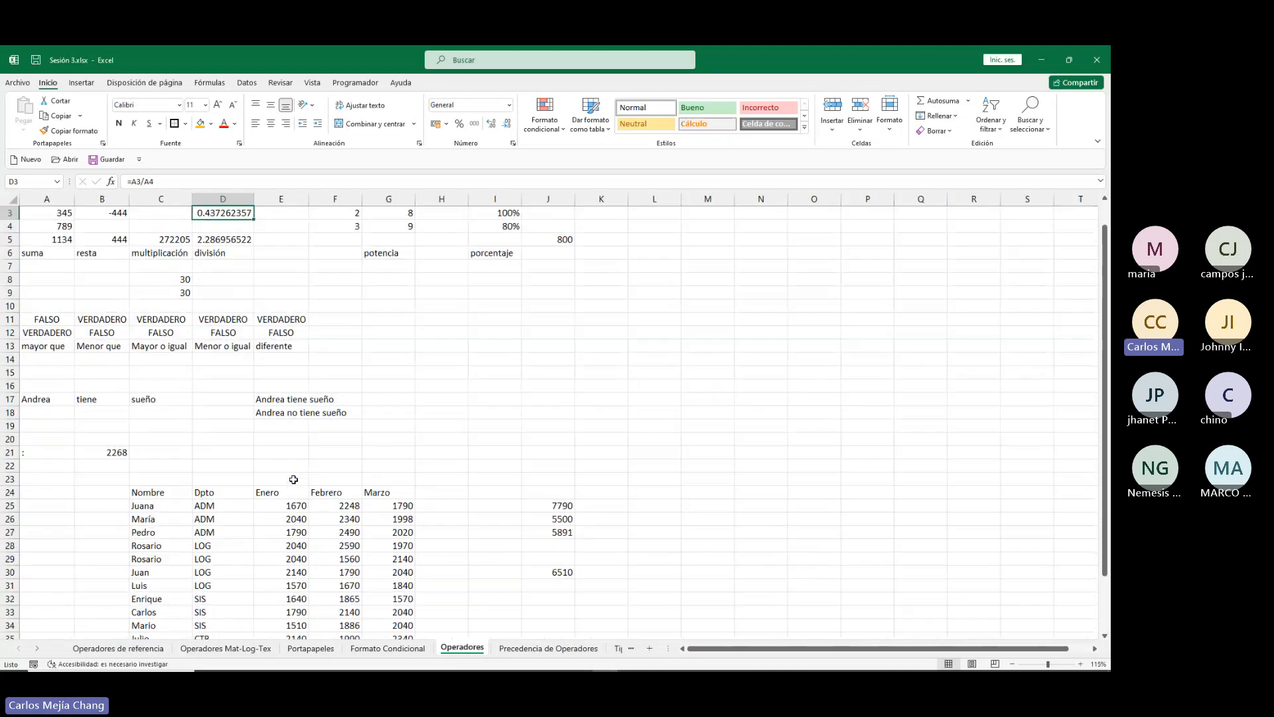
pyautogui.scroll(2, 292, 479)
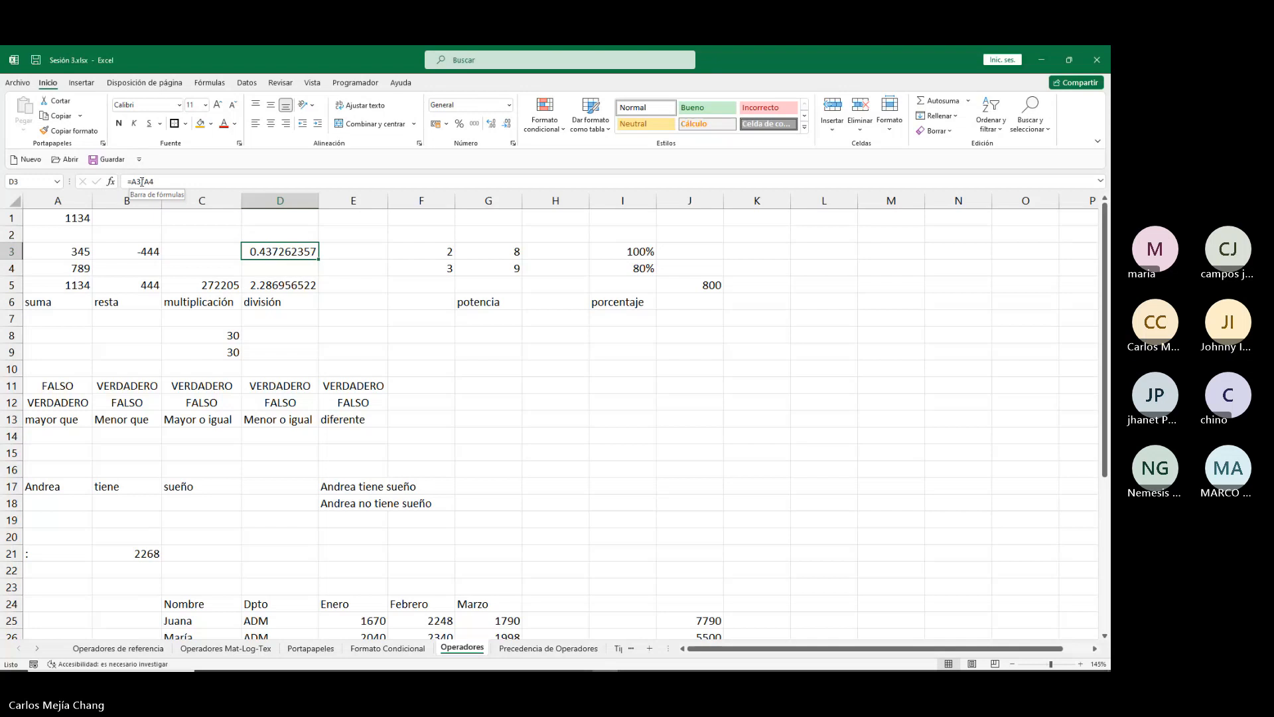
pyautogui.moveTo(550, 669)
pyautogui.press('F2')
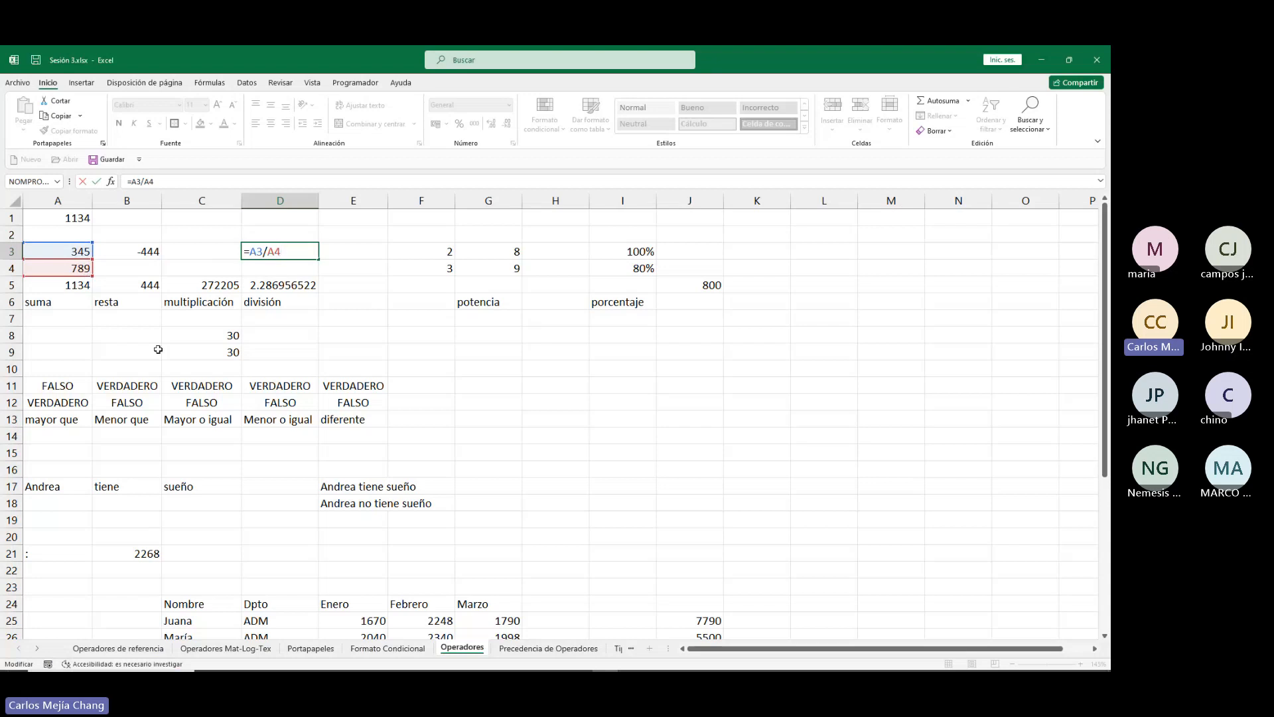
pyautogui.press('Return')
pyautogui.press('Up')
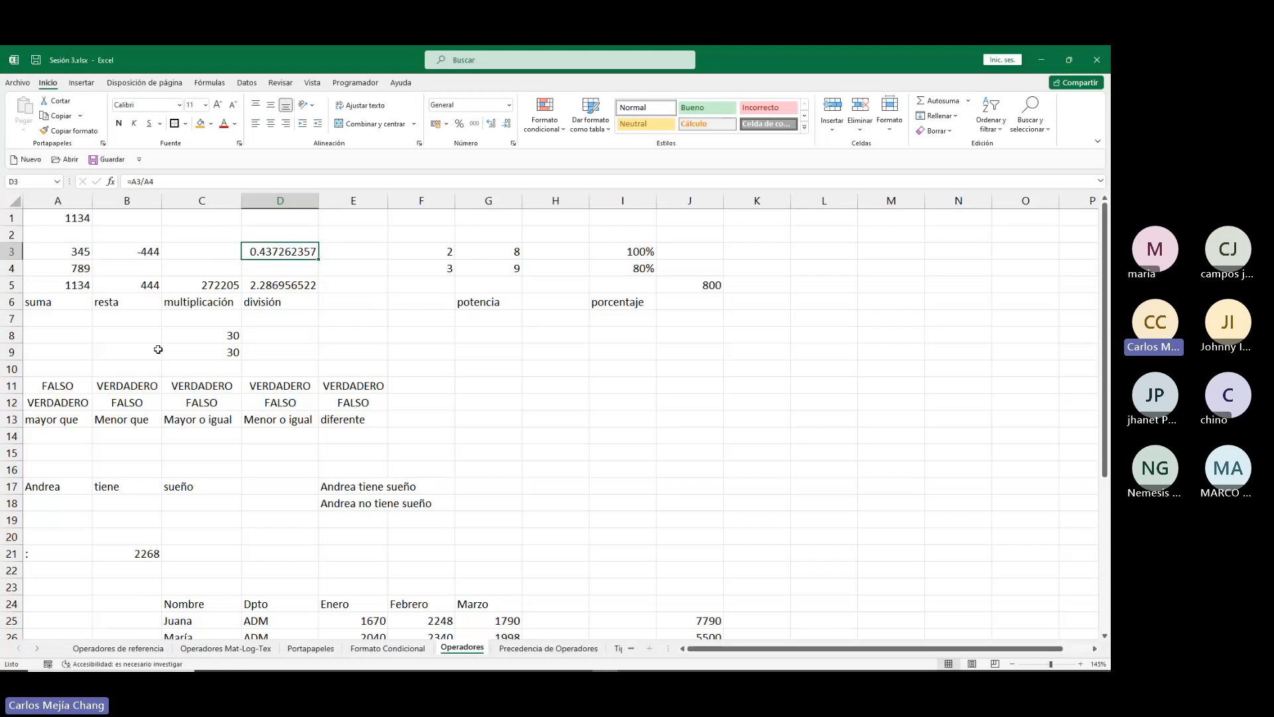
# Inspect the division formula in D5 and the cell references of the multiplication in C5 and the subtraction in B5.
pyautogui.press('Down')
pyautogui.press('Down')
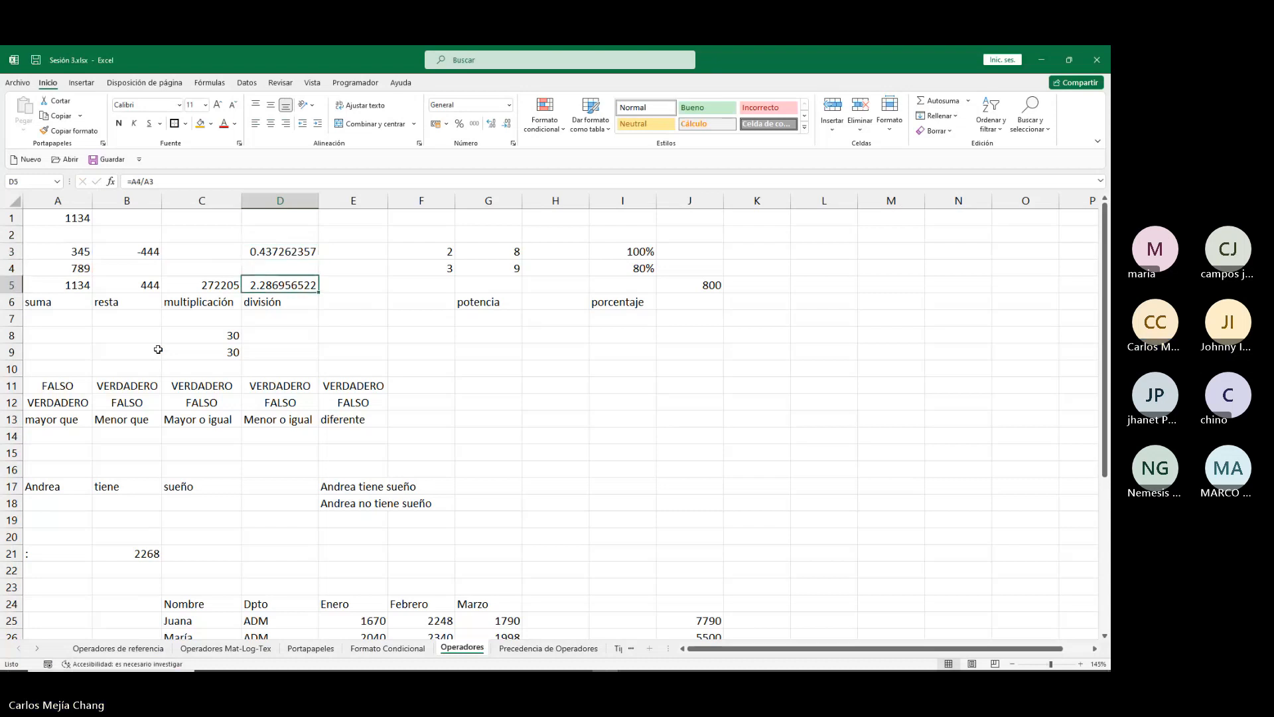
pyautogui.press('Left')
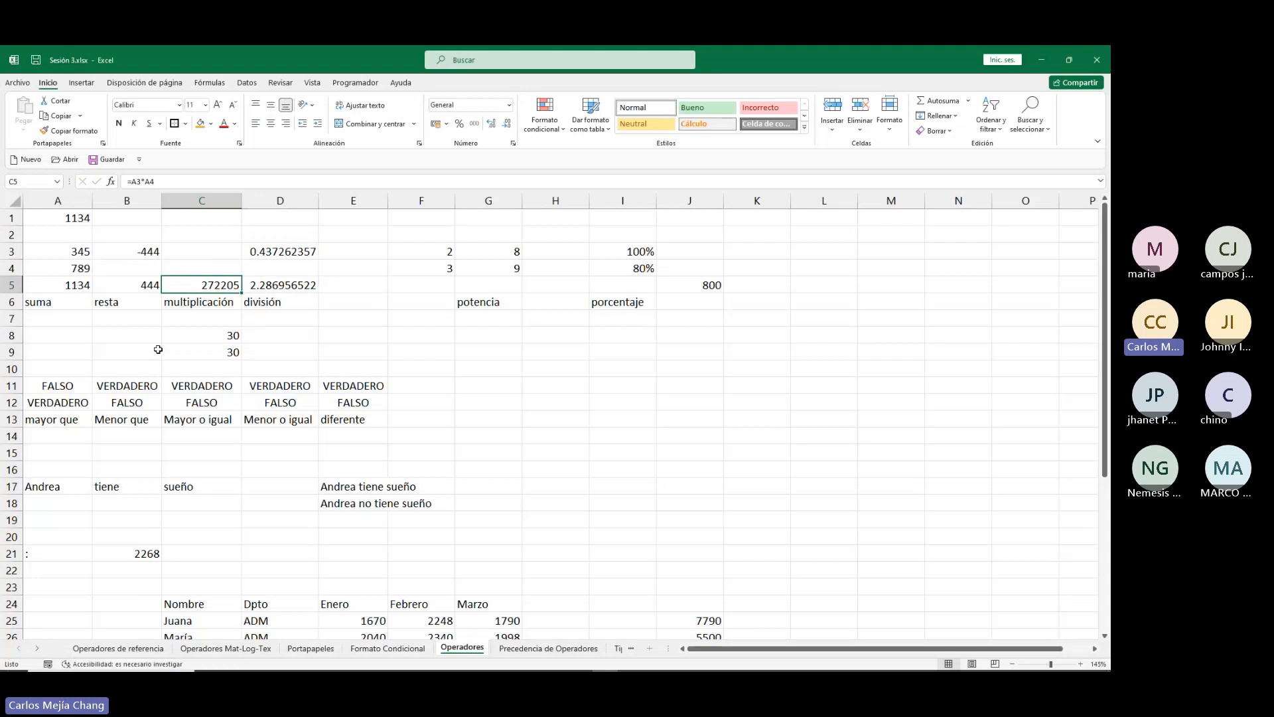
pyautogui.press('F2')
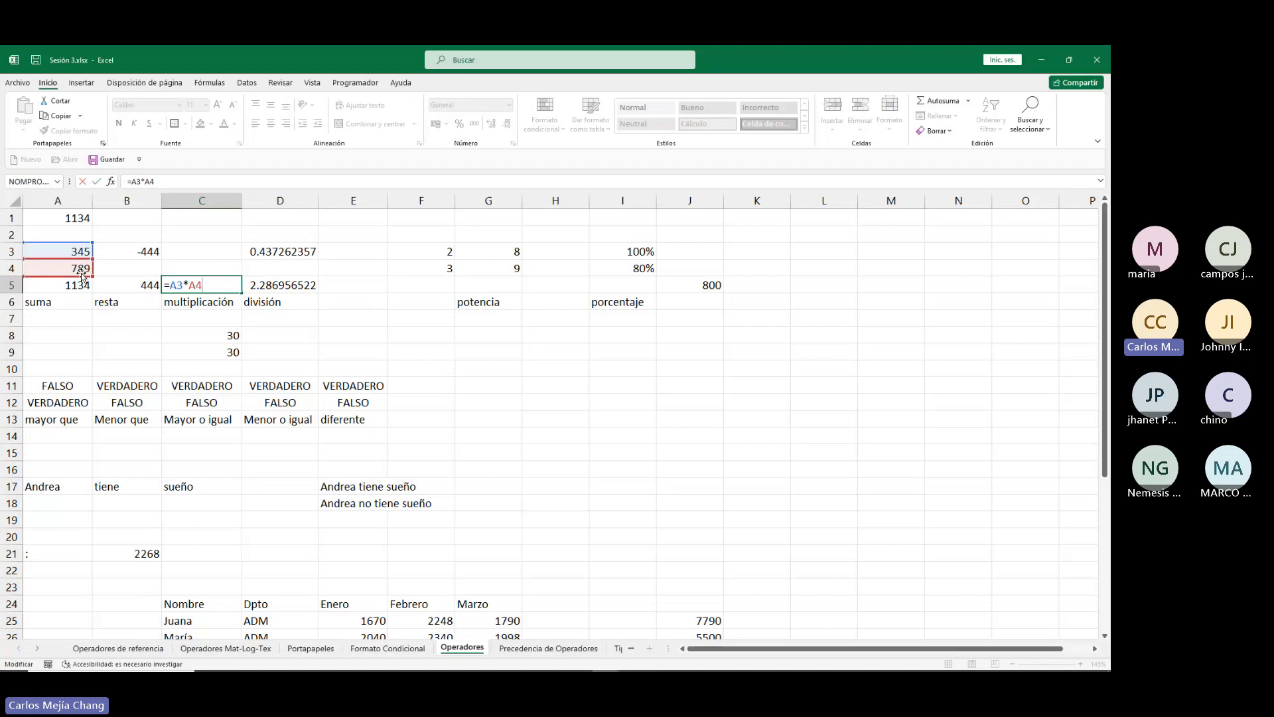
pyautogui.press('Escape')
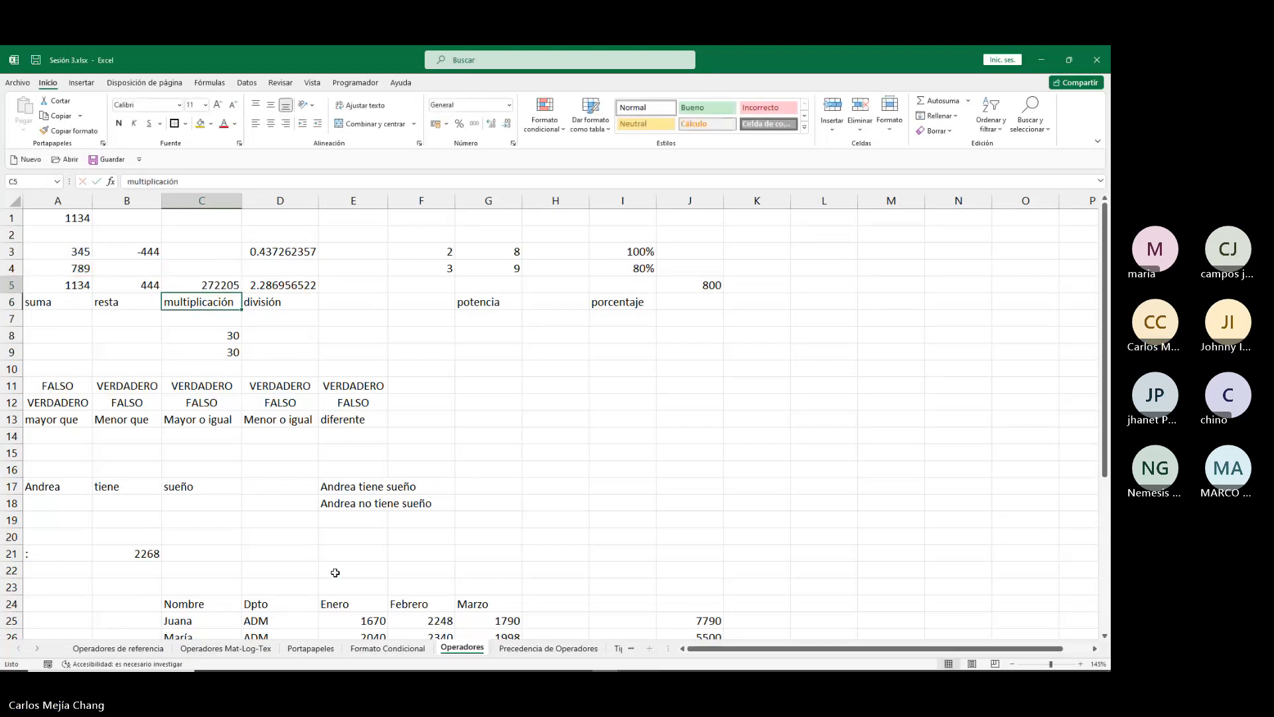
pyautogui.press('Left')
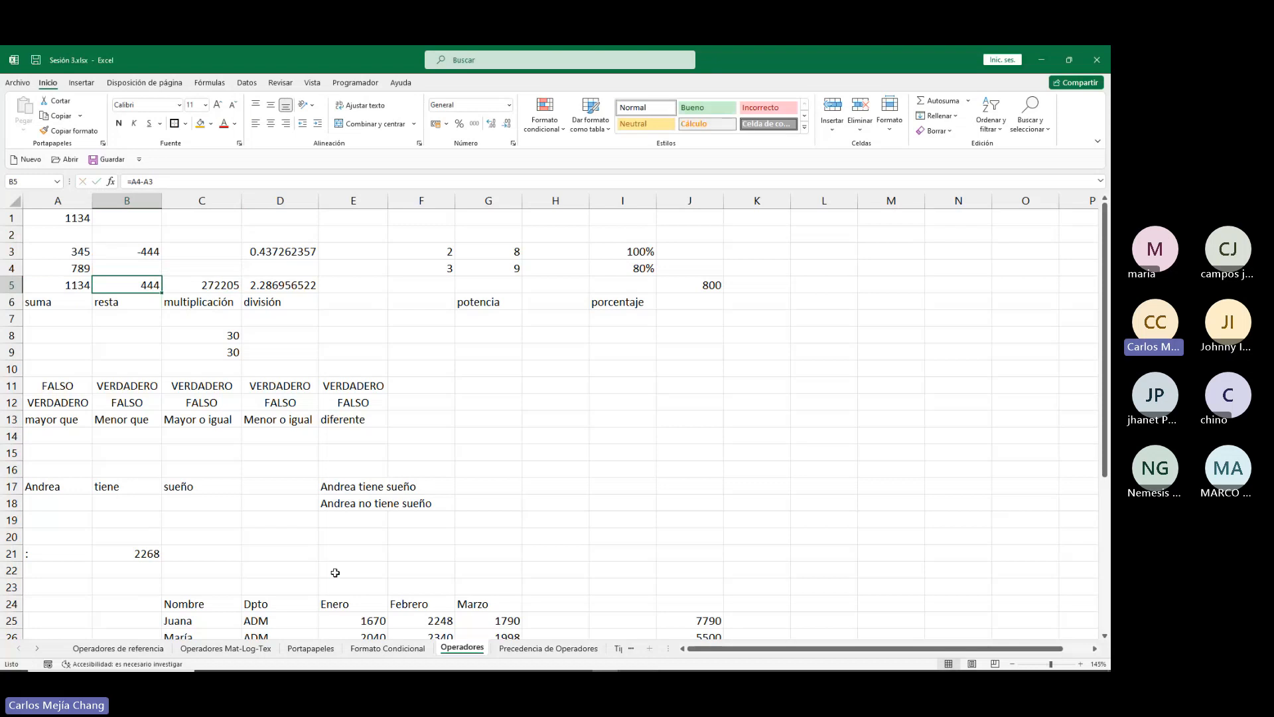
pyautogui.press('F2')
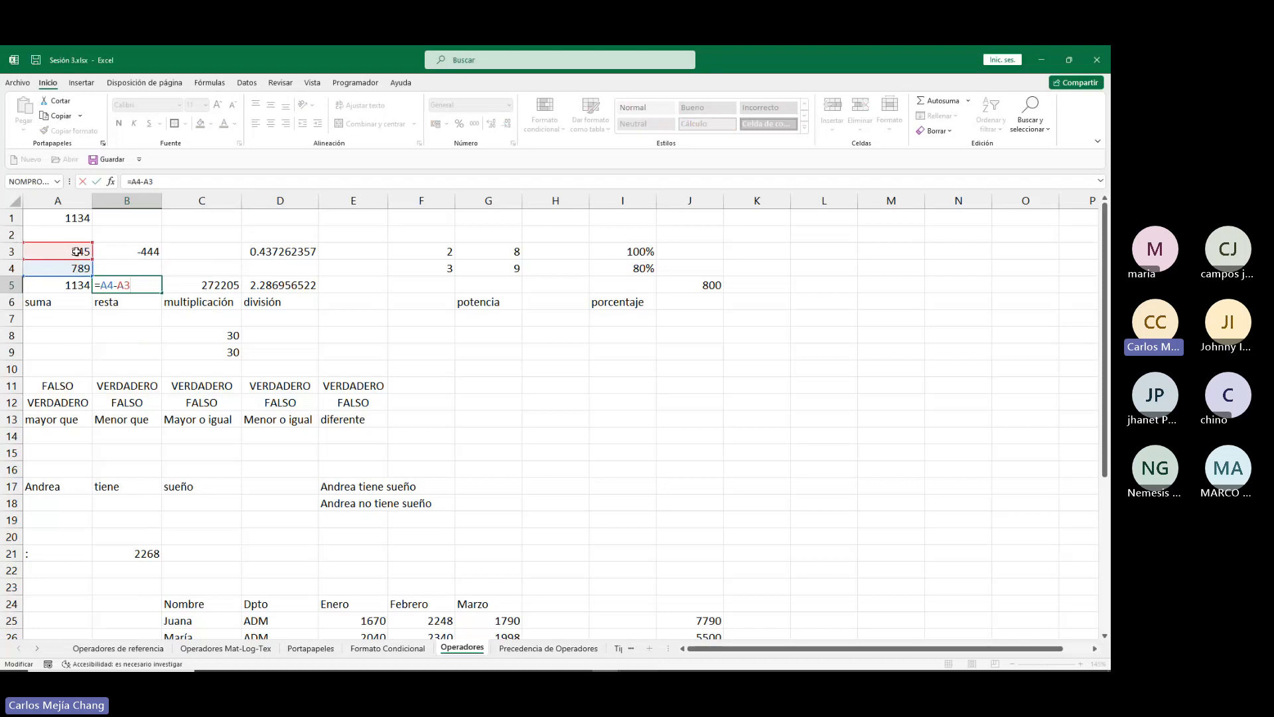
# Review the subtraction formulas in B5 and B3 and the cells they reference, leaving both formulas as they are.
pyautogui.press('Return')
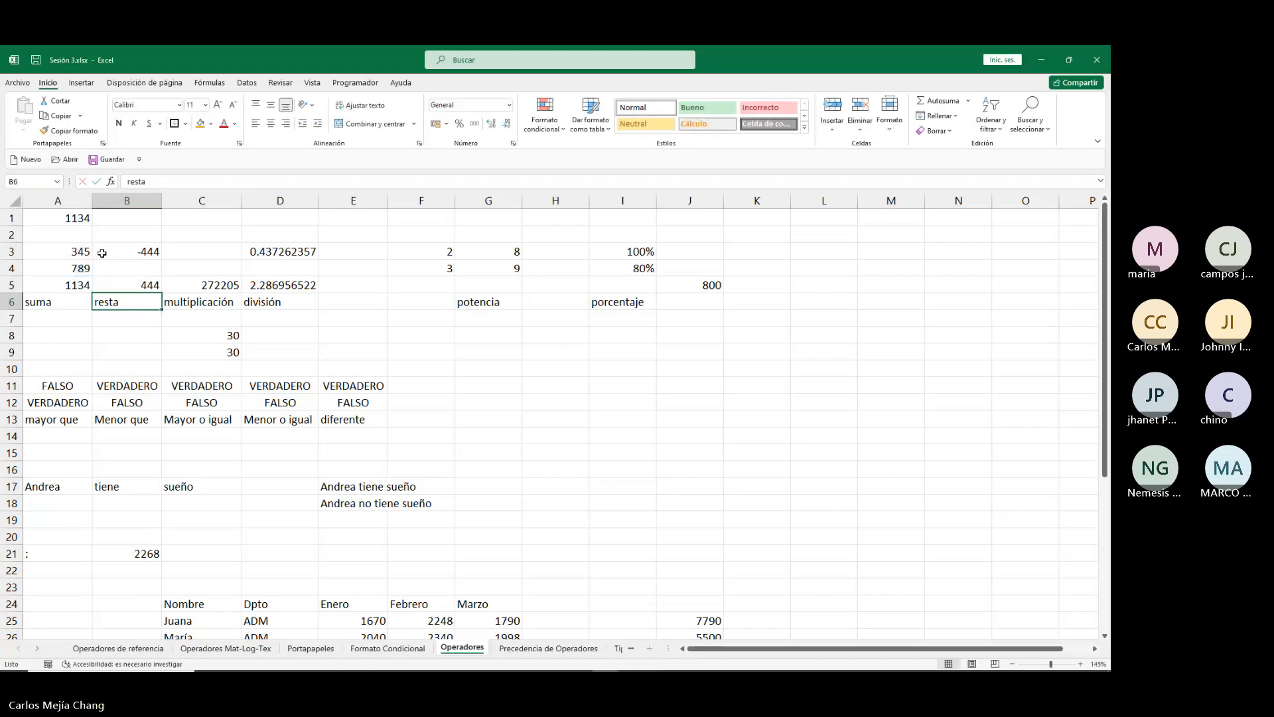
pyautogui.press('Up')
pyautogui.press('Up')
pyautogui.click(101, 253)
pyautogui.press('F2')
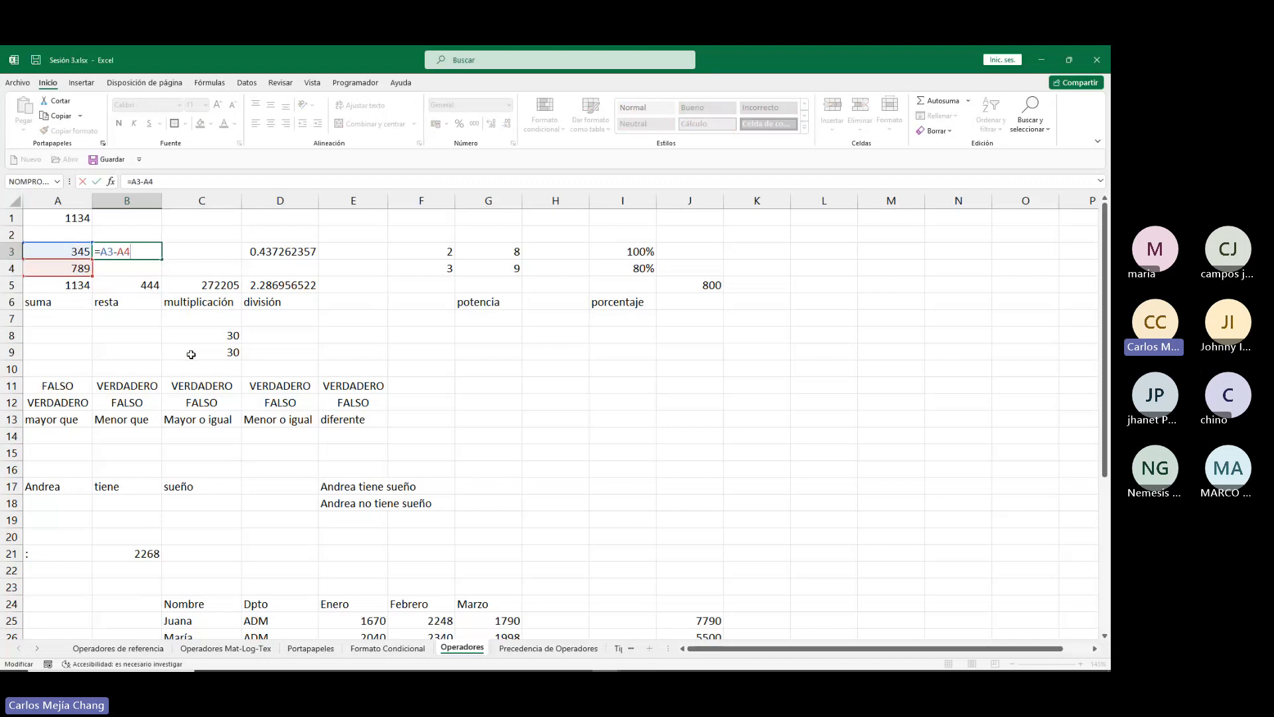
pyautogui.press('Escape')
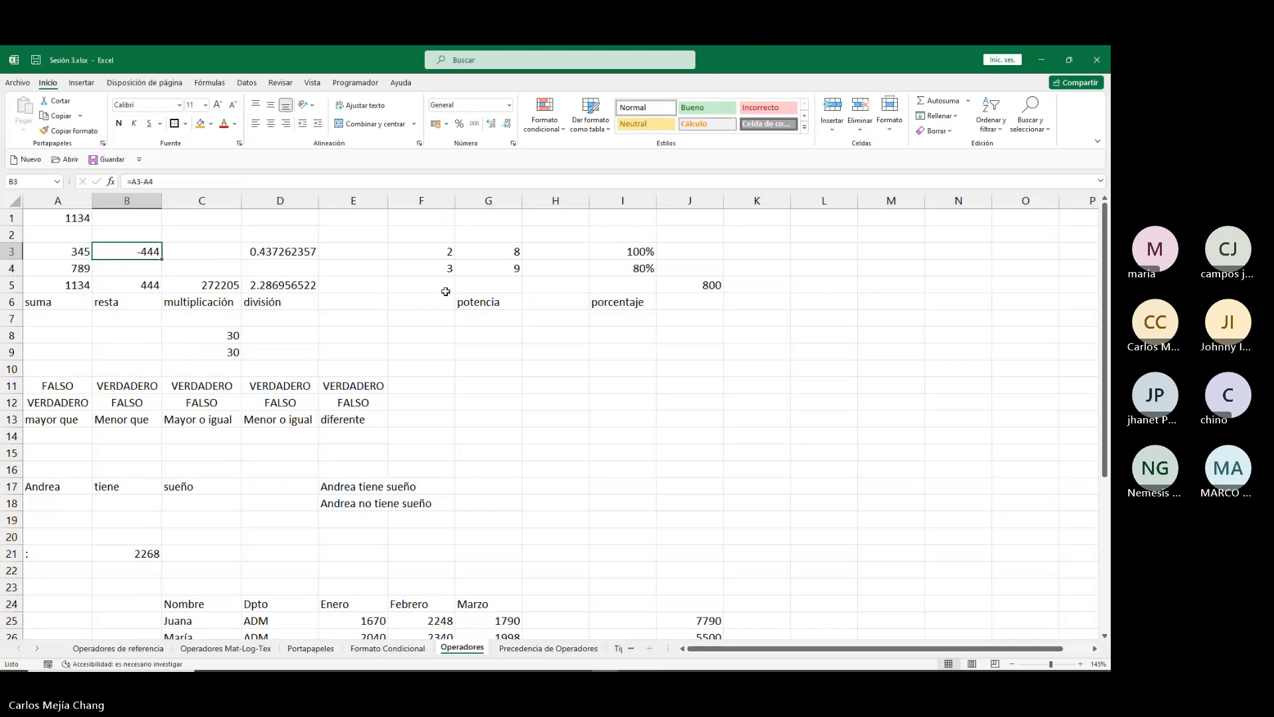
# Review the exponent formulas in G3 and G4 together with the base and exponent cells in column F.
pyautogui.click(479, 287)
pyautogui.click(430, 267)
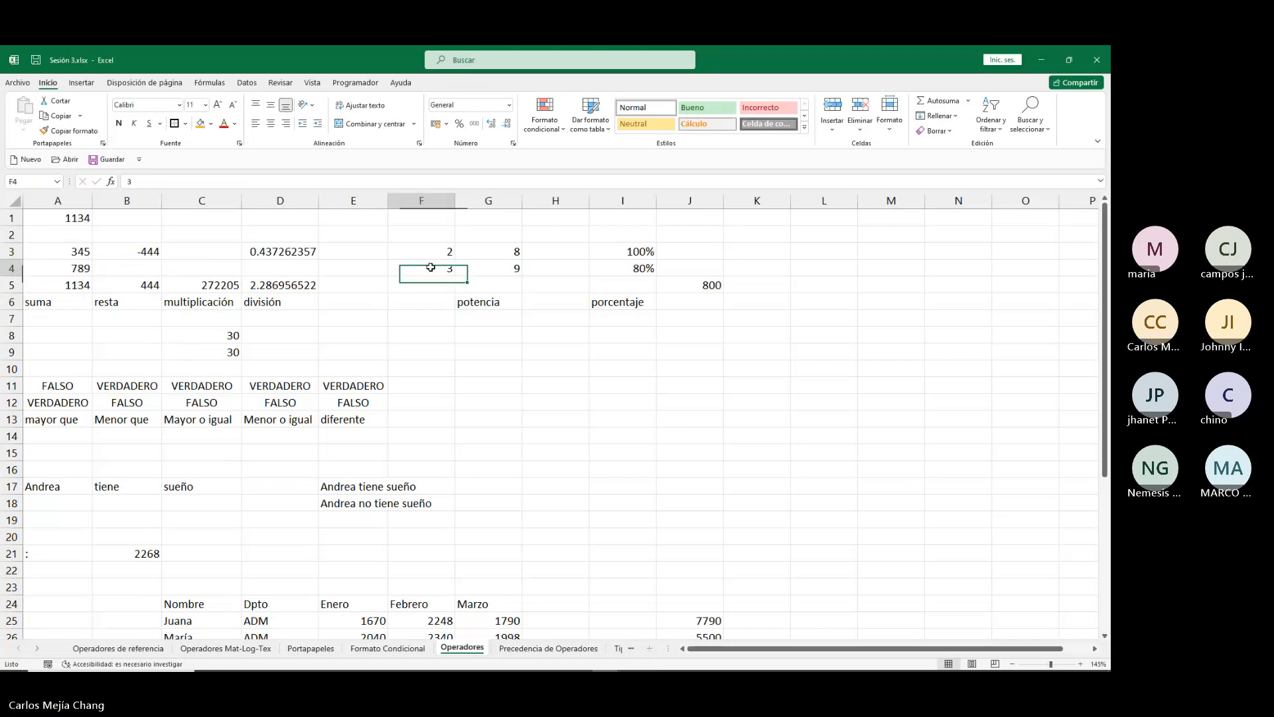
pyautogui.click(430, 252)
pyautogui.click(480, 252)
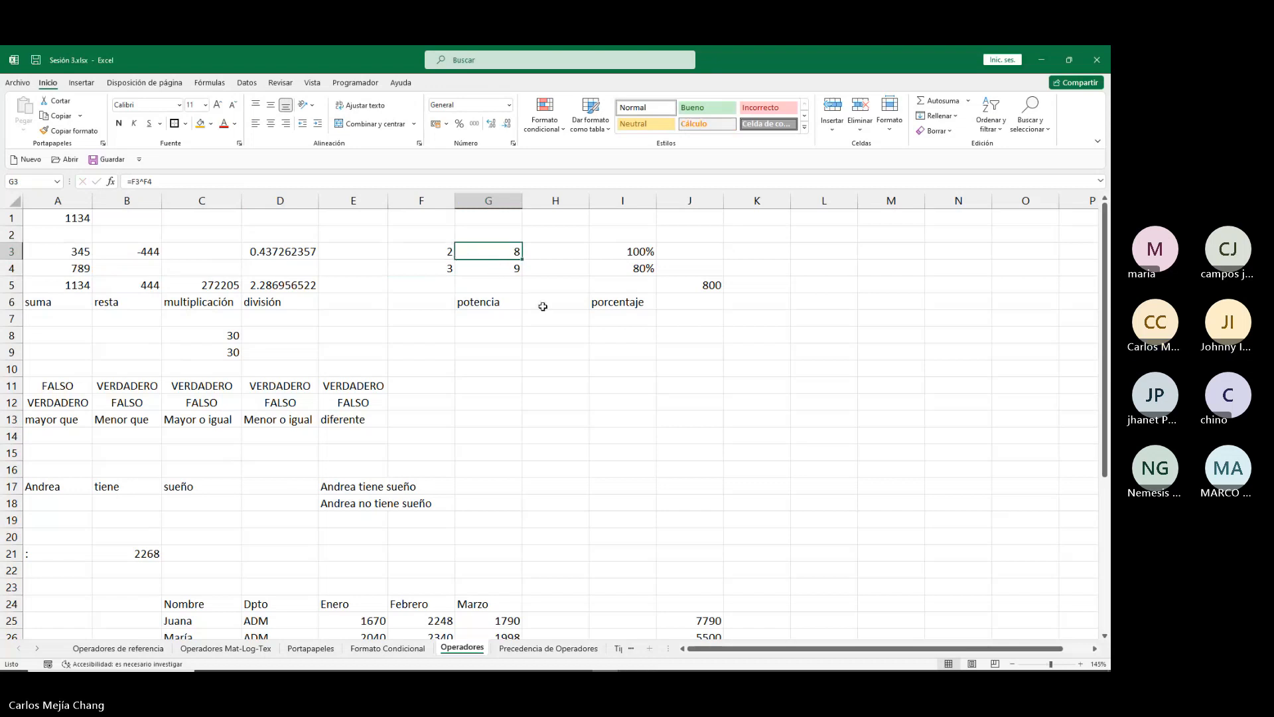
pyautogui.press('F2')
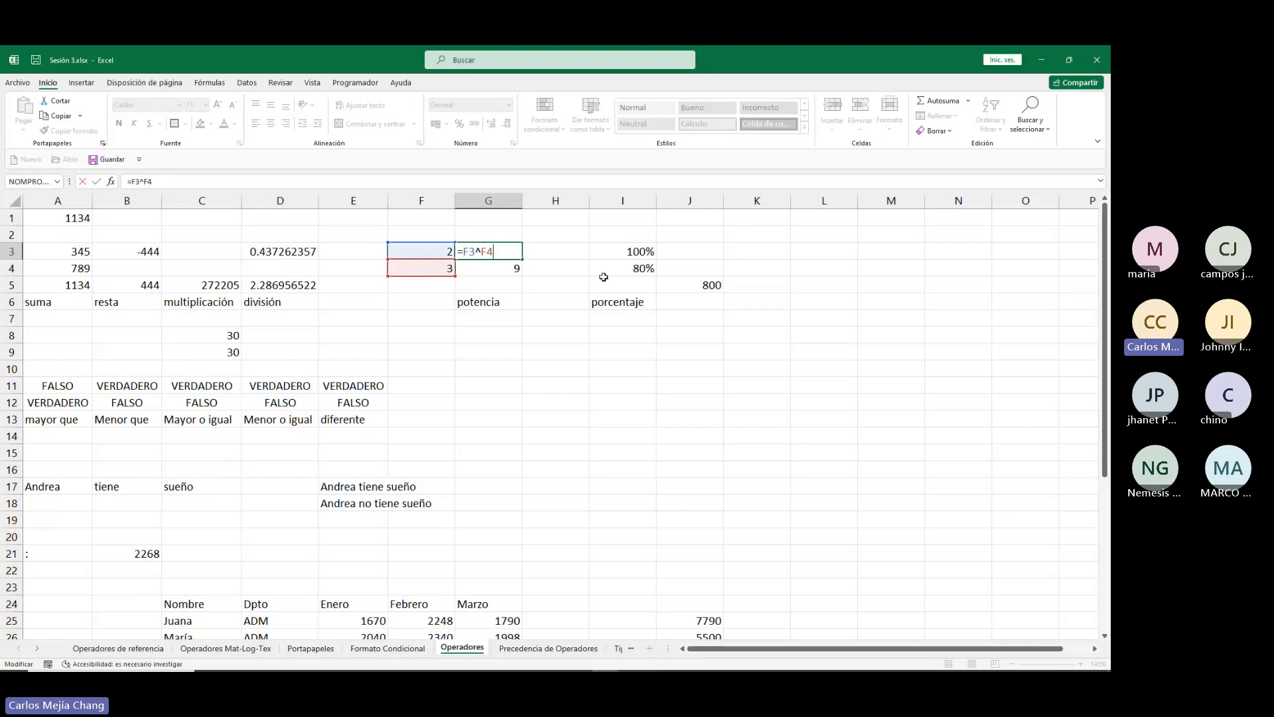
pyautogui.hotkey('ctrl', 'Return')
pyautogui.press('Down')
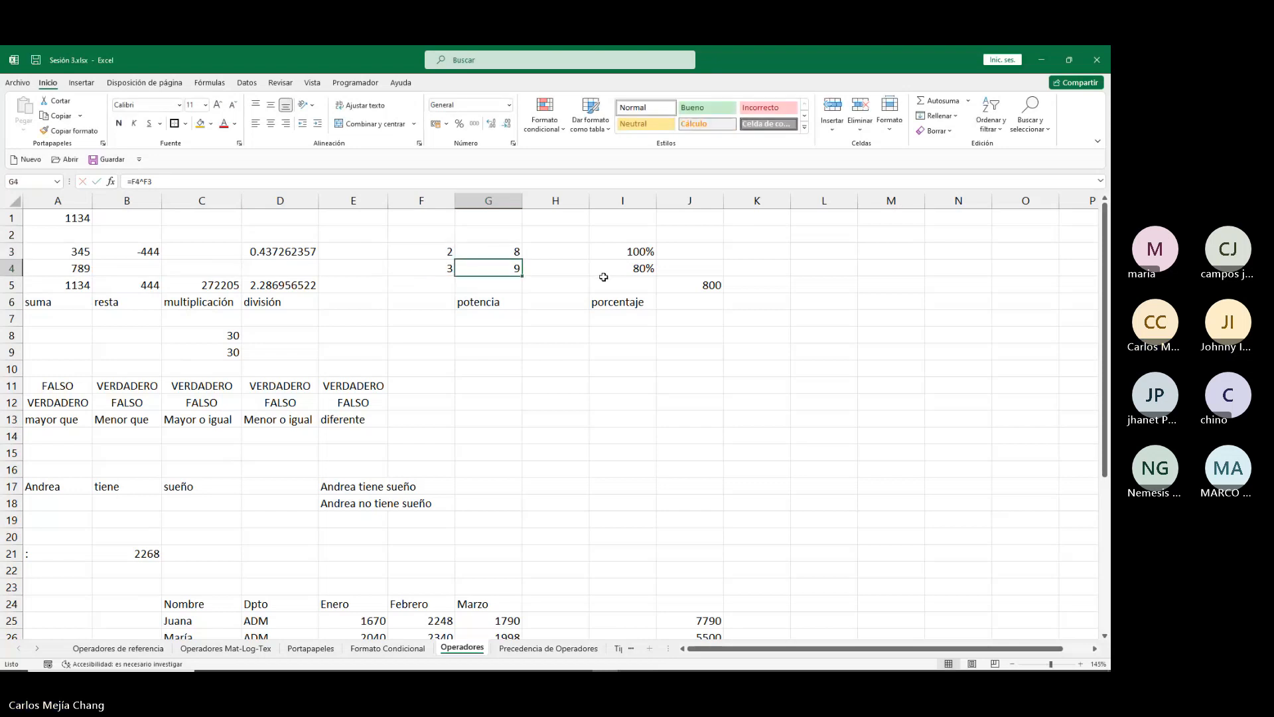
pyautogui.press('F2')
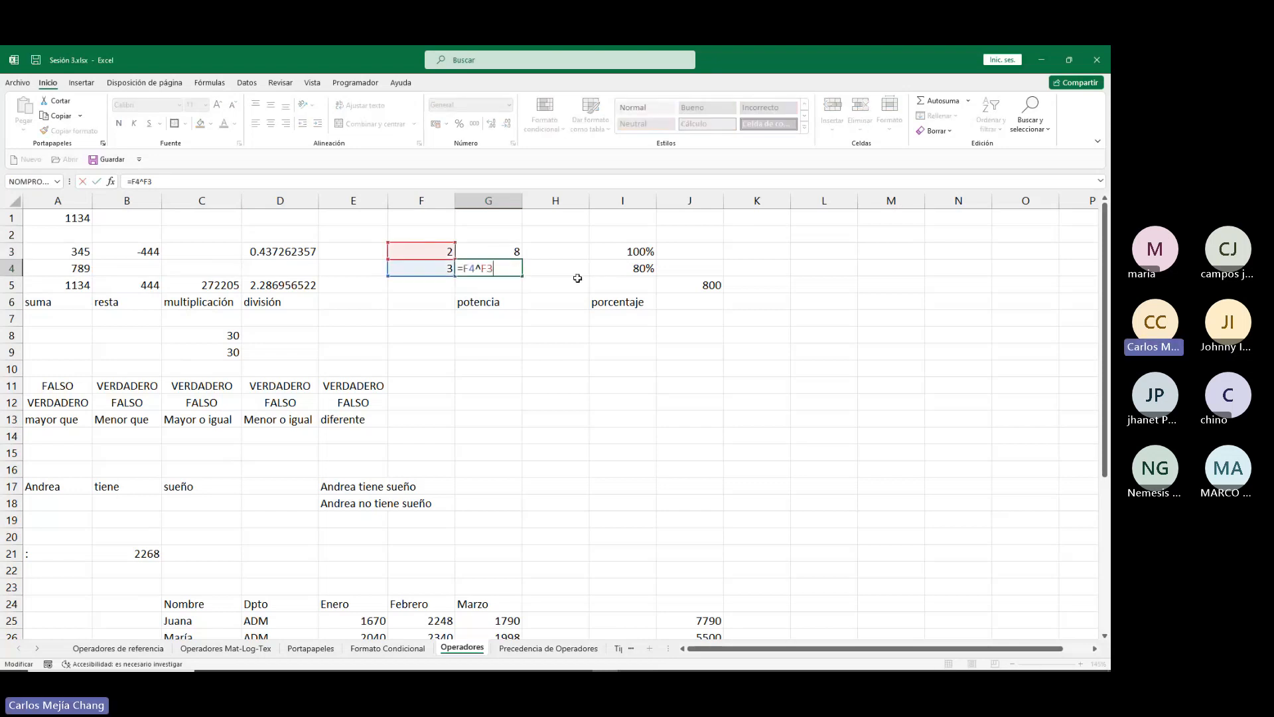
pyautogui.click(492, 280)
pyautogui.press('Up')
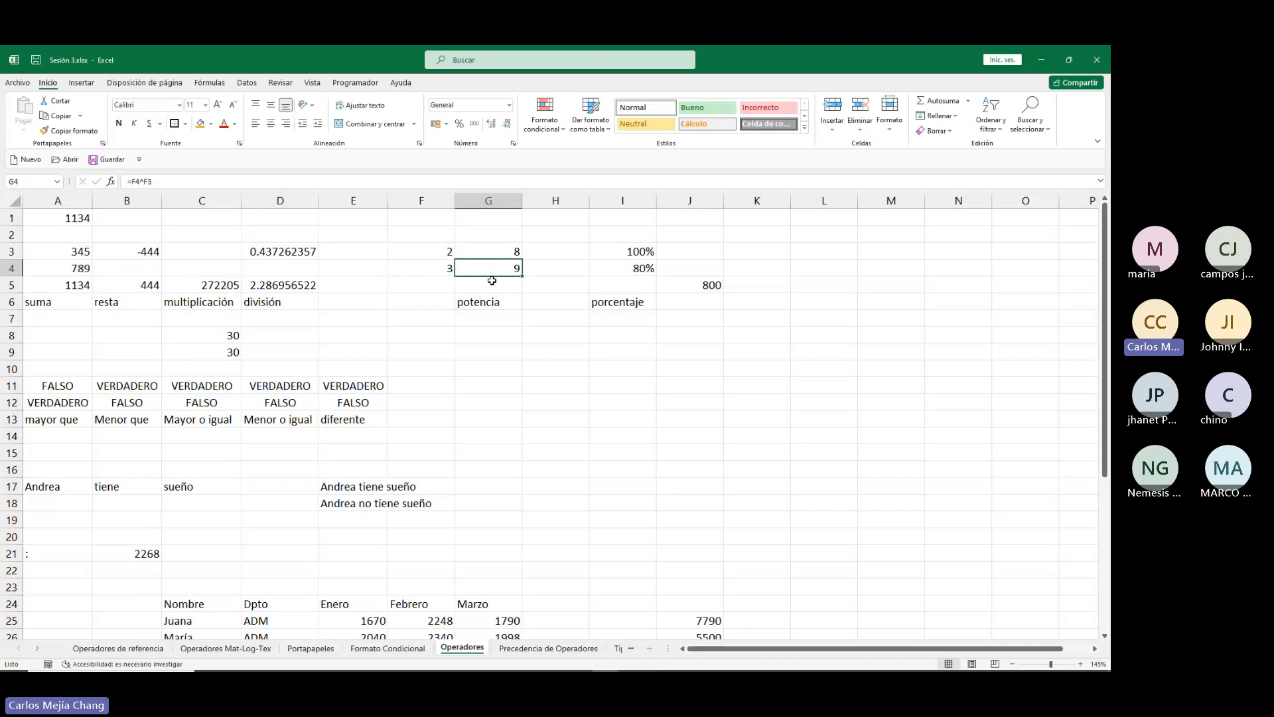
pyautogui.press('Down')
pyautogui.press('Down')
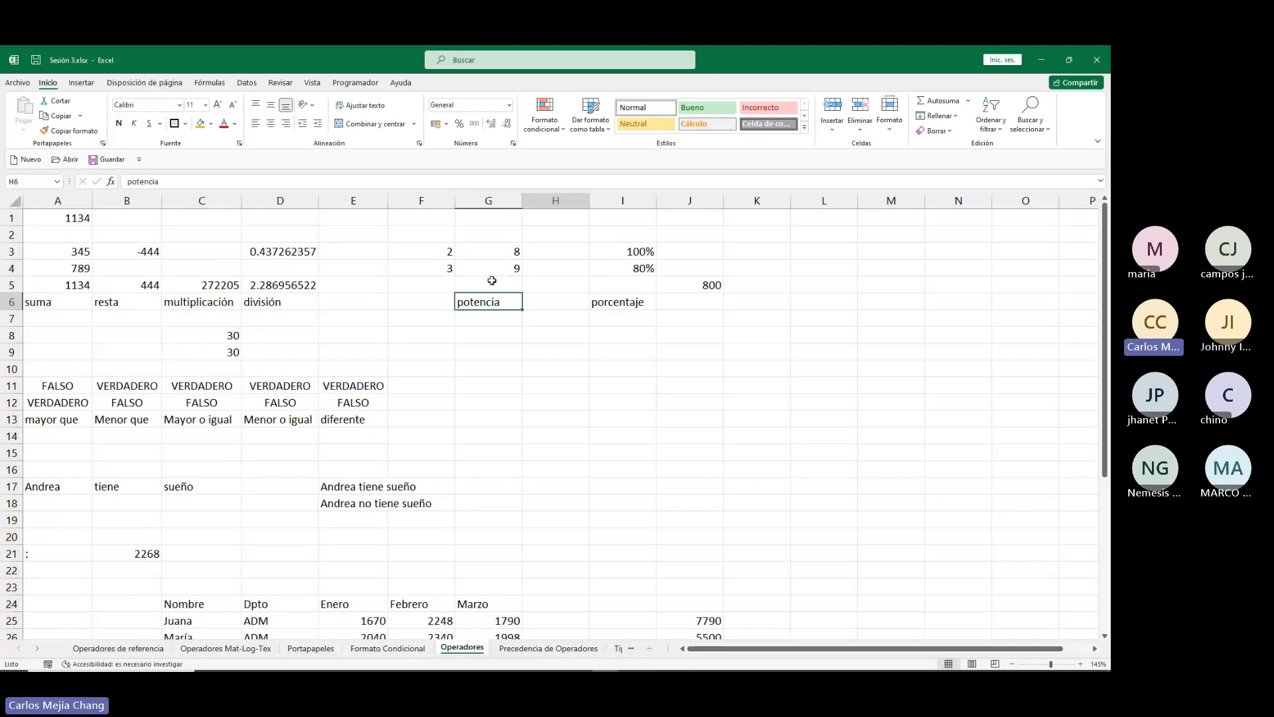
# Review the percentages in column I and the formula in J5 that multiplies one of them.
pyautogui.press('Right')
pyautogui.press('Right')
pyautogui.press('Up')
pyautogui.press('Up')
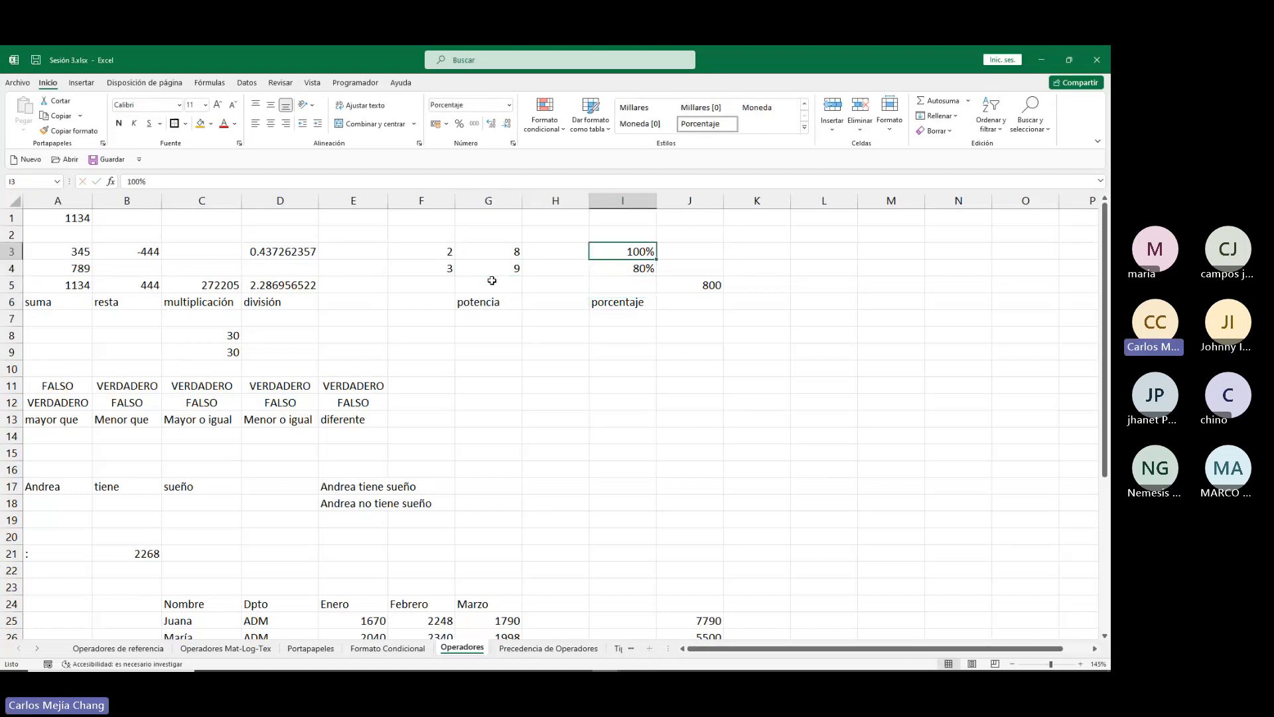
pyautogui.press('Down')
pyautogui.press('Right')
pyautogui.press('Right')
pyautogui.press('Left')
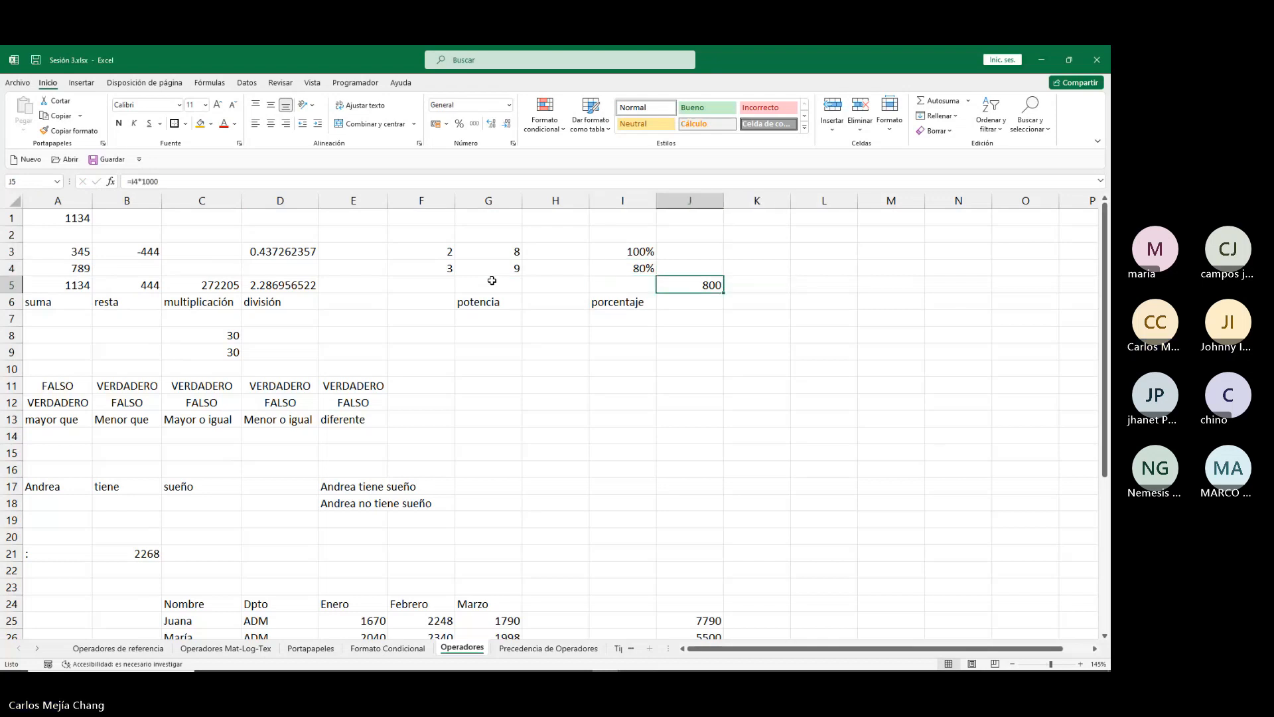
pyautogui.press('F2')
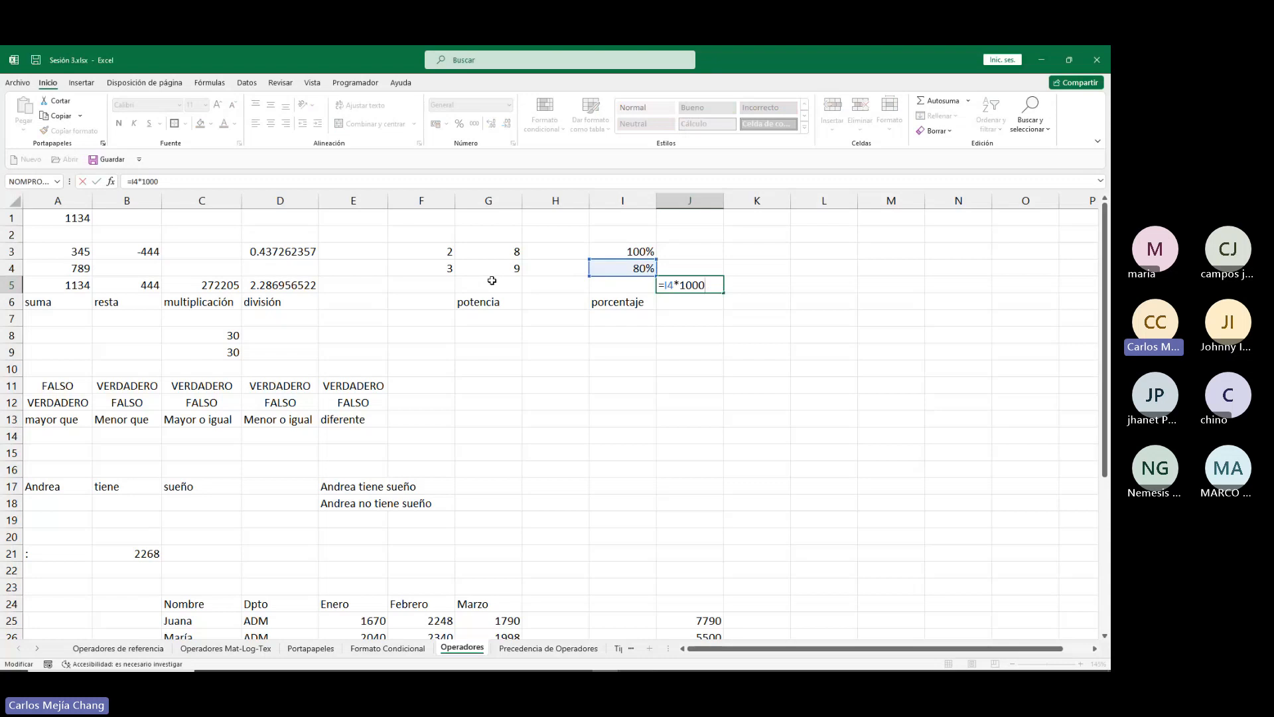
pyautogui.press('Escape')
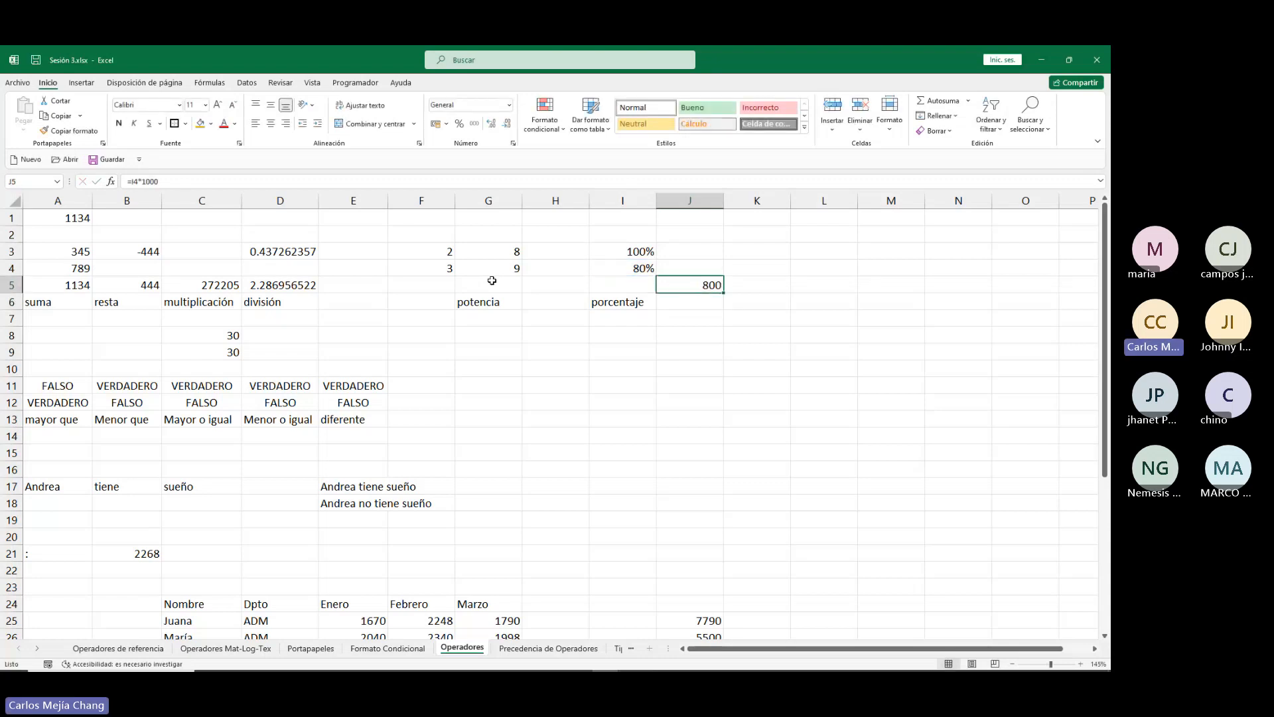
pyautogui.press('F2')
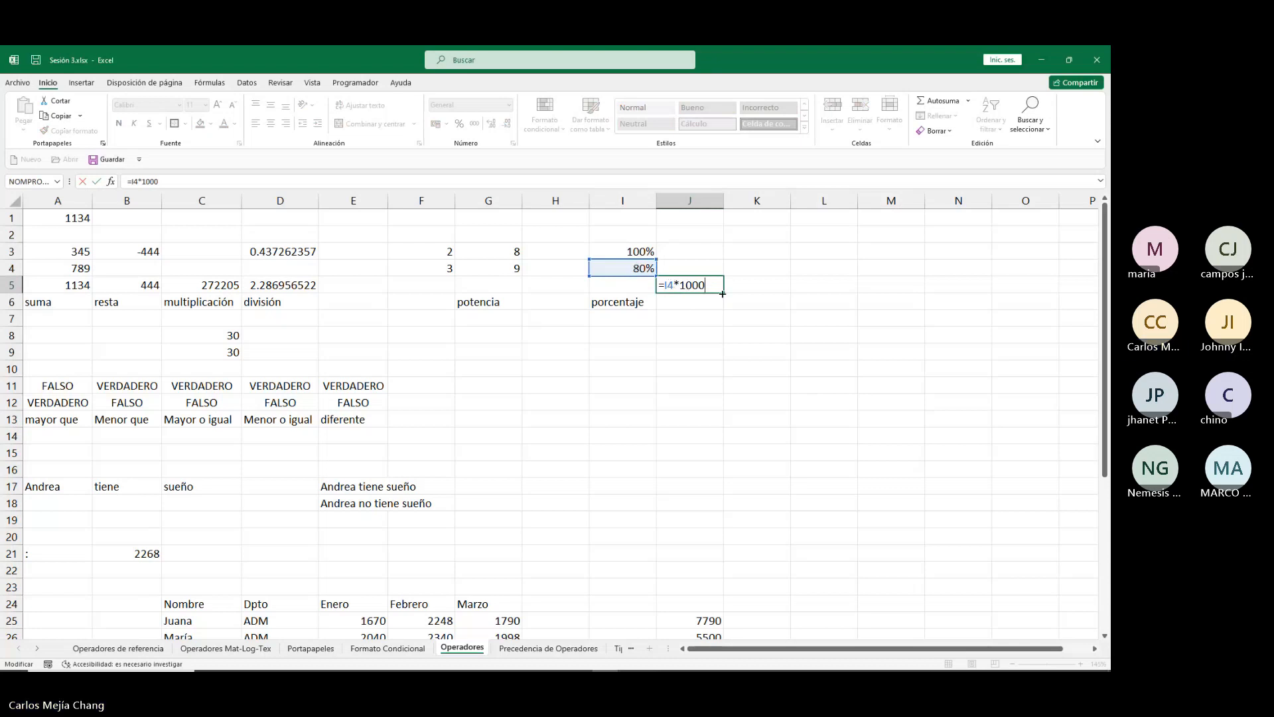
pyautogui.press('Return')
pyautogui.press('Up')
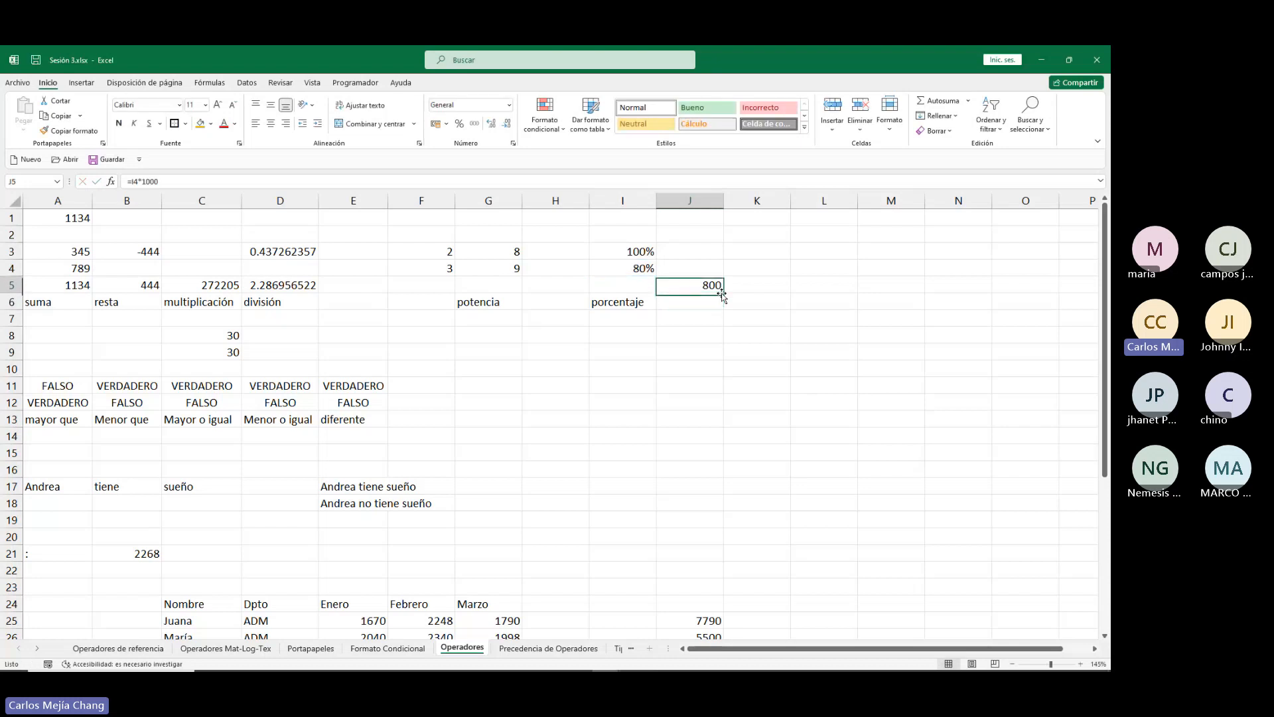
# Examine the greater-than comparison formula in A11 and the two cells it compares.
pyautogui.press('Down')
pyautogui.press('Down')
pyautogui.press('Down')
pyautogui.press('Left')
pyautogui.press('Left')
pyautogui.press('Left')
pyautogui.press('Left')
pyautogui.press('Left')
pyautogui.press('Left')
pyautogui.press('Left')
pyautogui.press('Left')
pyautogui.press('Left')
pyautogui.press('Down')
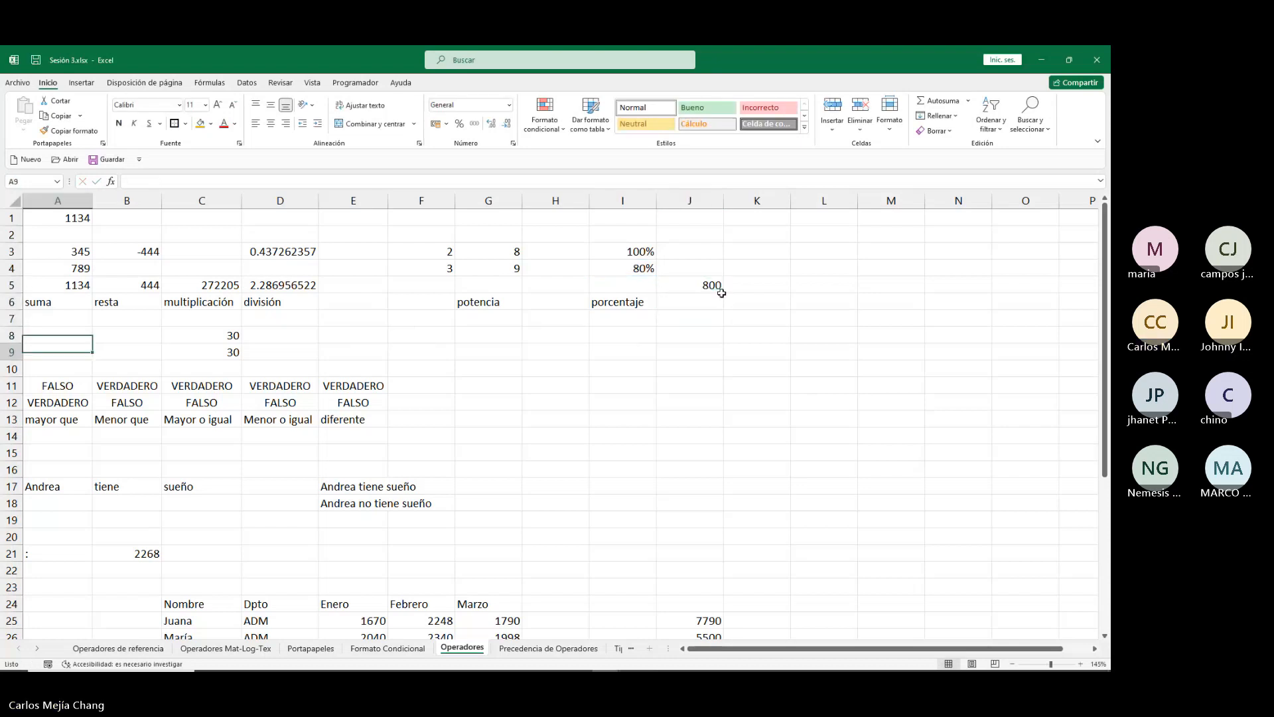
pyautogui.press('Down')
pyautogui.press('Down')
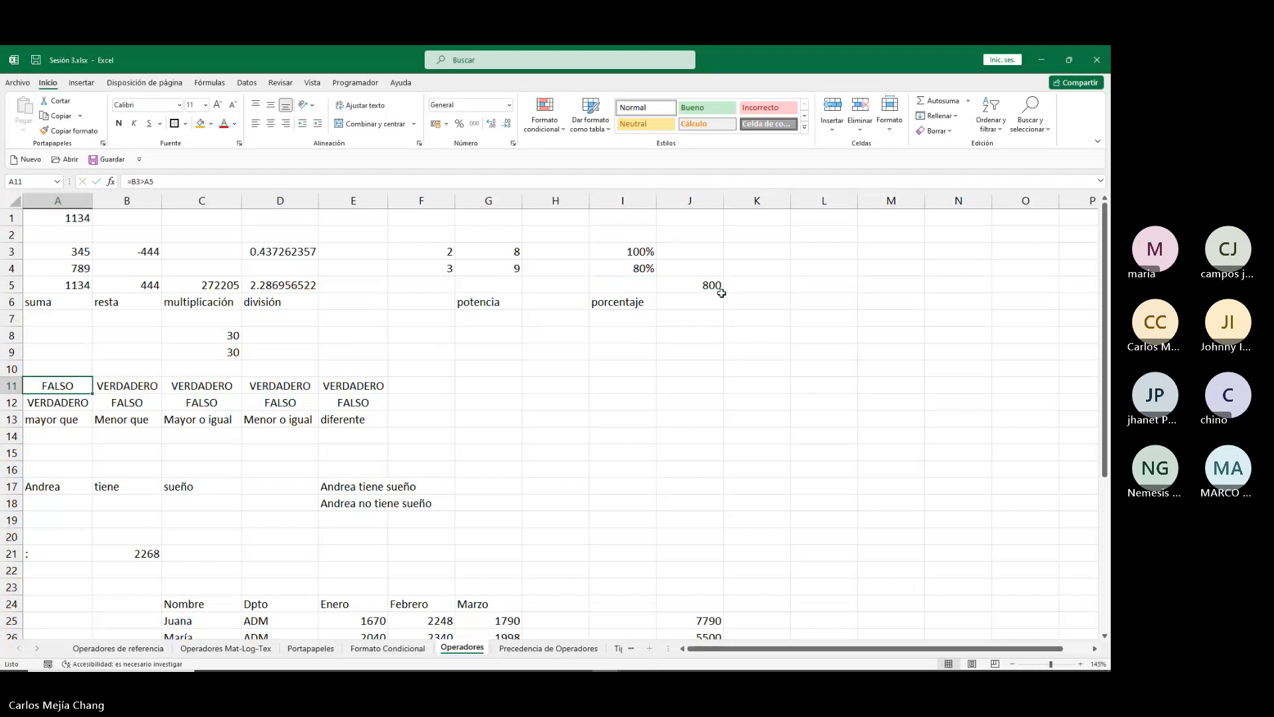
pyautogui.press('F2')
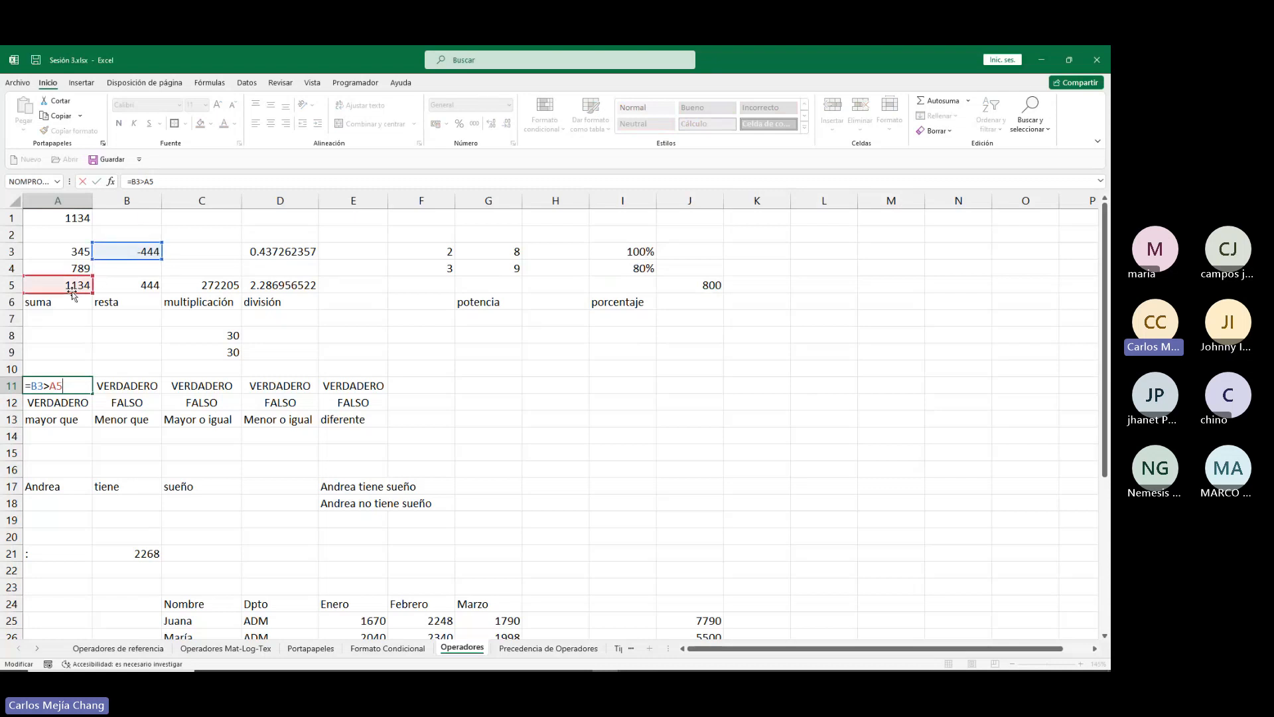
pyautogui.press('Return')
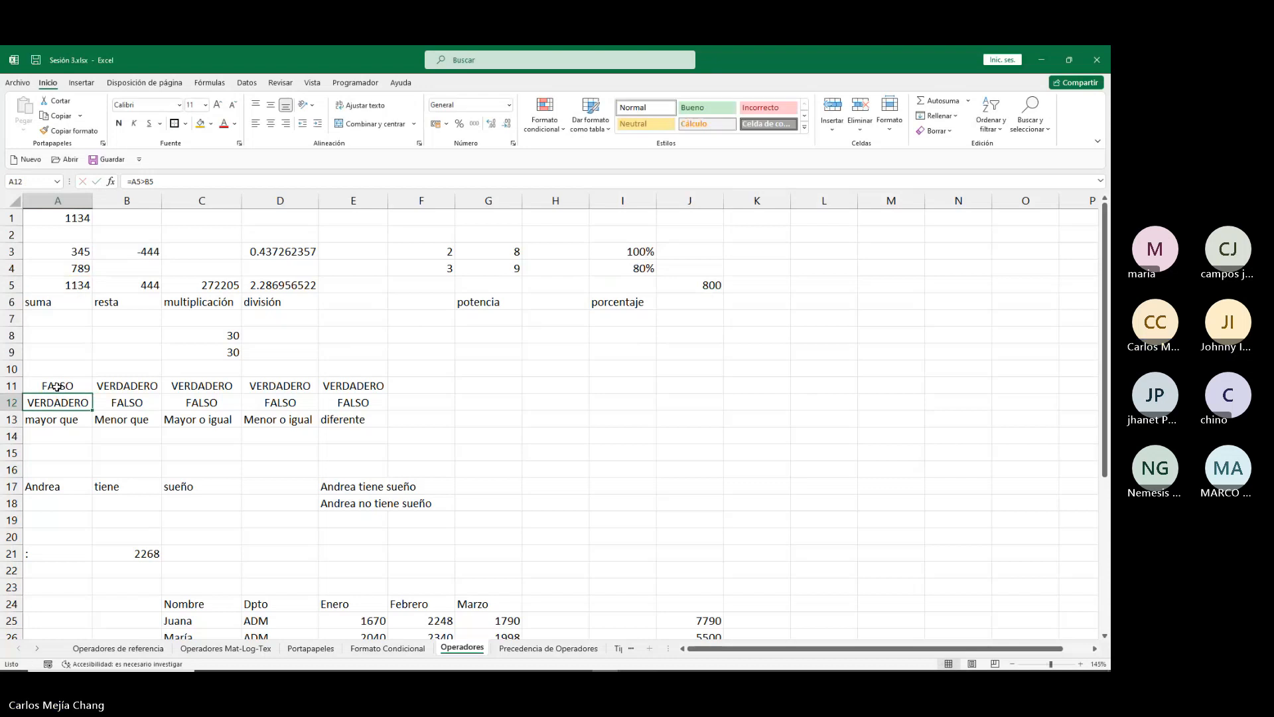
# Examine the less-than comparison formula in B11 and the cells it references.
pyautogui.click(56, 387)
pyautogui.press('Right')
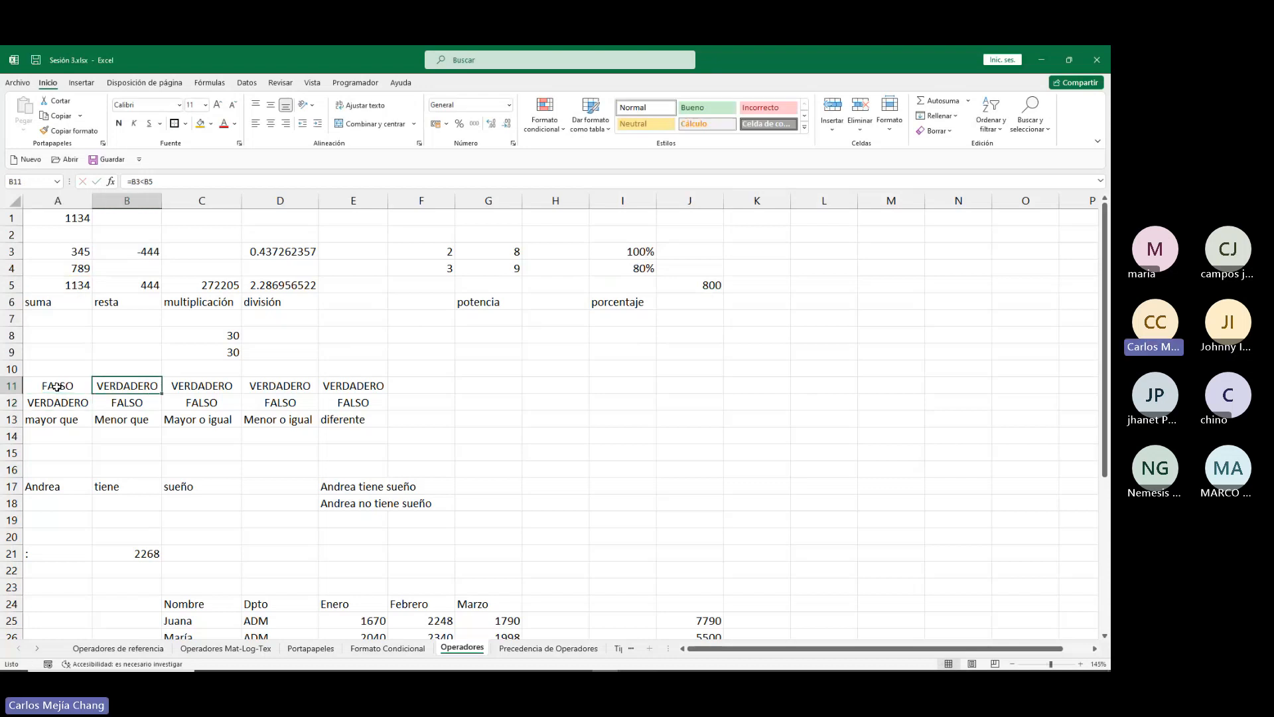
pyautogui.press('F2')
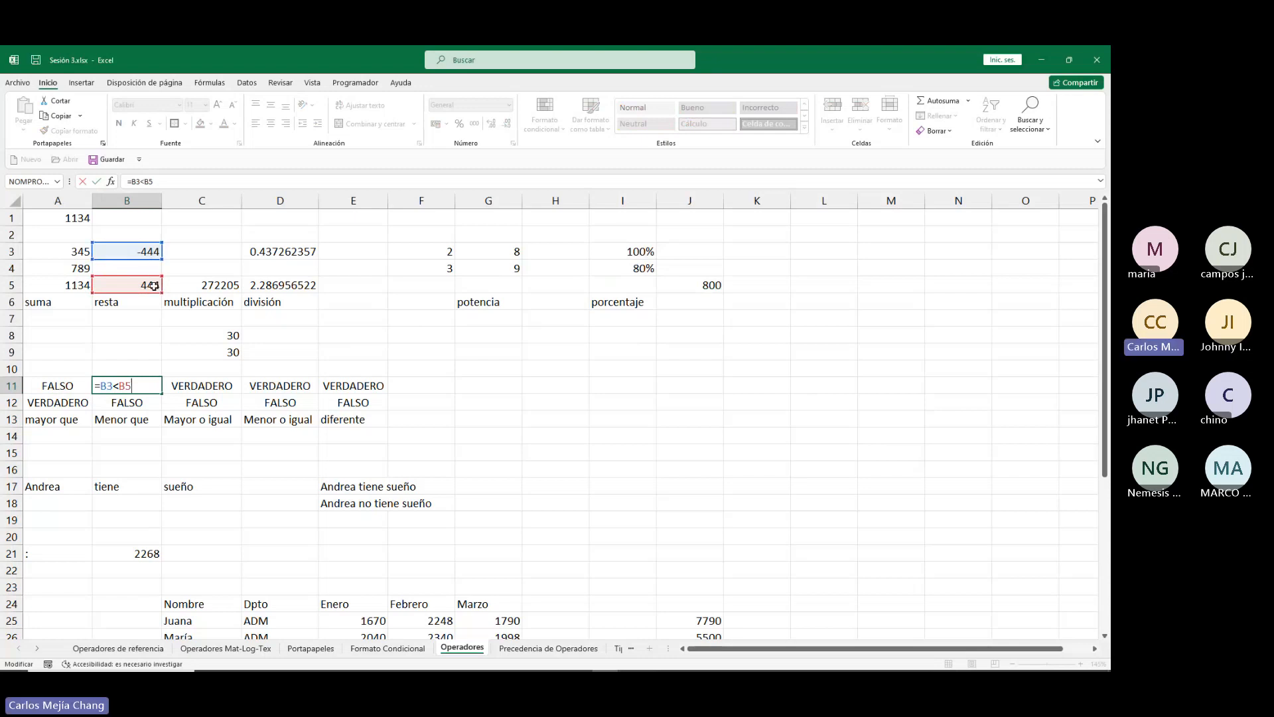
pyautogui.hotkey('ctrl', 'Return')
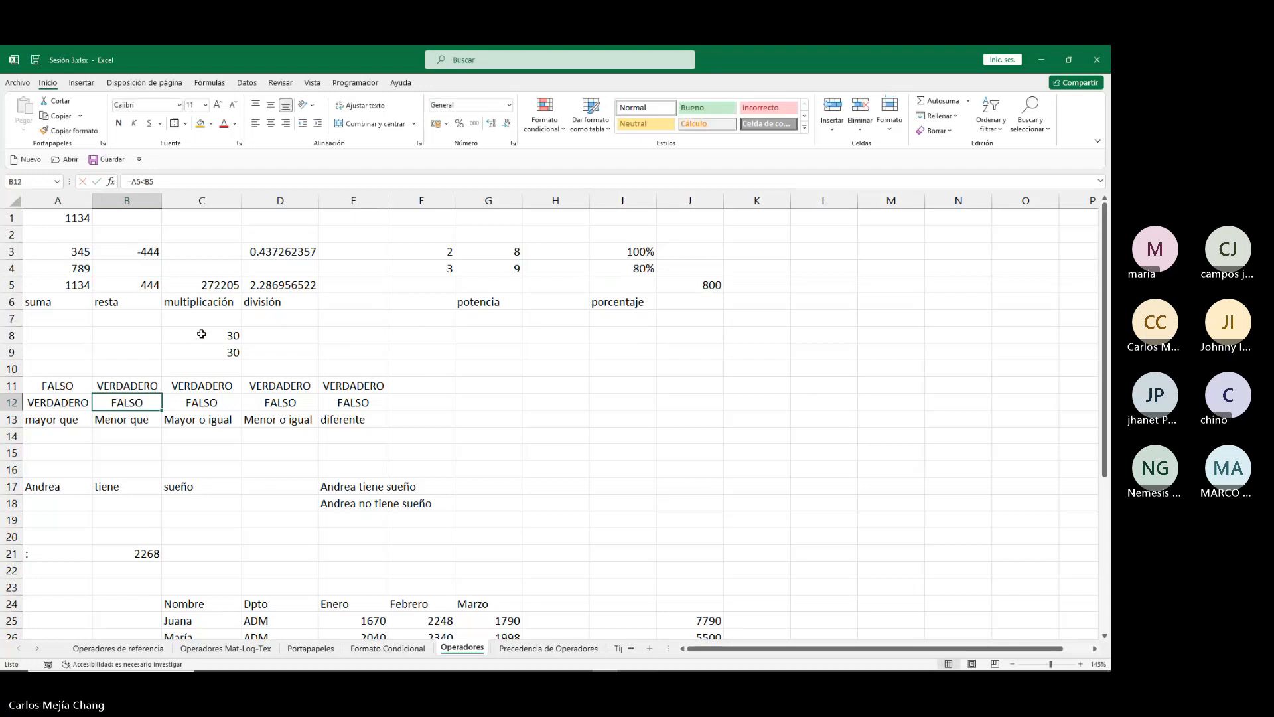
# Compare the greater-than-or-equal formulas in C11 and C12.
pyautogui.press('Right')
pyautogui.press('Down')
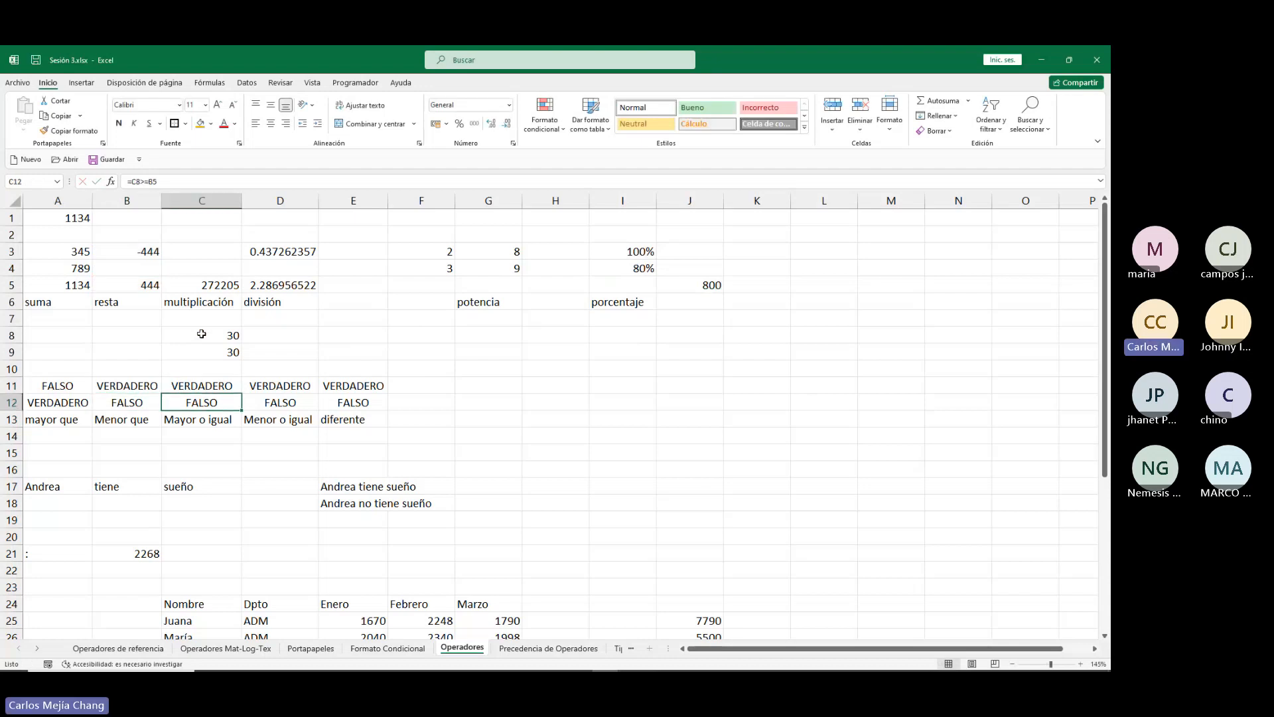
pyautogui.press('Down')
pyautogui.press('Up')
pyautogui.press('Up')
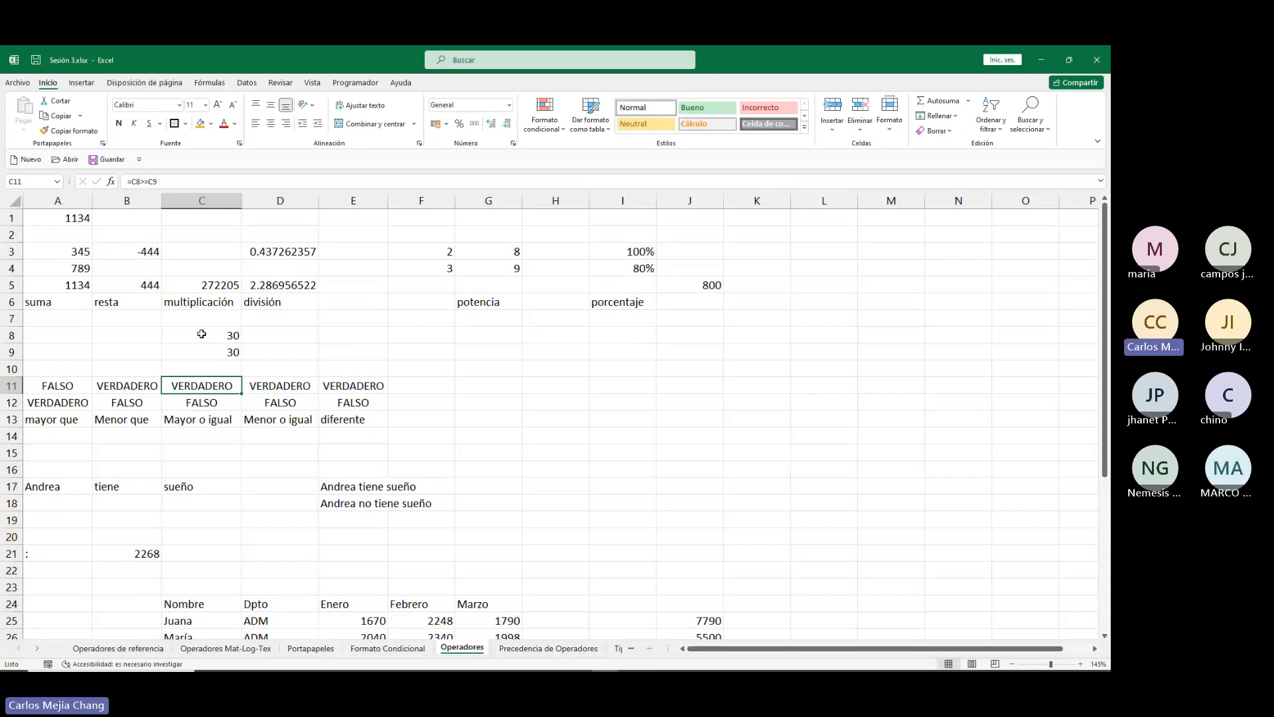
pyautogui.press('Down')
pyautogui.press('Up')
pyautogui.press('Down')
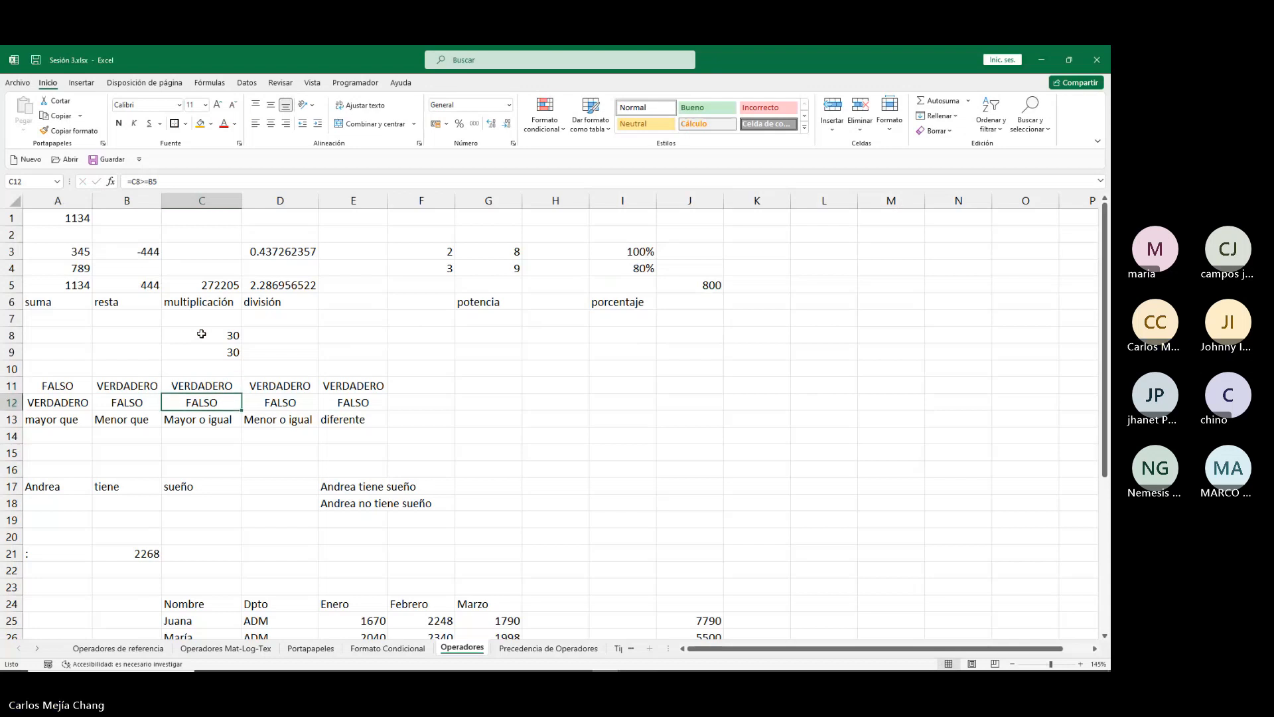
# Review the less-than-or-equal formulas in D11 and D12 and the not-equal formulas in column E.
pyautogui.press('Up')
pyautogui.press('Right')
pyautogui.press('Down')
pyautogui.press('Up')
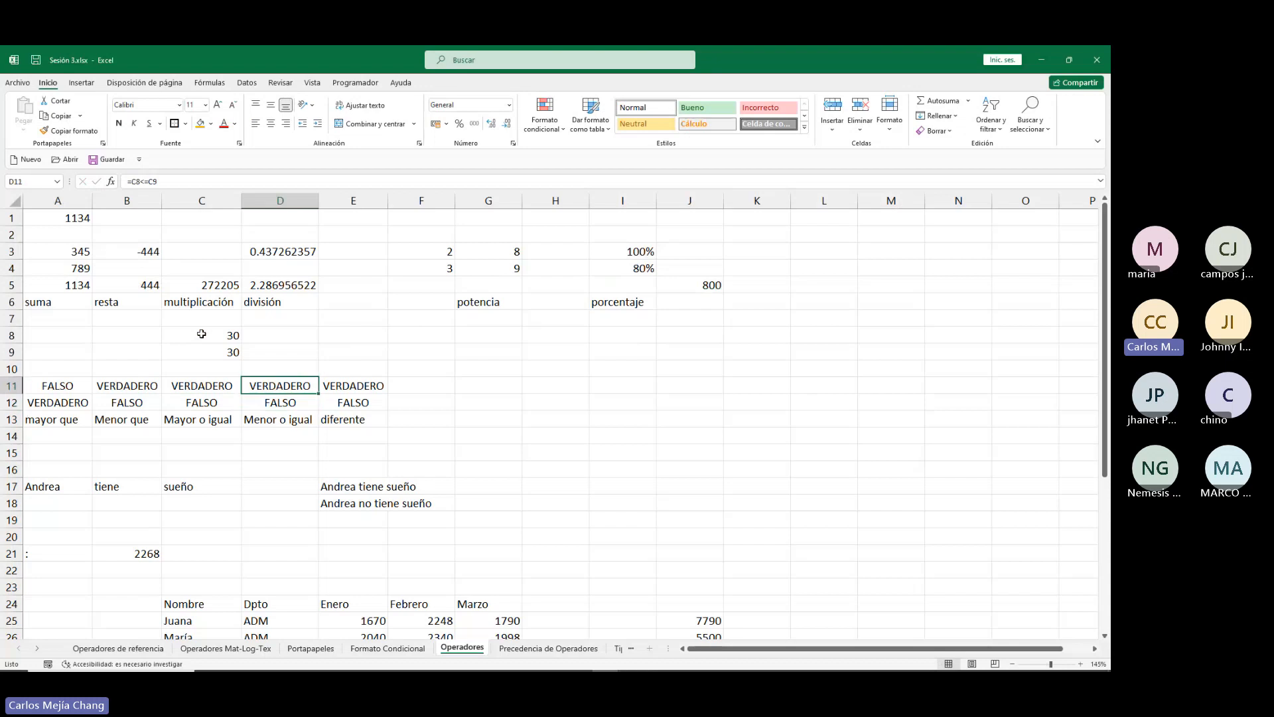
pyautogui.press('Right')
pyautogui.press('Down')
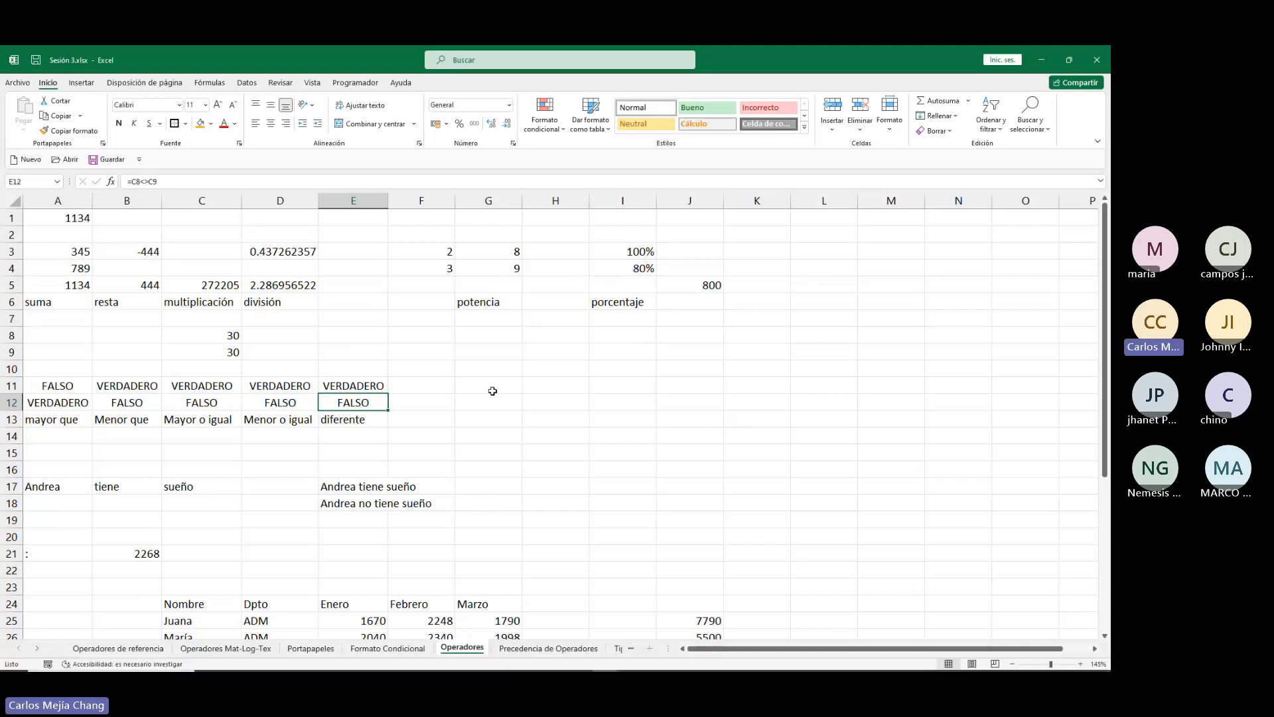
# Examine the sum formula in J25 beside the monthly table and locate the first LOG row's Enero value.
pyautogui.scroll(-5, 486, 392)
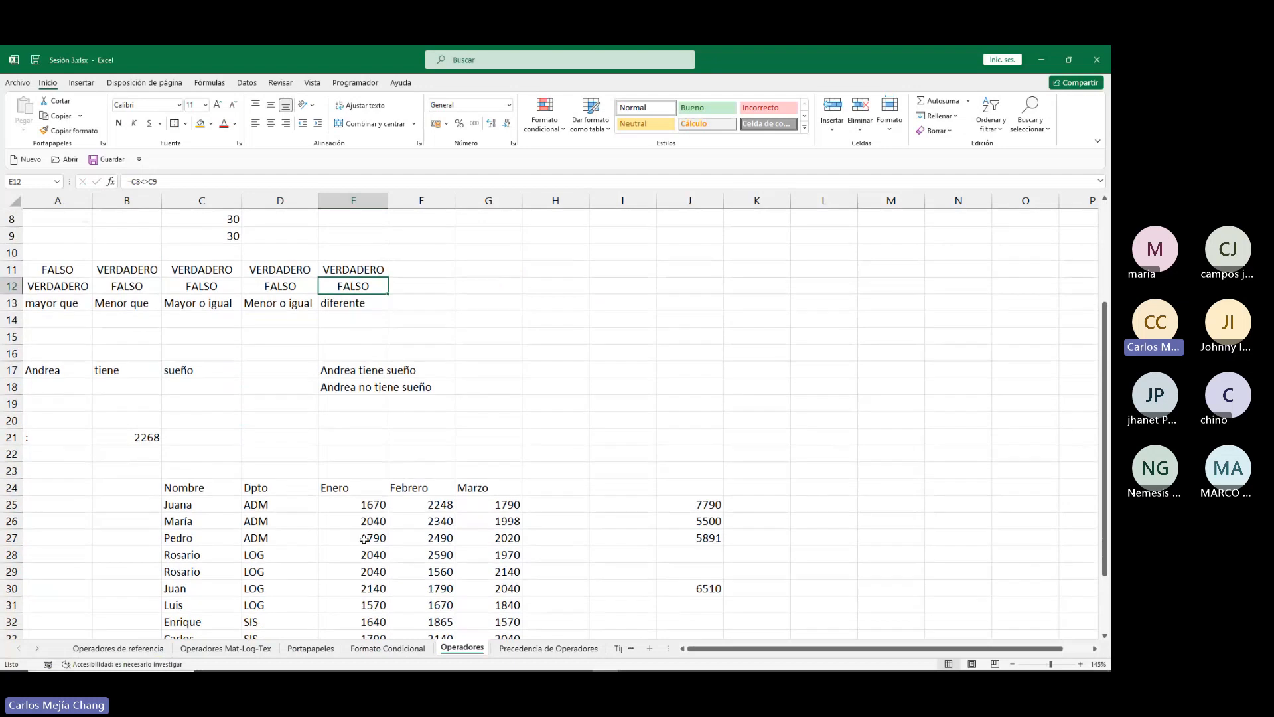
pyautogui.scroll(-1, 332, 519)
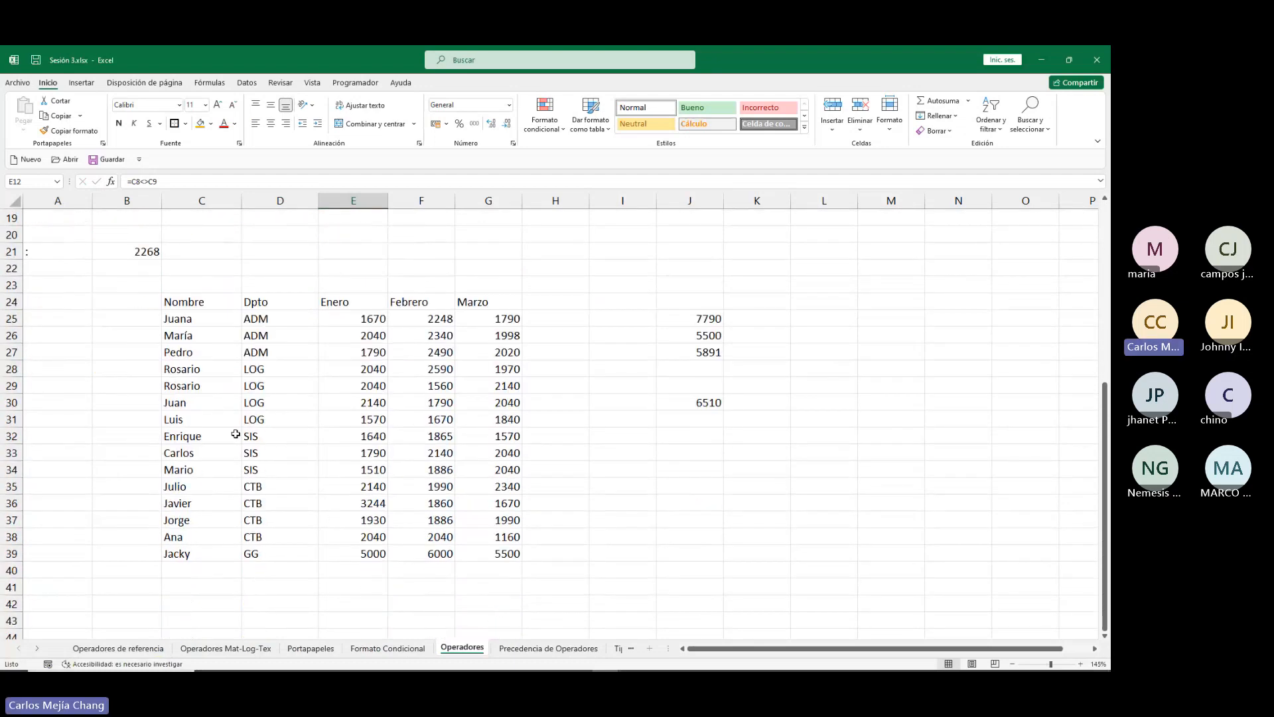
pyautogui.click(180, 300)
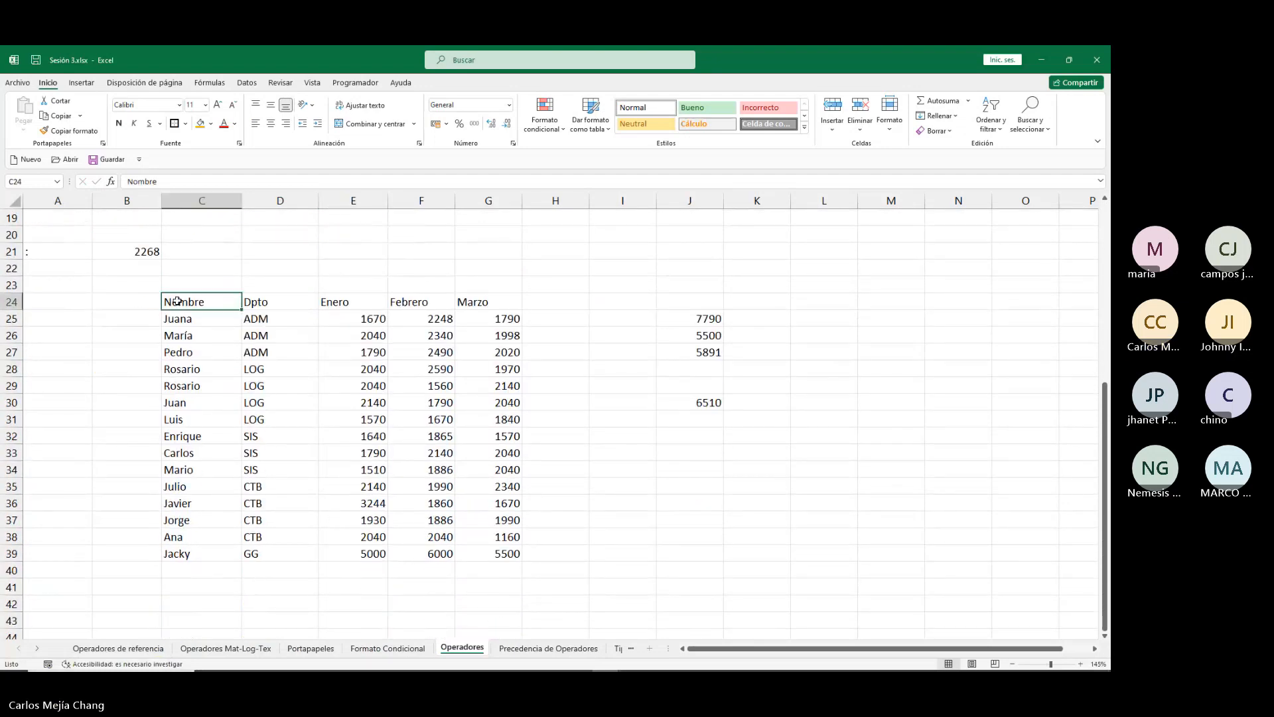
pyautogui.press('Down')
pyautogui.press('Right')
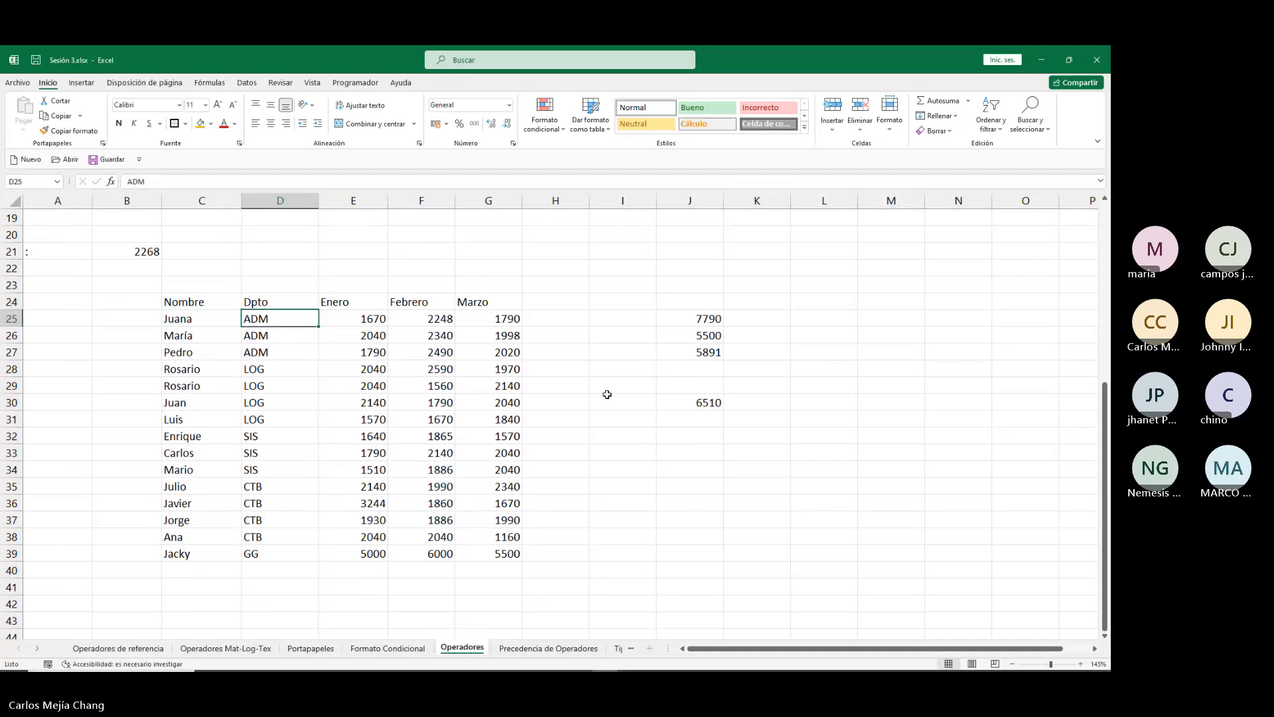
pyautogui.press('Right')
pyautogui.press('Right')
pyautogui.press('Right')
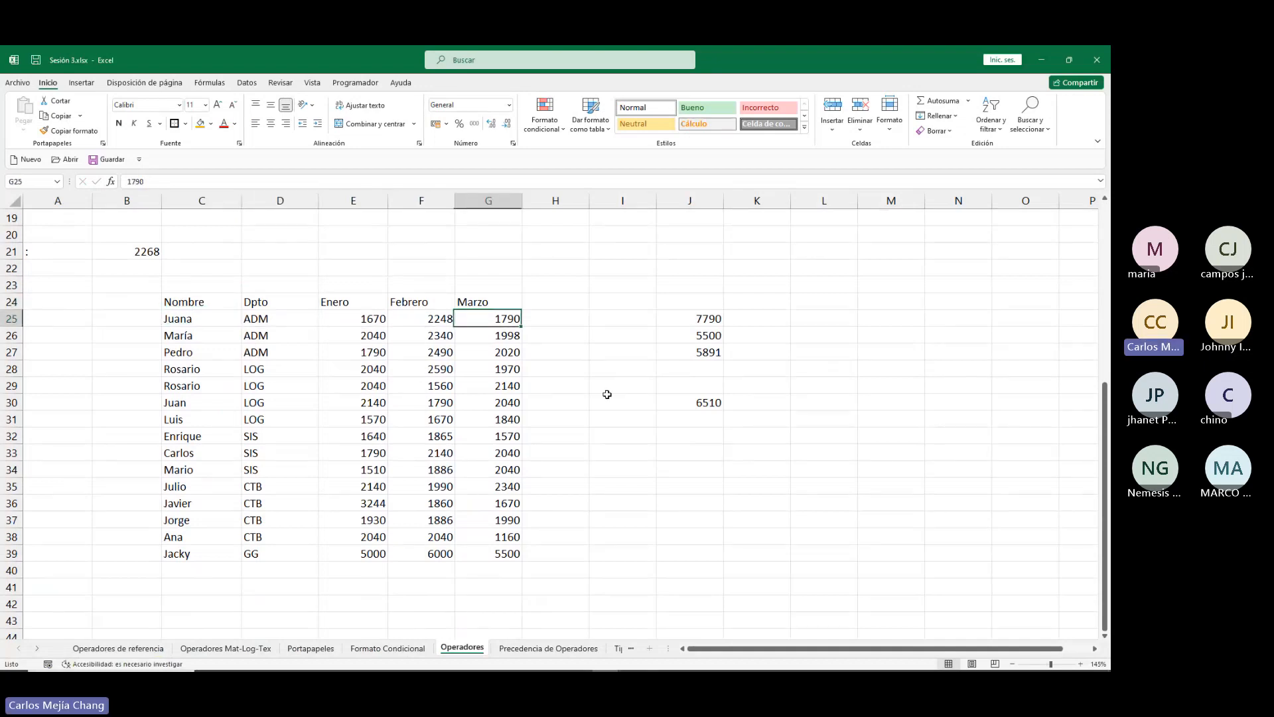
pyautogui.press('Right')
pyautogui.press('Right')
pyautogui.press('Right')
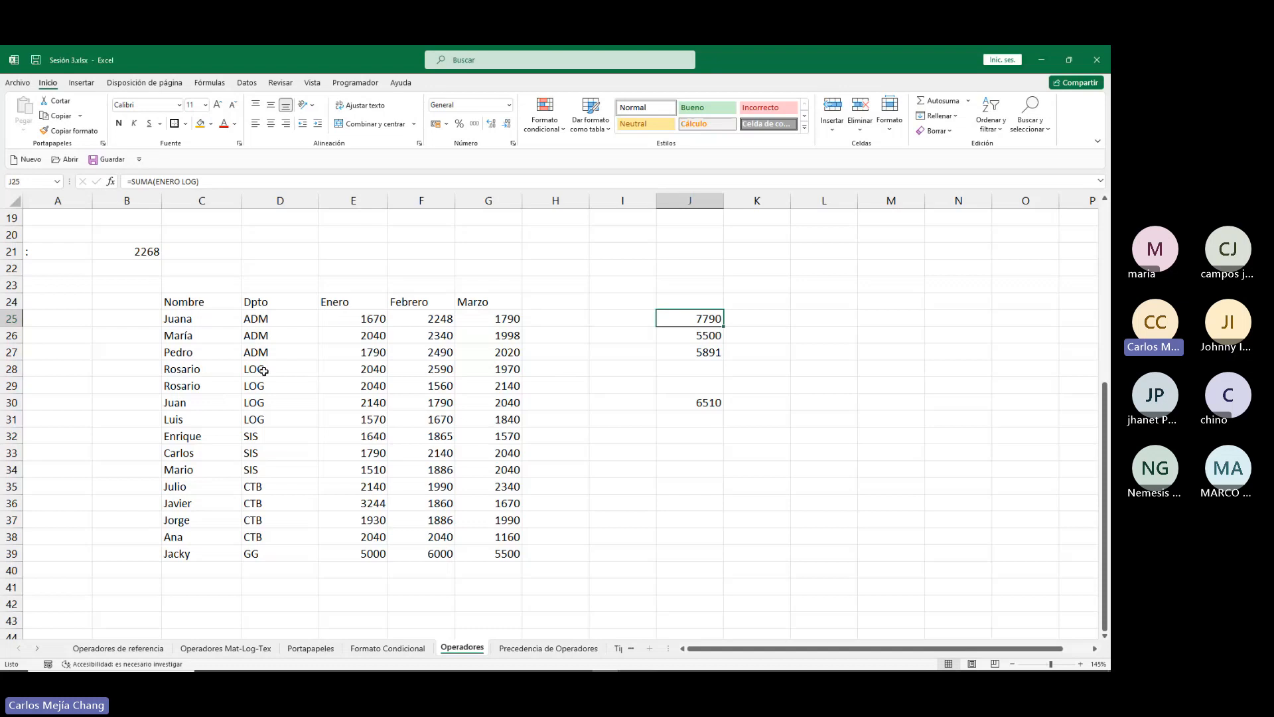
pyautogui.click(355, 370)
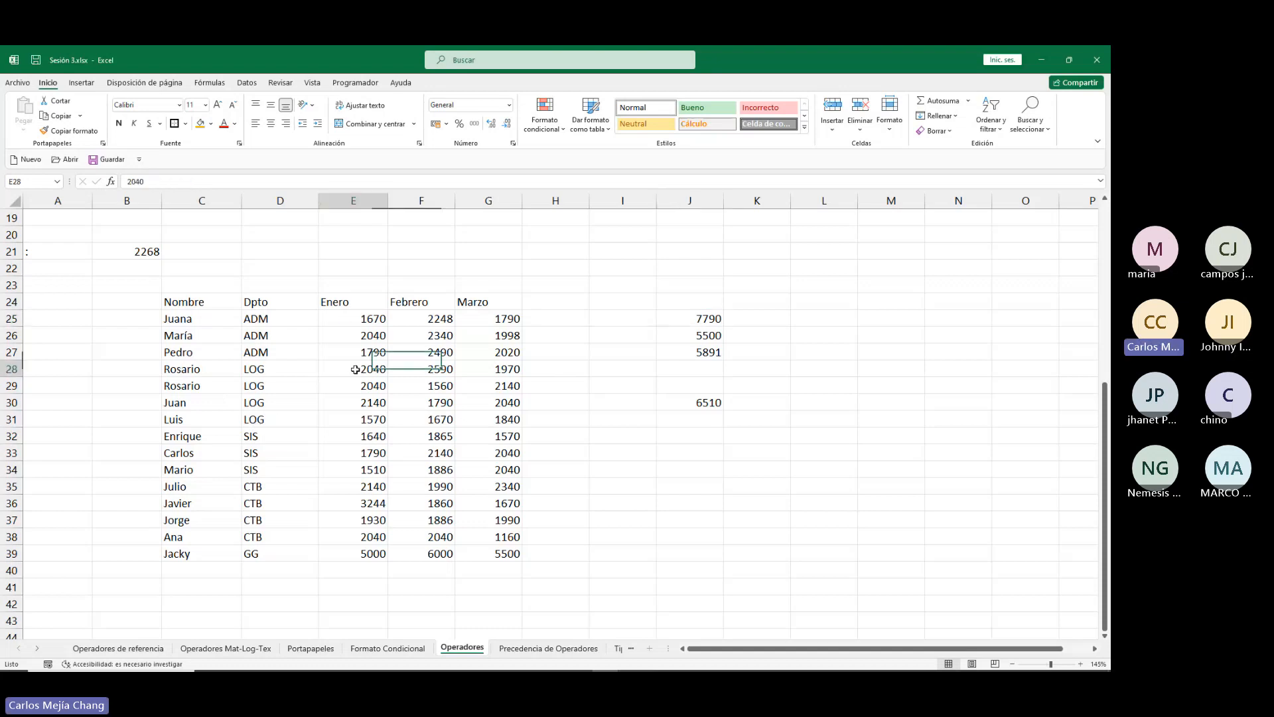
# Check the Enero values of the LOG rows and inspect the workbook's defined names in the Name Manager.
pyautogui.moveTo(355, 370); pyautogui.dragTo(356, 420)
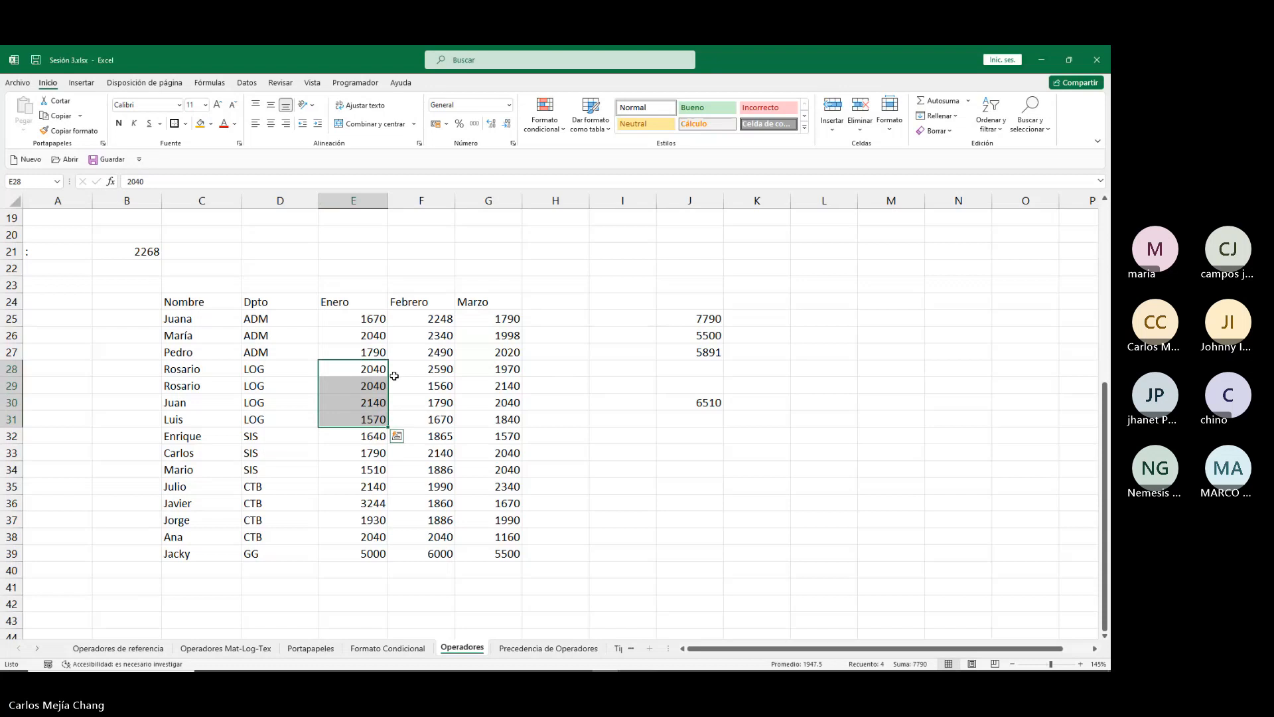
pyautogui.click(253, 370)
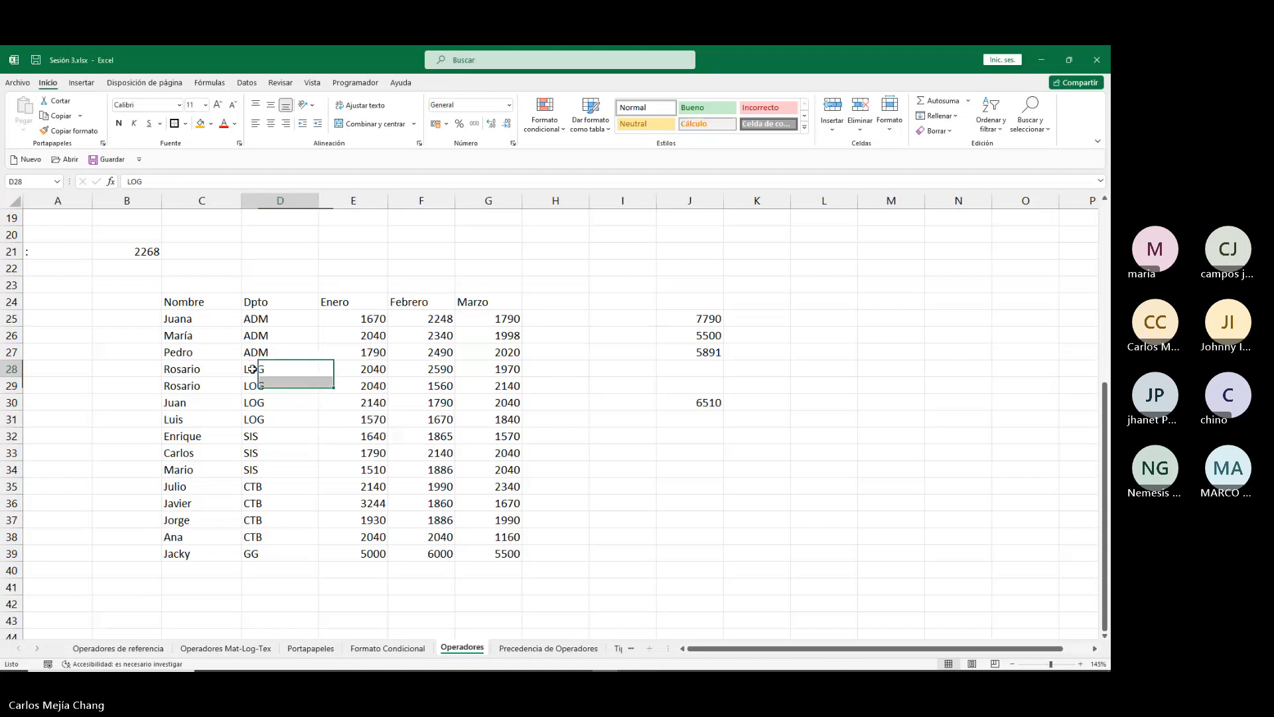
pyautogui.click(256, 85)
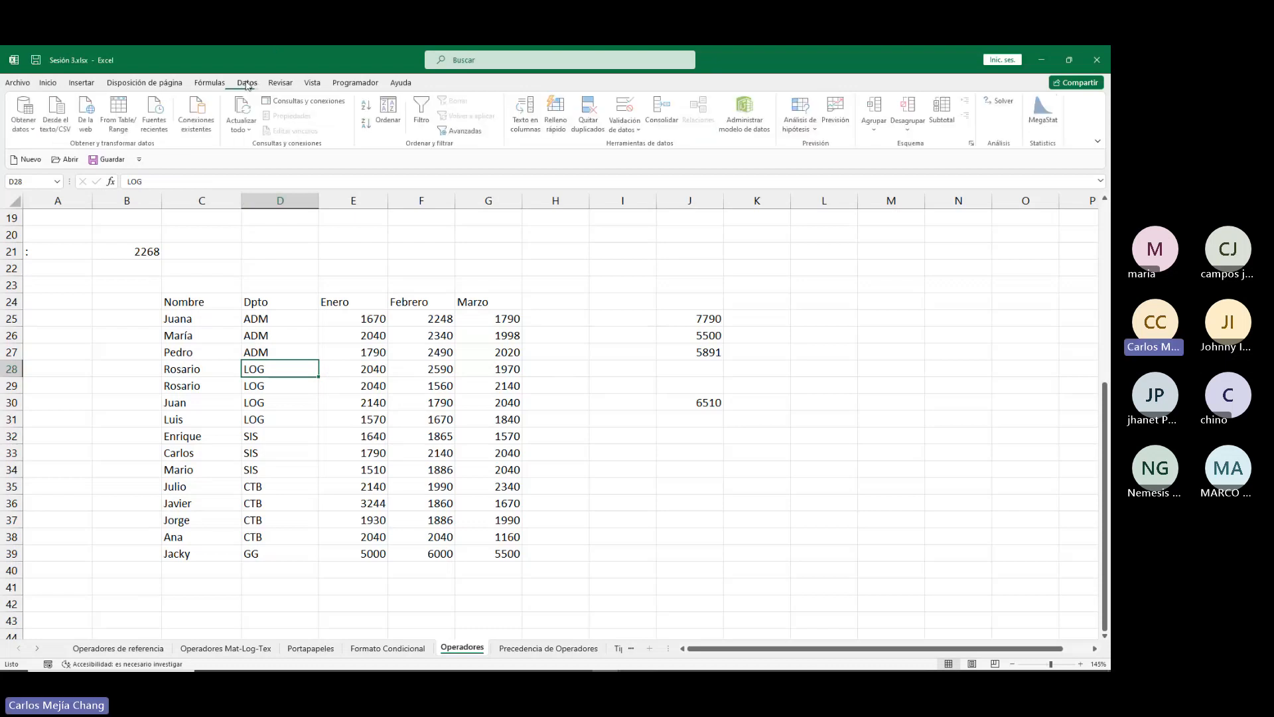
pyautogui.click(285, 85)
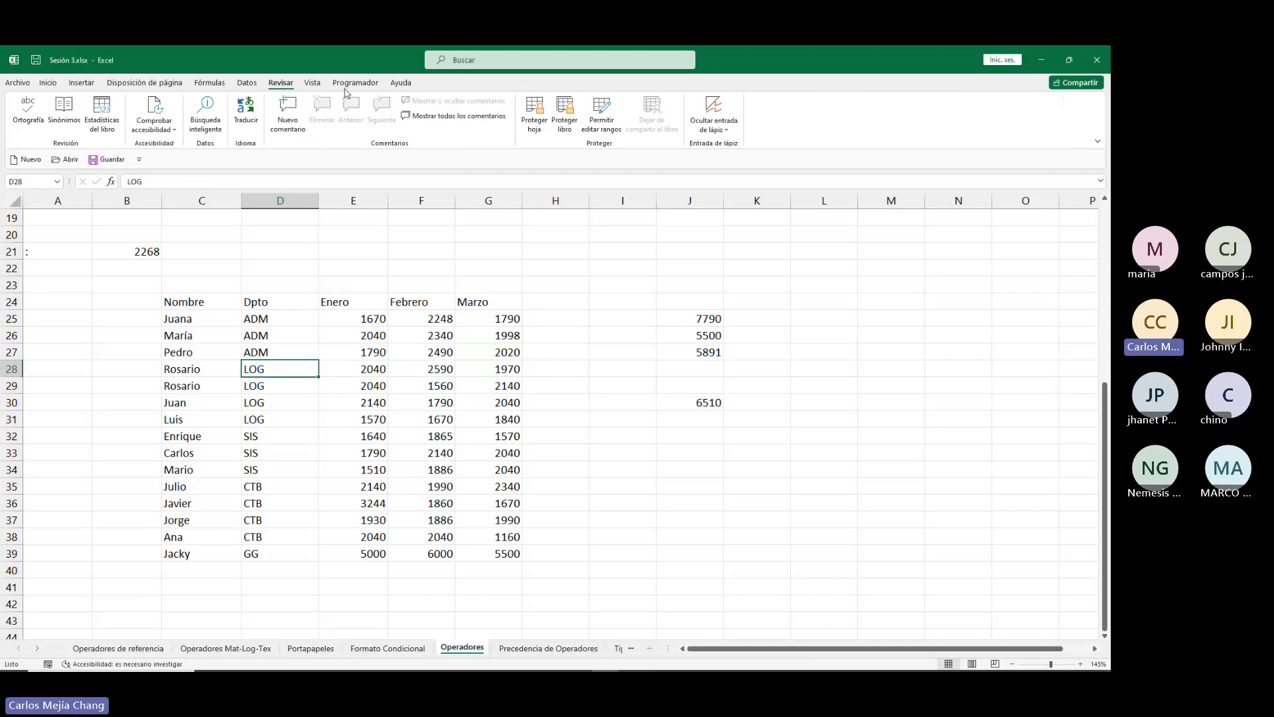
pyautogui.click(209, 83)
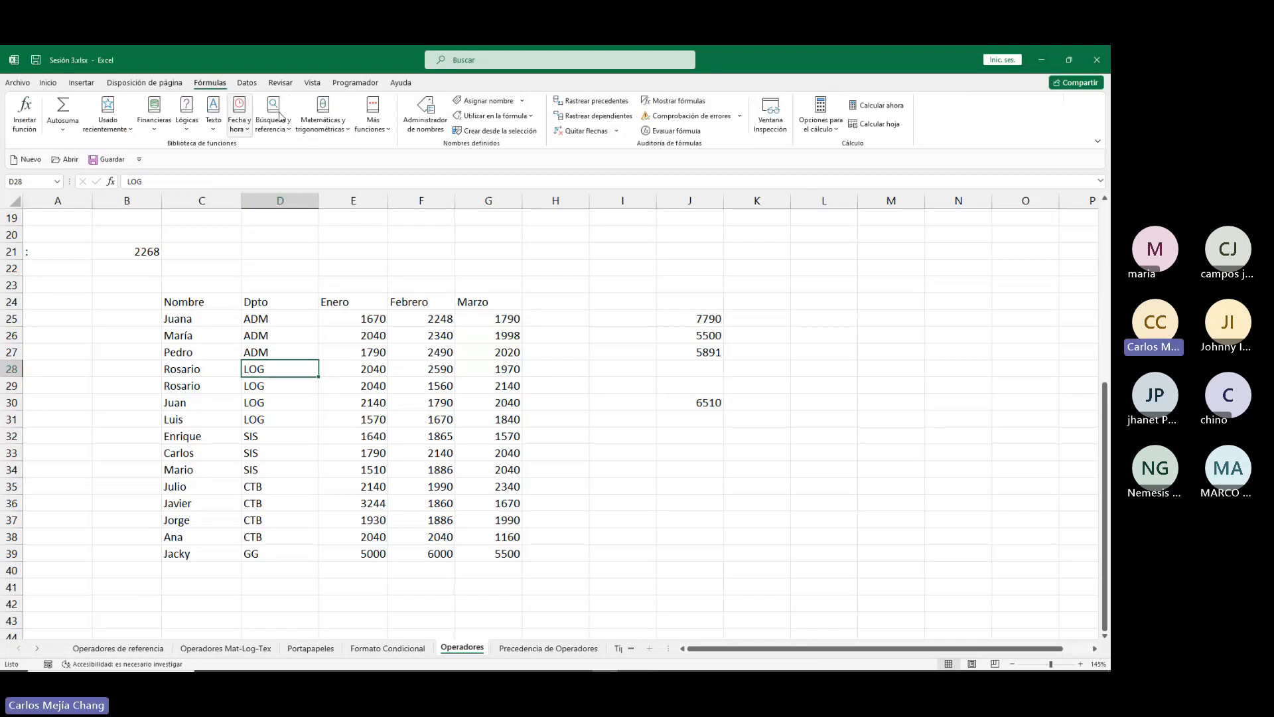
pyautogui.click(426, 121)
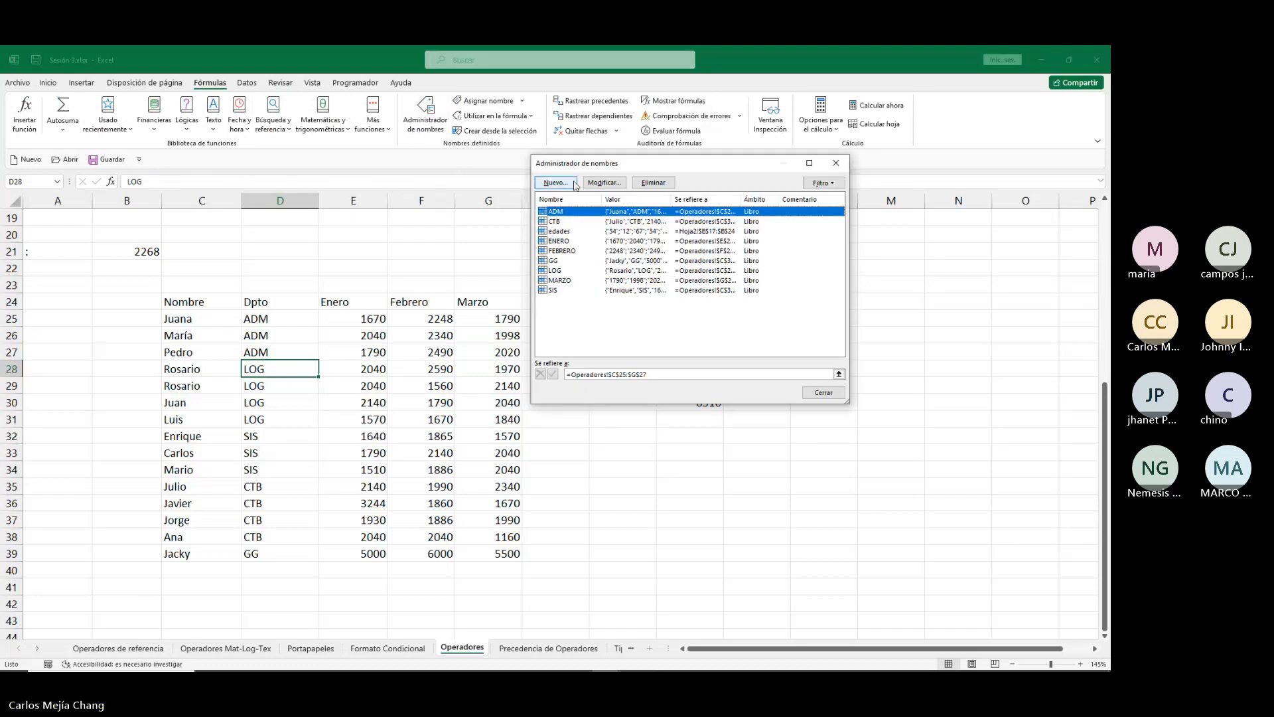
pyautogui.click(836, 163)
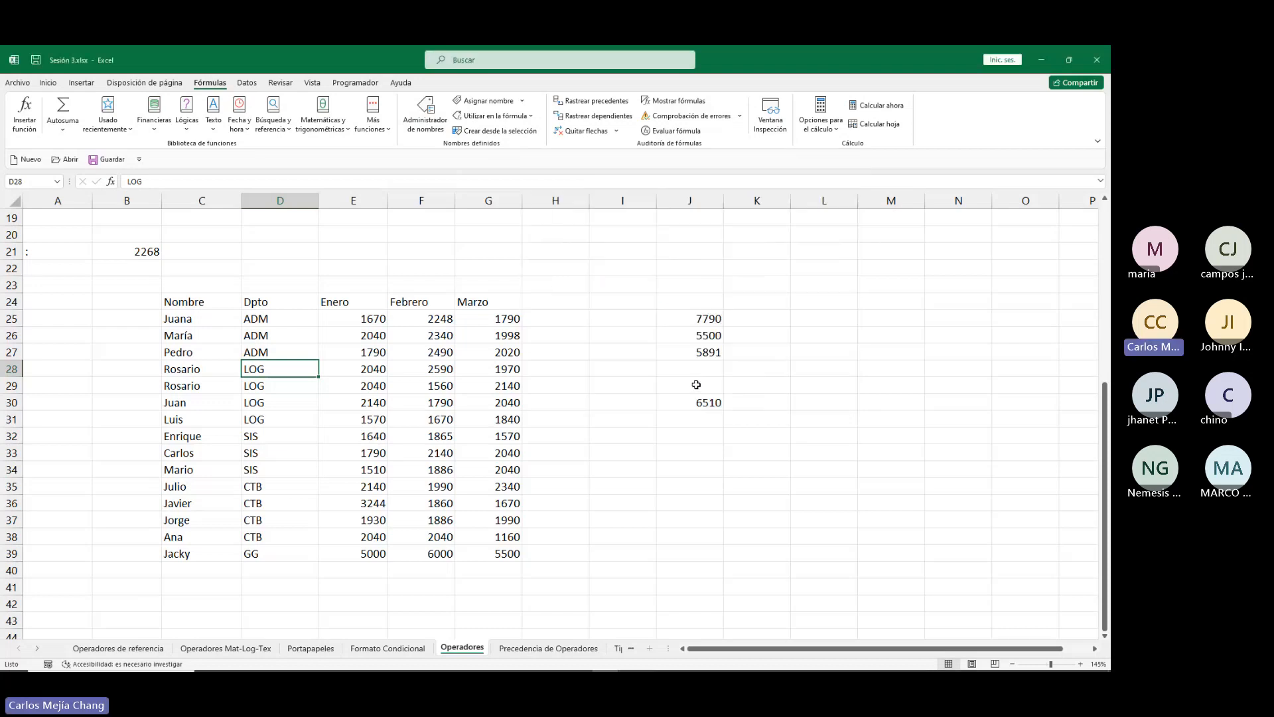
# Examine the sum formula in J25 and the ENERO range E25:E39 that it references.
pyautogui.click(709, 320)
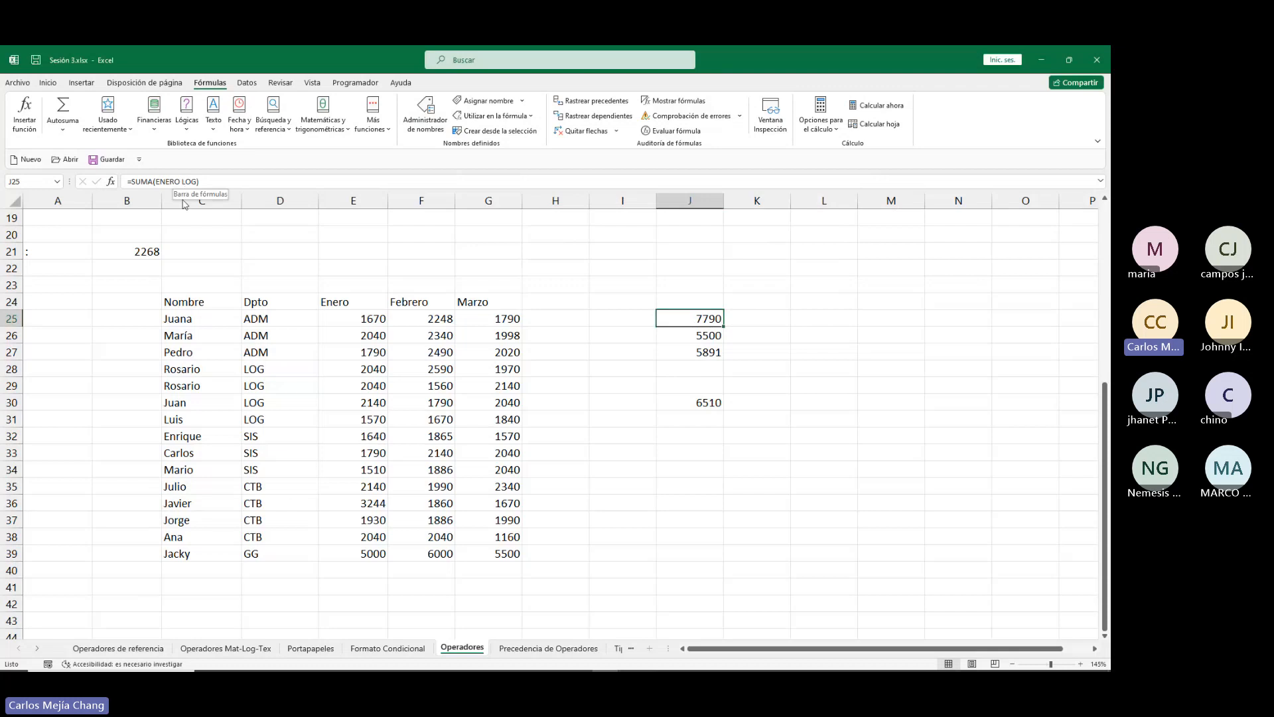
pyautogui.moveTo(366, 318); pyautogui.dragTo(350, 554)
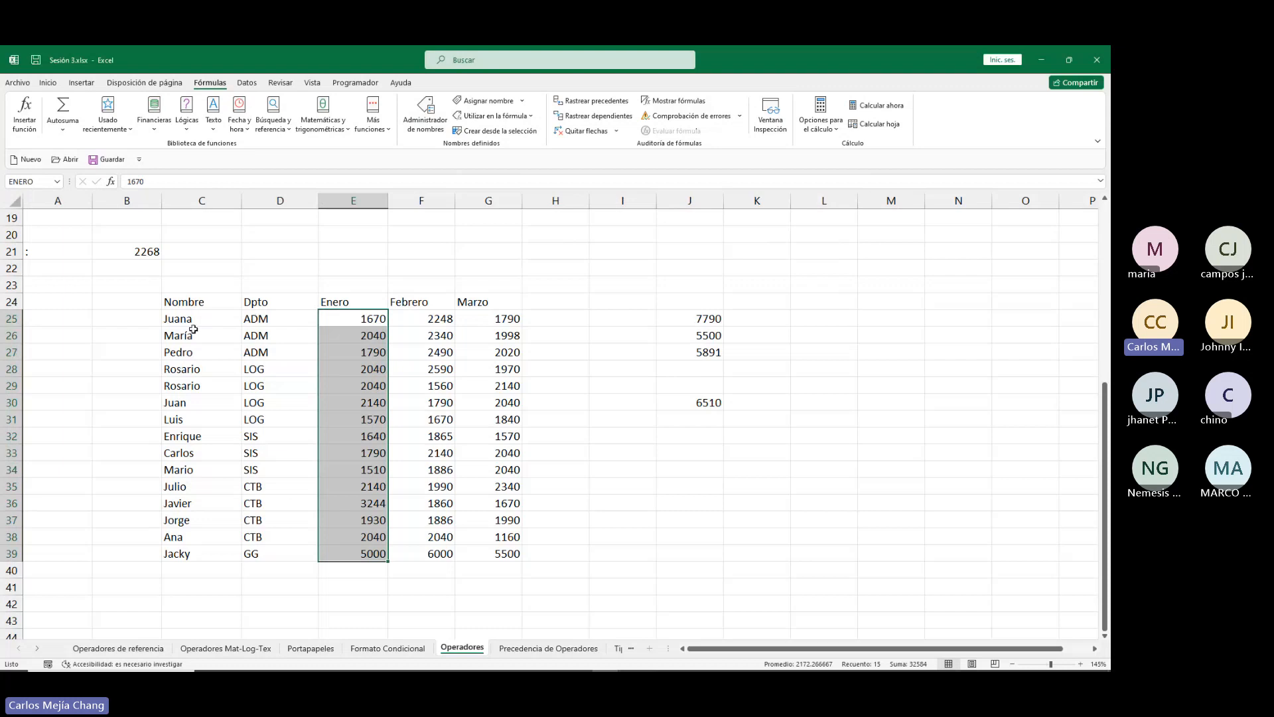
pyautogui.moveTo(193, 322); pyautogui.dragTo(191, 554)
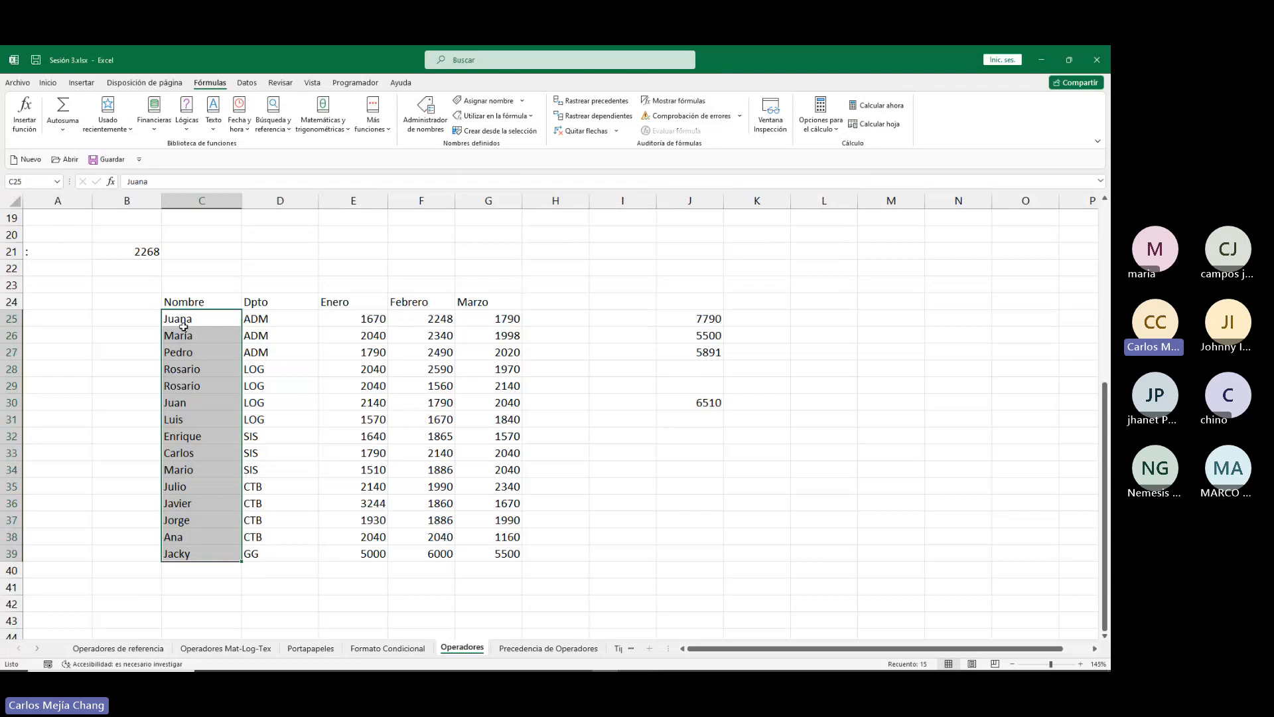
pyautogui.moveTo(176, 319); pyautogui.dragTo(197, 552)
pyautogui.click(14, 180)
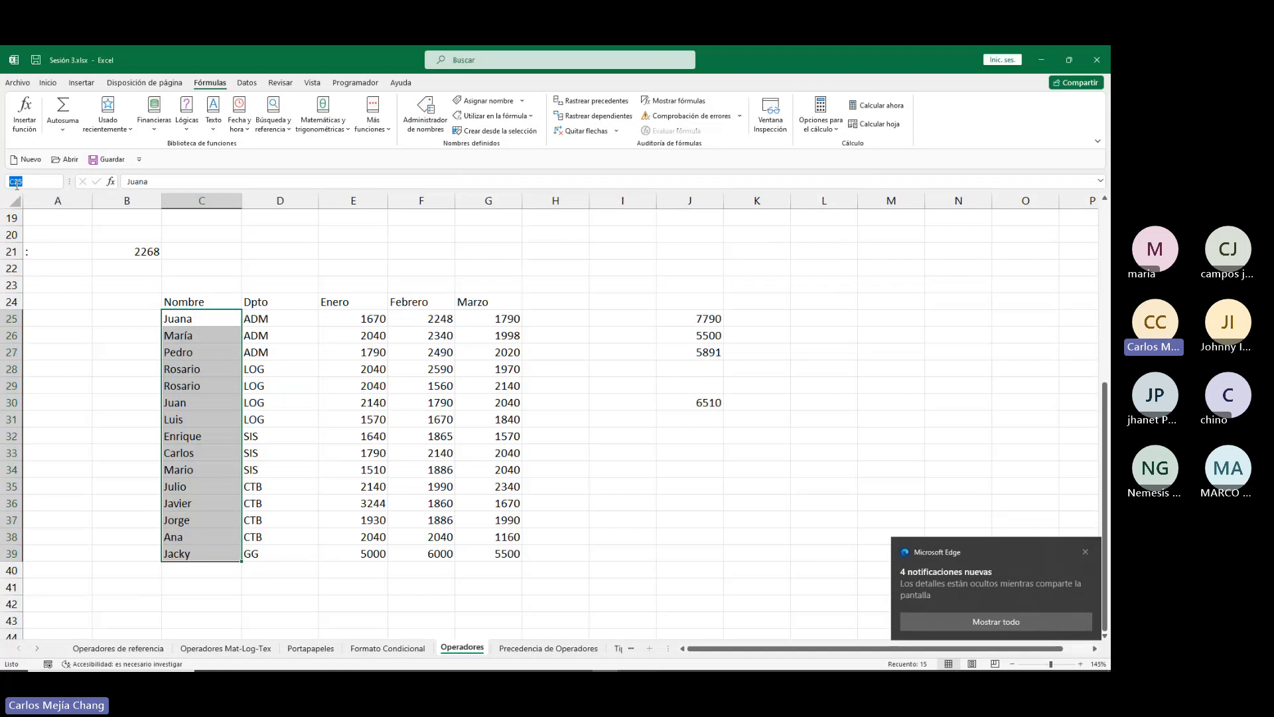
pyautogui.keyDown('shift'); pyautogui.click(223, 298); pyautogui.keyUp('shift')
pyautogui.write('N')
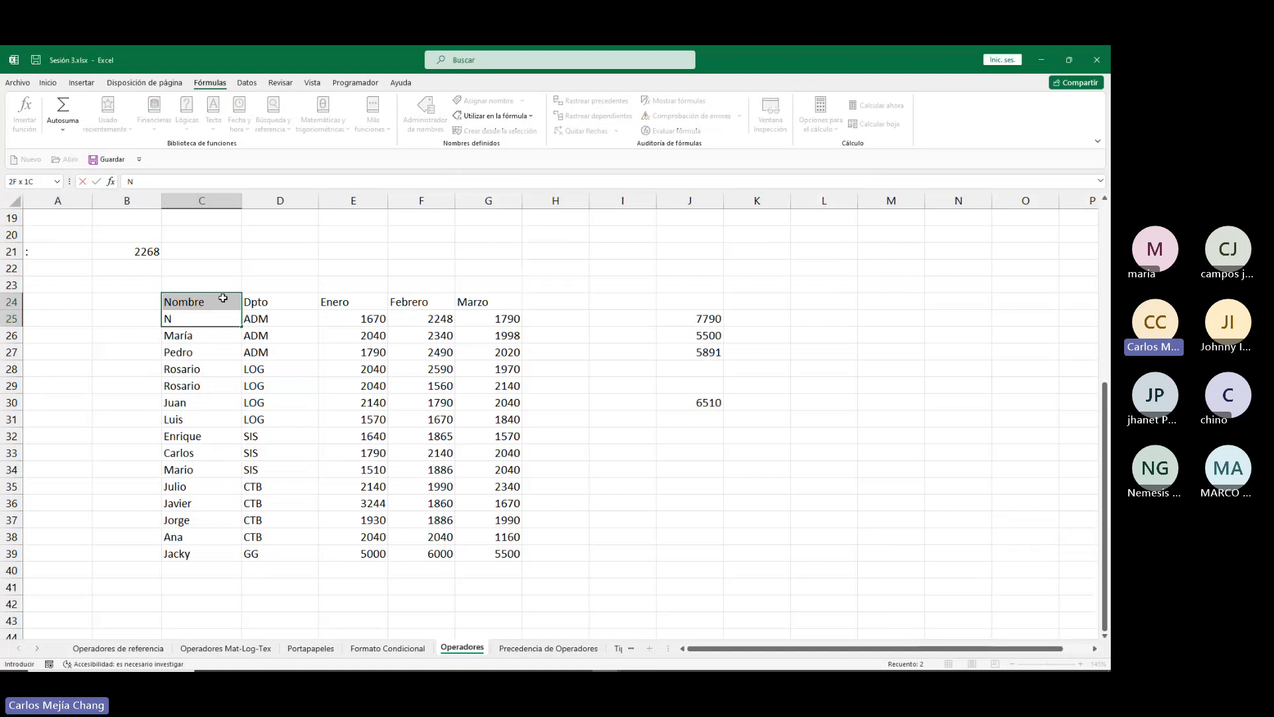
pyautogui.press('Escape')
# Define the name Nombres for the range C25:C39 under the Nombre heading.
pyautogui.moveTo(199, 320); pyautogui.dragTo(185, 555)
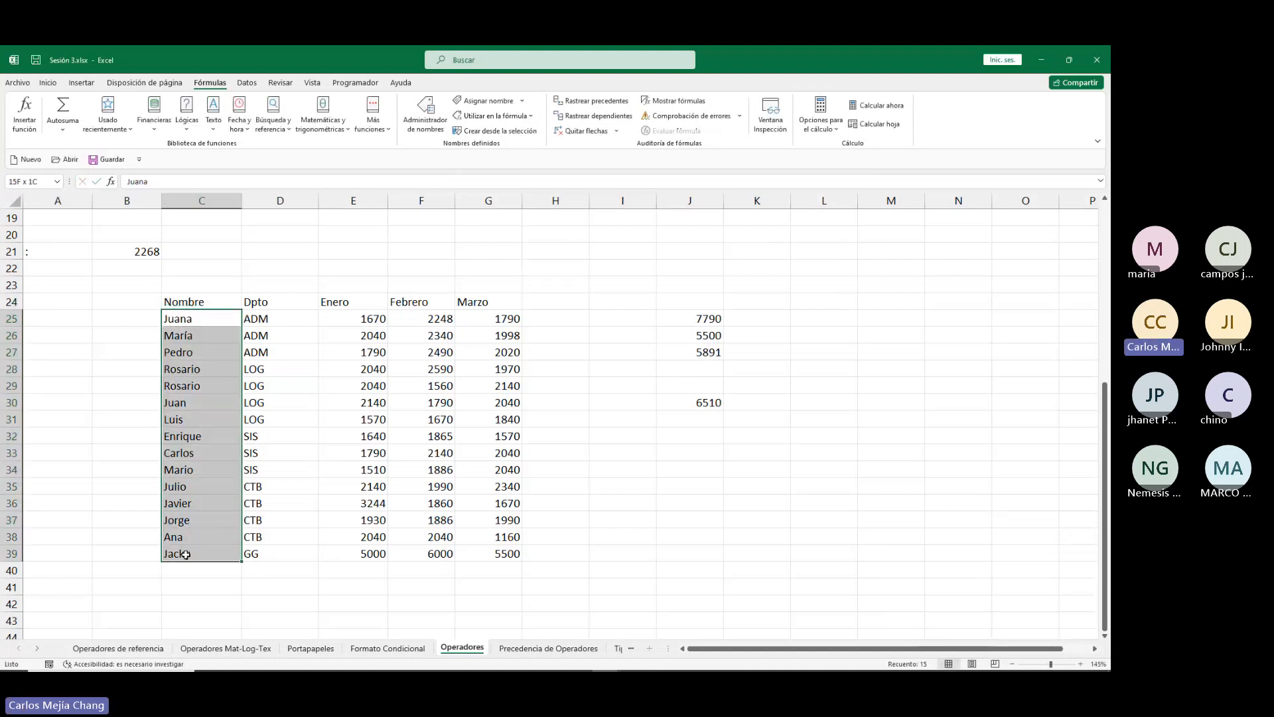
pyautogui.click(30, 180)
pyautogui.write('Nomb')
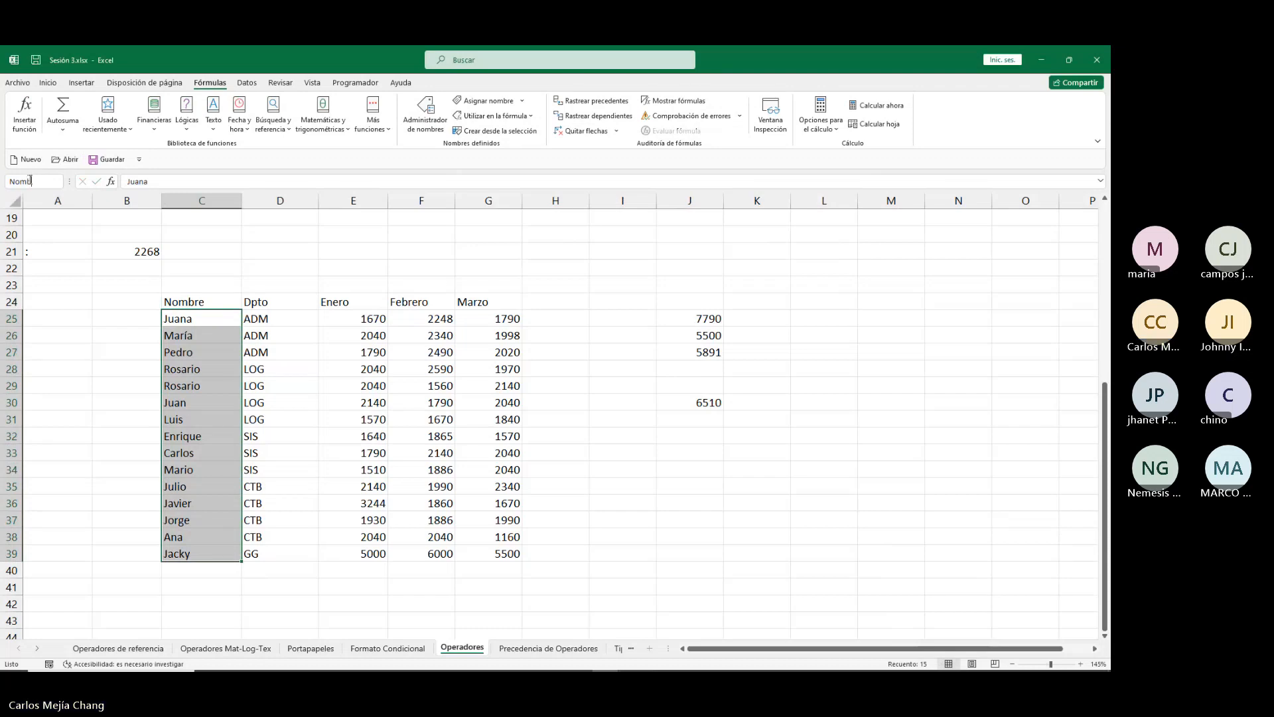
pyautogui.write('res')
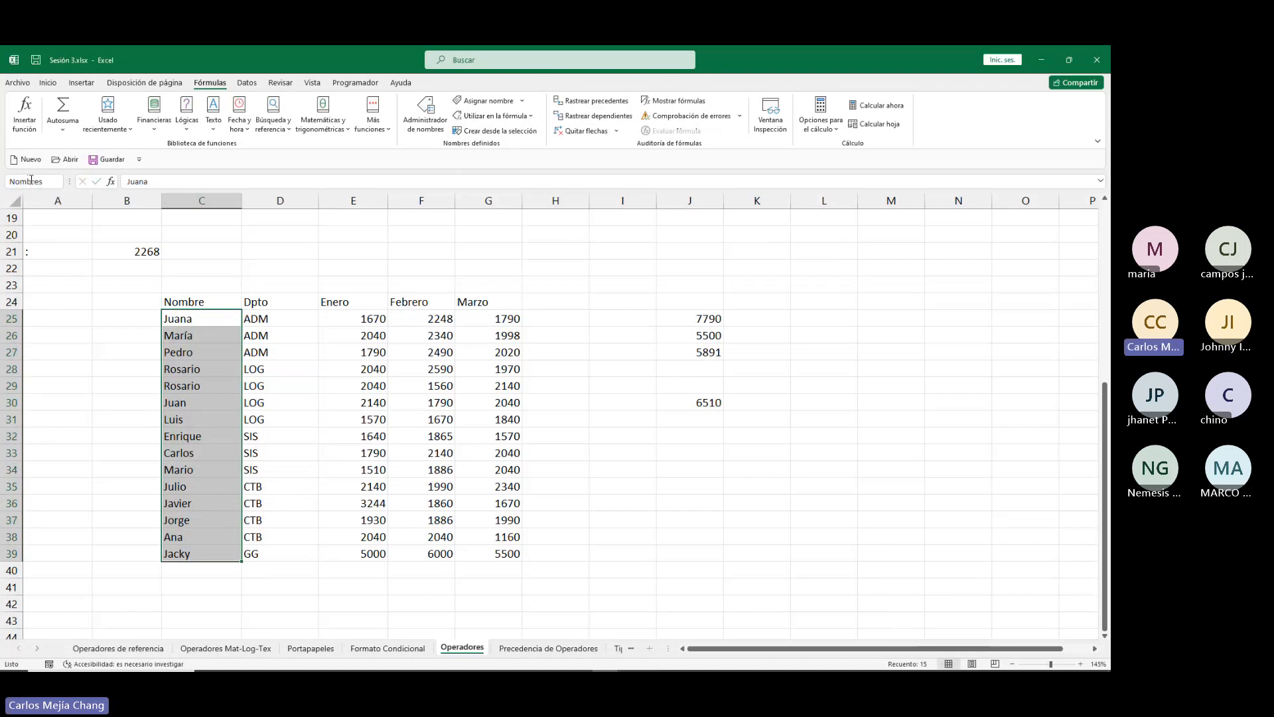
pyautogui.press('Return')
# Reselect C25:C39 to verify the range name Nombres.
pyautogui.click(203, 419)
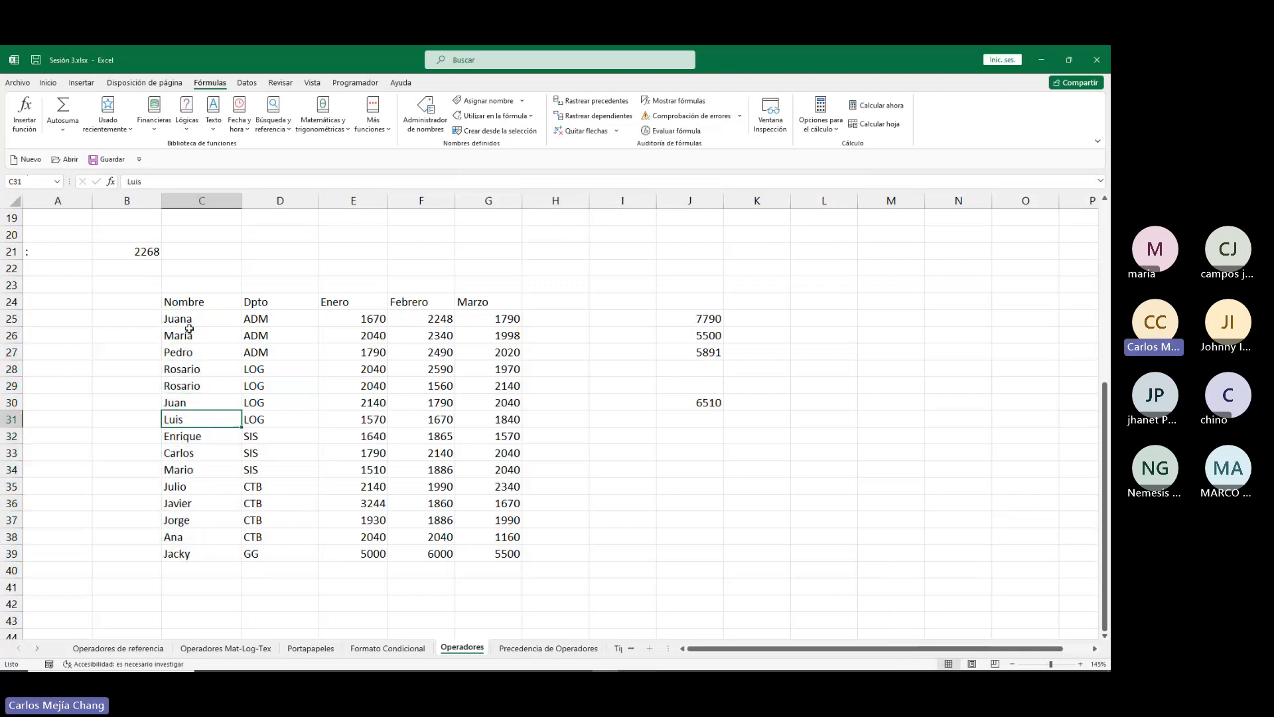
pyautogui.moveTo(189, 329); pyautogui.dragTo(181, 553)
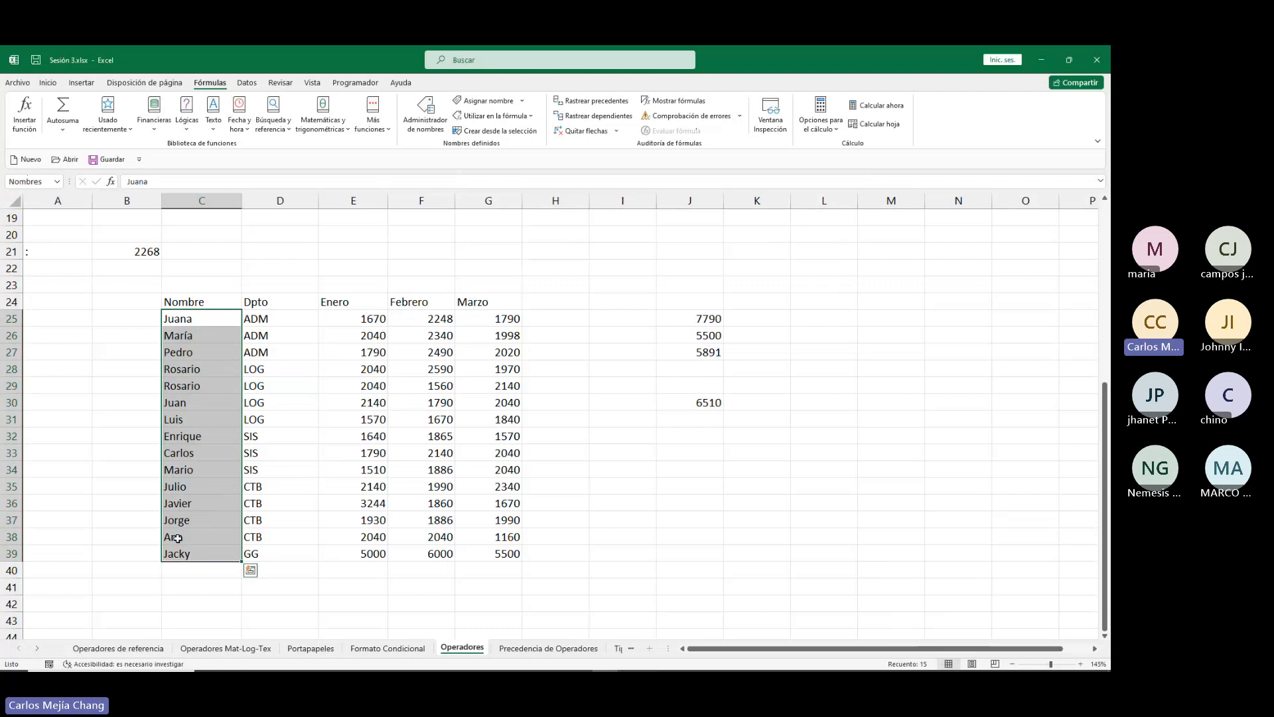
pyautogui.moveTo(186, 320); pyautogui.dragTo(205, 551)
pyautogui.moveTo(189, 318); pyautogui.dragTo(192, 563)
# Identify the block covered by the named range LOG by selecting the LOG rows across C28:G31.
pyautogui.click(264, 369)
pyautogui.moveTo(266, 371); pyautogui.dragTo(498, 369)
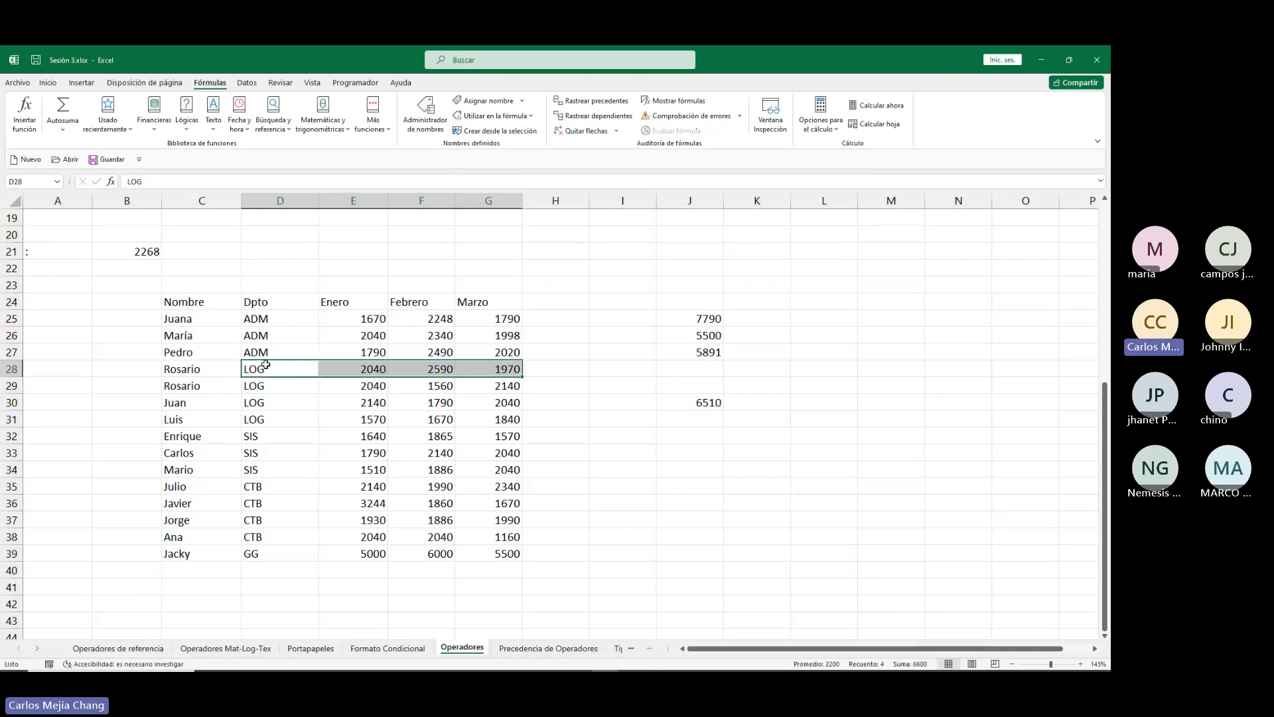
pyautogui.moveTo(272, 369); pyautogui.dragTo(515, 422)
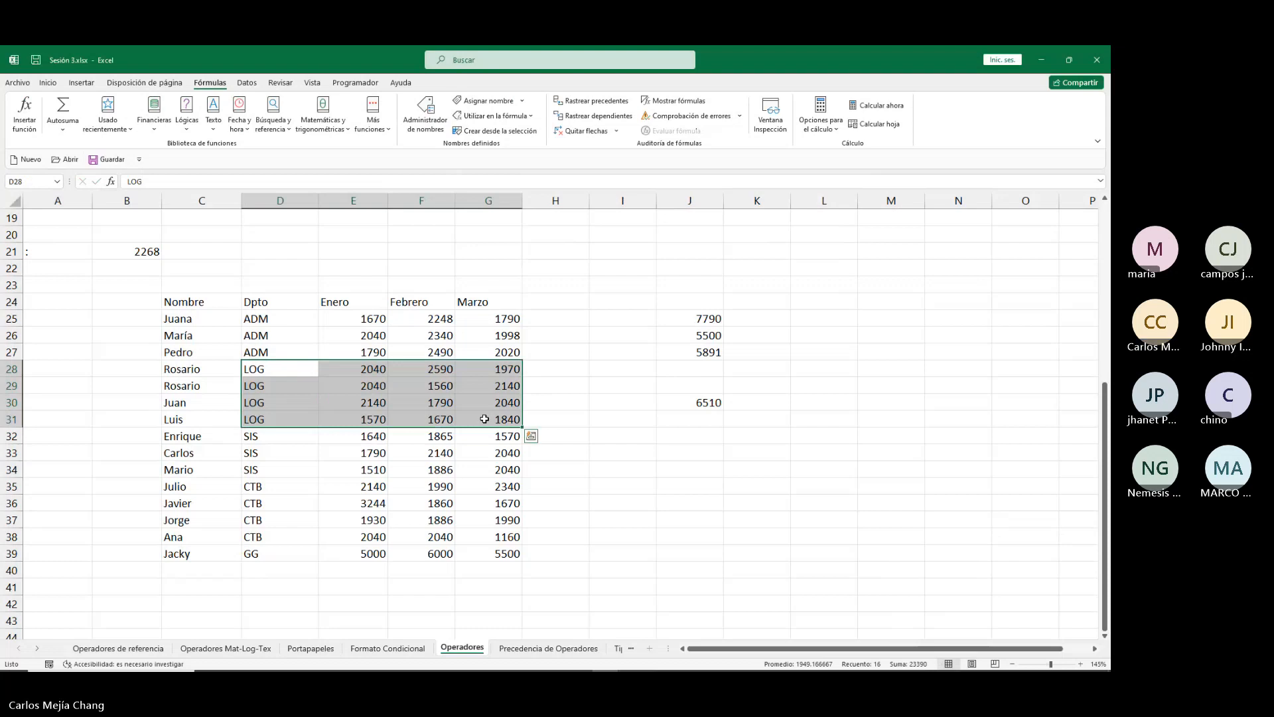
pyautogui.click(286, 398)
pyautogui.moveTo(200, 369); pyautogui.dragTo(515, 422)
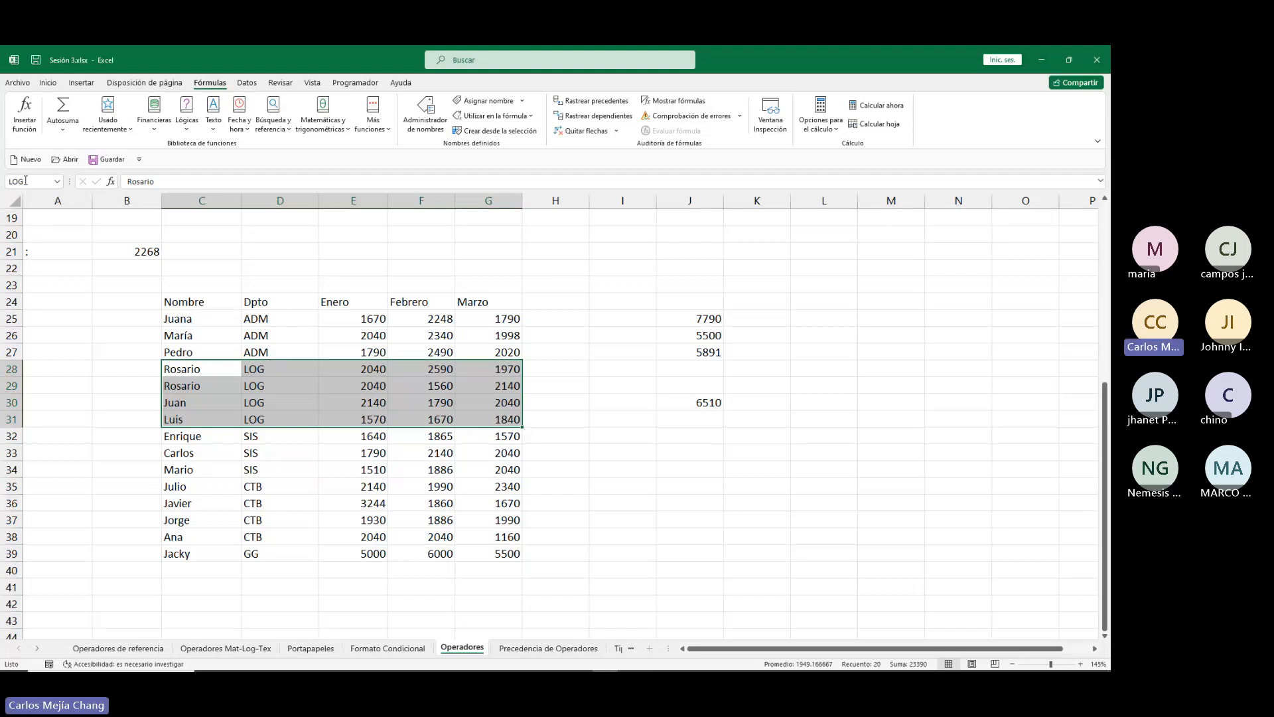
# Check the named ranges of the ADM, SIS, CTB and GG departments by selecting each department's rows.
pyautogui.moveTo(217, 321); pyautogui.dragTo(487, 359)
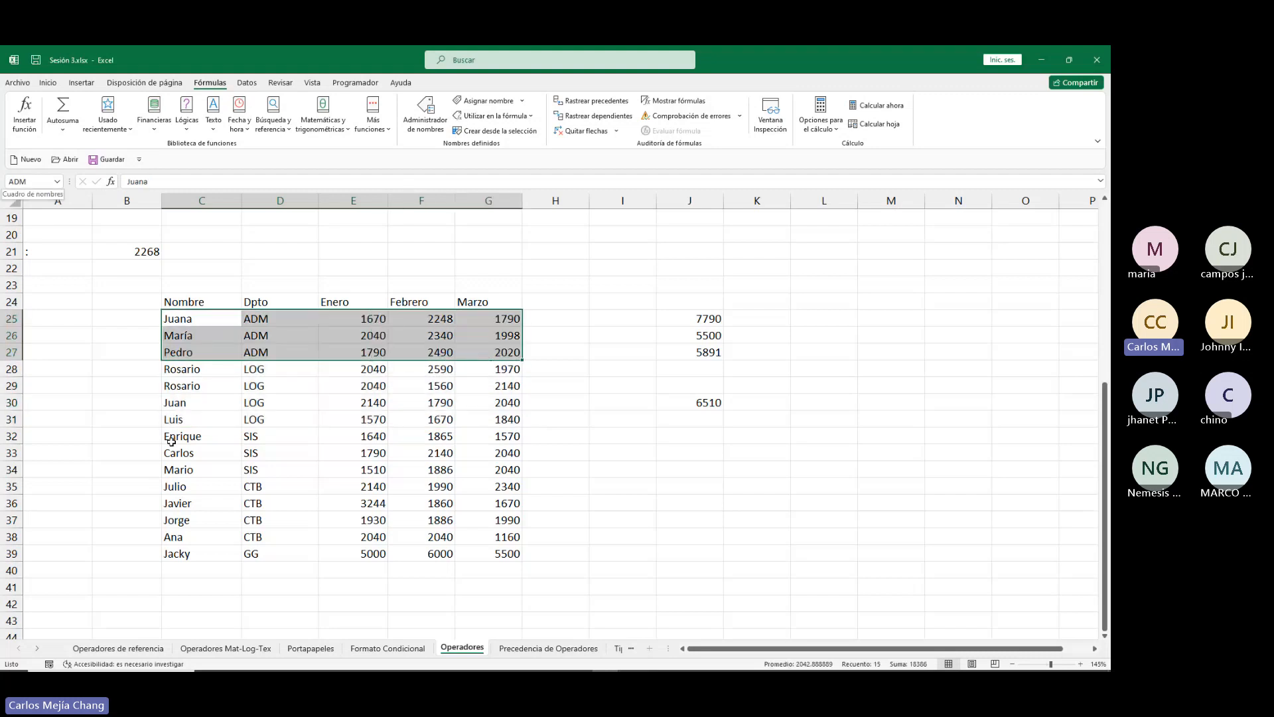
pyautogui.moveTo(170, 435); pyautogui.dragTo(491, 470)
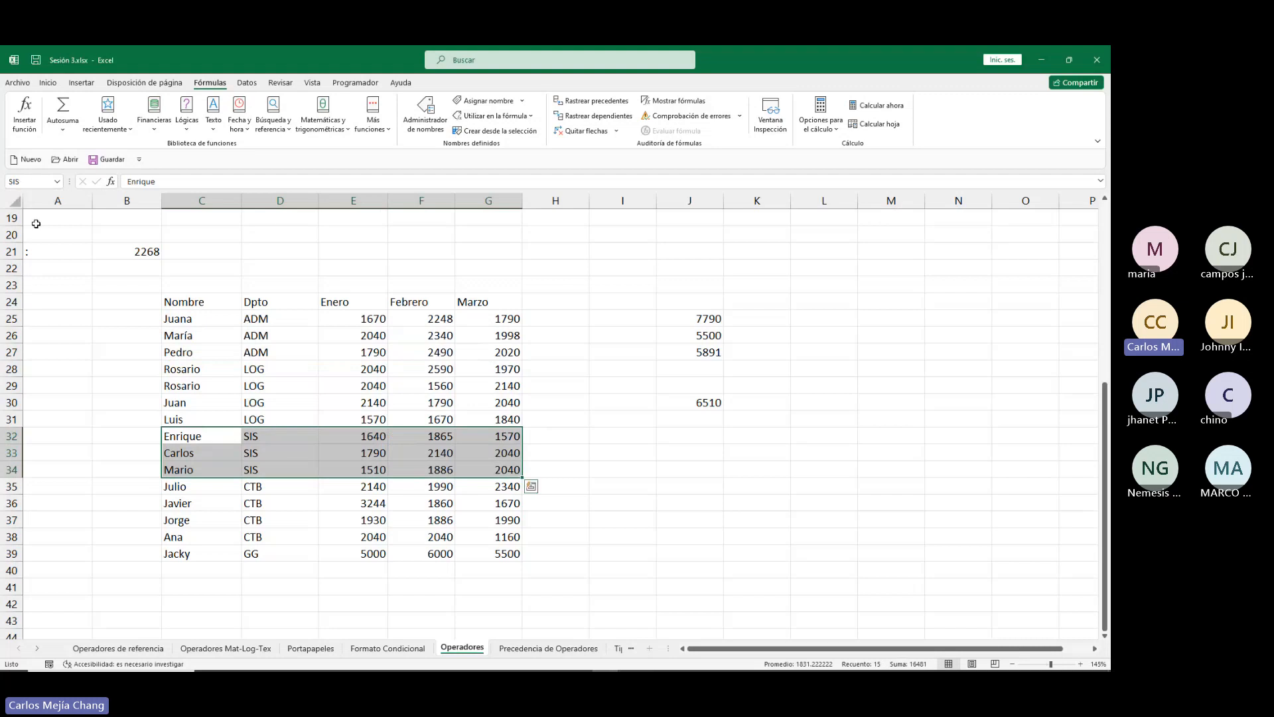
pyautogui.moveTo(216, 485); pyautogui.dragTo(474, 533)
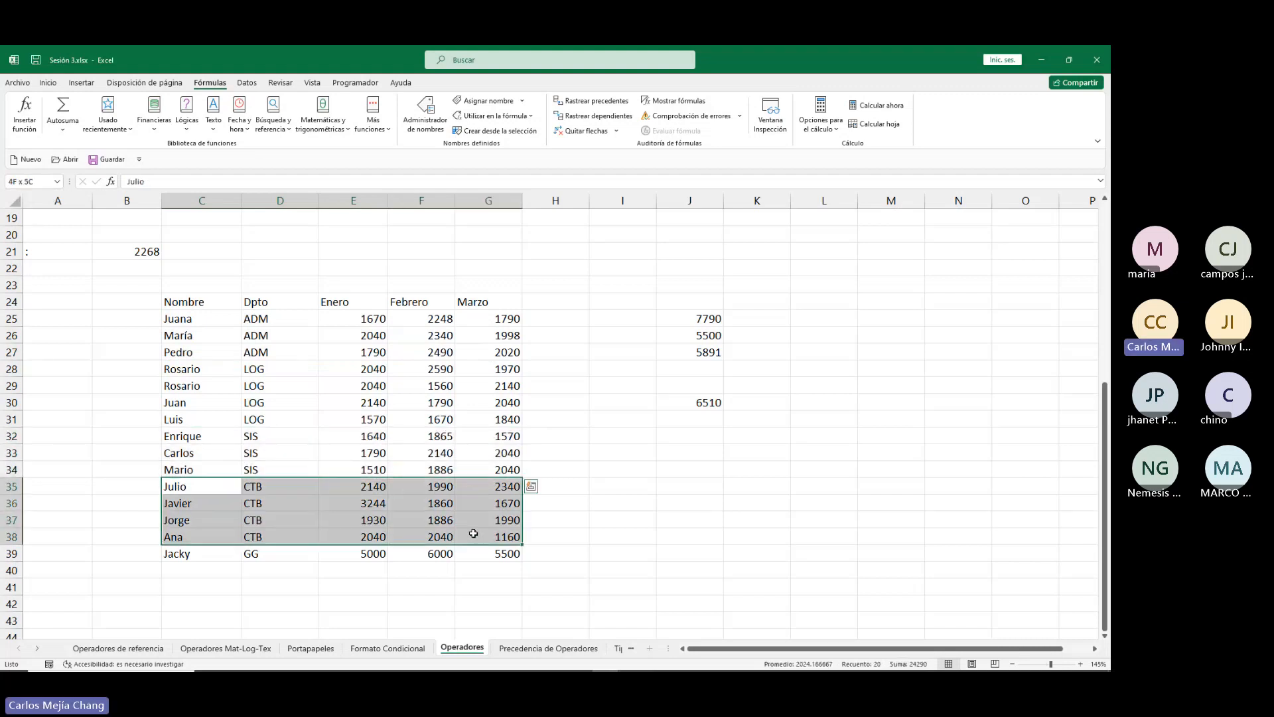
pyautogui.click(31, 182)
pyautogui.moveTo(172, 553); pyautogui.dragTo(512, 554)
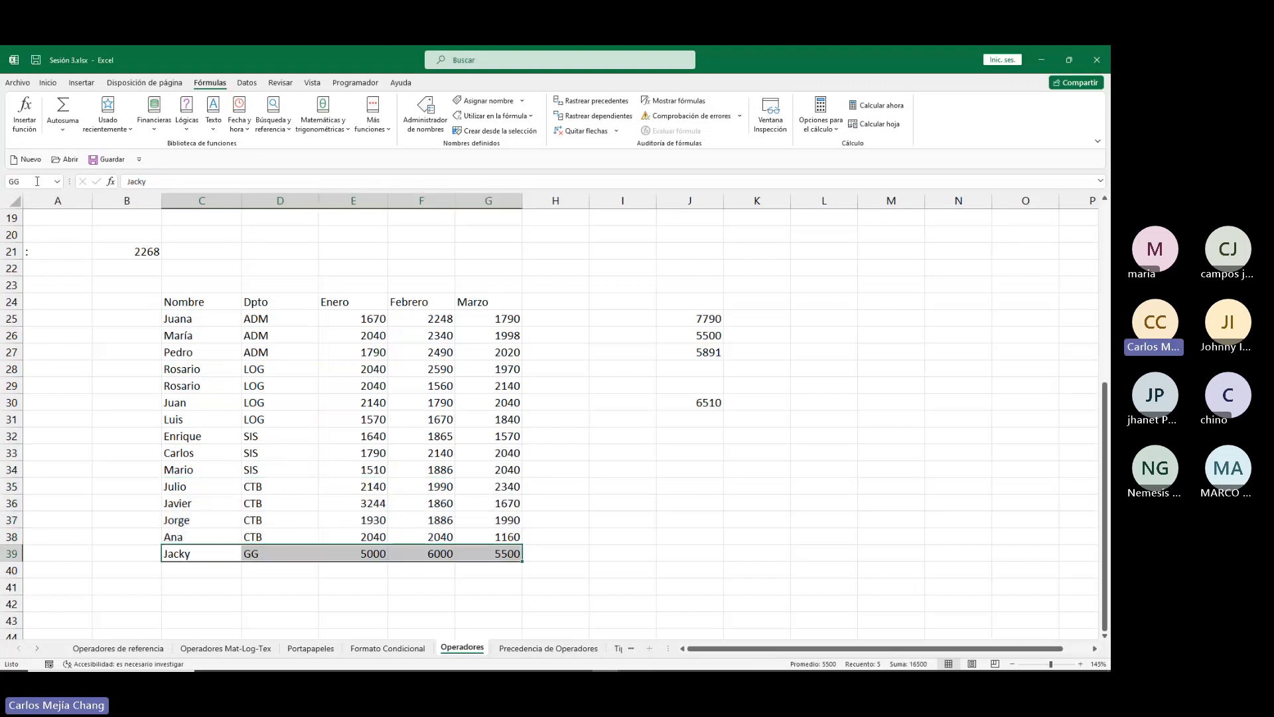
# Compare the J25 formula with the sum of the Enero values for the LOG rows in E28:E31.
pyautogui.click(714, 317)
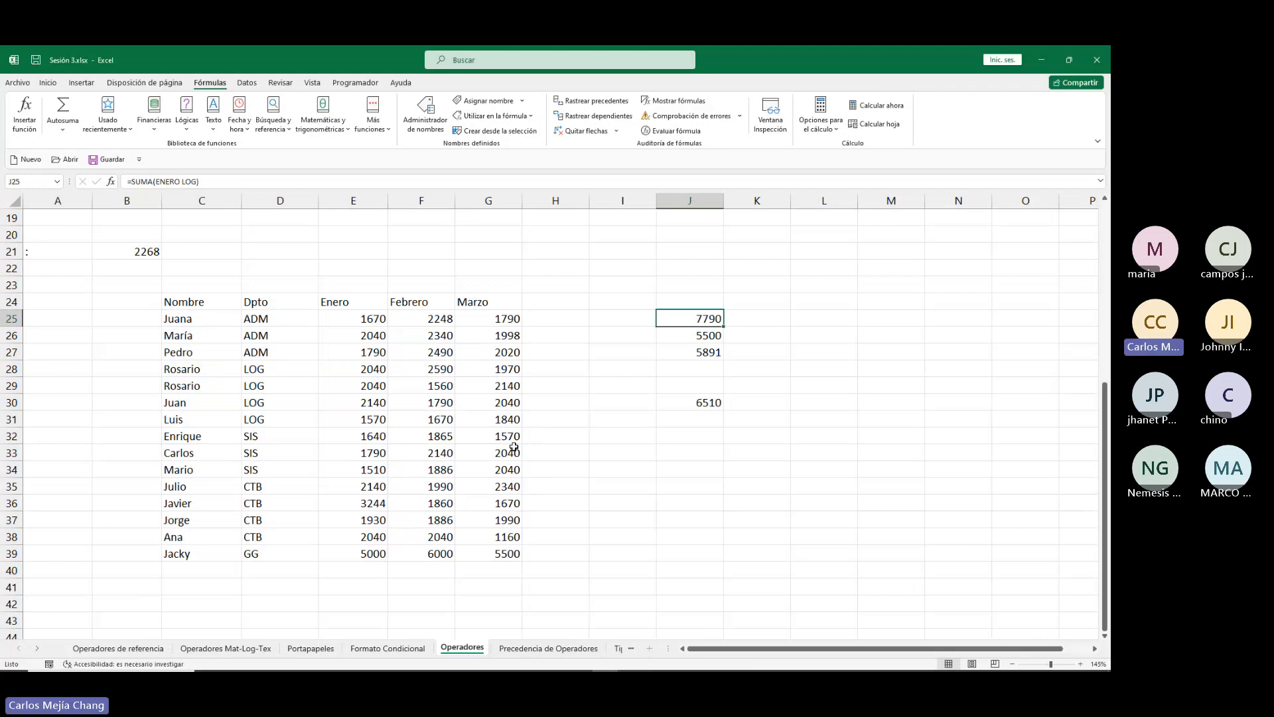
pyautogui.press('Down')
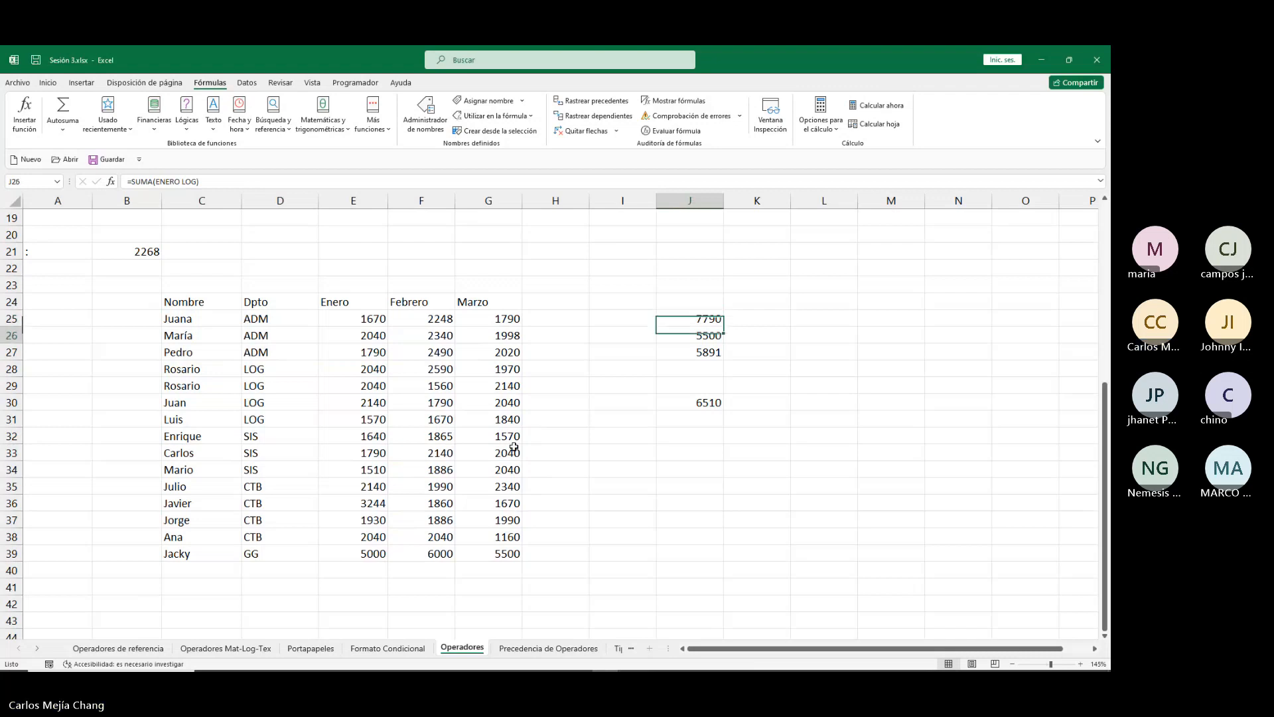
pyautogui.moveTo(348, 315); pyautogui.dragTo(354, 554)
pyautogui.moveTo(336, 386); pyautogui.dragTo(336, 419)
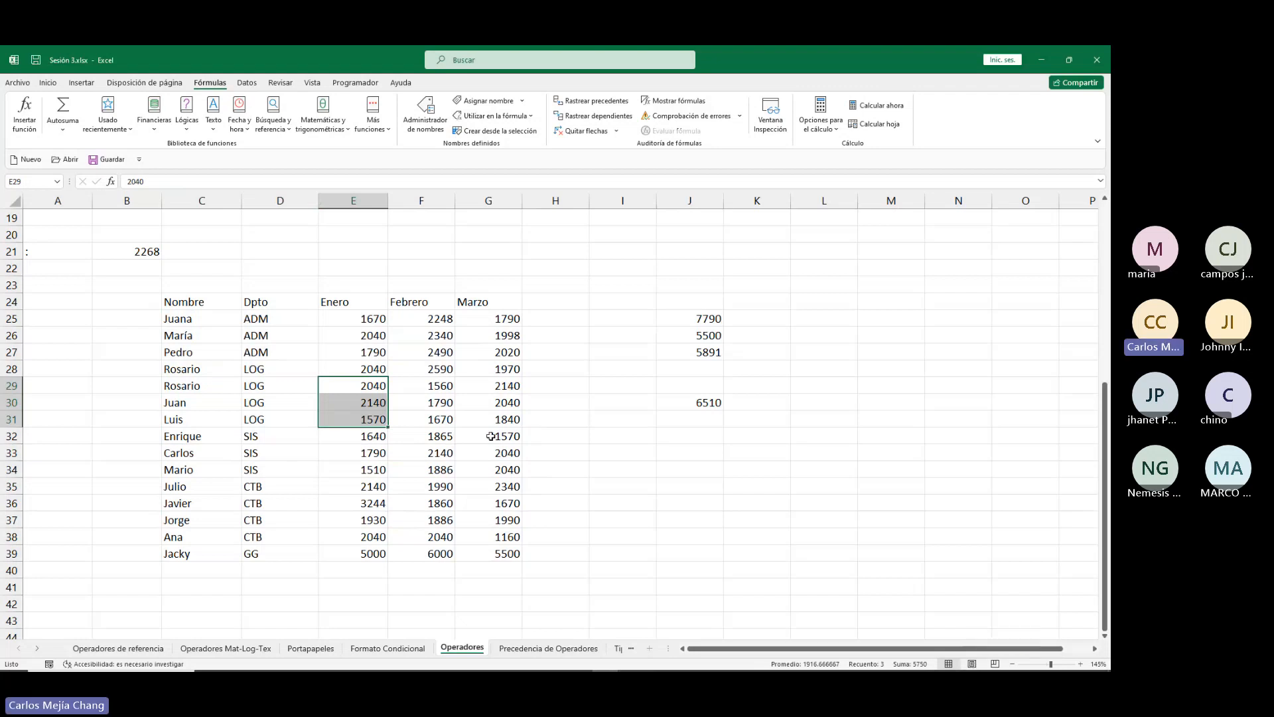
pyautogui.click(381, 370)
pyautogui.moveTo(381, 370); pyautogui.dragTo(372, 419)
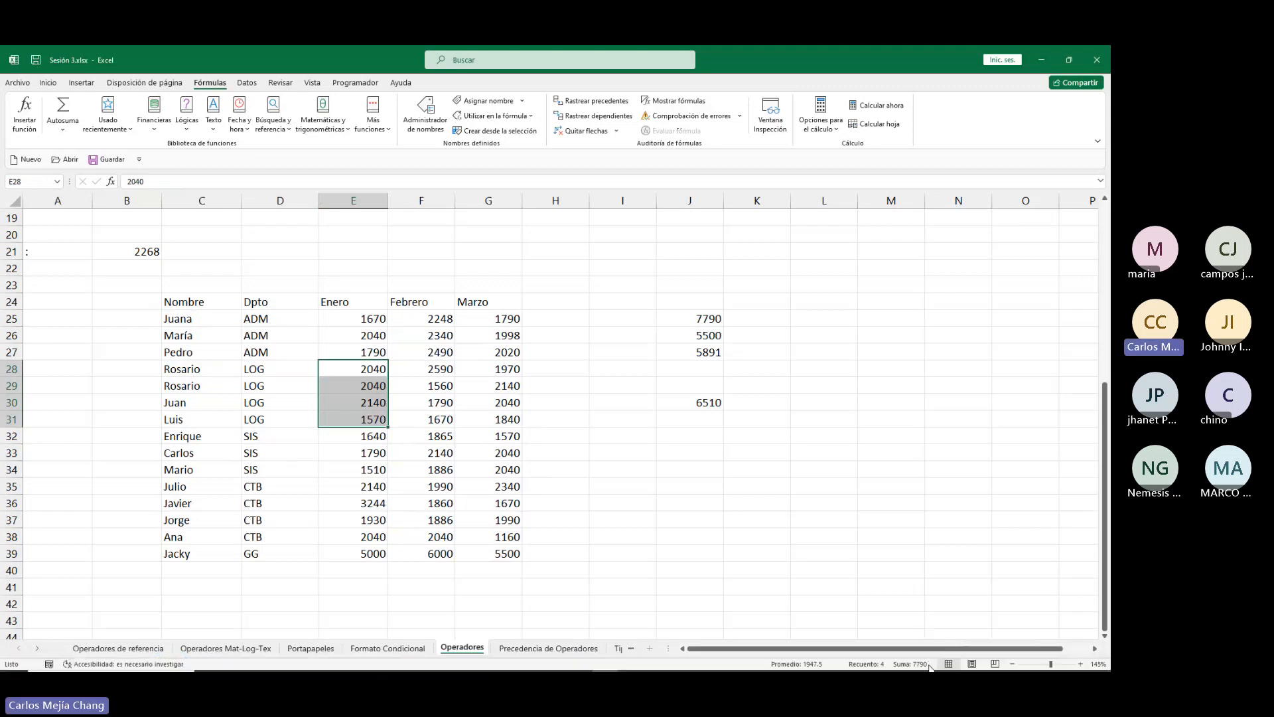
# Review the J25 formula and inspect the GG and MARZO ranges referenced by the sum formula in J26.
pyautogui.click(716, 320)
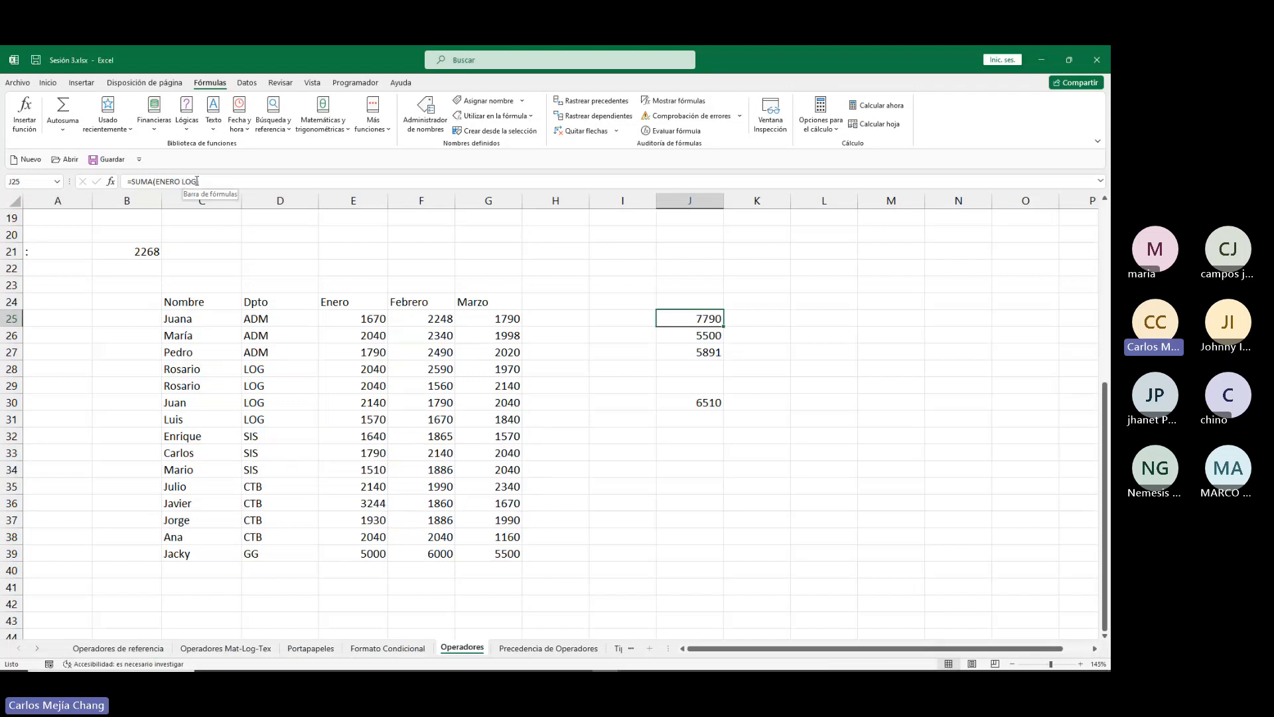
pyautogui.click(694, 339)
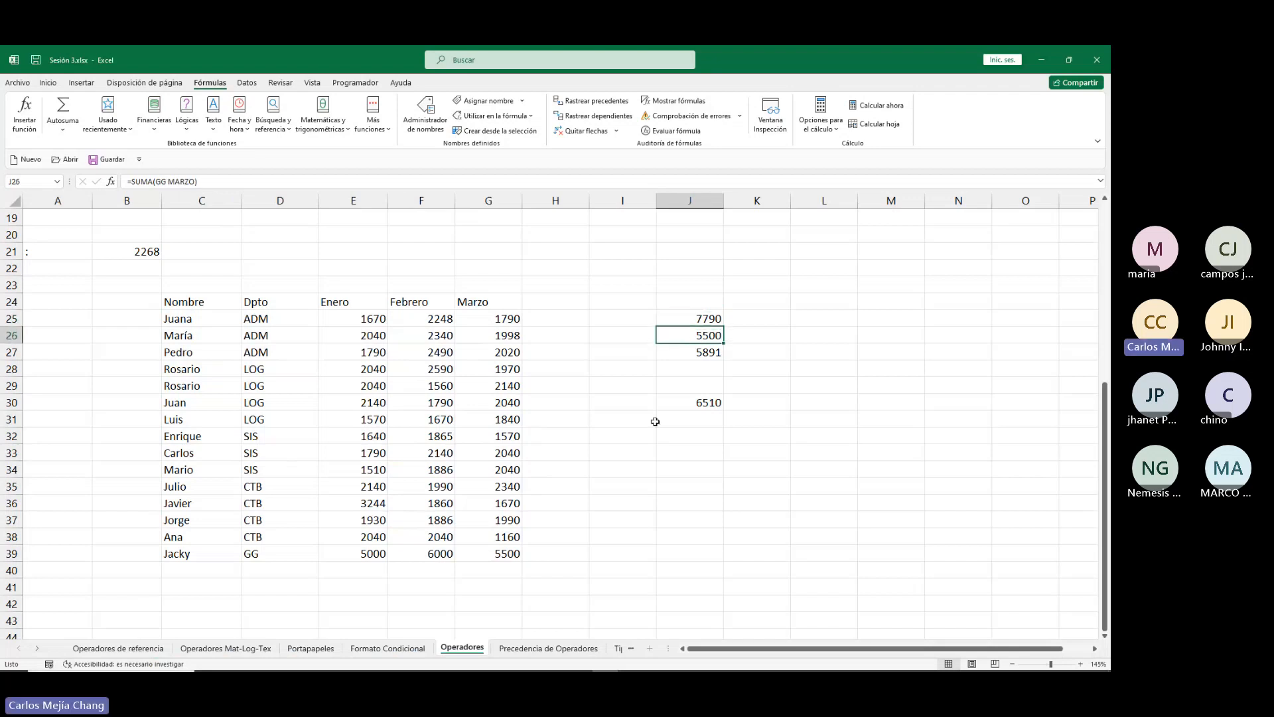
pyautogui.press('F2')
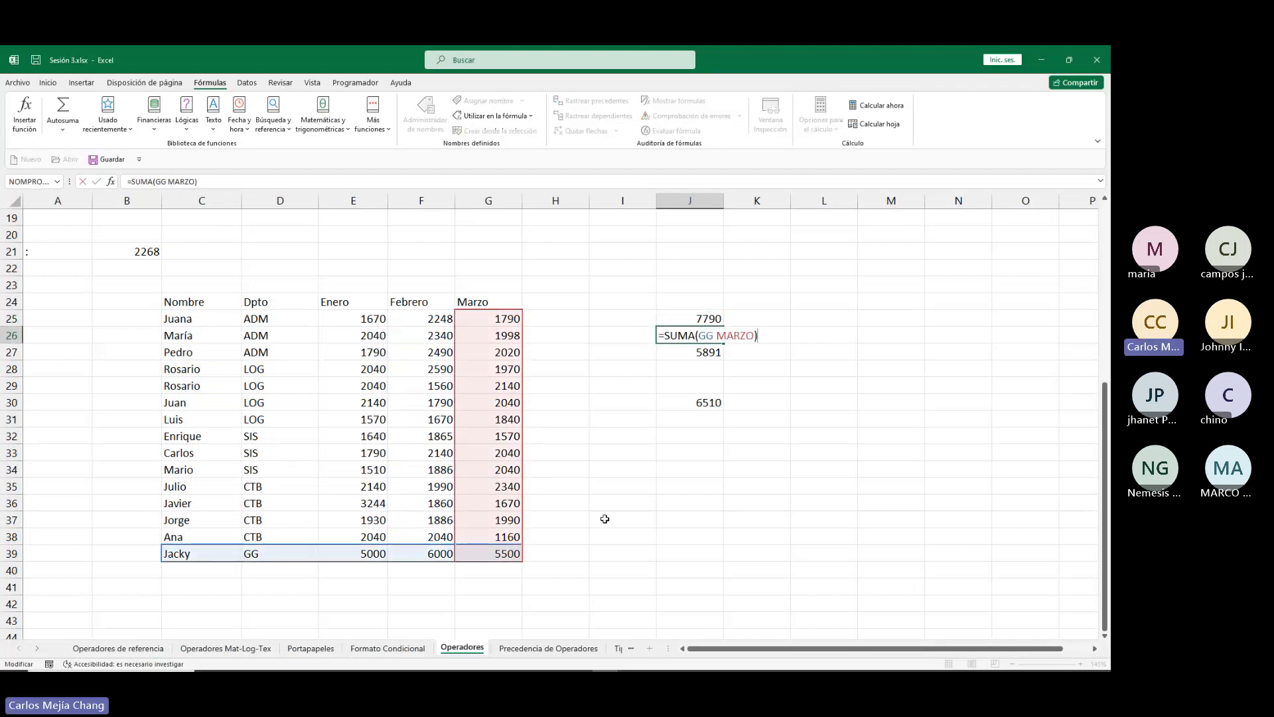
pyautogui.press('Escape')
# Examine where the ENERO and LOG ranges intersect for J25, and recheck the ranges used in J26.
pyautogui.click(705, 318)
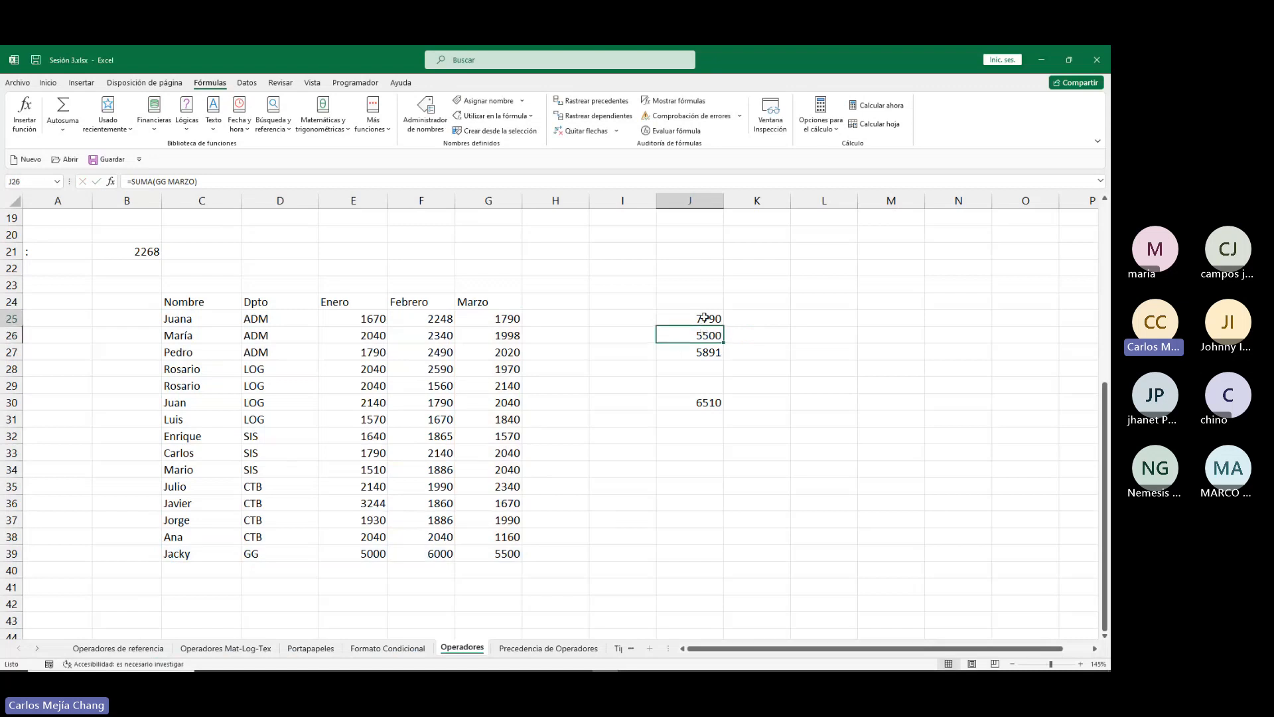
pyautogui.press('F2')
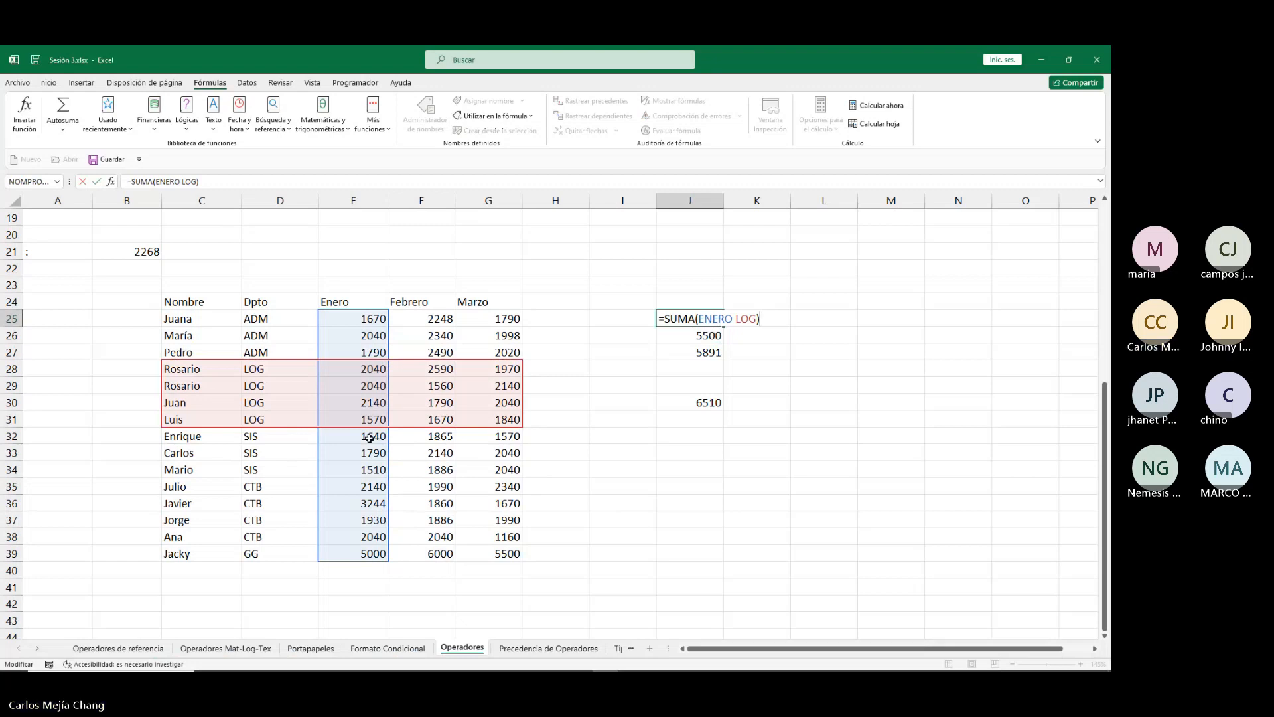
pyautogui.press('Return')
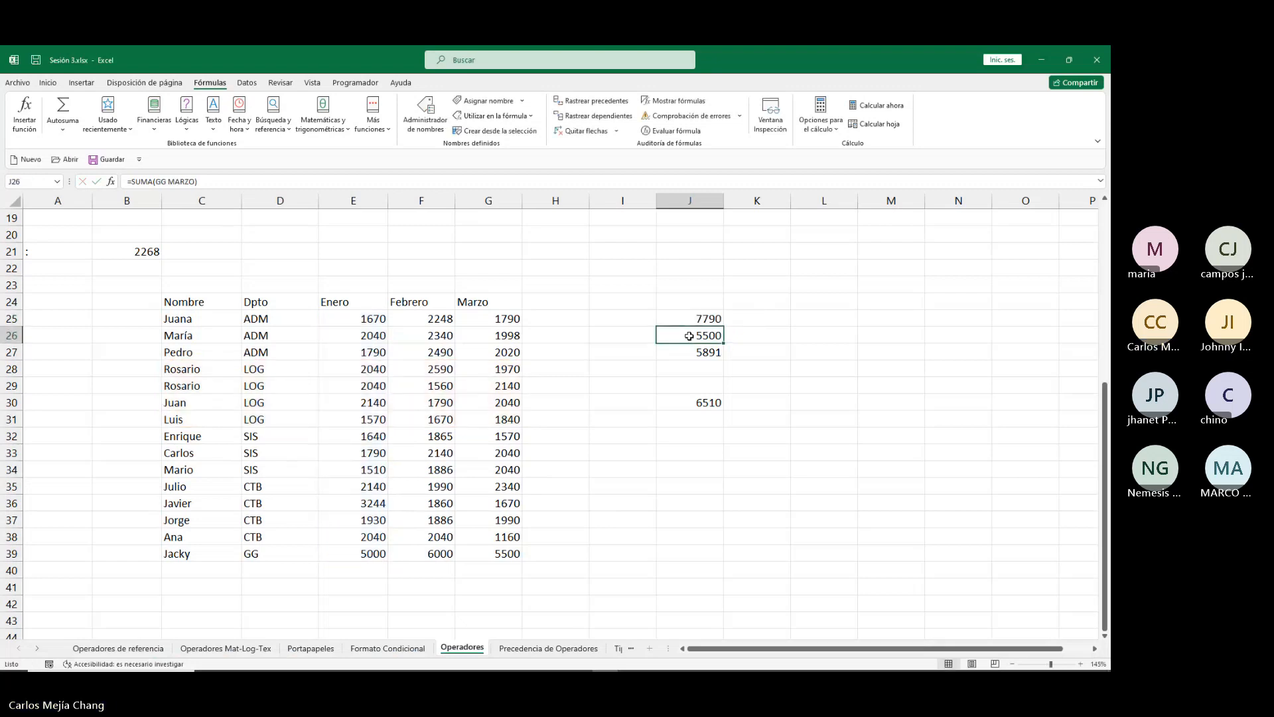
pyautogui.doubleClick(690, 336)
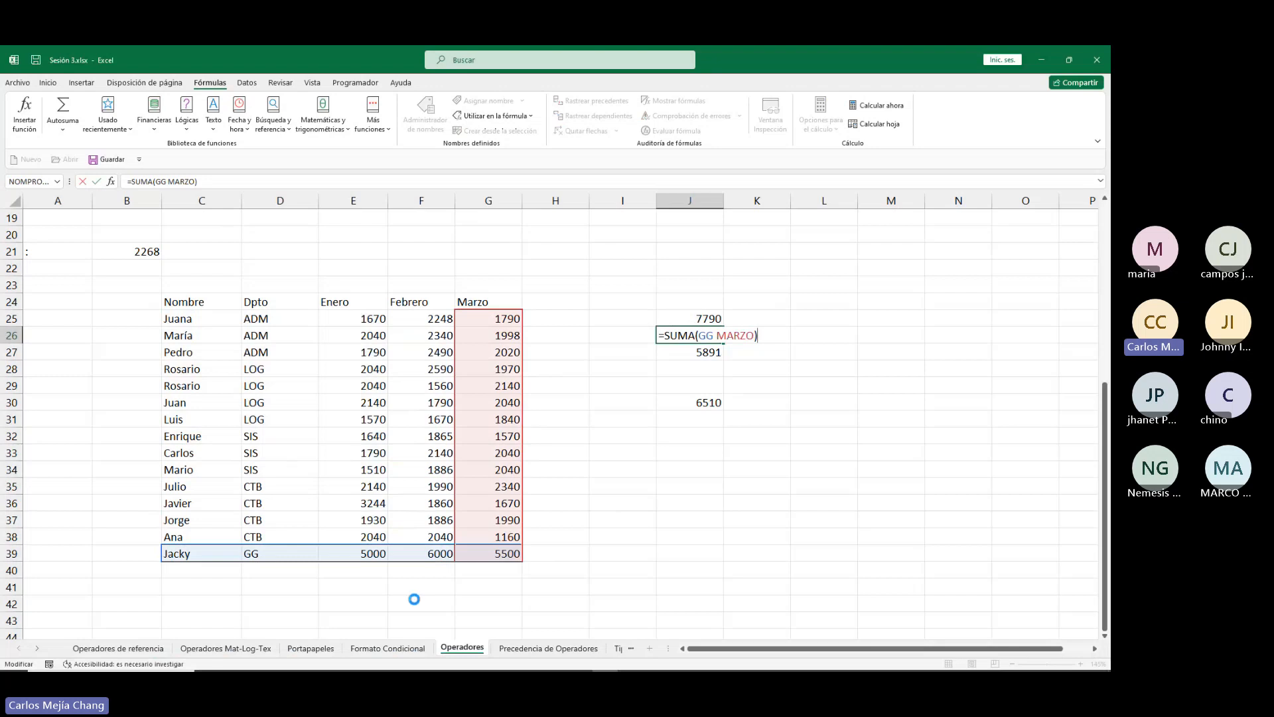
# Inspect the SIS and FEBRERO ranges intersected by the sum formula in J27.
pyautogui.press('Return')
pyautogui.press('Up')
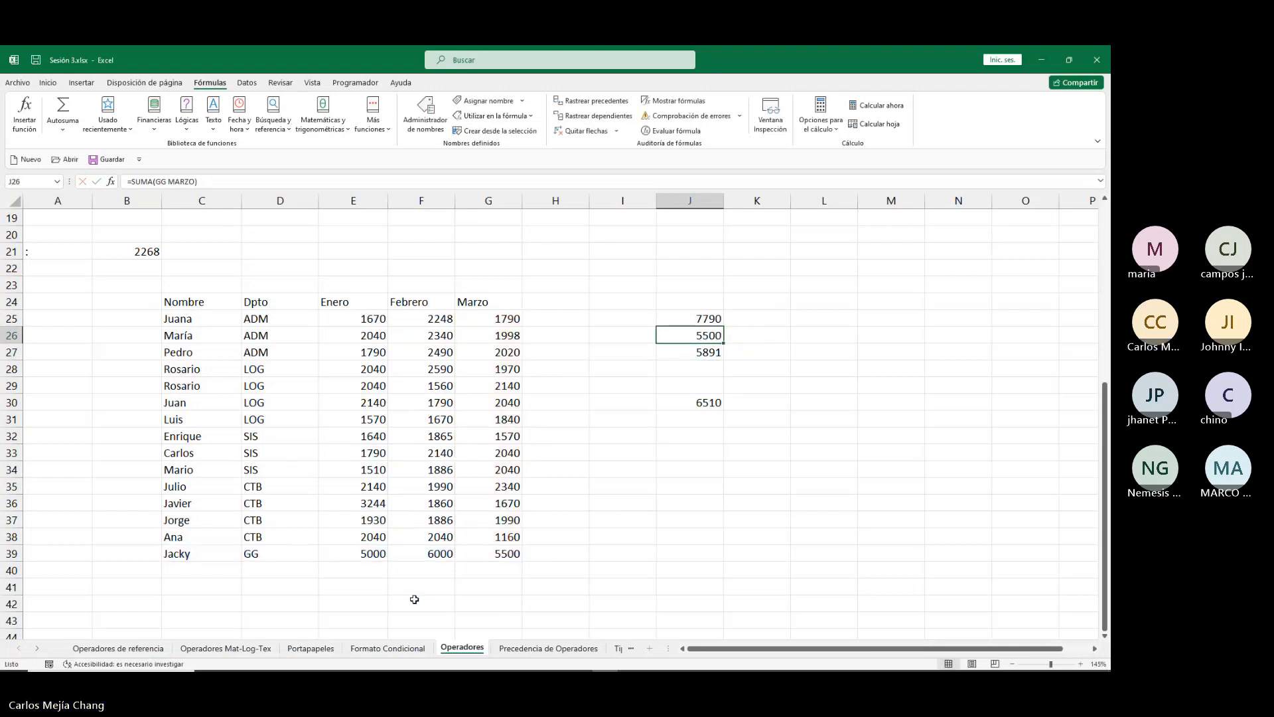
pyautogui.press('Down')
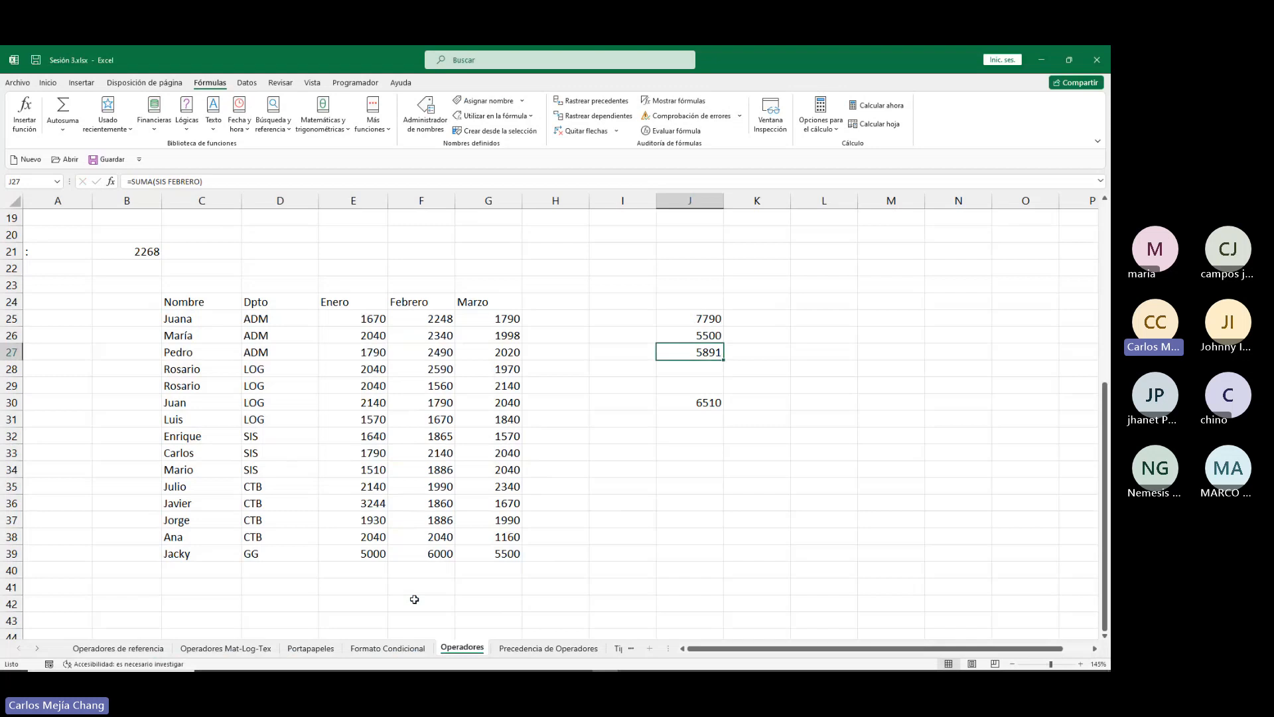
pyautogui.press('F2')
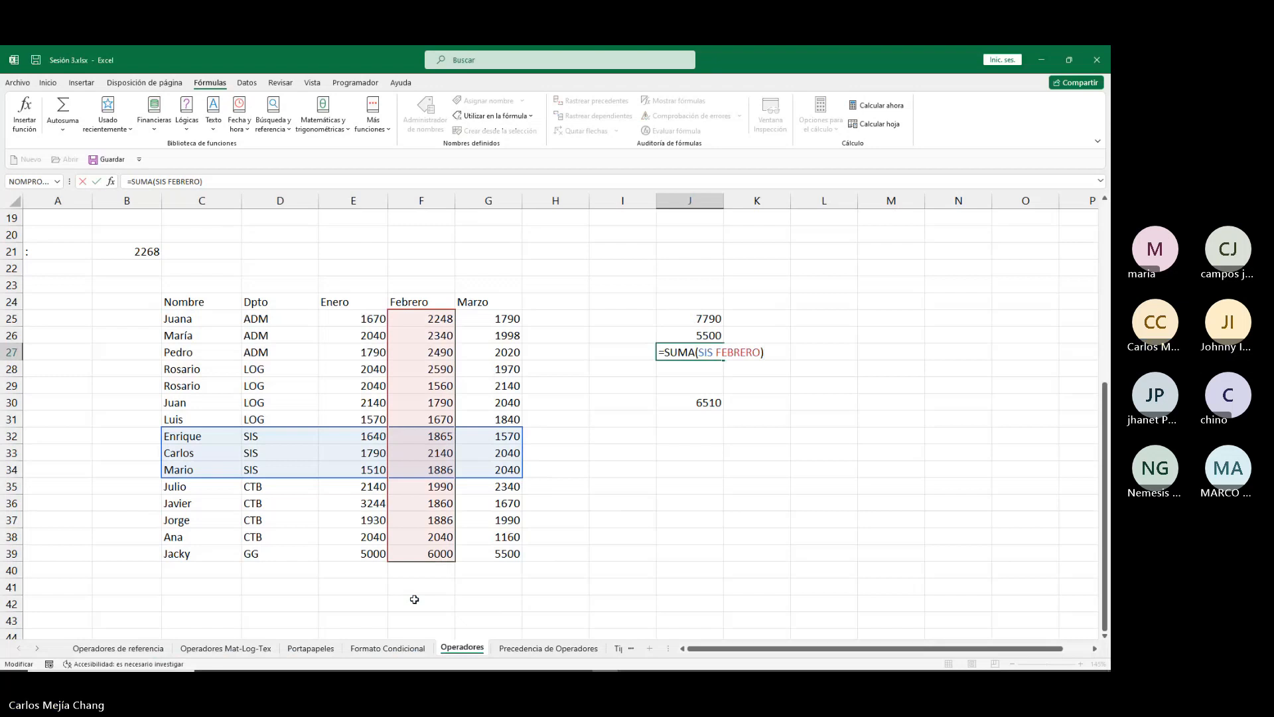
pyautogui.press('Return')
# Inspect the E28:E34 and C31:G36 ranges intersected by the J30 sum formula, and review the workbook's defined names.
pyautogui.press('Down')
pyautogui.press('Down')
pyautogui.press('Down')
pyautogui.press('Up')
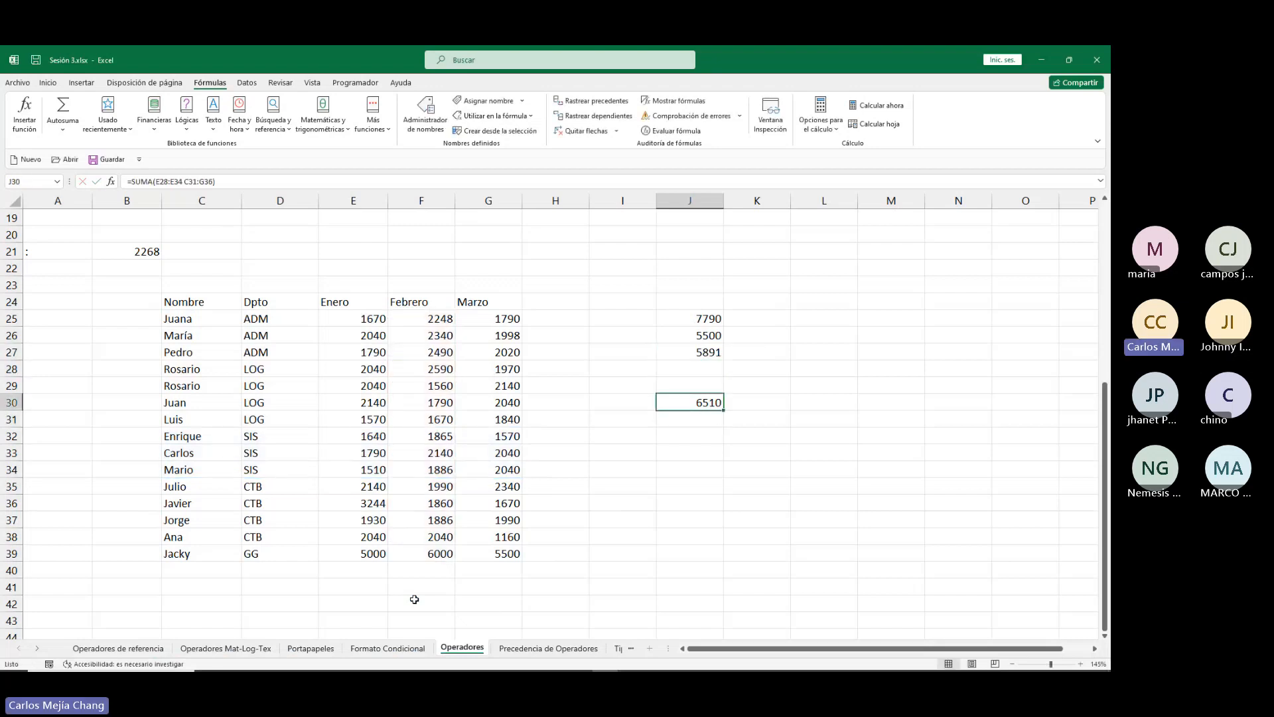
pyautogui.press('F2')
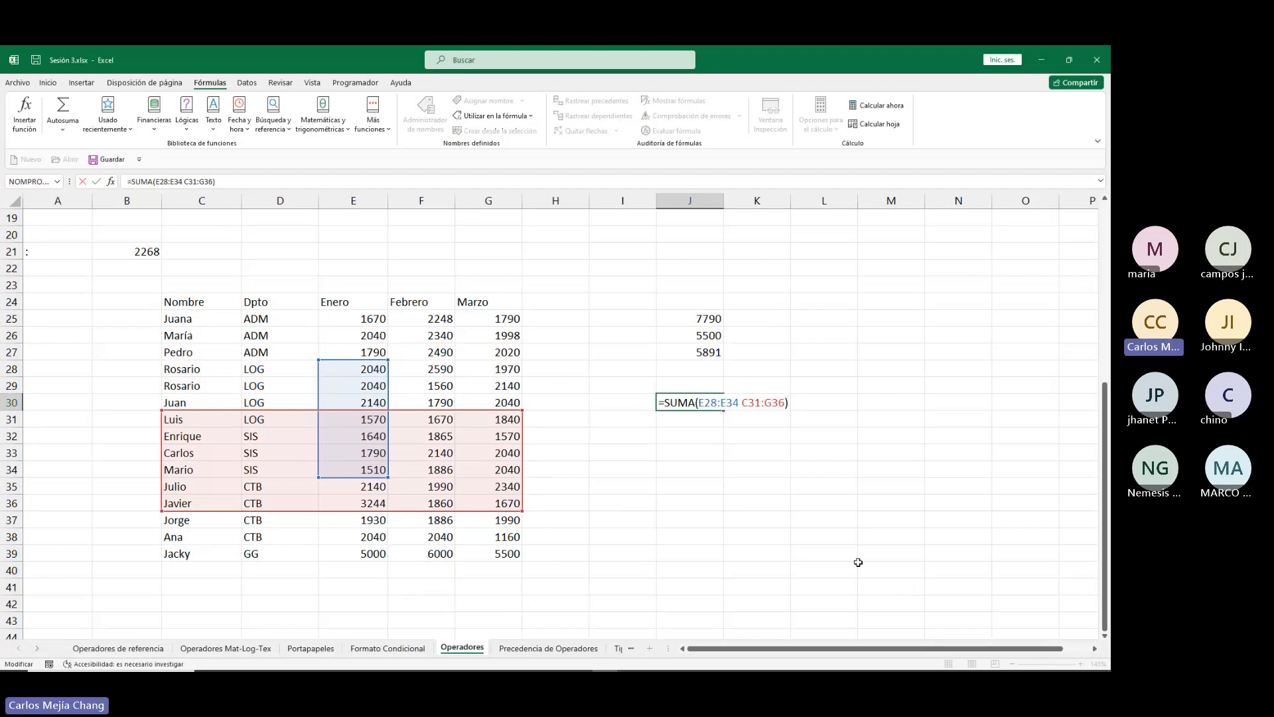
pyautogui.press('Return')
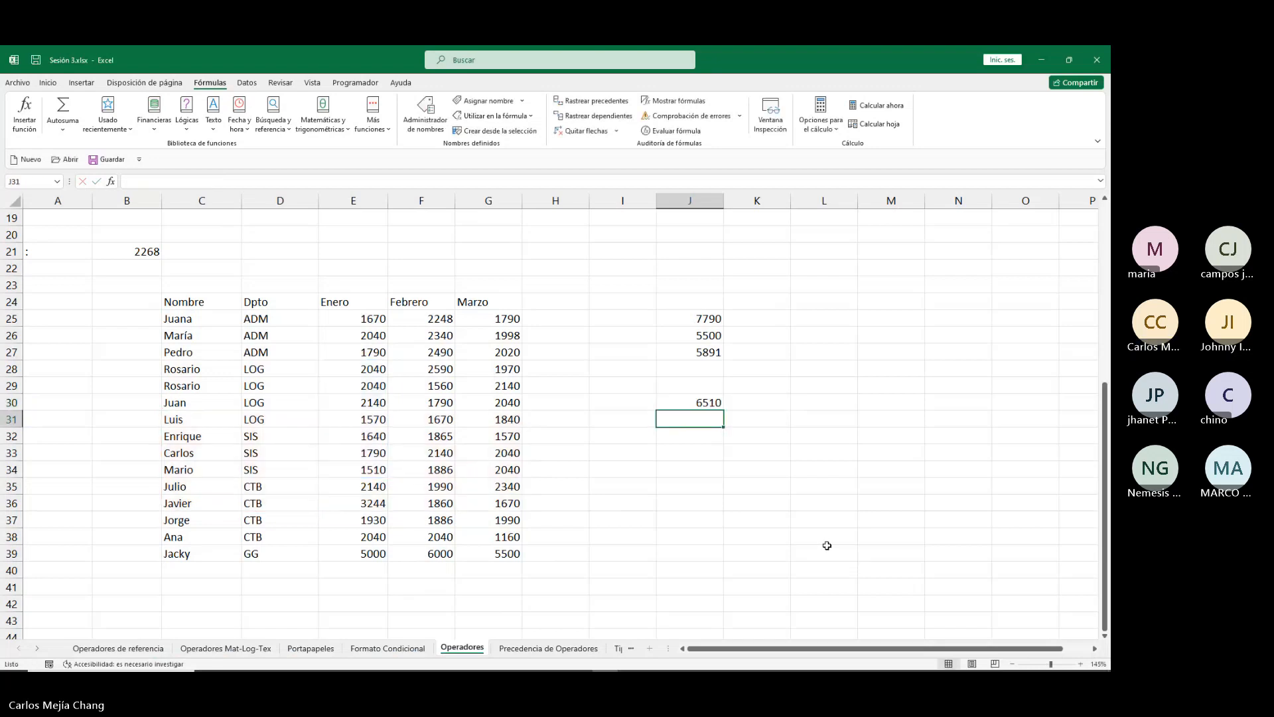
pyautogui.click(426, 112)
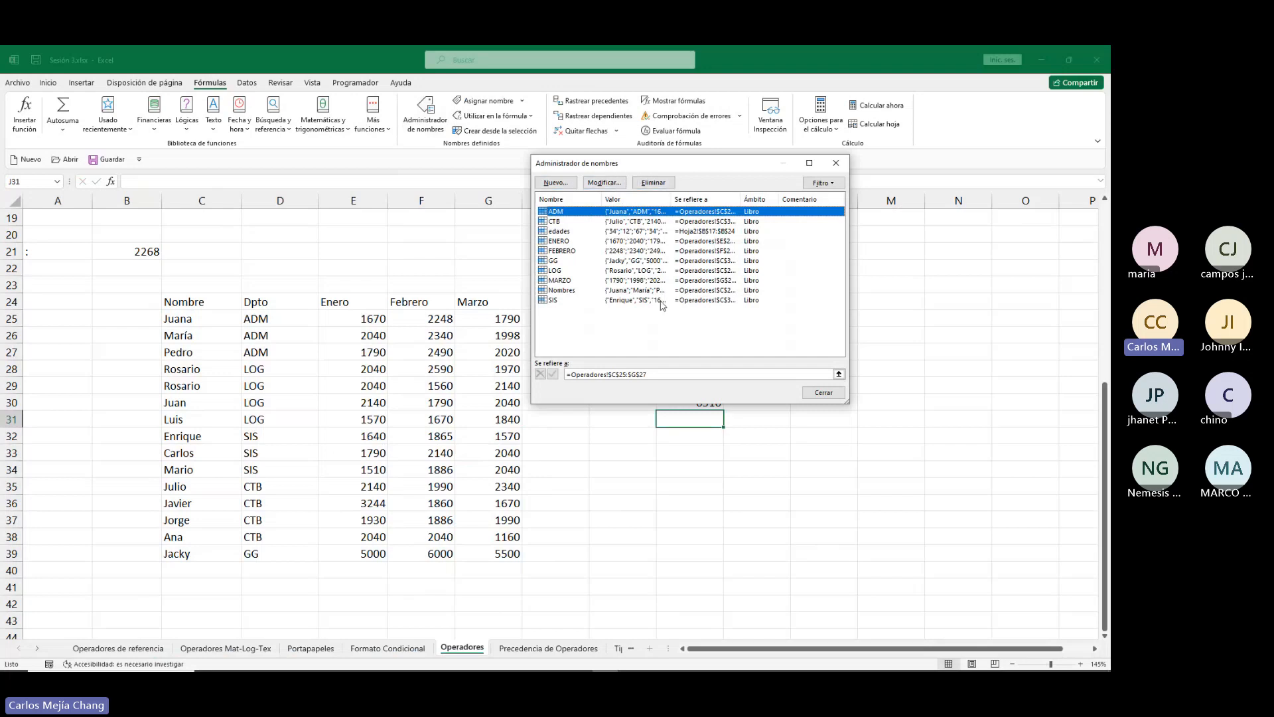
pyautogui.click(843, 395)
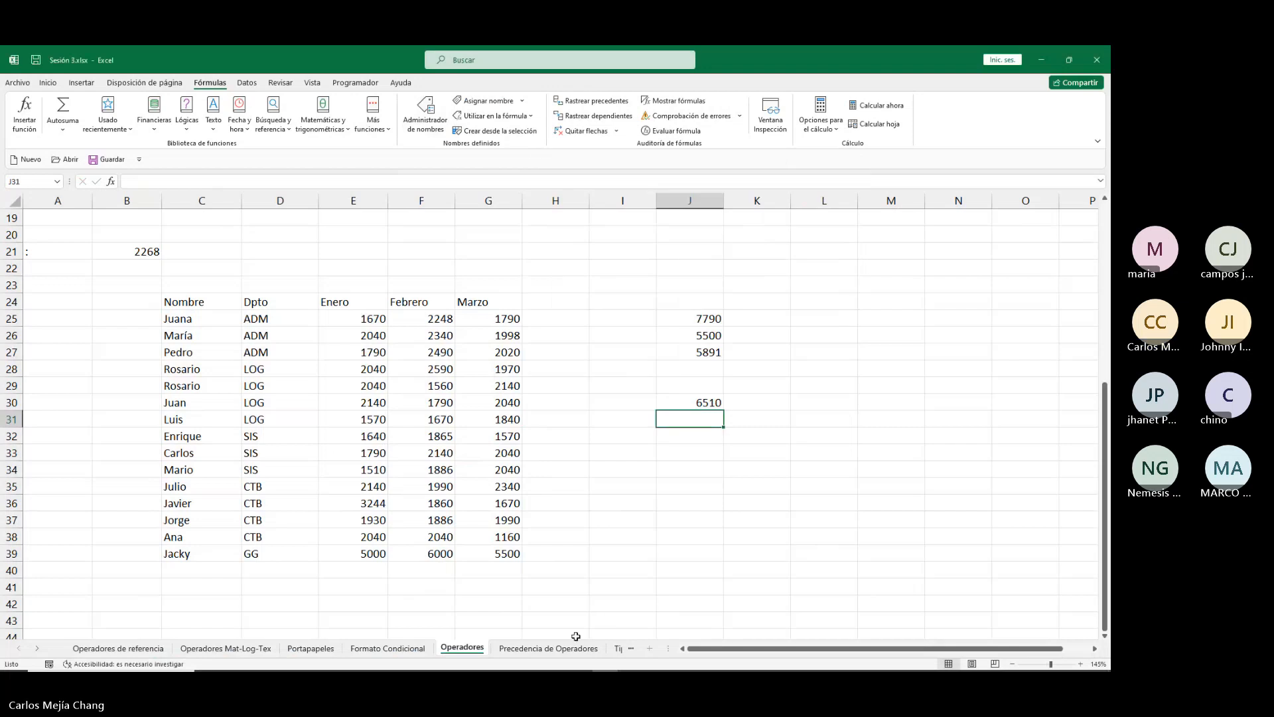
# Open the Precedencia de Operadores sheet and review the four operator precedence rules in A10:A13.
pyautogui.click(548, 647)
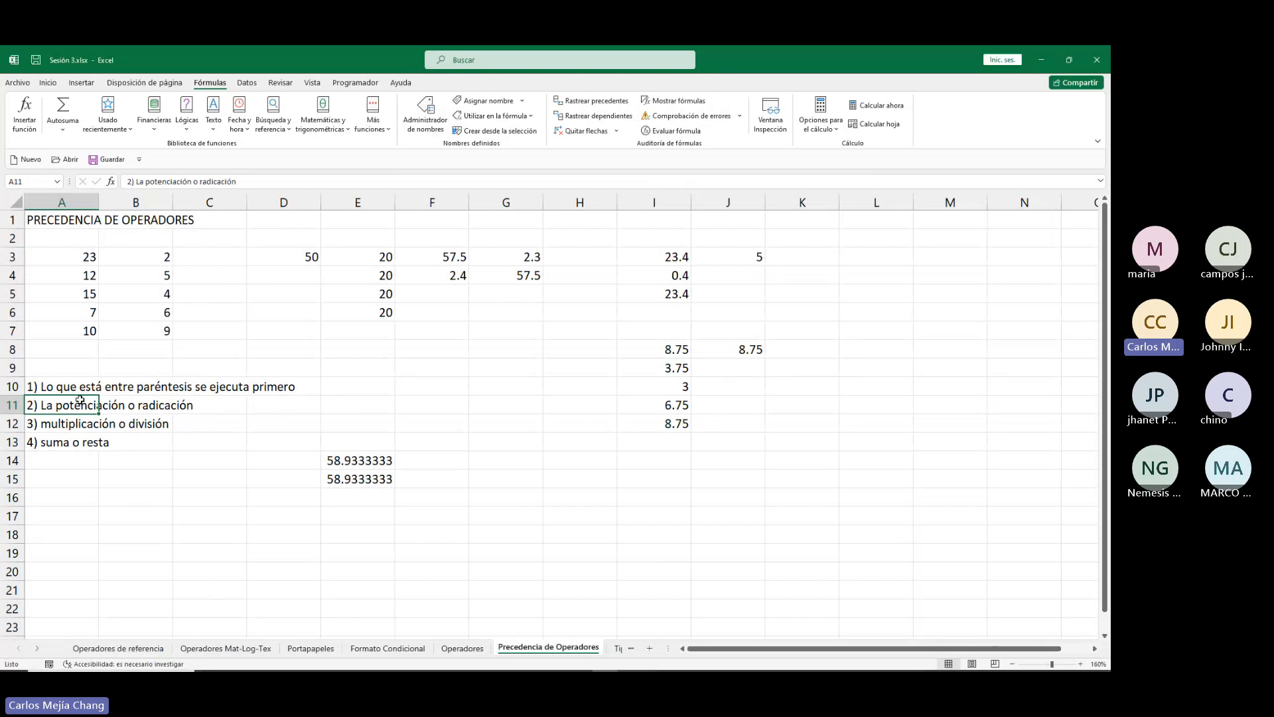
pyautogui.press('Up')
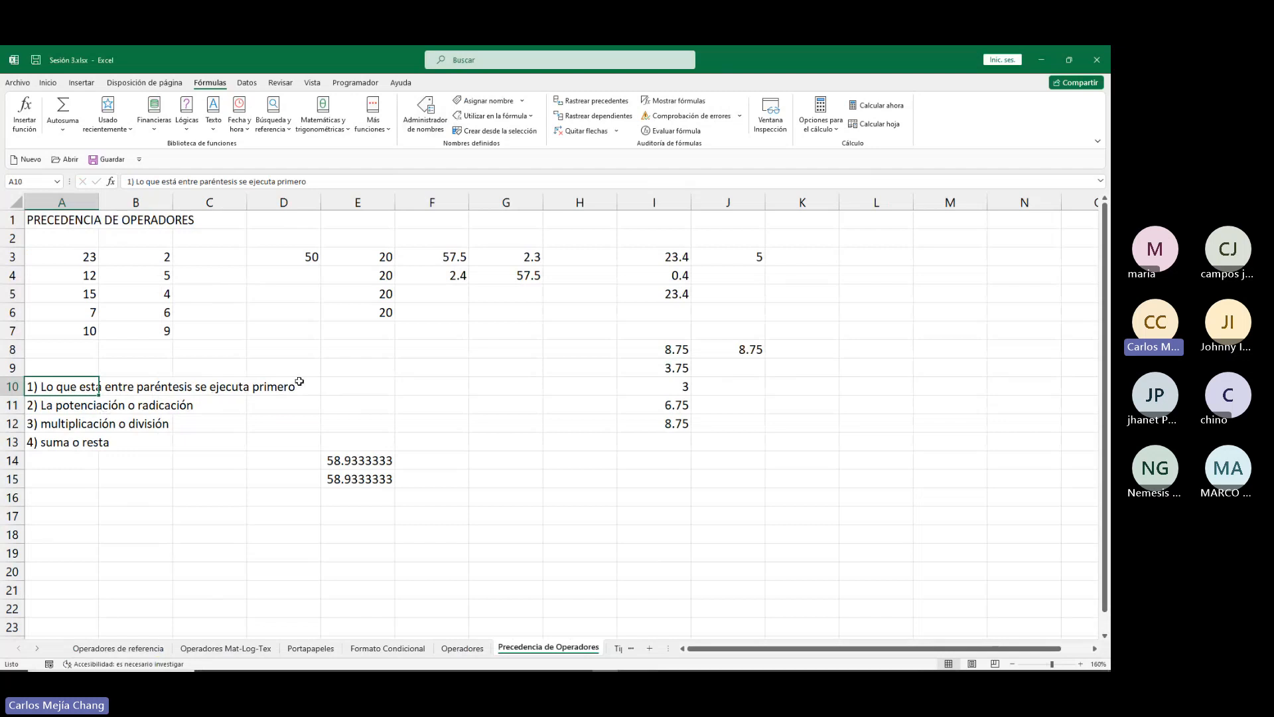
pyautogui.press('Down')
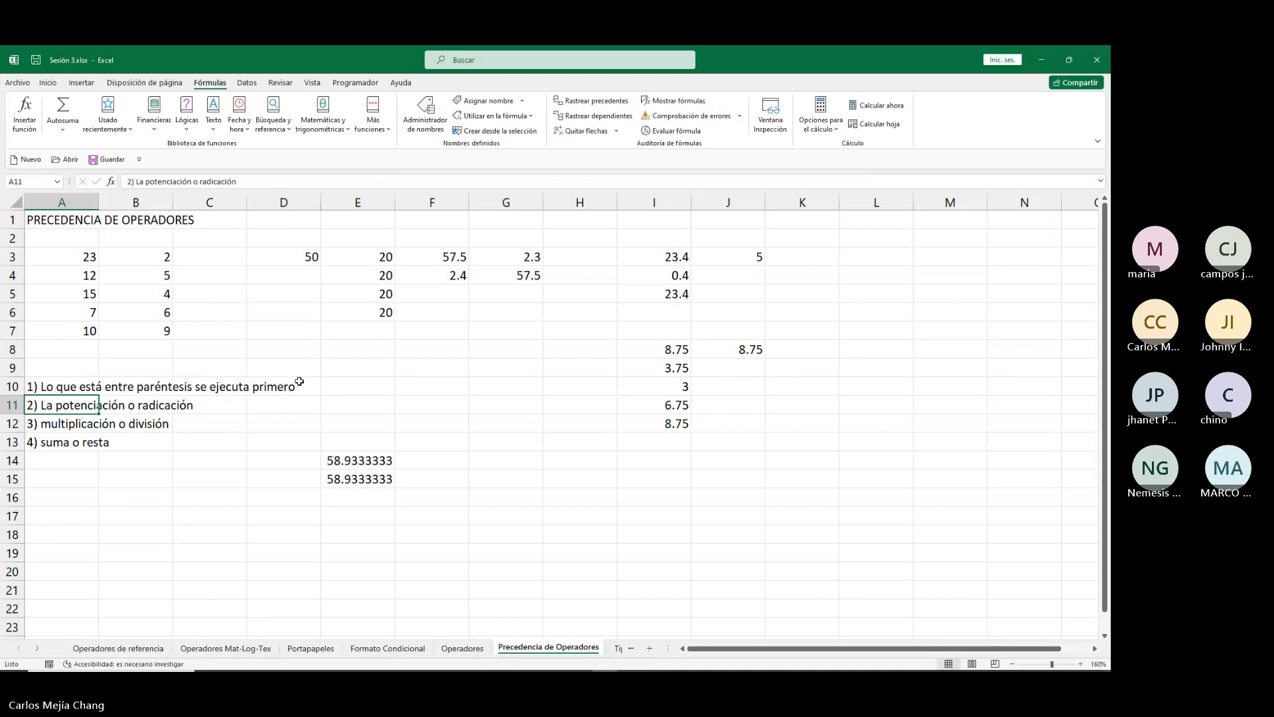
pyautogui.press('Down')
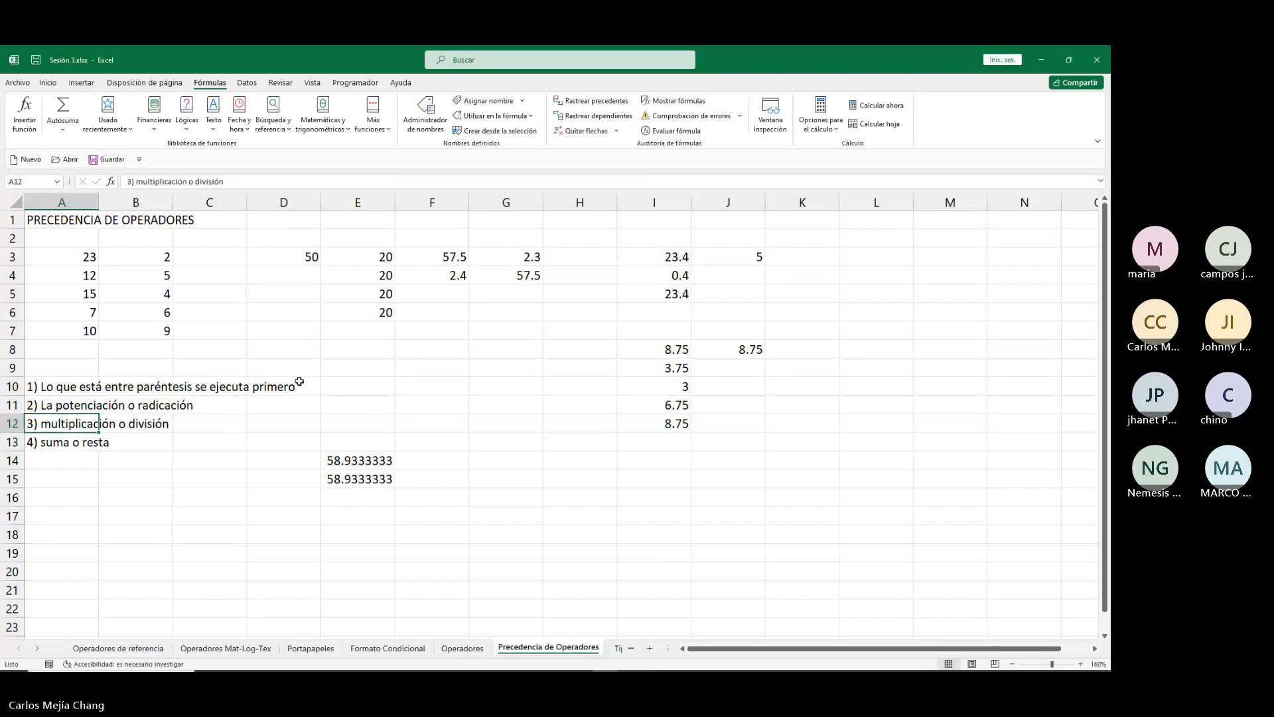
pyautogui.press('Down')
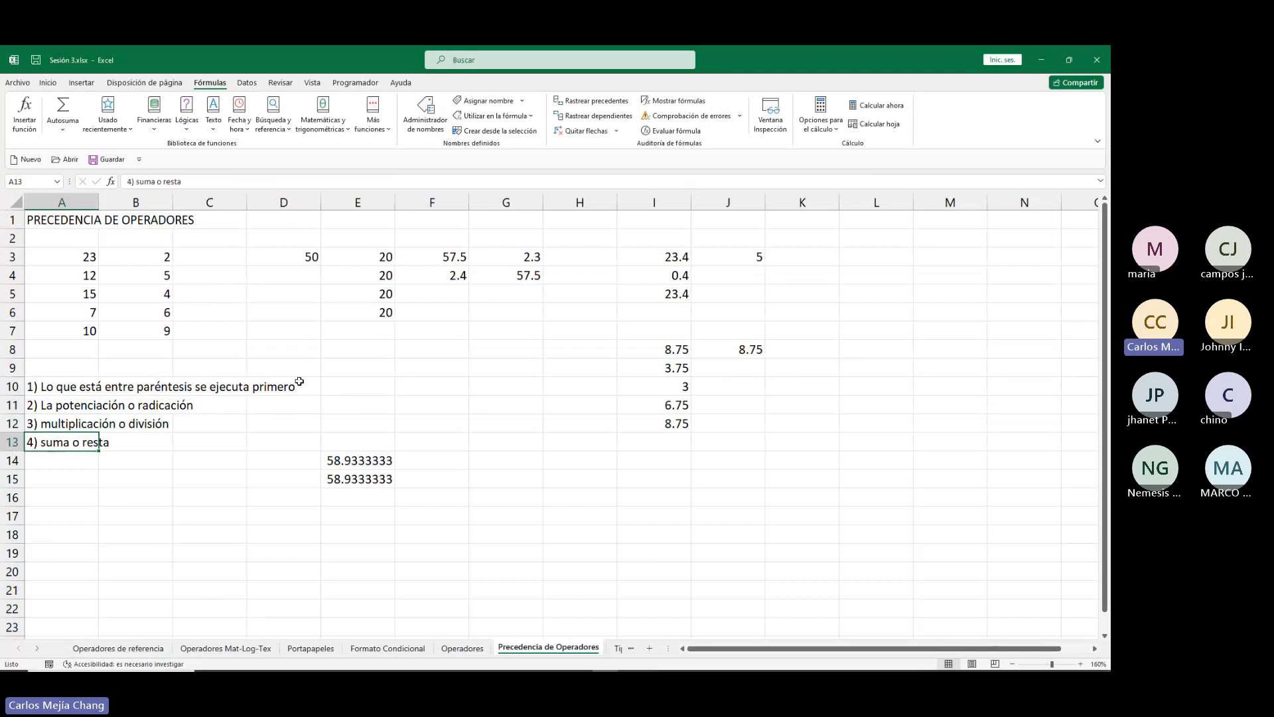
pyautogui.press('Up')
pyautogui.press('Up')
pyautogui.press('Up')
pyautogui.press('Down')
pyautogui.press('Down')
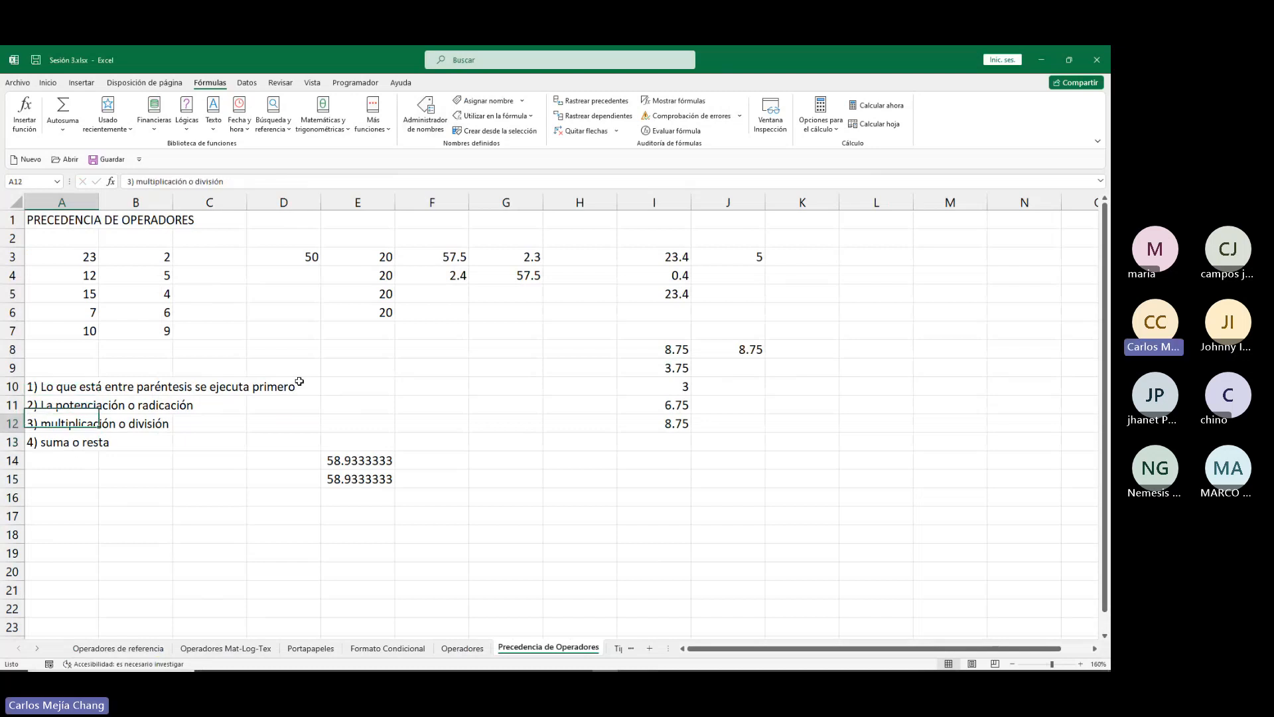
# Enter the example expression 12+23^2*3-86 as text in cell A18.
pyautogui.press('Down')
pyautogui.press('Down')
pyautogui.press('Down')
pyautogui.press('Down')
pyautogui.press('Down')
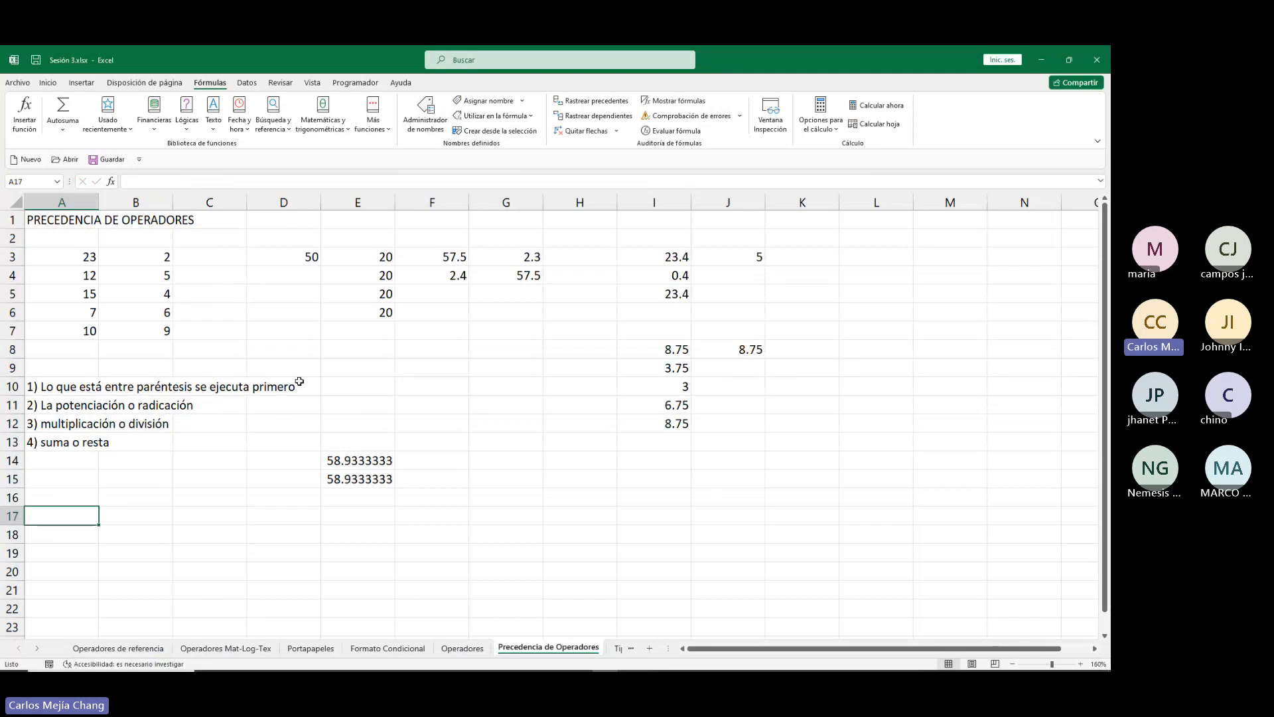
pyautogui.press('Down')
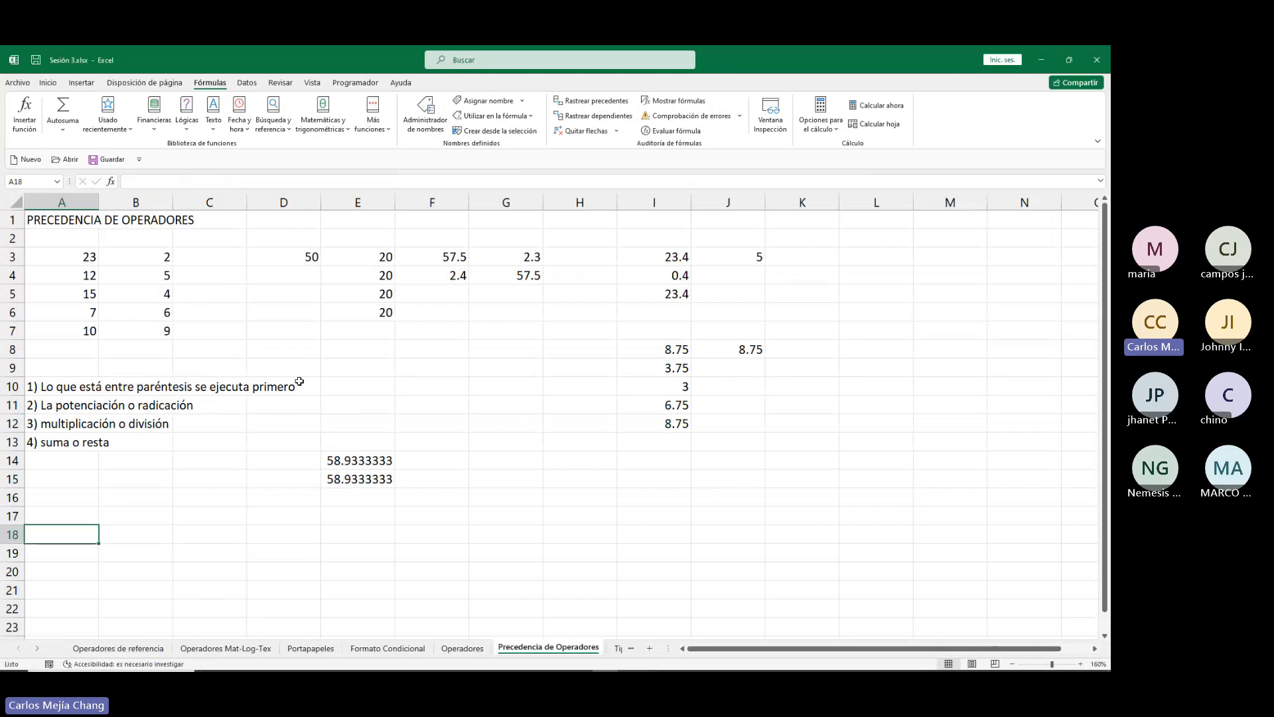
pyautogui.write("'")
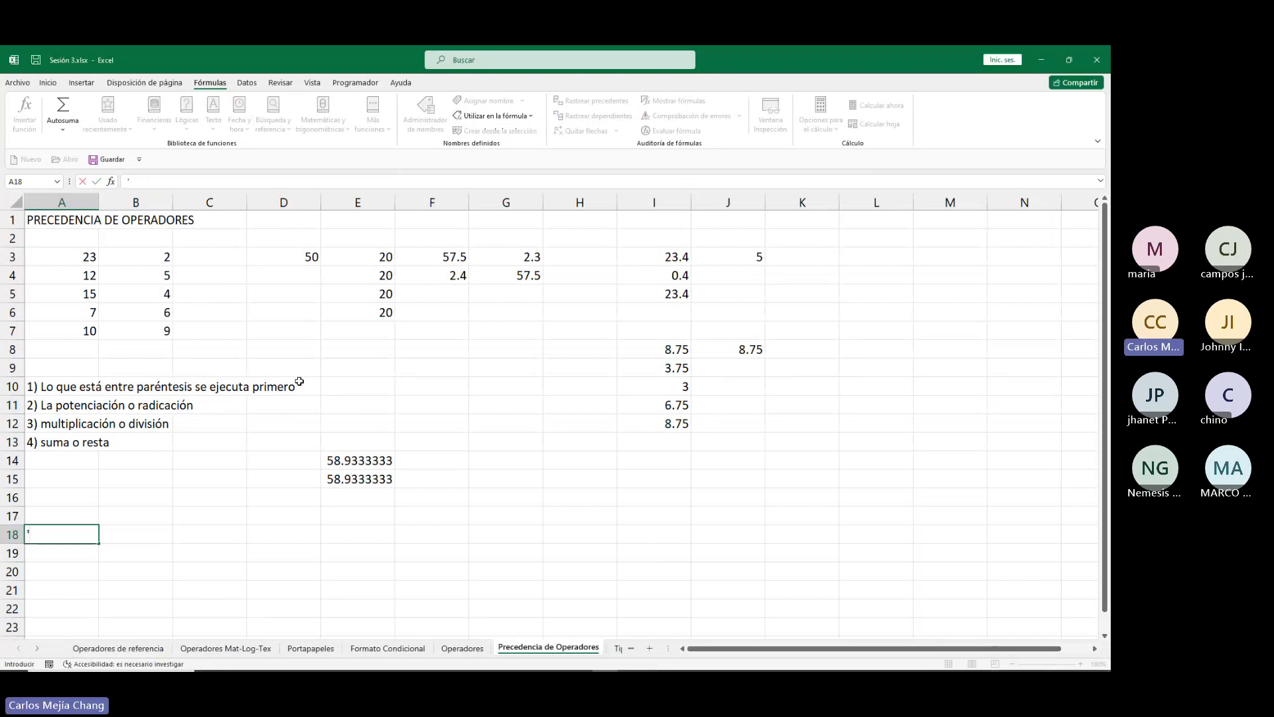
pyautogui.write('12')
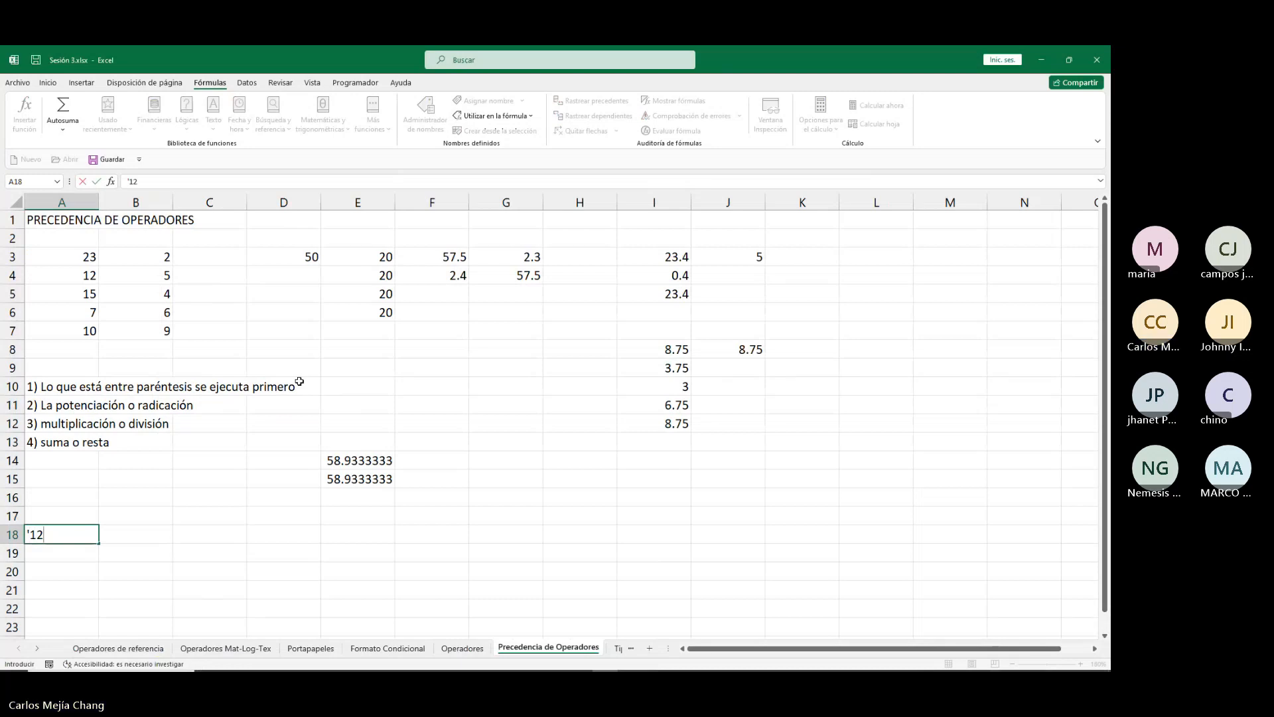
pyautogui.write('+')
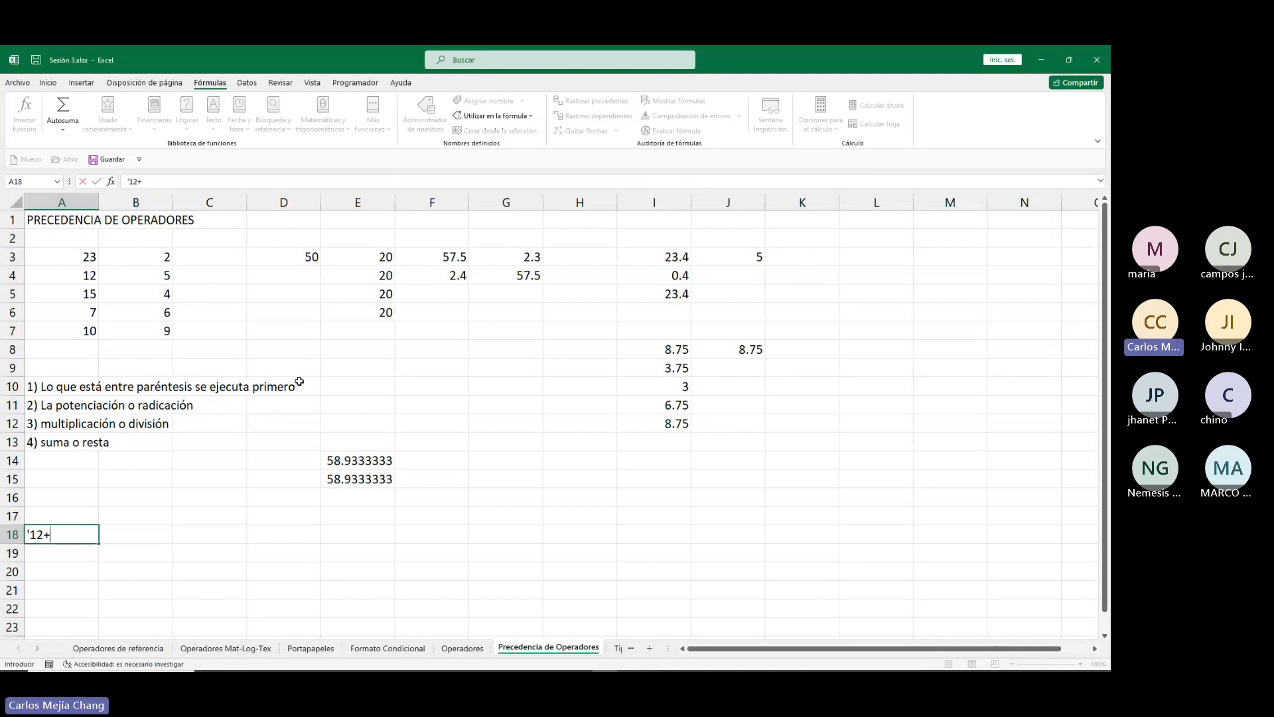
pyautogui.write('23')
pyautogui.write('(')
pyautogui.press('BackSpace')
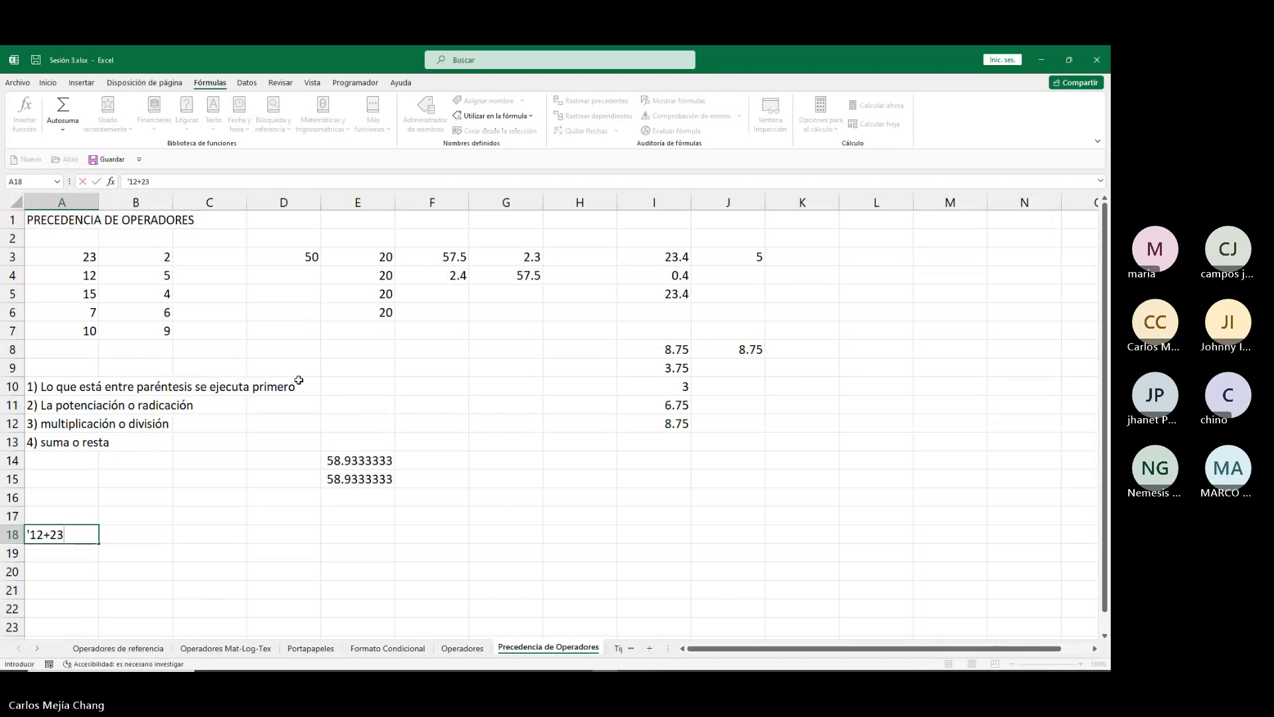
pyautogui.write('(')
pyautogui.write('^')
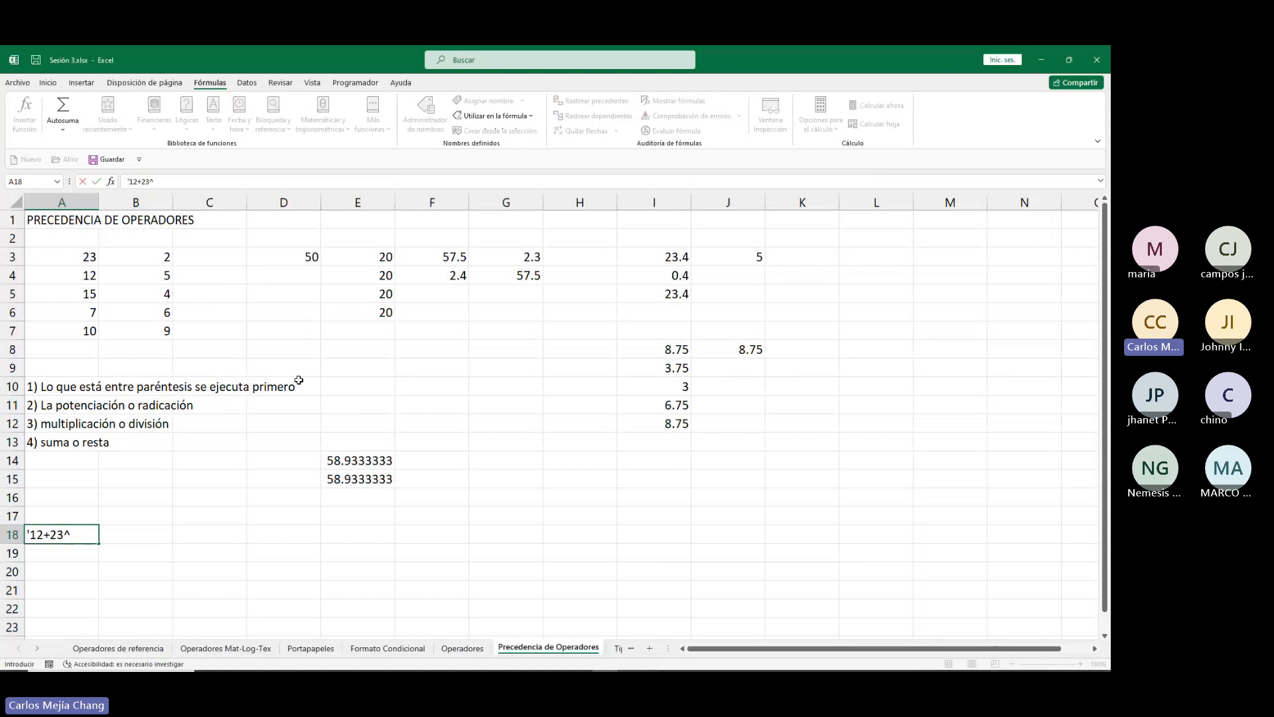
pyautogui.write('2*3-86')
pyautogui.press('Return')
pyautogui.press('Down')
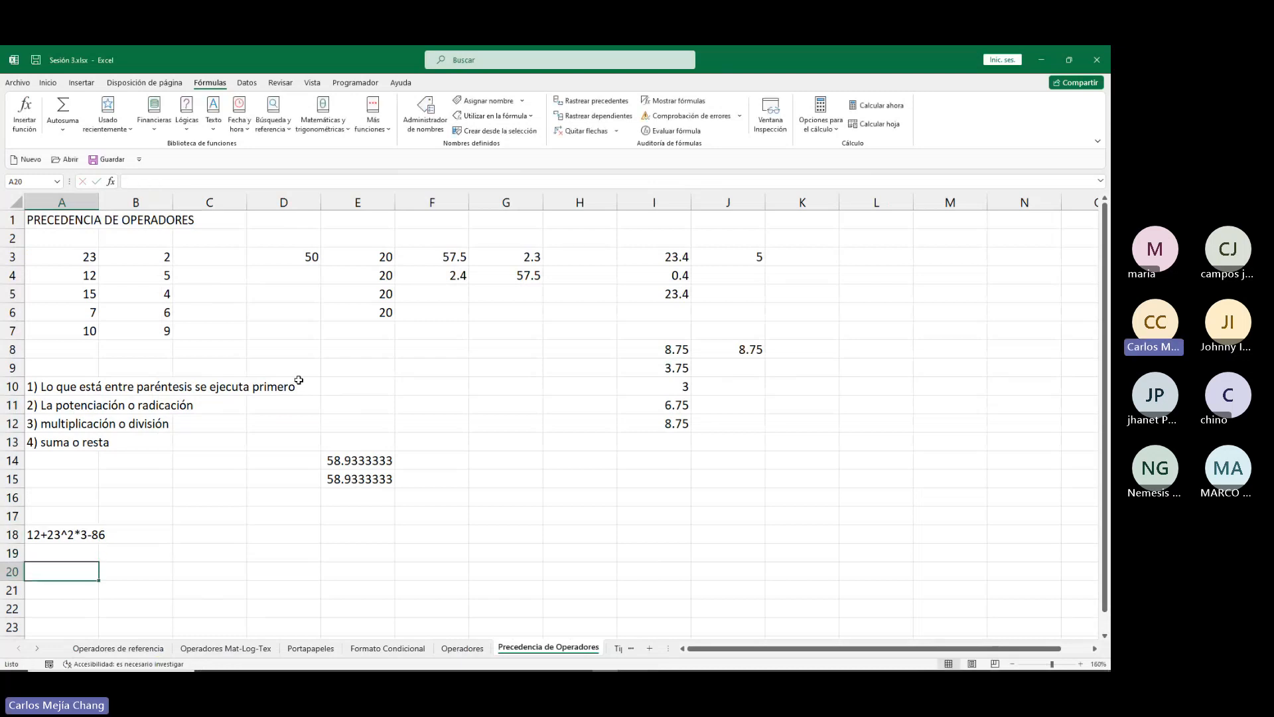
# Compare the A18 expression with the precedence rules in A10:A13 to work out which operation goes first.
pyautogui.press('Up')
pyautogui.press('Up')
pyautogui.press('Down')
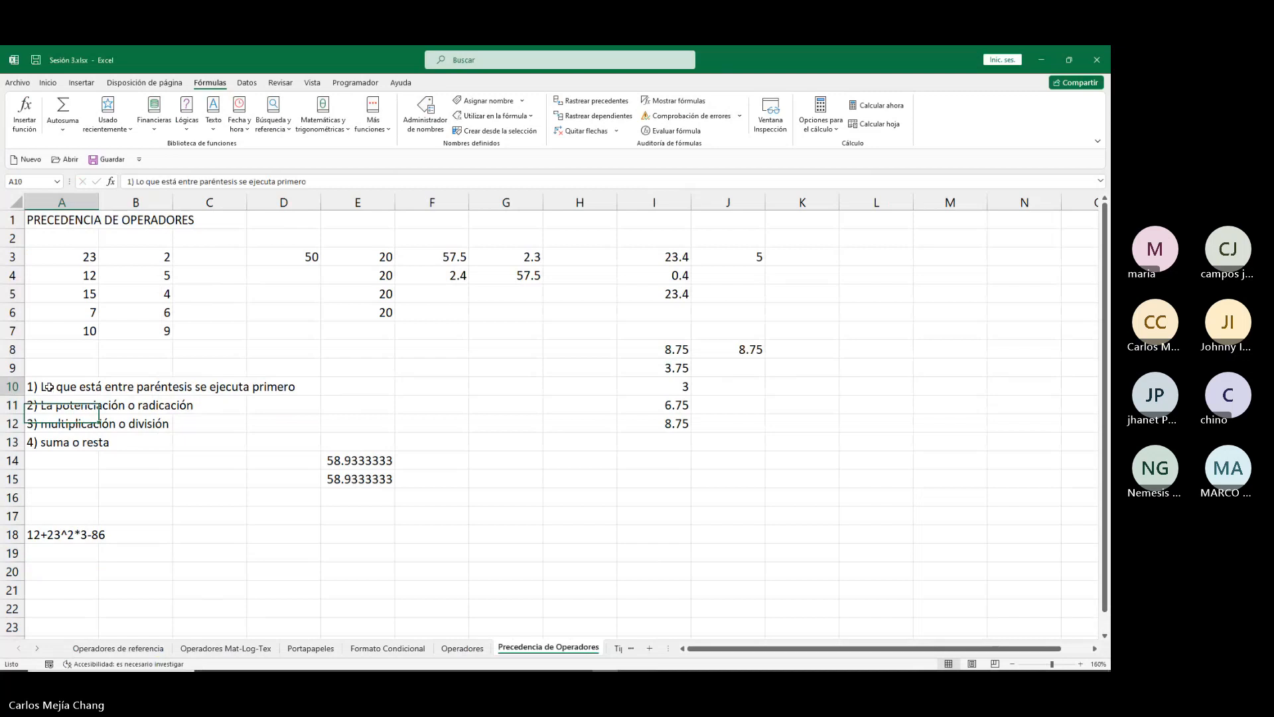
pyautogui.moveTo(48, 391); pyautogui.dragTo(53, 443)
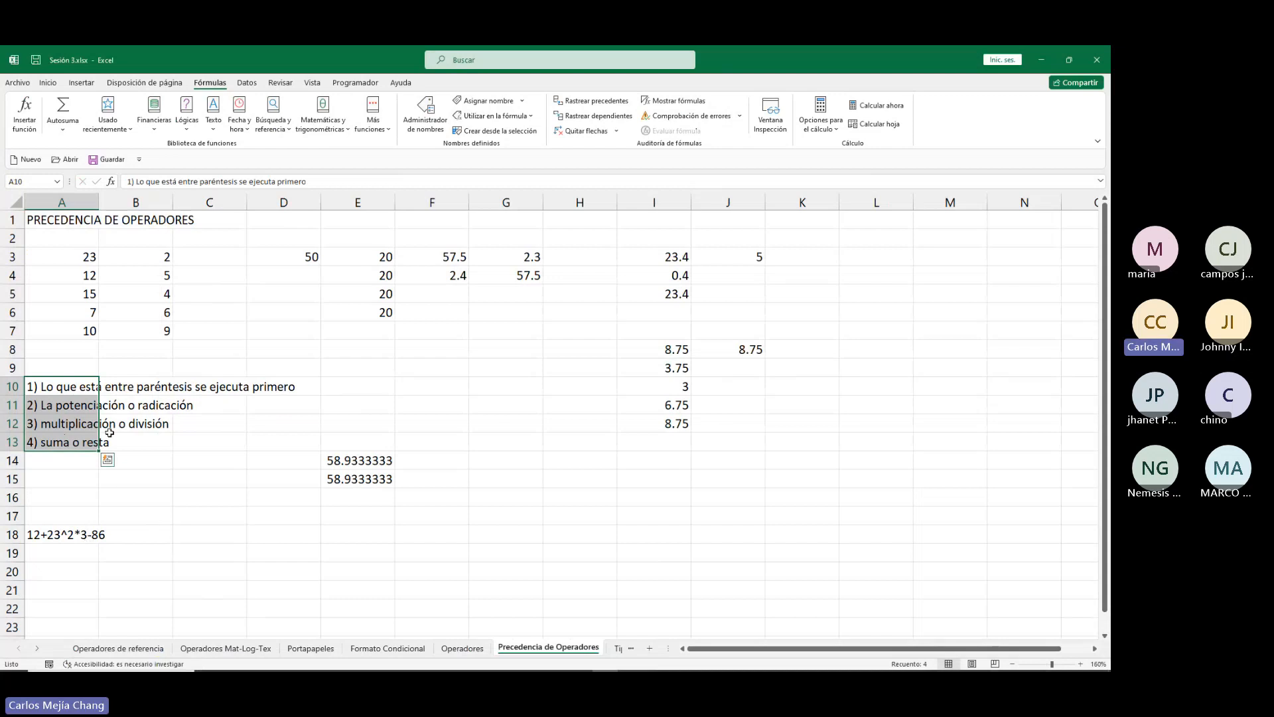
pyautogui.click(34, 535)
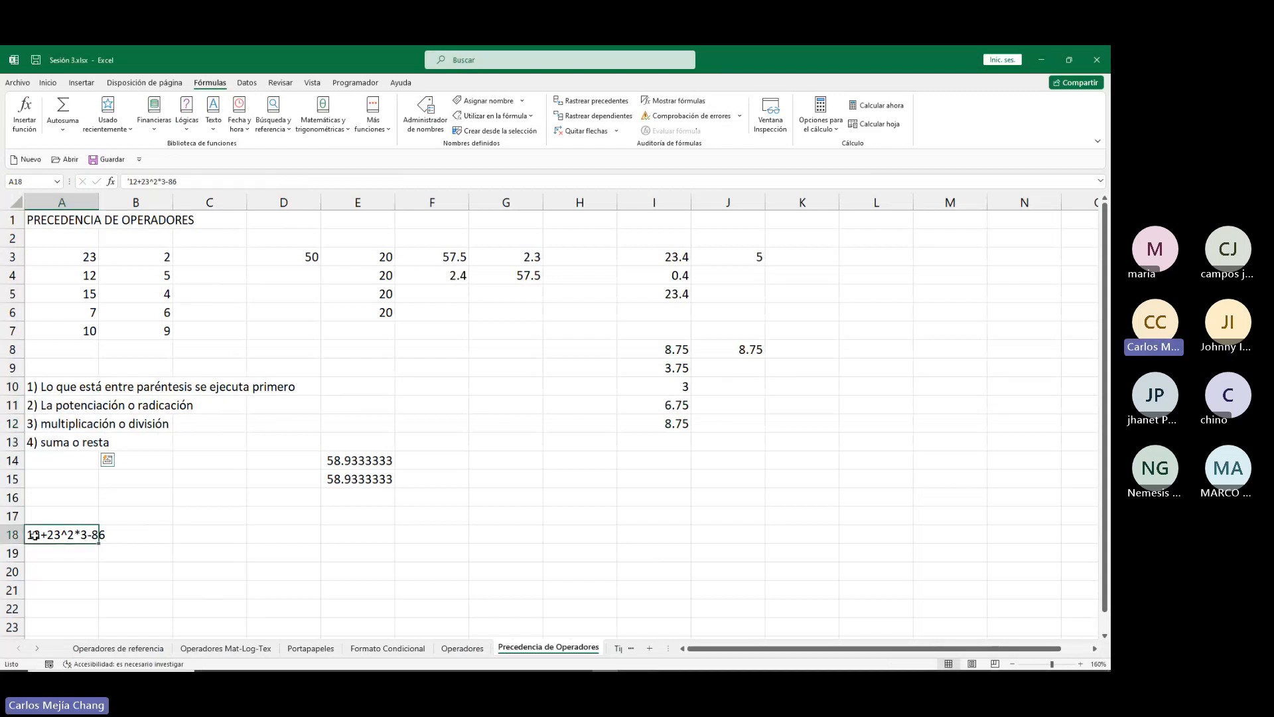
pyautogui.click(65, 390)
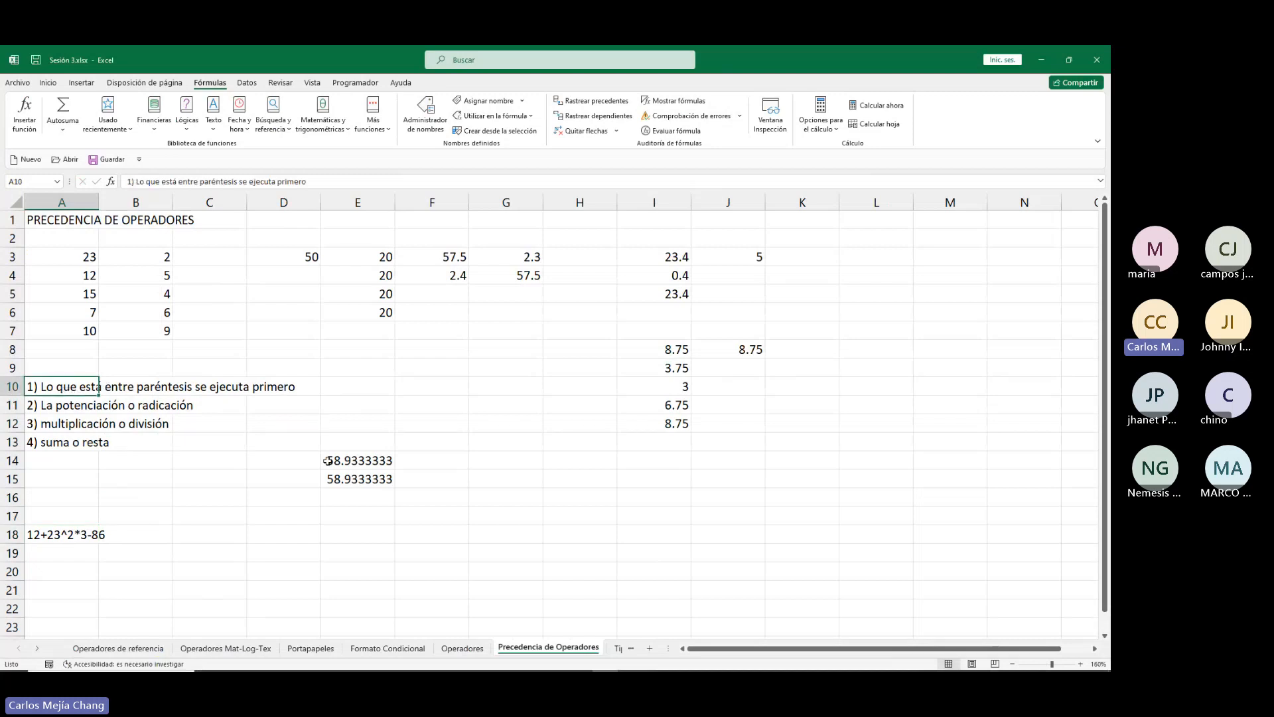
pyautogui.click(75, 409)
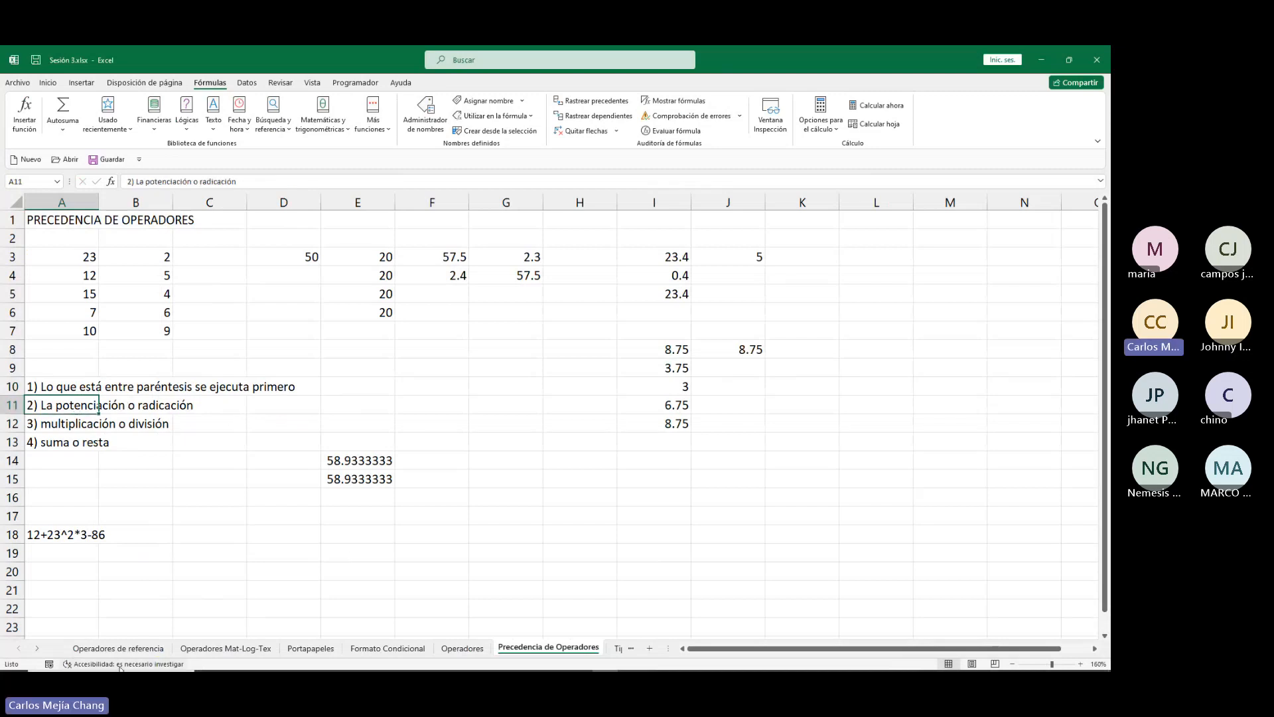
pyautogui.click(70, 553)
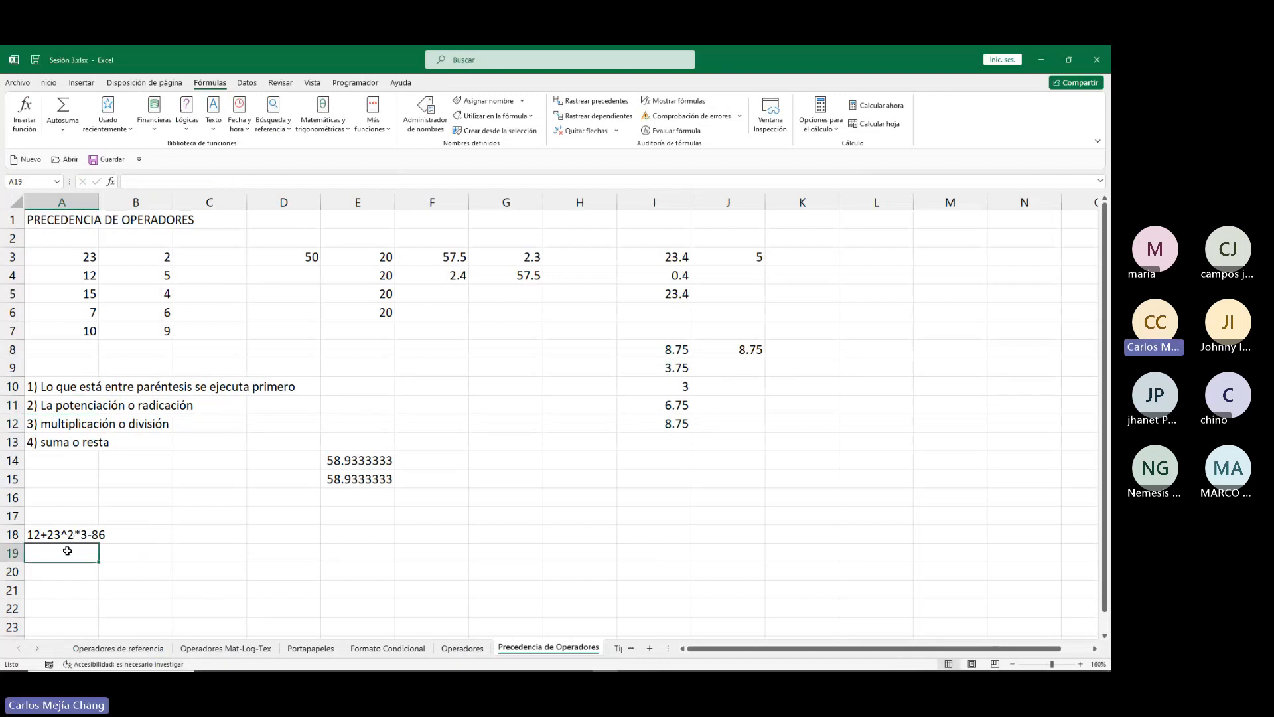
pyautogui.click(65, 534)
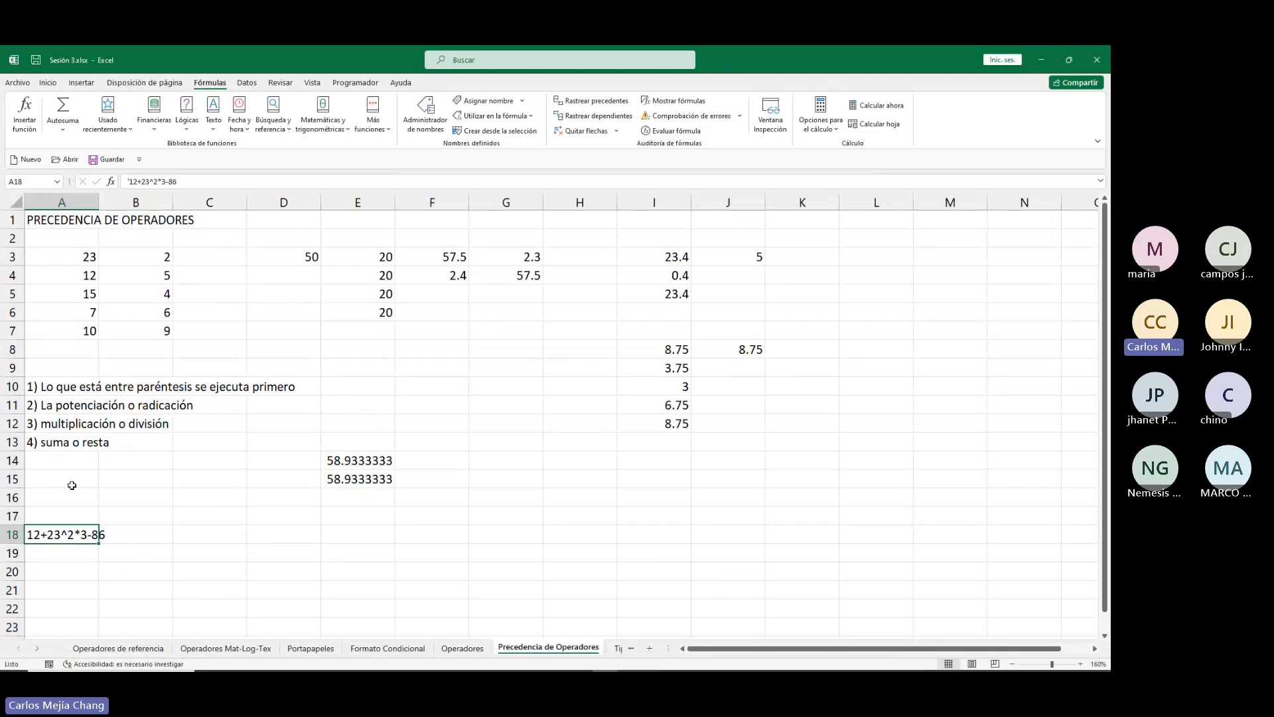
pyautogui.moveTo(63, 387); pyautogui.dragTo(65, 443)
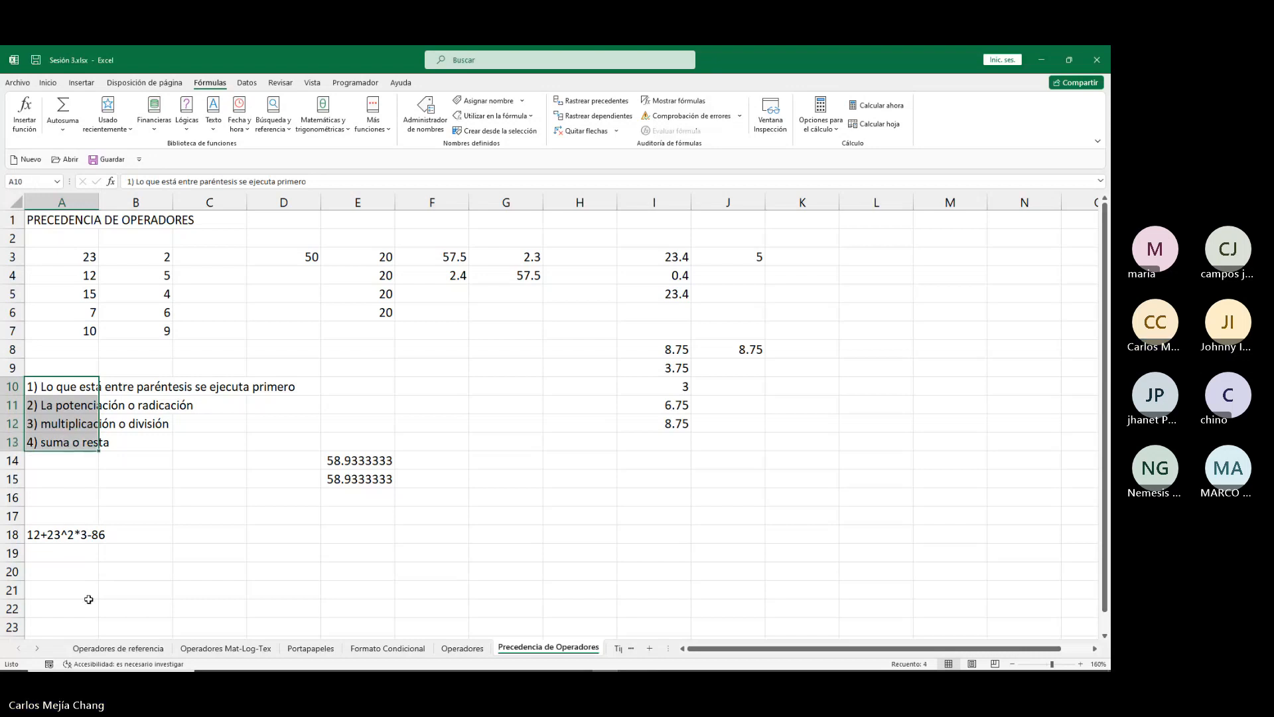
# Calculate the expression's power in D18 with the formula =23^2.
pyautogui.click(271, 537)
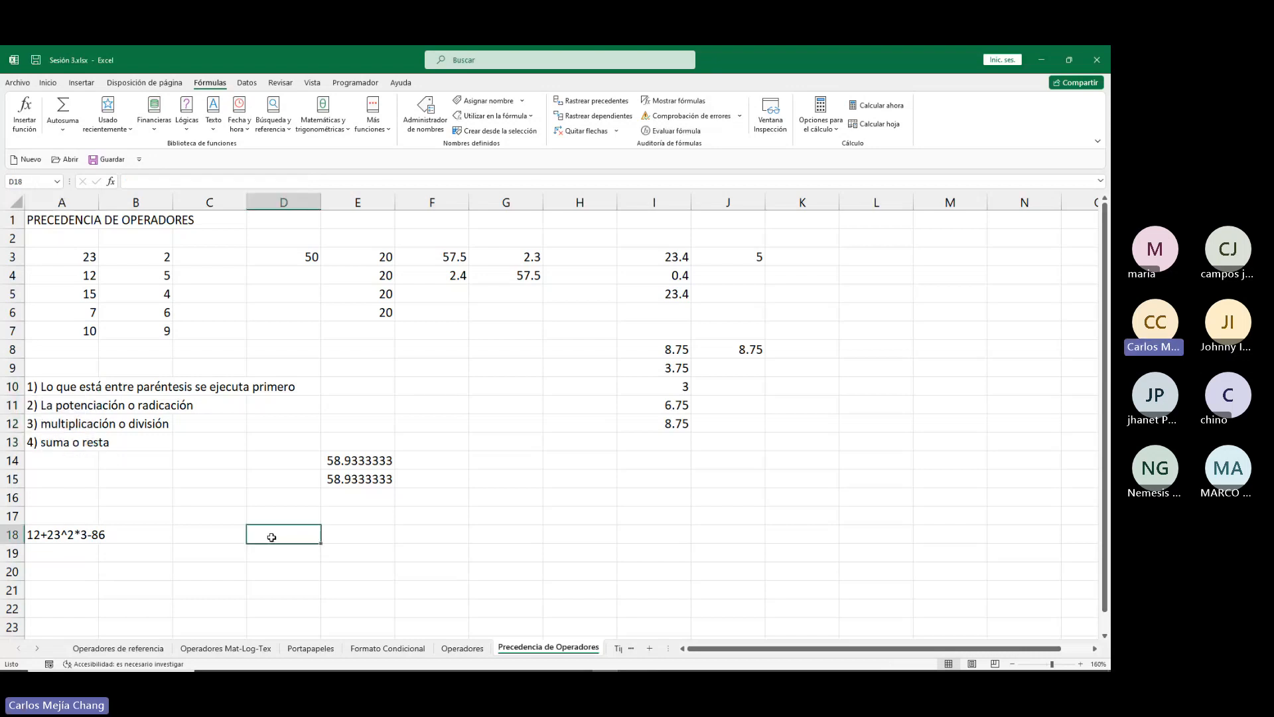
pyautogui.write('=23')
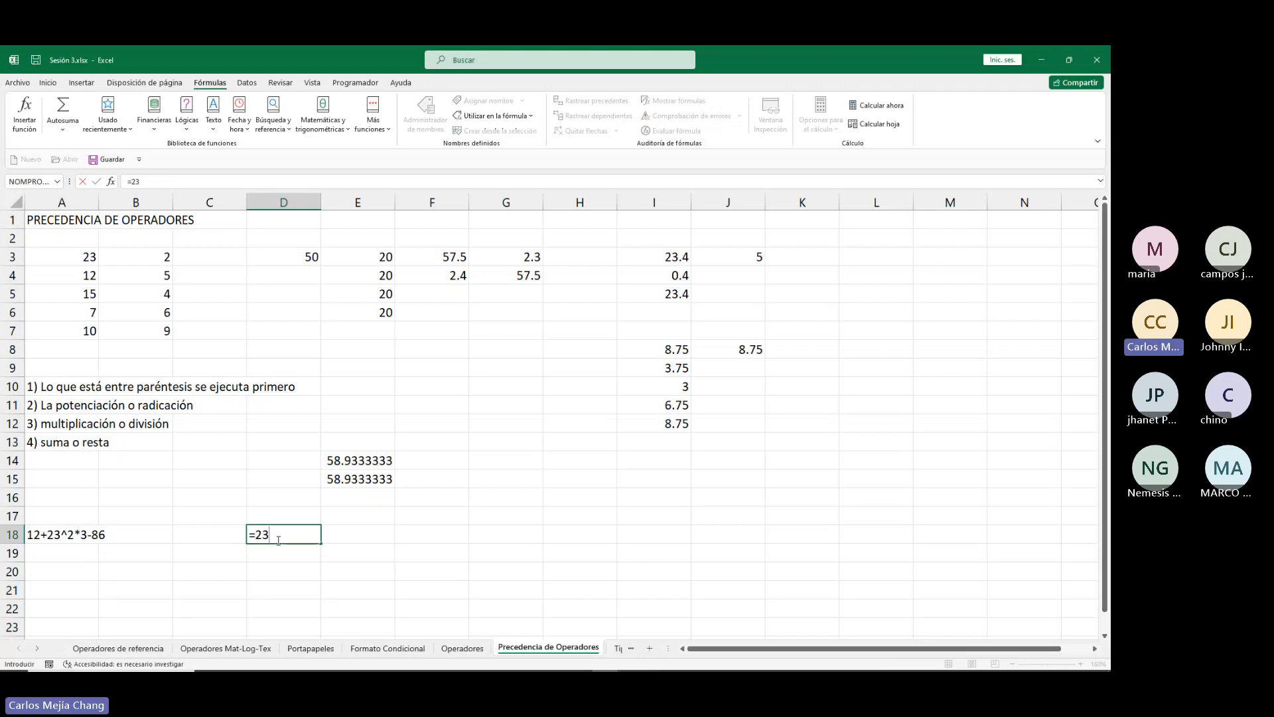
pyautogui.write('^2')
pyautogui.press('Return')
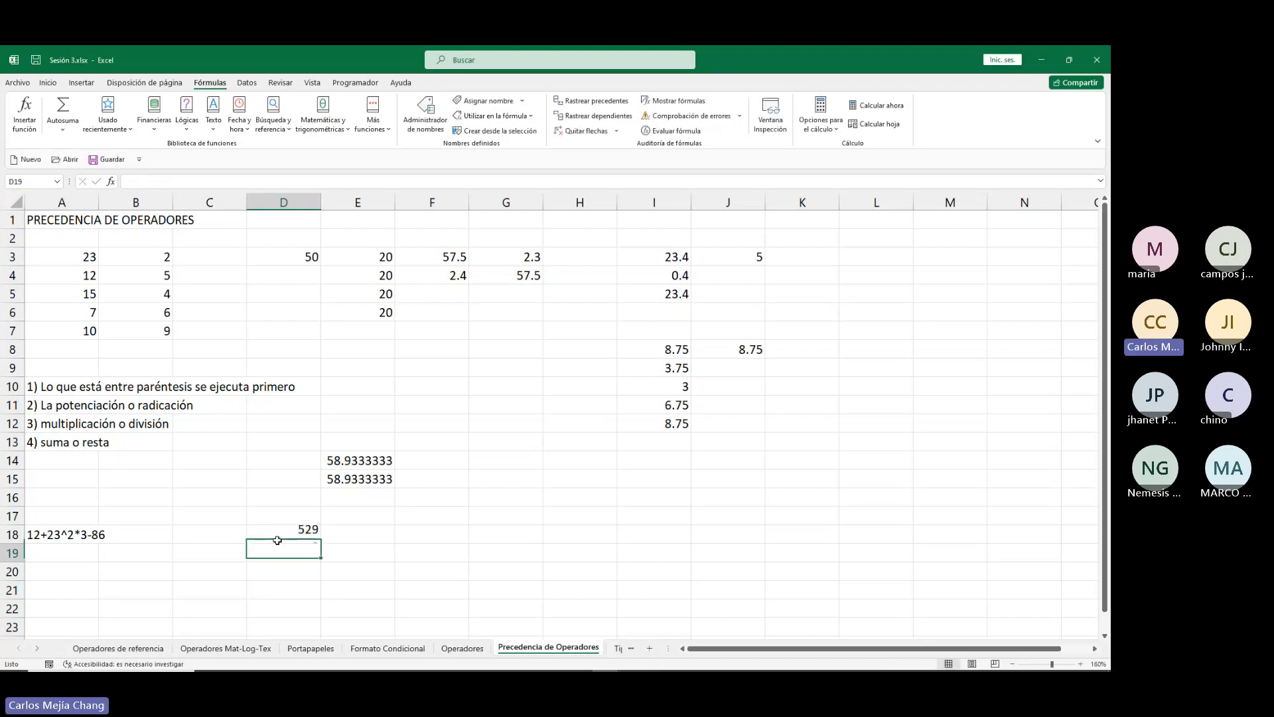
# Enter the reduced expression 12+529*3-86 as text in cell A19.
pyautogui.press('Left')
pyautogui.press('Left')
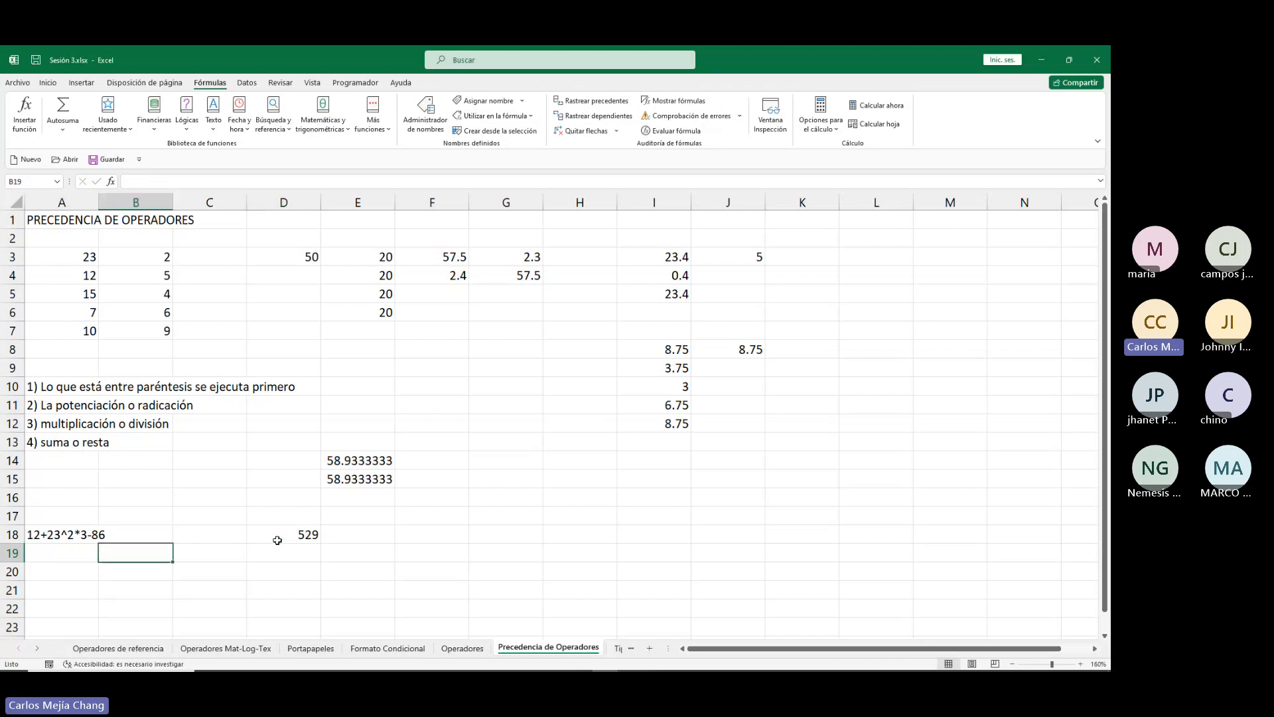
pyautogui.press('Left')
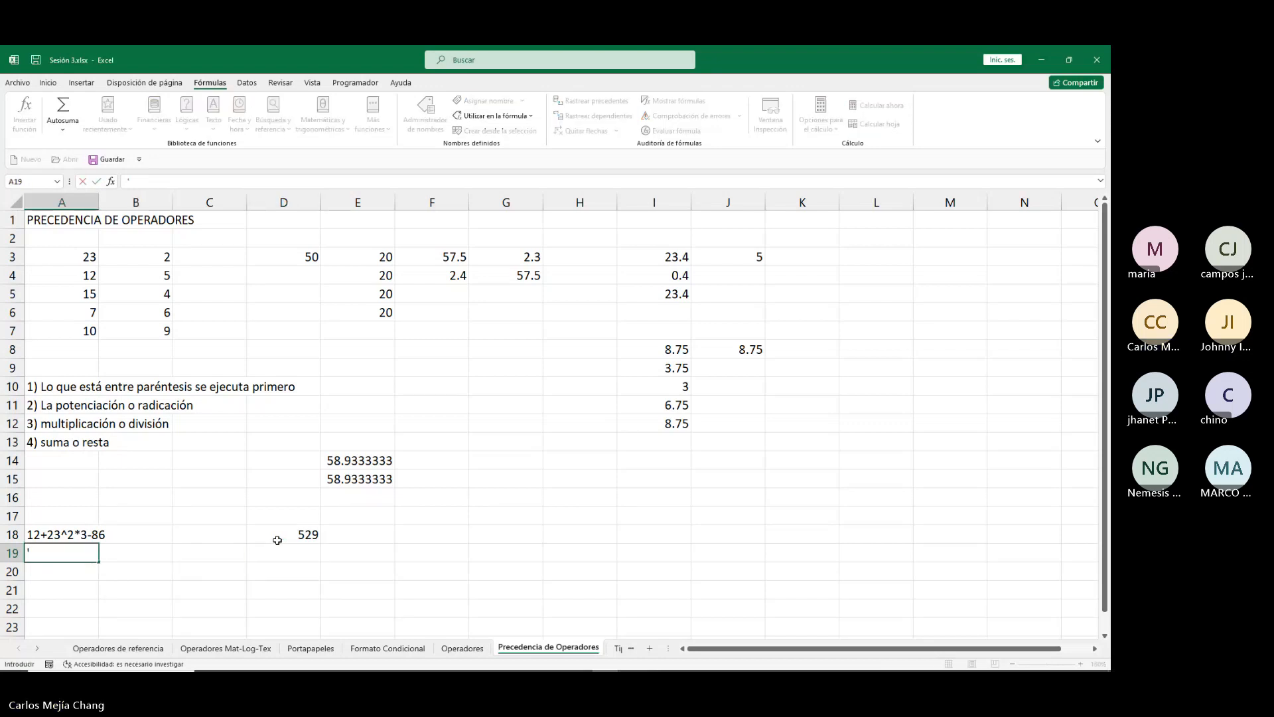
pyautogui.write("'12+529")
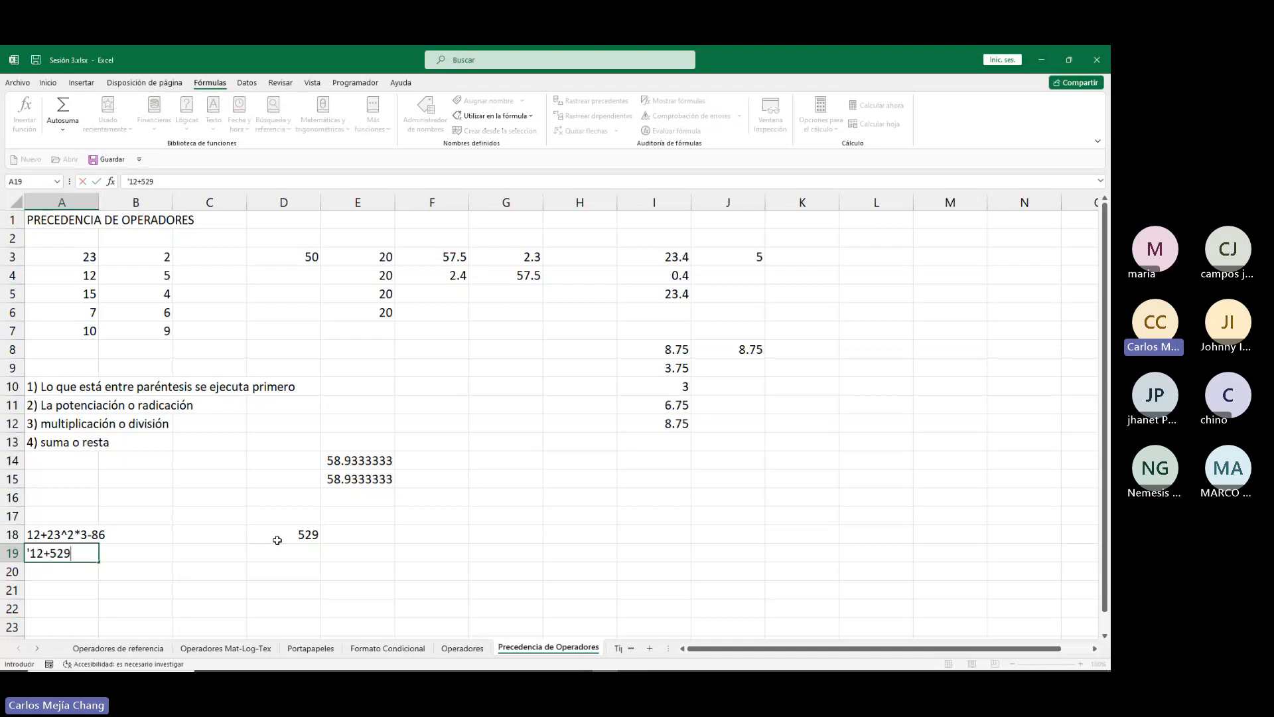
pyautogui.write('*3- 86')
pyautogui.press('Return')
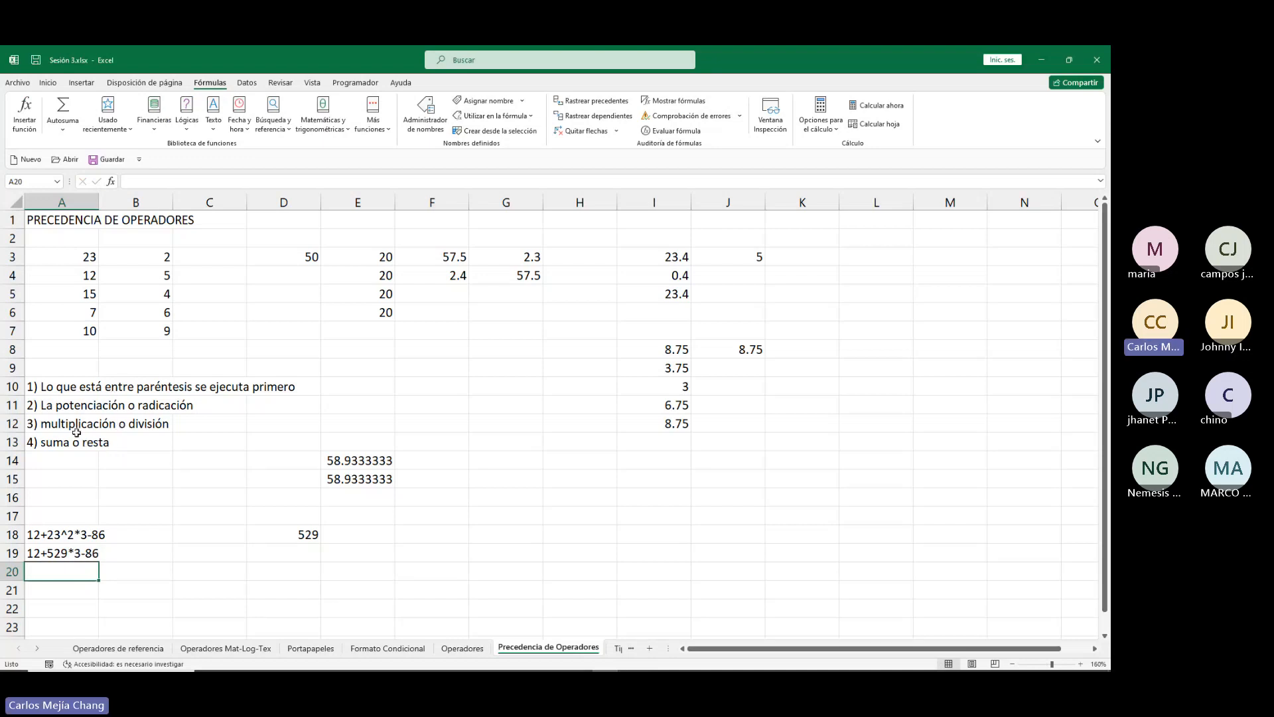
# Calculate the expression's multiplication in D19 with the formula =529*3.
pyautogui.click(285, 558)
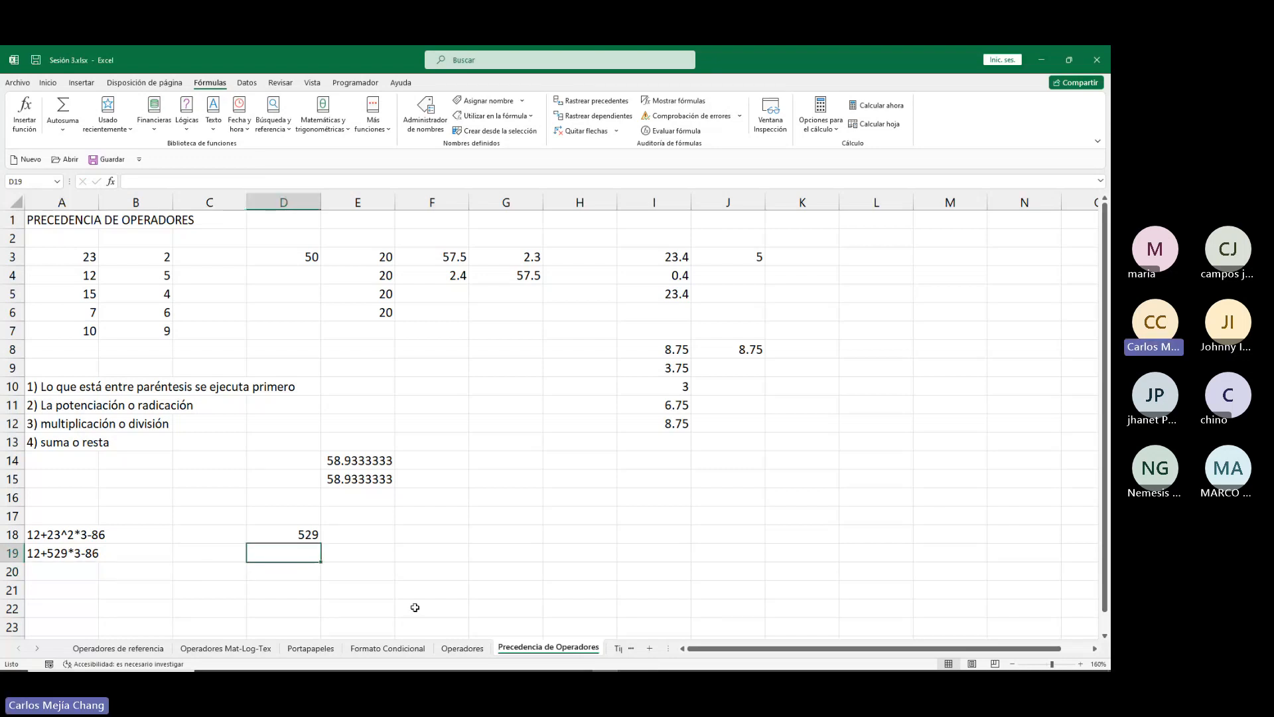
pyautogui.write('=529*3')
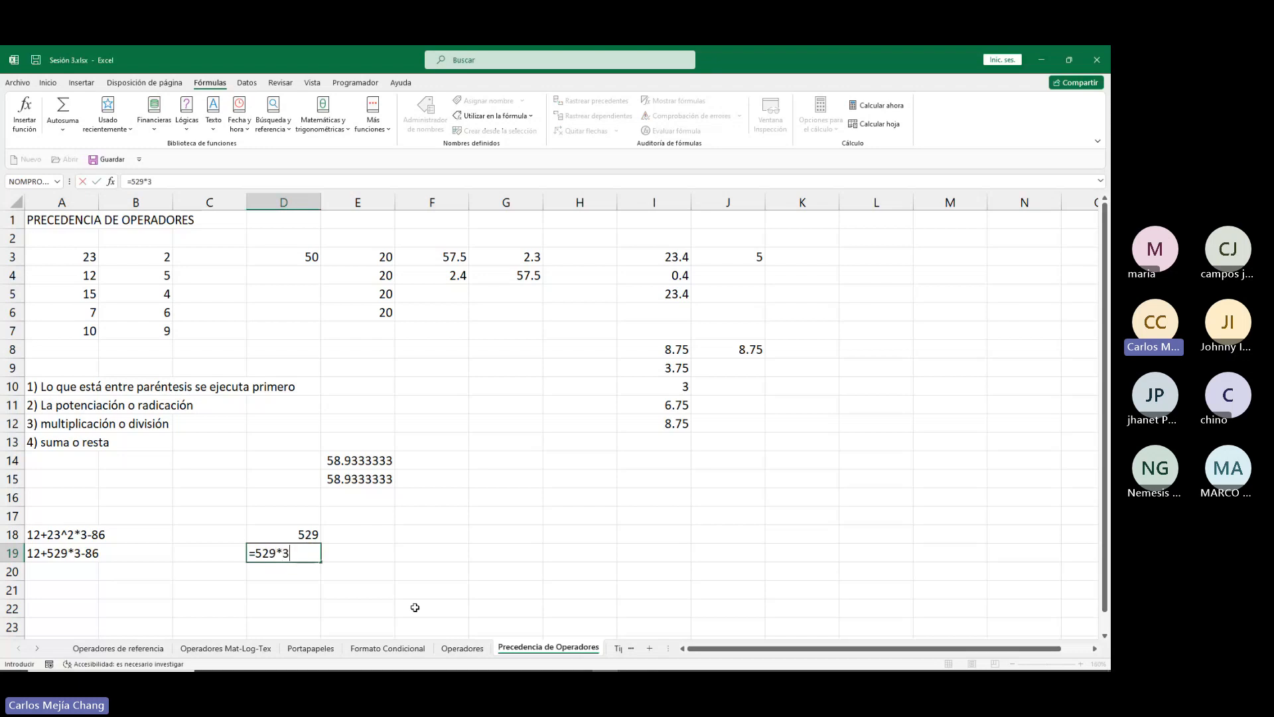
pyautogui.press('Return')
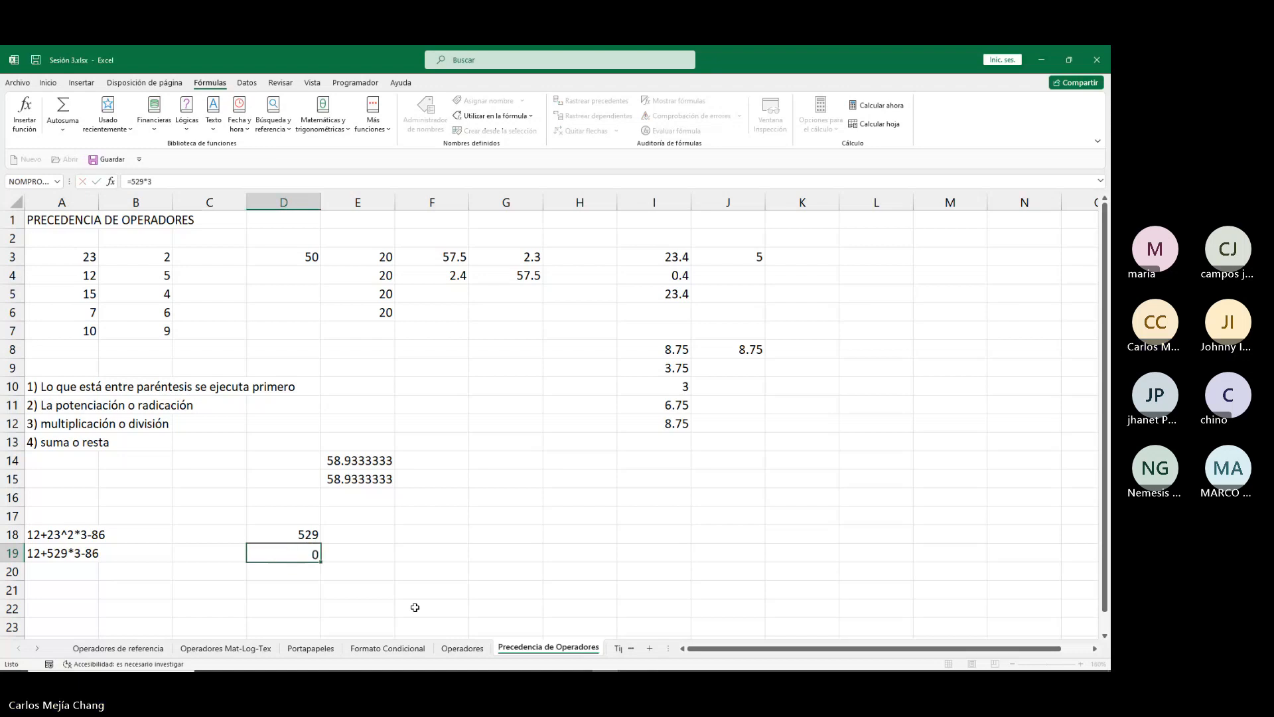
# Enter the reduced expression 12+1587-86 as text in cell A20.
pyautogui.press('Left')
pyautogui.press('Left')
pyautogui.press('Left')
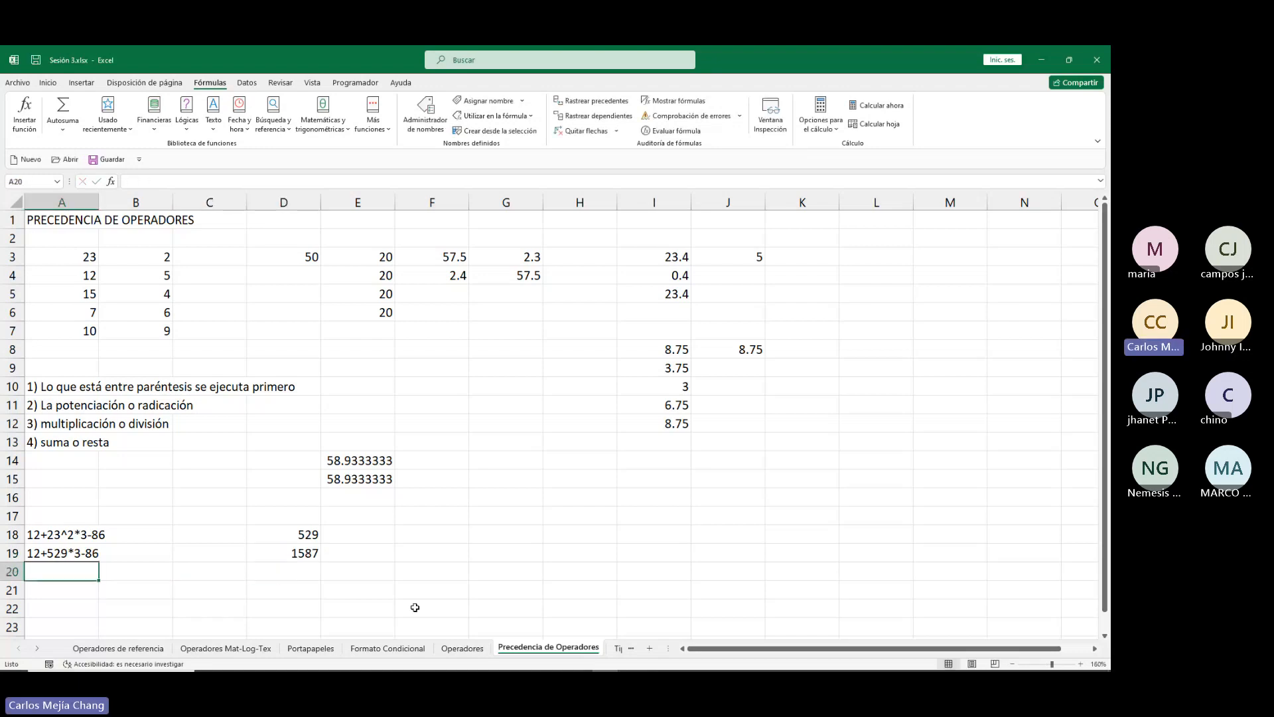
pyautogui.write("'12")
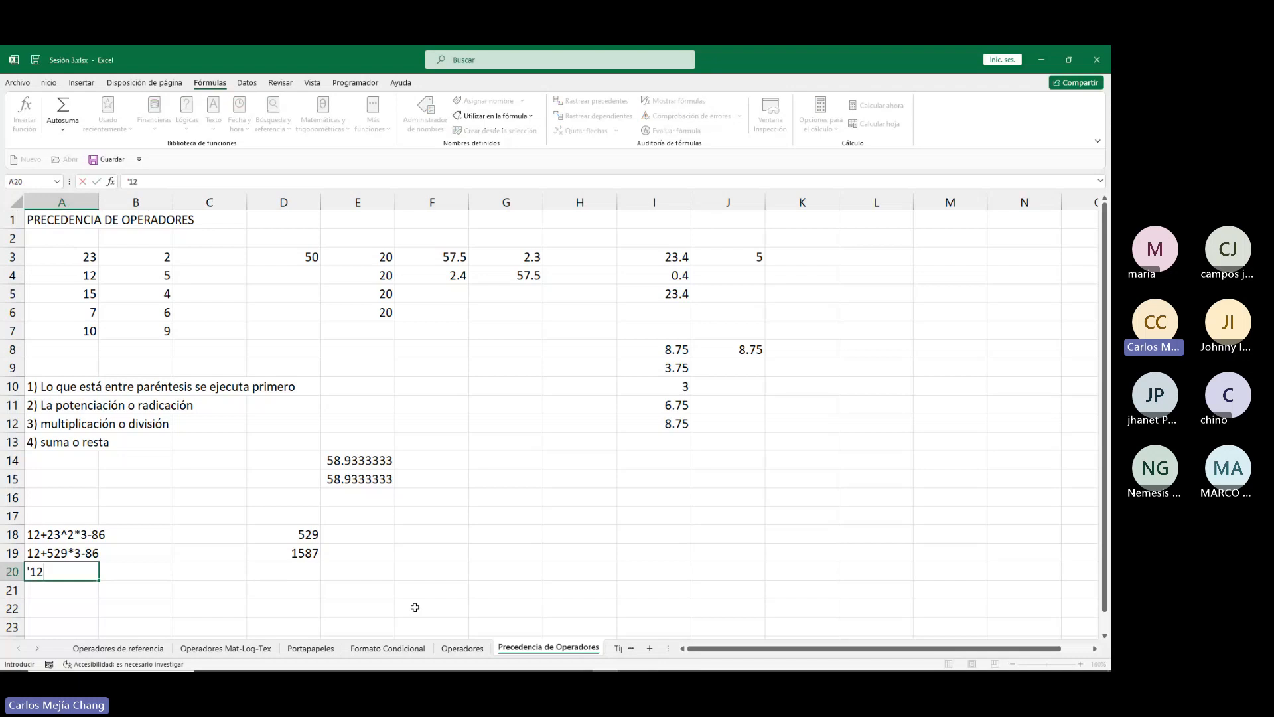
pyautogui.write('+1587-86')
pyautogui.moveTo(258, 670)
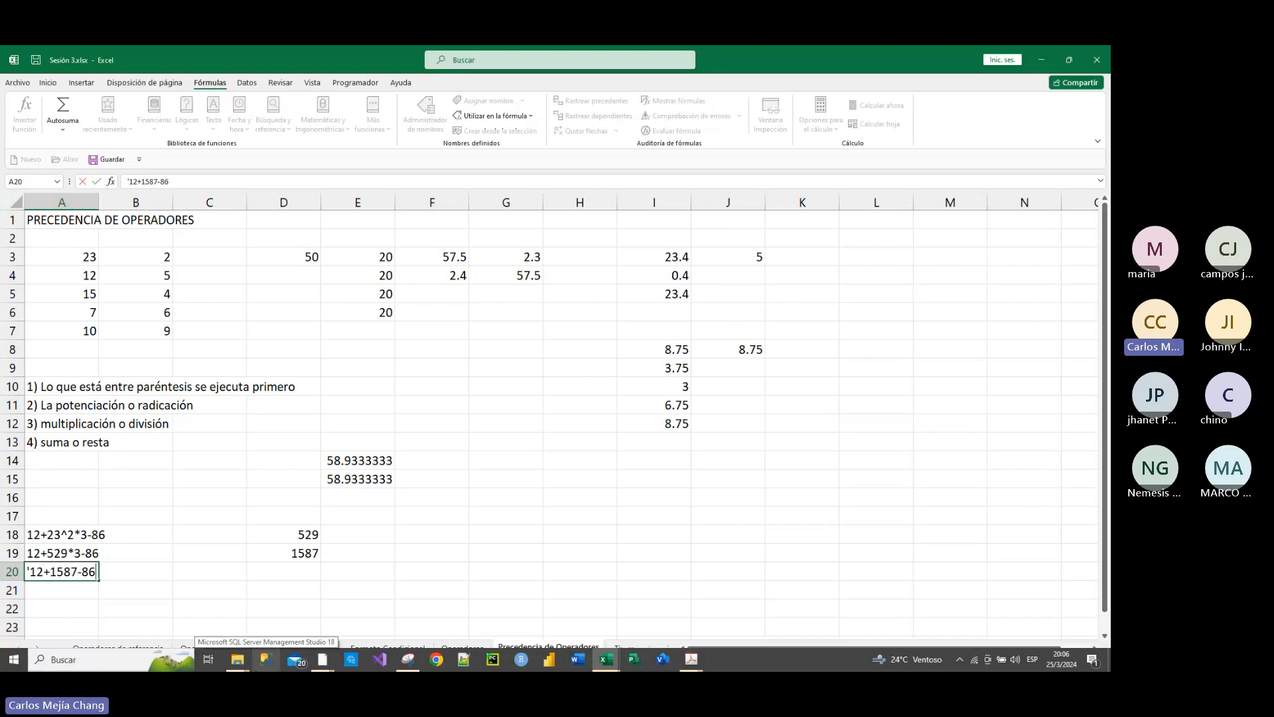
pyautogui.press('Return')
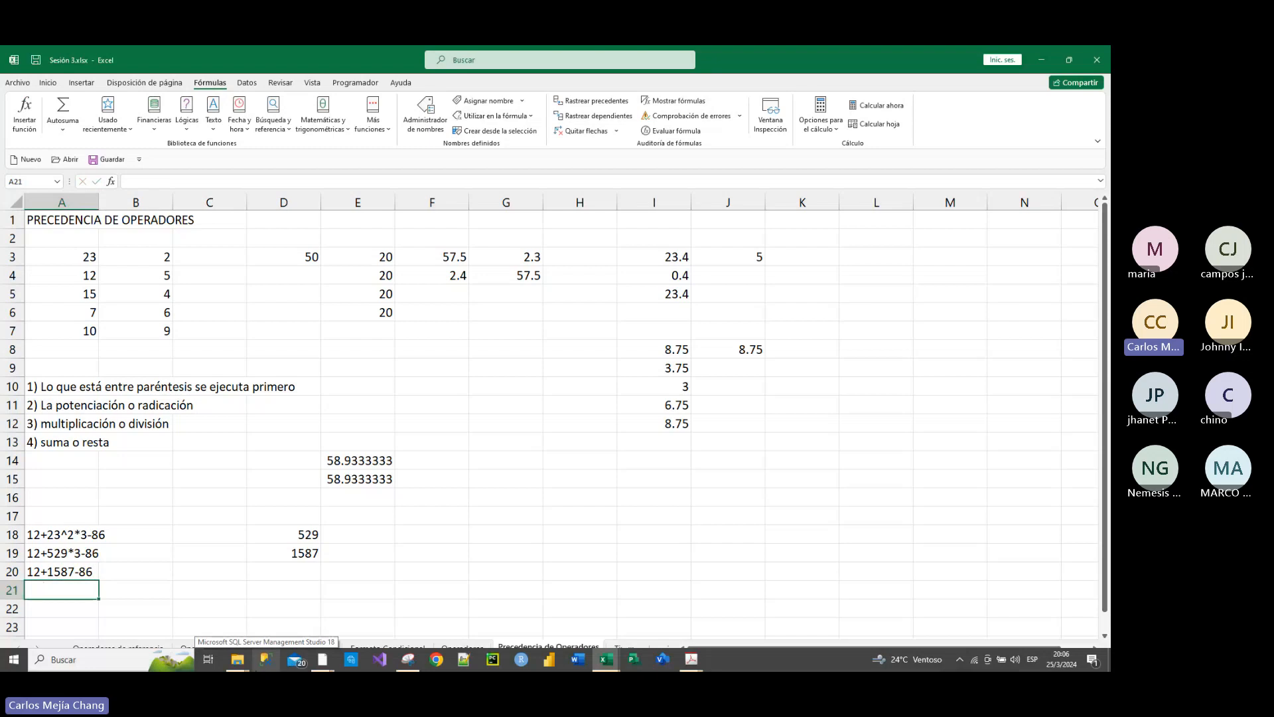
# Review the successive reductions in A18:A20 to see which operations are still unresolved.
pyautogui.press('Up')
pyautogui.press('Up')
pyautogui.press('Up')
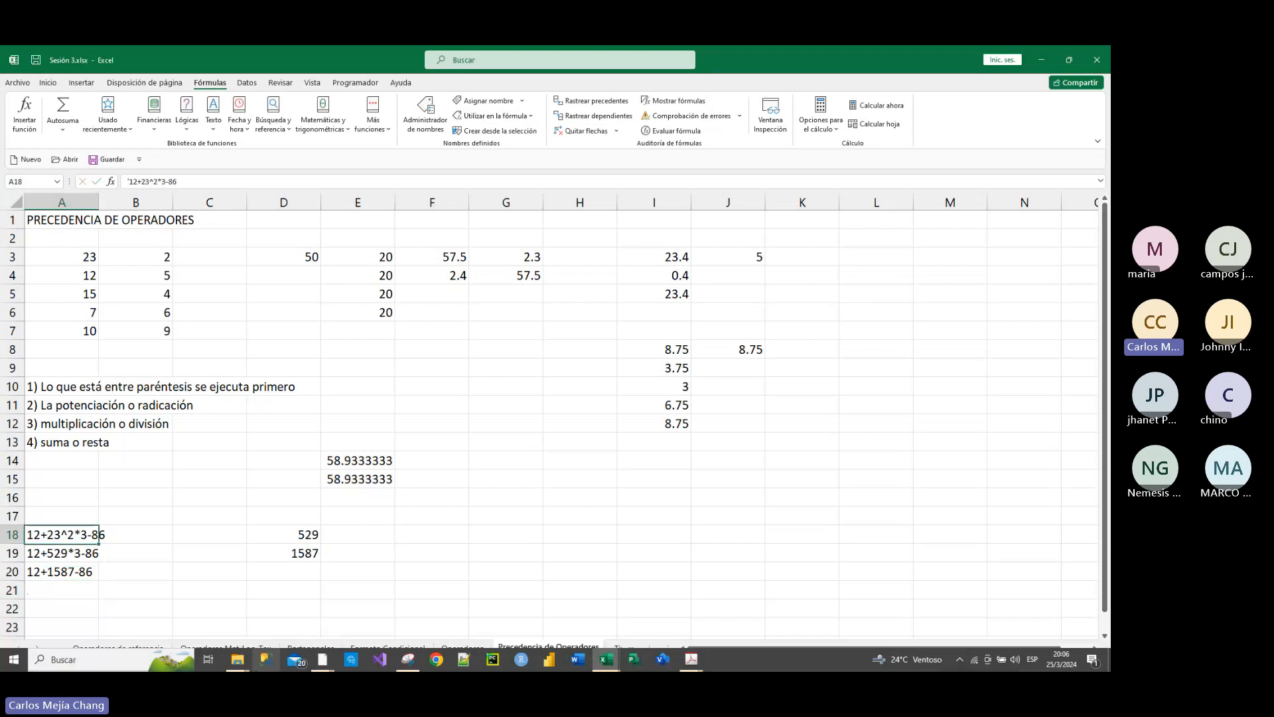
pyautogui.press('Down')
pyautogui.press('Down')
pyautogui.press('Down')
pyautogui.press('Down')
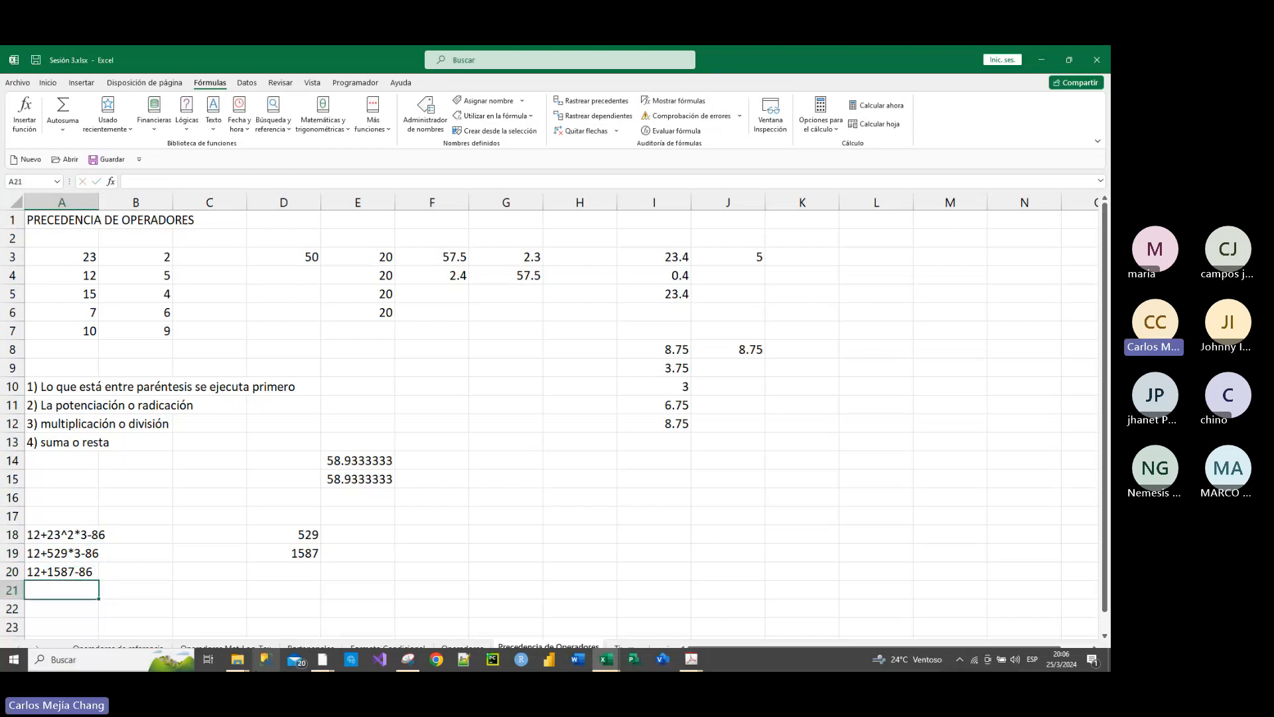
pyautogui.press('Up')
pyautogui.press('Up')
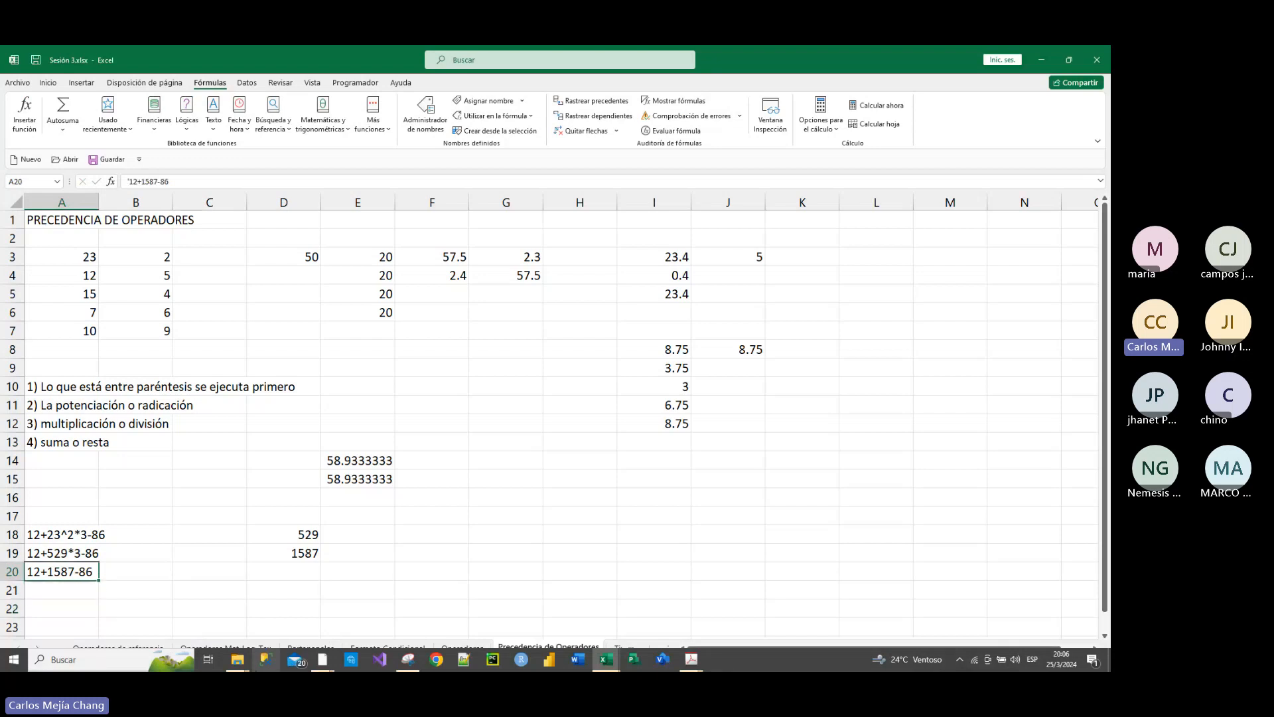
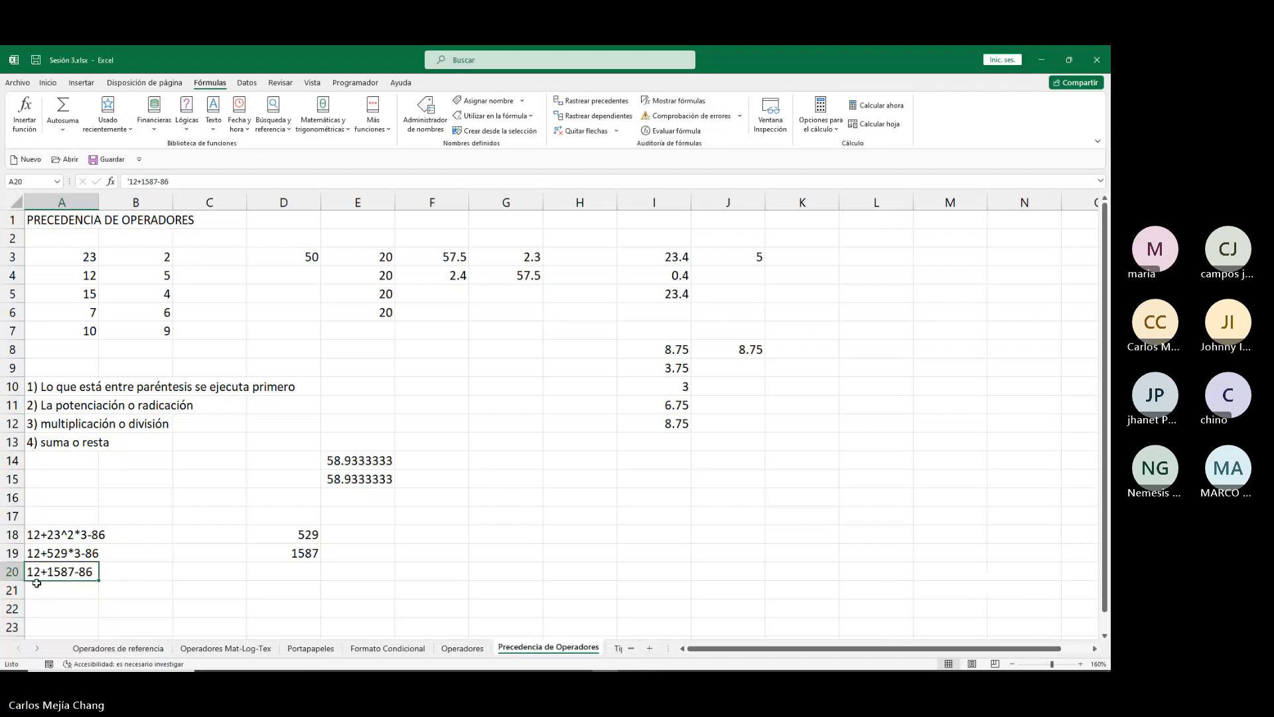
# Resolve the addition first by entering 1599-86 as text in cell A21.
pyautogui.click(278, 574)
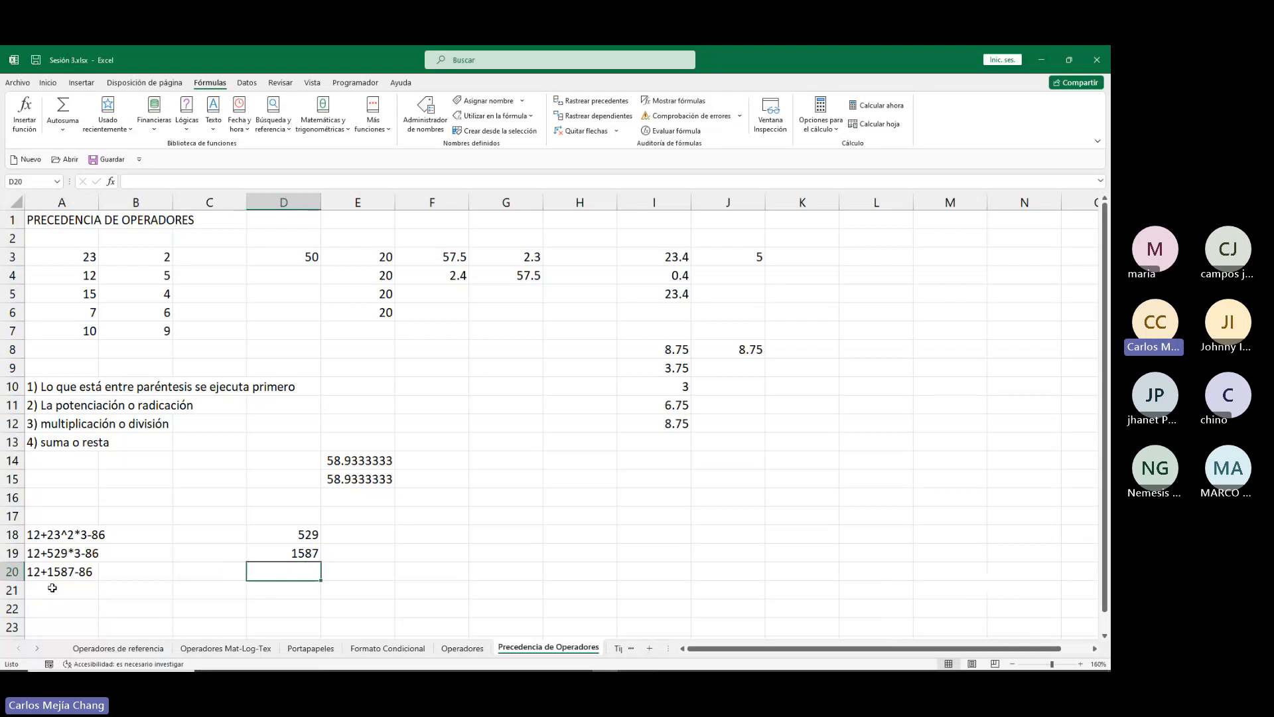
pyautogui.click(52, 587)
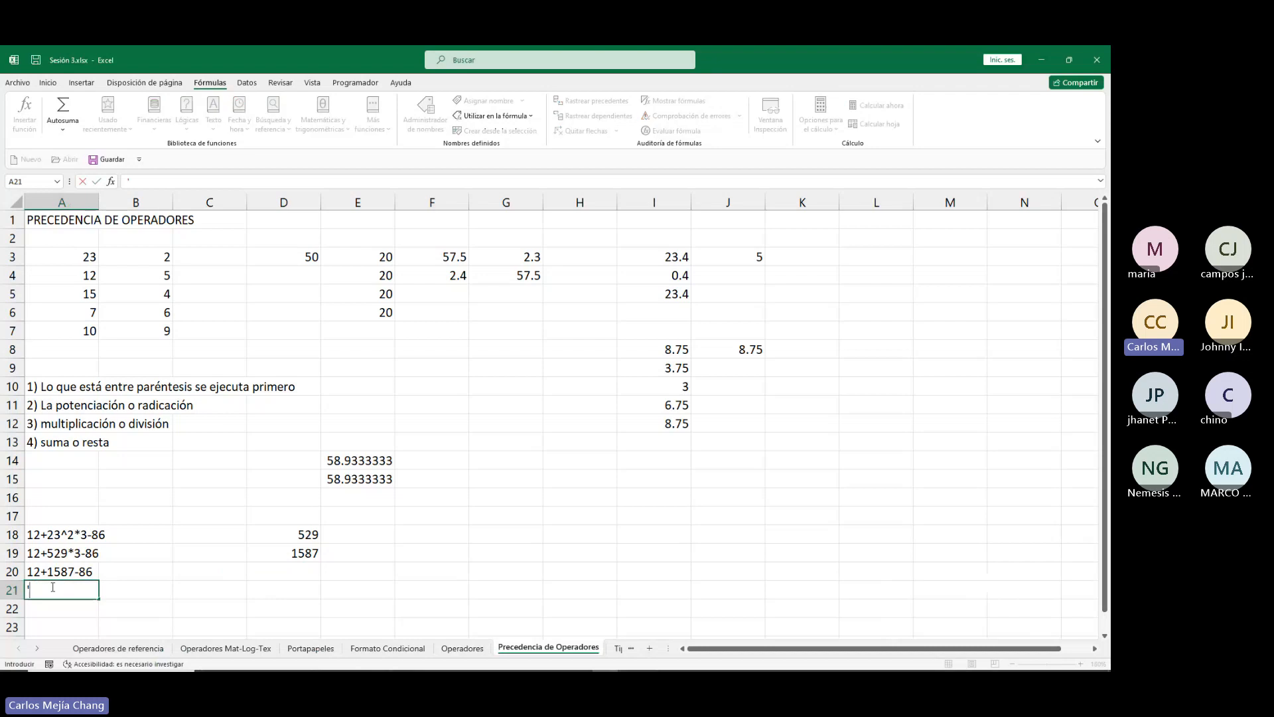
pyautogui.write('1599-86')
pyautogui.press('Return')
# Write the alternative that resolves the subtraction first, 12+1501, as text in cell B21.
pyautogui.press('Up')
pyautogui.press('Right')
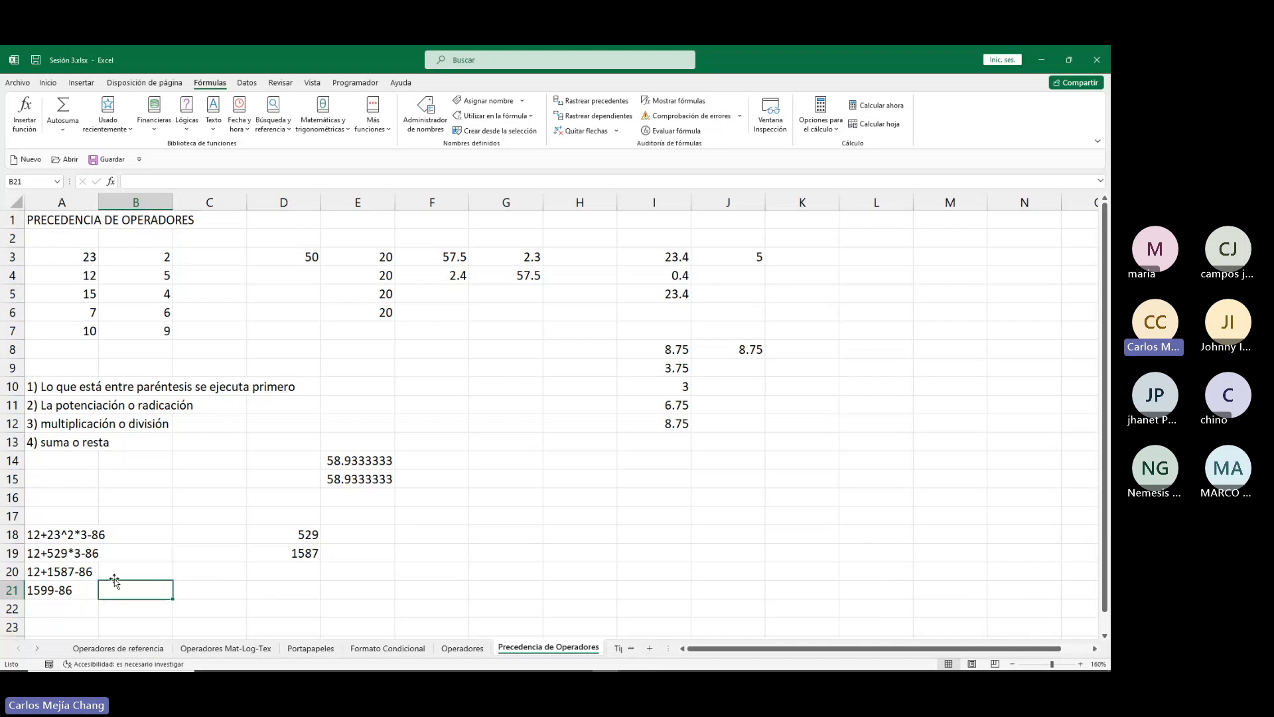
pyautogui.write("'")
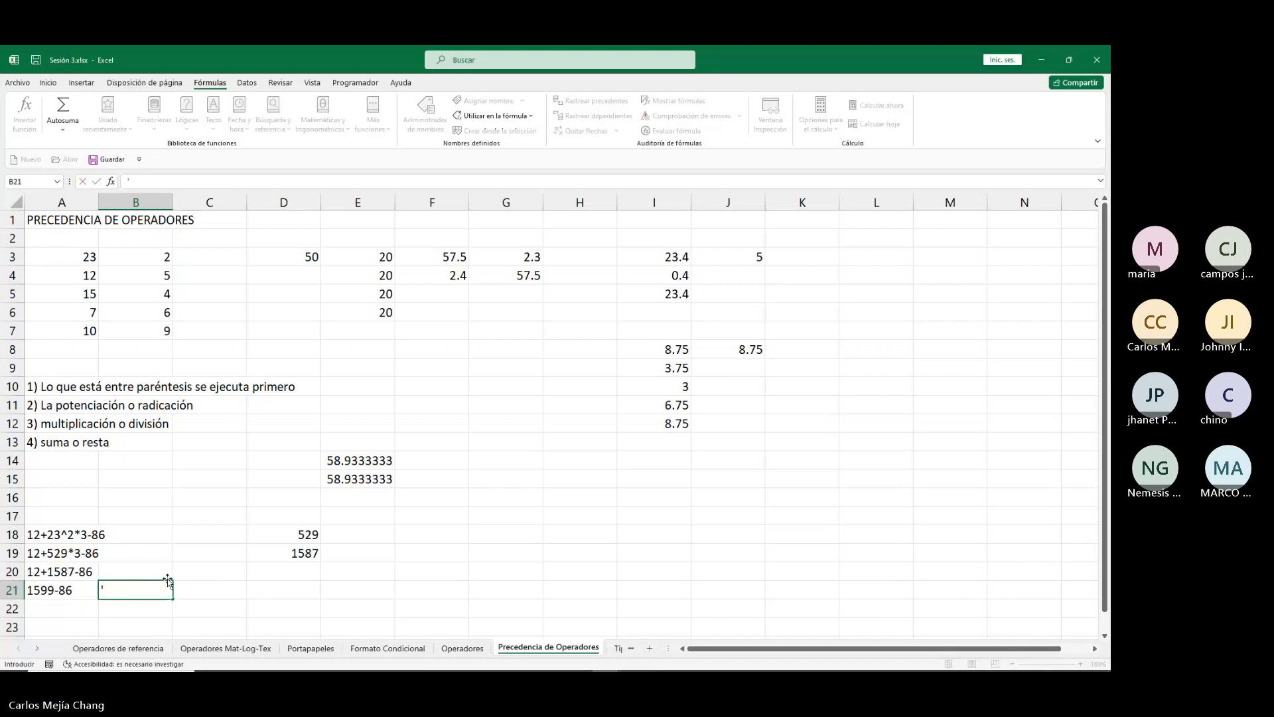
pyautogui.write('12+')
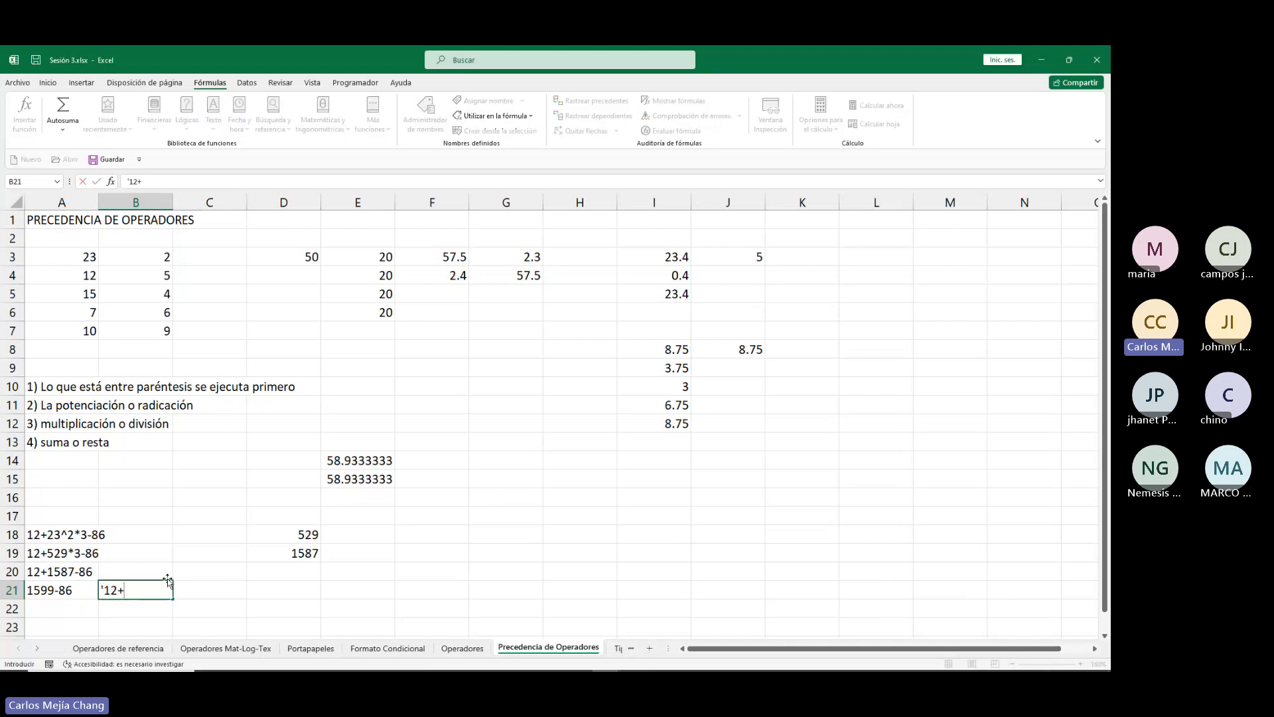
pyautogui.write('1')
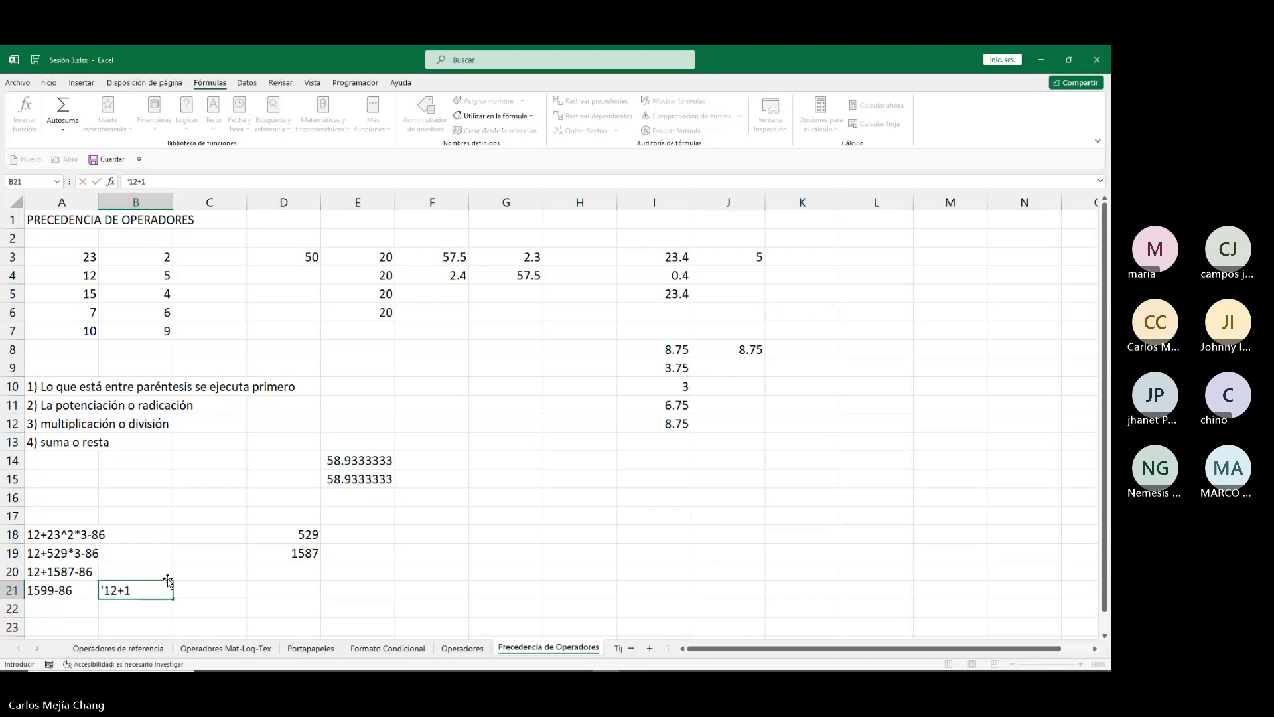
pyautogui.write('501')
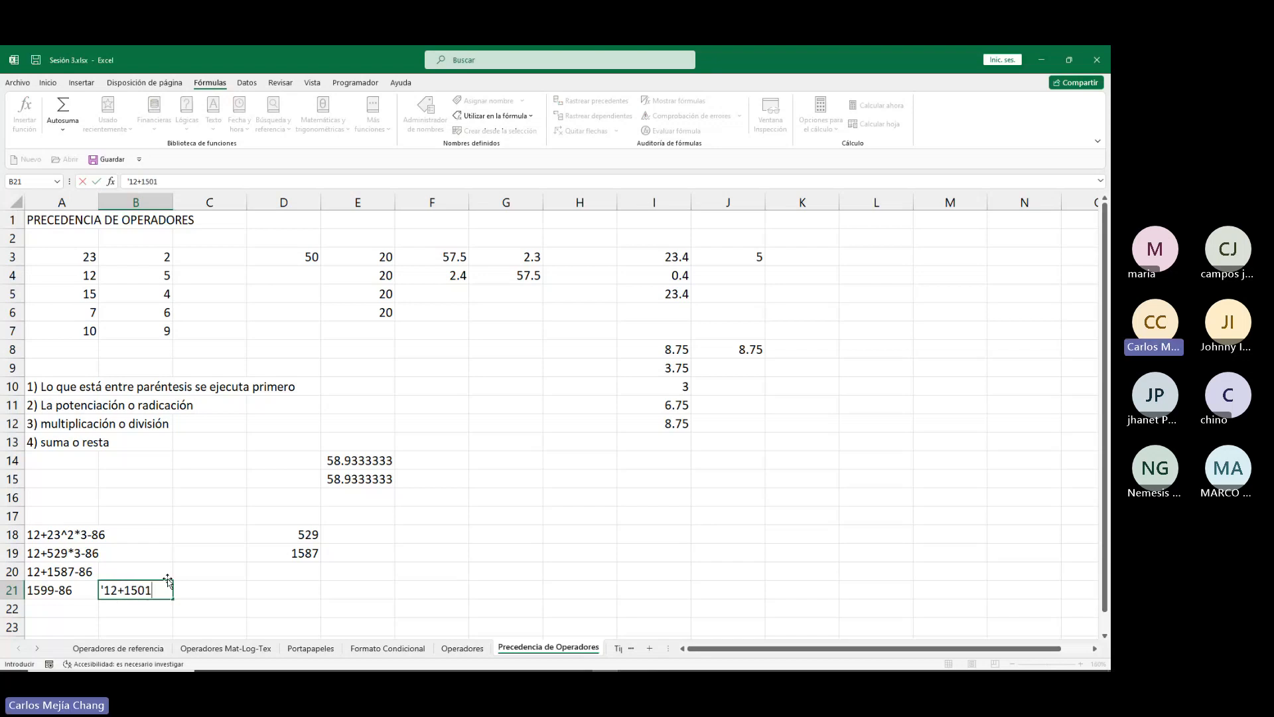
pyautogui.press('Return')
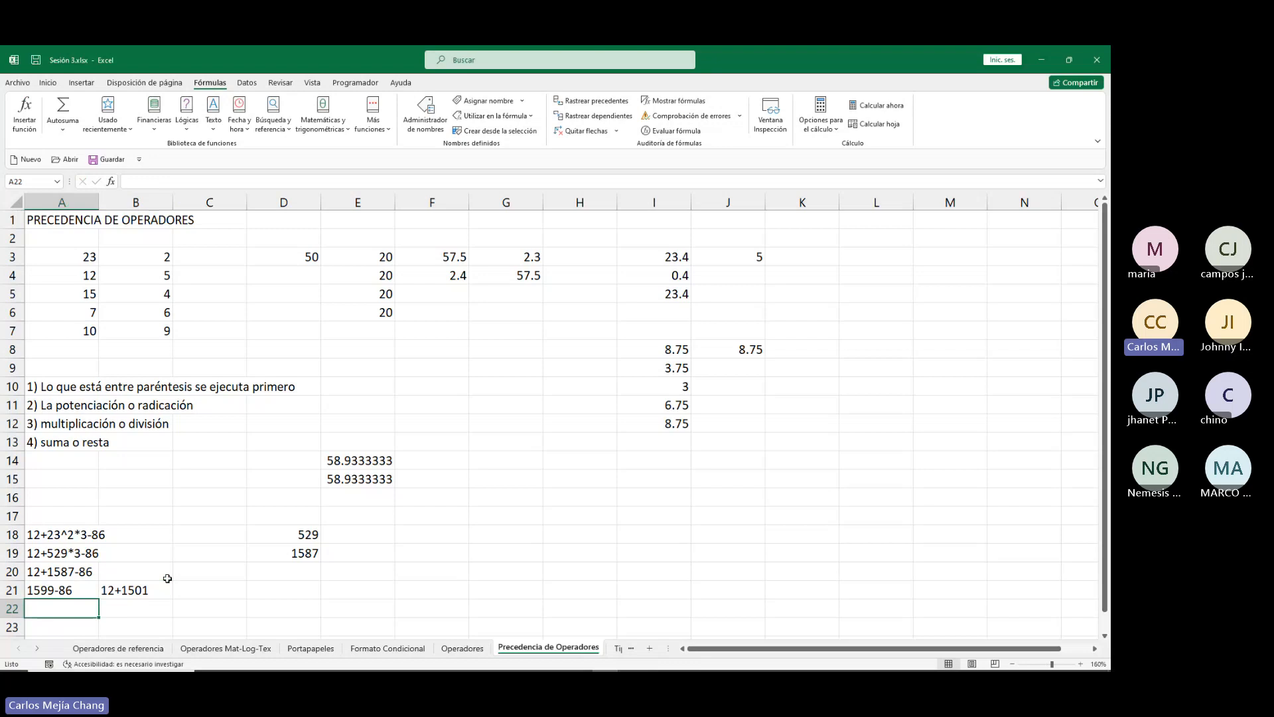
# Enter the addition-first result 1513 as text in cell A22, below 1599-86.
pyautogui.press('Up')
pyautogui.press('Right')
pyautogui.press('Down')
pyautogui.press('Left')
pyautogui.press('Up')
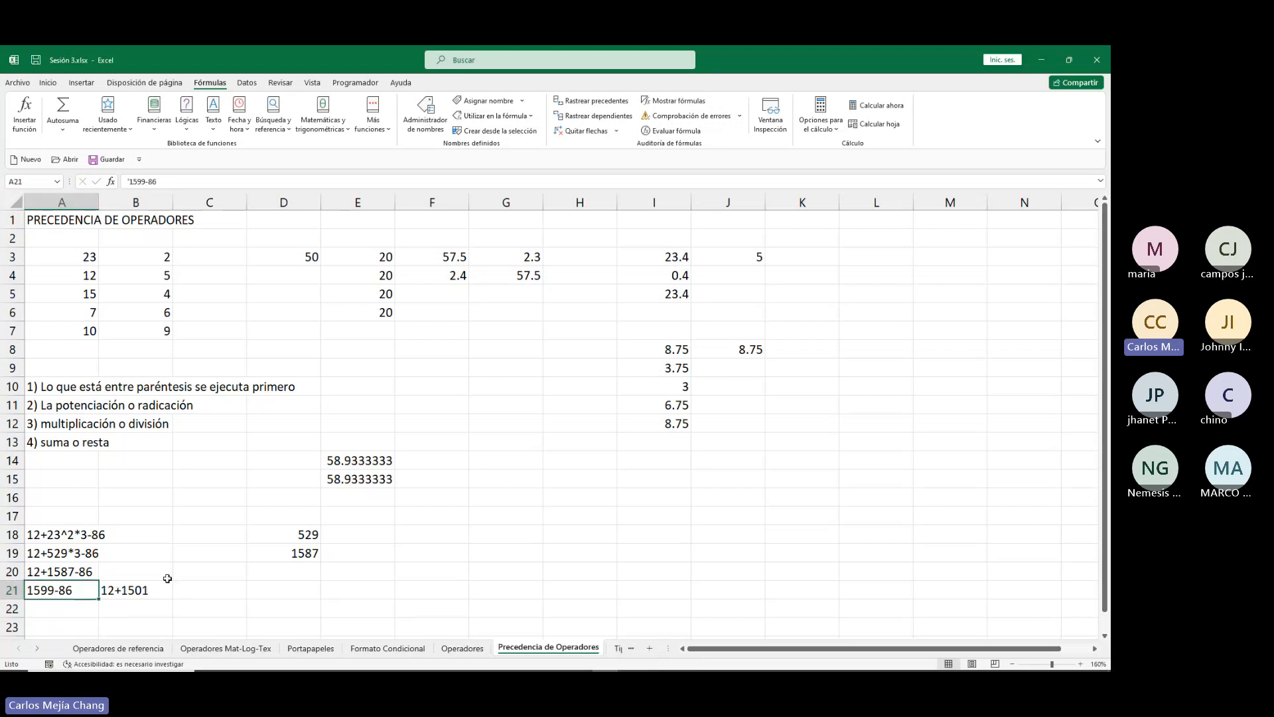
pyautogui.press('Down')
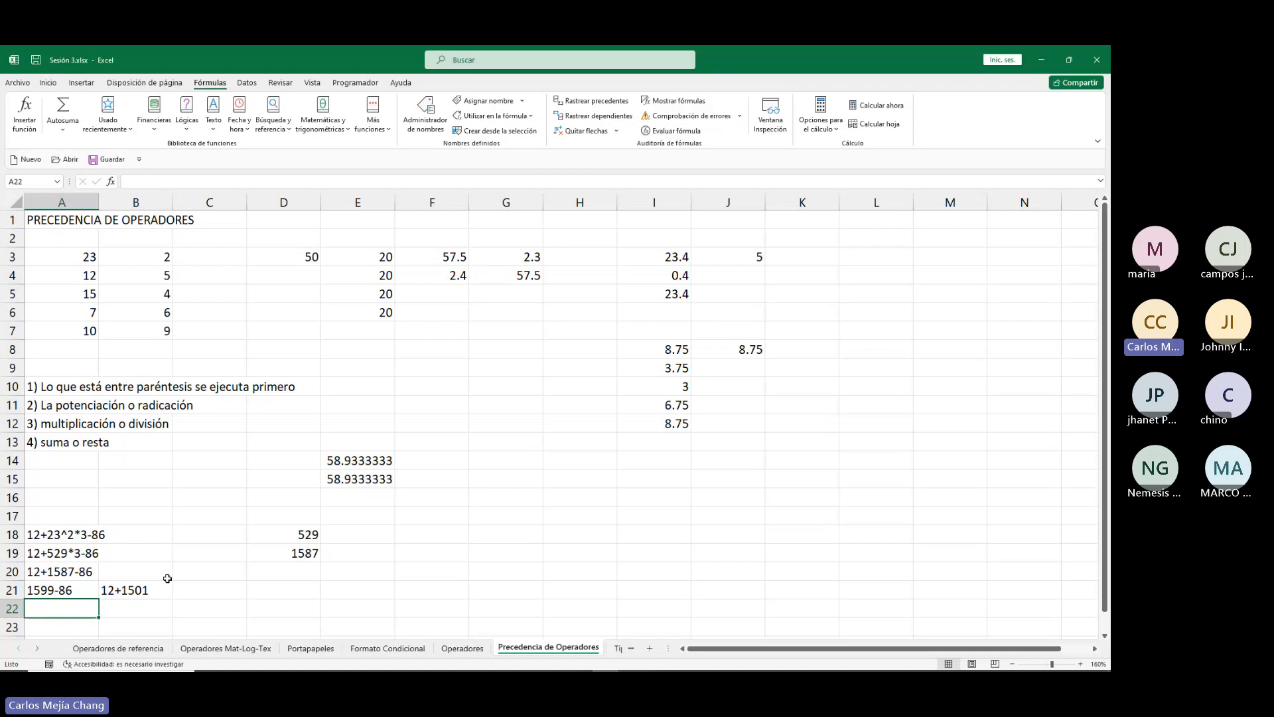
pyautogui.write("'1")
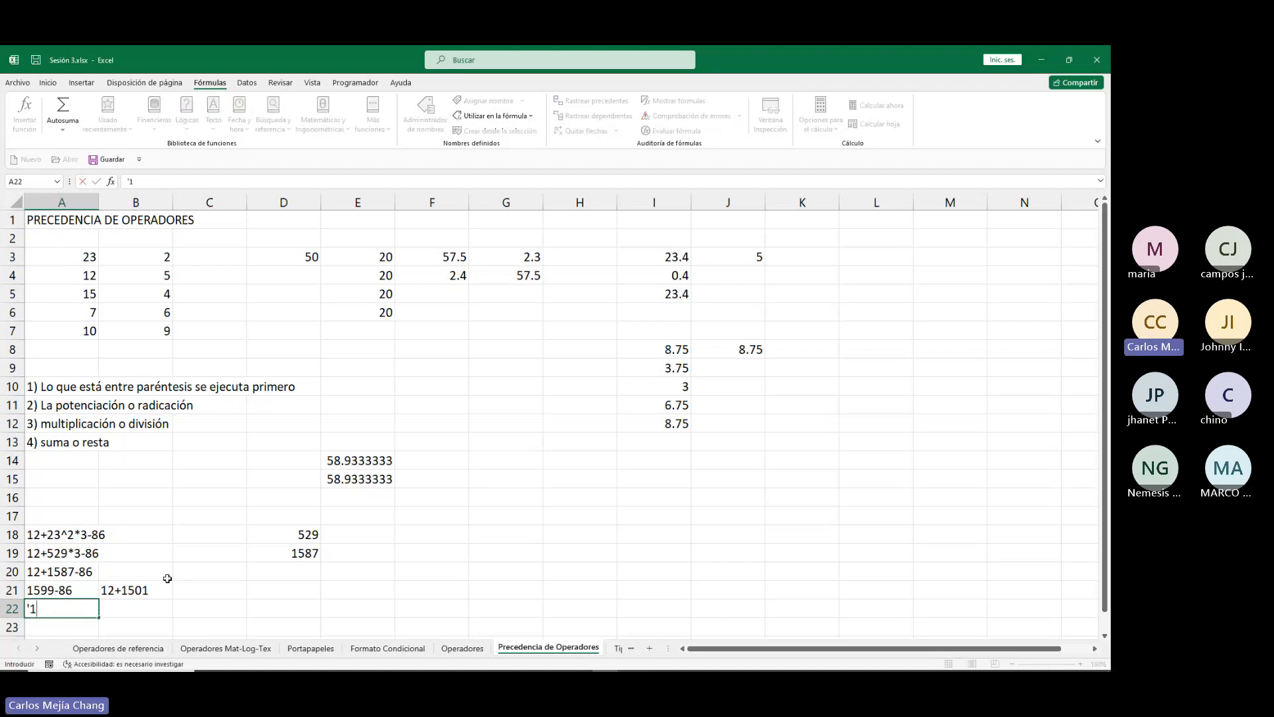
pyautogui.write('513')
pyautogui.press('Return')
# Enter the subtraction-first result 1513 as text in cell B22, below 12+1501.
pyautogui.press('Up')
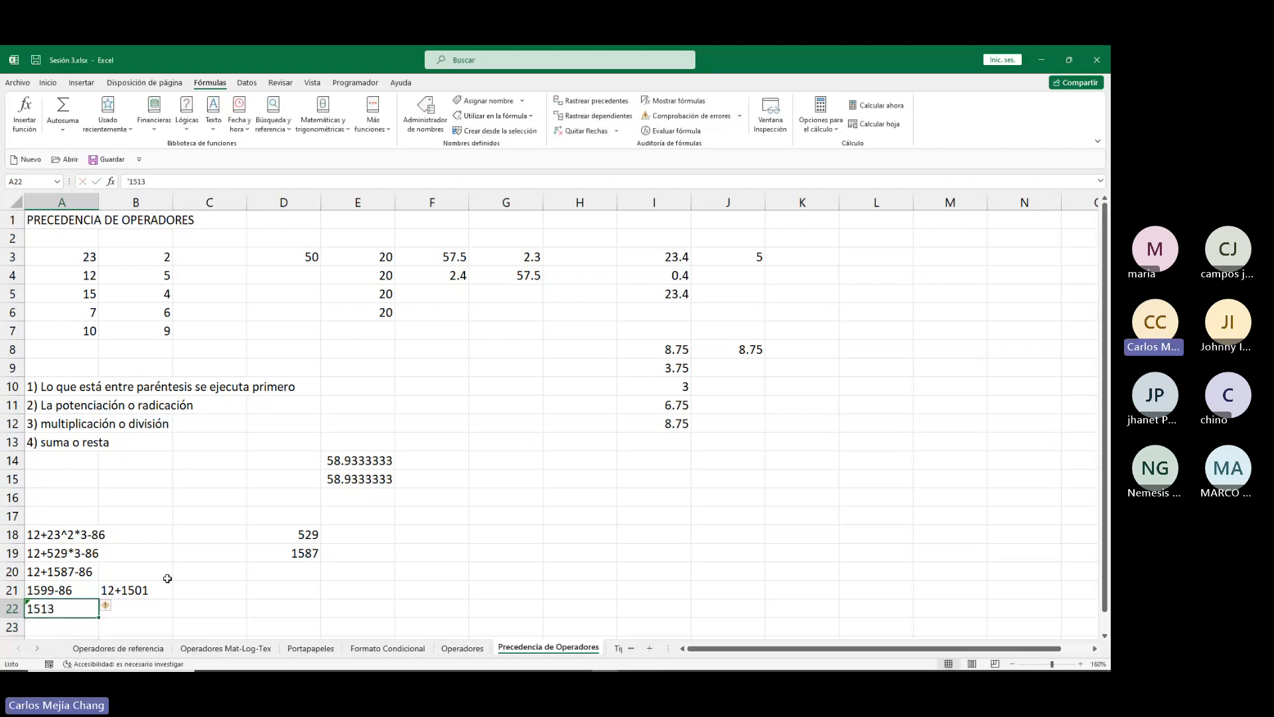
pyautogui.press('Right')
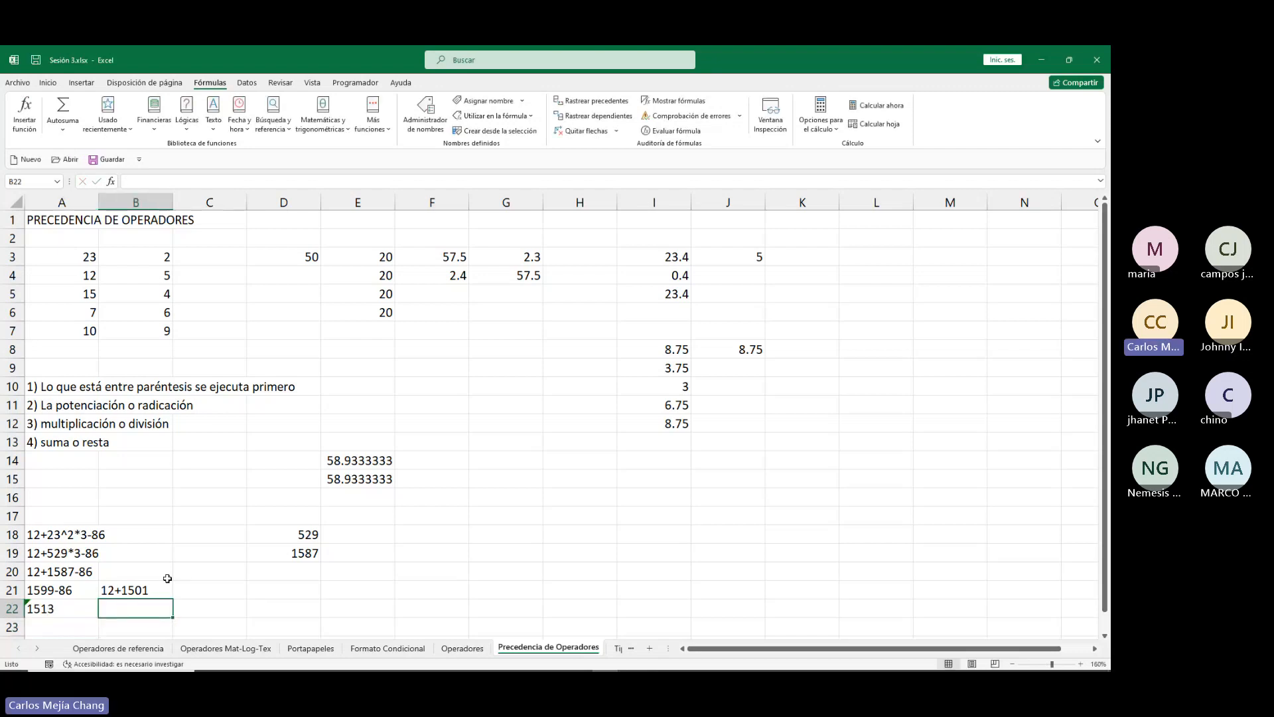
pyautogui.write("'1513")
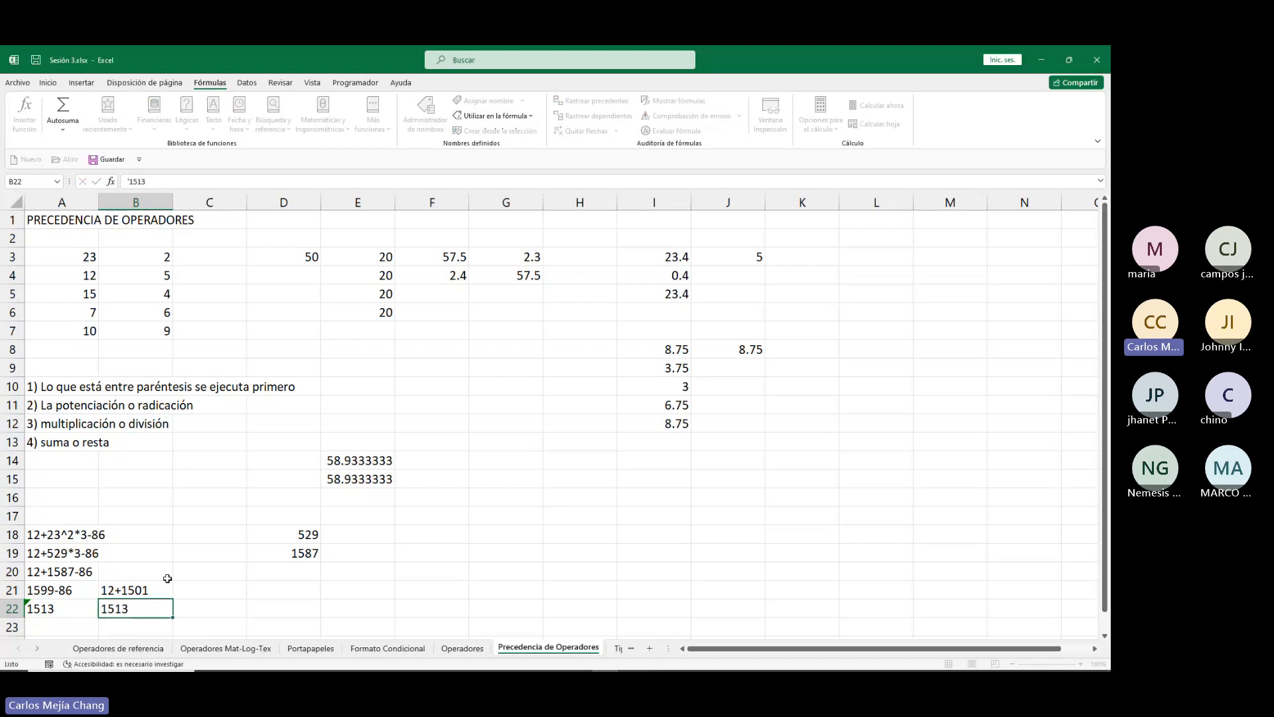
pyautogui.press('Return')
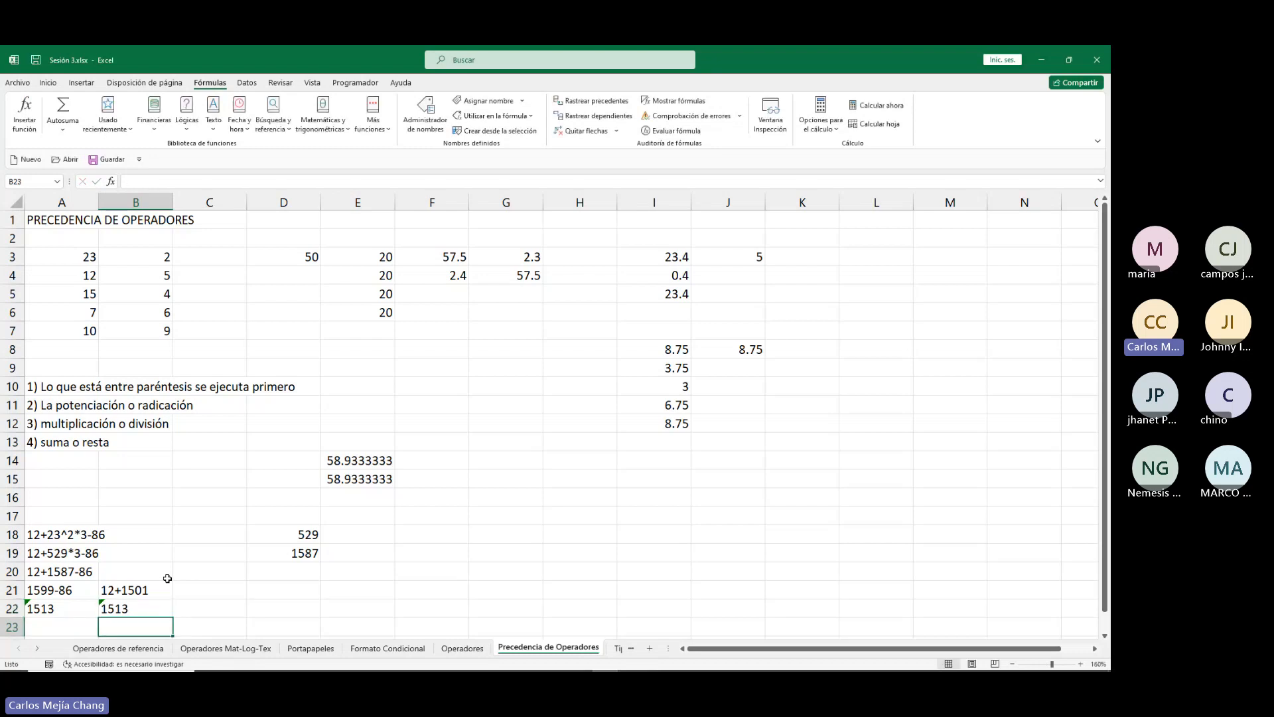
# Copy the full expression text 12+23^2*3-86 from cell A18 without changing the cell.
pyautogui.press('Up')
pyautogui.press('Up')
pyautogui.press('Up')
pyautogui.press('Up')
pyautogui.press('Up')
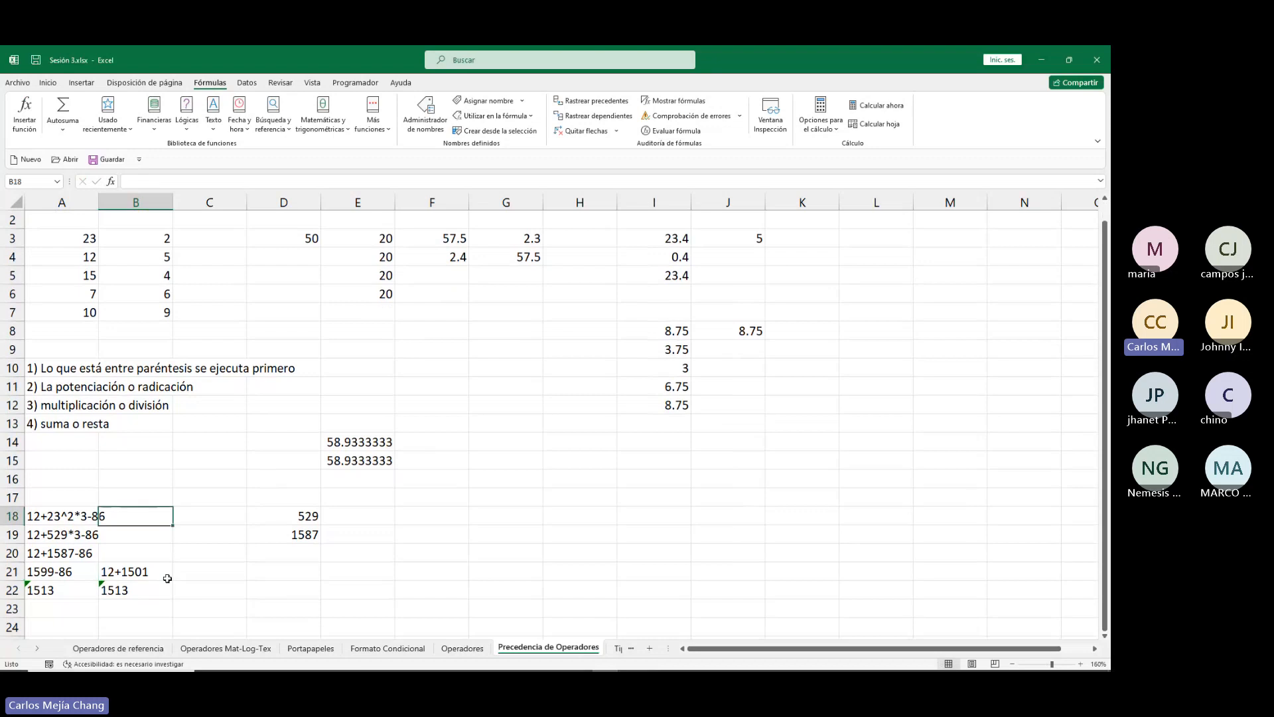
pyautogui.press('Left')
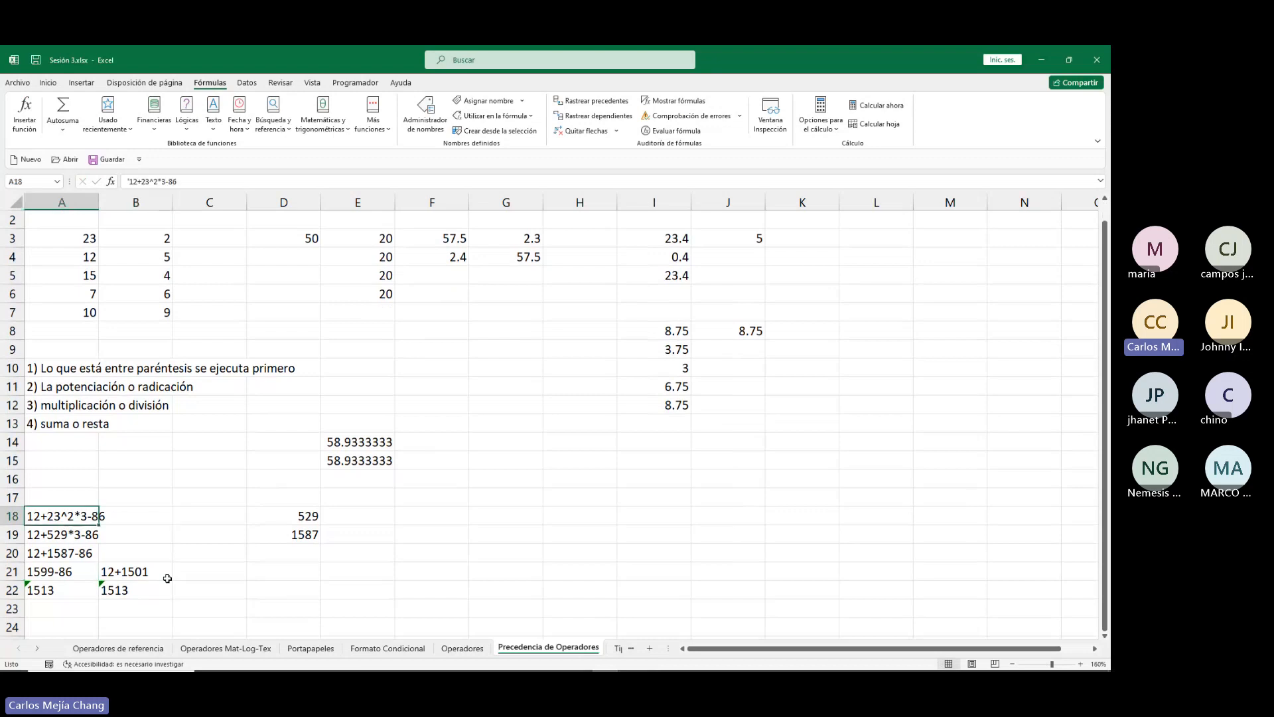
pyautogui.click(132, 181)
pyautogui.moveTo(132, 181); pyautogui.dragTo(182, 183)
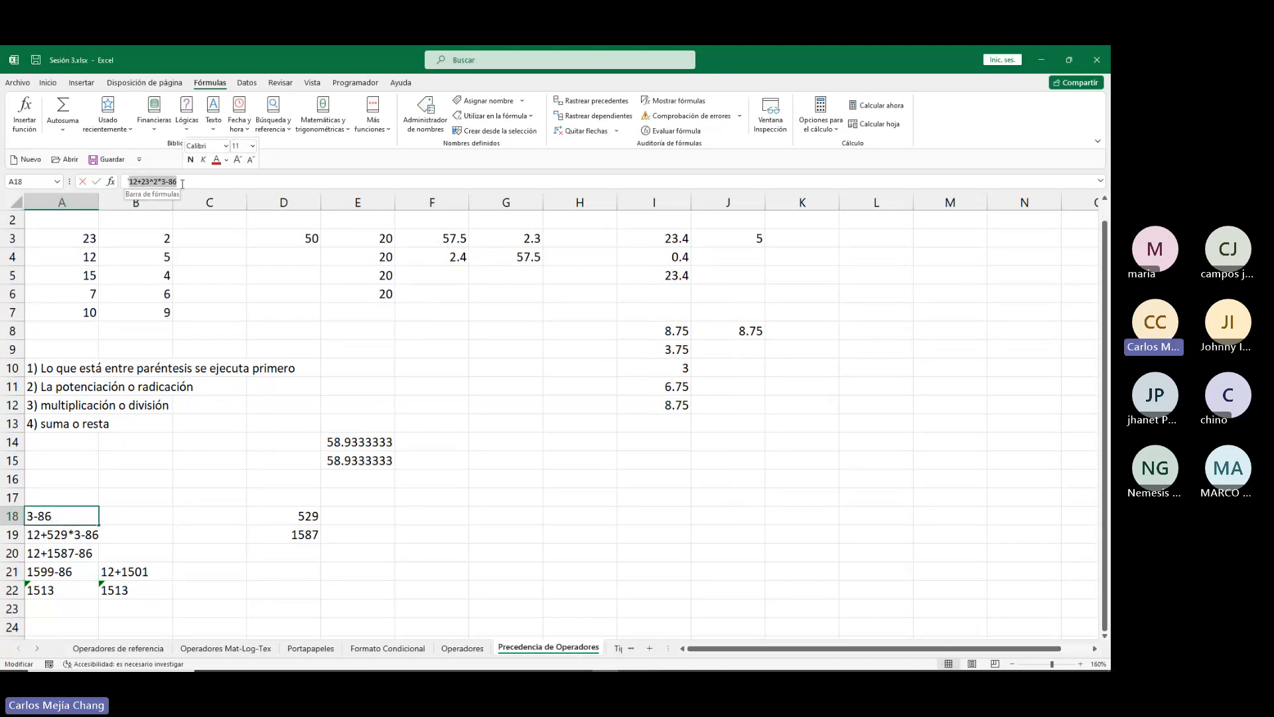
pyautogui.hotkey('ctrl', 'c')
pyautogui.press('Return')
# Enter the copied expression as a live formula, =12+23^2*3-86, in cell A24 to check the step-by-step result.
pyautogui.press('Down')
pyautogui.press('Down')
pyautogui.press('Down')
pyautogui.press('Down')
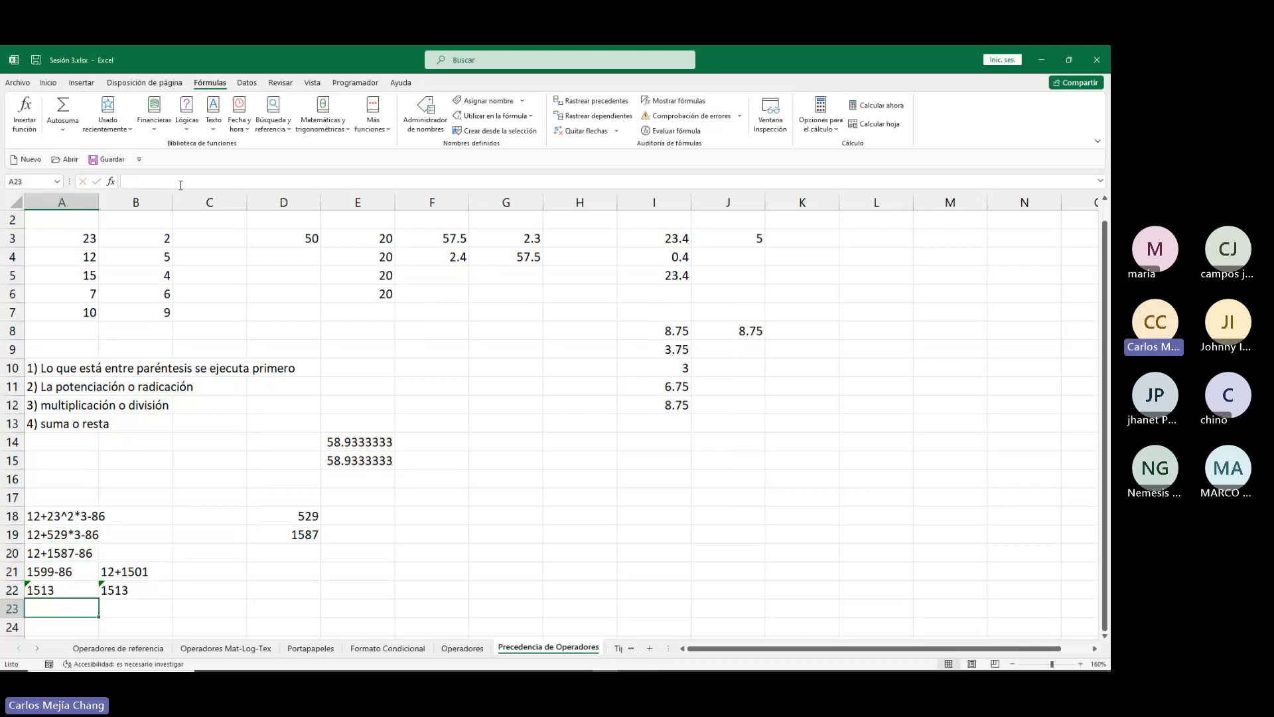
pyautogui.press('Down')
pyautogui.write('=')
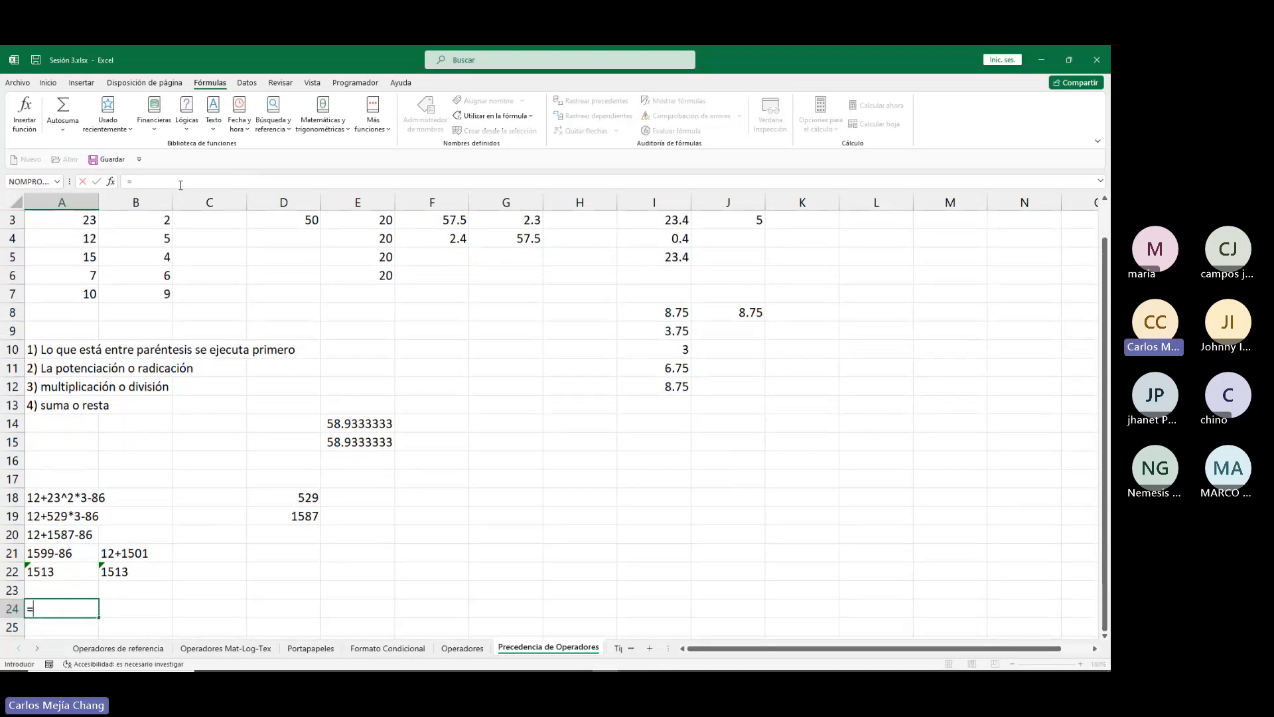
pyautogui.hotkey('ctrl', 'v')
pyautogui.press('Return')
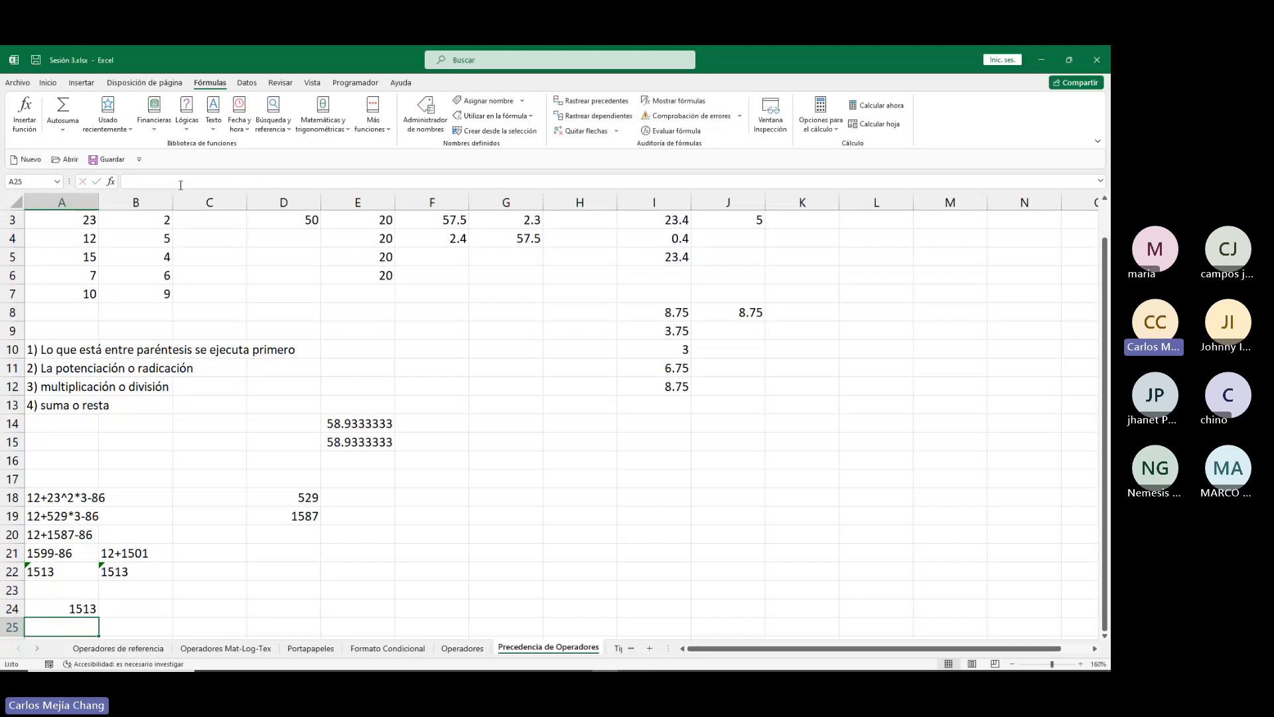
pyautogui.press('Up')
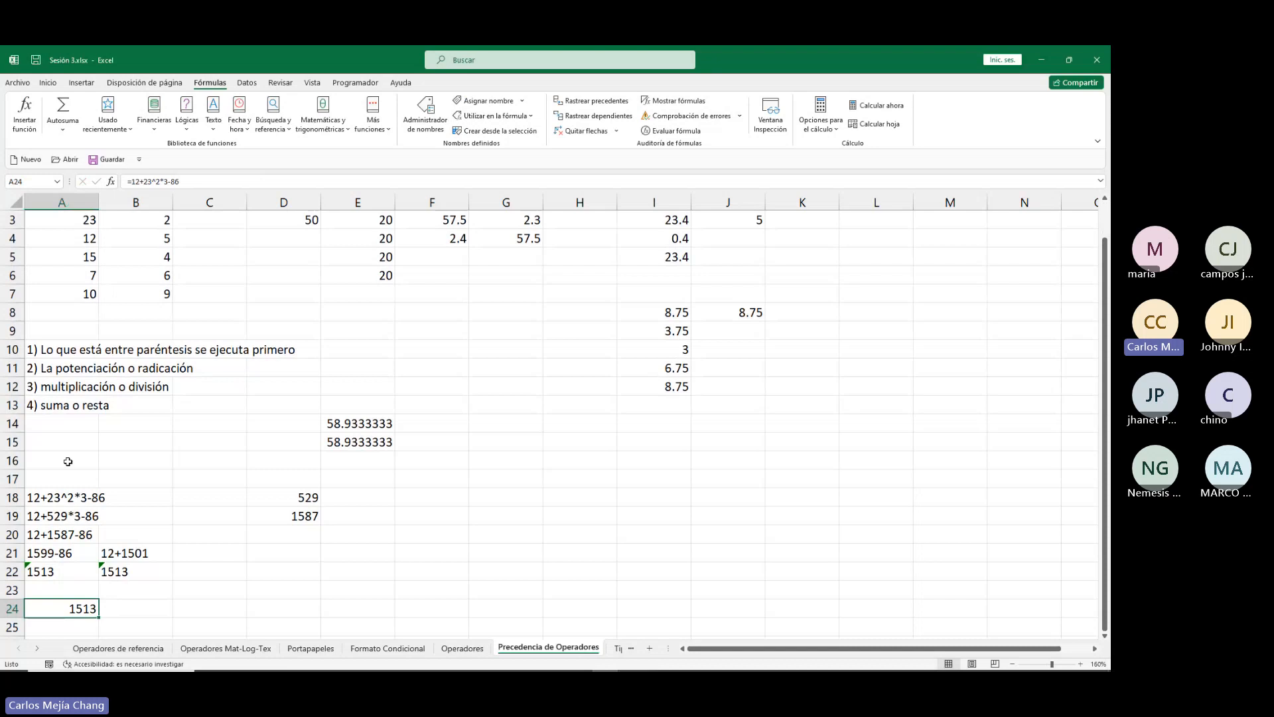
# Copy the text expression 12+23^2*3-86 from cell A18 into cell A27.
pyautogui.scroll(1, 222, 555)
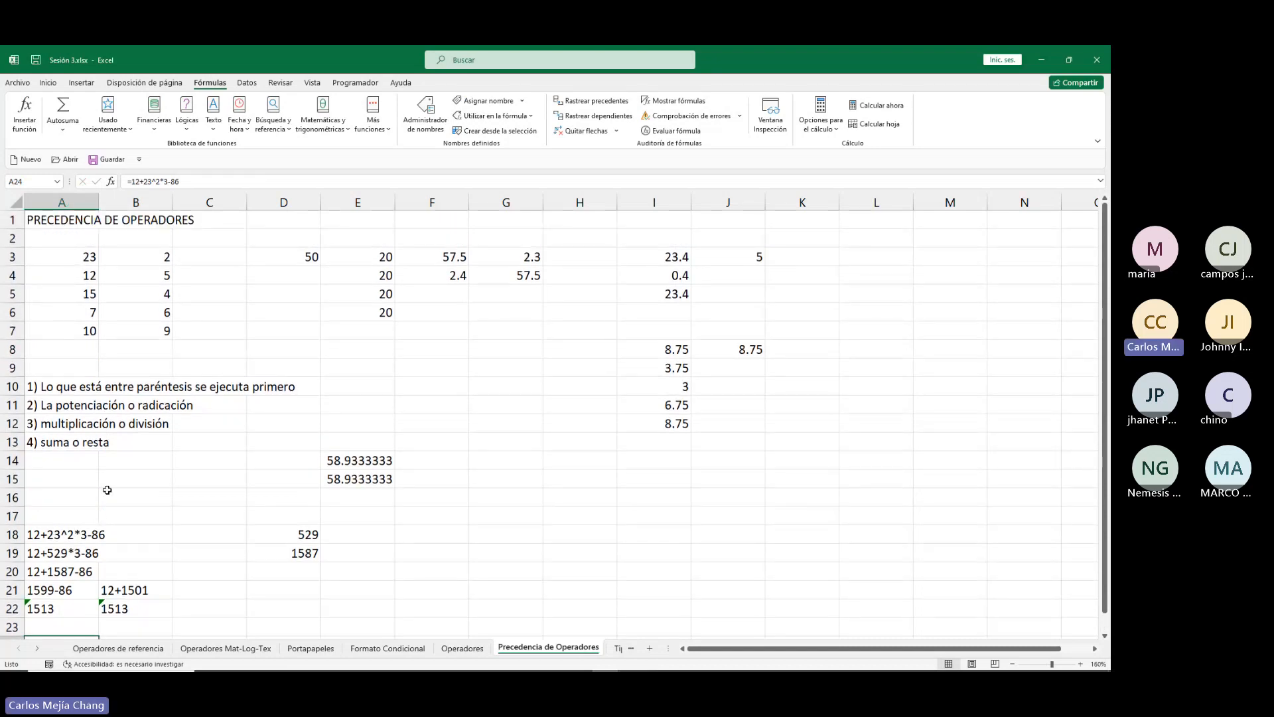
pyautogui.click(58, 535)
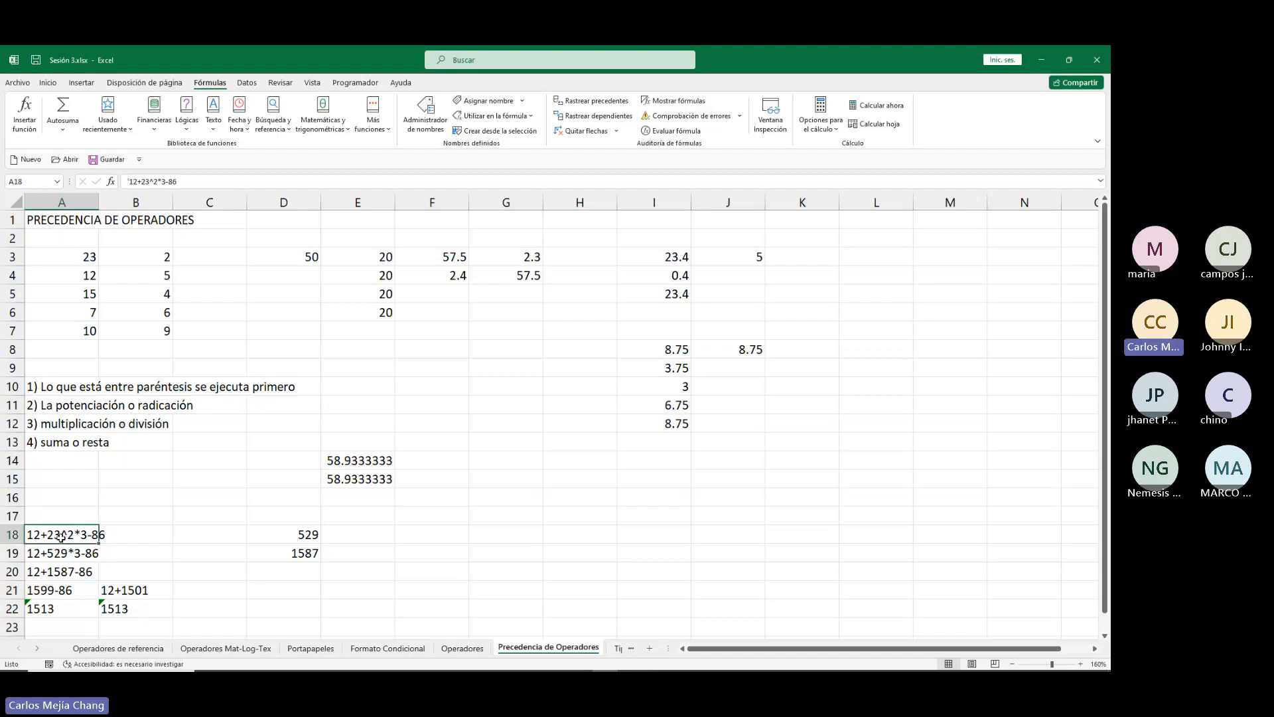
pyautogui.hotkey('ctrl', 'c')
pyautogui.scroll(-3, 34, 531)
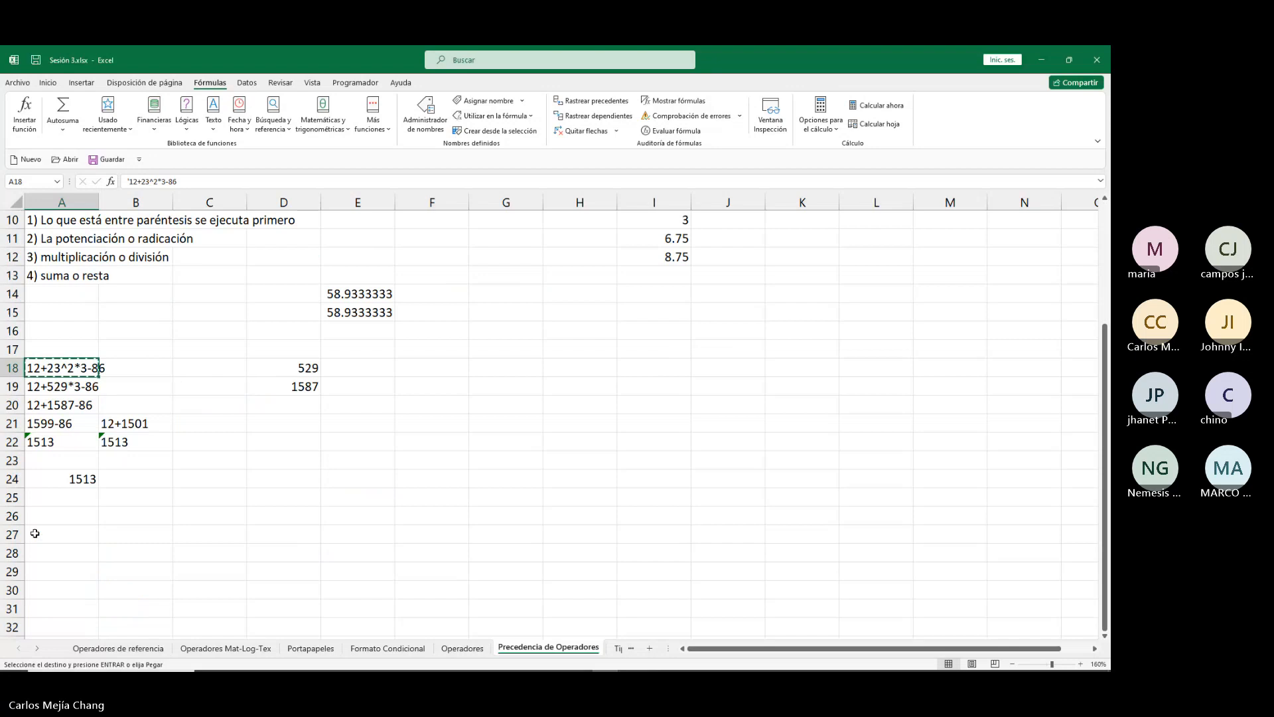
pyautogui.click(39, 535)
pyautogui.hotkey('ctrl', 'v')
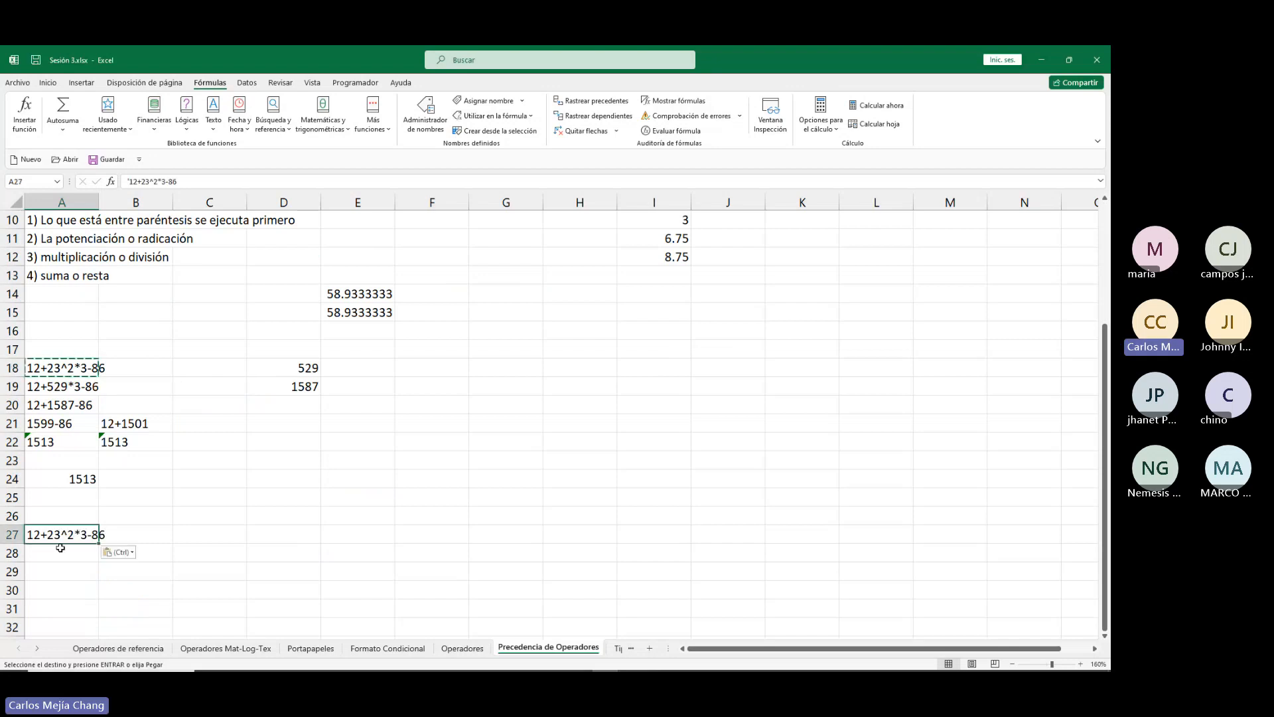
# Add parentheses around the multiplication in cell A27 so its text reads 12+23^(2*3)-86.
pyautogui.click(154, 182)
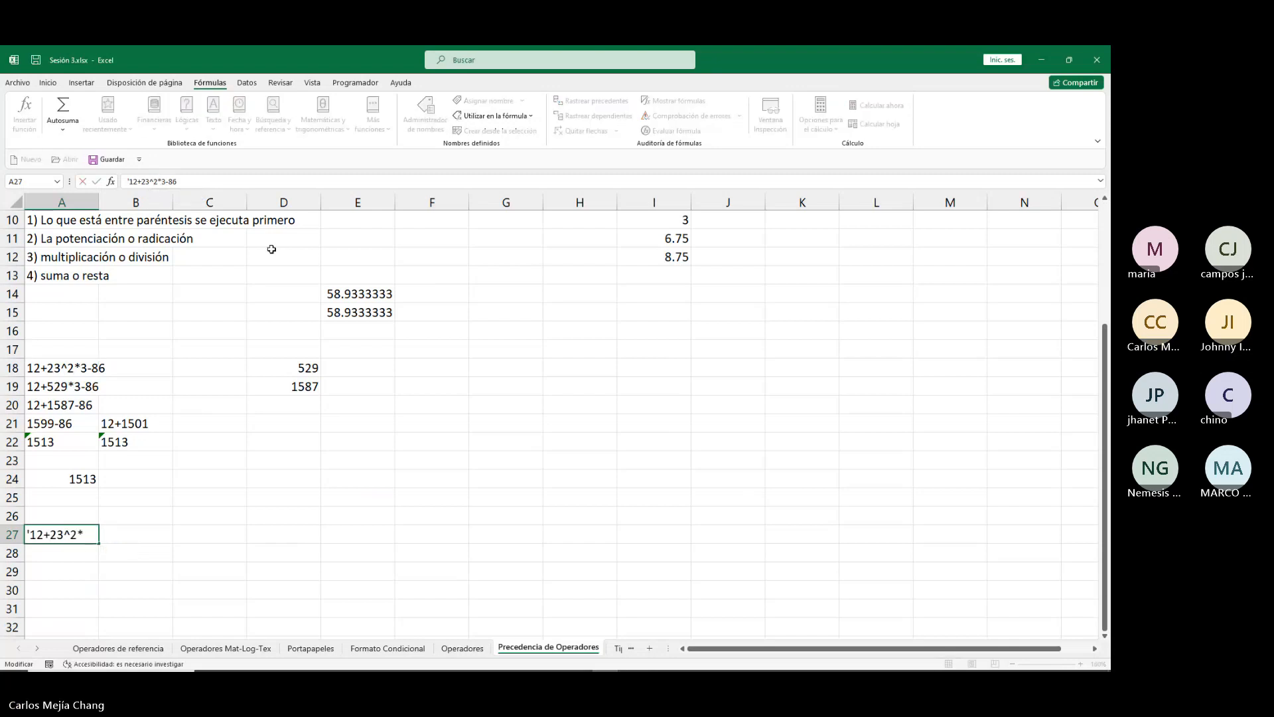
pyautogui.write('/')
pyautogui.press('BackSpace')
pyautogui.write('(')
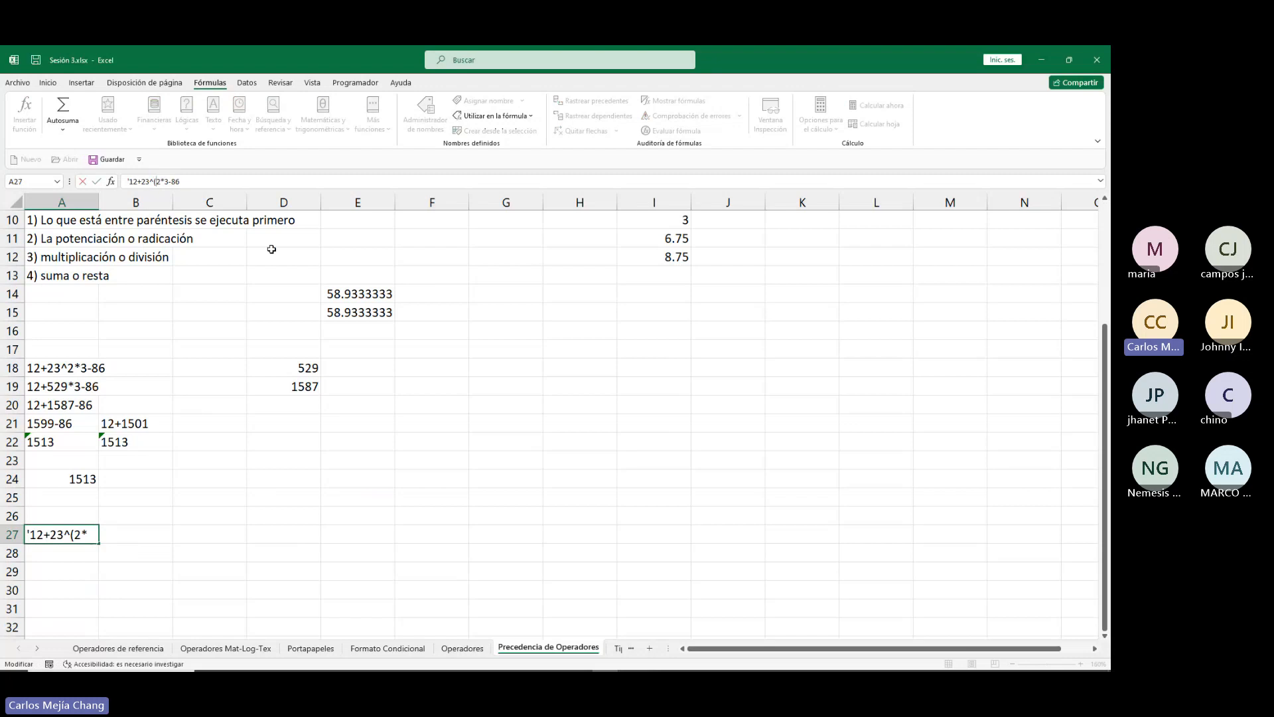
pyautogui.press('Right')
pyautogui.press('Right')
pyautogui.press('Right')
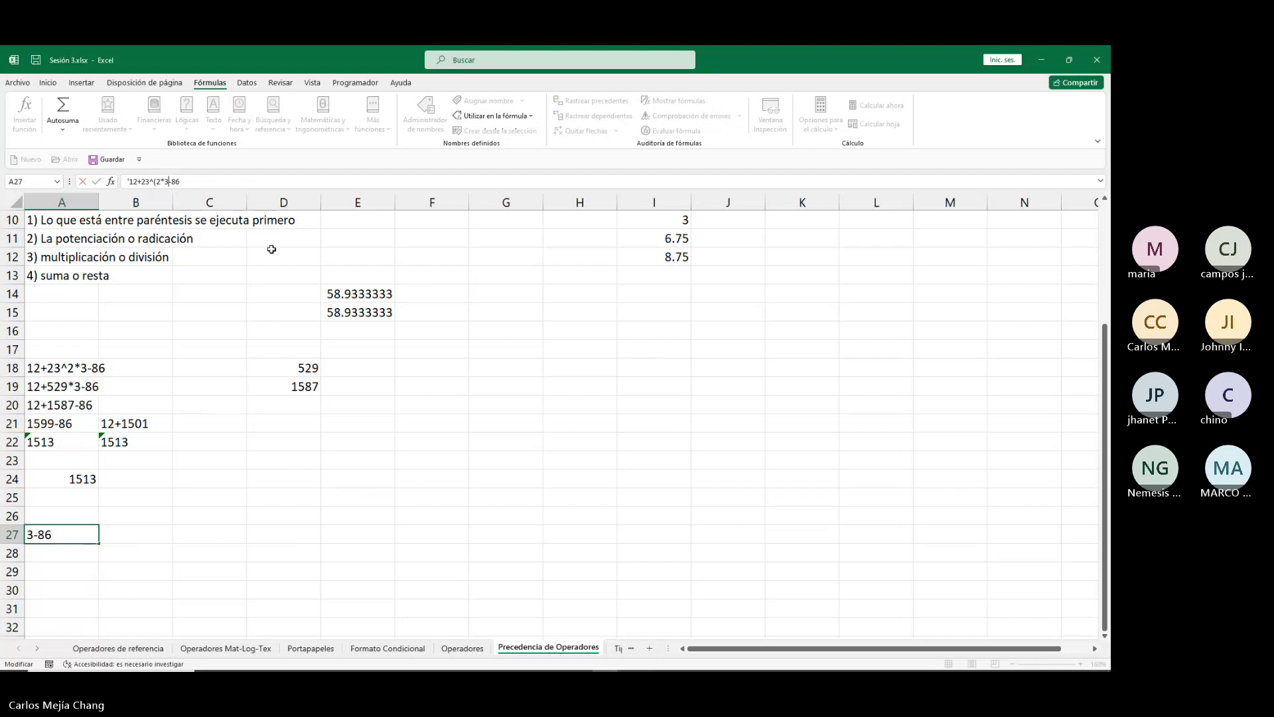
pyautogui.write(')')
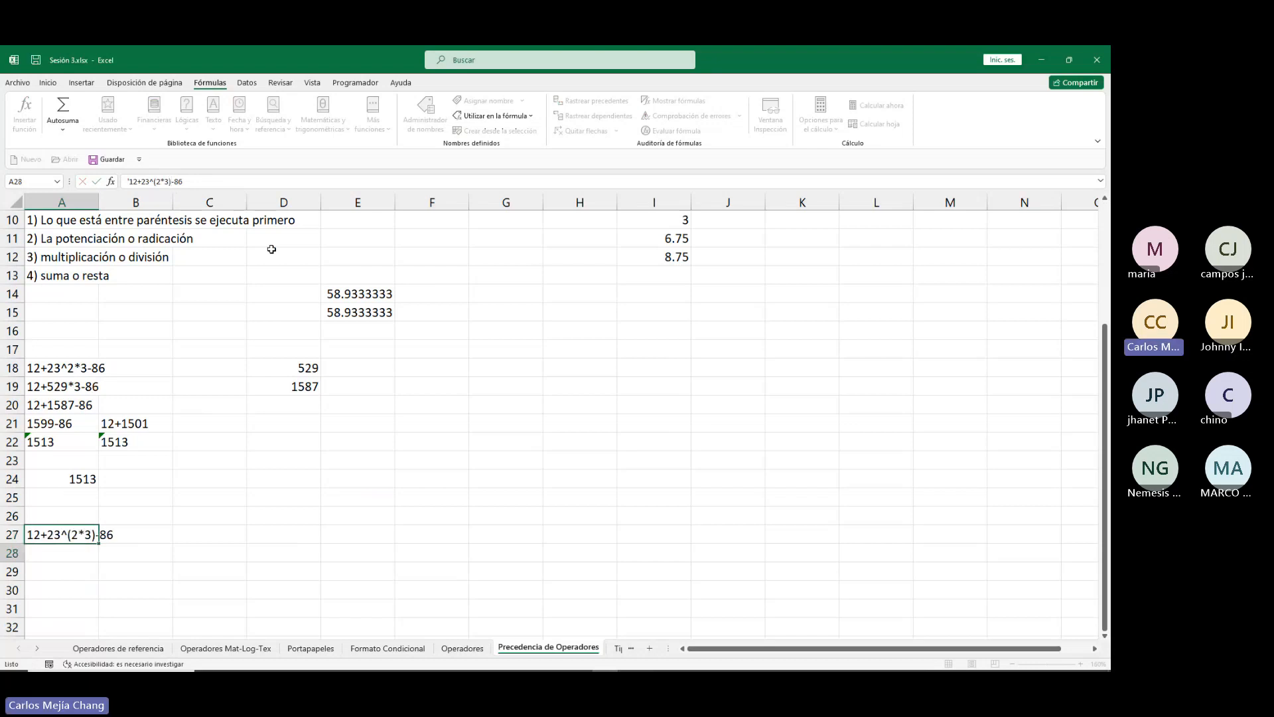
pyautogui.press('Return')
pyautogui.press('Up')
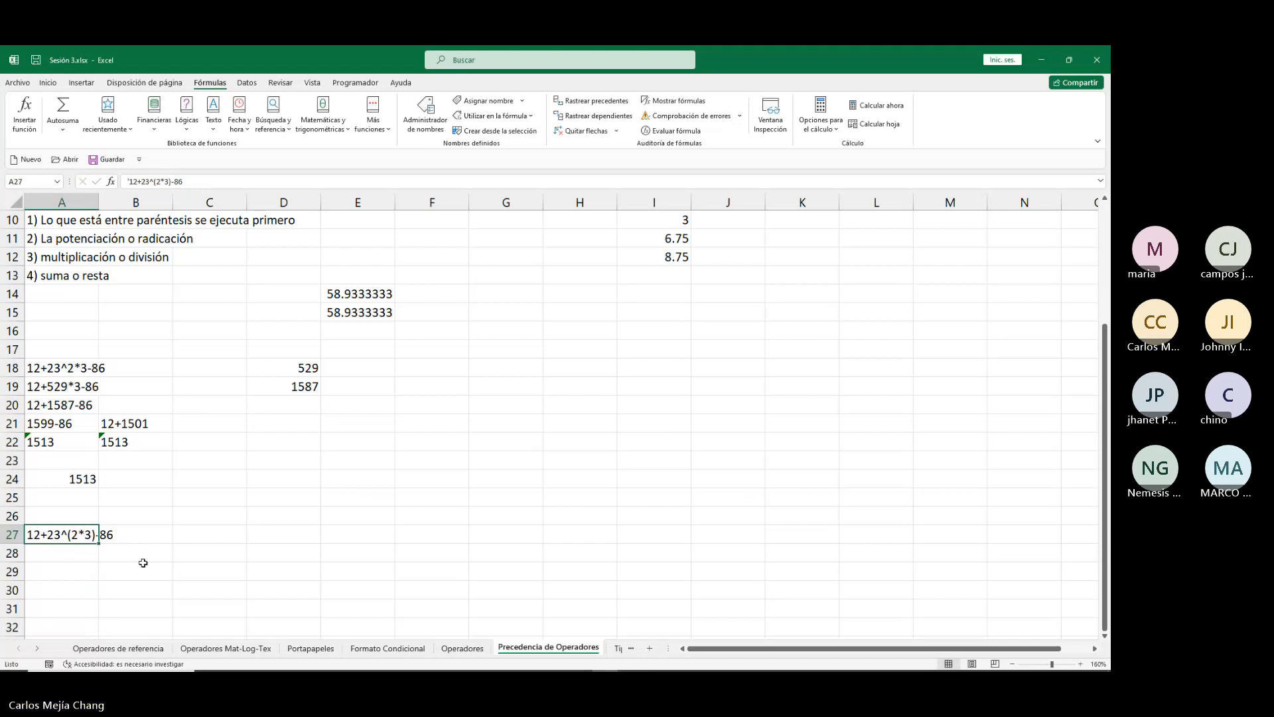
# Review the addition formula in D3, its source values in row 3, and the addition-subtraction formulas in E3 to E6.
pyautogui.scroll(2, 67, 350)
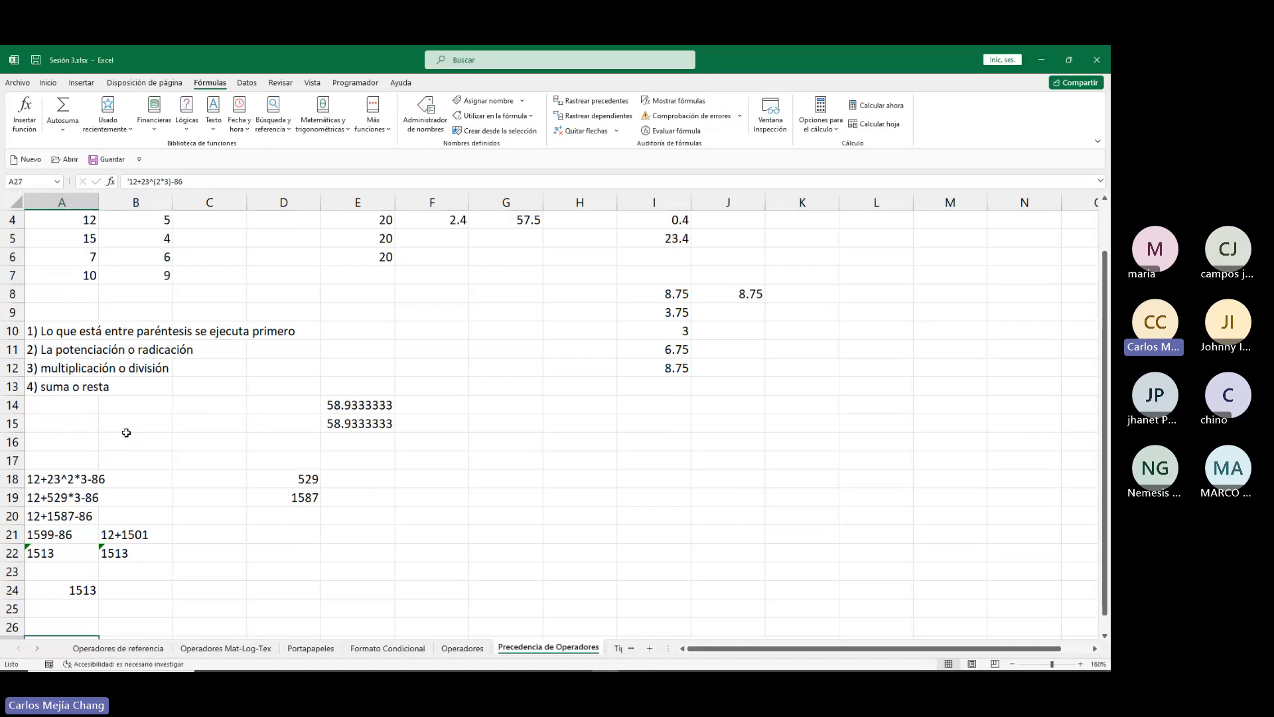
pyautogui.scroll(-2, 76, 407)
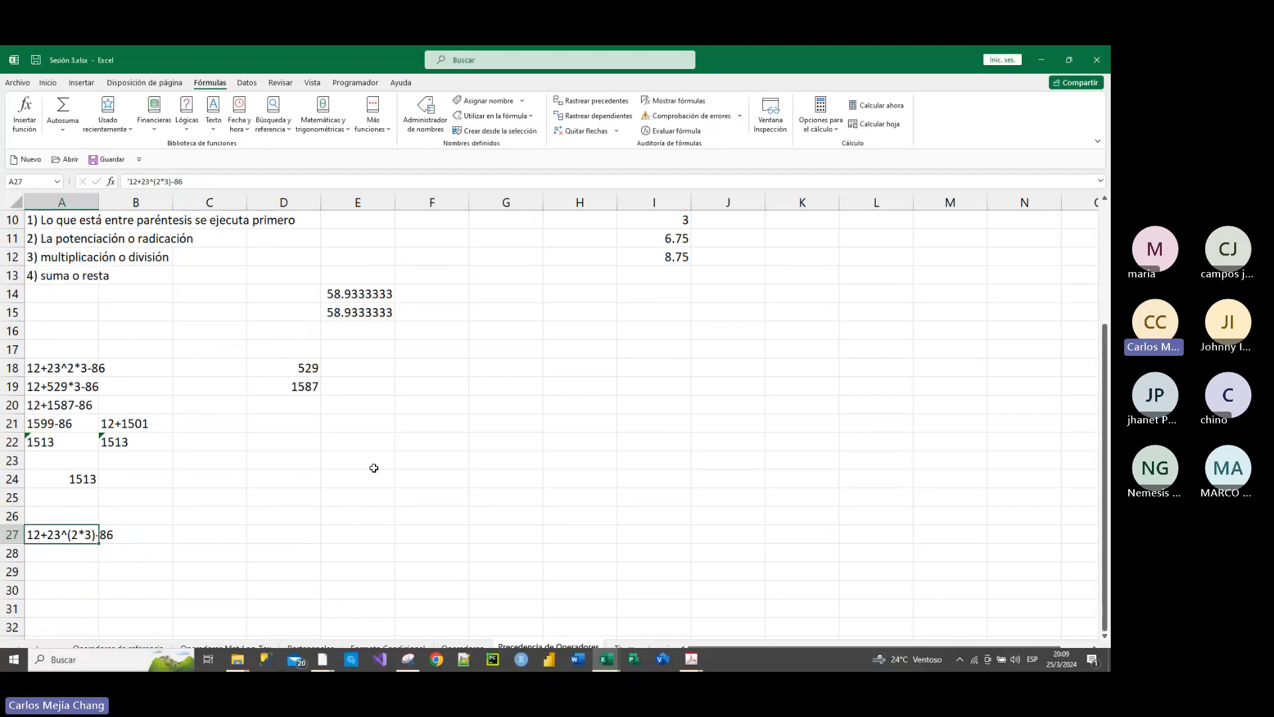
pyautogui.scroll(3, 372, 470)
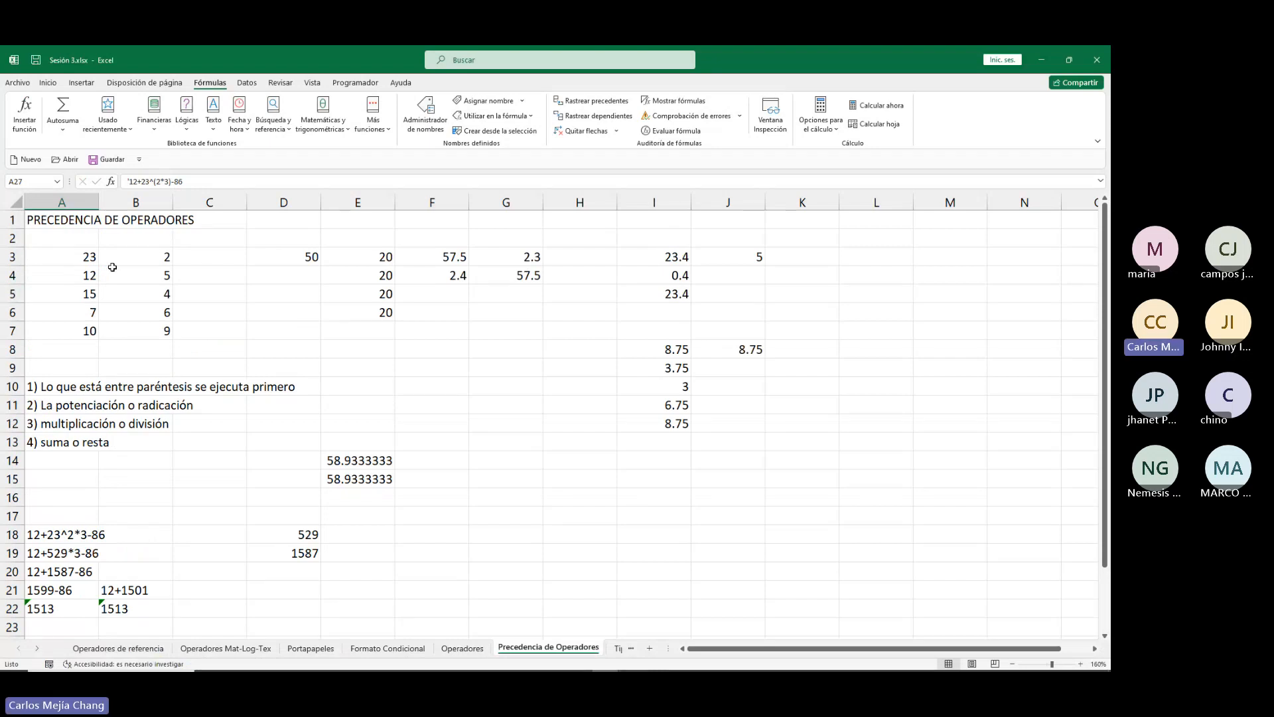
pyautogui.click(308, 258)
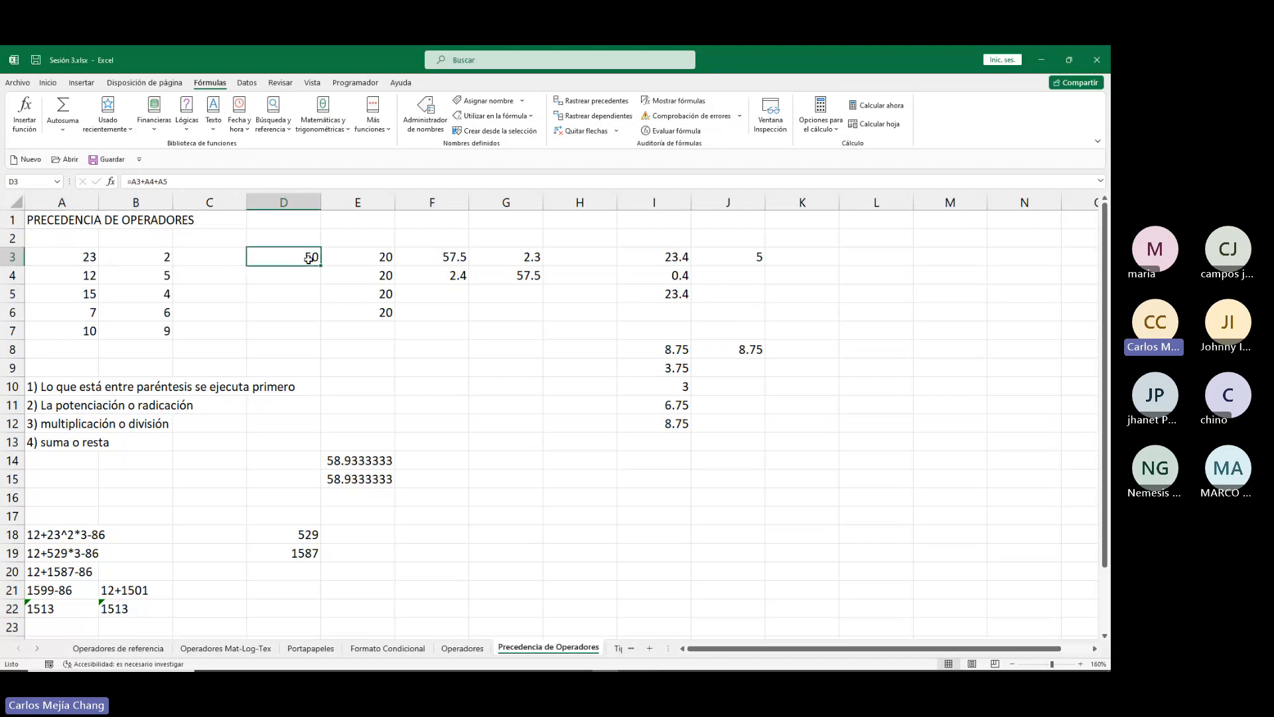
pyautogui.click(80, 257)
pyautogui.click(123, 257)
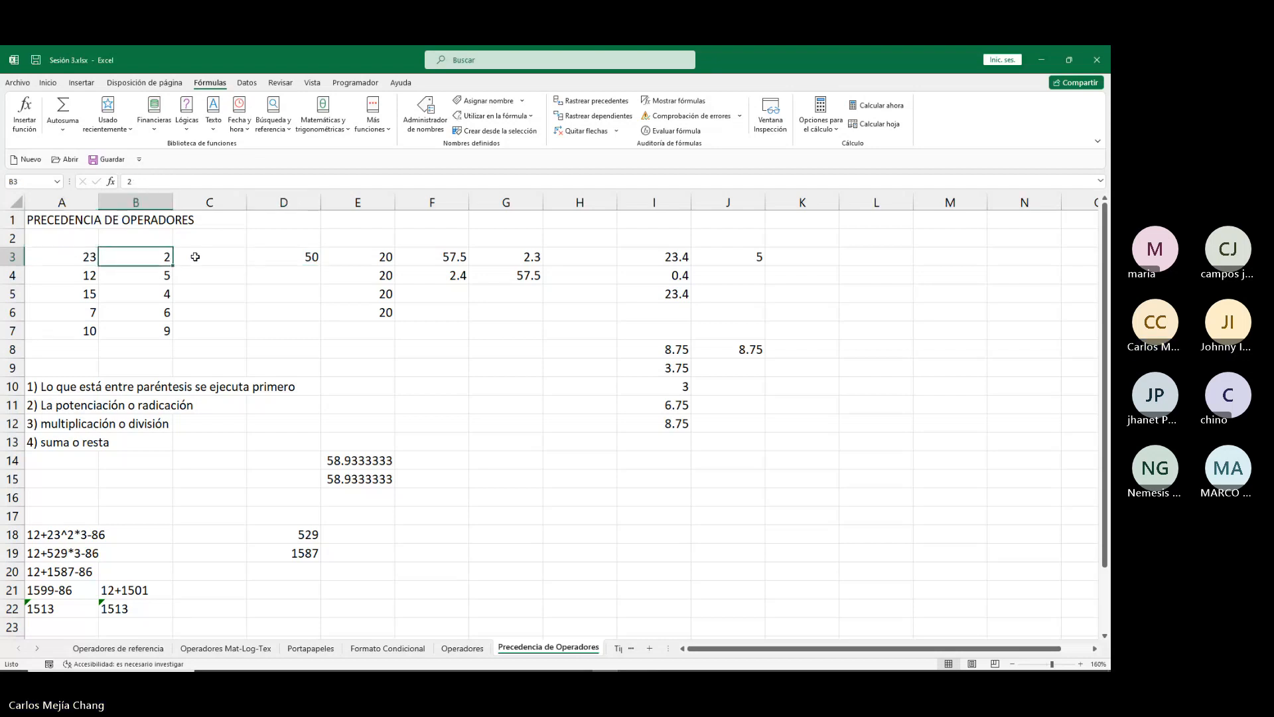
pyautogui.click(305, 258)
pyautogui.click(366, 257)
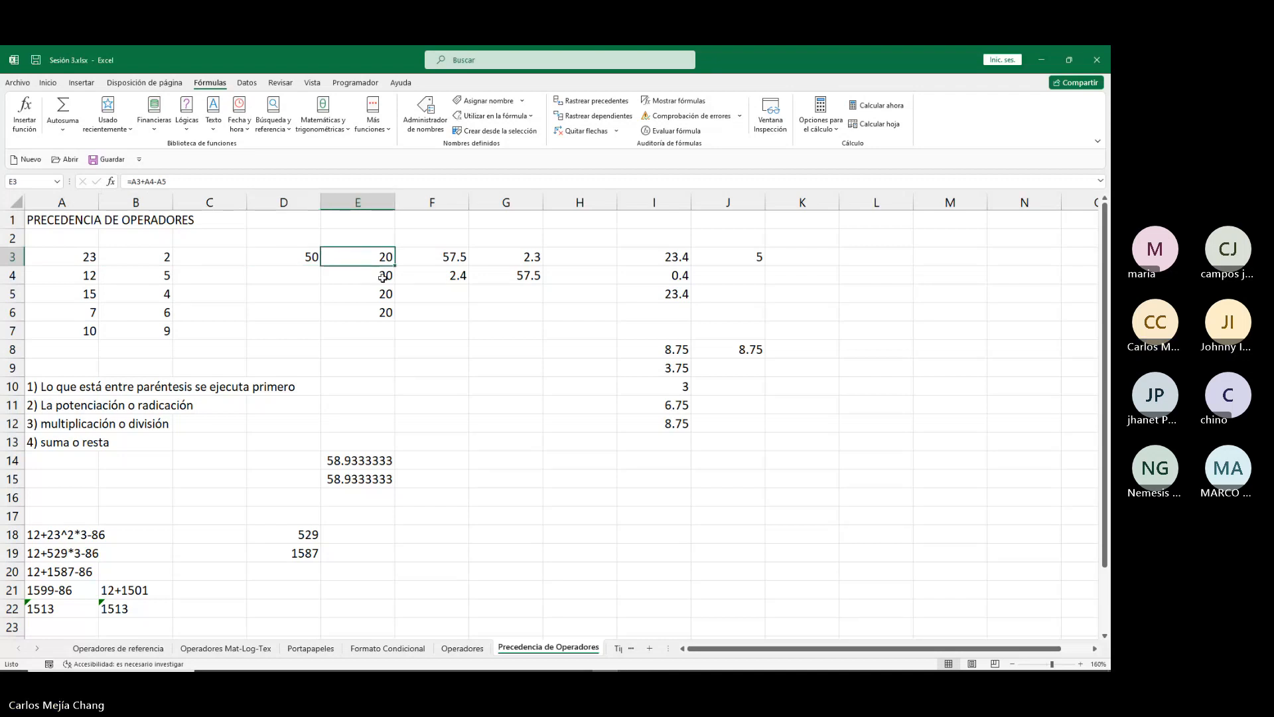
pyautogui.click(379, 275)
pyautogui.click(379, 294)
pyautogui.click(387, 312)
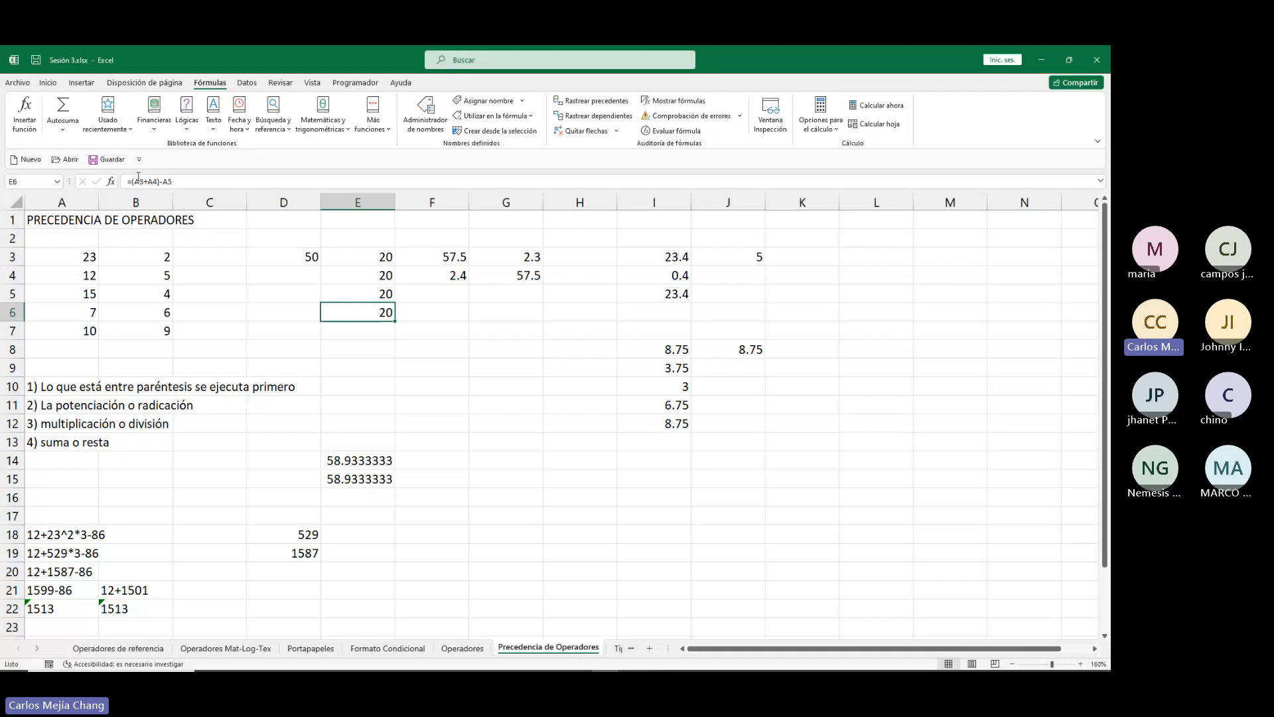
# Compare the formulas in E3 to E6 one by one, with and without parentheses around the addition or subtraction.
pyautogui.click(384, 257)
pyautogui.press('Down')
pyautogui.press('Down')
pyautogui.press('Down')
pyautogui.click(369, 255)
pyautogui.click(362, 276)
pyautogui.click(360, 294)
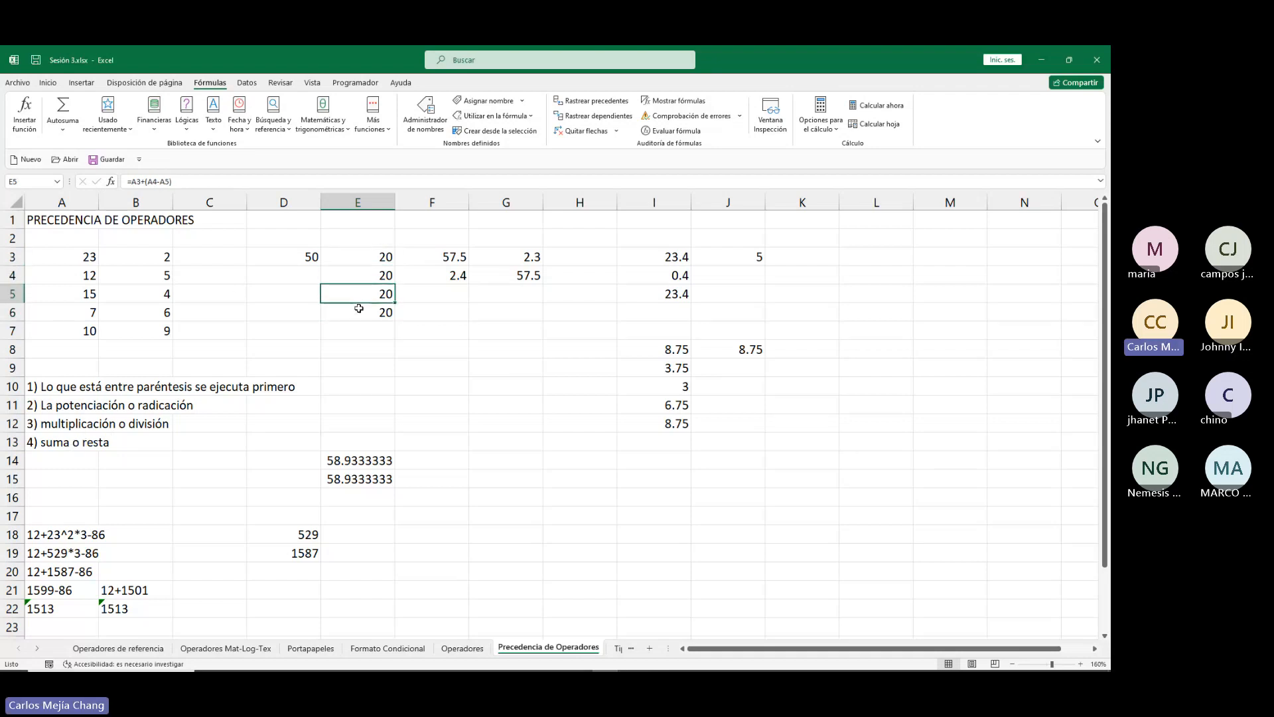
pyautogui.click(359, 308)
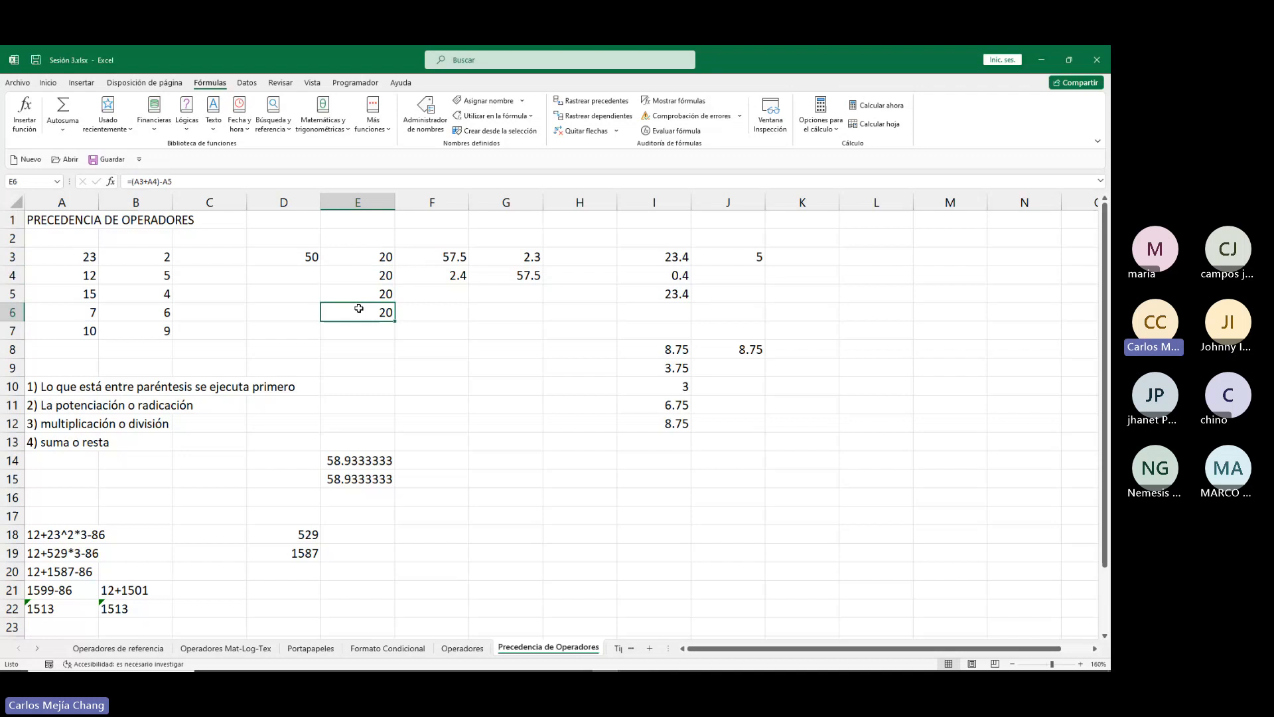
# Inspect the cell references of the division and multiplication formulas in F3, F4 and G3 without changing them.
pyautogui.click(463, 255)
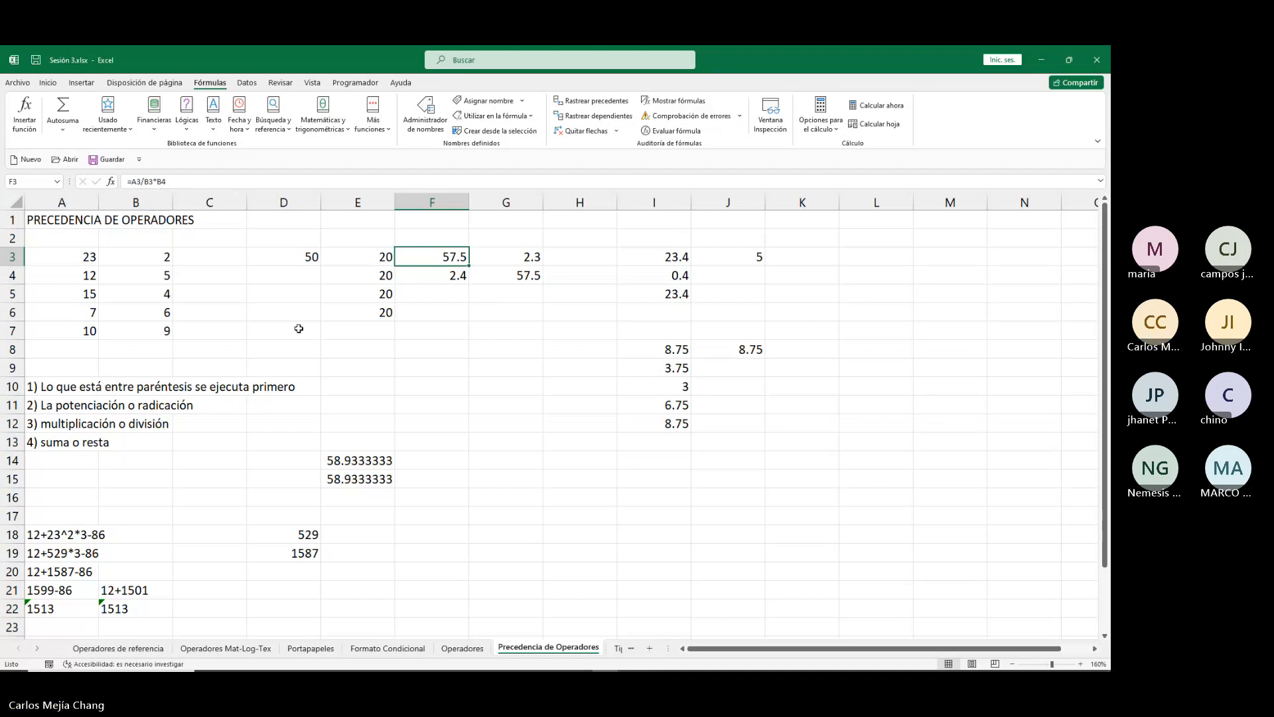
pyautogui.press('F2')
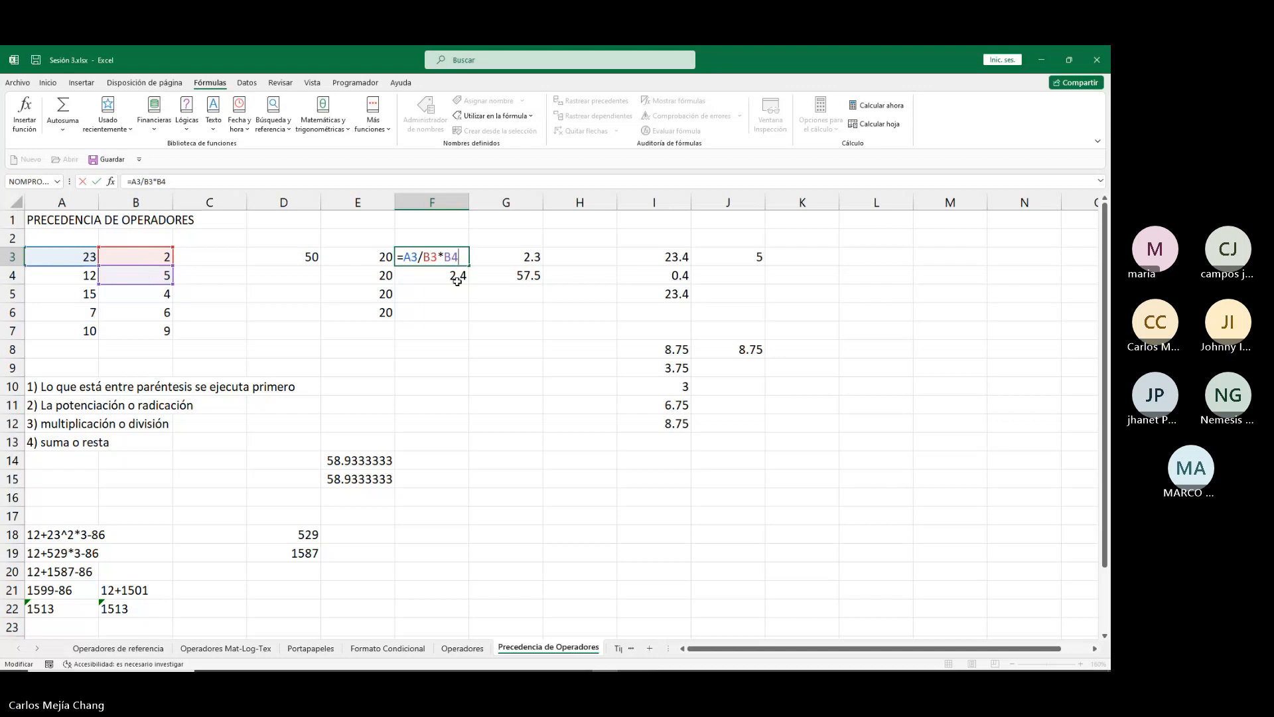
pyautogui.hotkey('ctrl', 'Return')
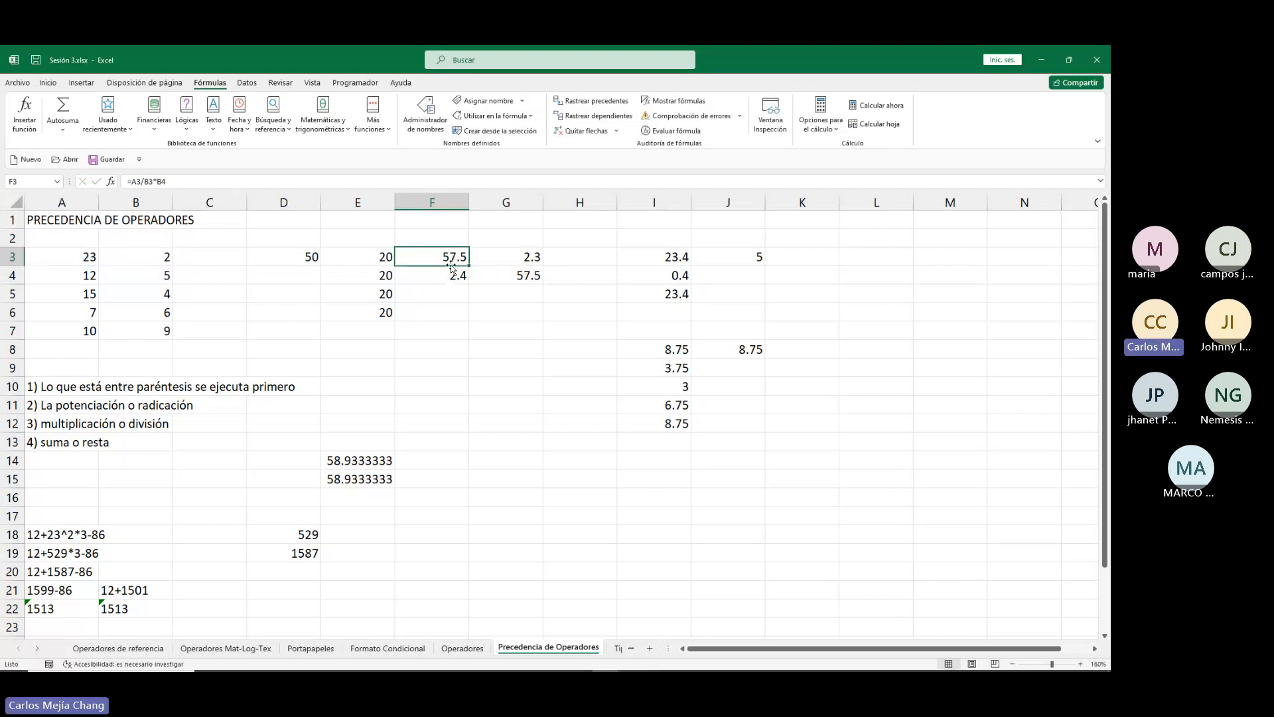
pyautogui.click(454, 275)
pyautogui.doubleClick(454, 274)
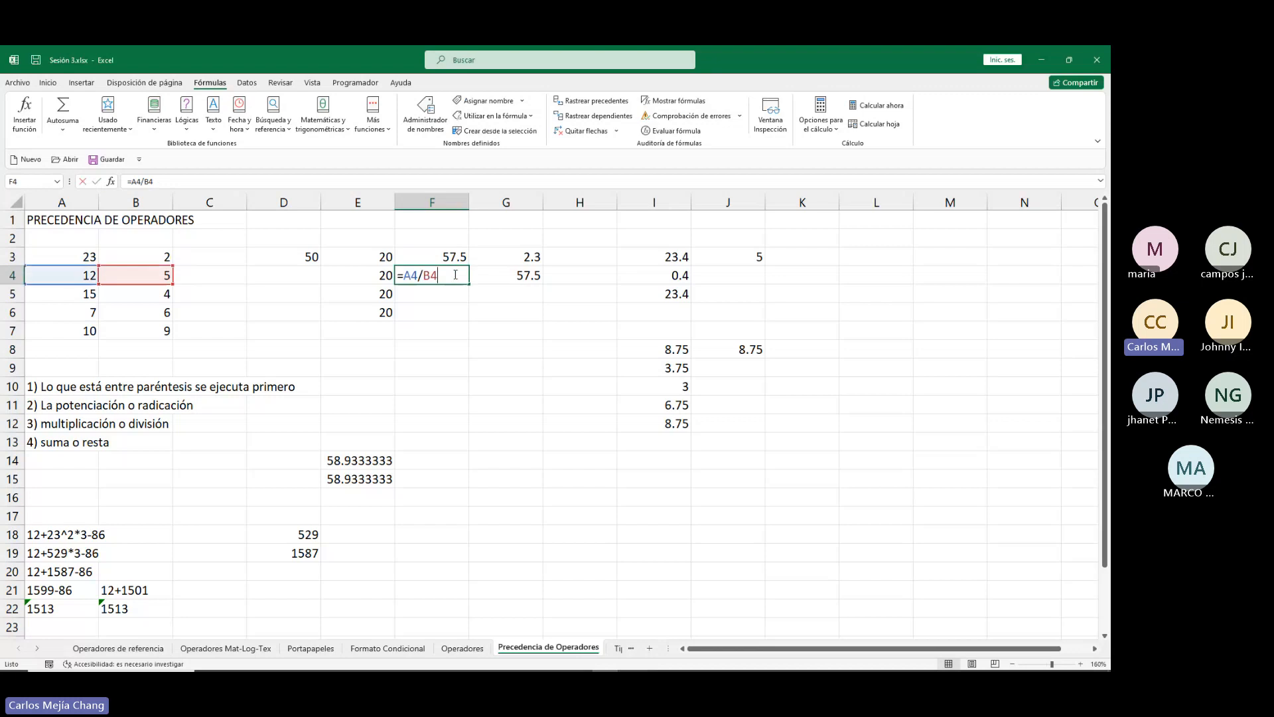
pyautogui.press('Escape')
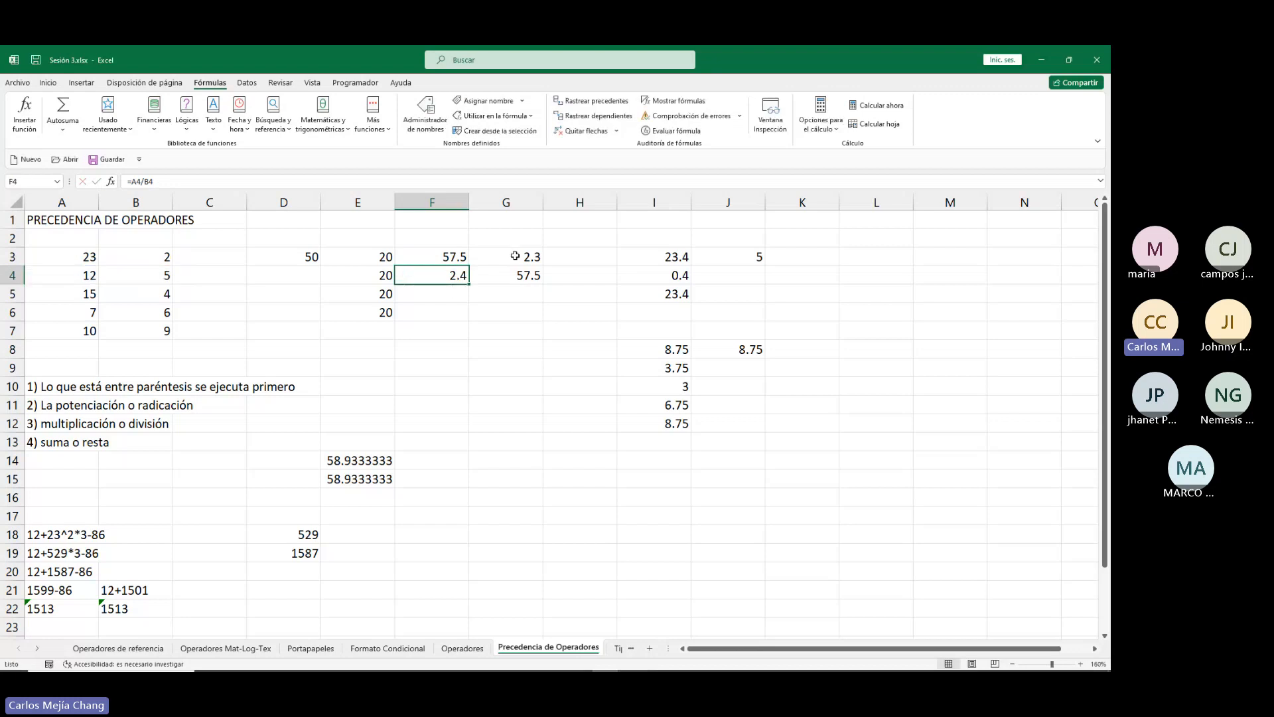
pyautogui.click(508, 256)
pyautogui.press('F2')
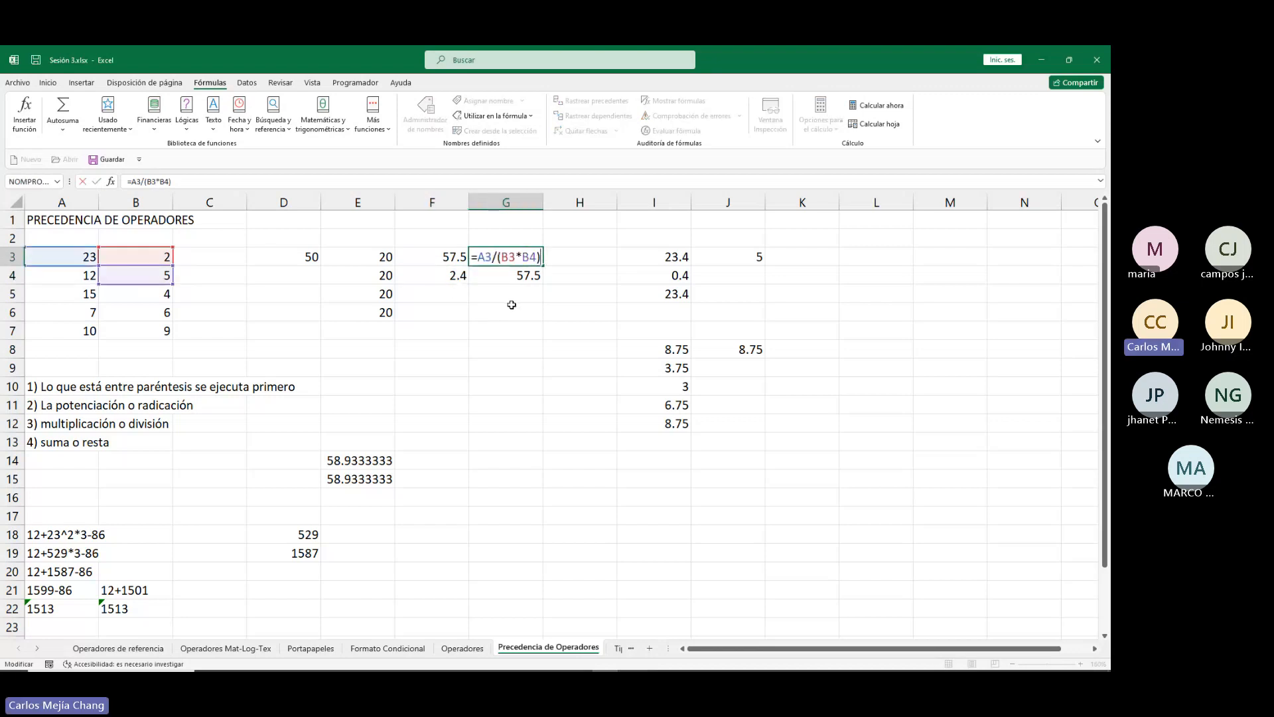
pyautogui.press('Escape')
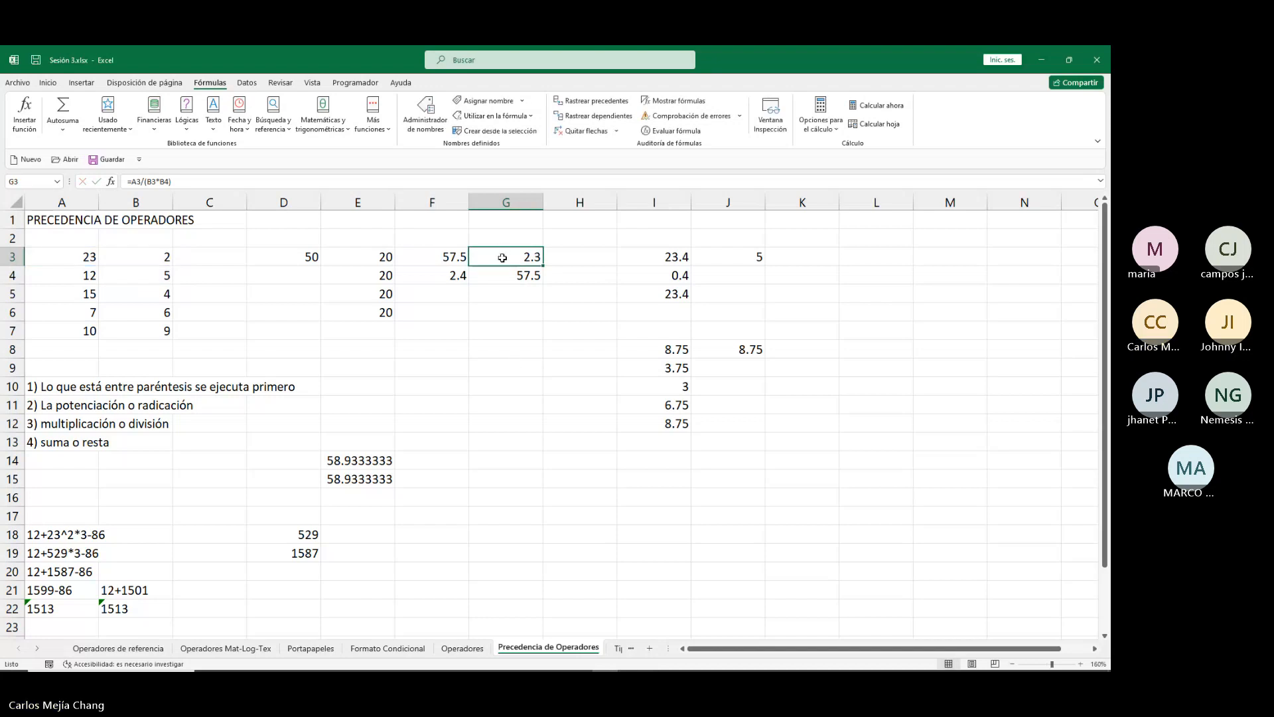
pyautogui.press('F2')
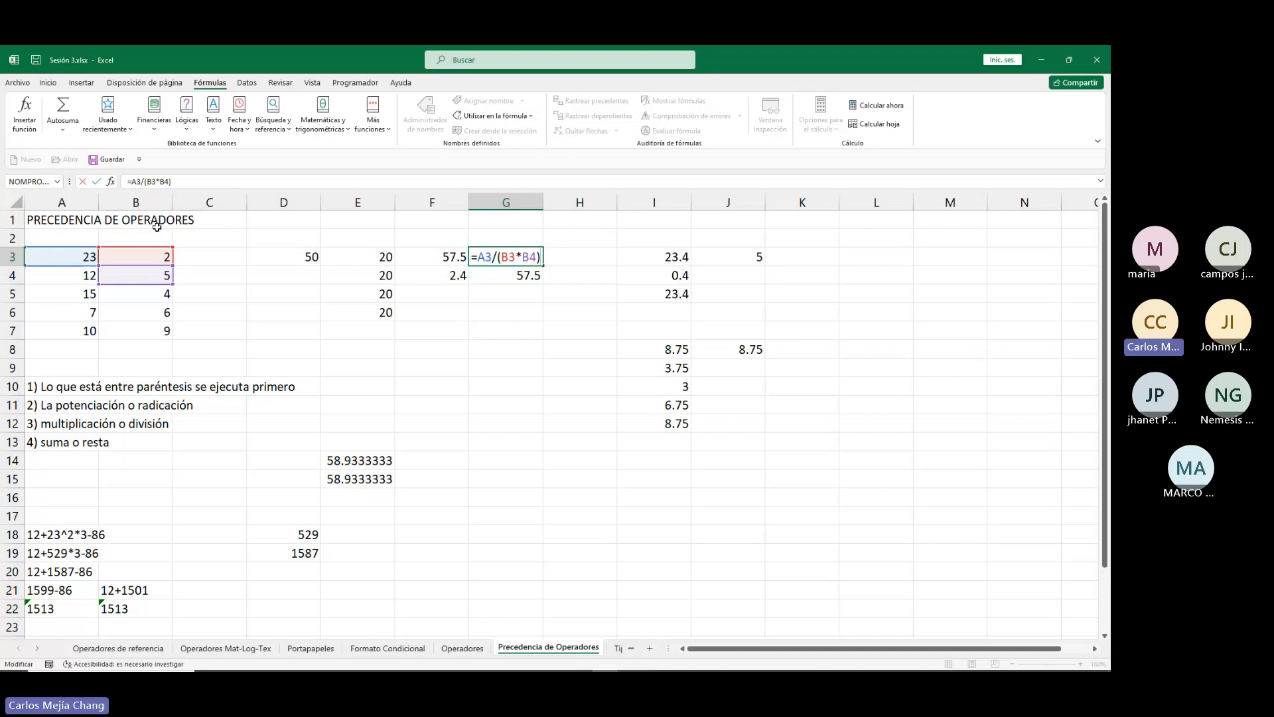
pyautogui.press('Return')
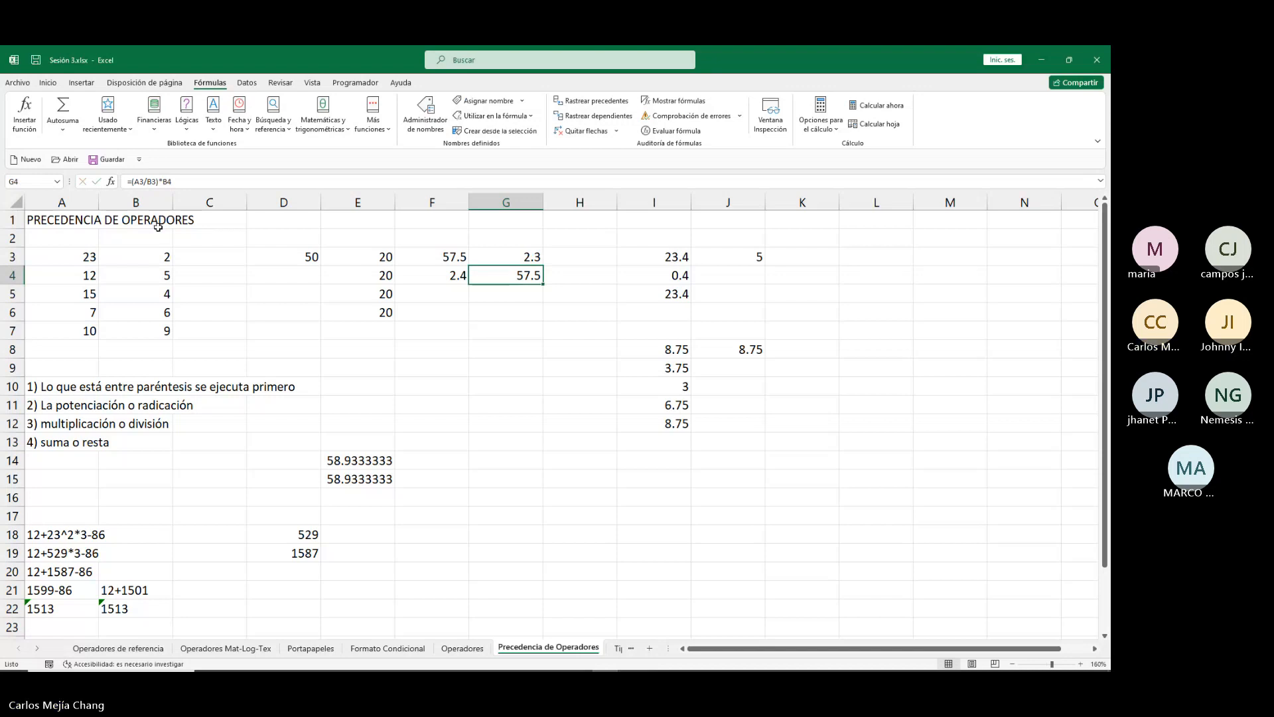
# Inspect the references of the mixed addition-division formula in I3 and the division formula in I4 without changing them.
pyautogui.click(668, 262)
pyautogui.press('F2')
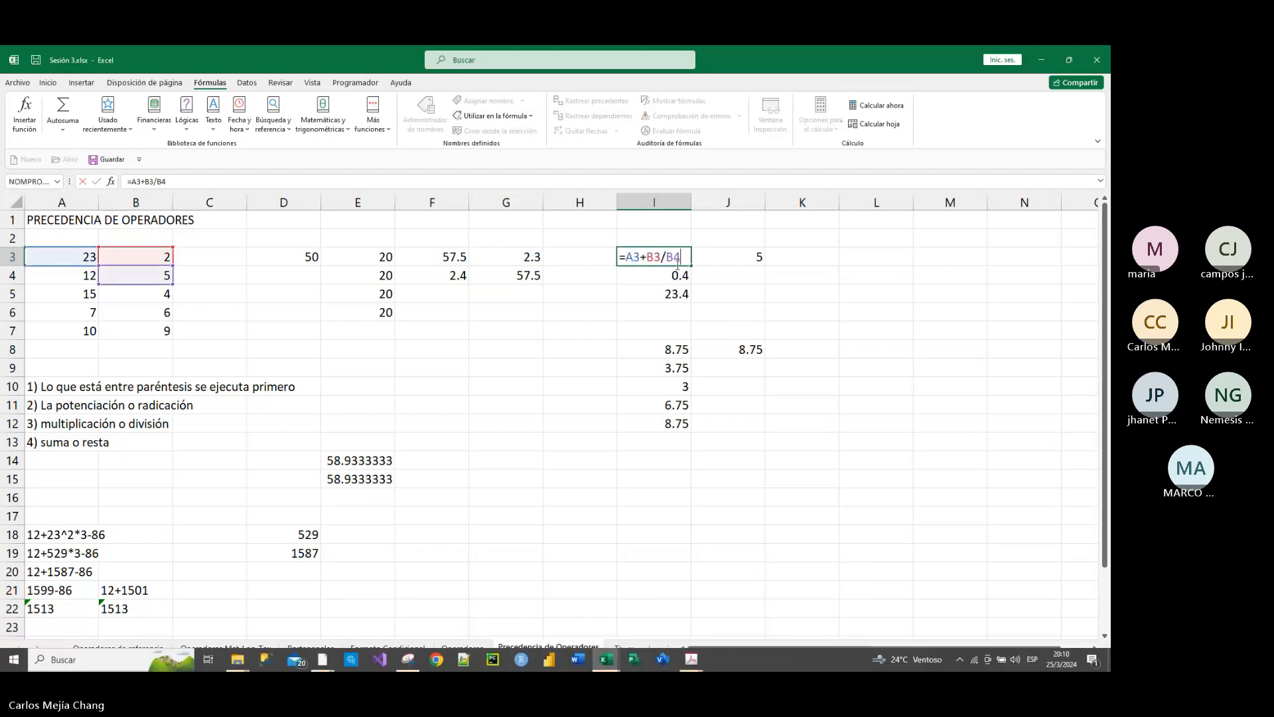
pyautogui.press('Return')
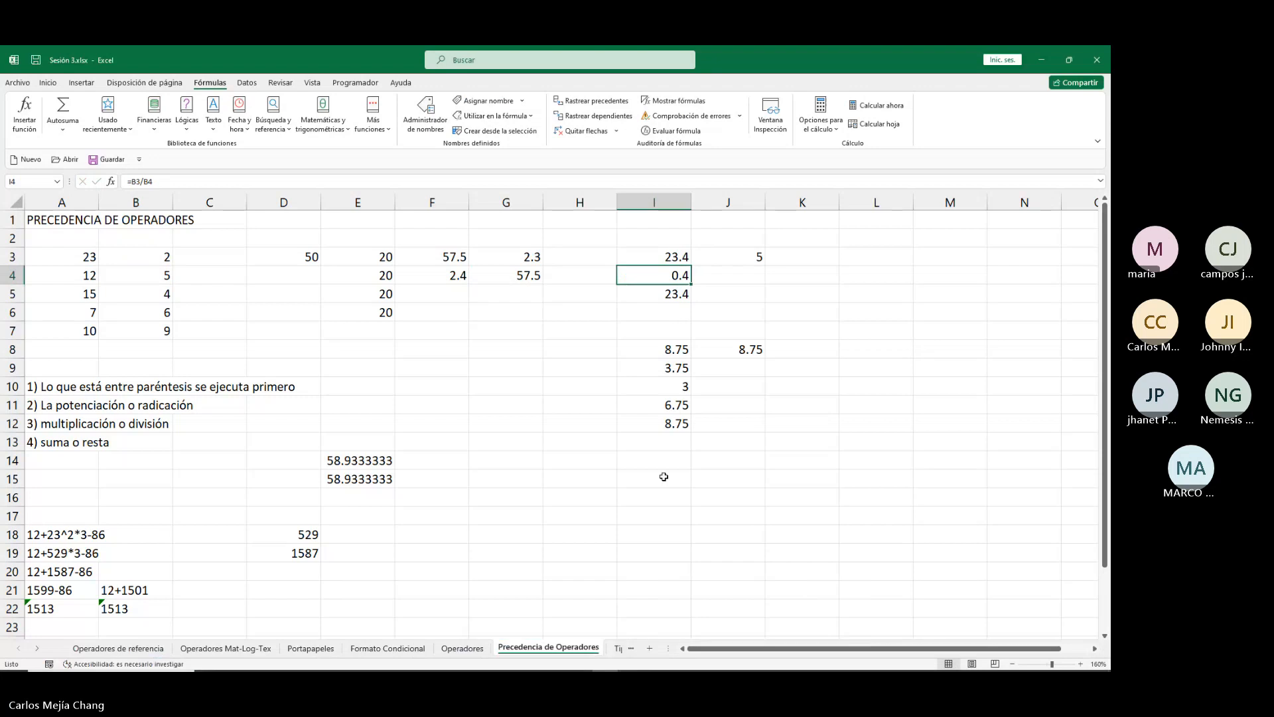
pyautogui.press('F2')
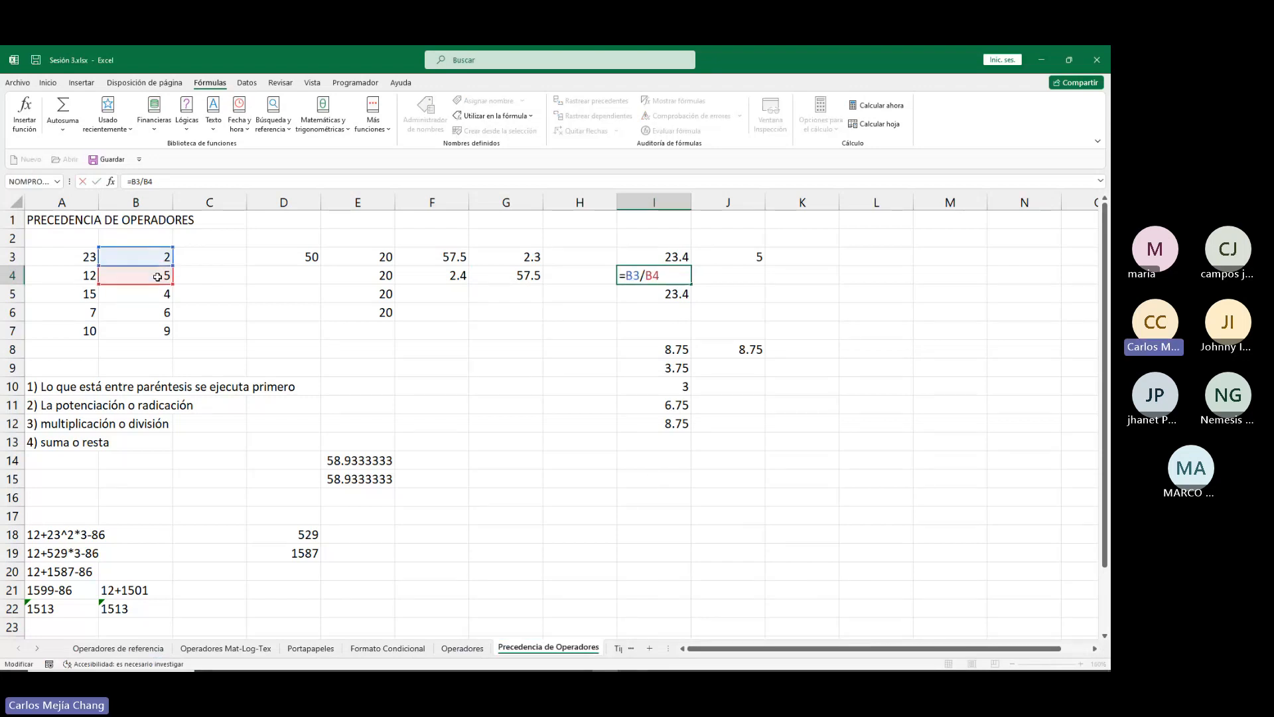
pyautogui.press('Escape')
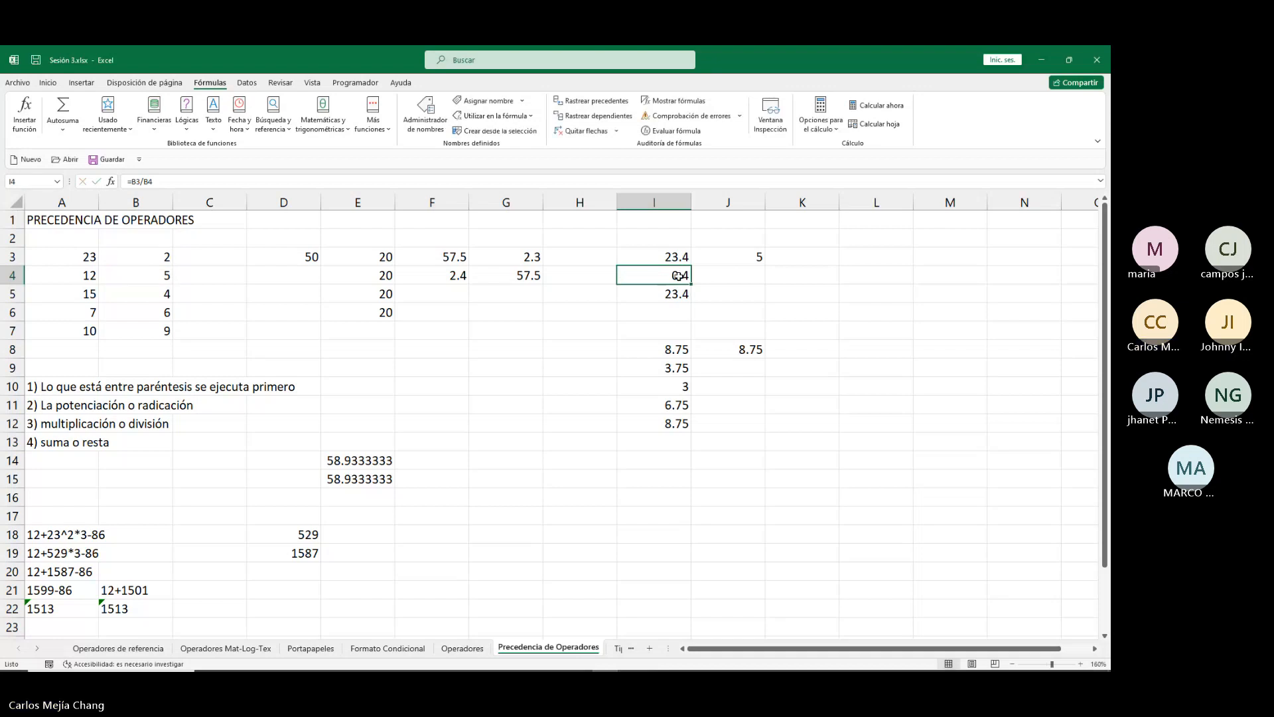
# Inspect the formula with the parenthesised division in I5, and open the Tipos de referencias sheet to view its examples.
pyautogui.click(677, 293)
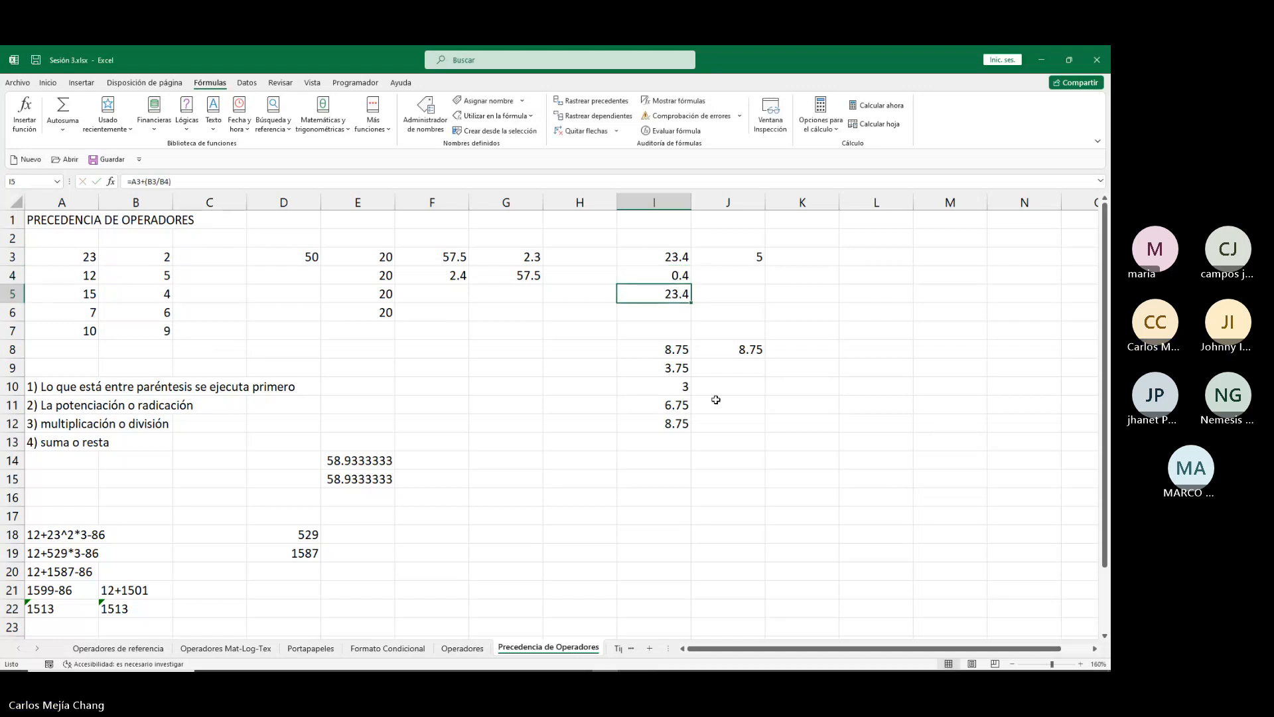
pyautogui.click(37, 649)
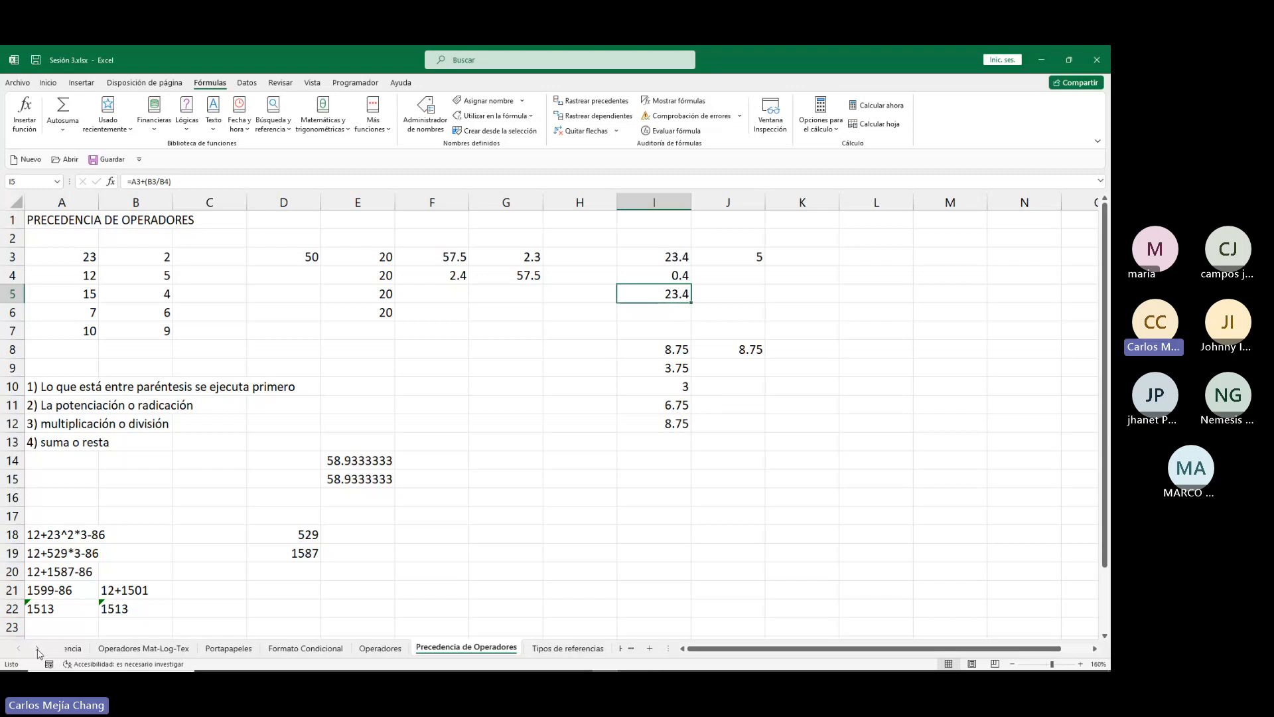
pyautogui.click(38, 650)
pyautogui.click(37, 650)
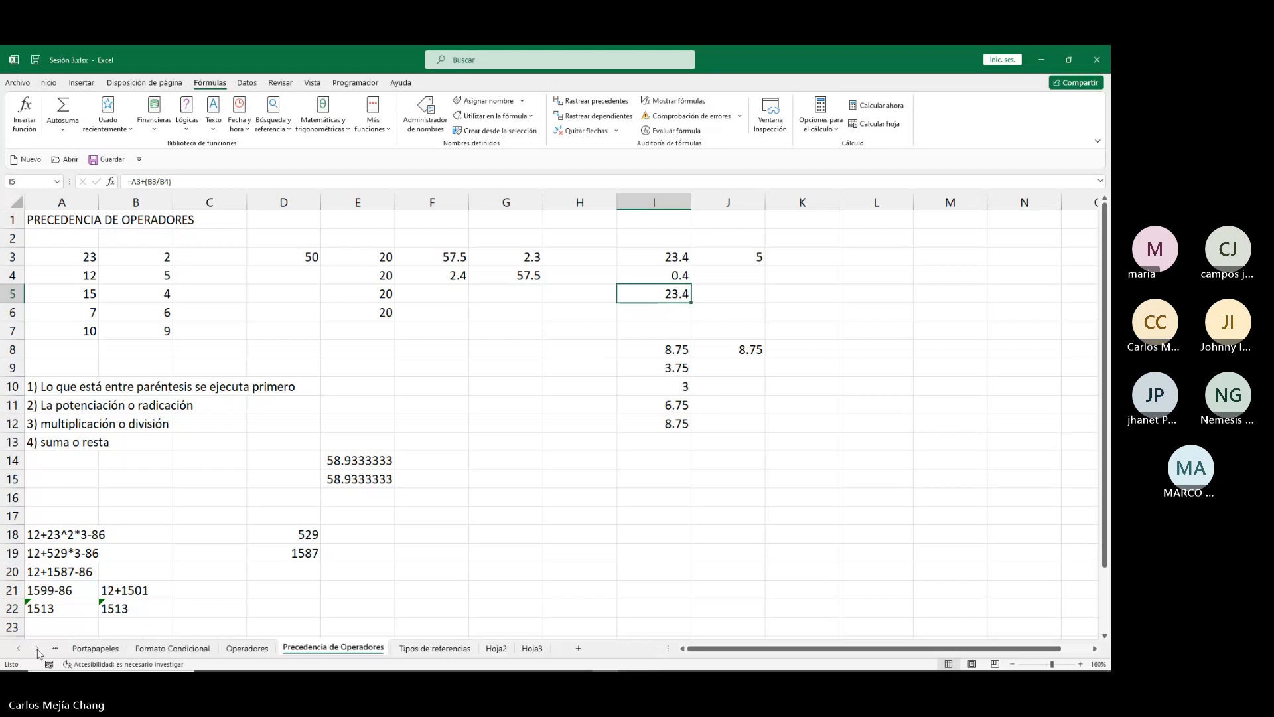
pyautogui.click(435, 648)
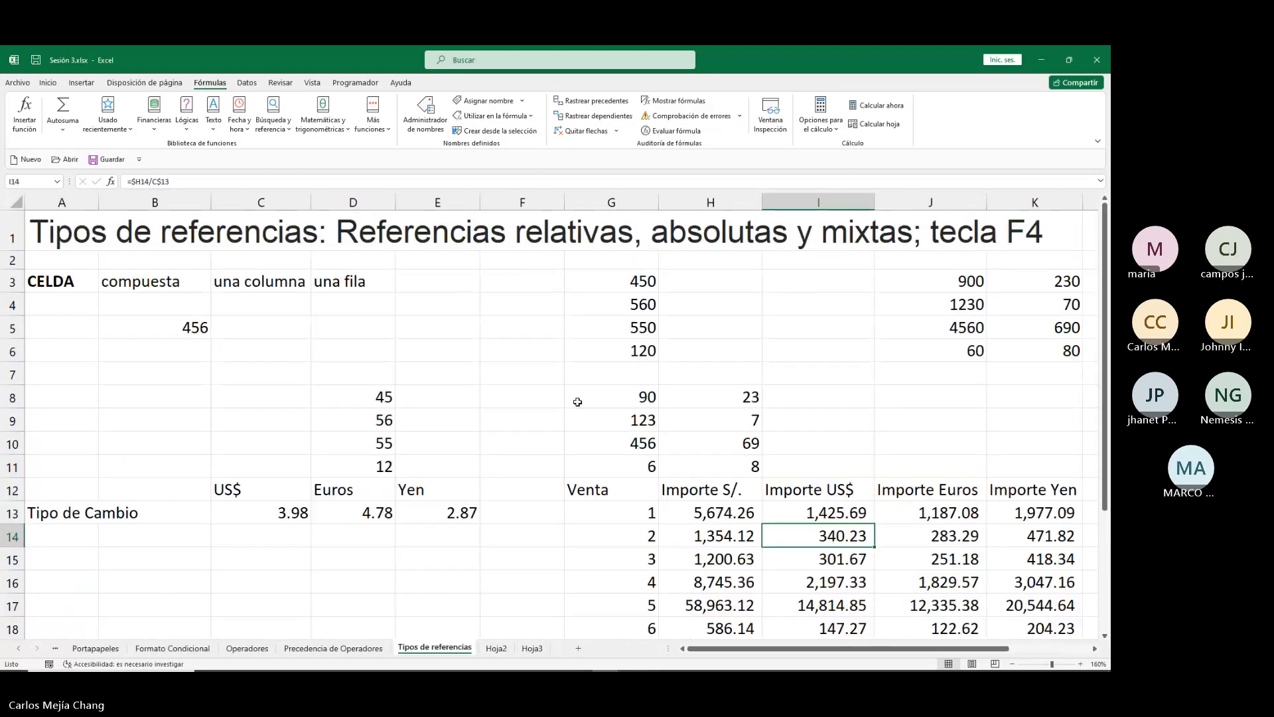
pyautogui.scroll(-1, 578, 402)
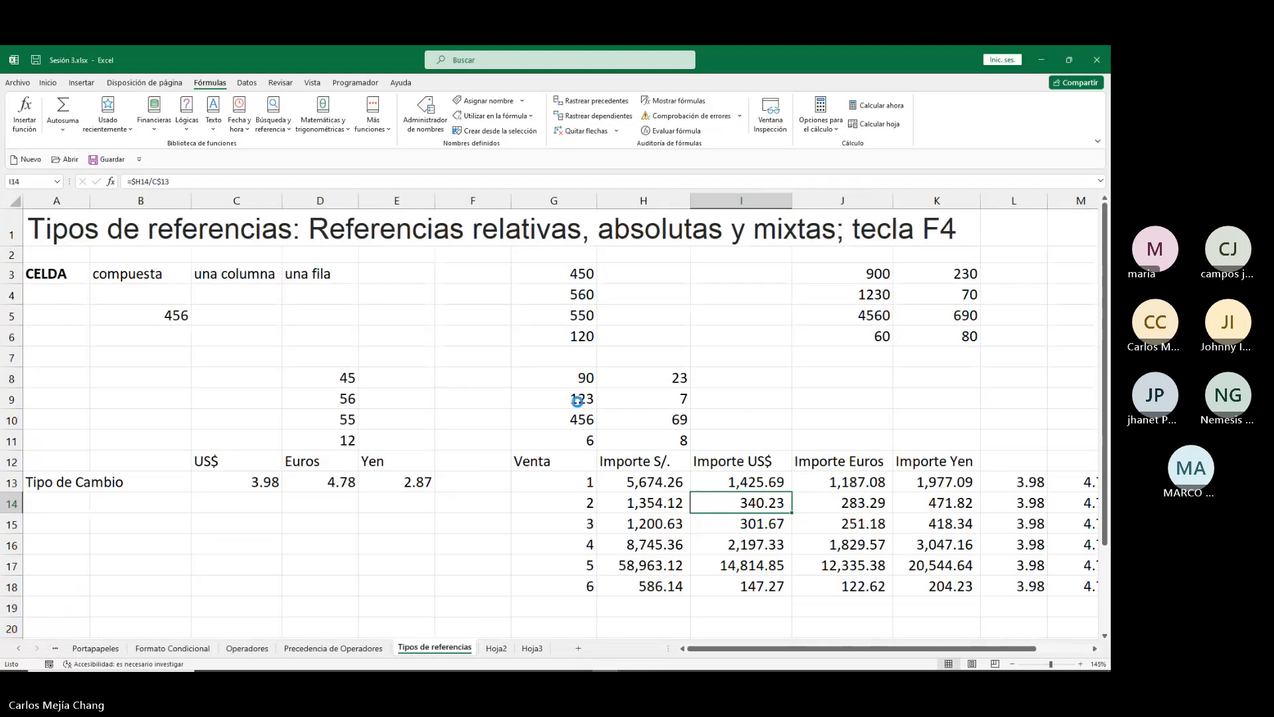
pyautogui.scroll(-1, 577, 401)
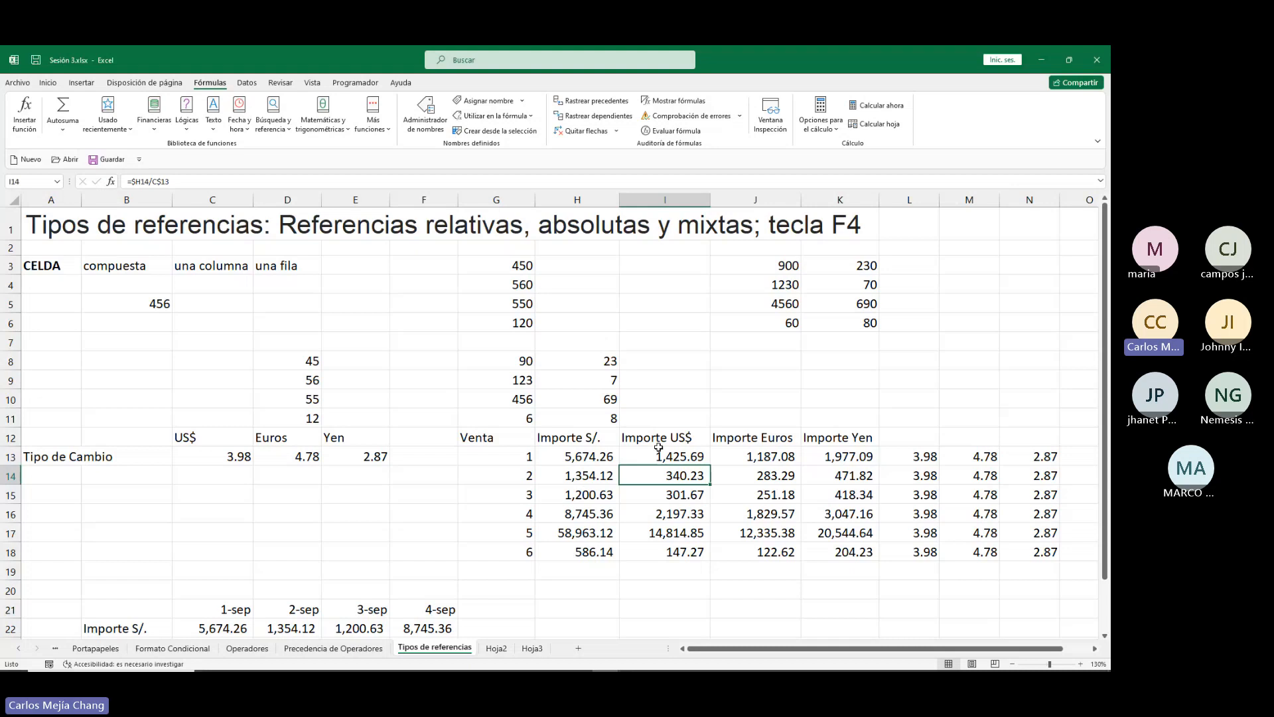
# Switch to the Teams meeting, read the latest messages in the meeting chat, and return to the Excel workbook.
pyautogui.hotkey('alt', 'Tab')
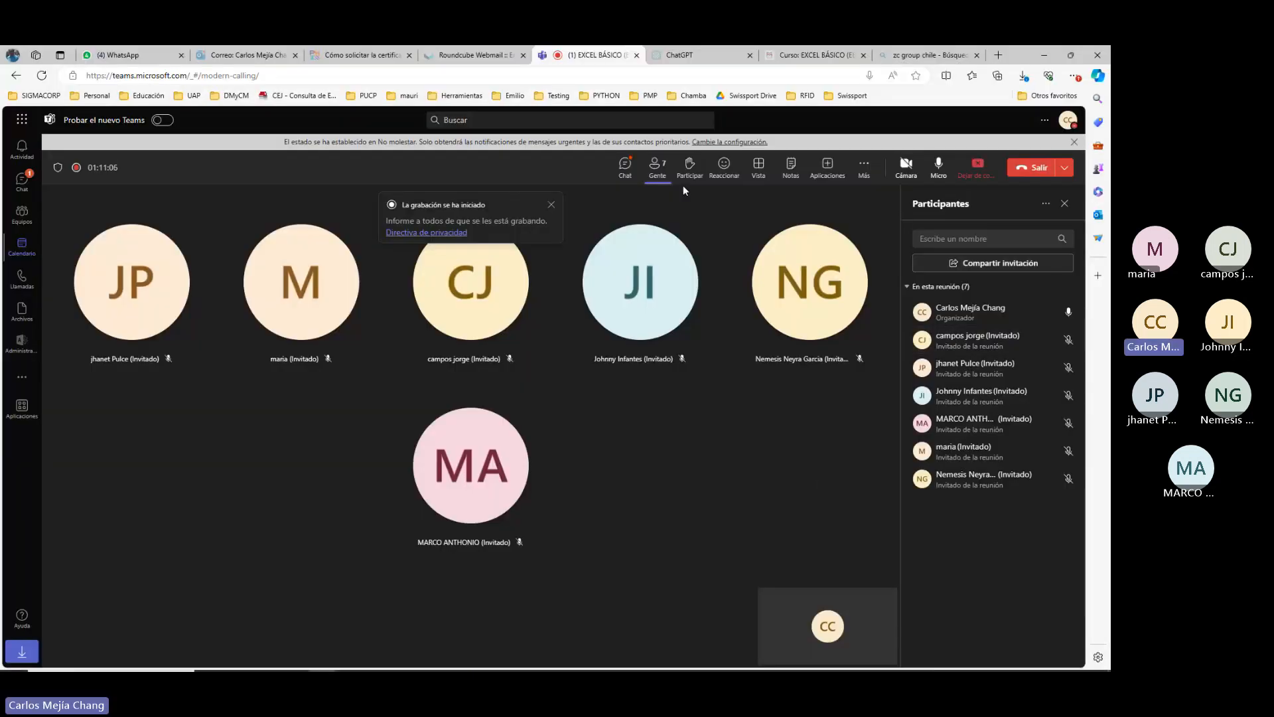
pyautogui.click(625, 166)
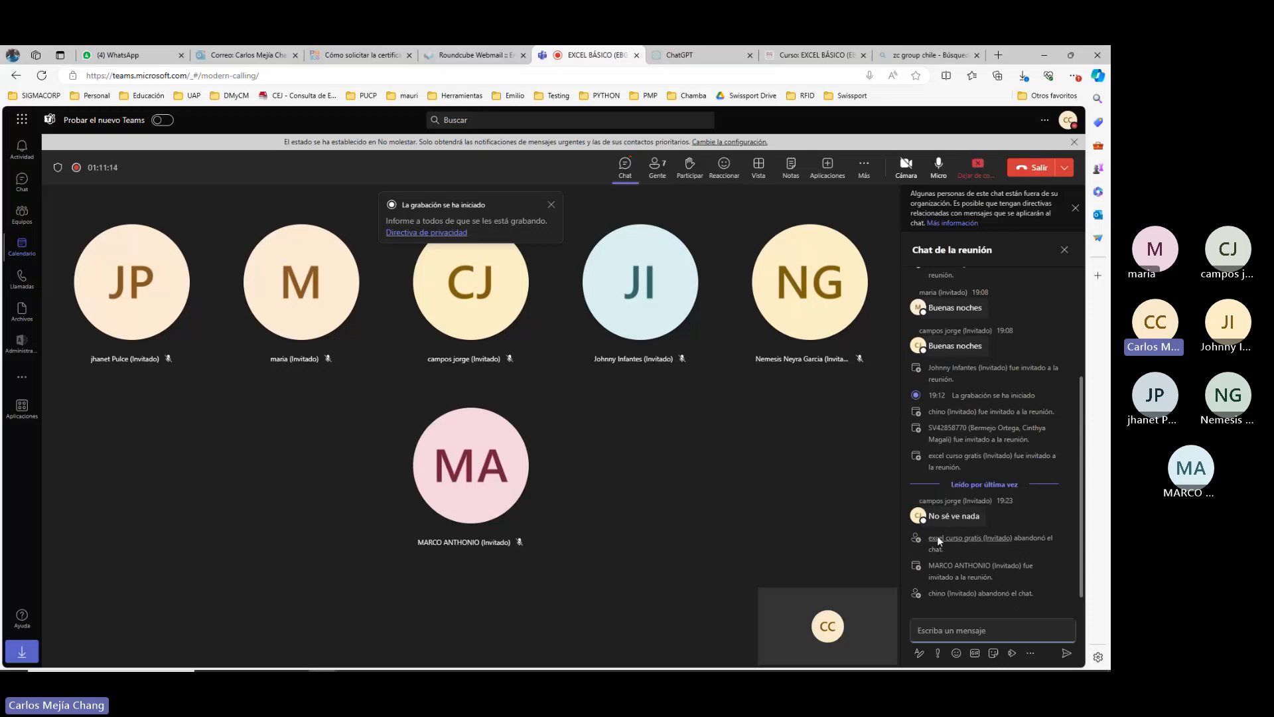
pyautogui.moveTo(943, 539)
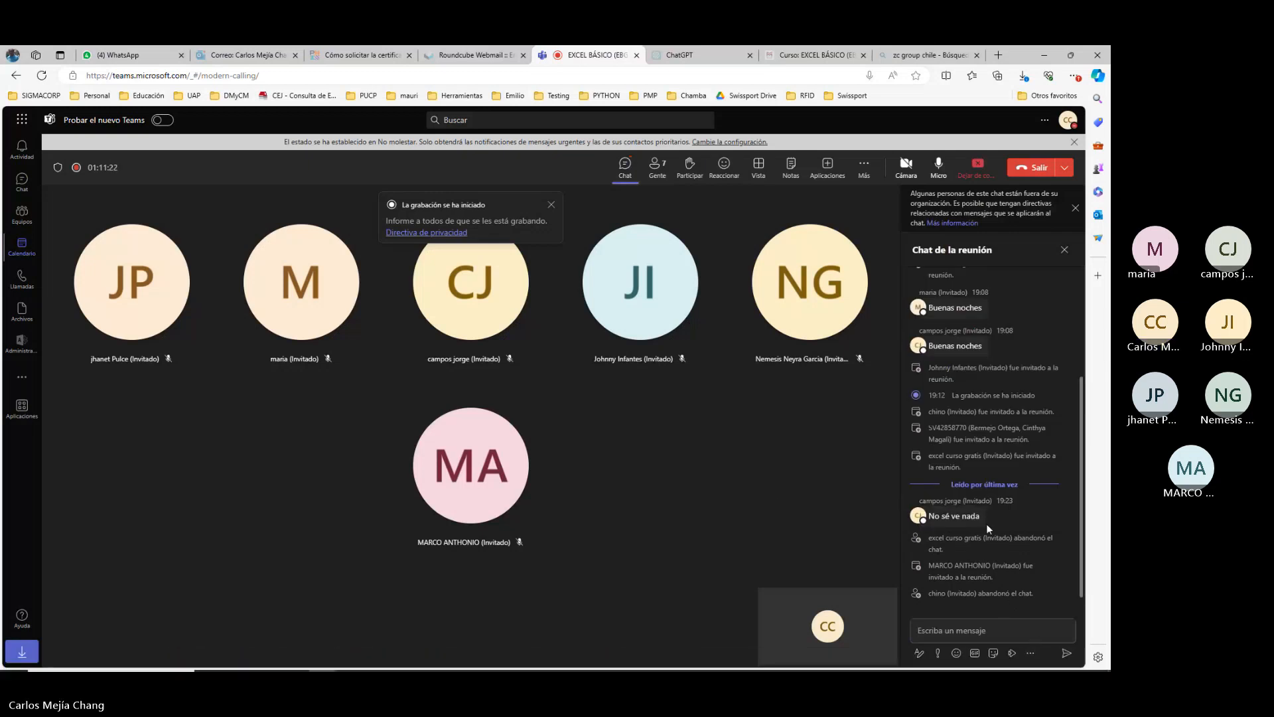
pyautogui.moveTo(948, 290)
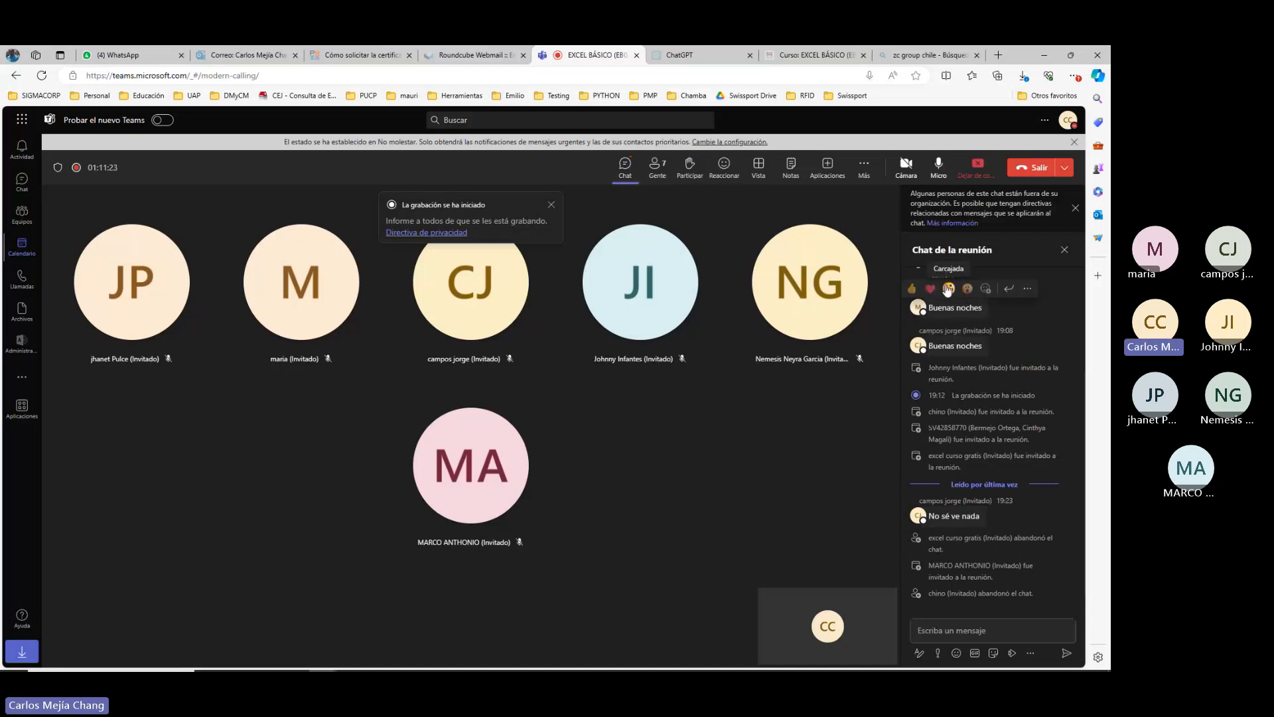
pyautogui.hotkey('alt', 'Tab')
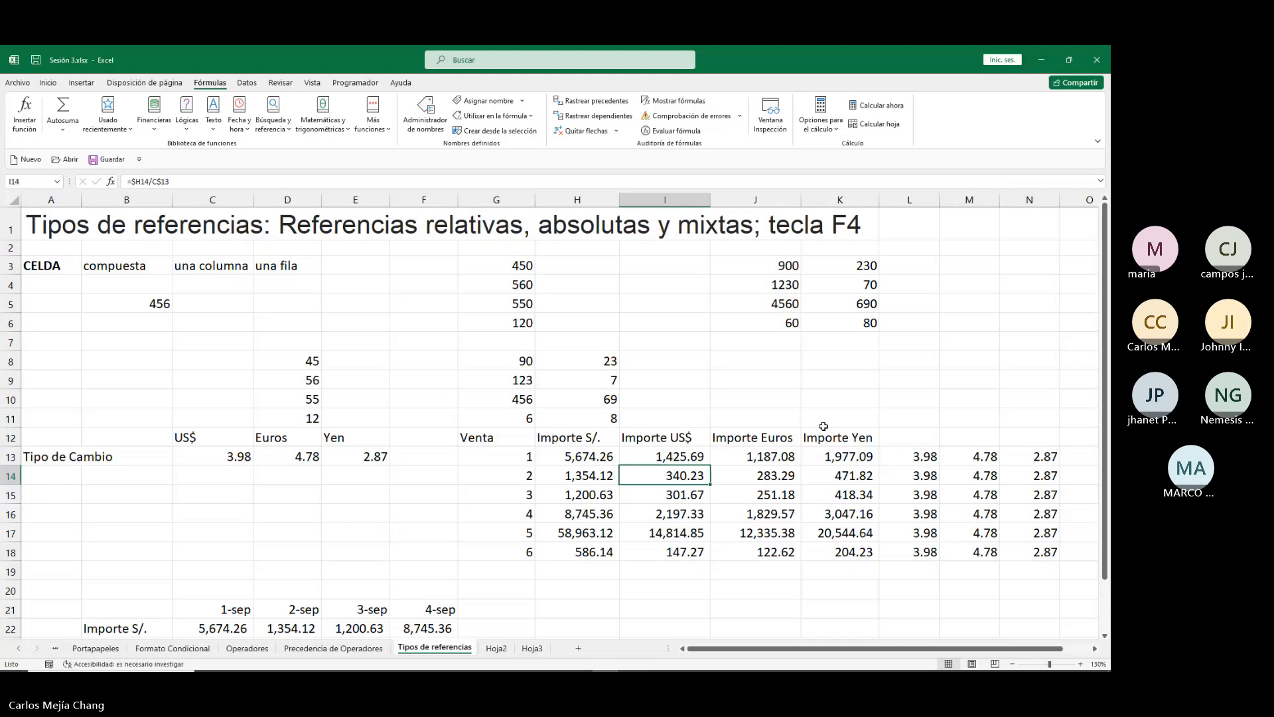
# Check the Teams meeting's participant list and chat for attendee replies, and switch back to the Excel workbook.
pyautogui.hotkey('alt', 'Tab')
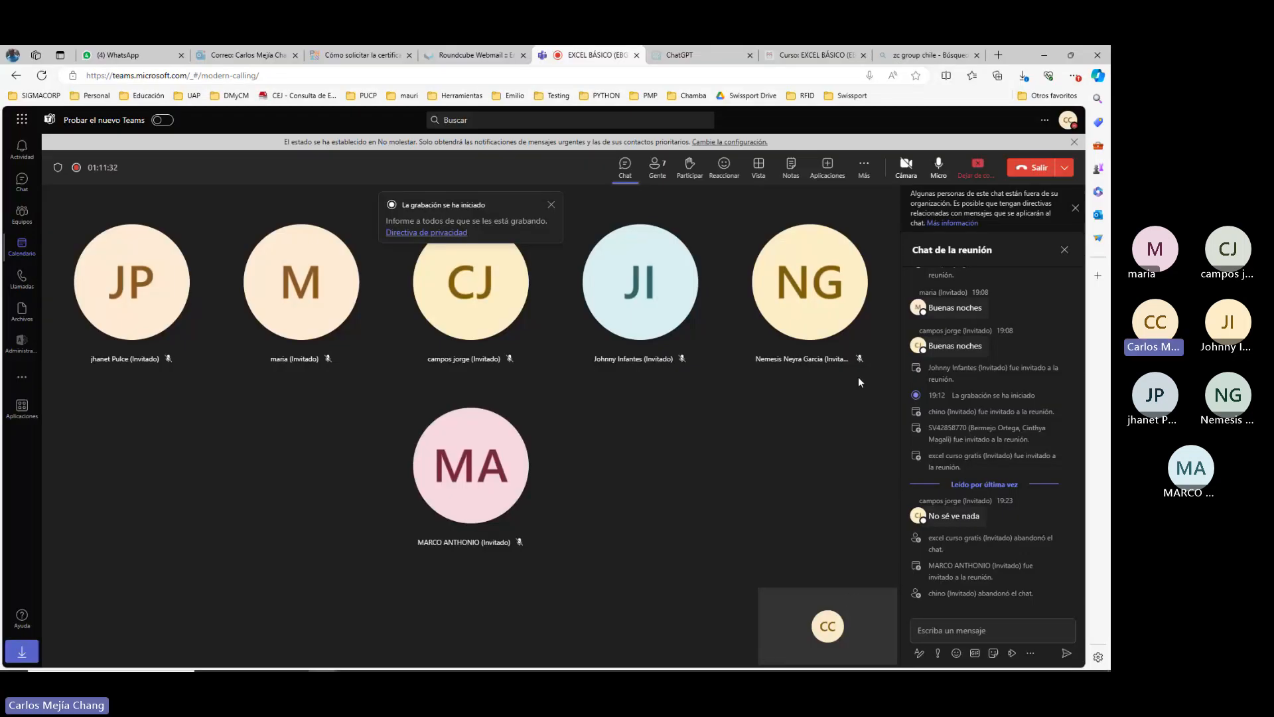
pyautogui.click(657, 166)
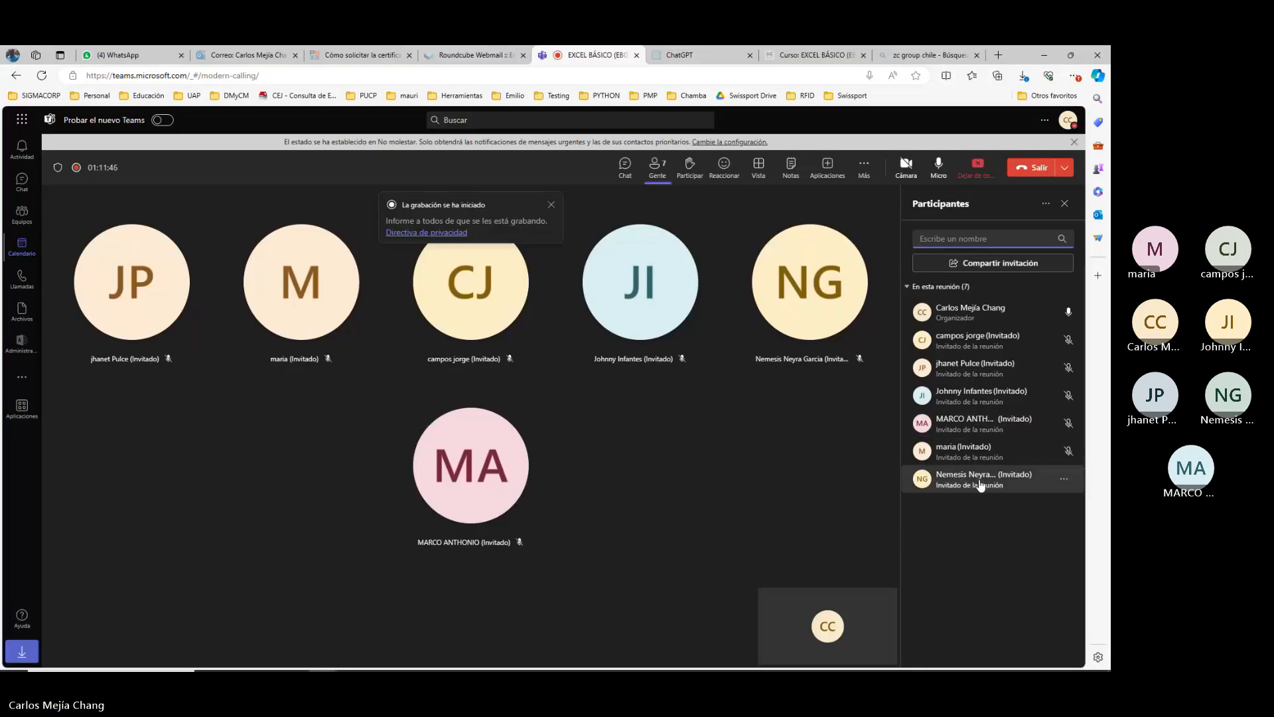
pyautogui.hotkey('alt', 'Tab')
pyautogui.hotkey('alt', 'Tab')
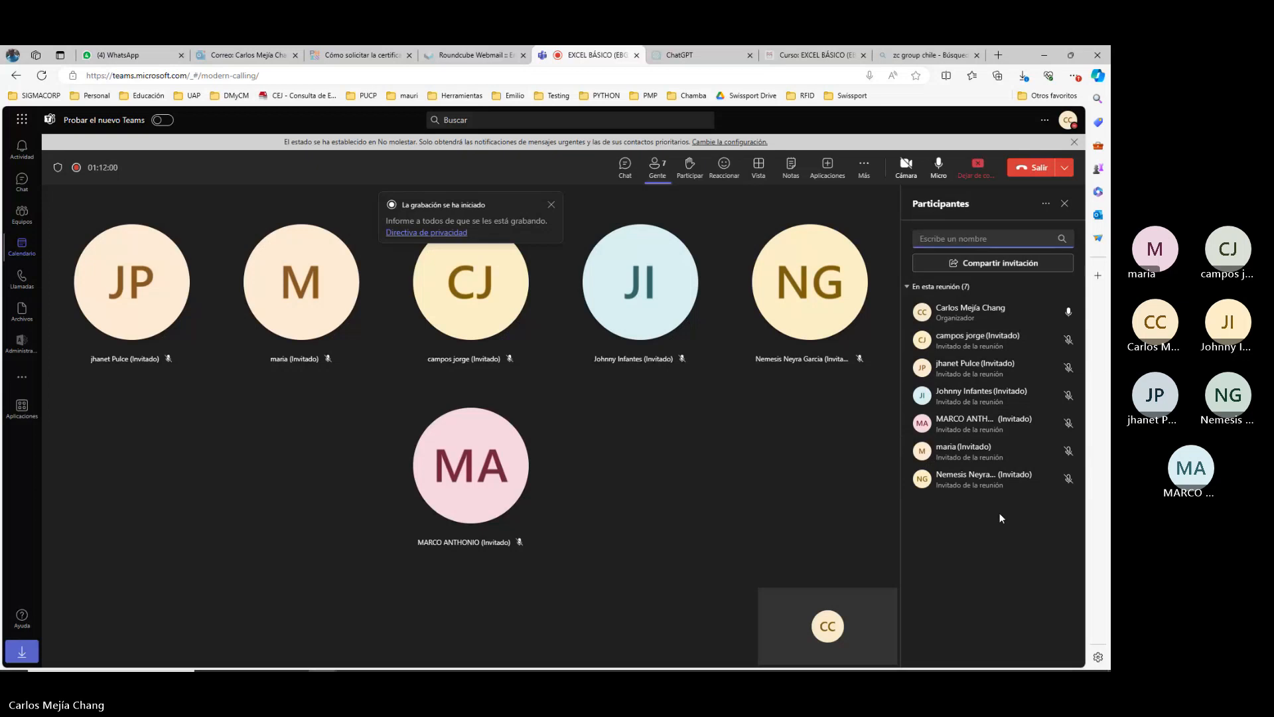
pyautogui.click(627, 169)
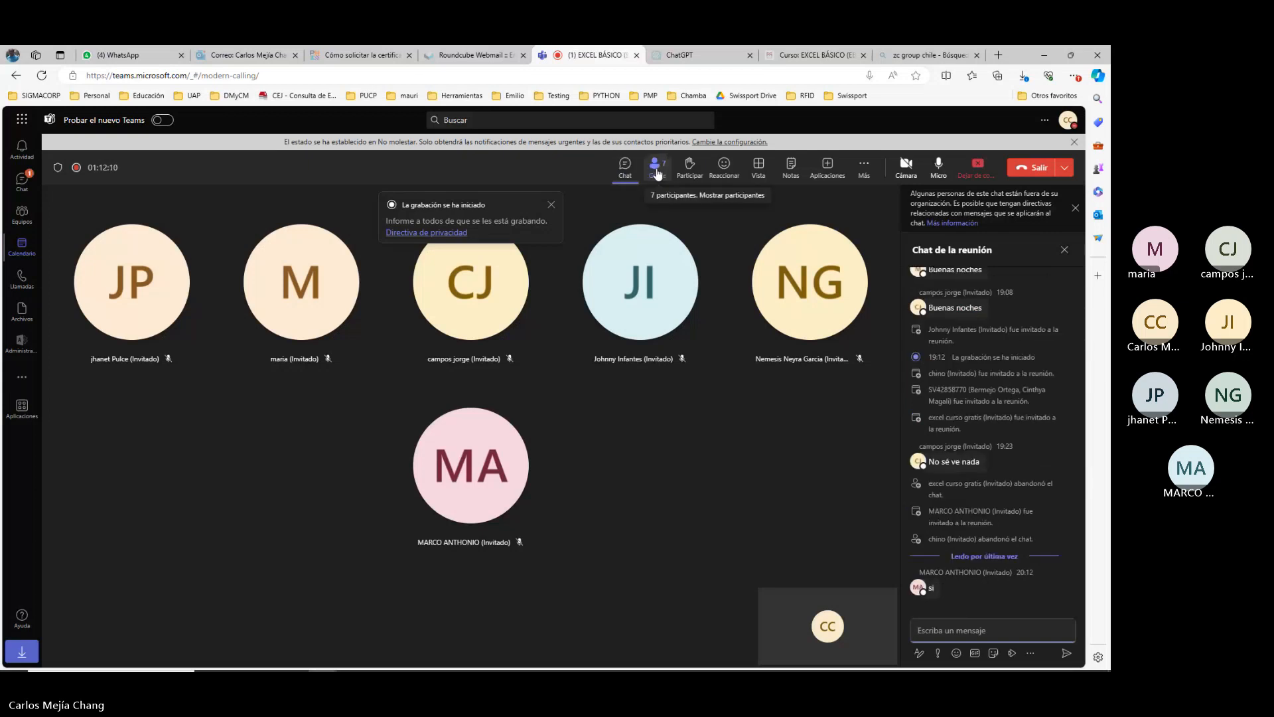
pyautogui.click(657, 172)
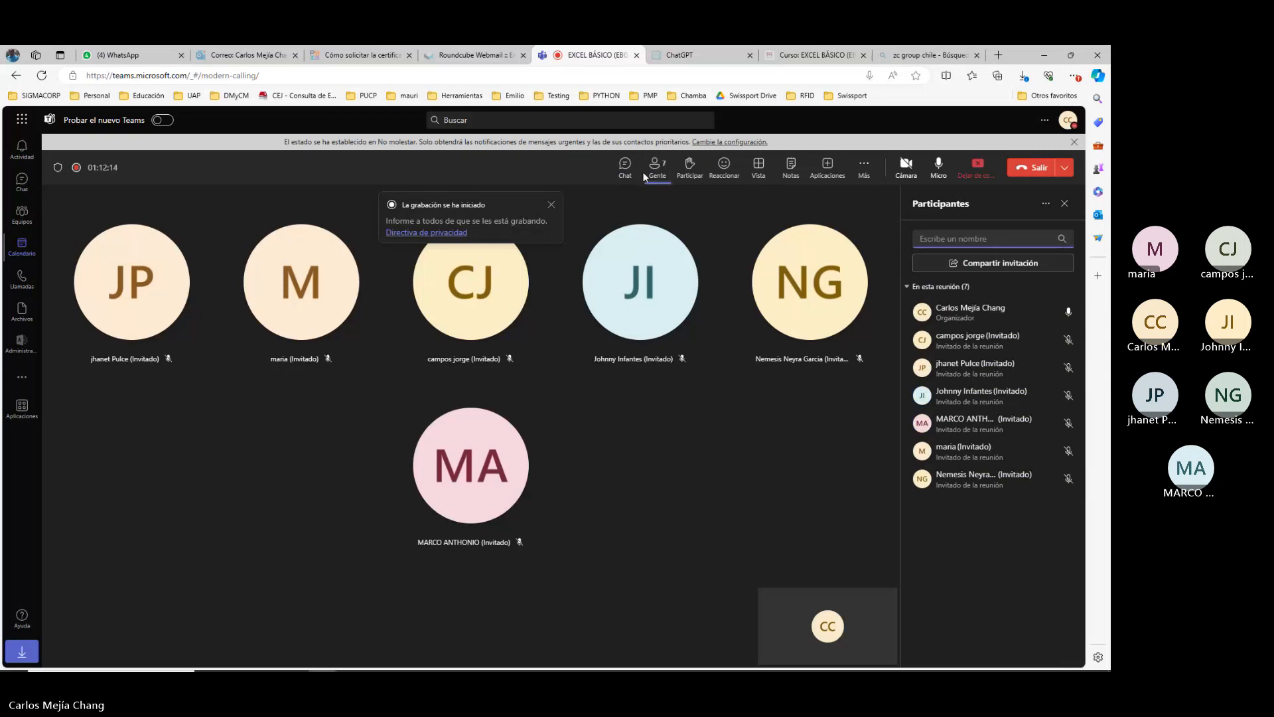
pyautogui.click(630, 171)
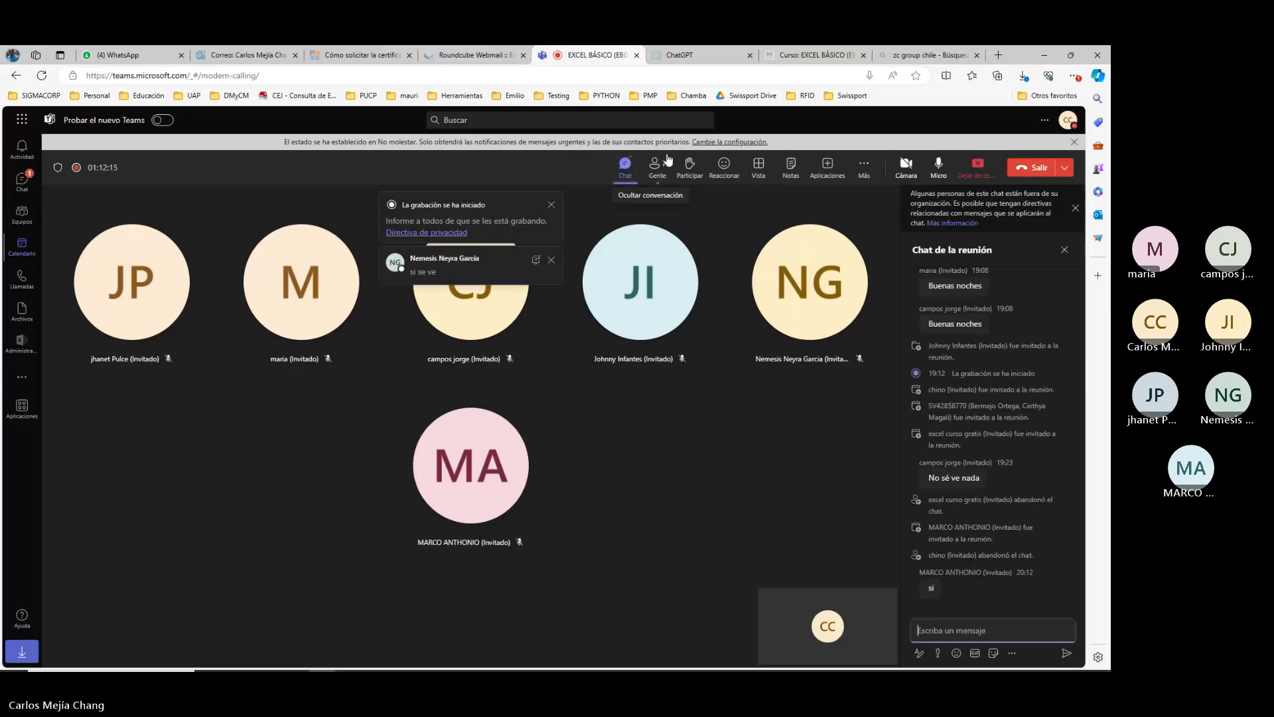
pyautogui.click(660, 167)
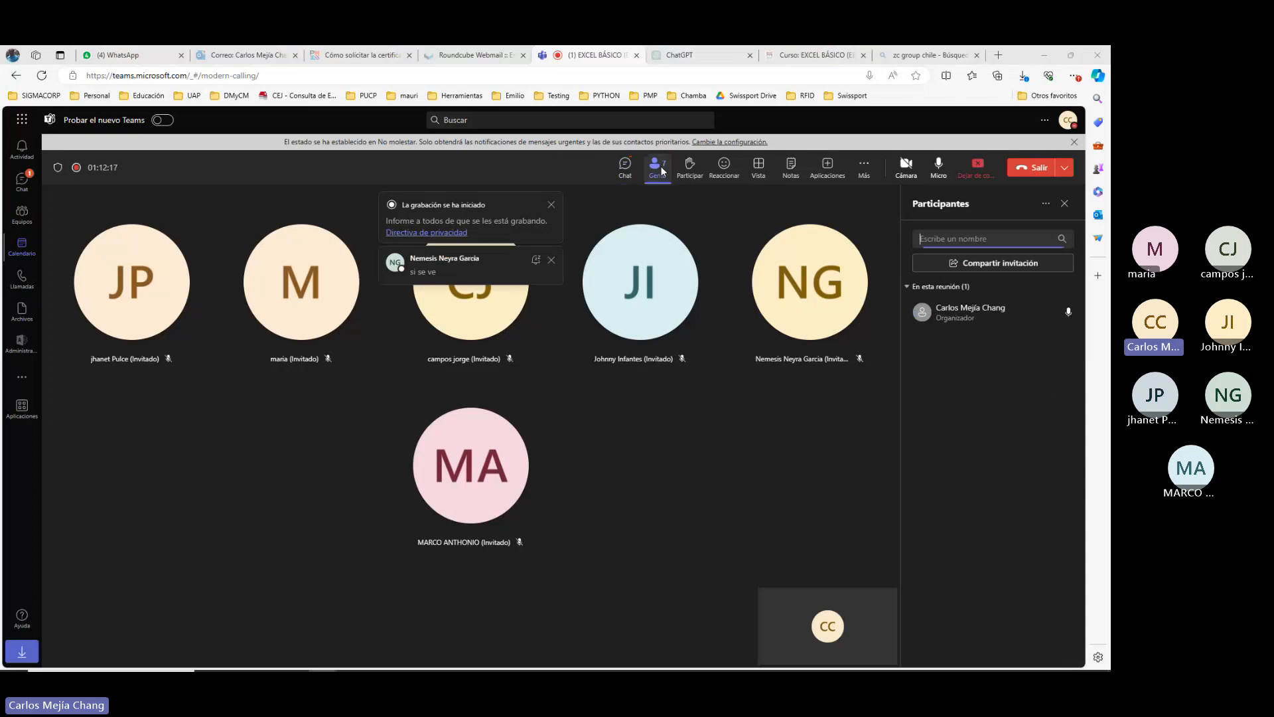
pyautogui.hotkey('alt', 'Tab')
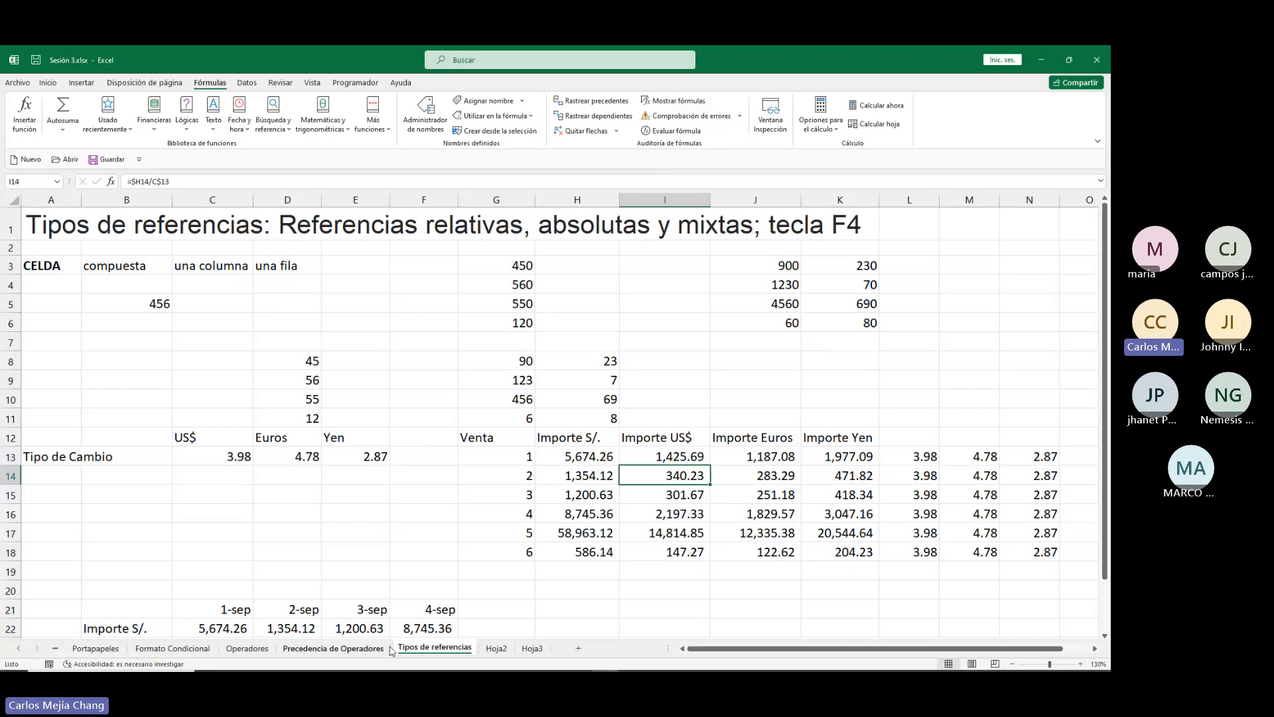
# On the Hoja3 sheet, enter the label t.c. in A1 and the exchange rate 3.74 in B1.
pyautogui.click(490, 649)
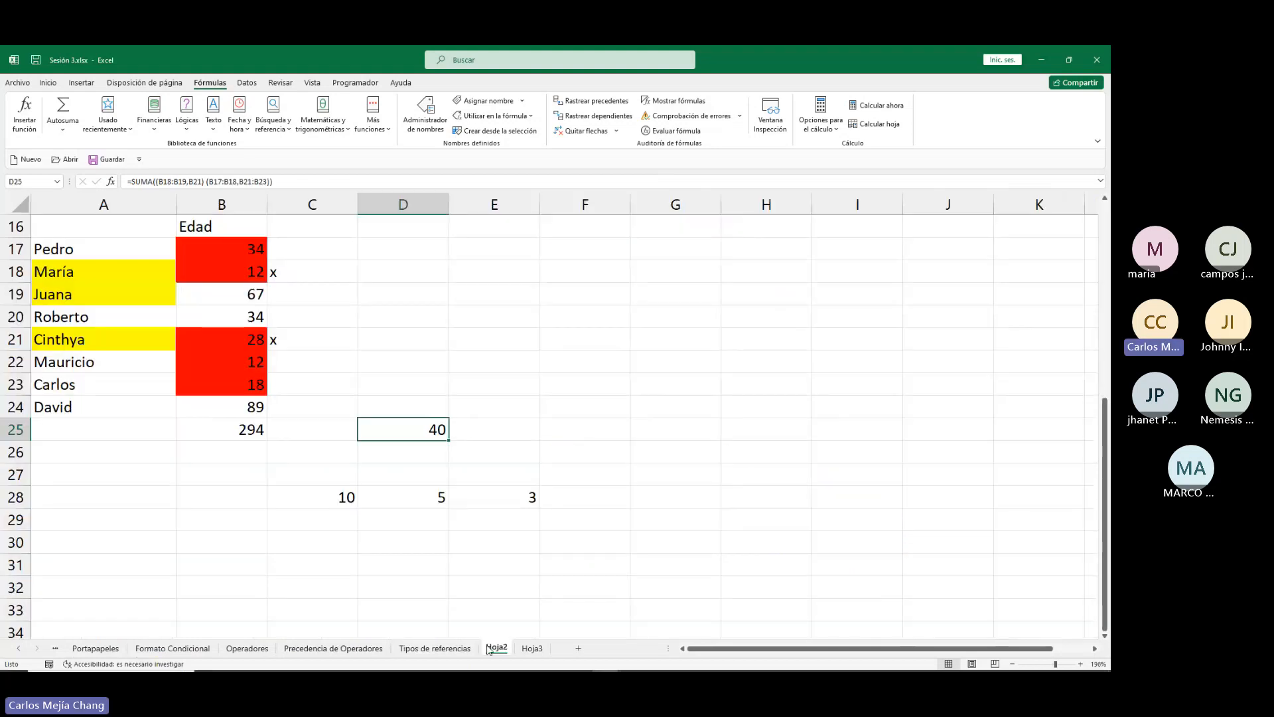
pyautogui.click(532, 648)
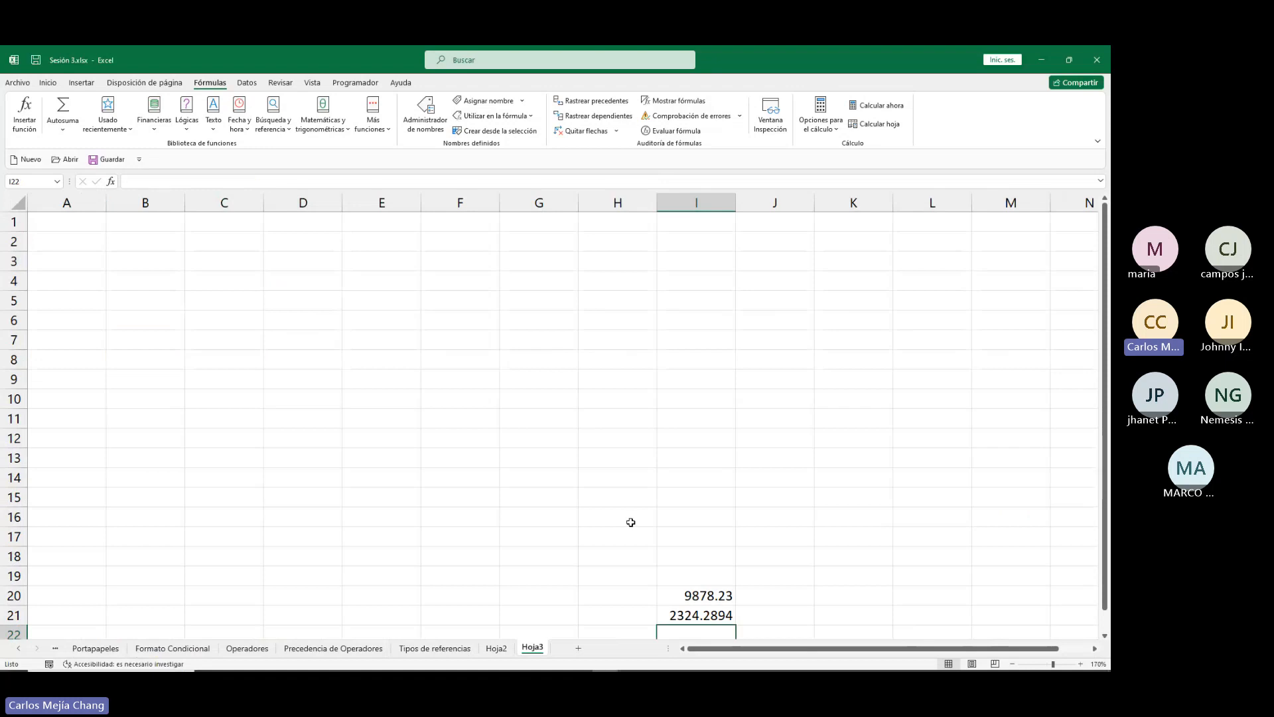
pyautogui.click(70, 226)
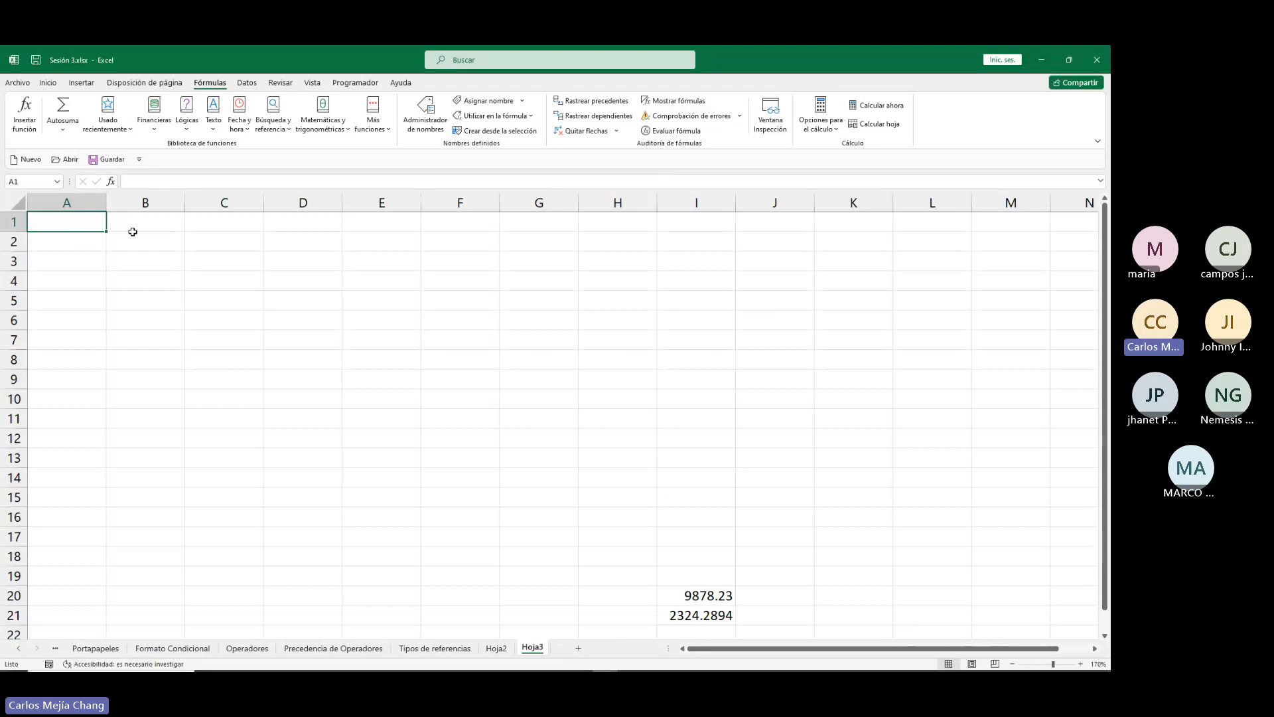
pyautogui.write('t.')
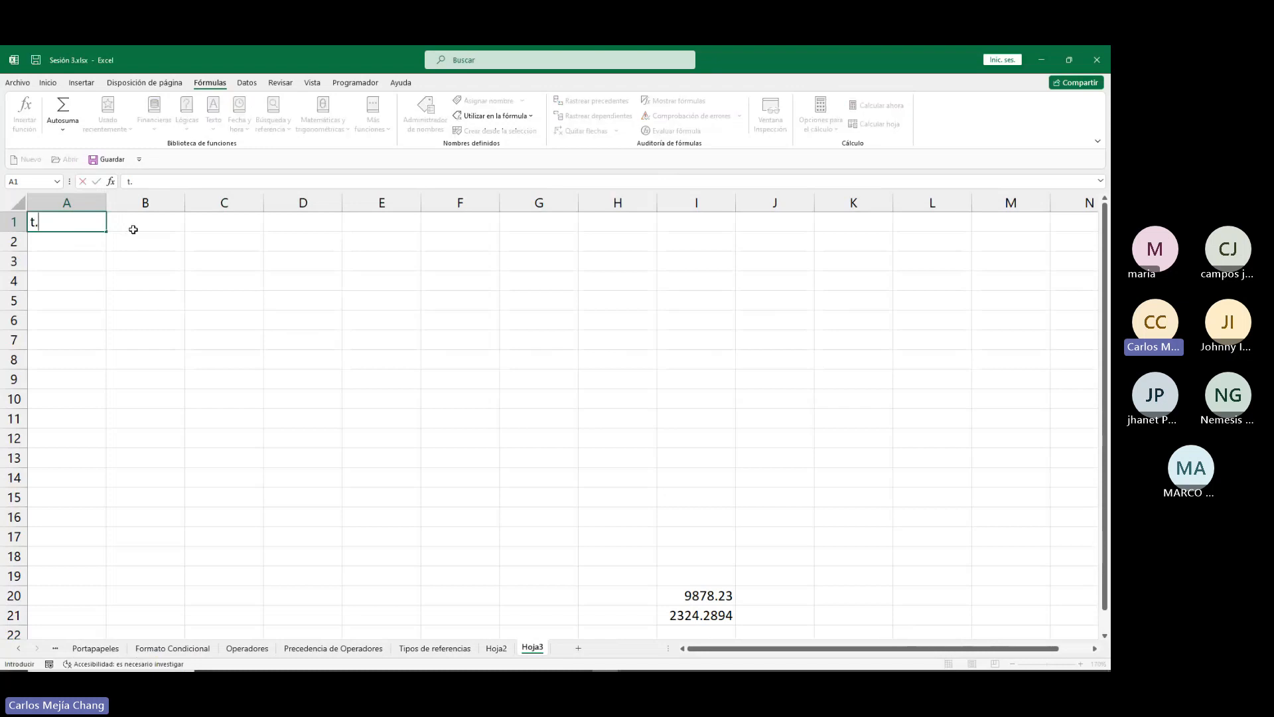
pyautogui.write('c.')
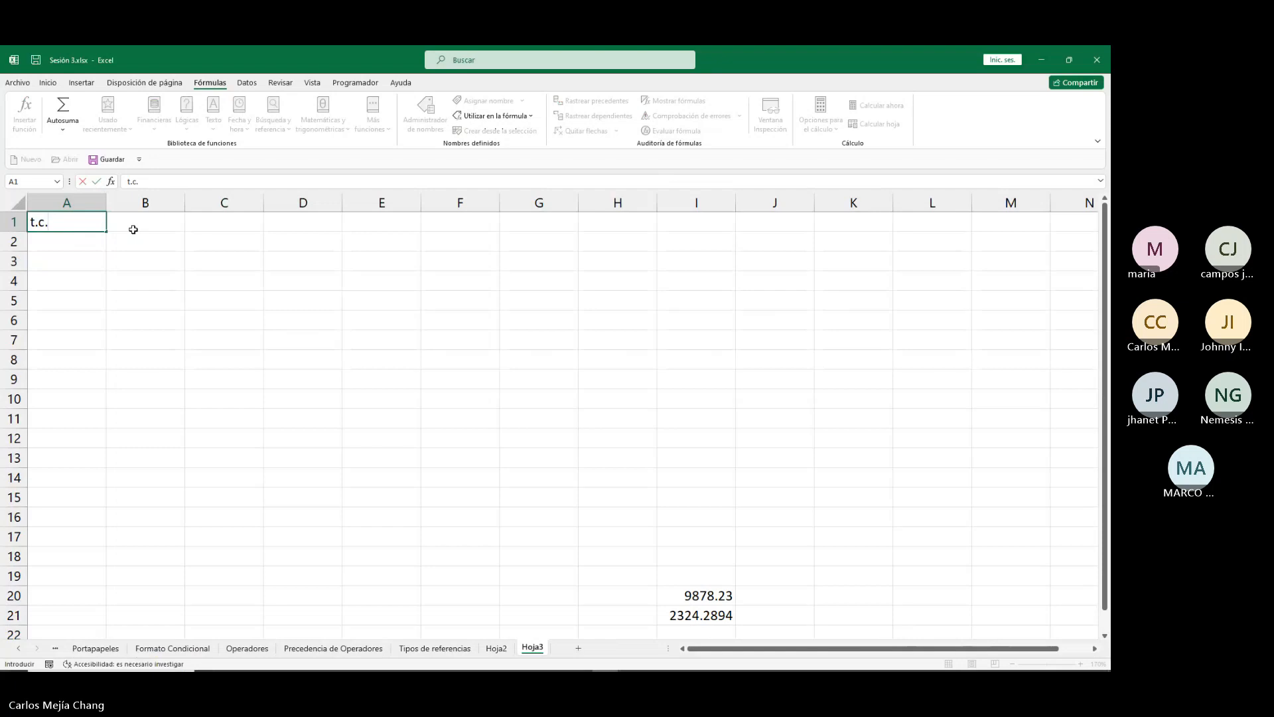
pyautogui.click(133, 230)
pyautogui.doubleClick(134, 229)
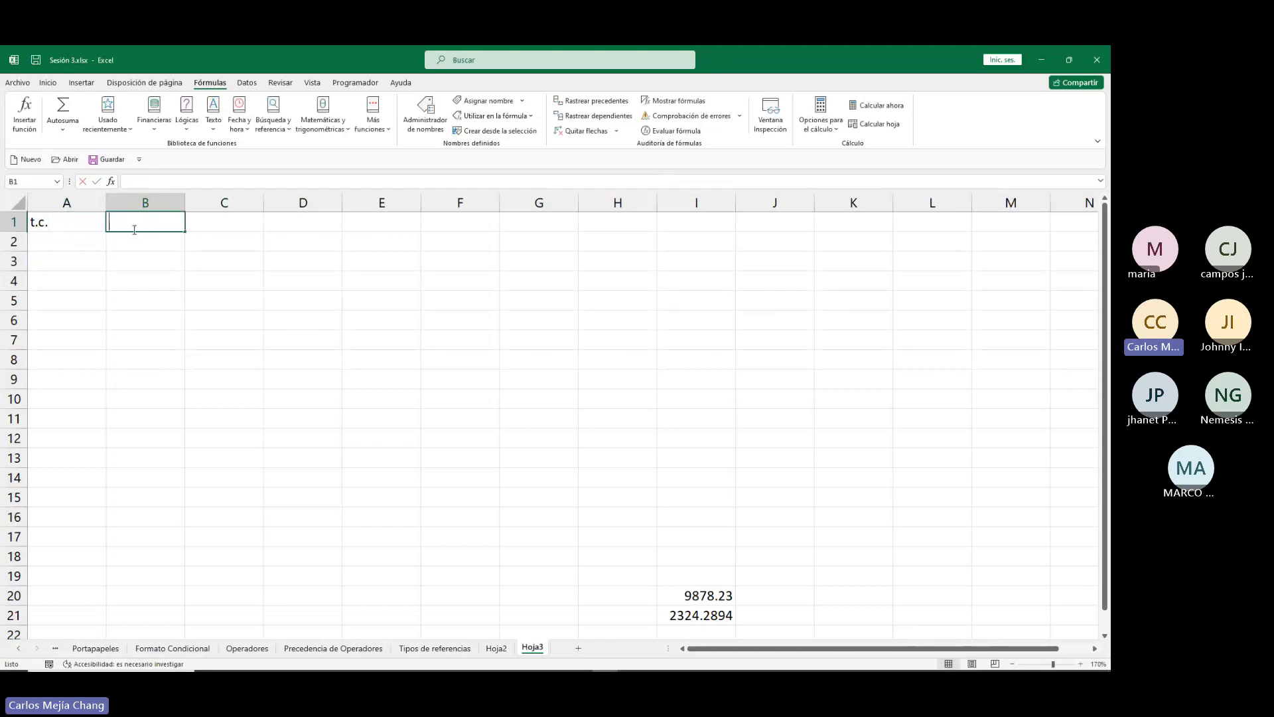
pyautogui.write('3.7')
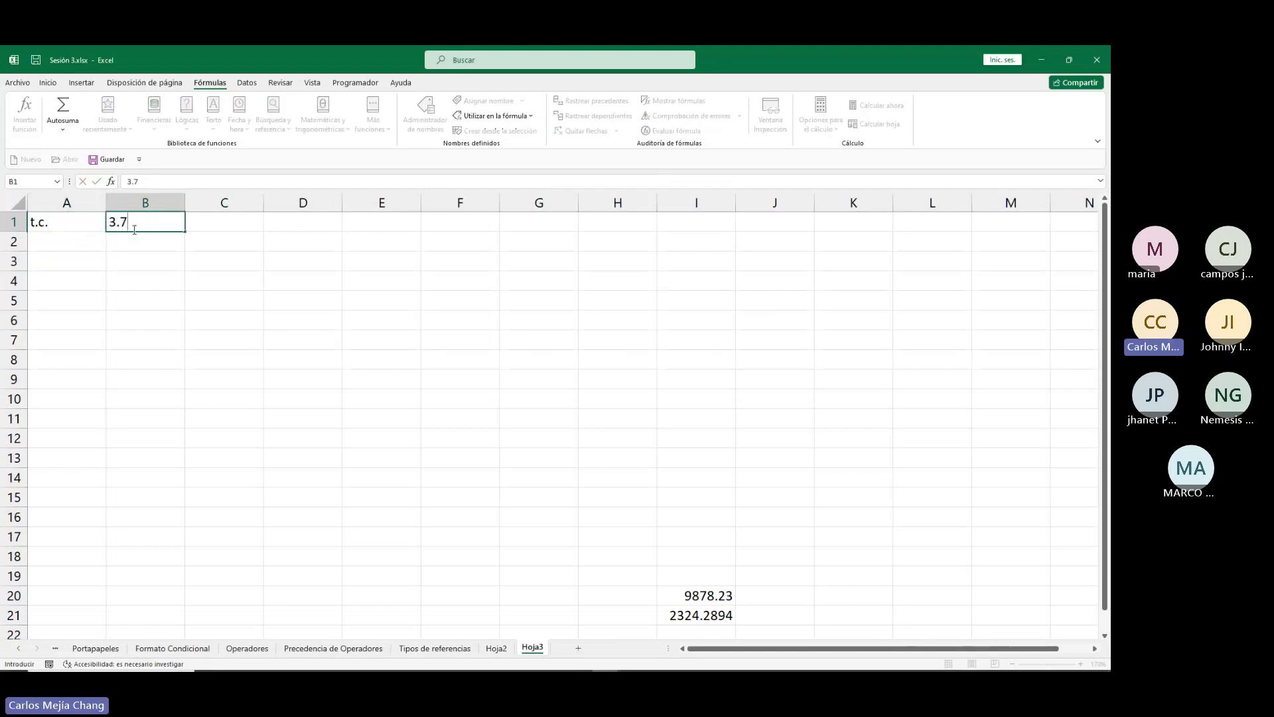
pyautogui.write('4')
pyautogui.press('Return')
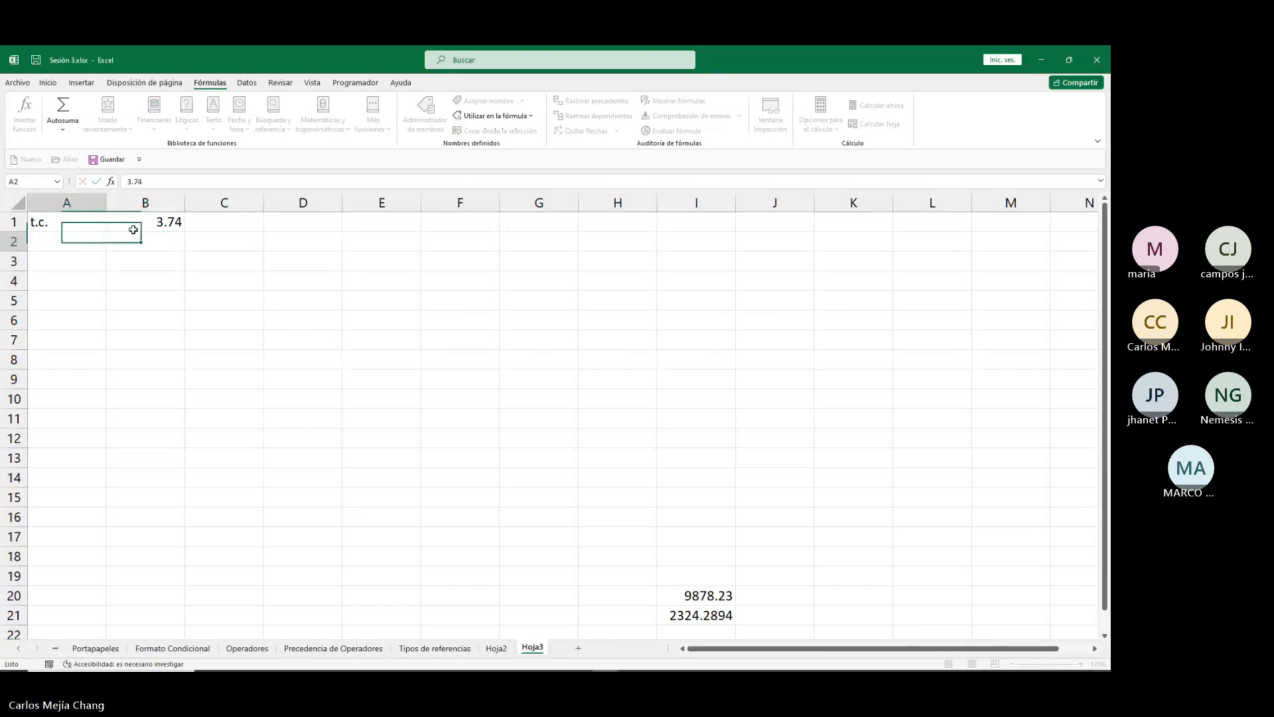
# Add the column heading Sueldos in A3, leaving row 2 empty below the exchange rate.
pyautogui.press('Down')
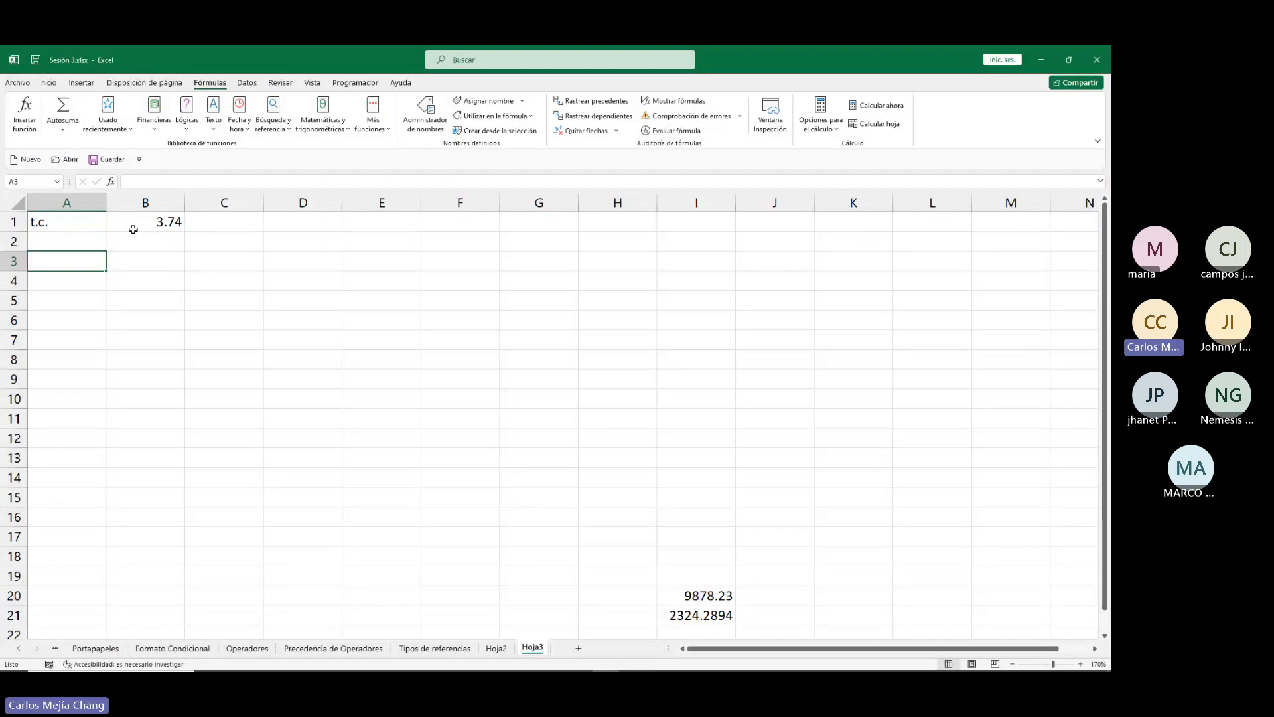
pyautogui.write('S')
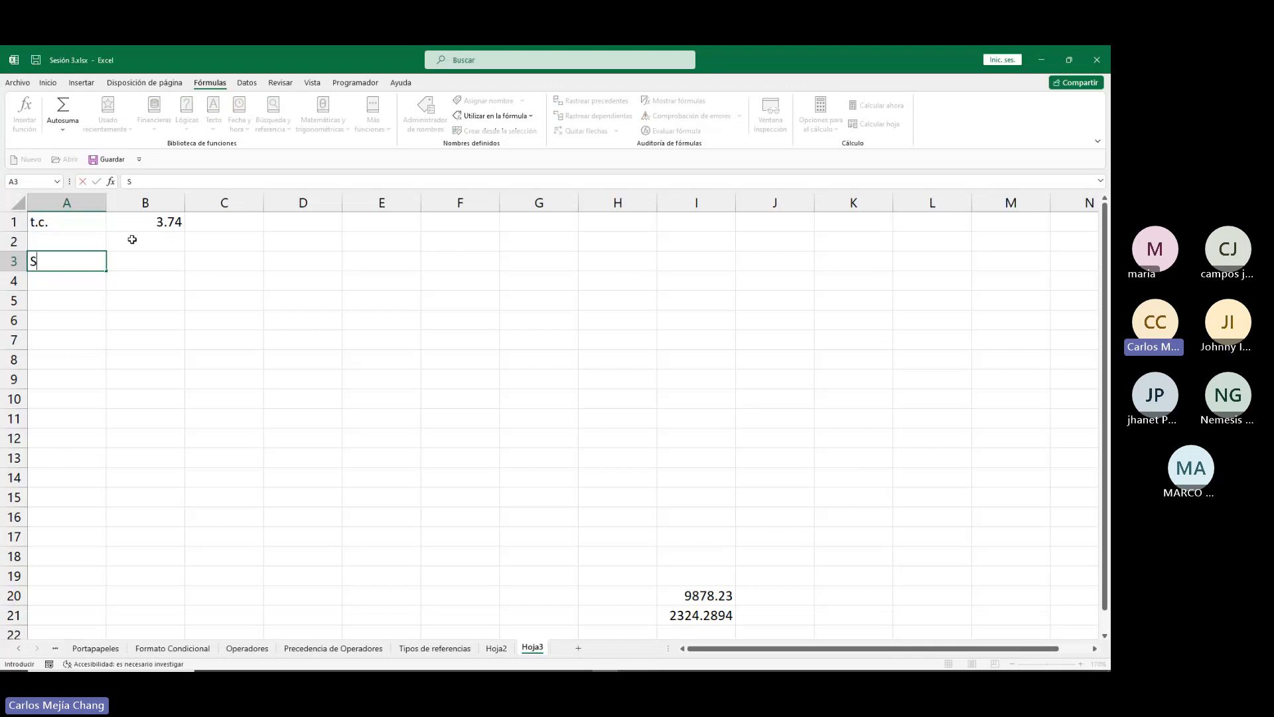
pyautogui.write('ueldos')
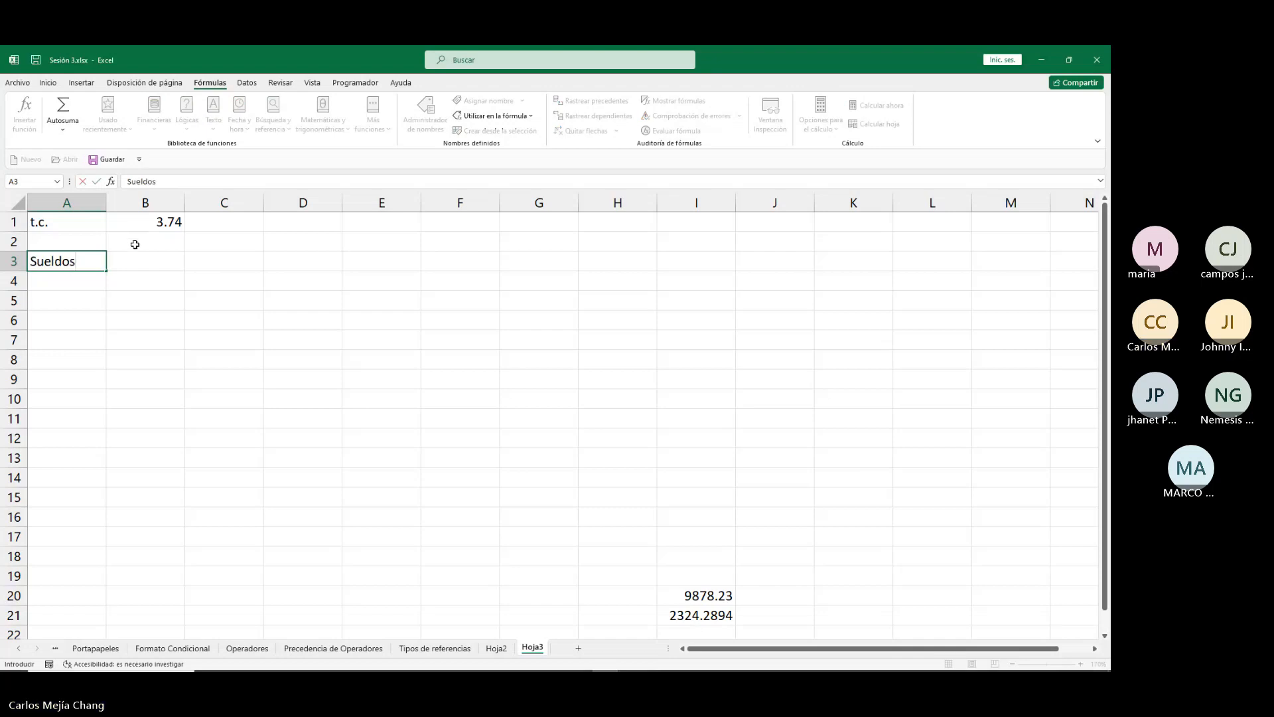
pyautogui.press('Return')
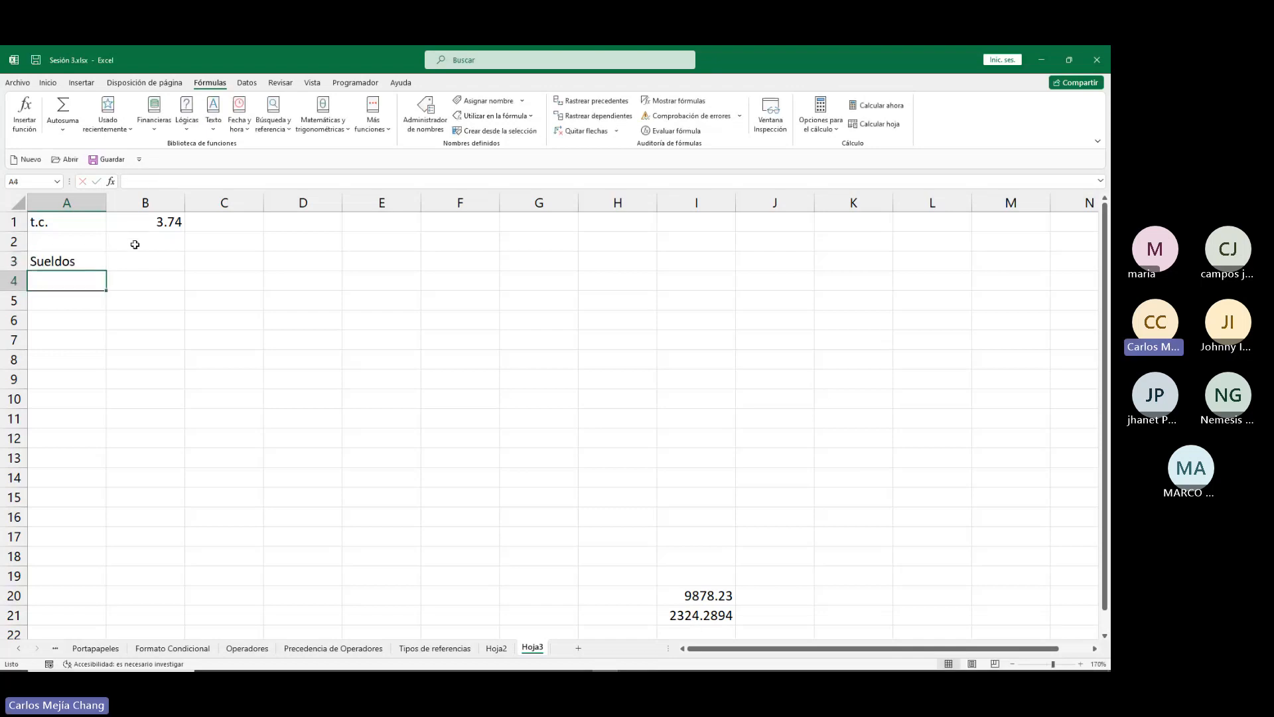
# Enter the salaries 1500, 2890, 4567, 1234, 6789, 3456 and 5678 in A4:A10 under the Sueldos heading.
pyautogui.write('1500')
pyautogui.press('Return')
pyautogui.write('2')
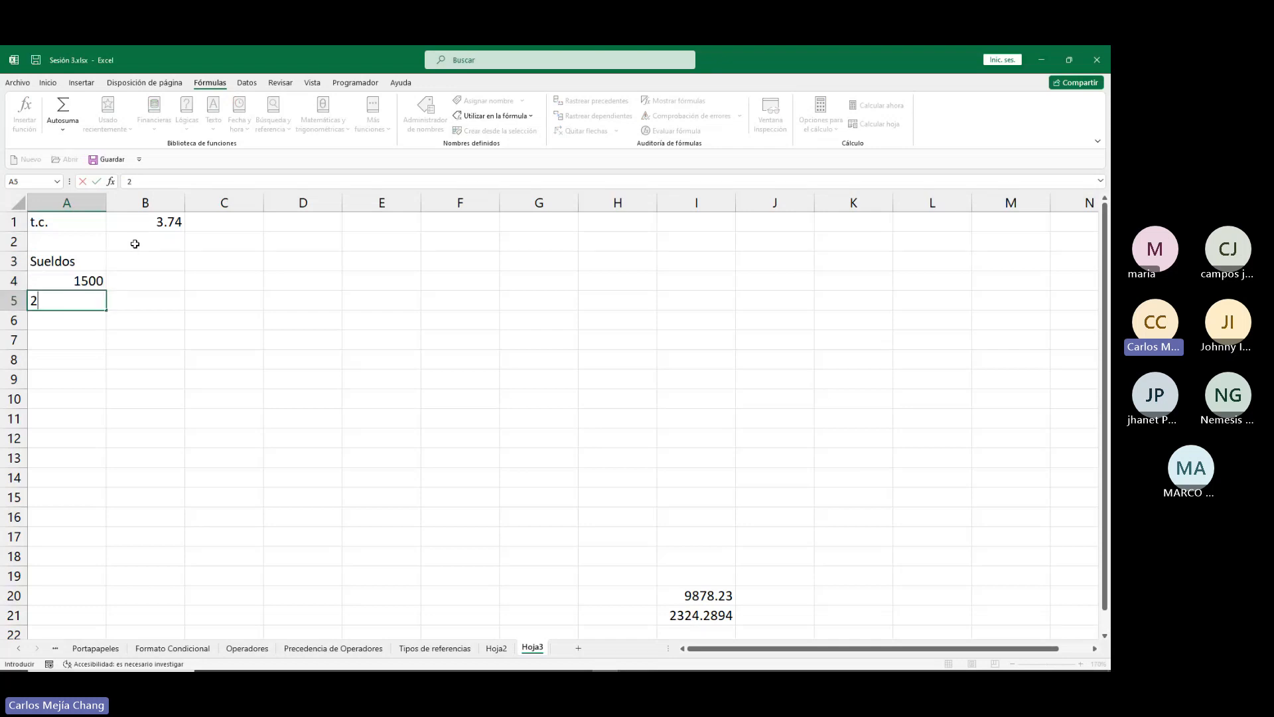
pyautogui.write('890')
pyautogui.press('Return')
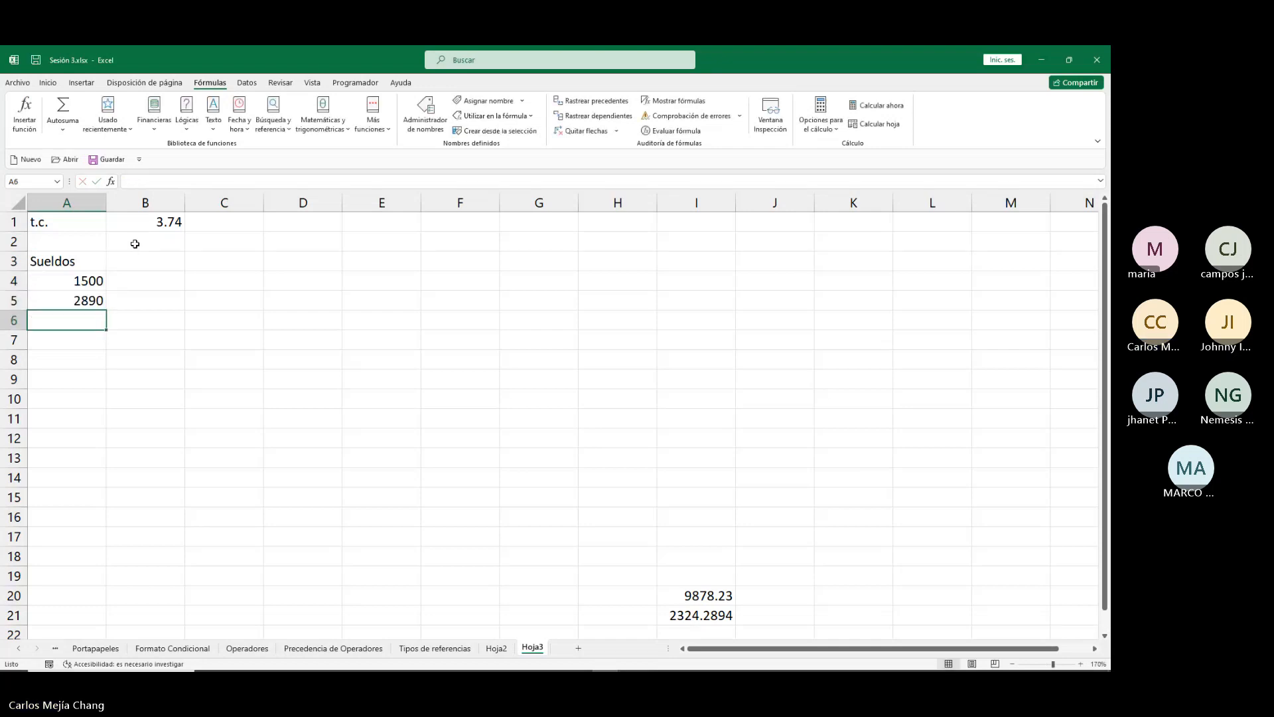
pyautogui.write('4567')
pyautogui.press('Return')
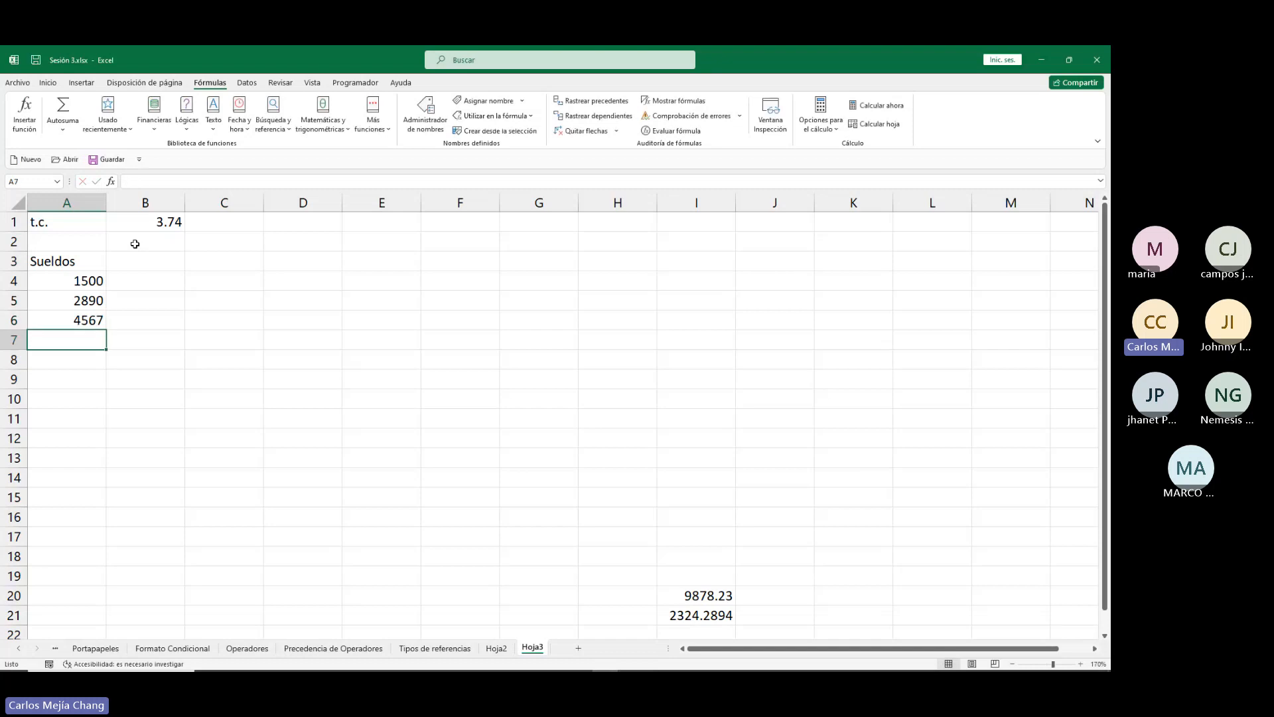
pyautogui.write('12')
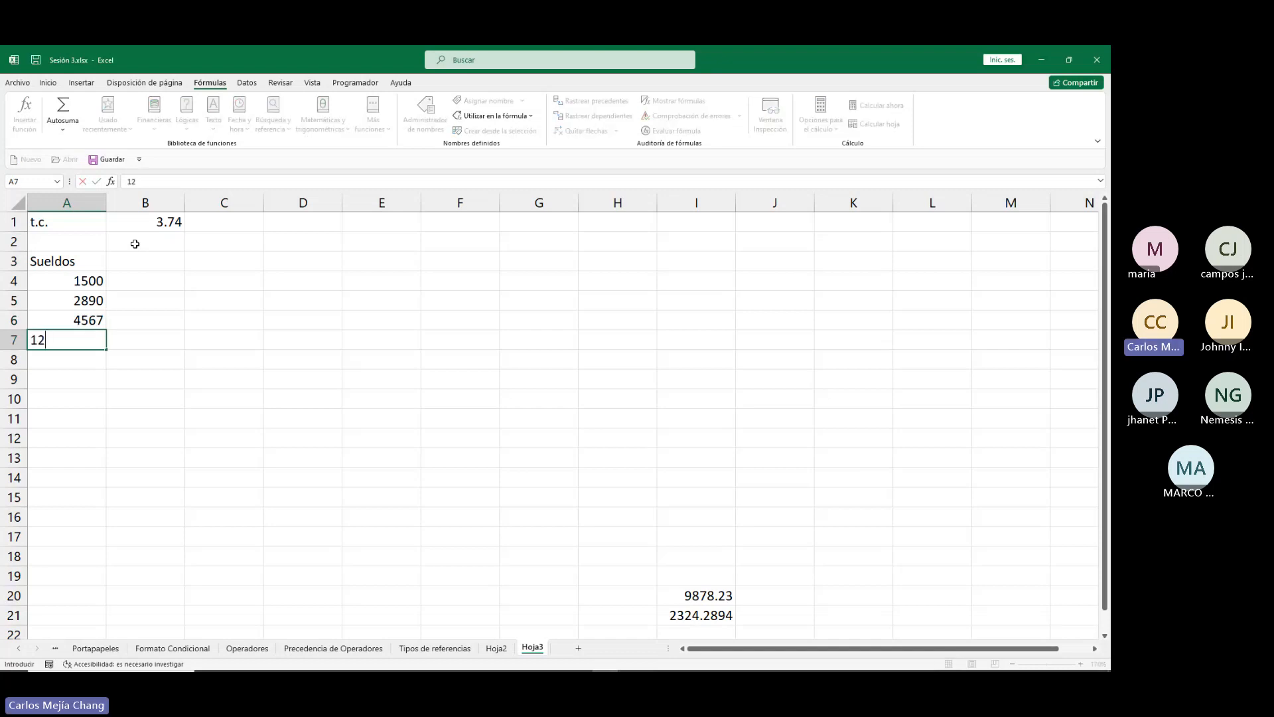
pyautogui.write('34')
pyautogui.press('Return')
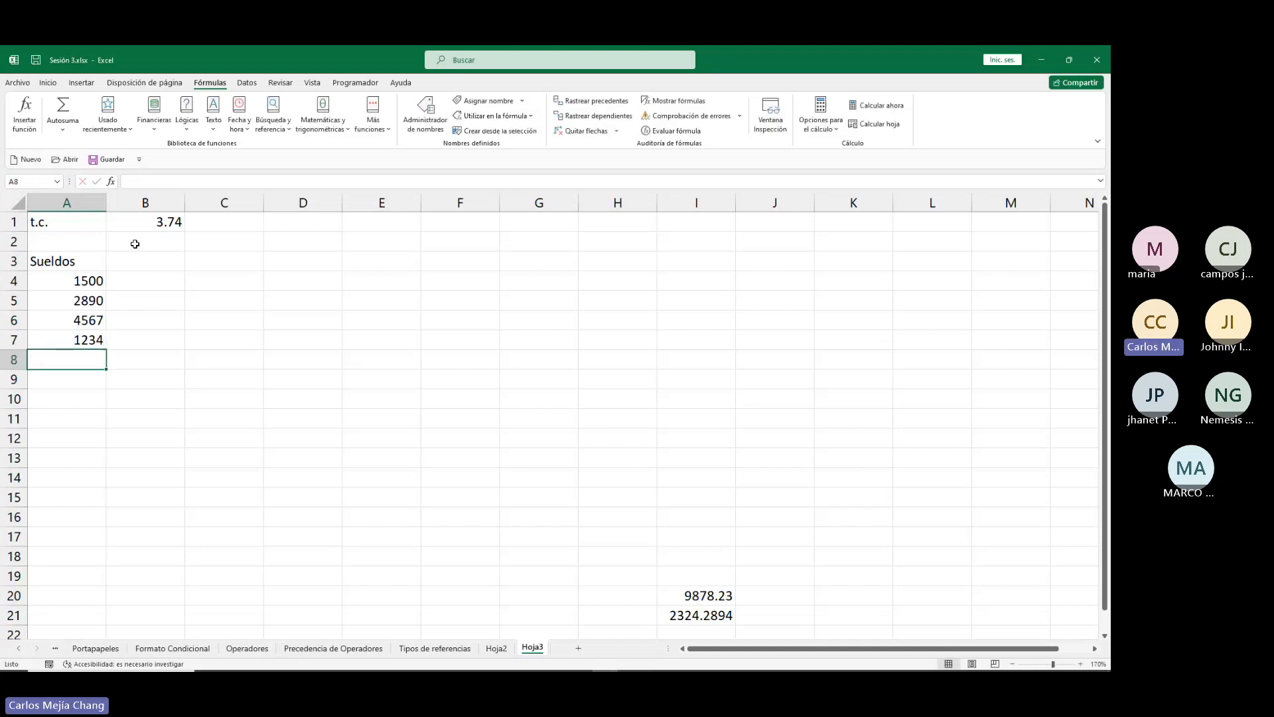
pyautogui.write('6789')
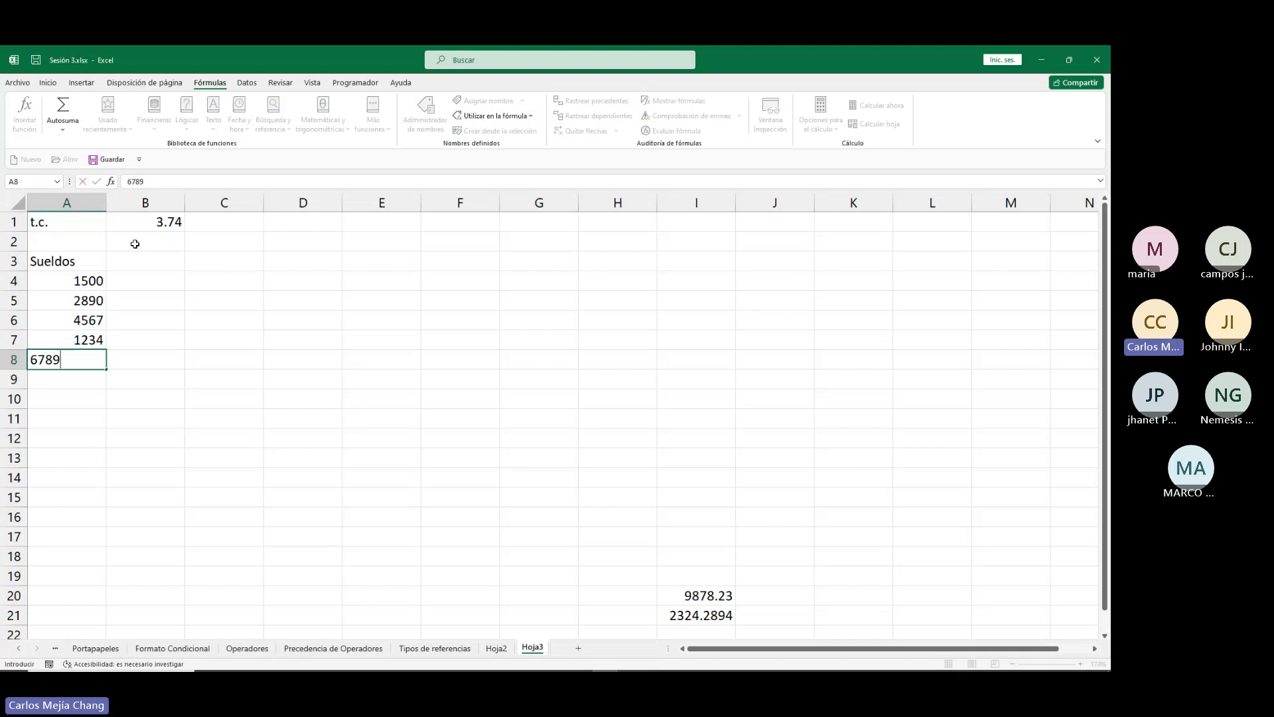
pyautogui.press('Return')
pyautogui.write('34')
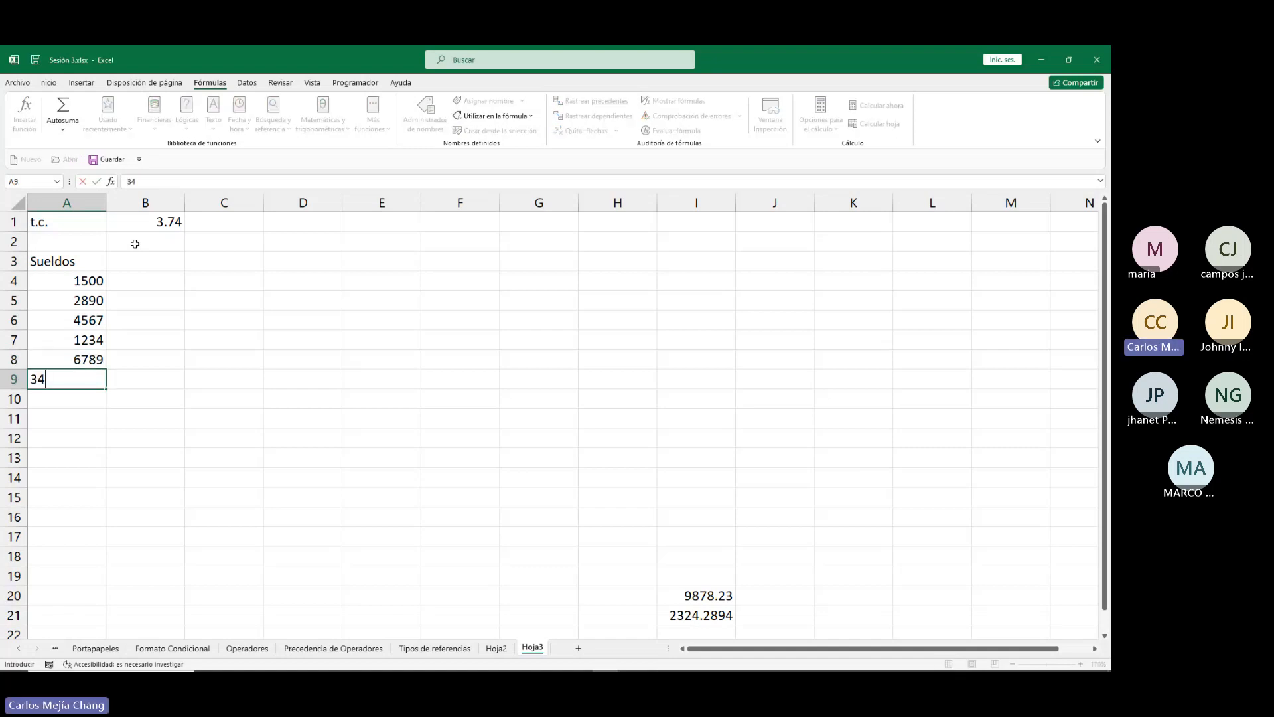
pyautogui.write('56')
pyautogui.press('Return')
pyautogui.write('567')
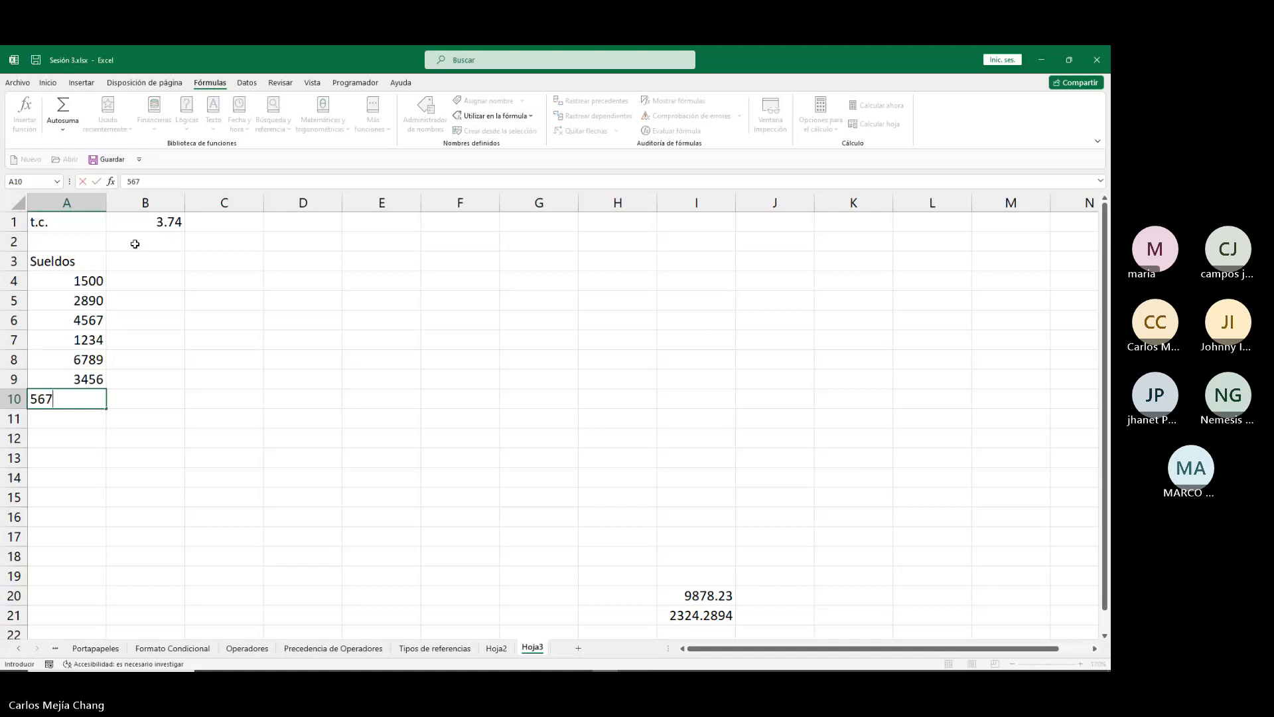
pyautogui.write('8')
pyautogui.press('Return')
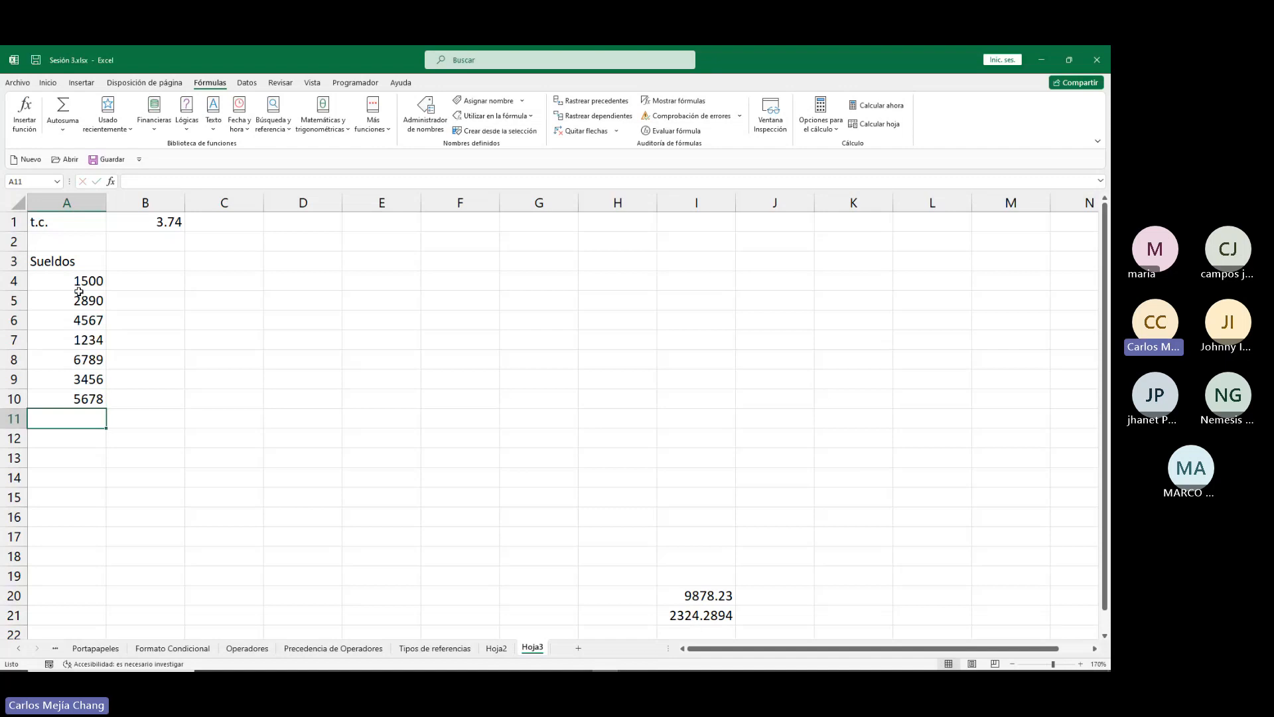
# Extend the column heading in A3 to read Sueldos (S/.).
pyautogui.click(160, 284)
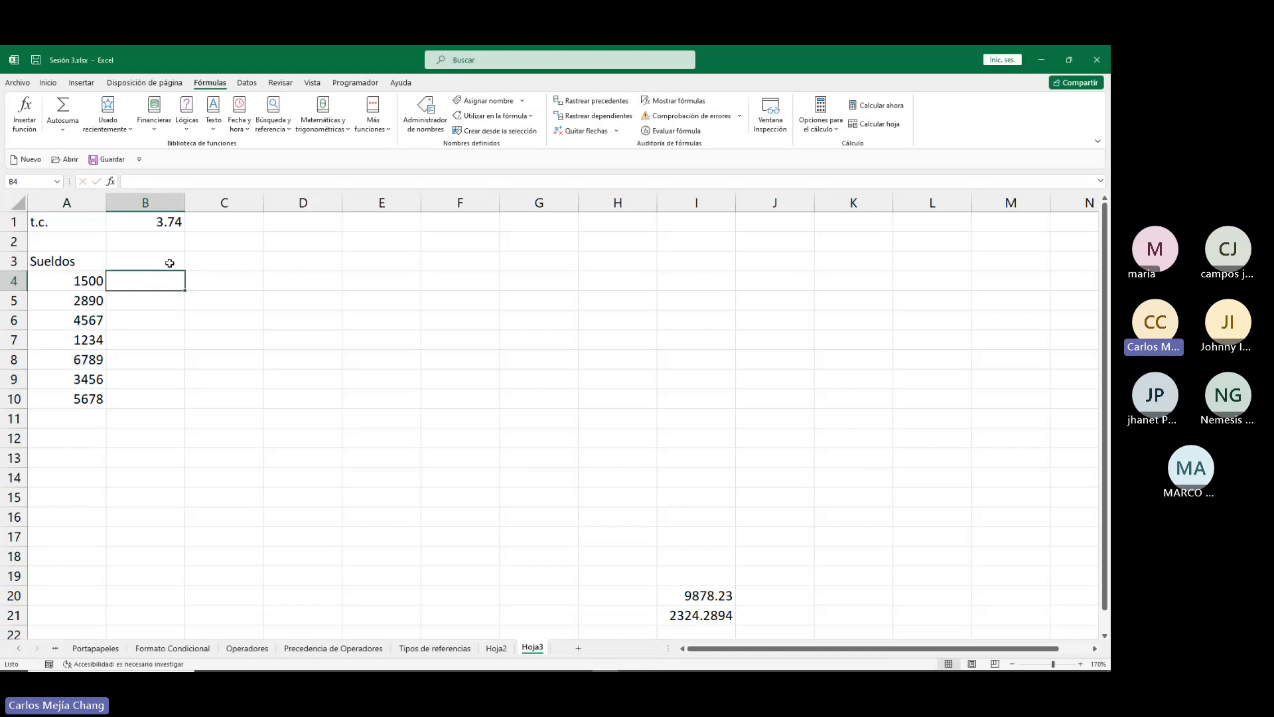
pyautogui.click(61, 267)
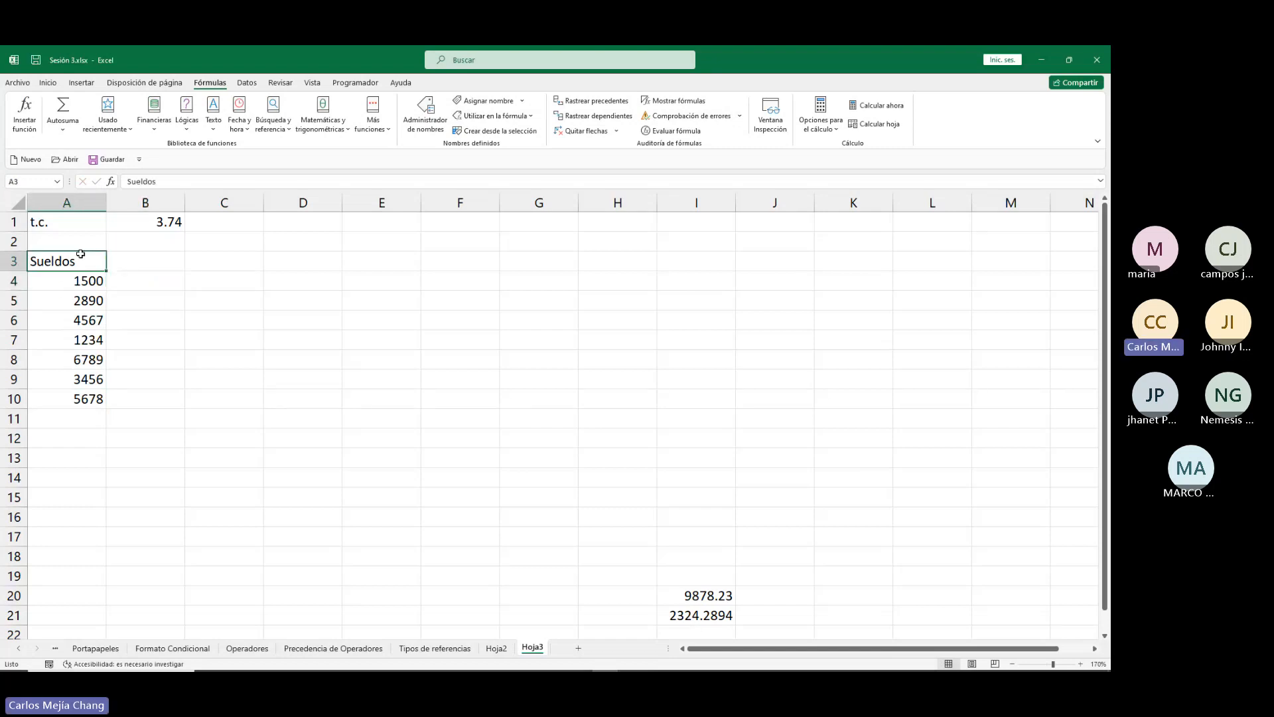
pyautogui.click(191, 183)
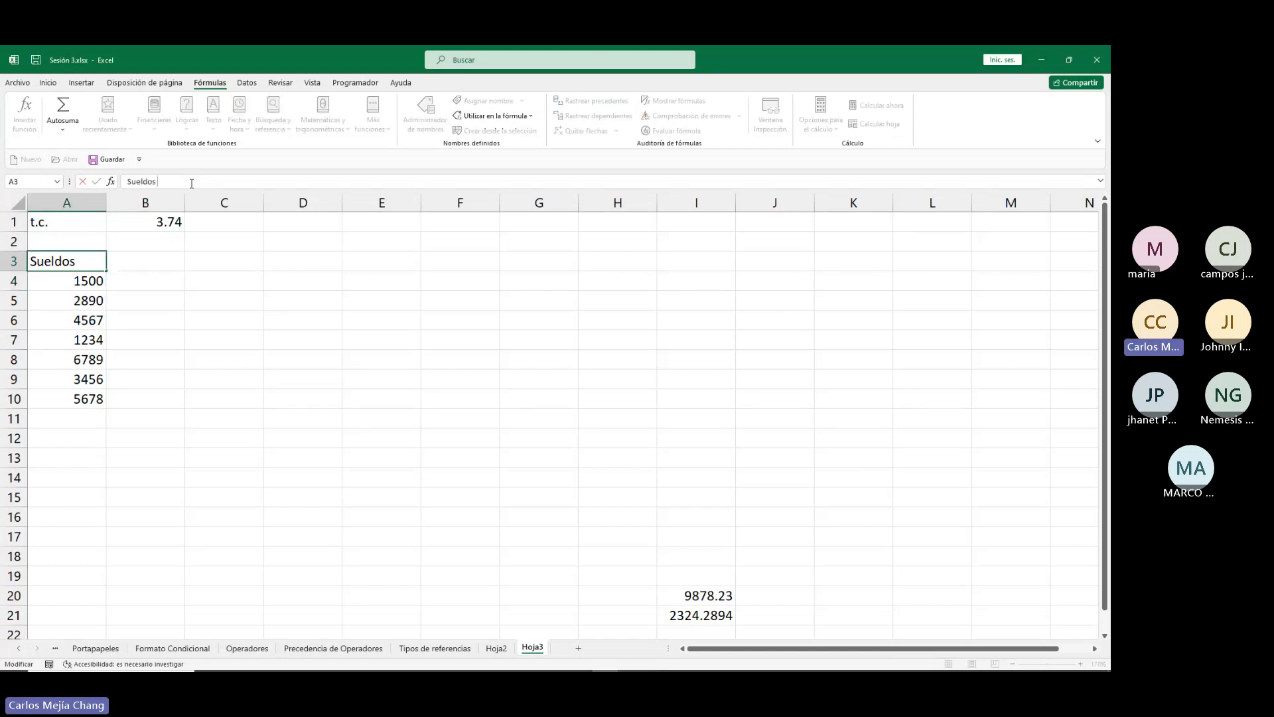
pyautogui.write('(S/')
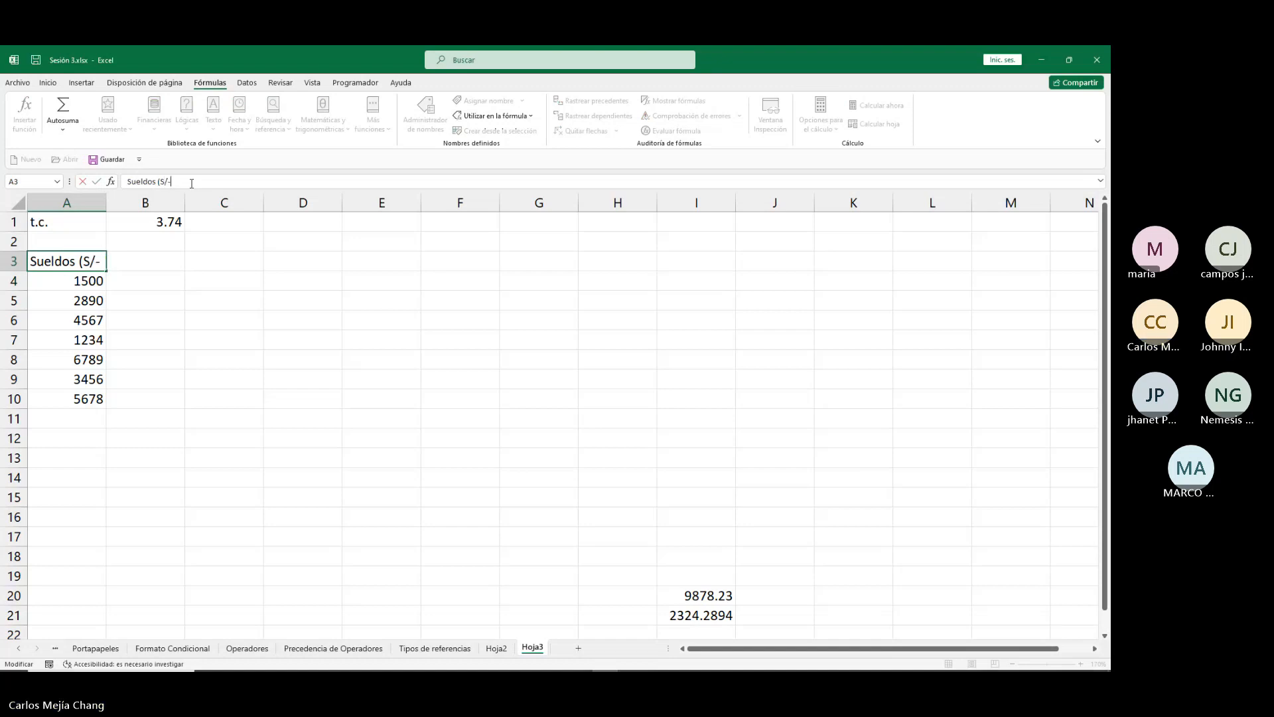
pyautogui.write('.')
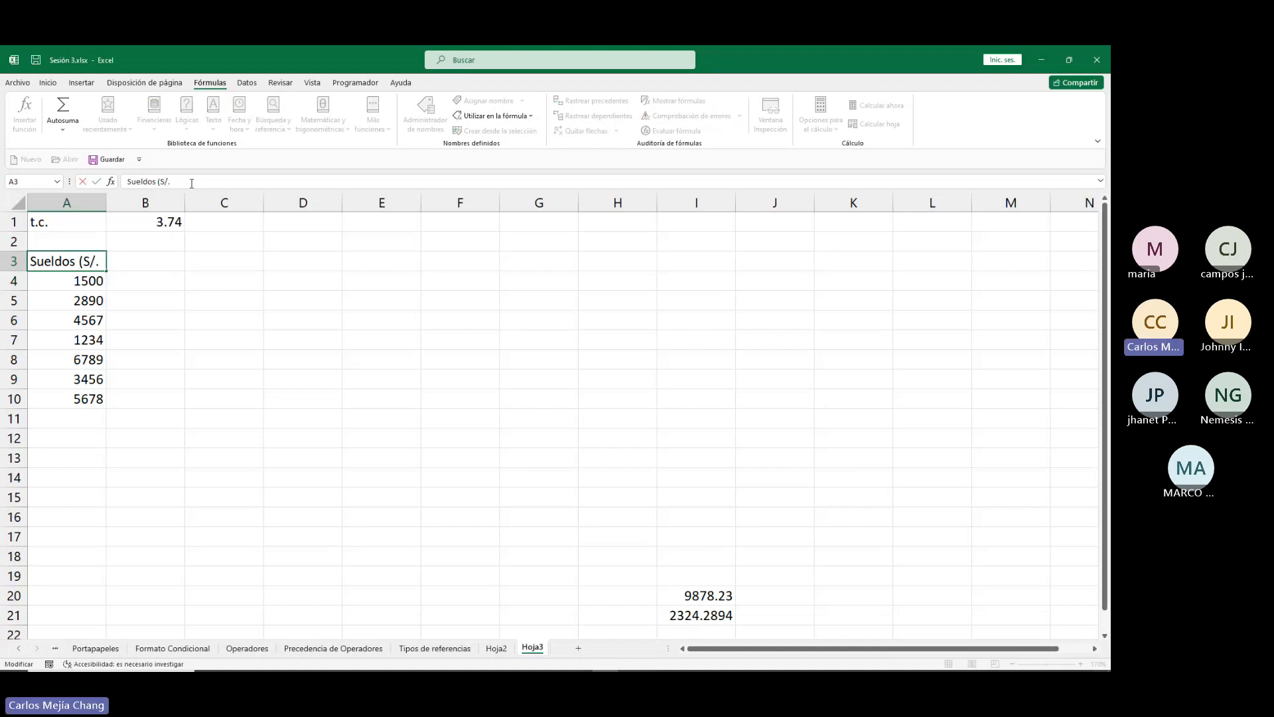
pyautogui.write(')')
pyautogui.press('Tab')
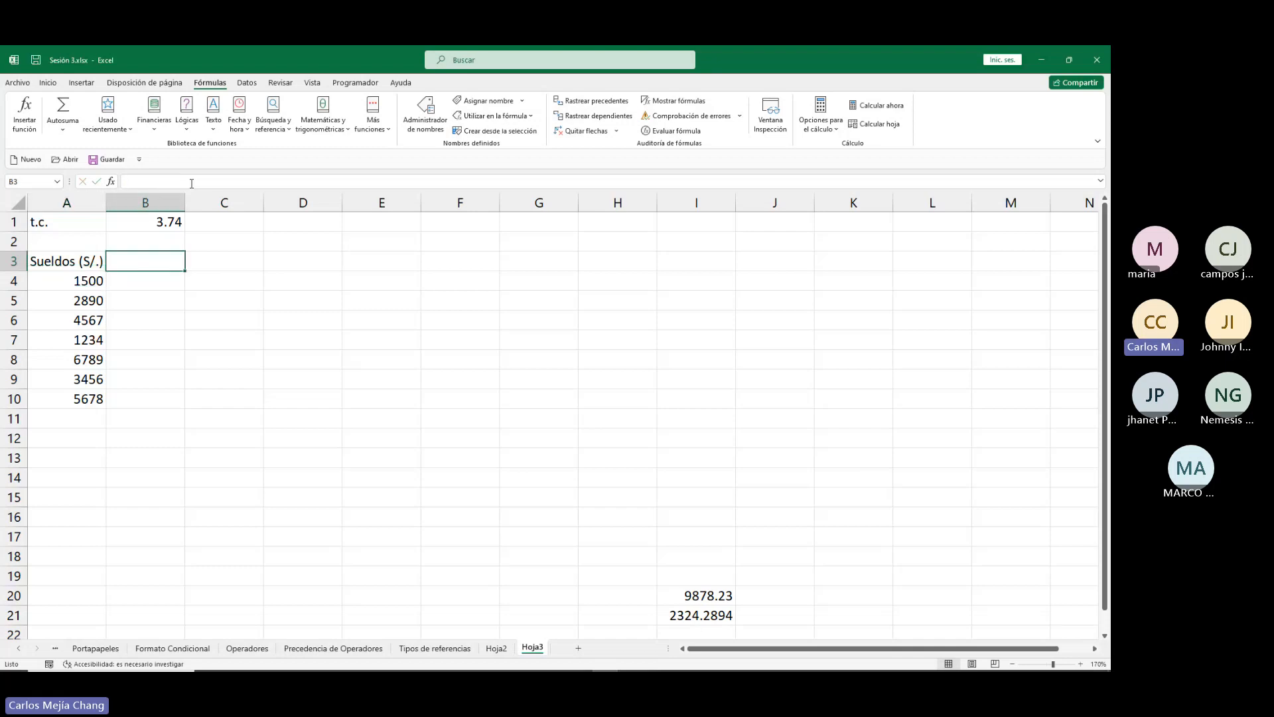
# Add the heading Sueldos (US$) in B3 and widen columns A and B slightly to fit their headings.
pyautogui.write('Sueld')
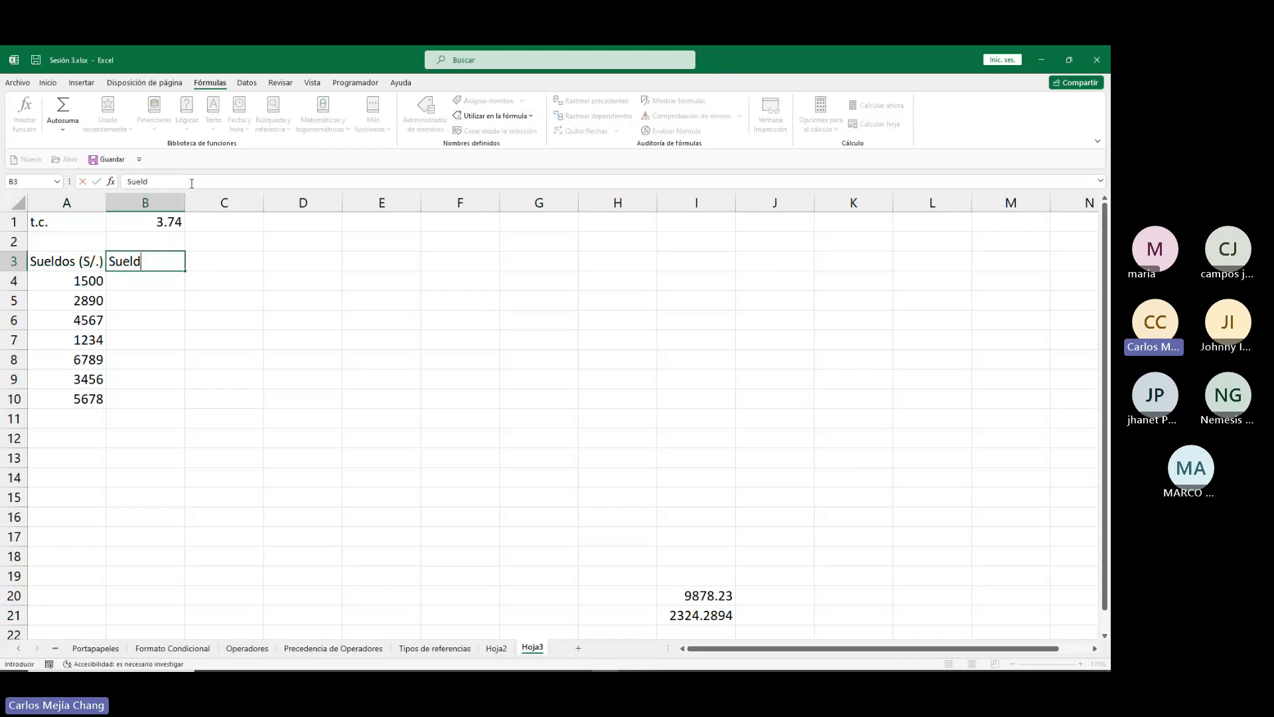
pyautogui.write('os (US')
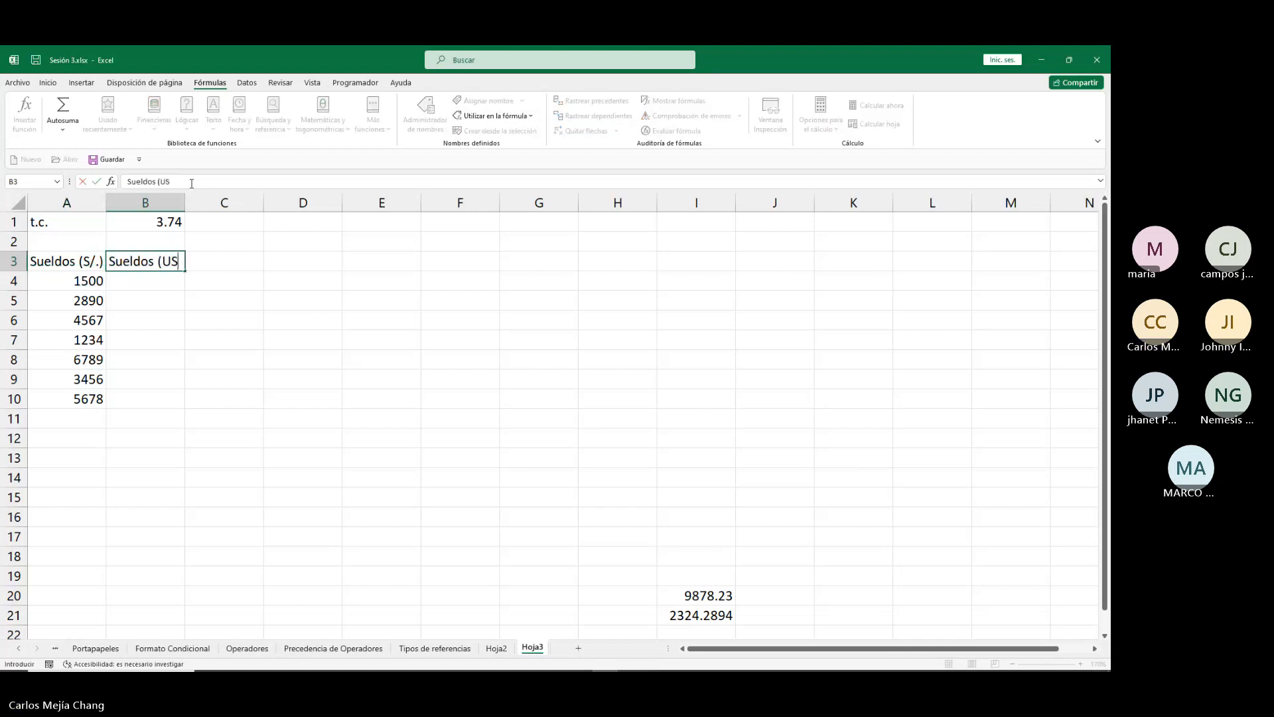
pyautogui.write('$)')
pyautogui.press('Return')
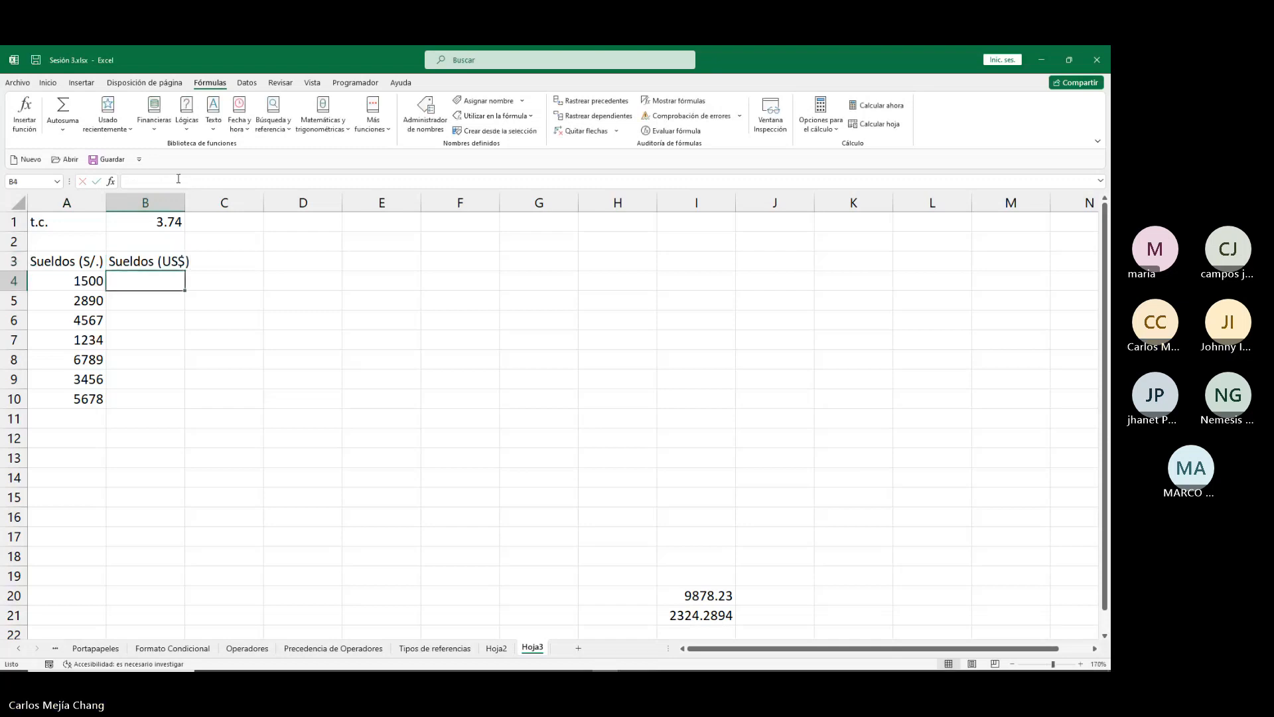
pyautogui.doubleClick(185, 203)
pyautogui.moveTo(109, 197); pyautogui.dragTo(114, 197)
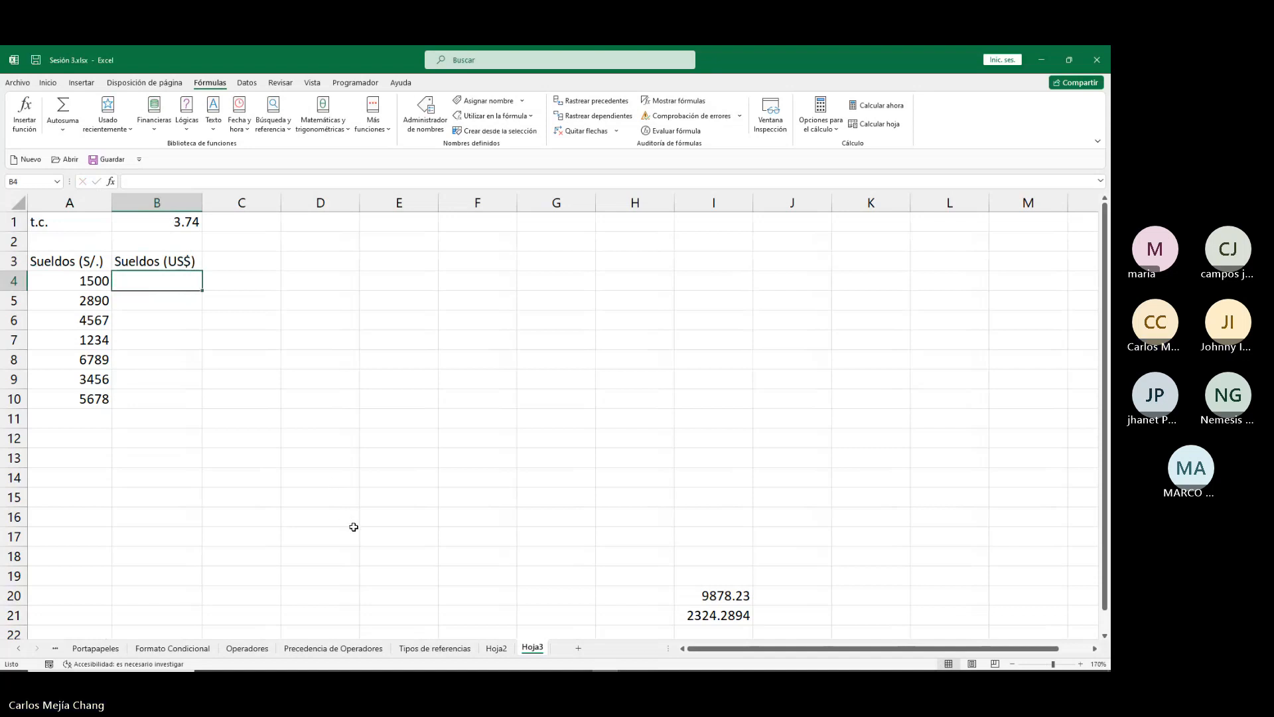
# Convert the first salary to dollars in B4 with the formula =A4/B1.
pyautogui.write('=')
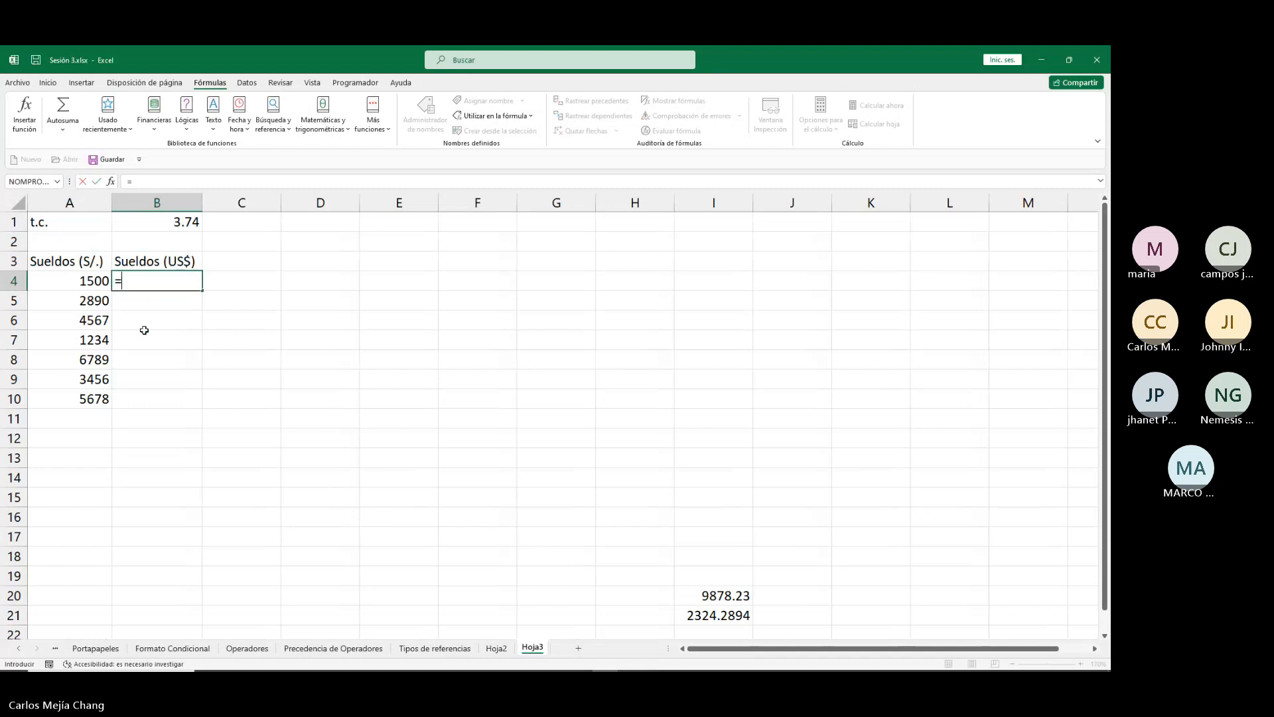
pyautogui.click(96, 282)
pyautogui.write('/')
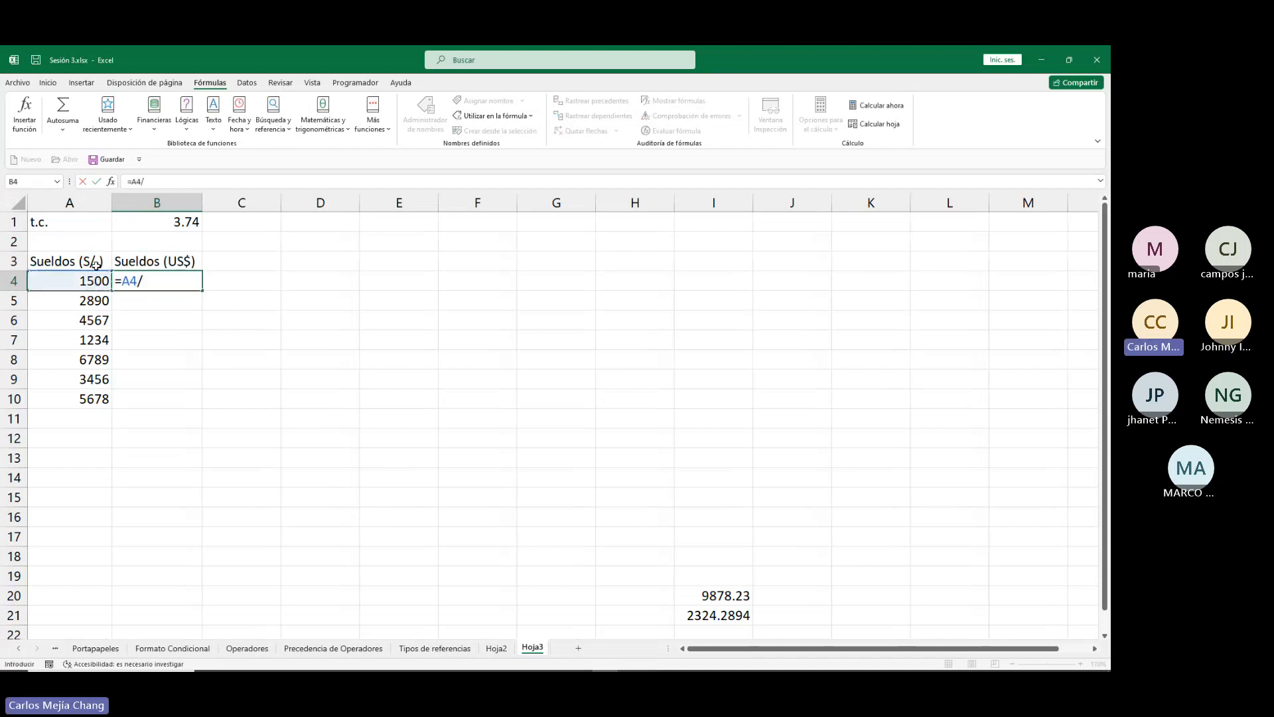
pyautogui.click(159, 227)
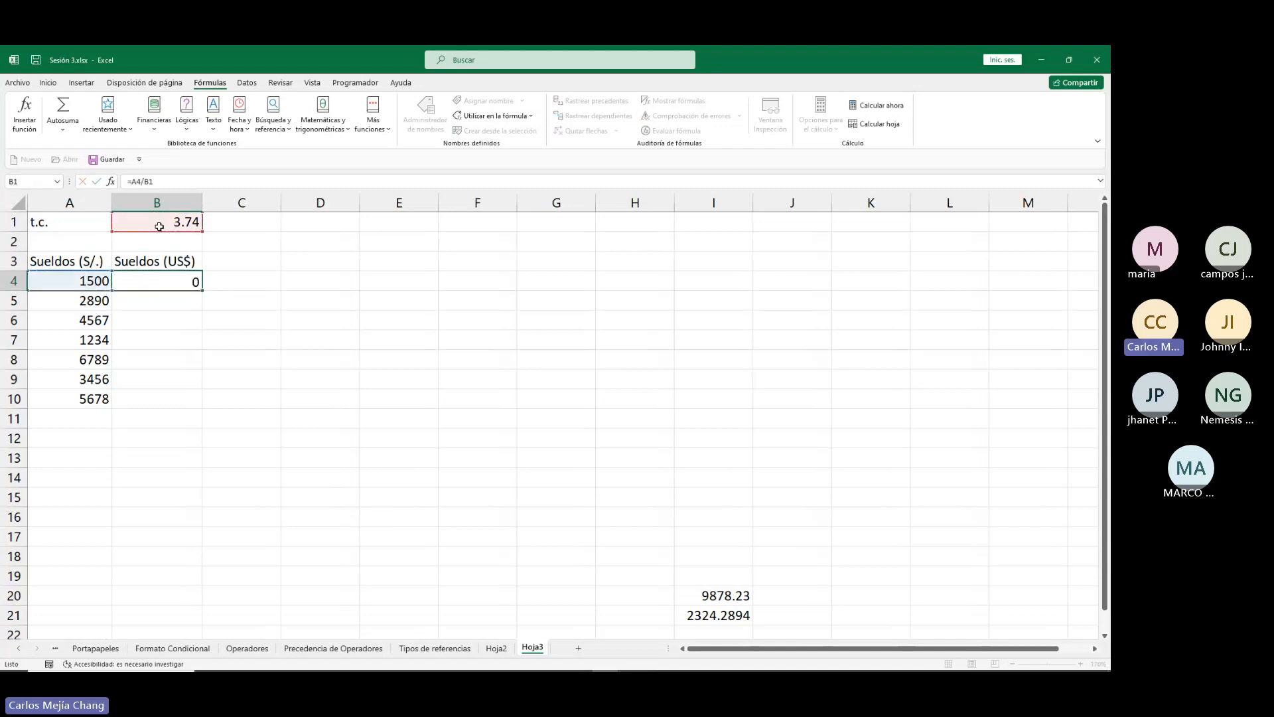
pyautogui.press('Return')
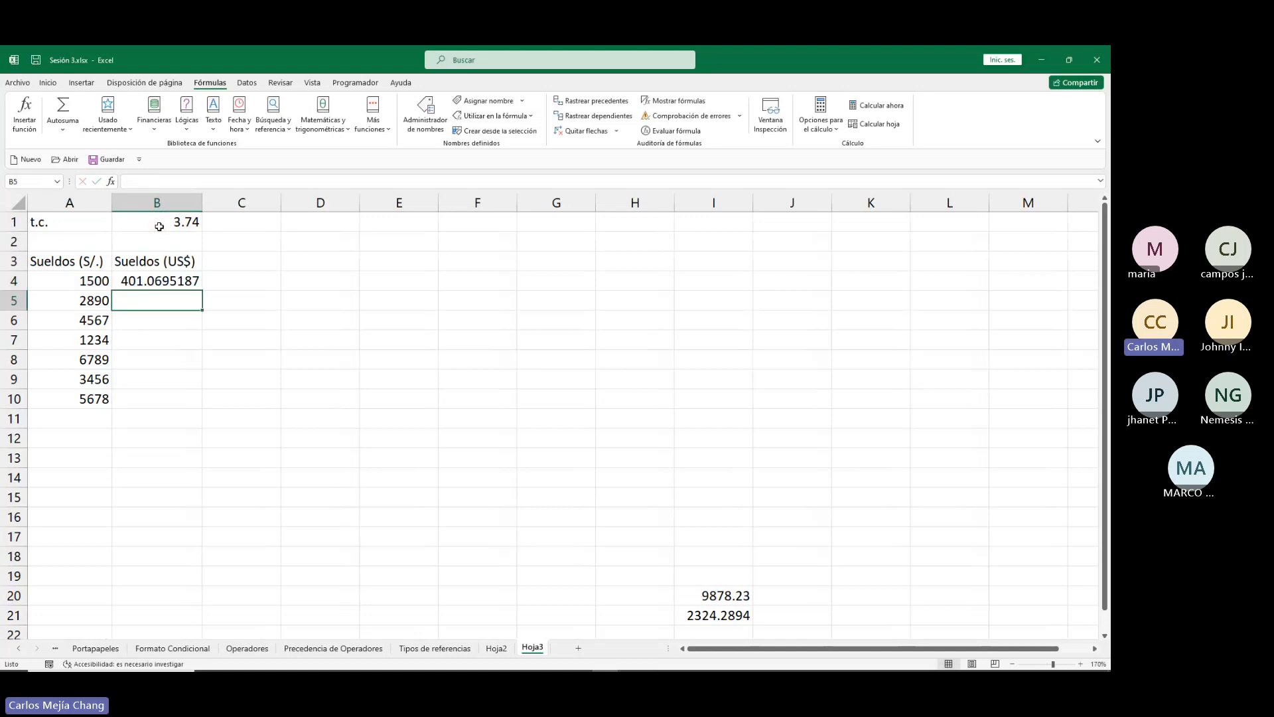
# Apply the thousands separator style (Estilo millares) to the dollar salary cells B4:B10.
pyautogui.moveTo(162, 283); pyautogui.dragTo(162, 396)
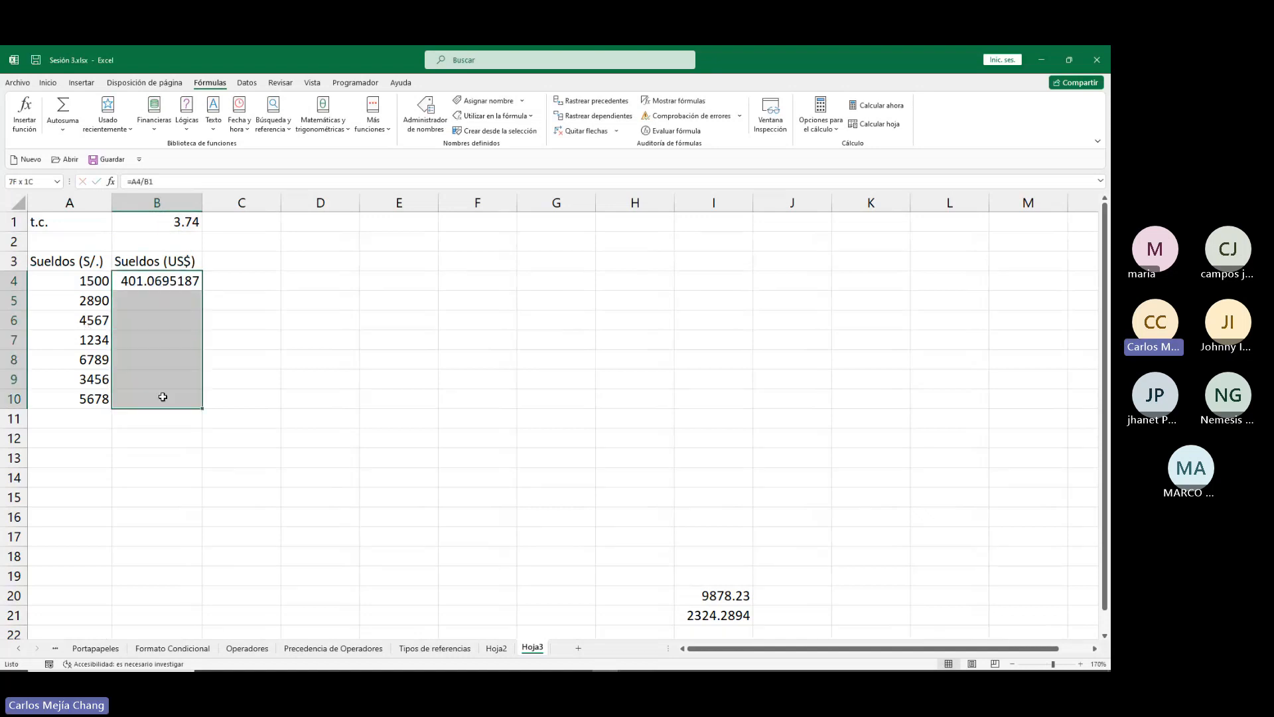
pyautogui.click(48, 83)
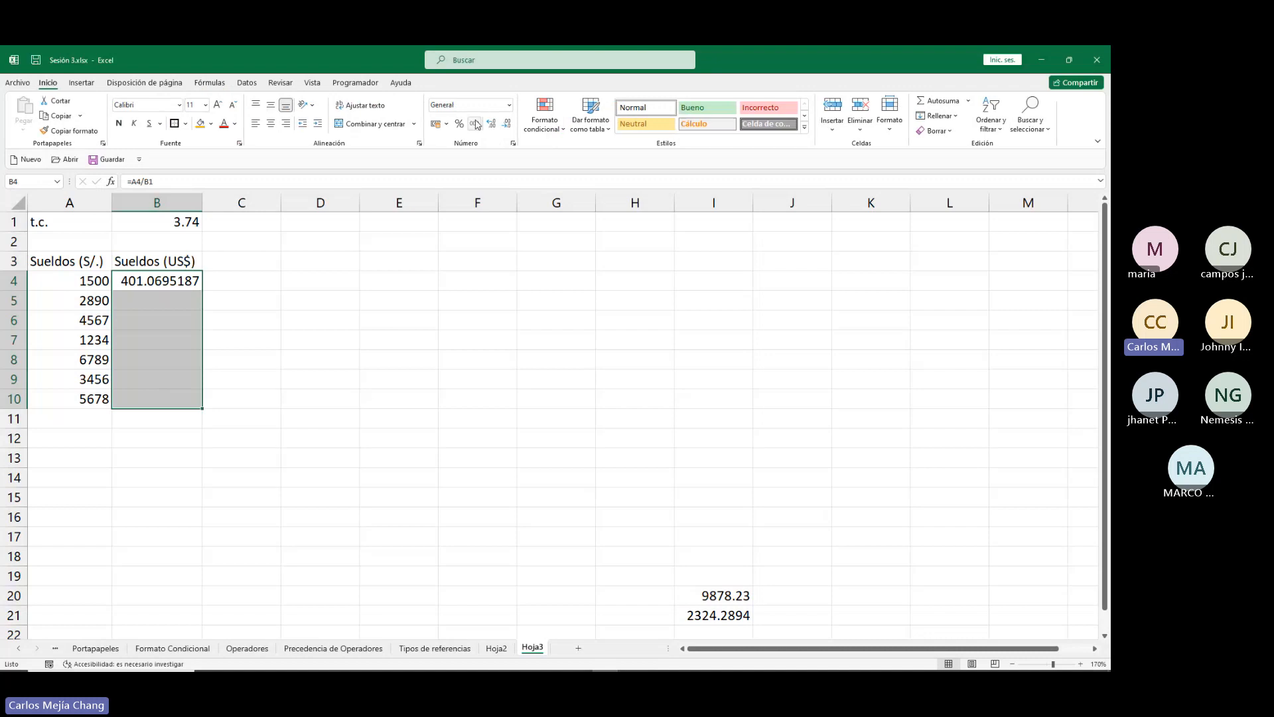
pyautogui.click(476, 129)
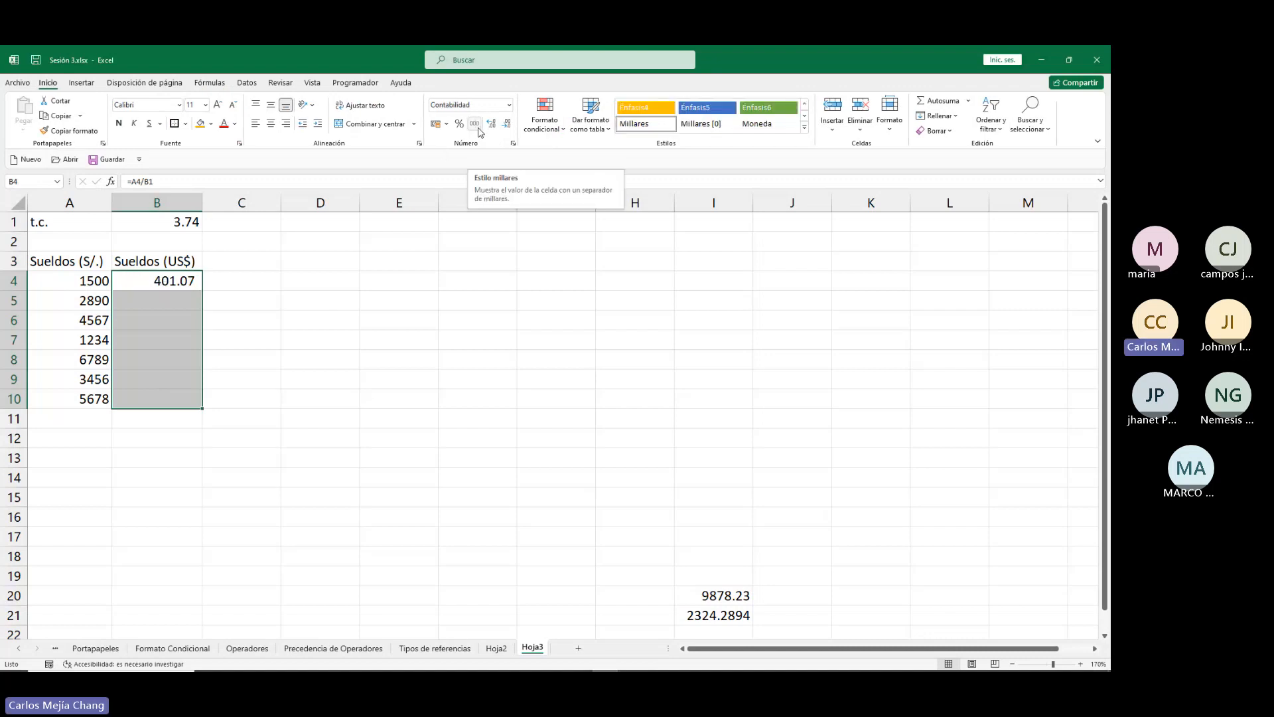
pyautogui.click(166, 284)
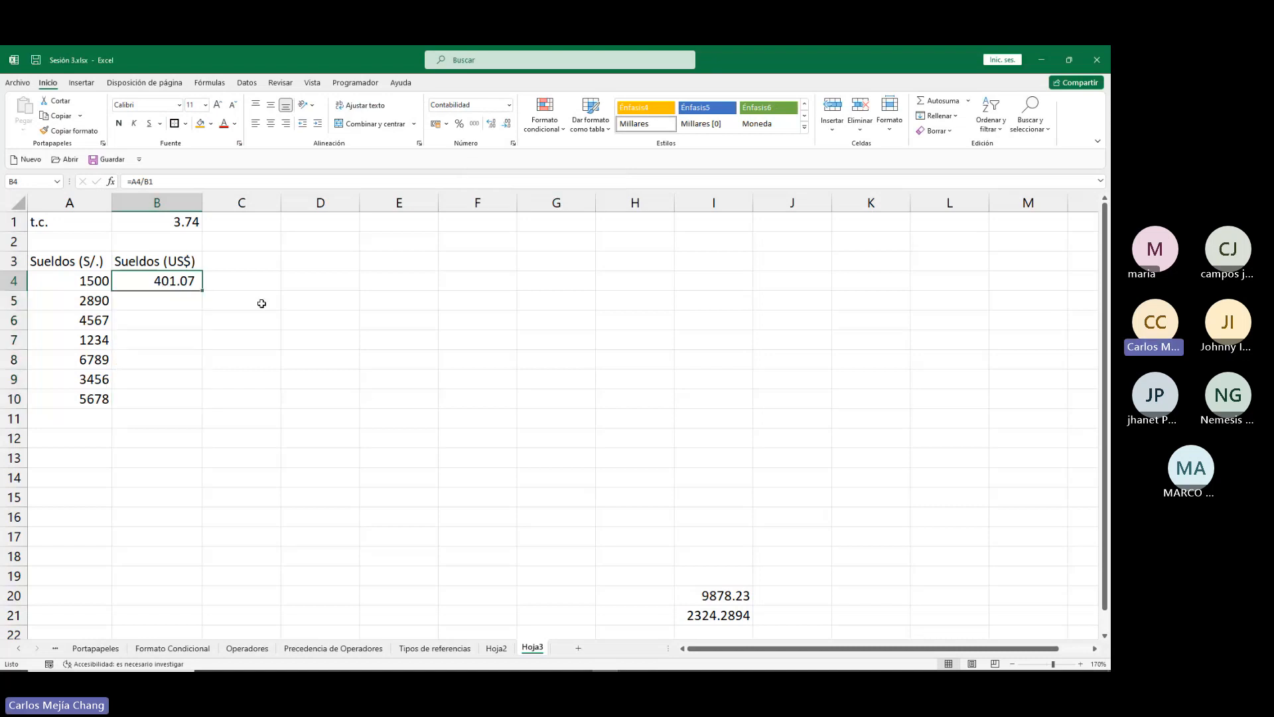
# Convert the second salary to dollars in B5 with the formula =A5/B1.
pyautogui.click(137, 301)
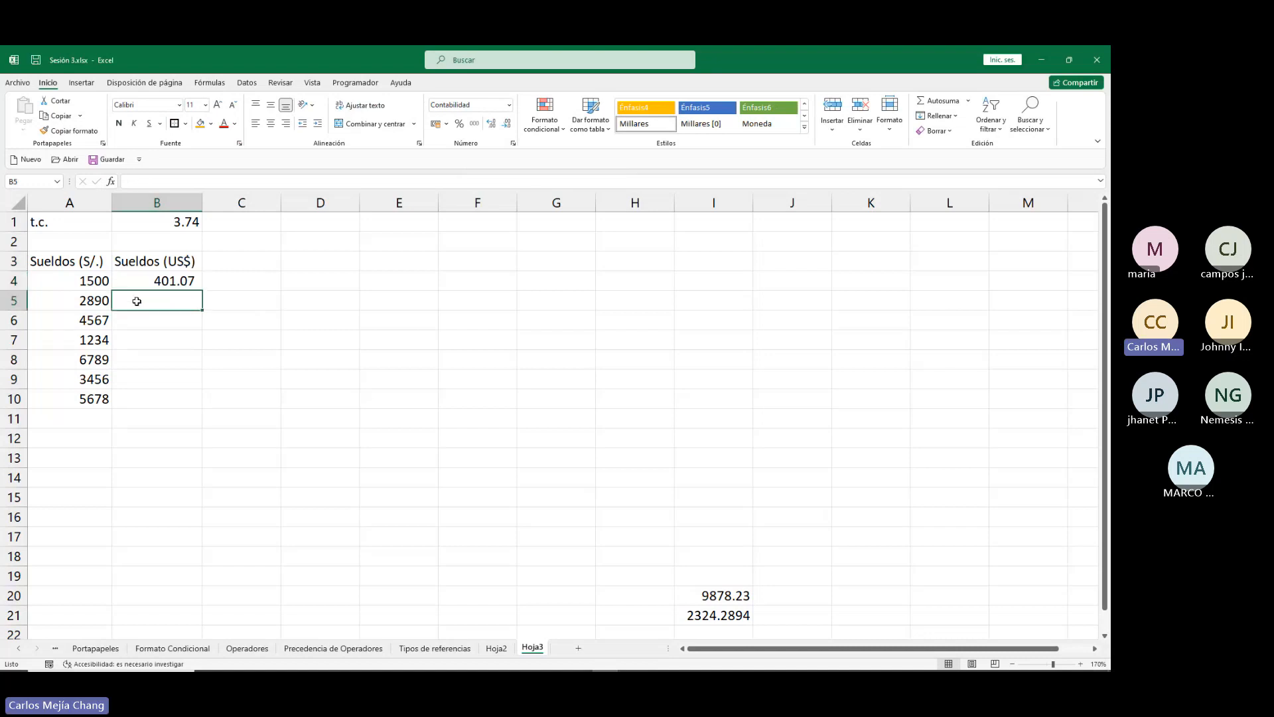
pyautogui.write('=')
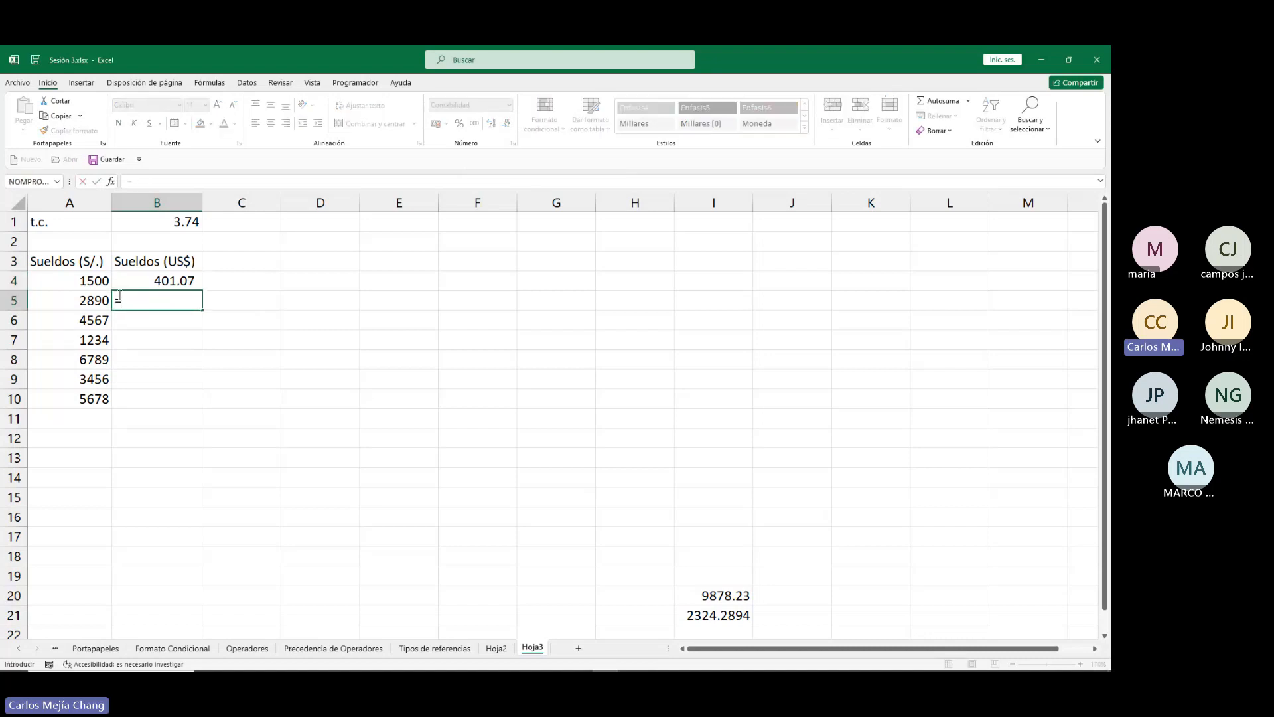
pyautogui.click(93, 280)
pyautogui.click(91, 302)
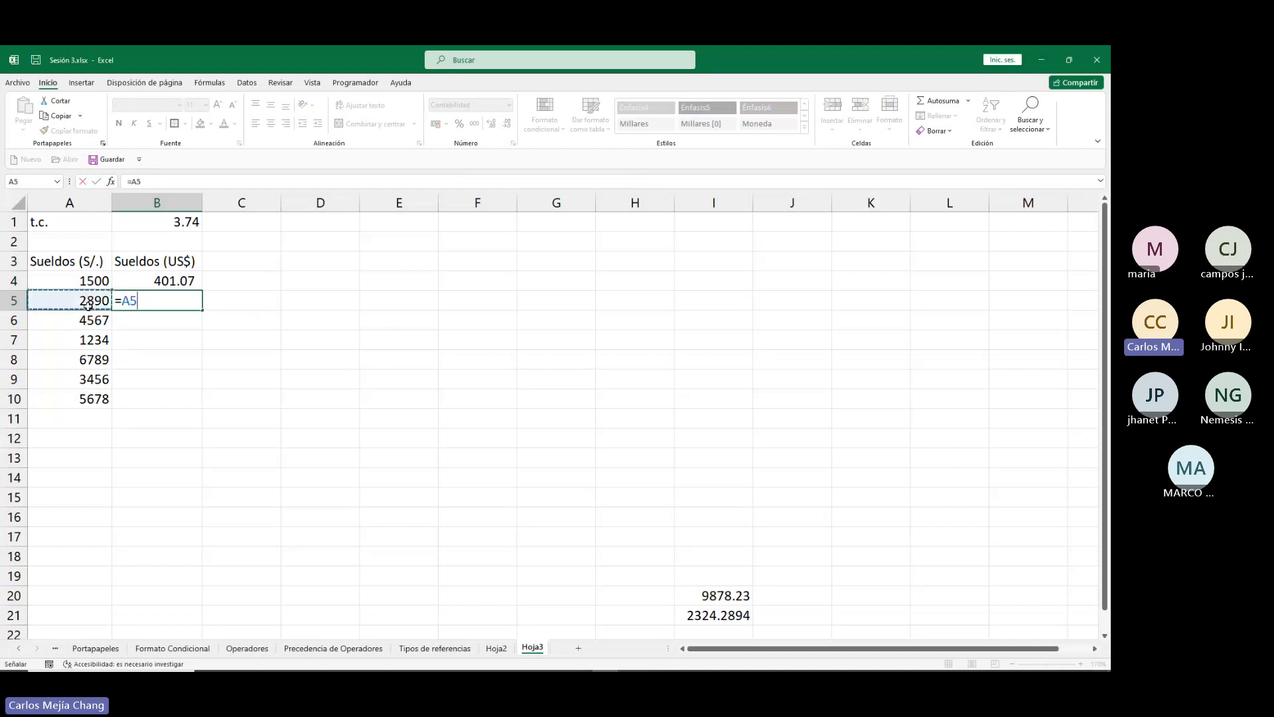
pyautogui.write('/')
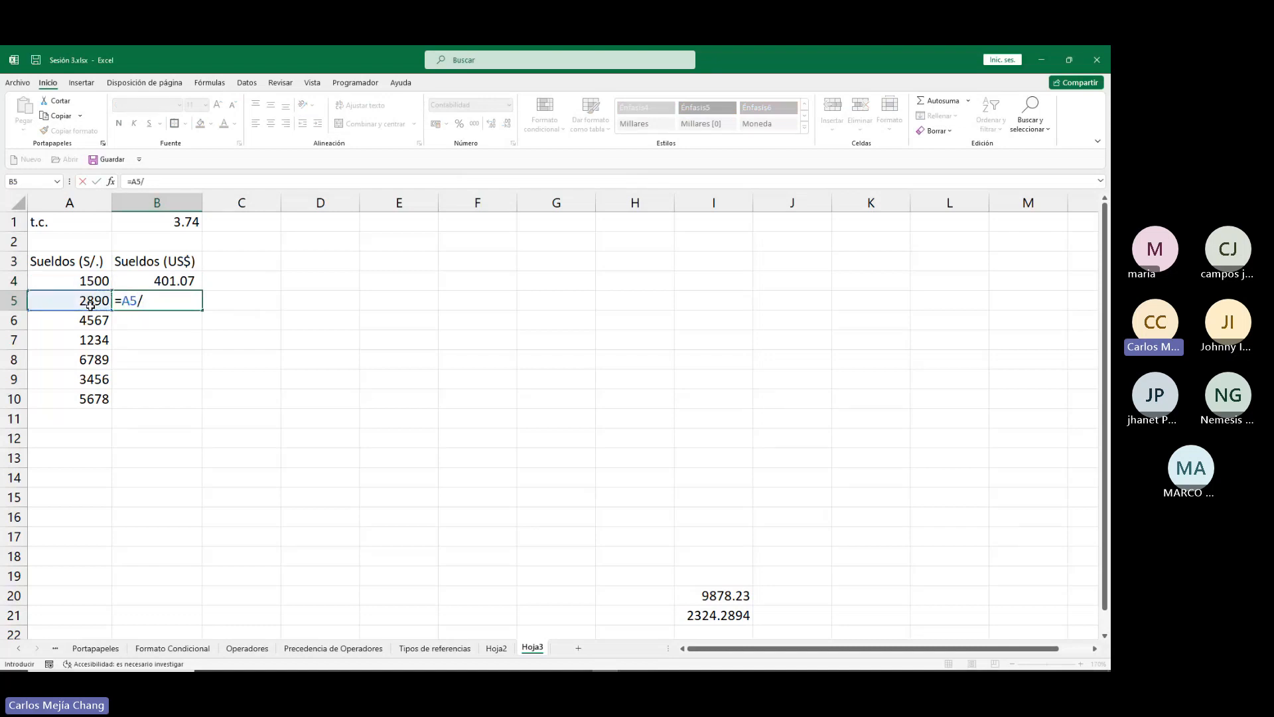
pyautogui.click(173, 221)
pyautogui.press('Return')
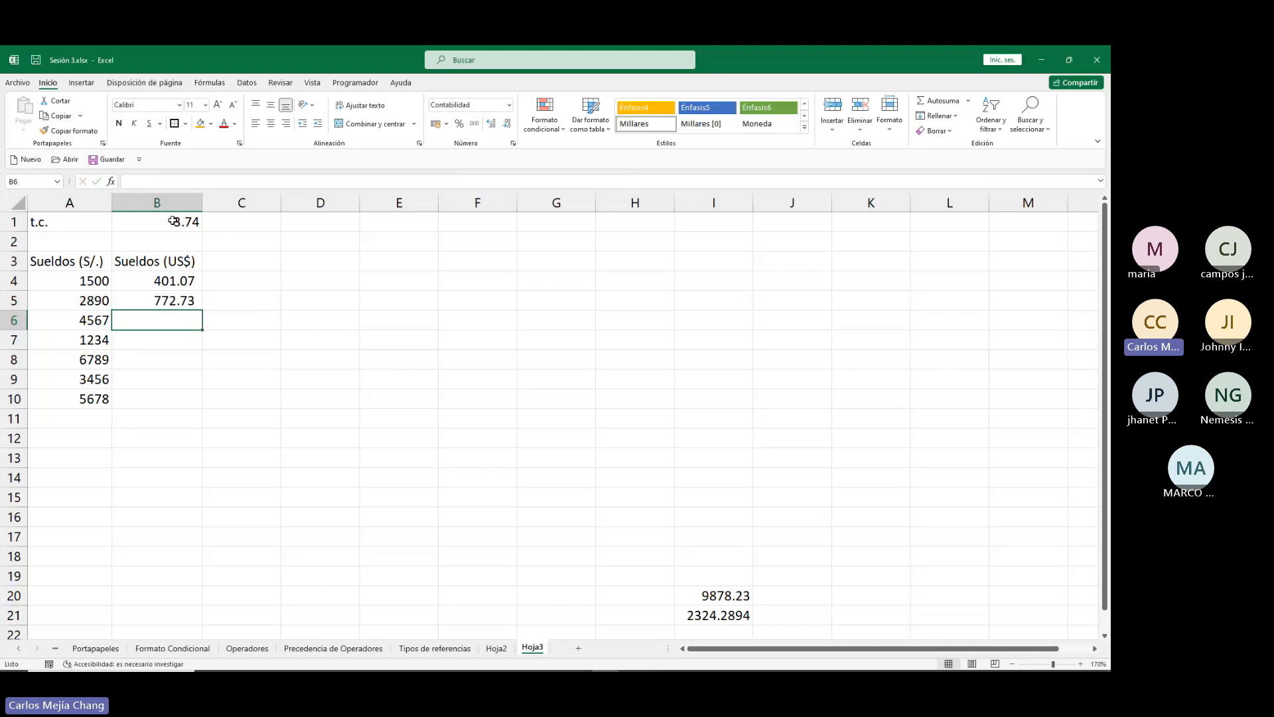
# Convert the third salary to dollars in B6 with the formula =A6/B1.
pyautogui.write('=')
pyautogui.click(93, 320)
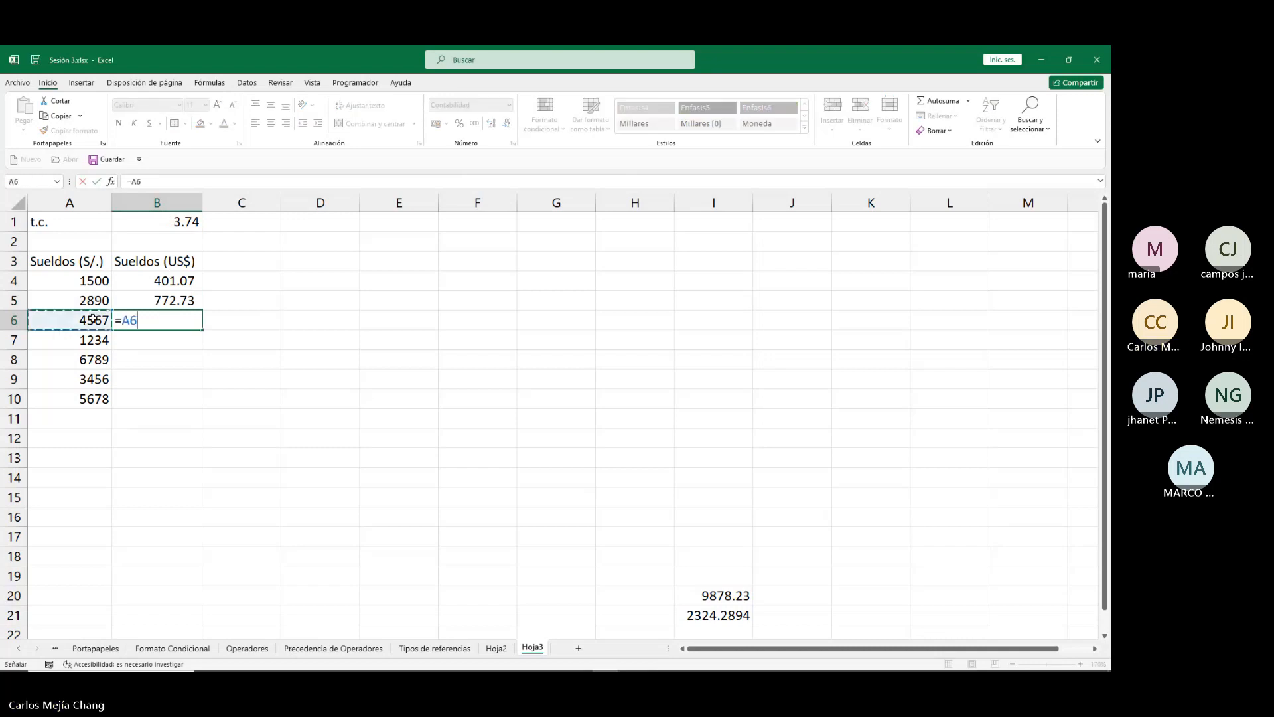
pyautogui.write('/')
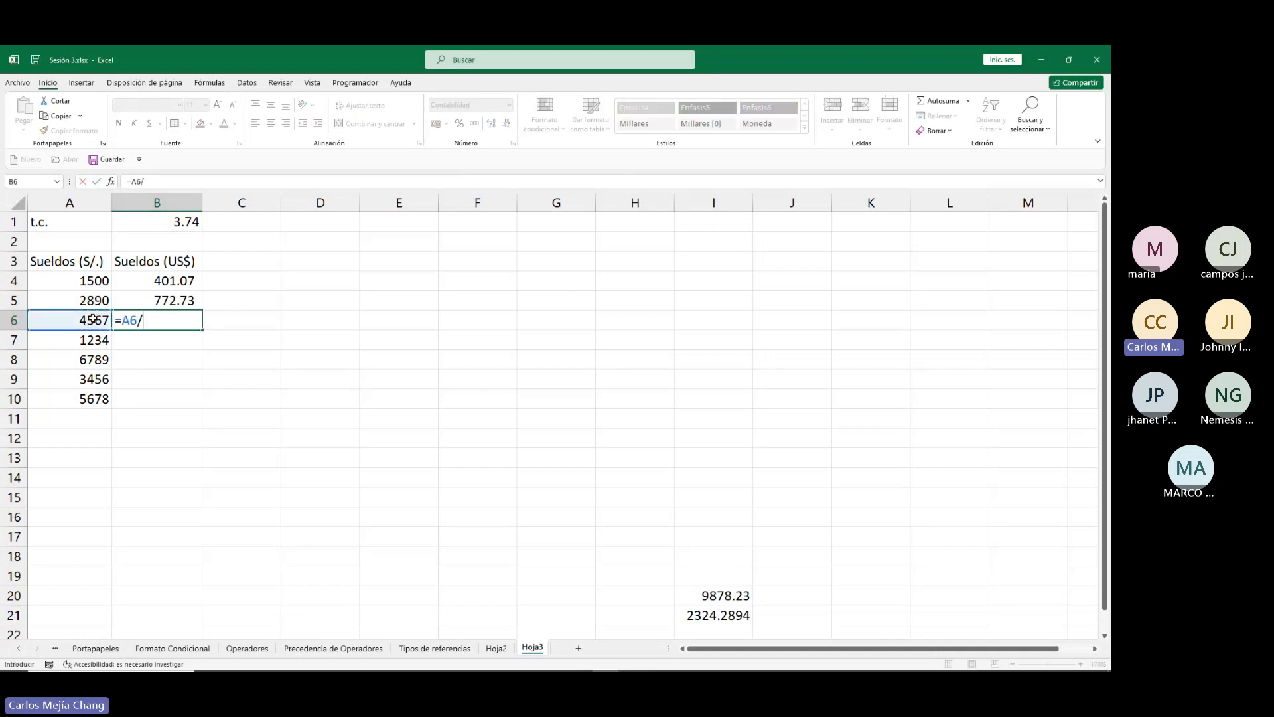
pyautogui.click(149, 226)
pyautogui.press('Return')
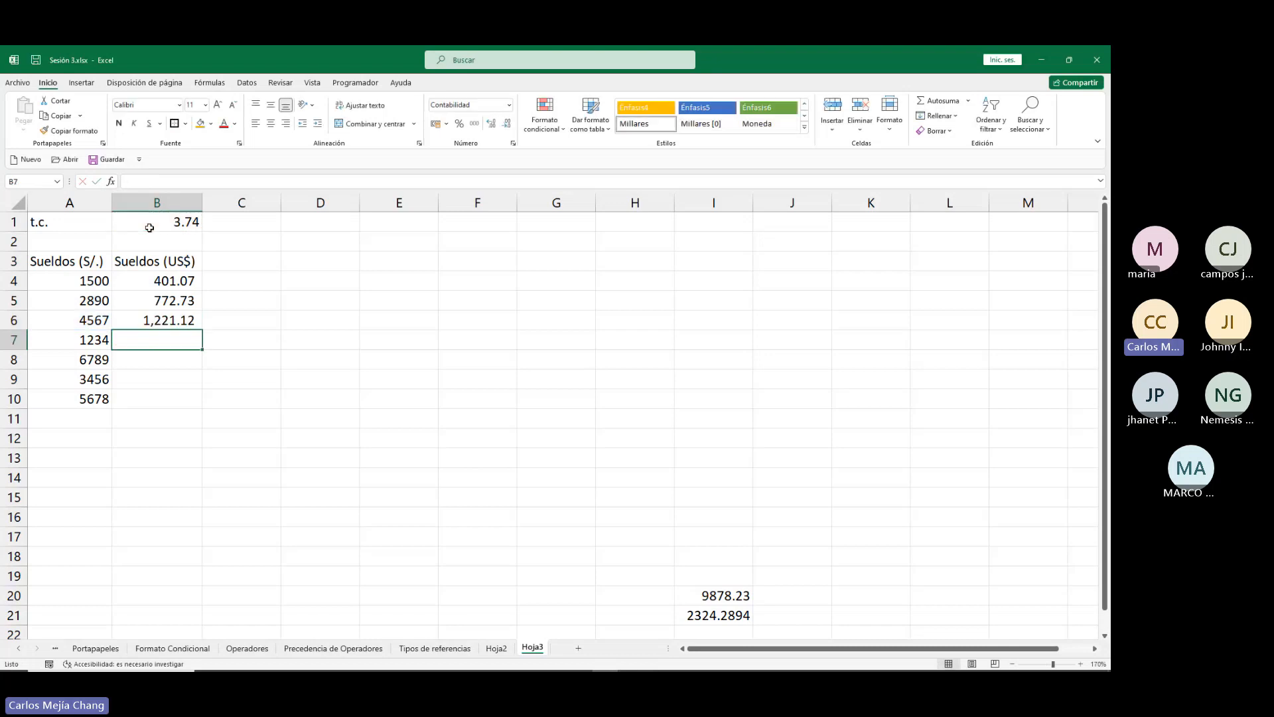
# Examine the soles salaries in A4:A10 and the first dollar conversion in B4.
pyautogui.moveTo(48, 281); pyautogui.dragTo(93, 402)
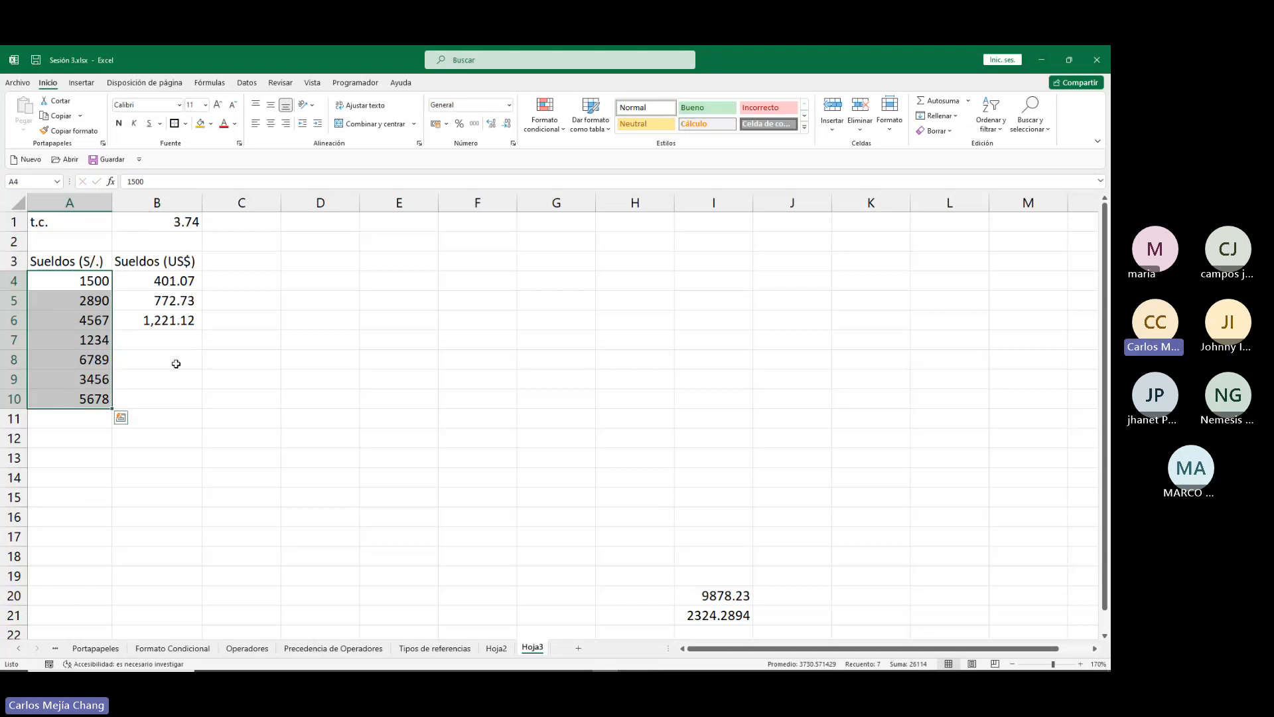
pyautogui.click(173, 286)
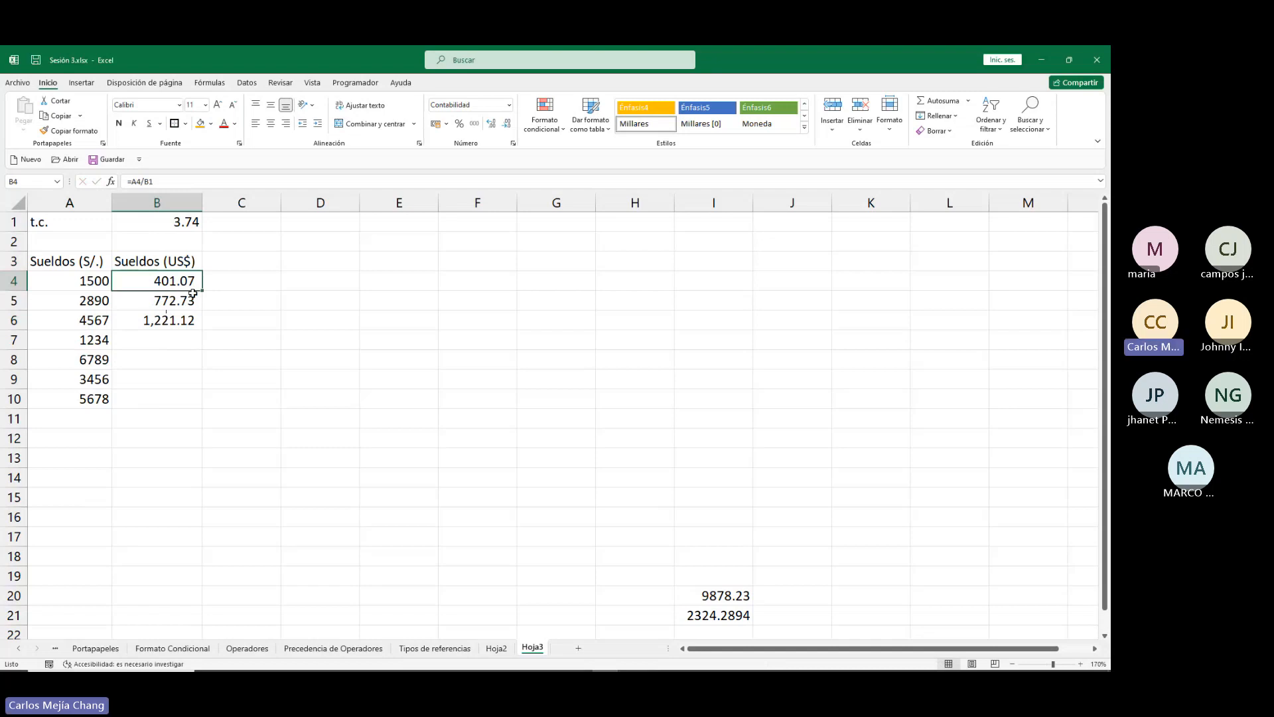
pyautogui.click(85, 281)
pyautogui.moveTo(85, 281); pyautogui.dragTo(74, 397)
pyautogui.moveTo(79, 288); pyautogui.dragTo(83, 397)
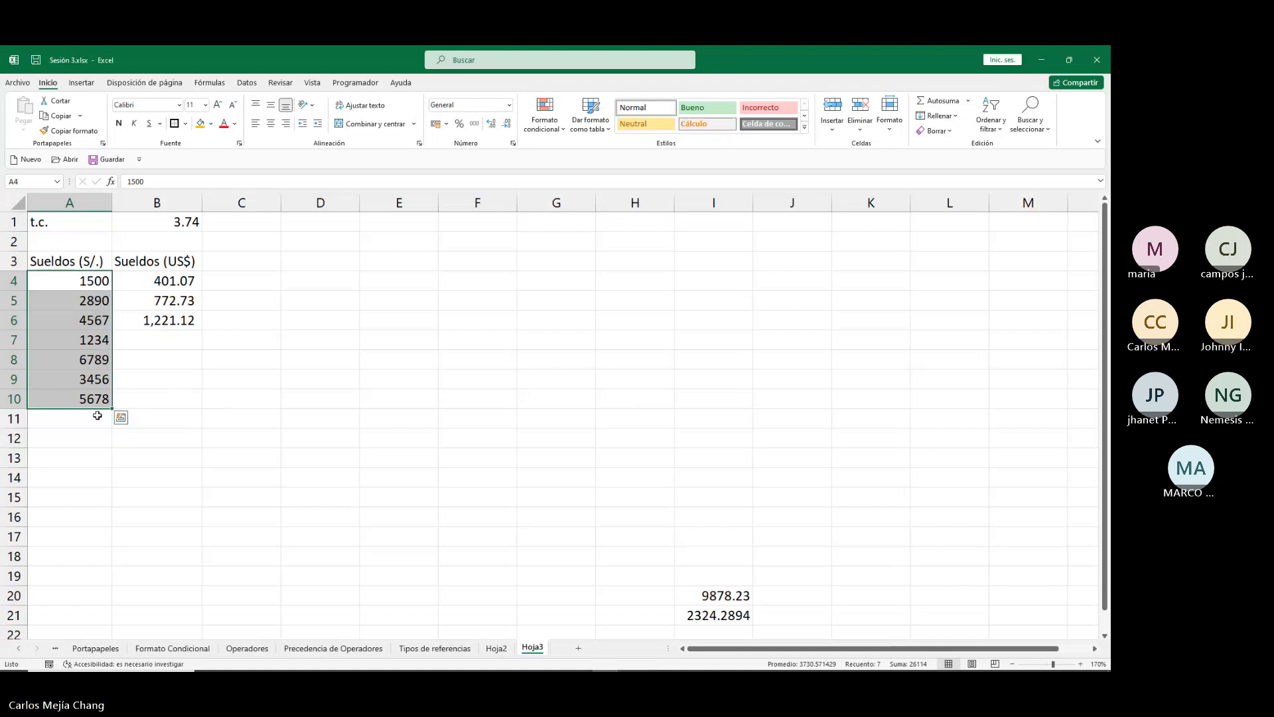
pyautogui.click(91, 301)
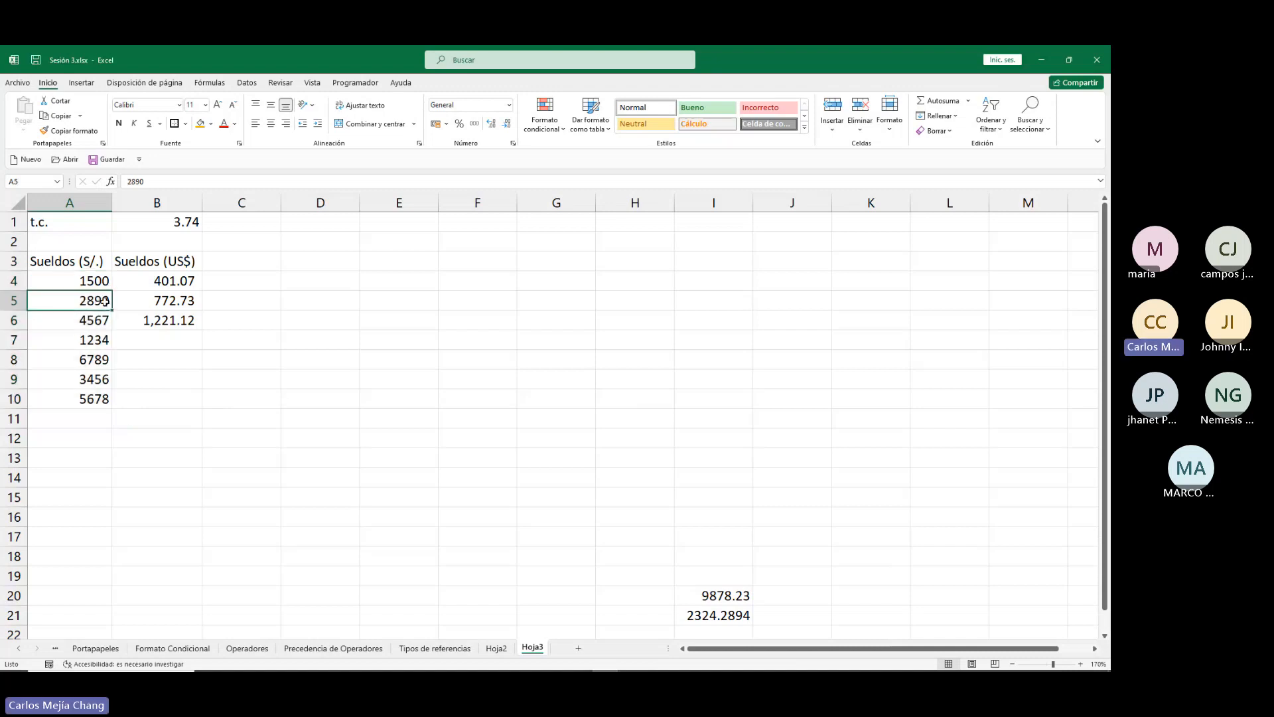
pyautogui.click(68, 319)
pyautogui.moveTo(67, 319)
pyautogui.mouseDown()
pyautogui.moveTo(69, 307)
pyautogui.moveTo(70, 323)
pyautogui.mouseUp()
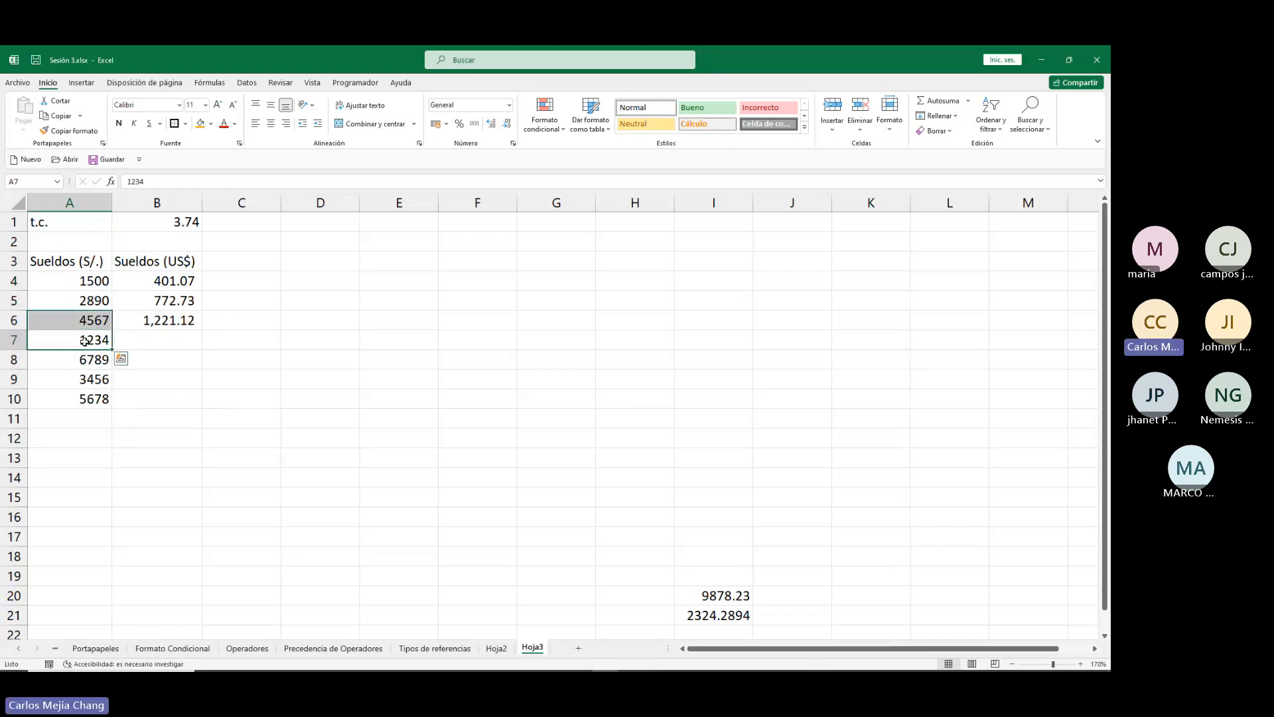
pyautogui.click(96, 339)
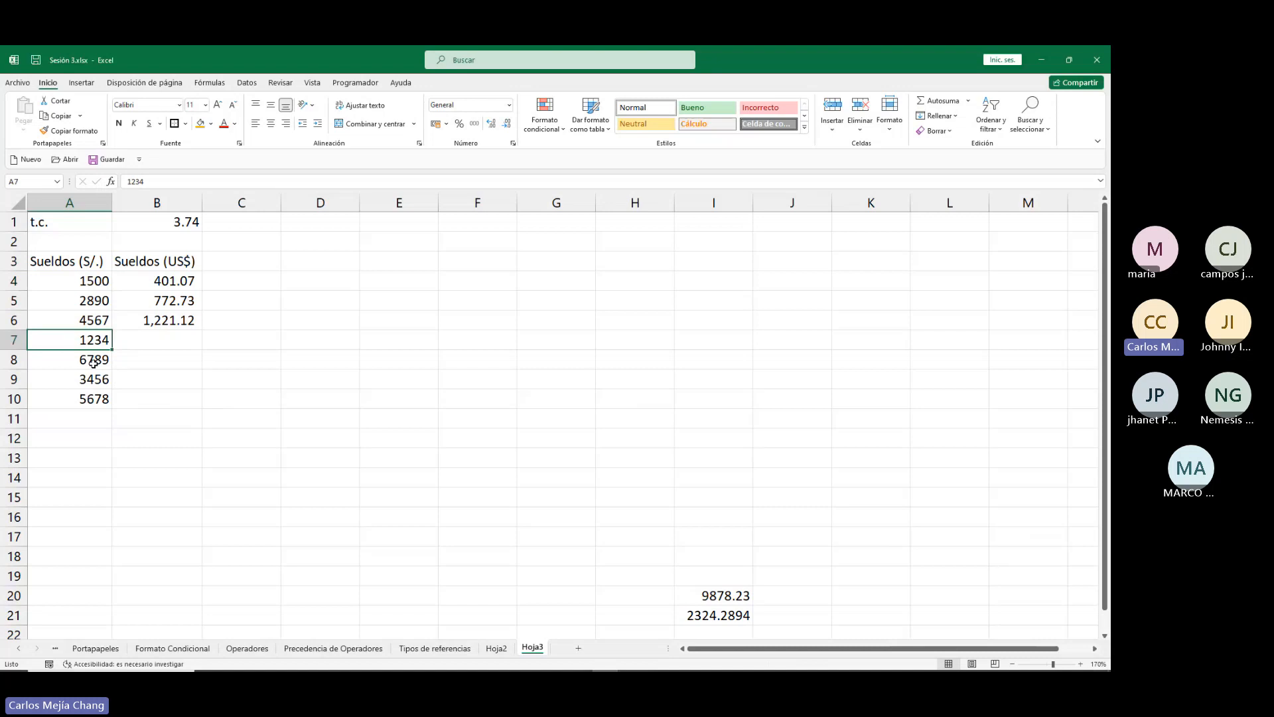
# Fill the relative formula =A4/B1 from B4 down through B10.
pyautogui.click(186, 282)
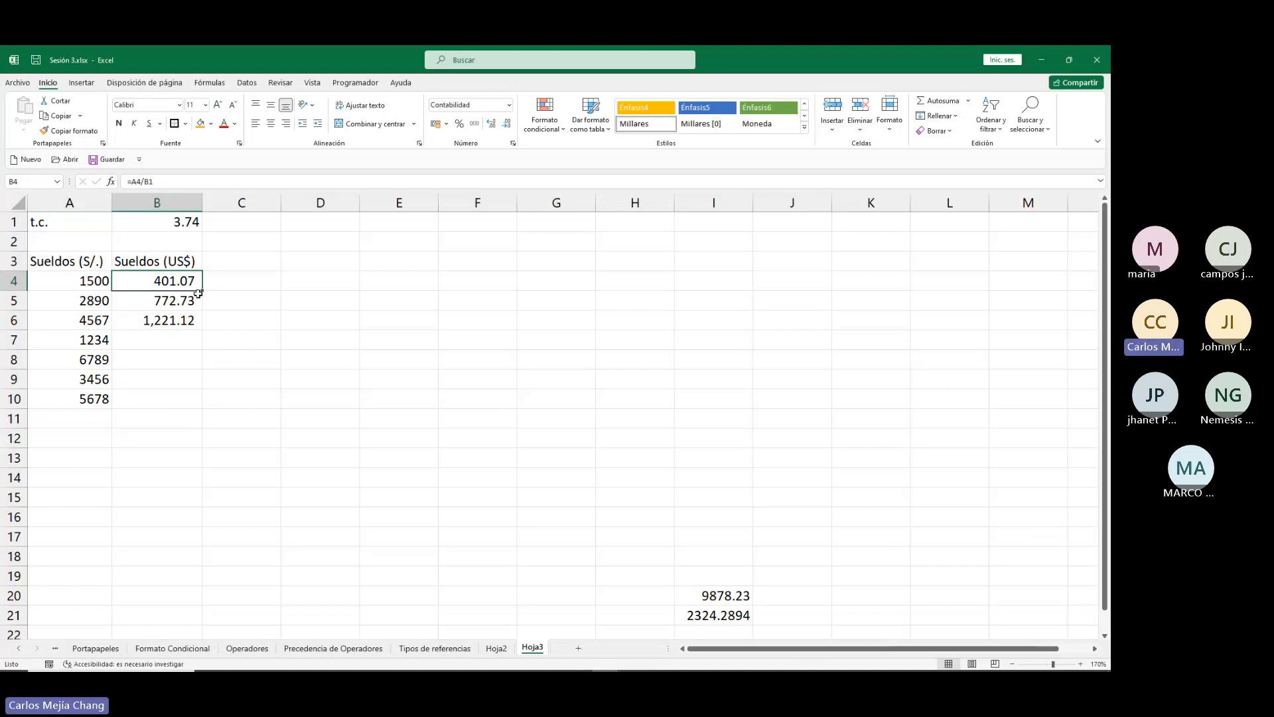
pyautogui.moveTo(203, 292); pyautogui.dragTo(203, 292)
pyautogui.moveTo(203, 292); pyautogui.dragTo(202, 403)
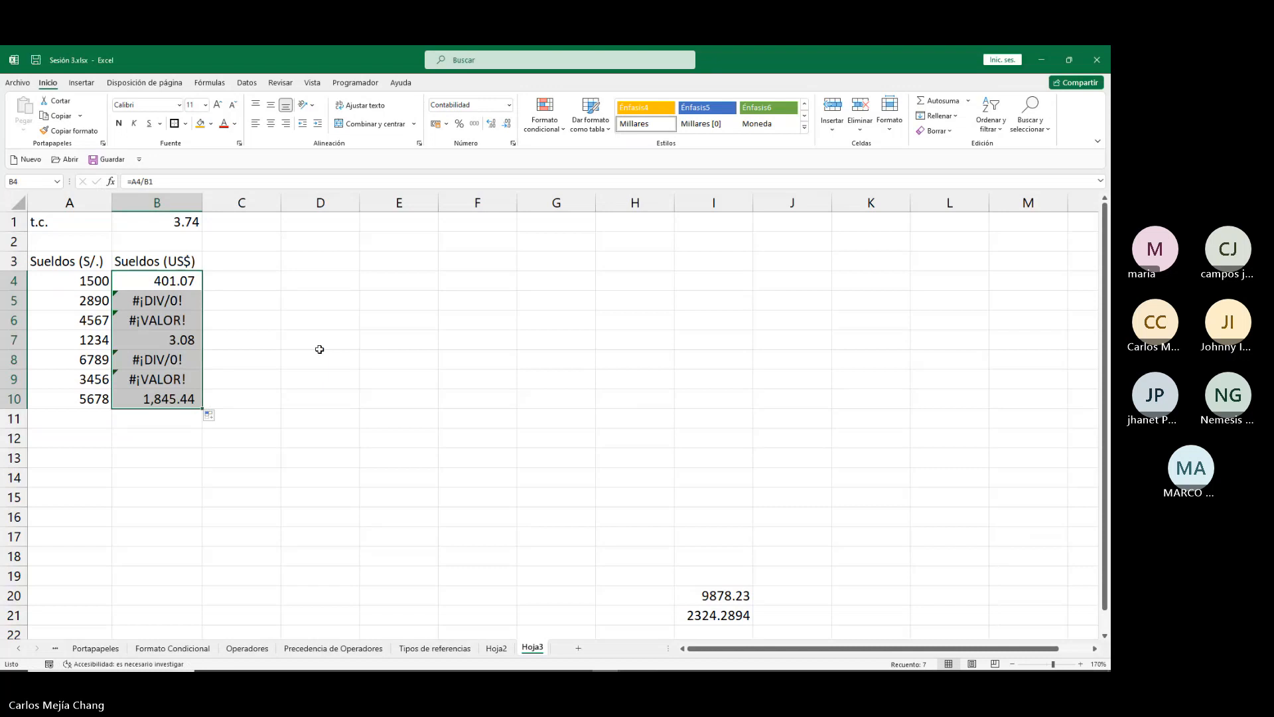
# Inspect the copied formulas in B4:B10 one by one and compare their divisor references with the exchange rate cell B1.
pyautogui.click(196, 279)
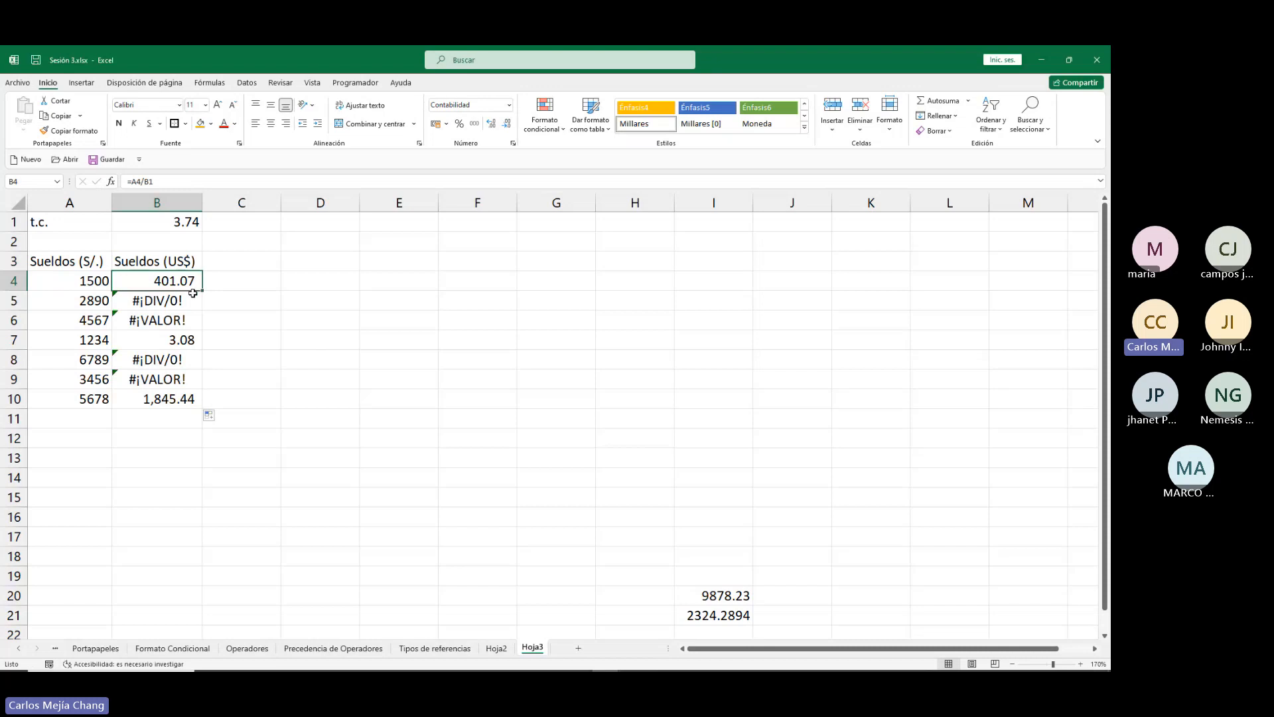
pyautogui.moveTo(86, 282); pyautogui.dragTo(86, 398)
pyautogui.click(174, 281)
pyautogui.press('F2')
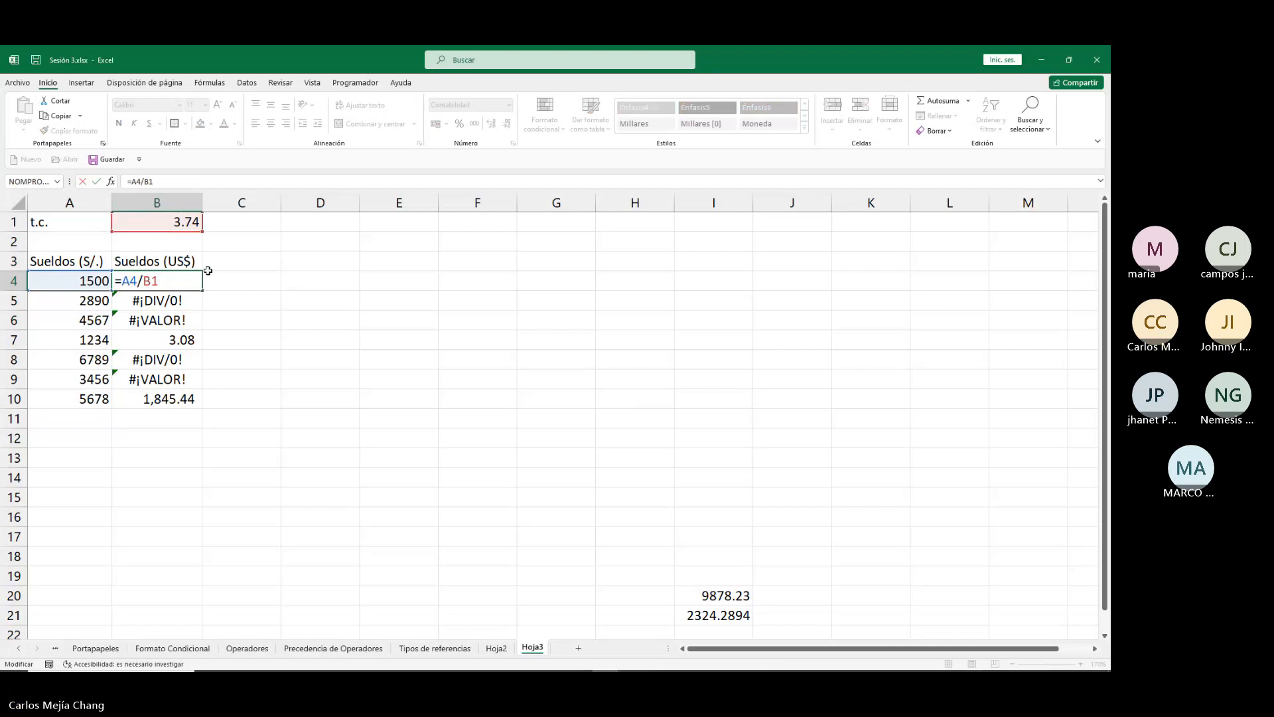
pyautogui.press('Return')
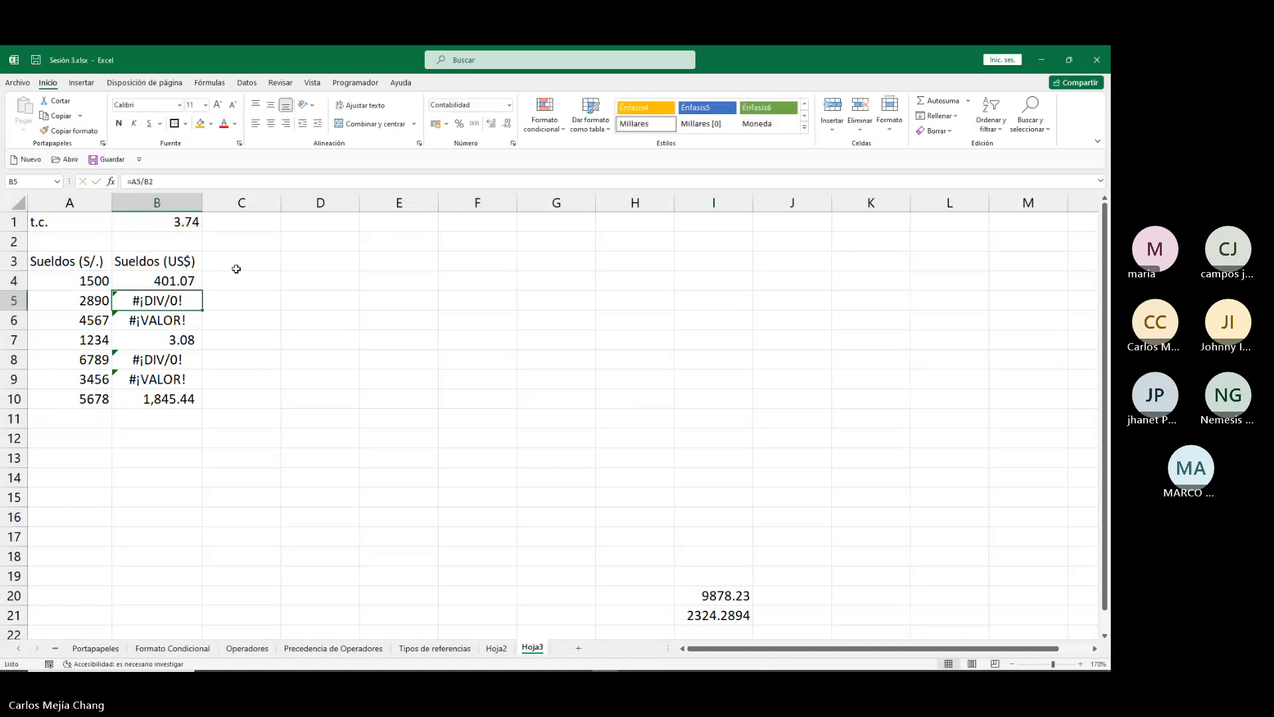
pyautogui.press('F2')
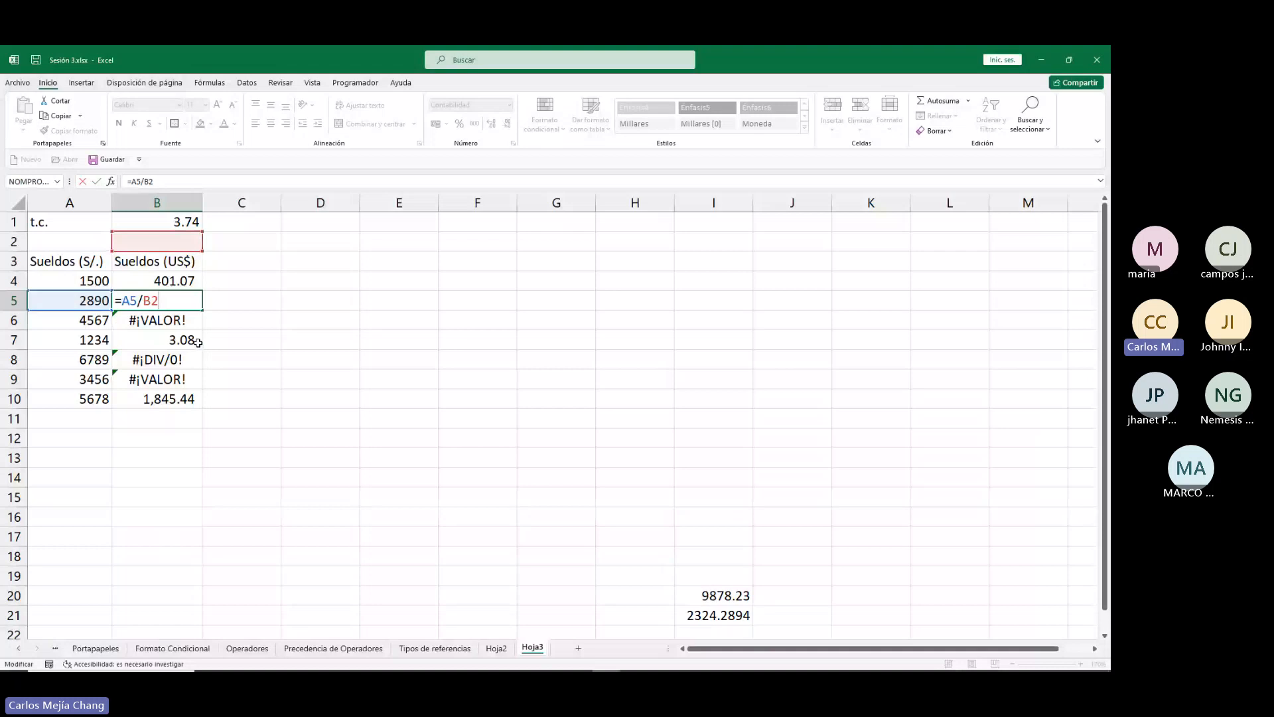
pyautogui.press('Return')
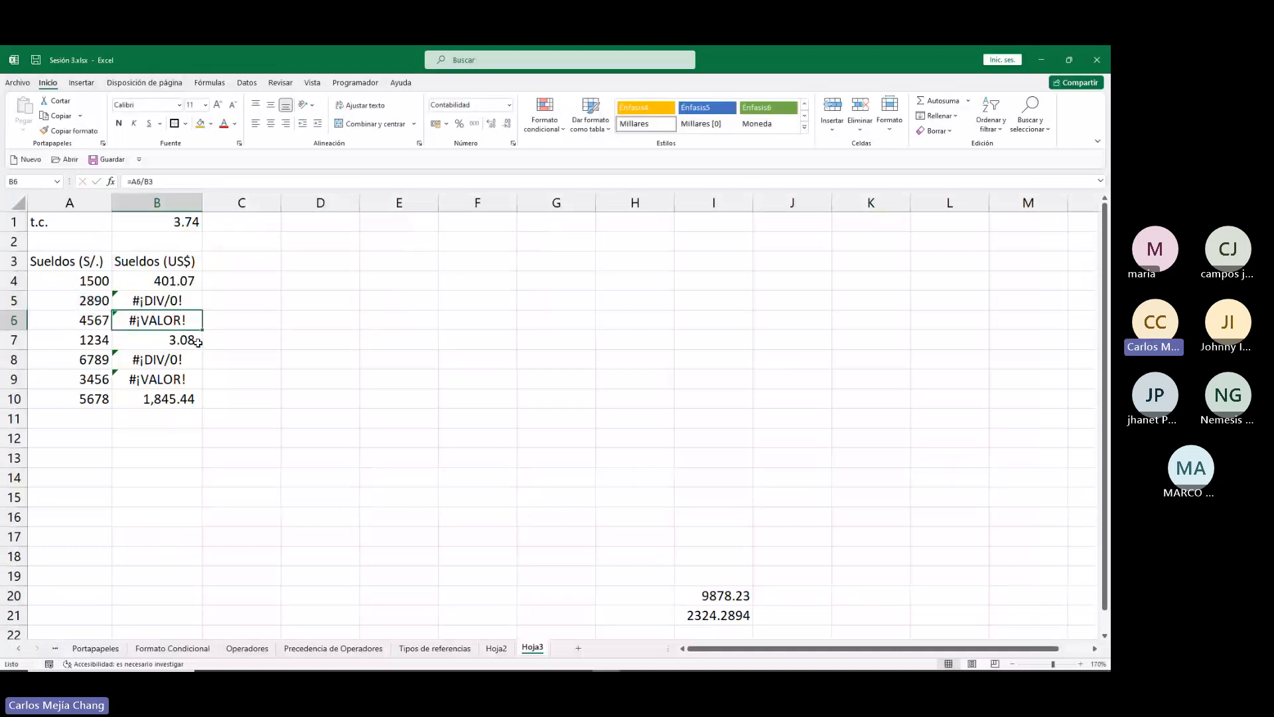
pyautogui.press('F2')
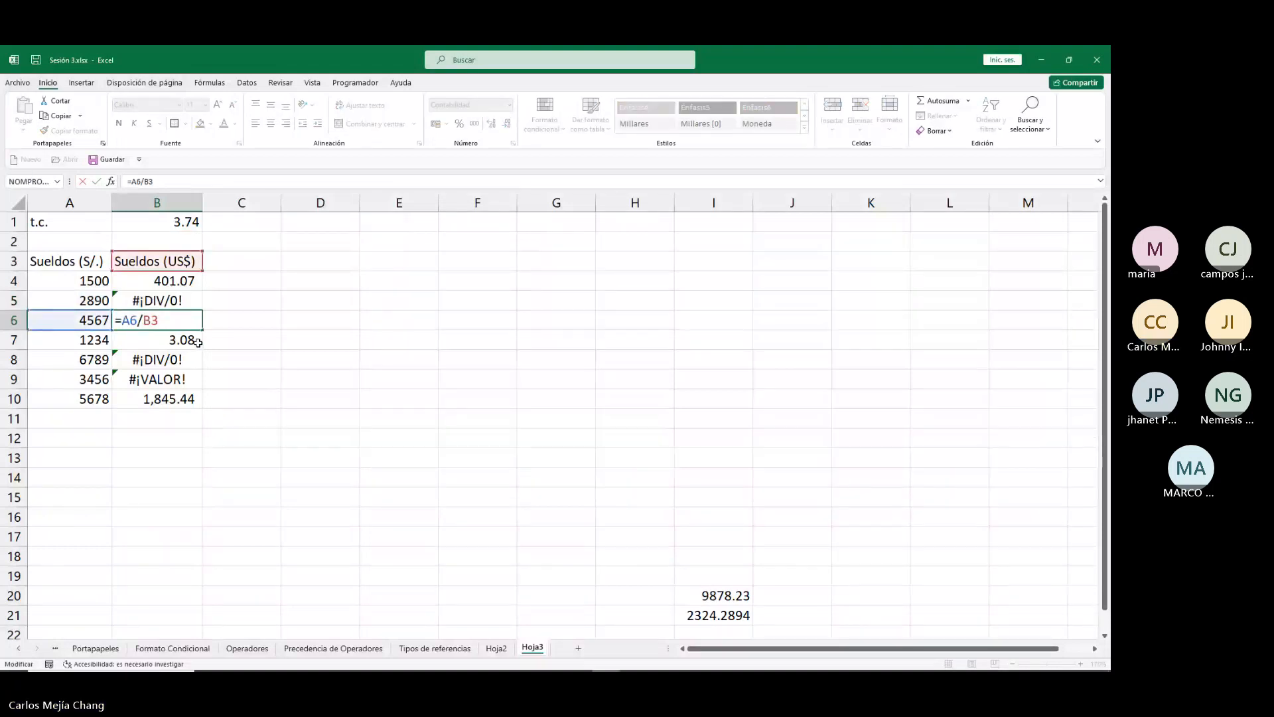
pyautogui.press('Return')
pyautogui.press('F2')
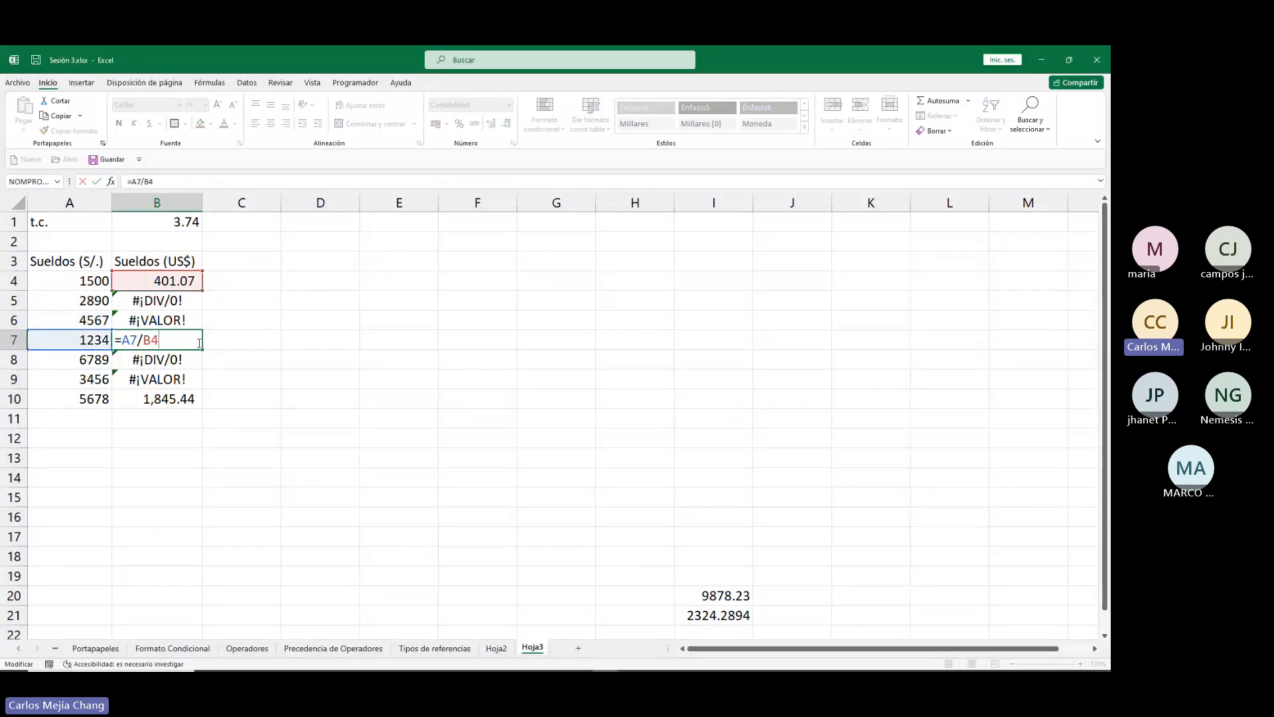
pyautogui.press('Return')
pyautogui.press('F2')
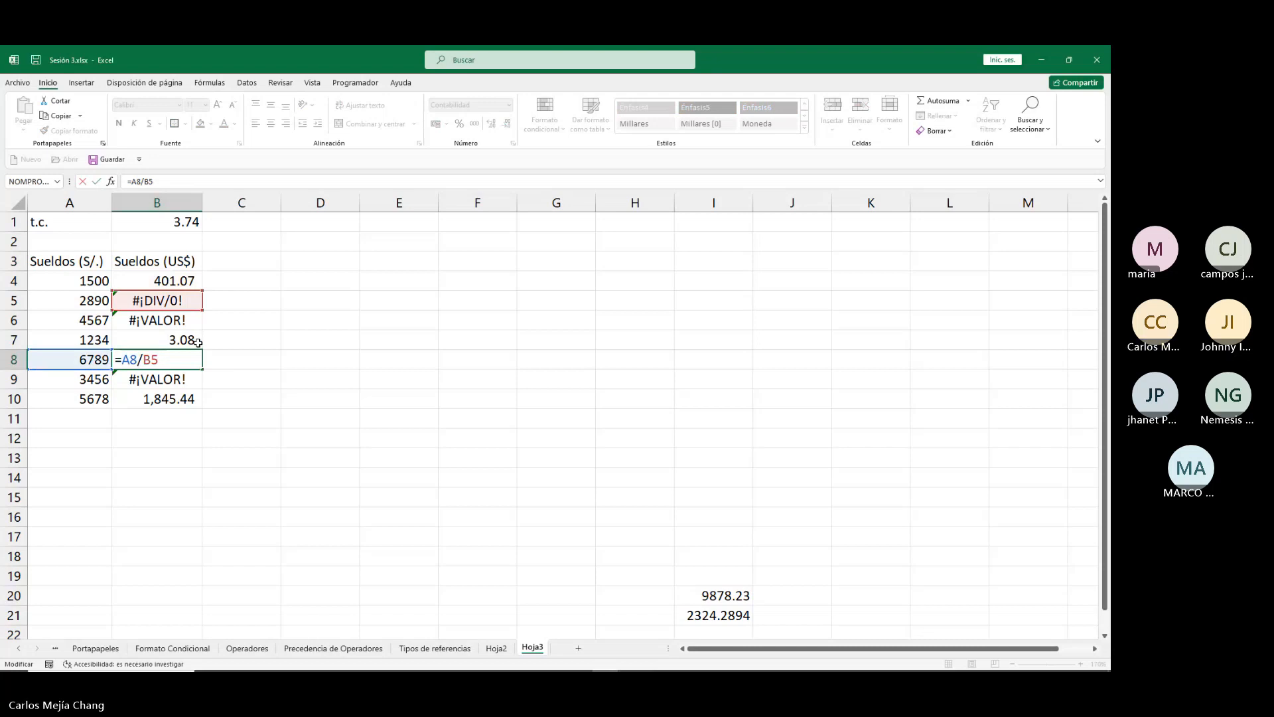
pyautogui.press('Return')
pyautogui.press('F2')
pyautogui.press('Return')
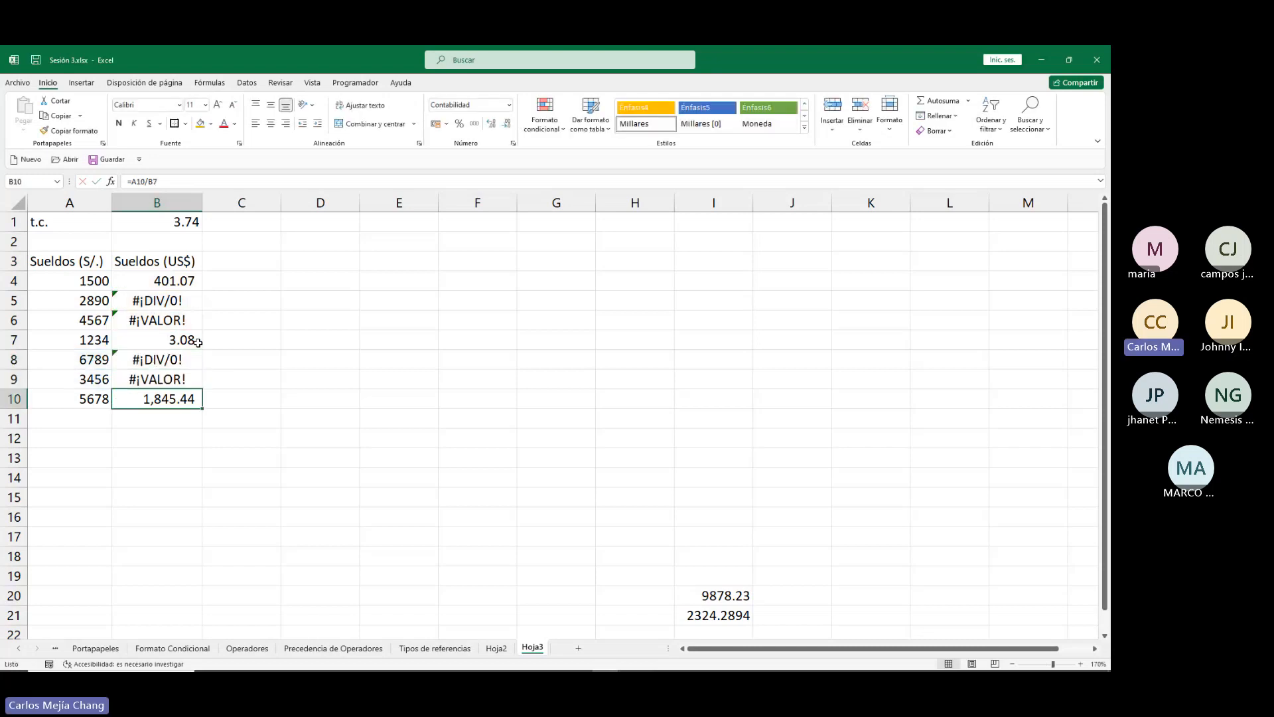
pyautogui.press('Return')
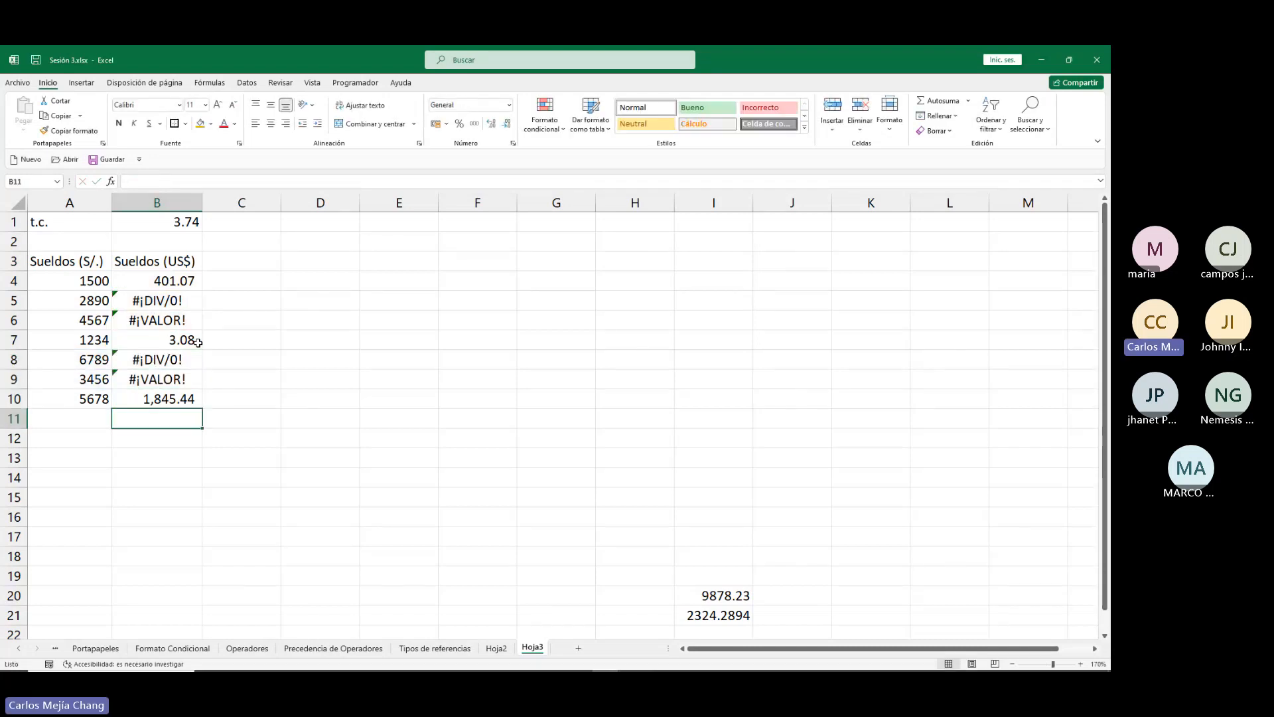
pyautogui.click(177, 275)
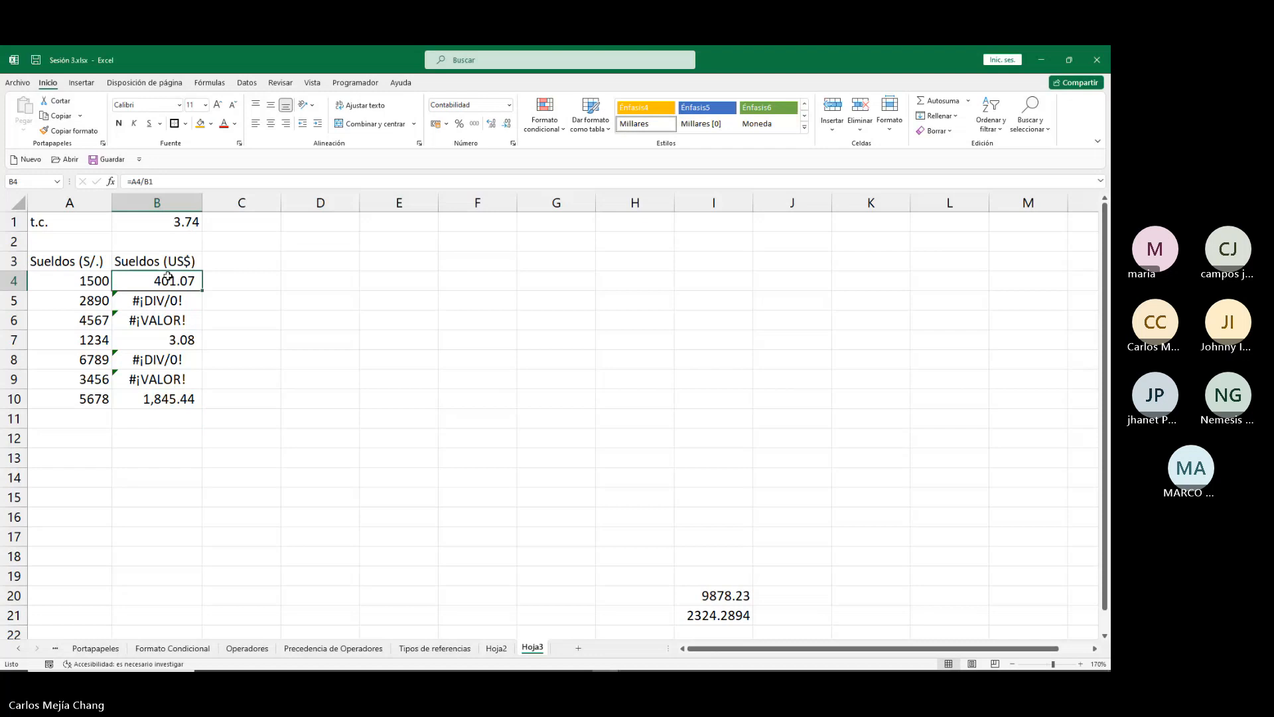
pyautogui.moveTo(171, 239)
pyautogui.mouseDown()
pyautogui.moveTo(180, 263)
pyautogui.moveTo(174, 241)
pyautogui.mouseUp()
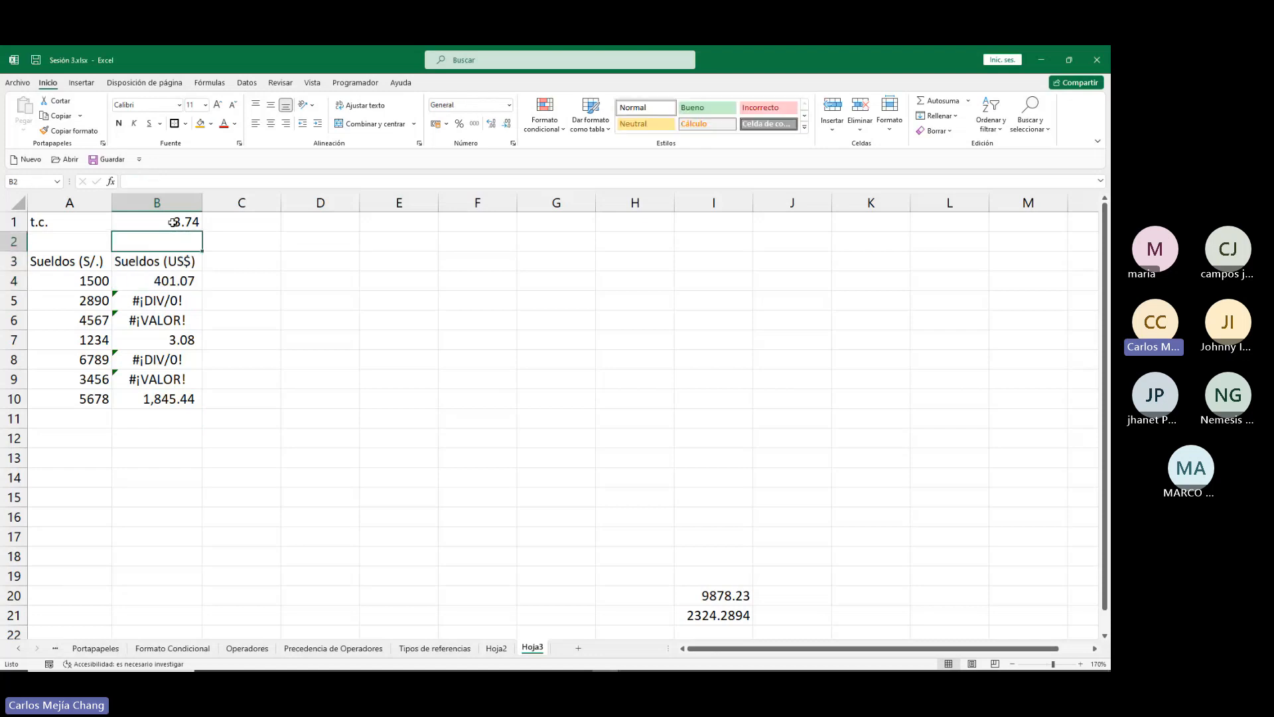
pyautogui.click(173, 222)
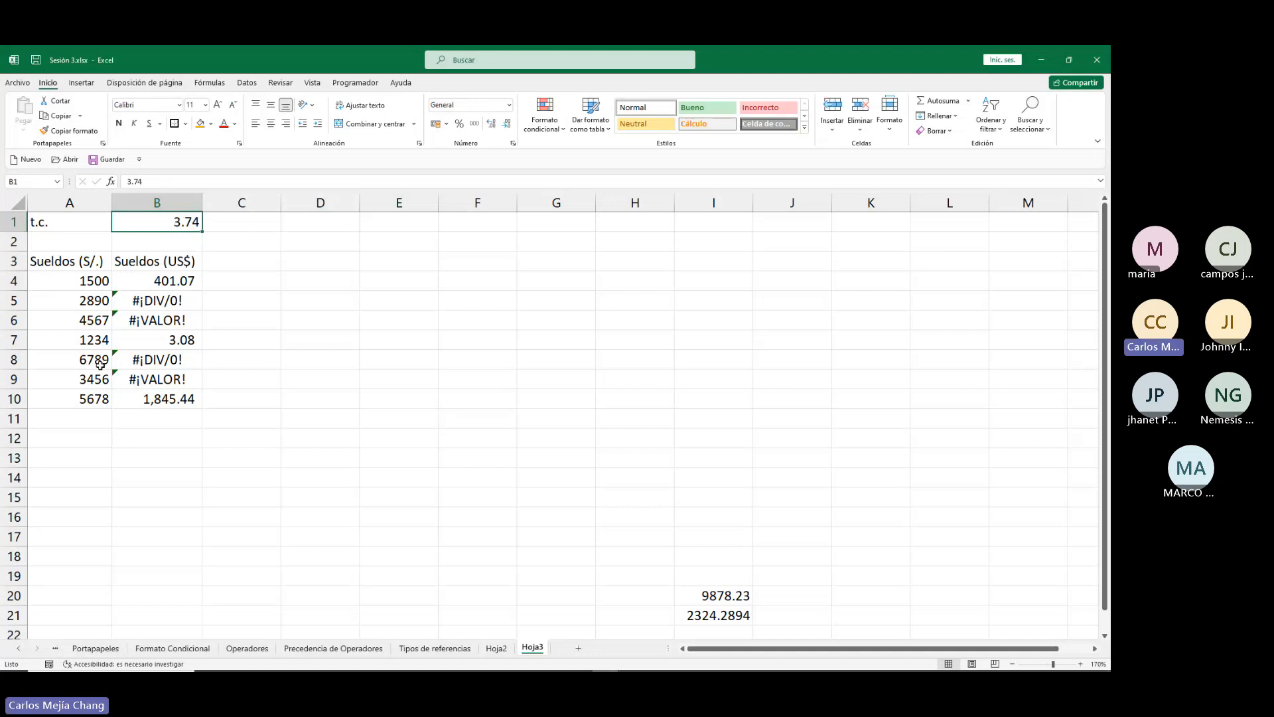
pyautogui.click(137, 279)
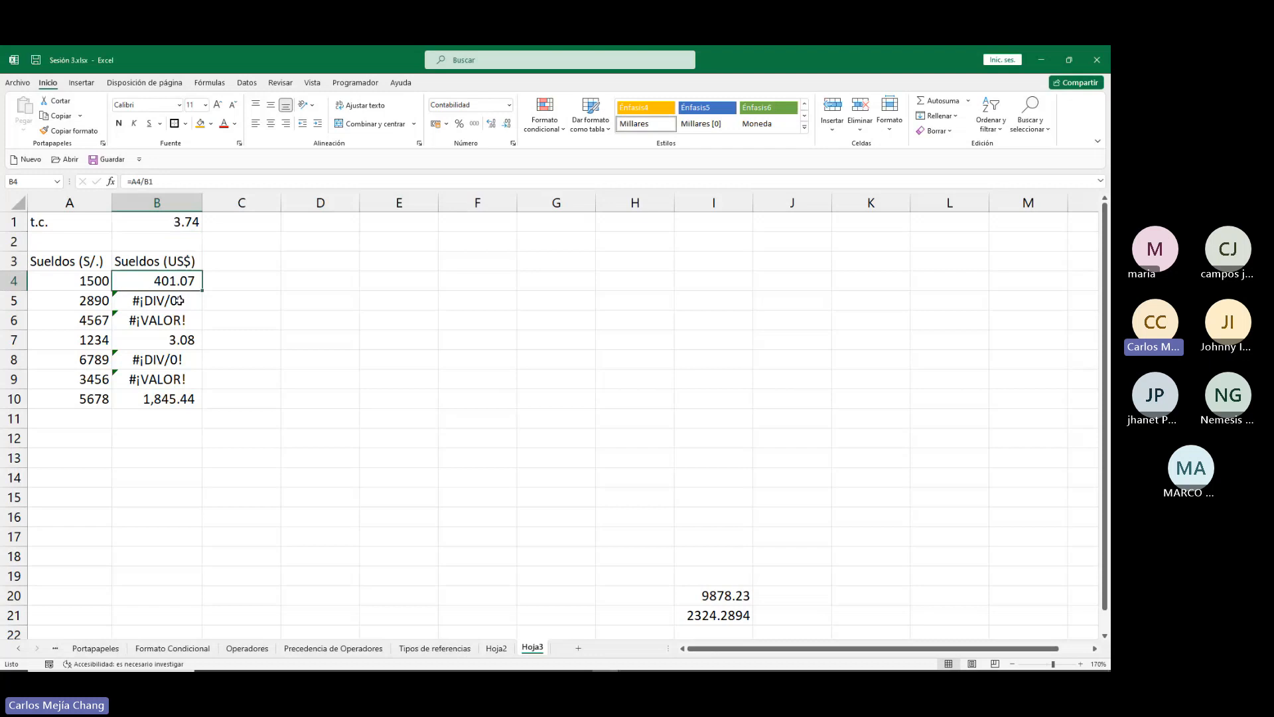
pyautogui.click(185, 221)
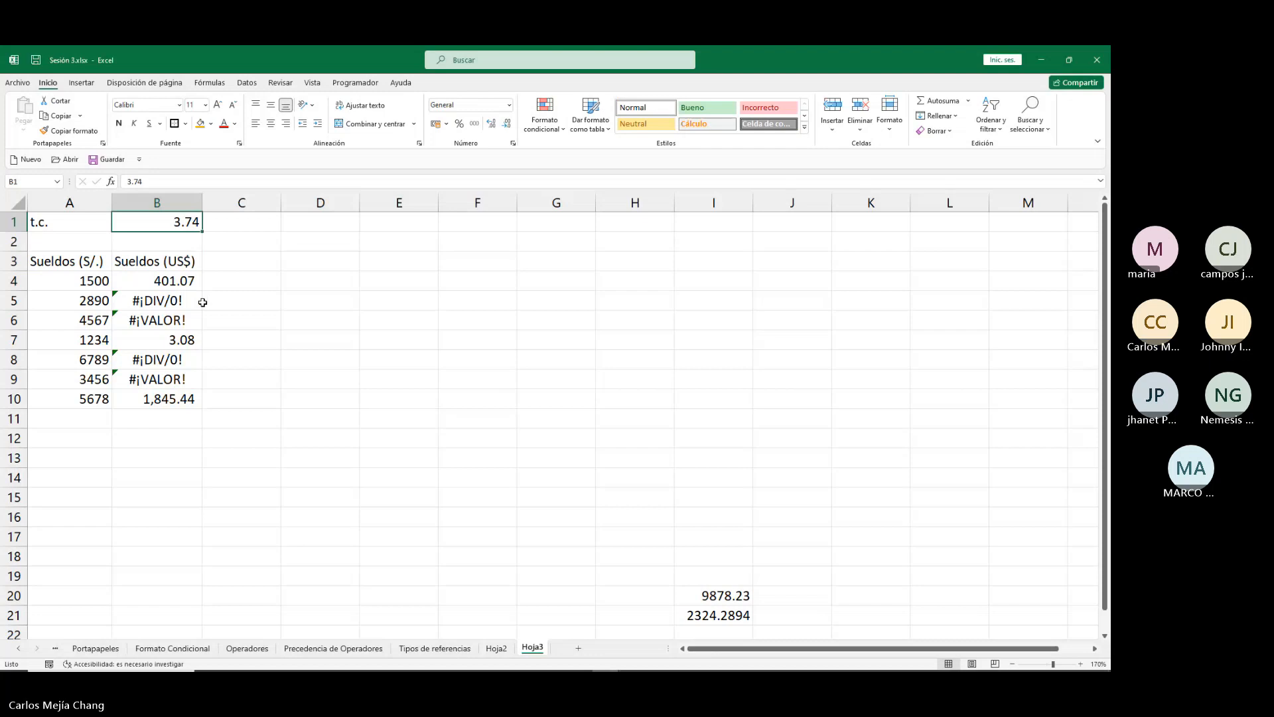
# Make the exchange rate reference absolute in B4 with the formula =A4/$B$1 and fill it down through B10.
pyautogui.click(167, 282)
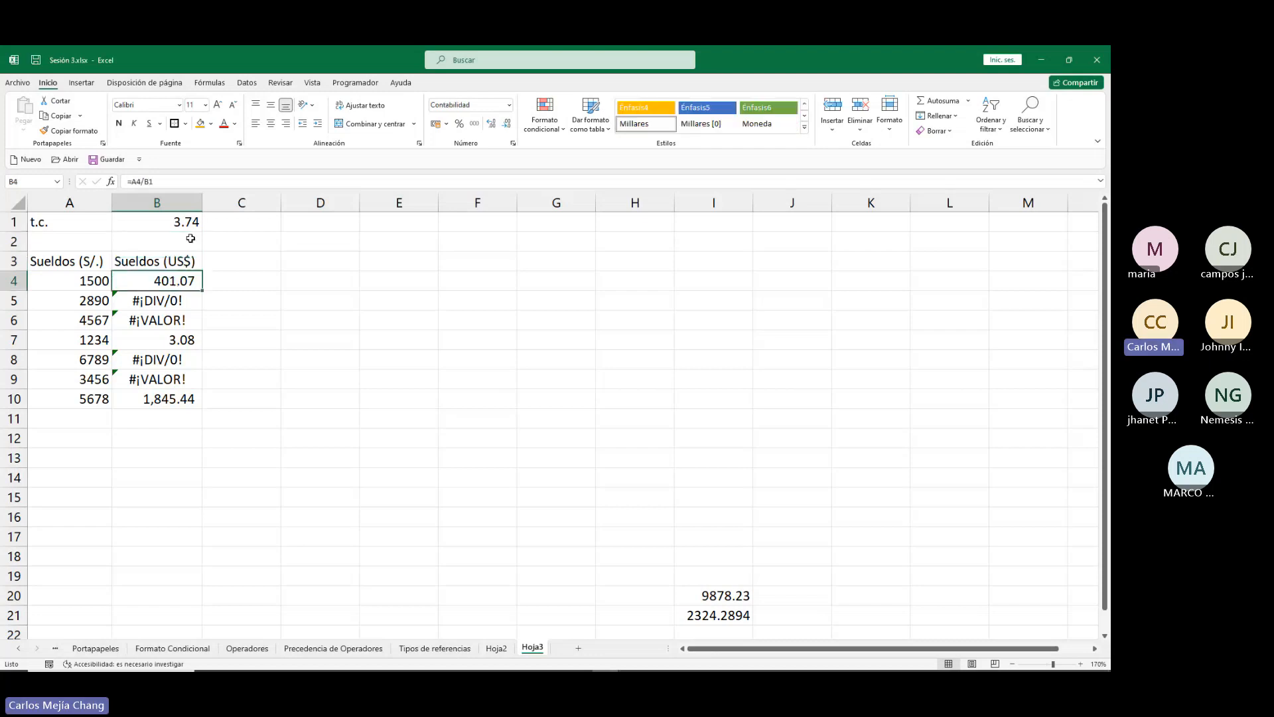
pyautogui.click(145, 182)
pyautogui.doubleClick(147, 181)
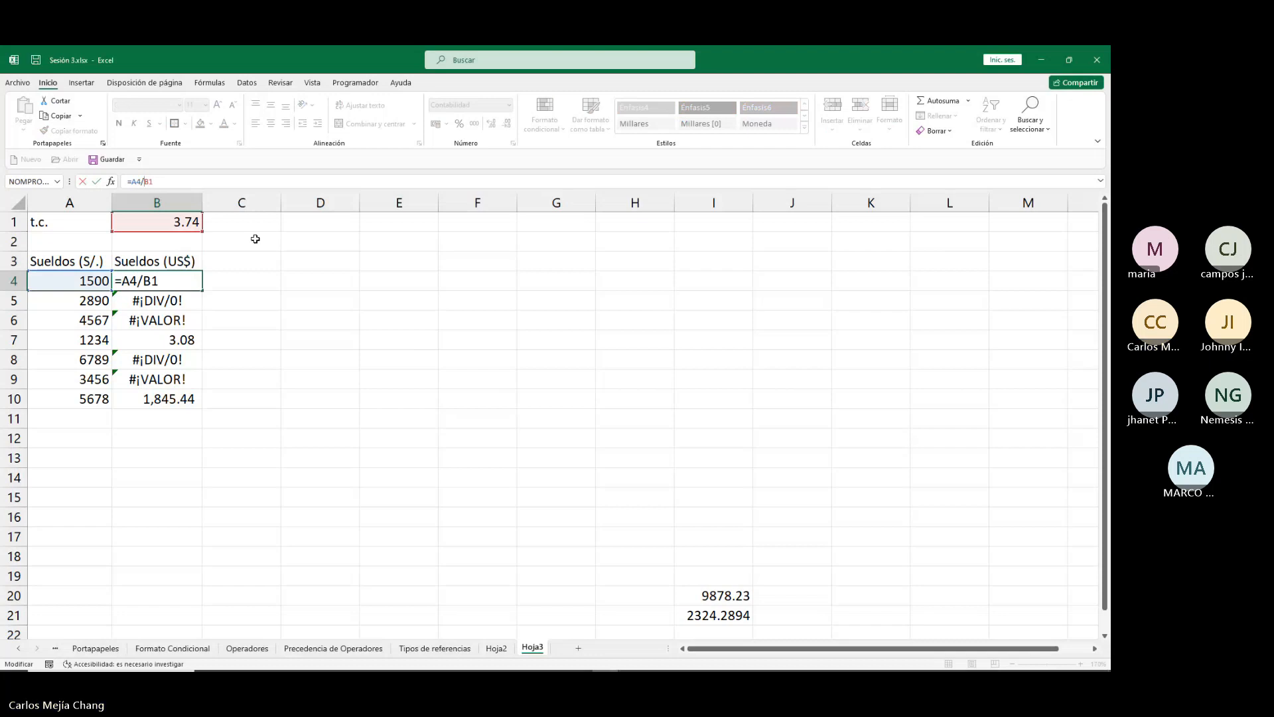
pyautogui.write('$')
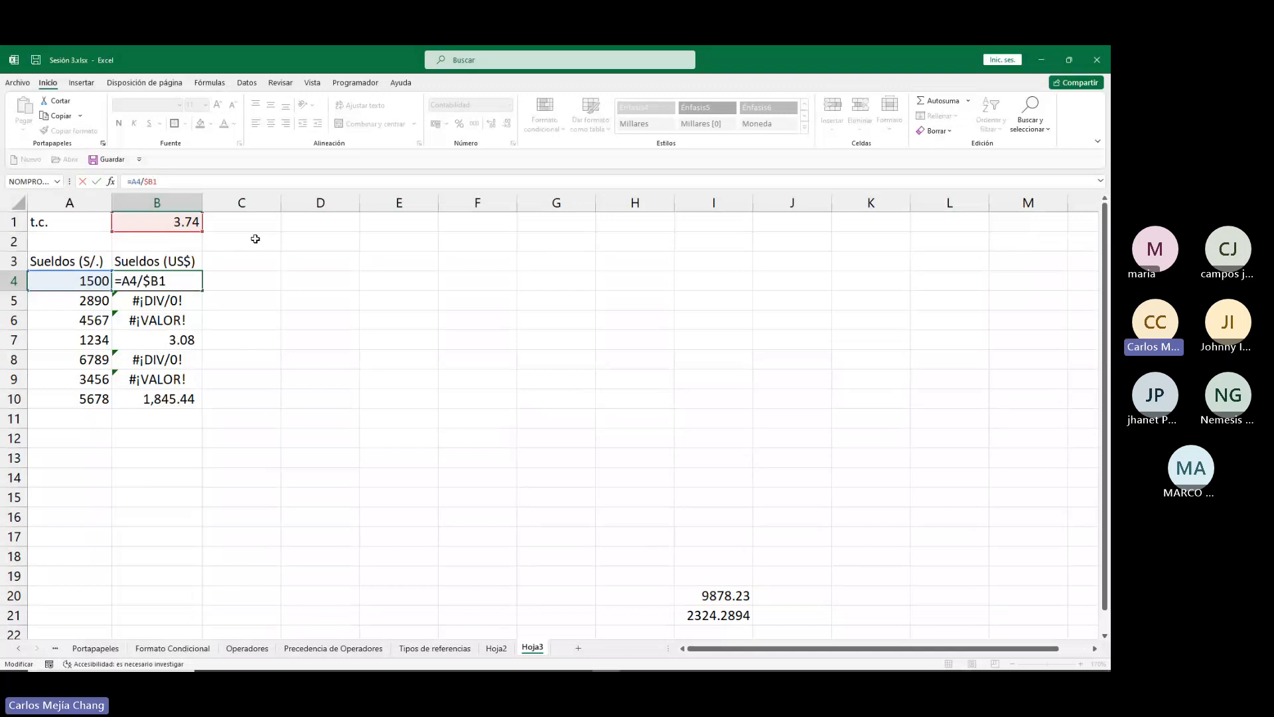
pyautogui.write('$')
pyautogui.press('Return')
pyautogui.click(189, 283)
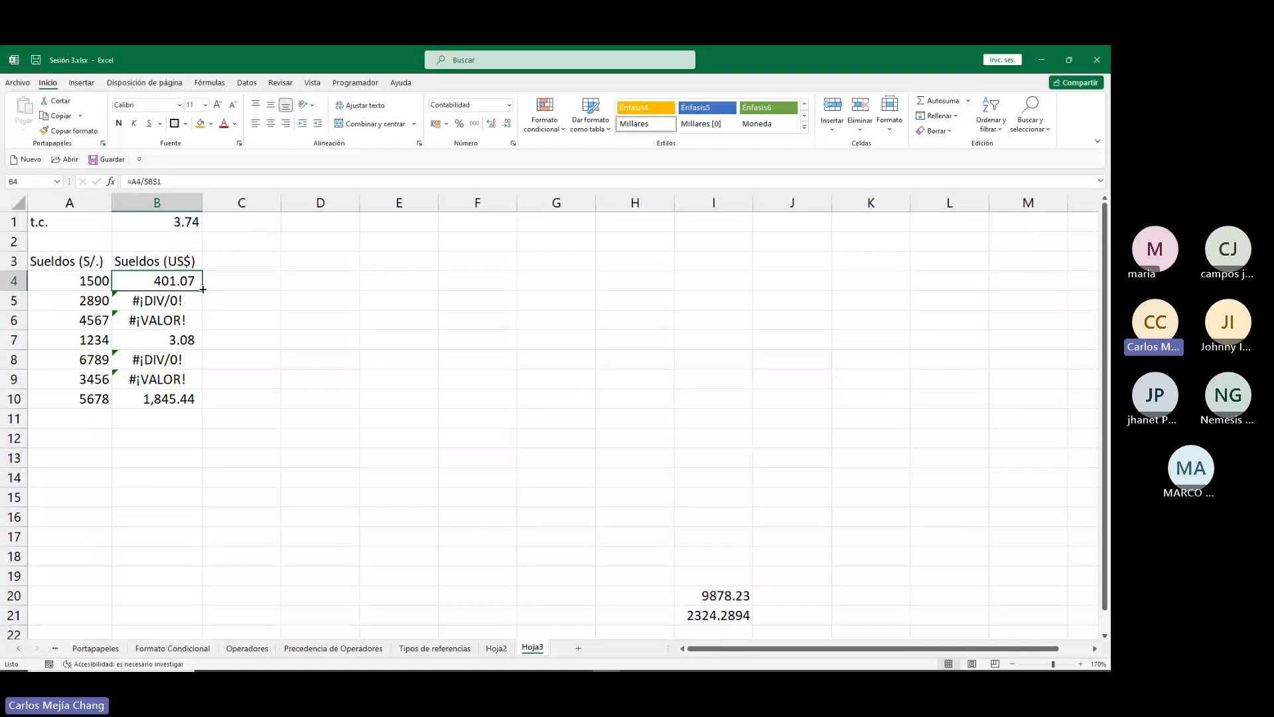
pyautogui.moveTo(203, 290); pyautogui.dragTo(197, 401)
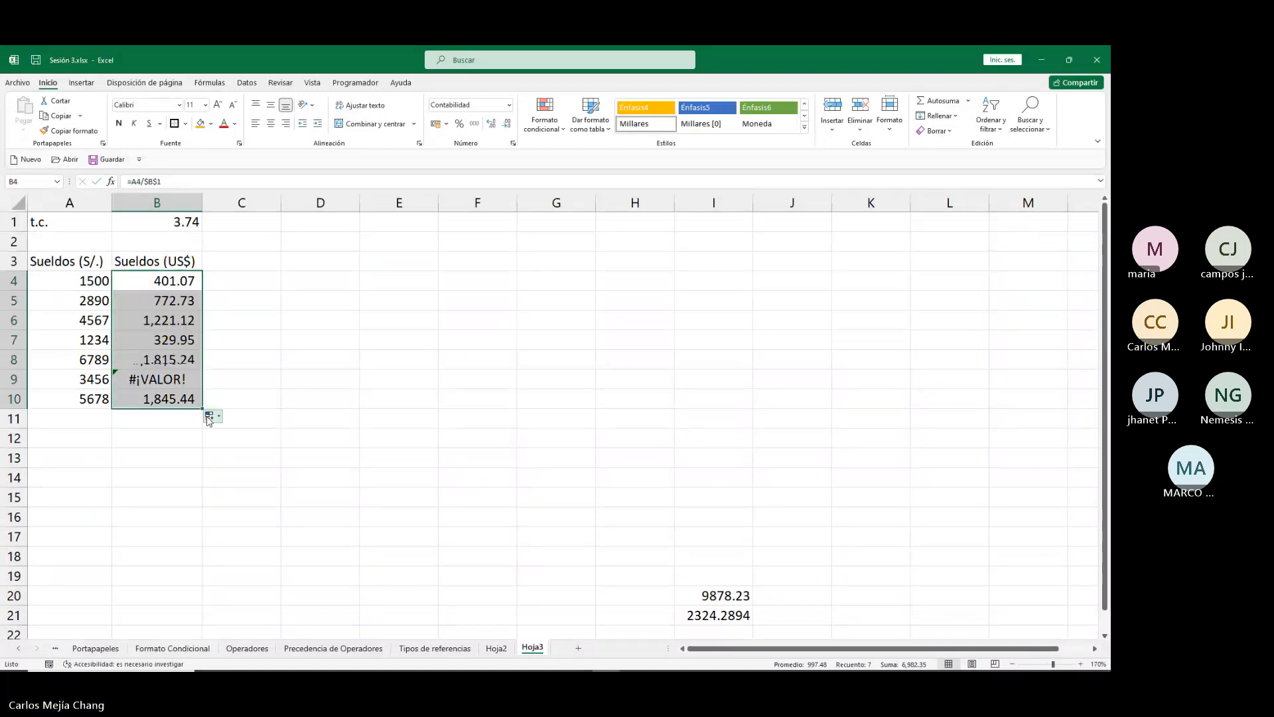
# Review the formulas in B4:B10, checking the fixed exchange rate reference and the changing references to the salaries in A4:A10.
pyautogui.moveTo(197, 296); pyautogui.dragTo(191, 281)
pyautogui.click(190, 280)
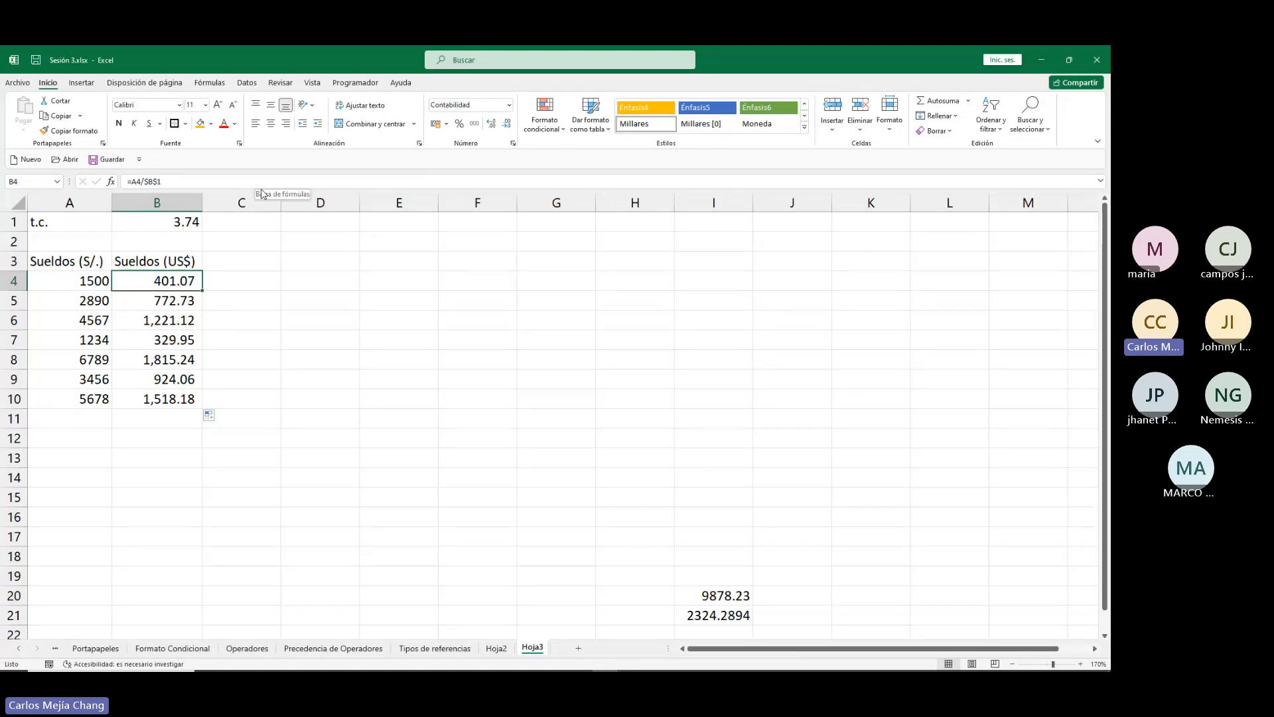
pyautogui.press('Down')
pyautogui.press('Down')
pyautogui.press('Down')
pyautogui.press('Down')
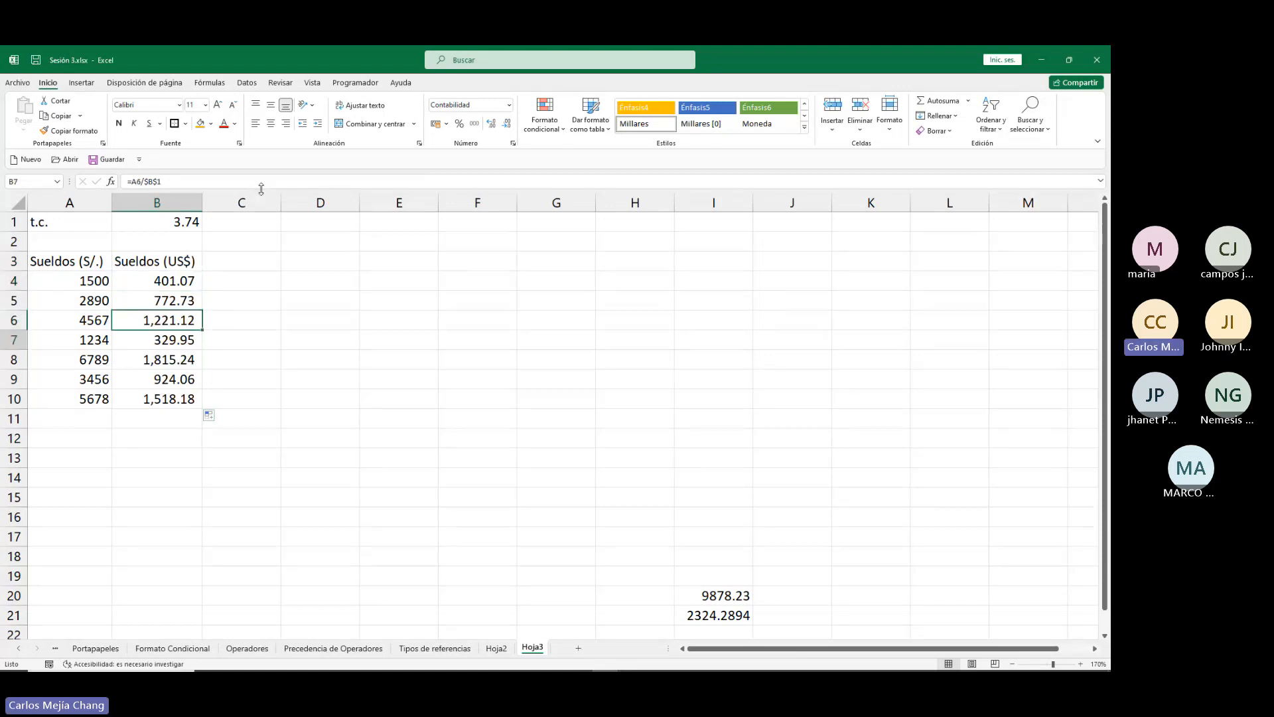
pyautogui.press('Down')
pyautogui.press('Down')
pyautogui.press('Down')
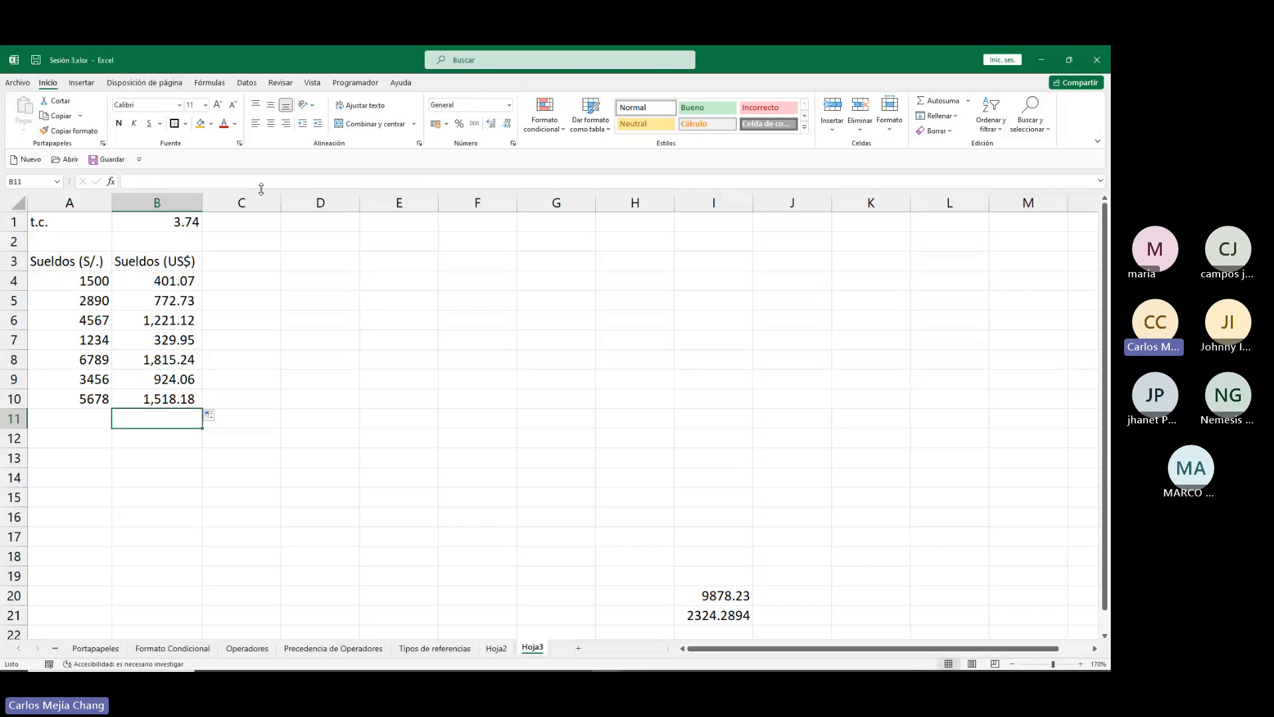
pyautogui.press('Up')
pyautogui.press('Up')
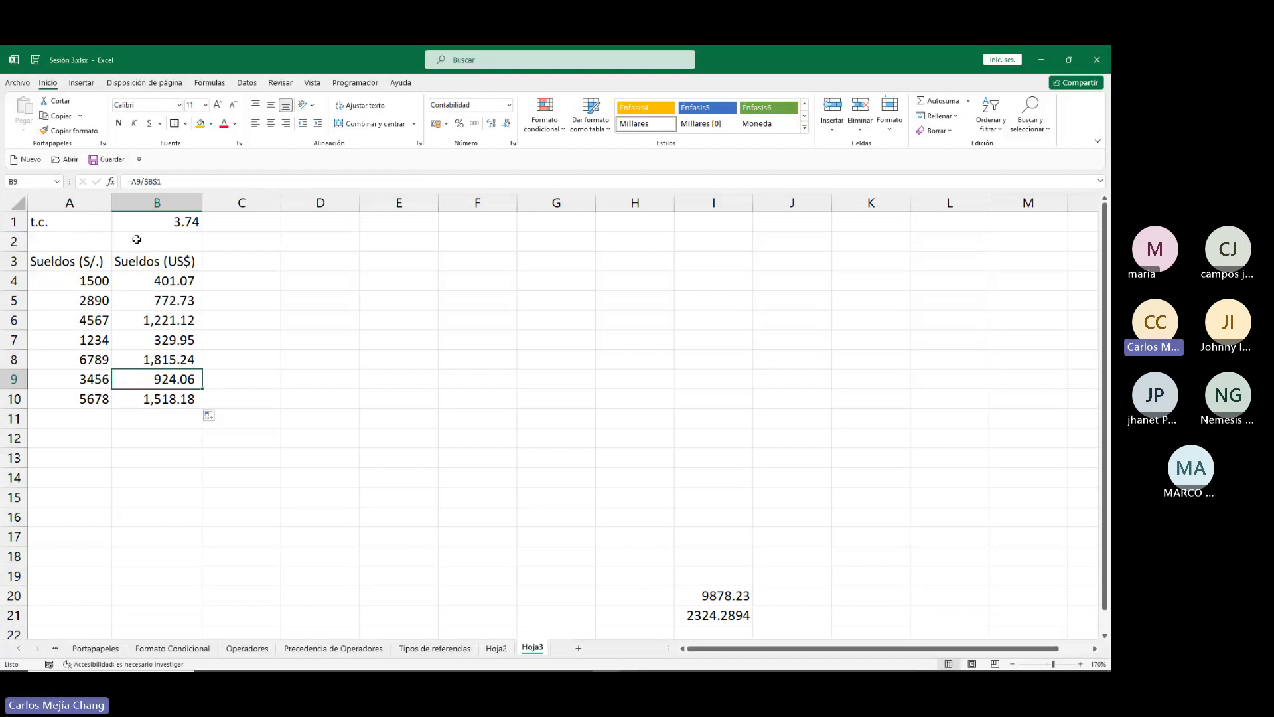
pyautogui.press('Up')
pyautogui.press('Up')
pyautogui.press('Up')
pyautogui.press('Up')
pyautogui.press('Up')
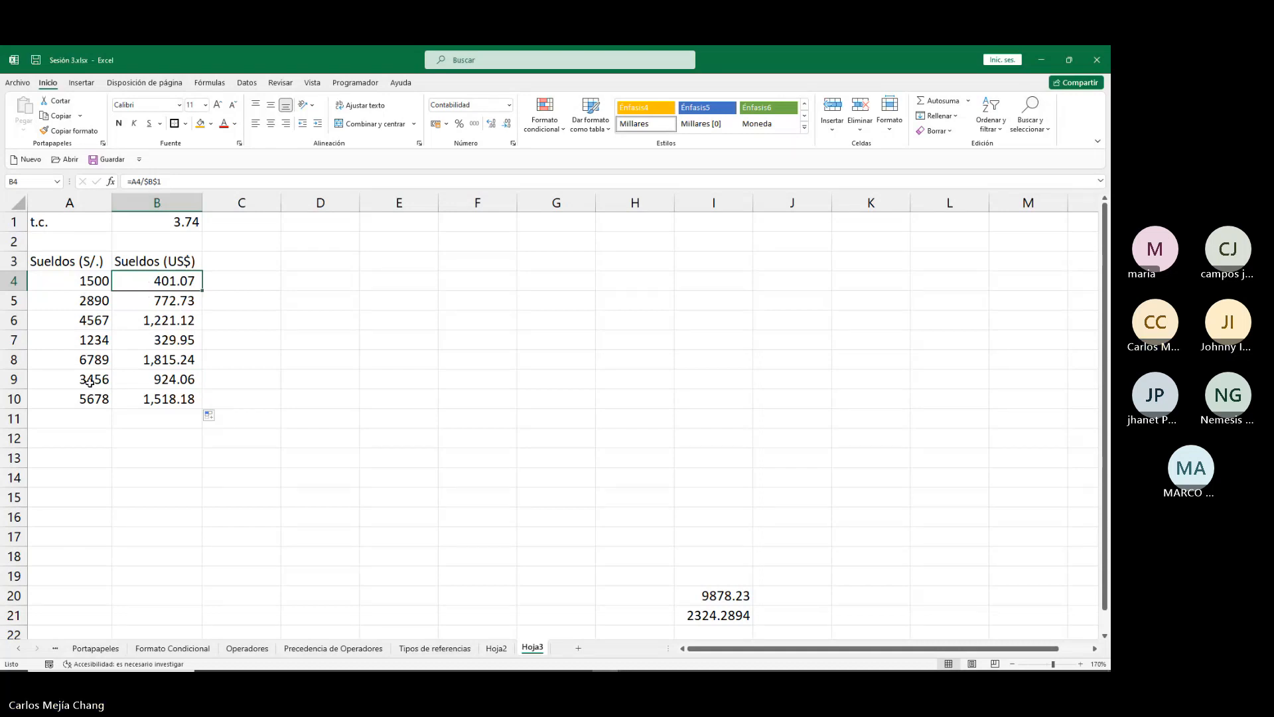
pyautogui.click(87, 284)
pyautogui.moveTo(87, 284); pyautogui.dragTo(96, 399)
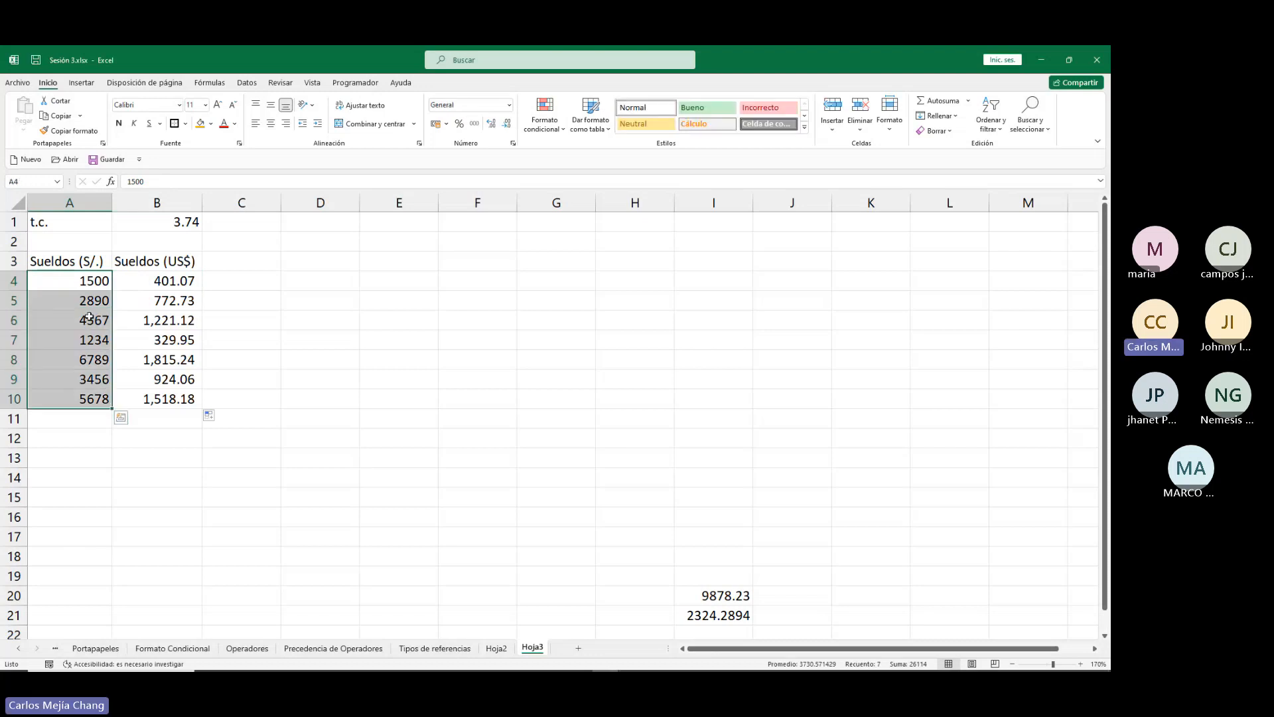
pyautogui.click(88, 282)
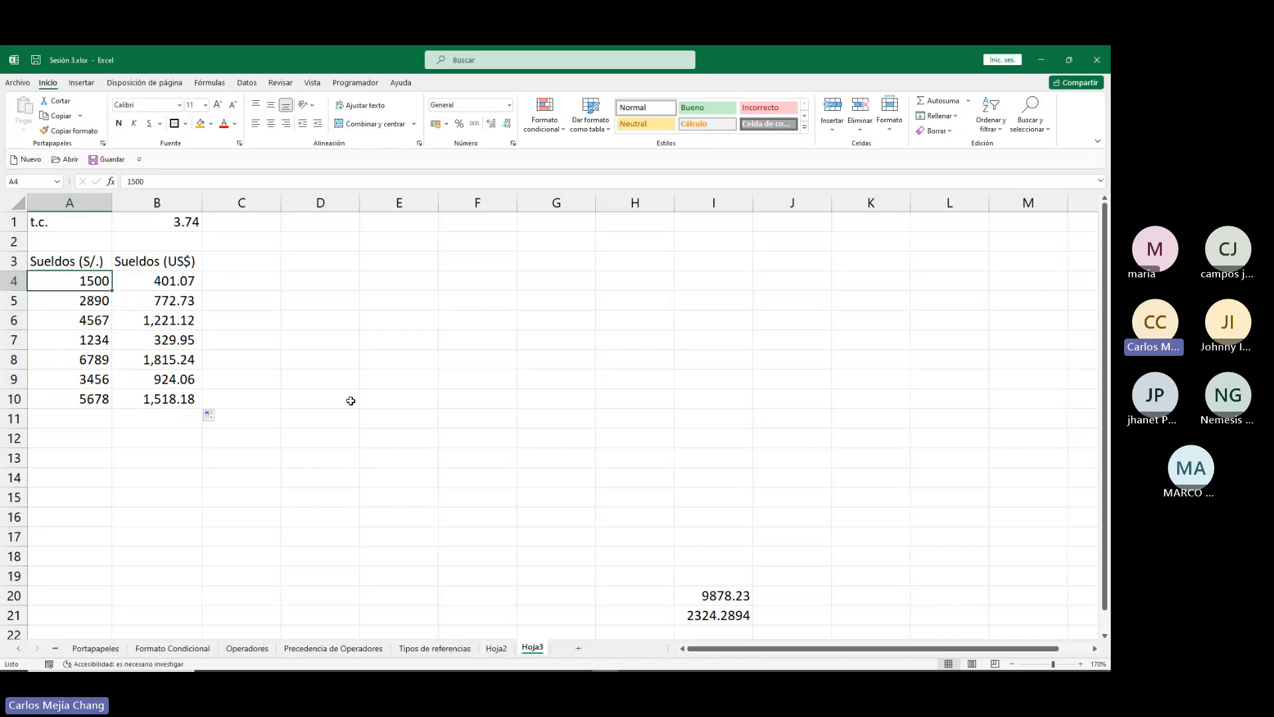
# Replace the first salary in A4 with the random number formula =ALEATORIO.ENTRE(1200,15000).
pyautogui.write('=')
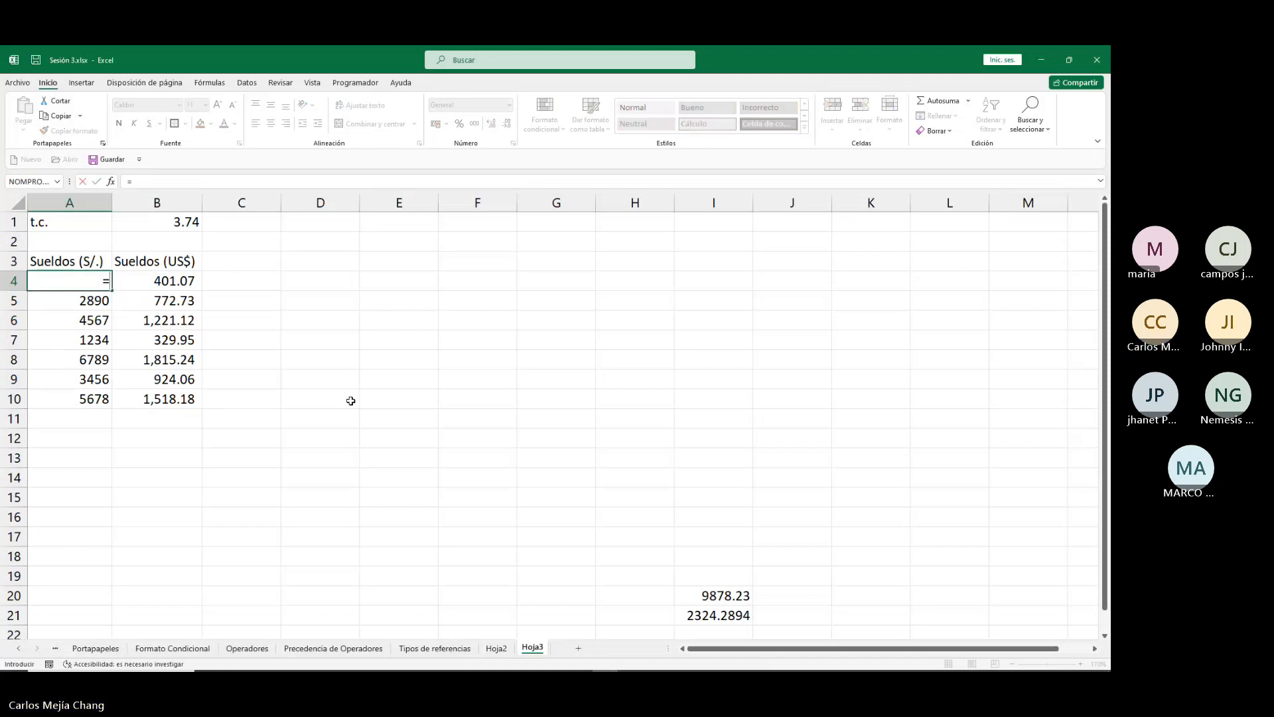
pyautogui.write('aleat')
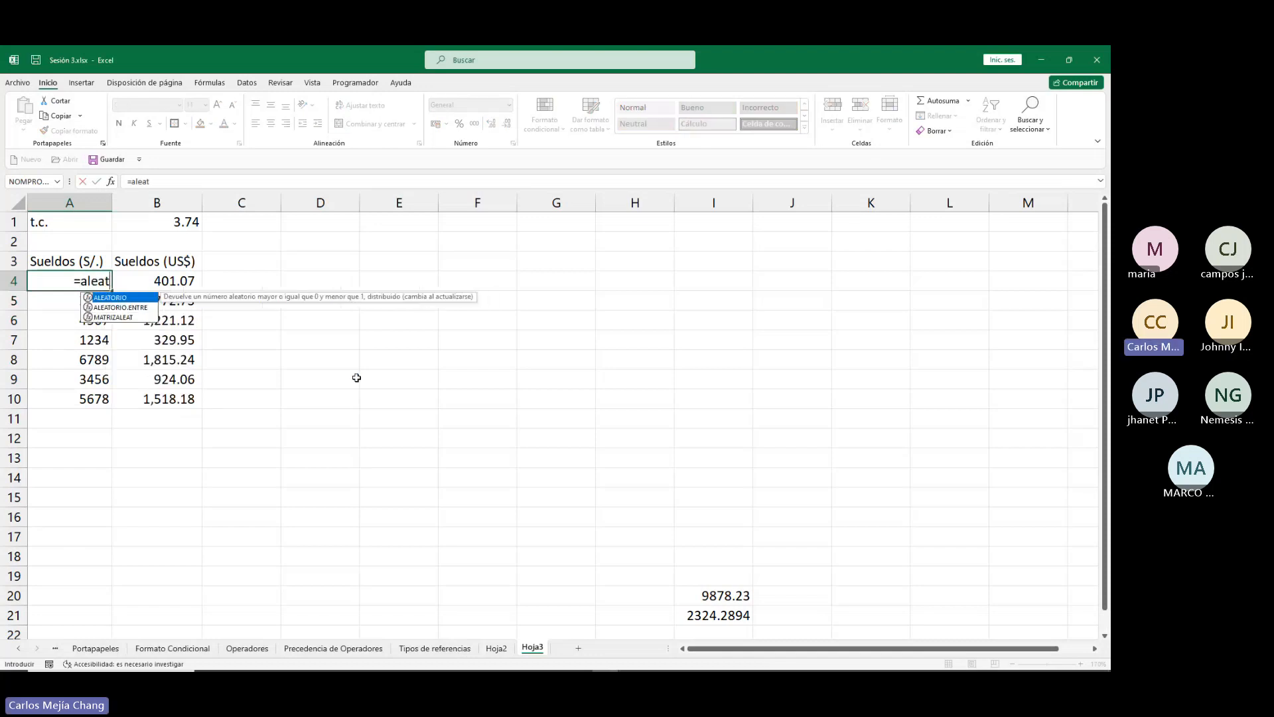
pyautogui.write('orio')
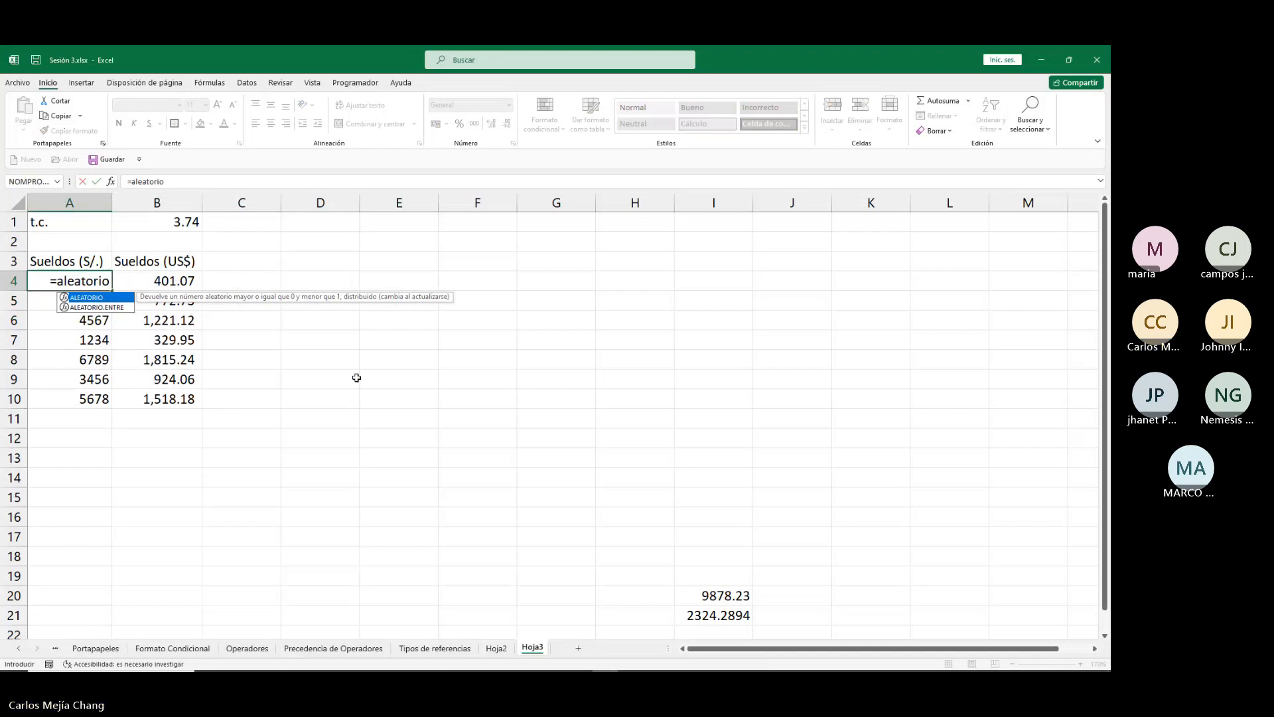
pyautogui.write('.e')
pyautogui.press('Tab')
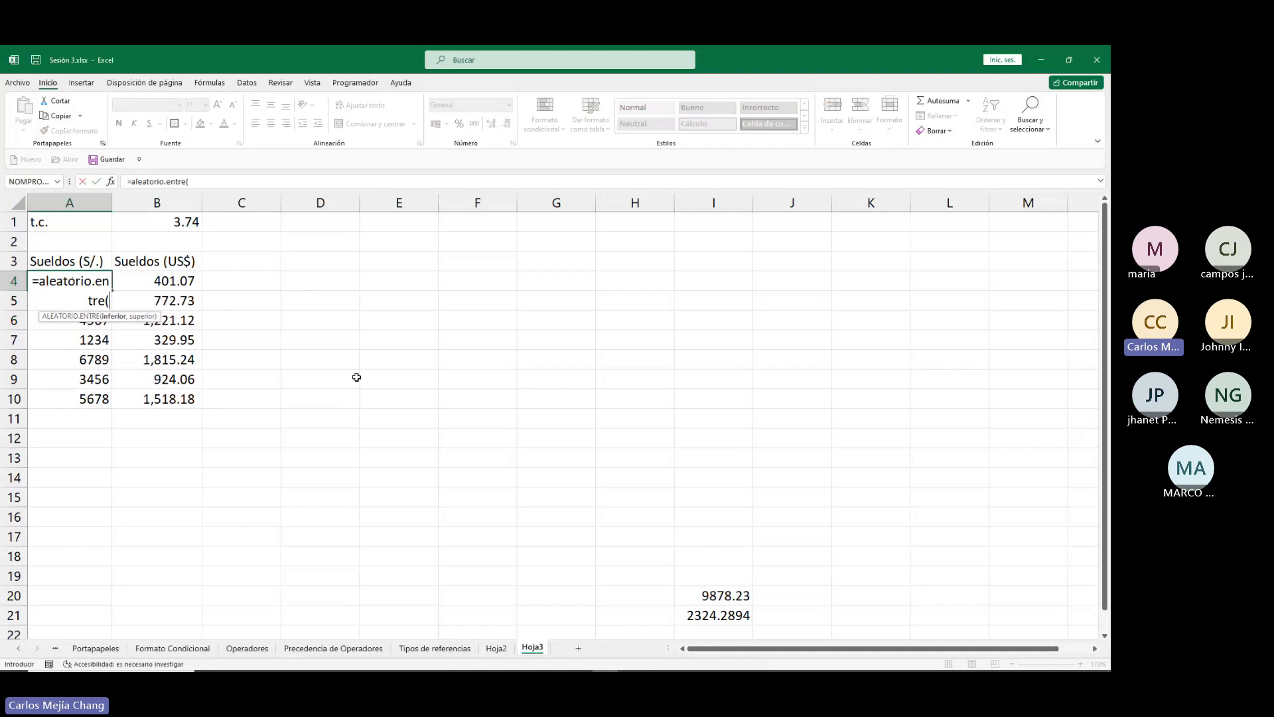
pyautogui.write('1200,')
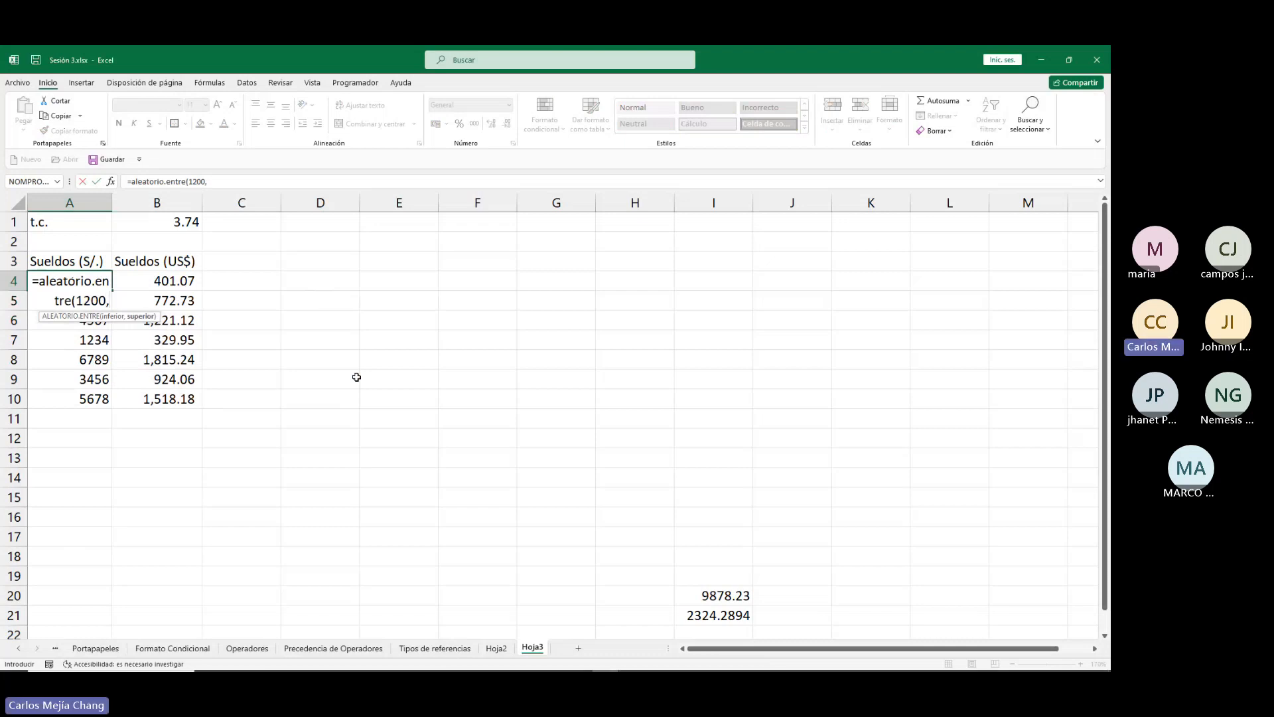
pyautogui.write('15000')
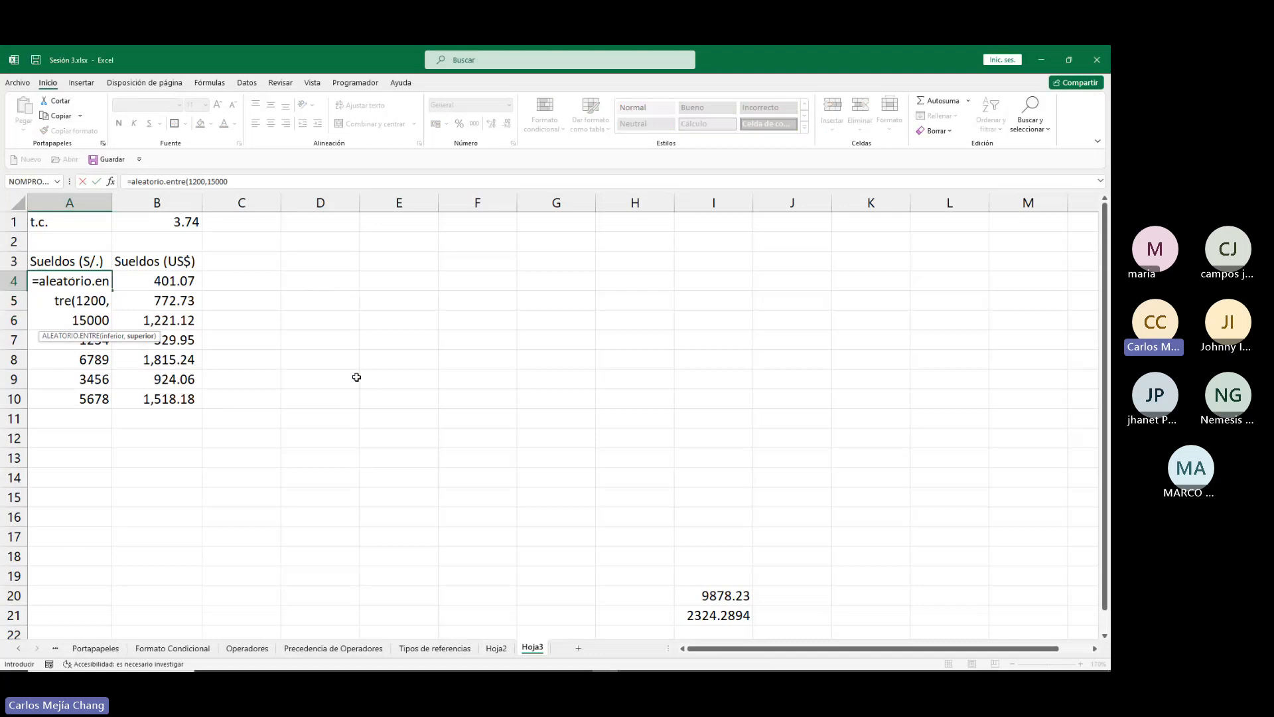
pyautogui.write(')')
pyautogui.press('Return')
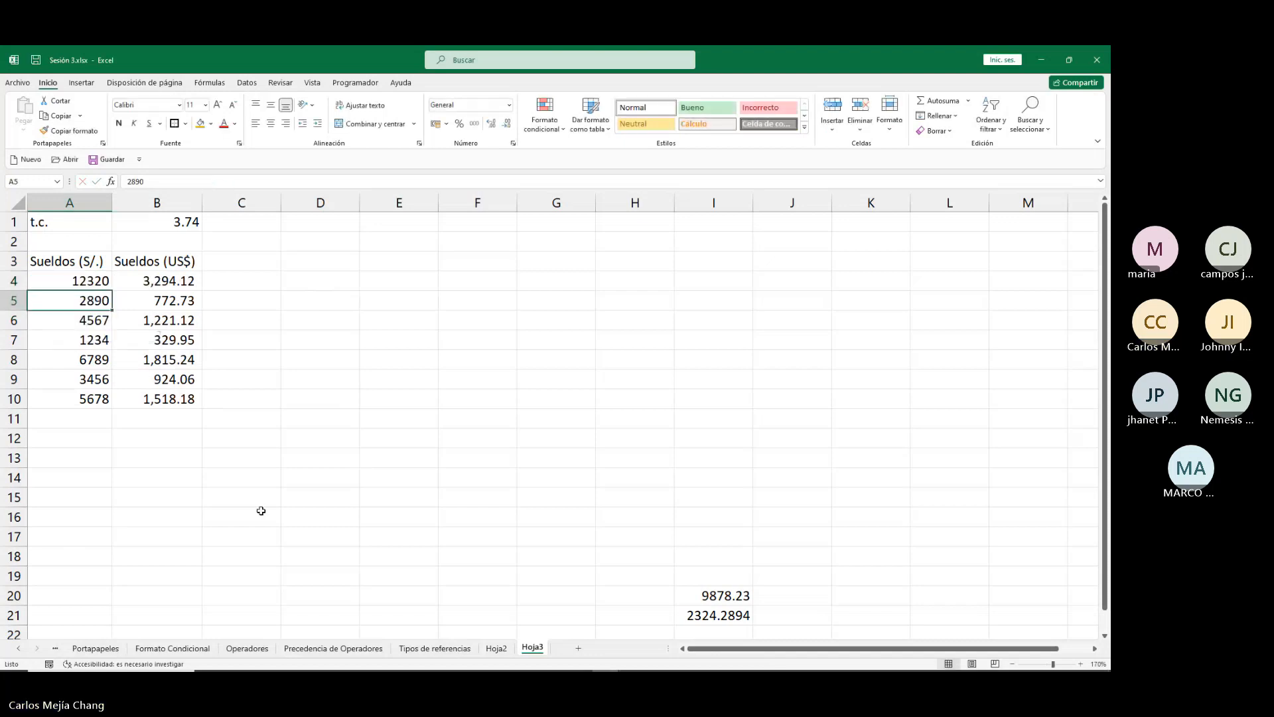
# Fill the random salary formula from A4 down through A3495 and return to the start of the sheet.
pyautogui.press('Up')
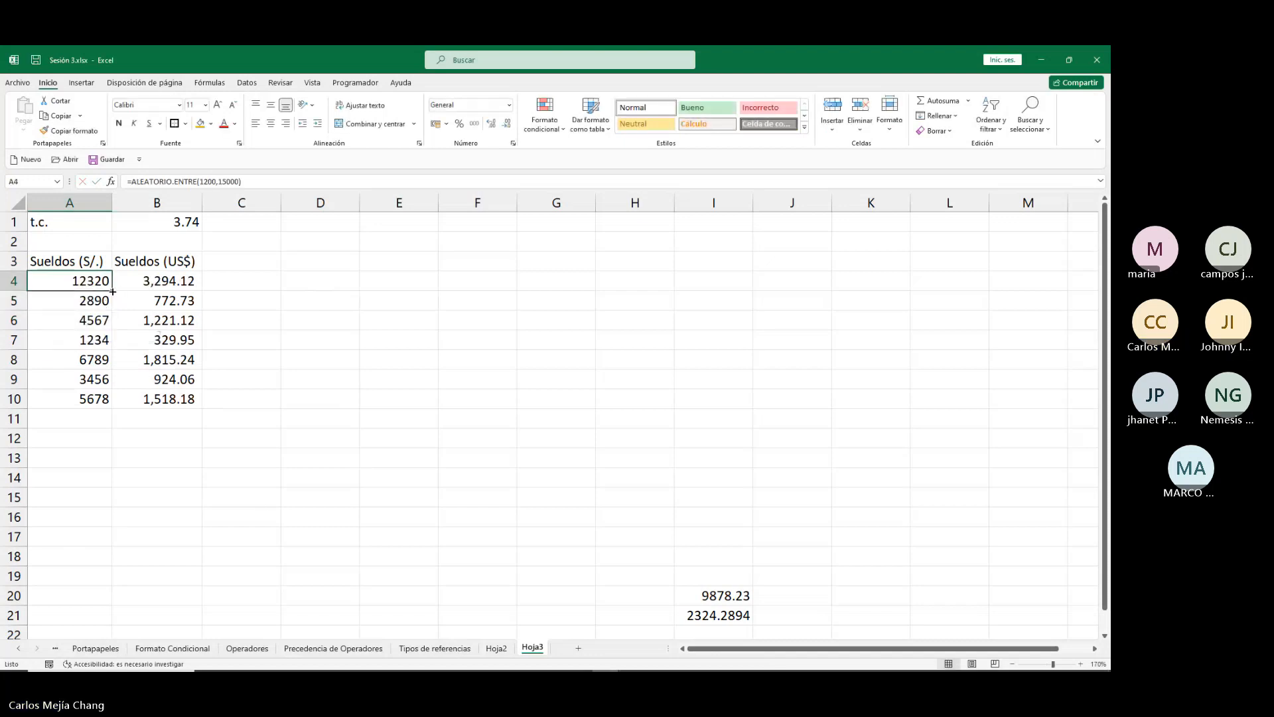
pyautogui.moveTo(116, 290); pyautogui.dragTo(68, 613)
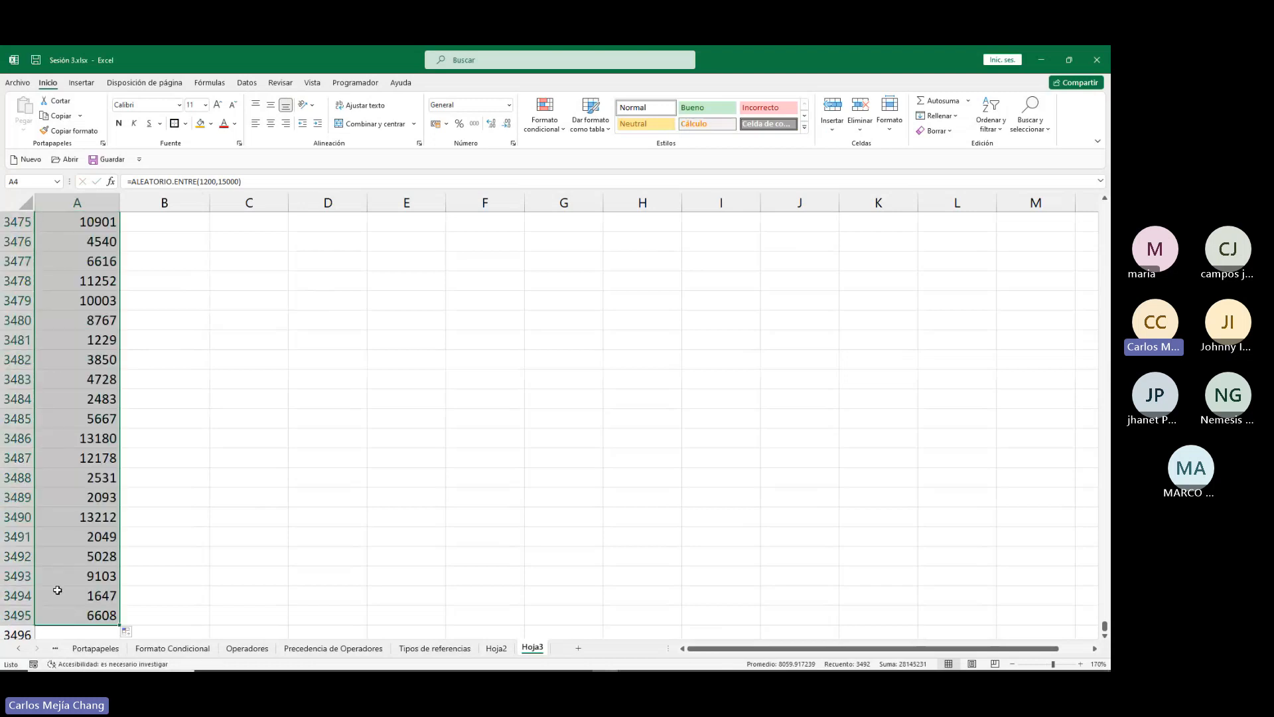
pyautogui.click(276, 478)
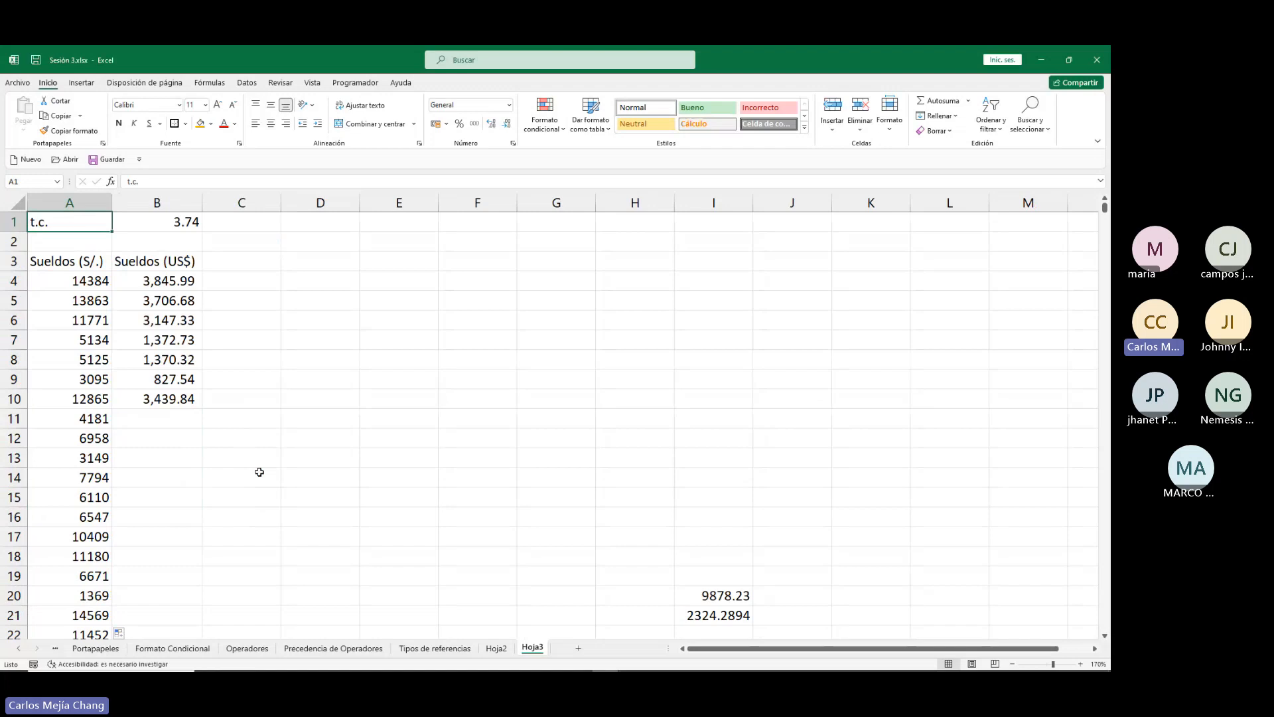
# Clear the dollar conversion formulas in B5:B10, keeping only the one in B4.
pyautogui.click(169, 282)
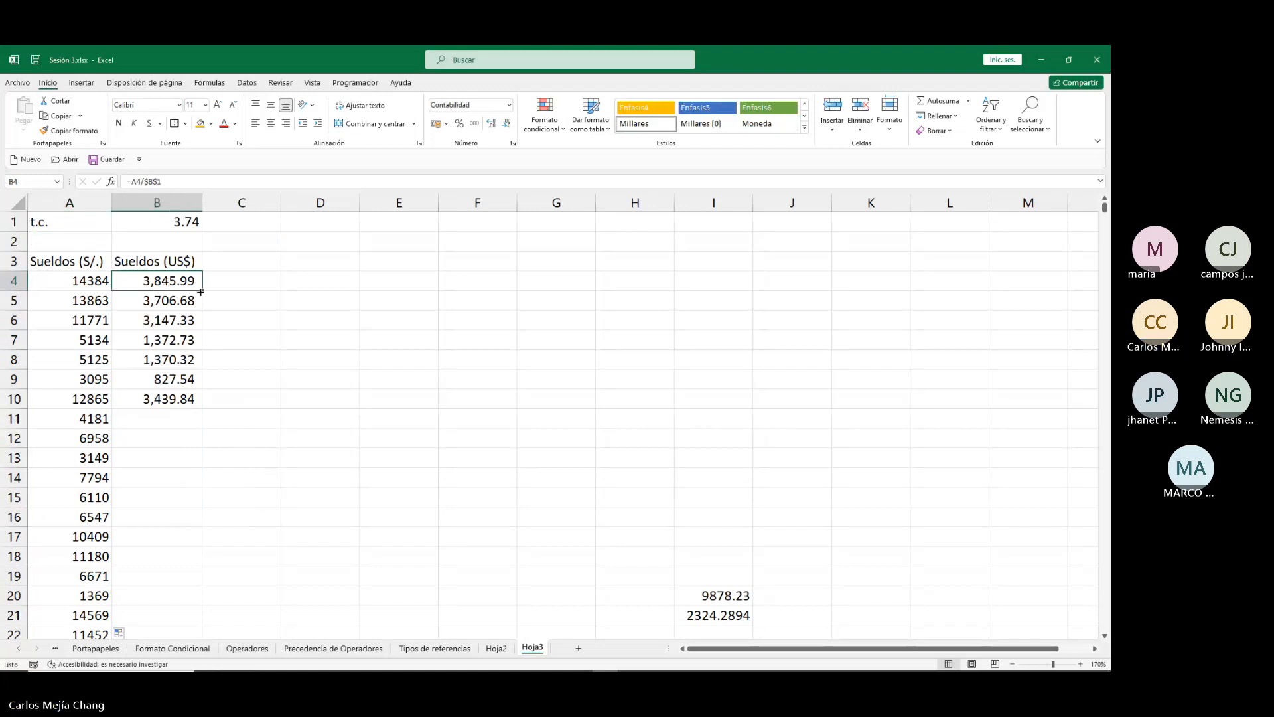
pyautogui.moveTo(192, 300); pyautogui.dragTo(183, 404)
pyautogui.press('Delete')
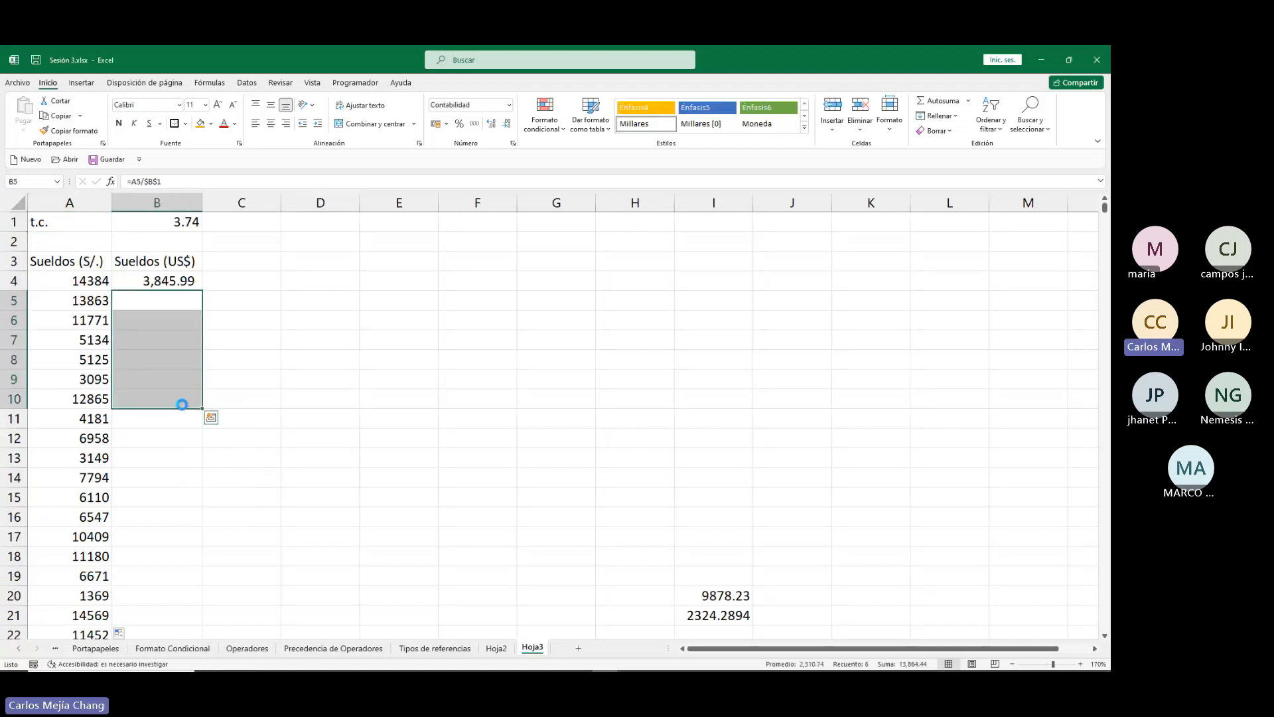
pyautogui.click(121, 286)
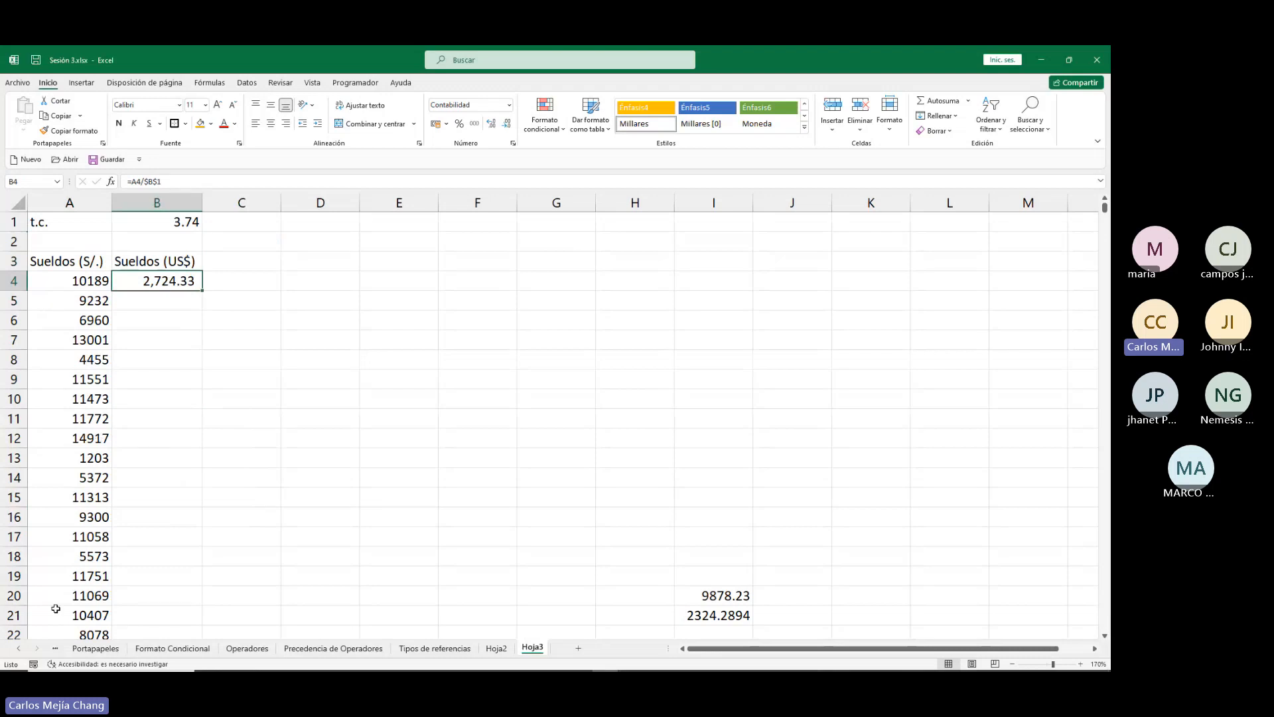
# Convert the random salaries in A4:A3495 to fixed numbers by copying them and pasting values over the same range.
pyautogui.click(60, 285)
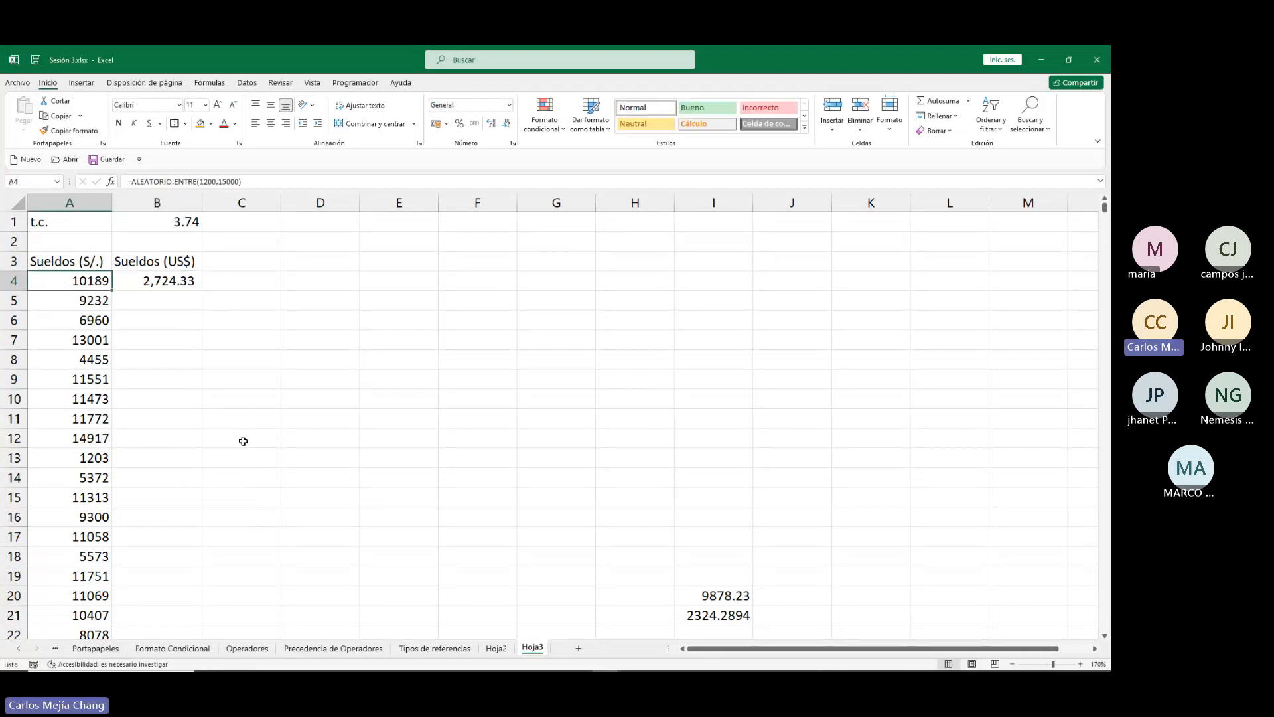
pyautogui.hotkey('ctrl', 'shift', 'Down')
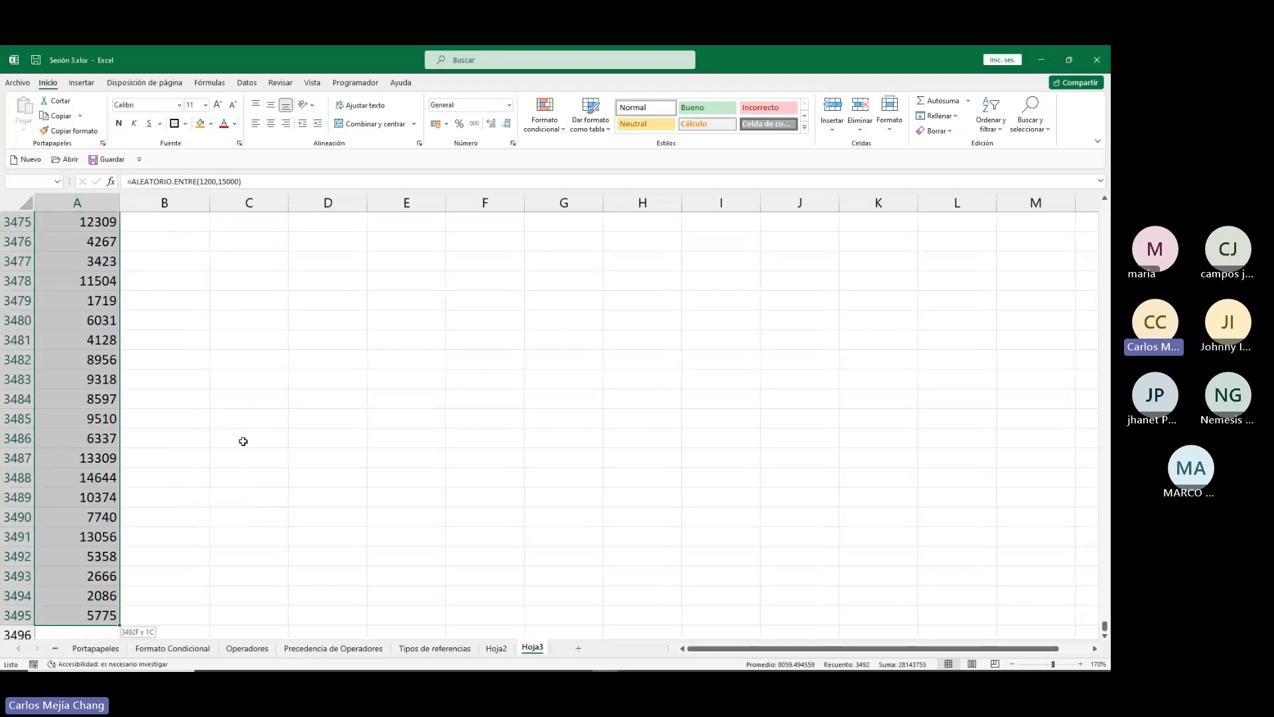
pyautogui.hotkey('ctrl', 'c')
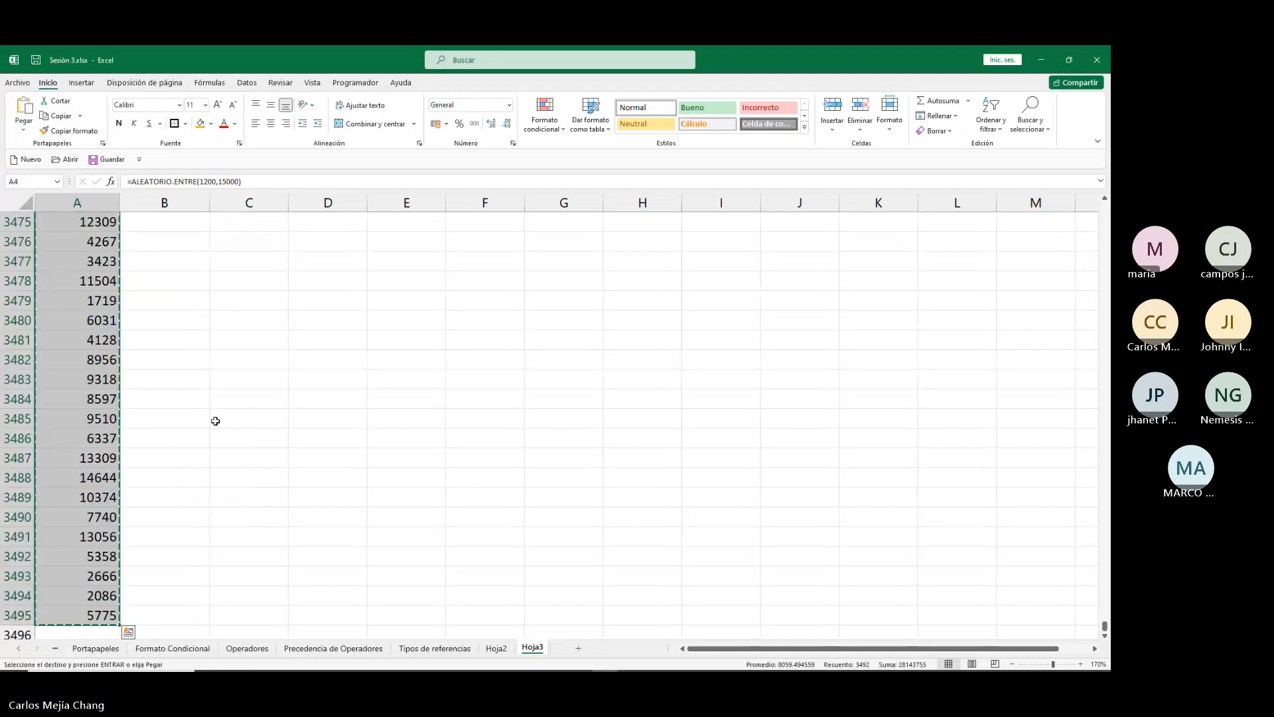
pyautogui.click(23, 131)
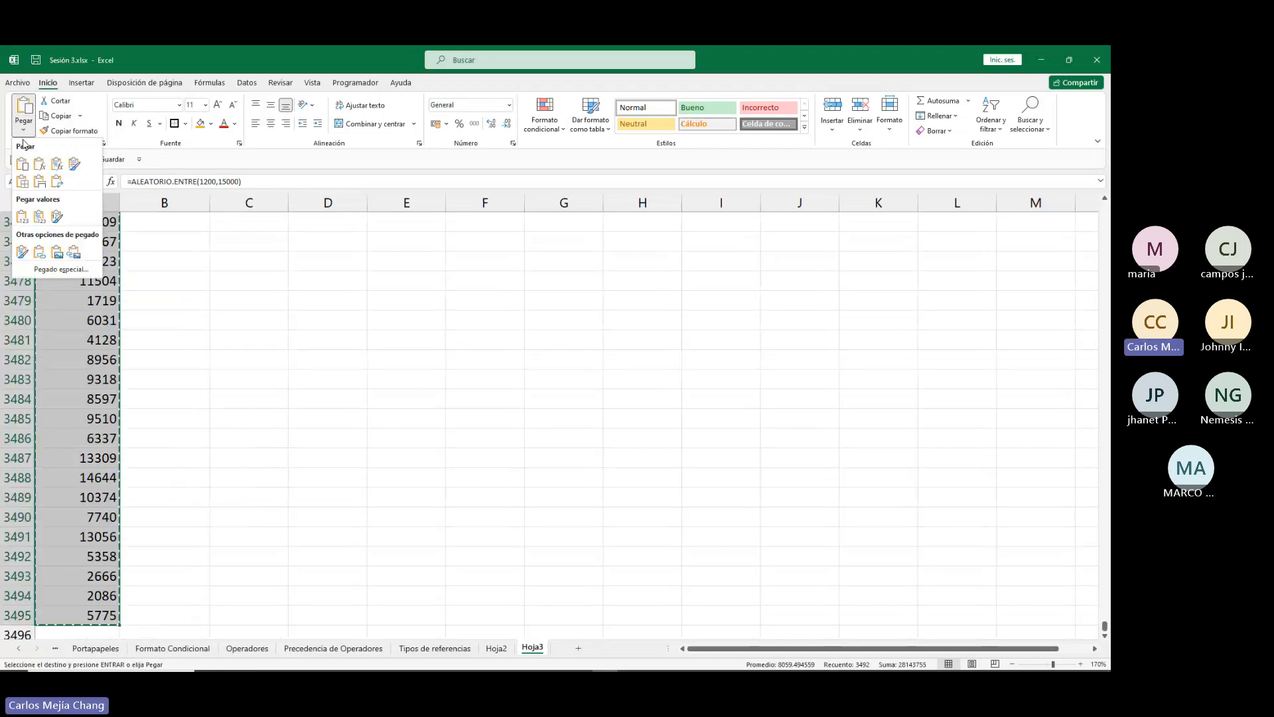
pyautogui.click(23, 219)
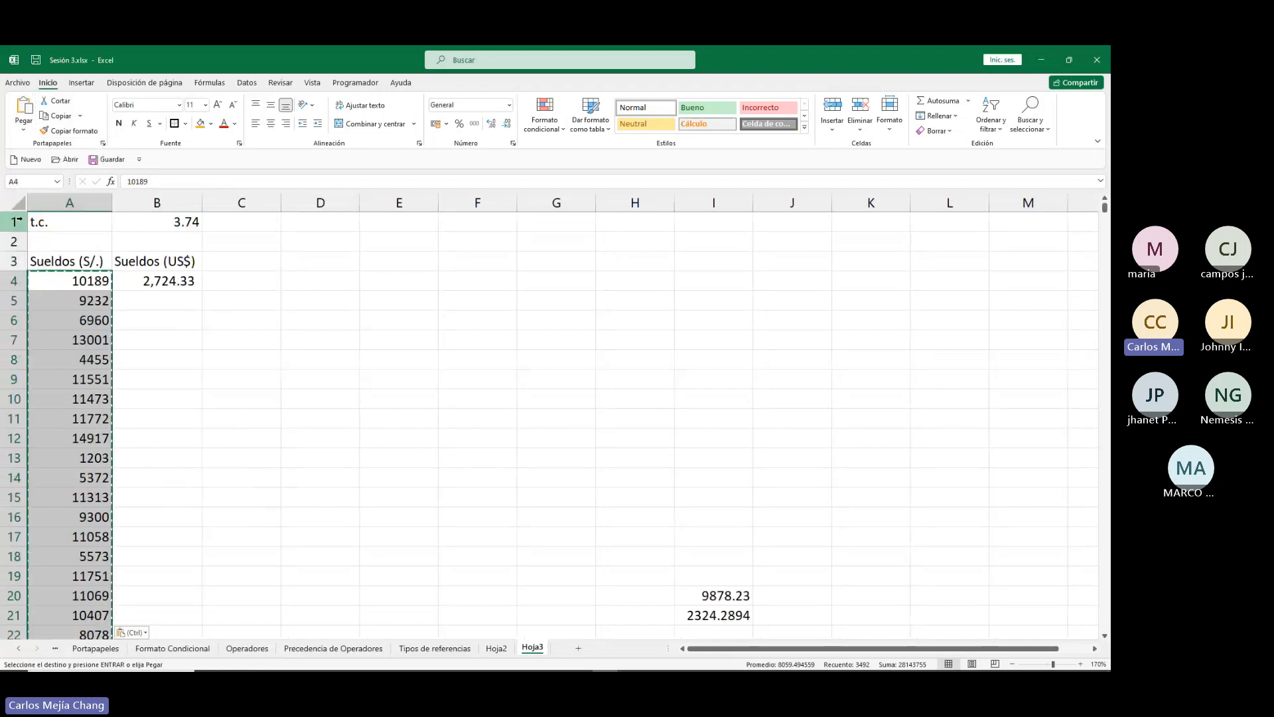
pyautogui.click(44, 279)
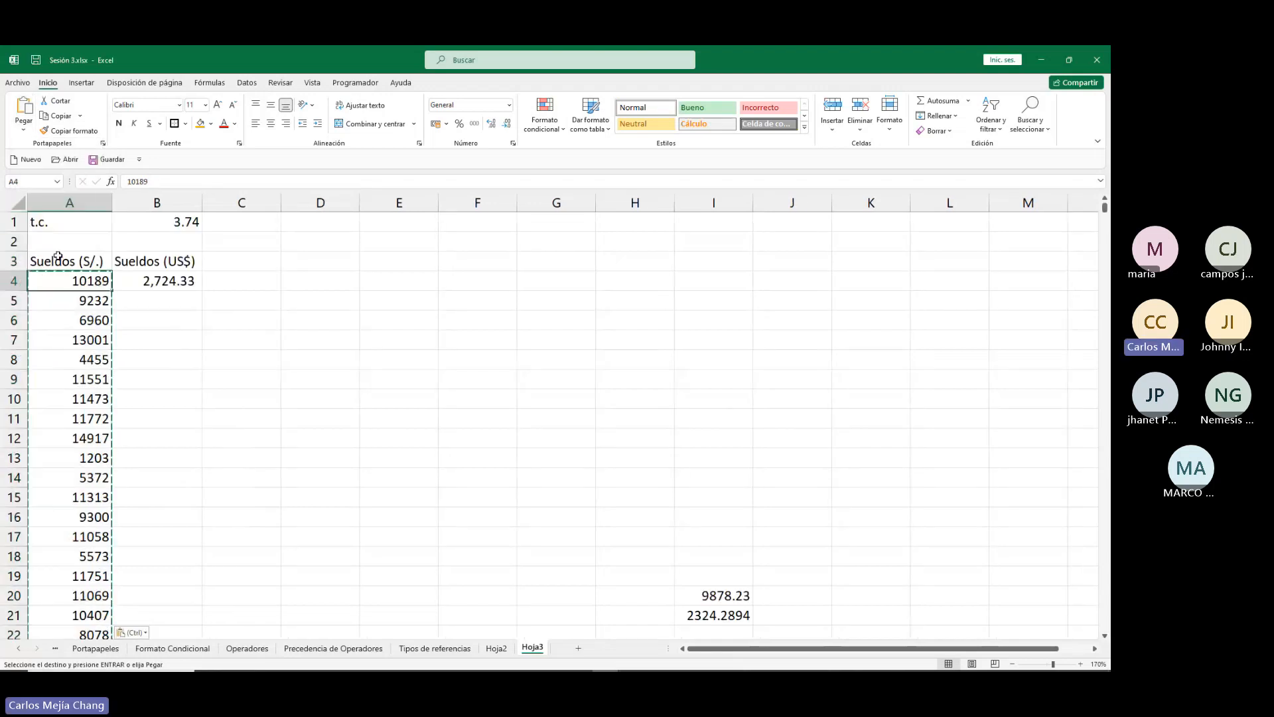
# Check the formula =A4/$B$1 in B4 and fill it down column B to the last salary row.
pyautogui.click(181, 287)
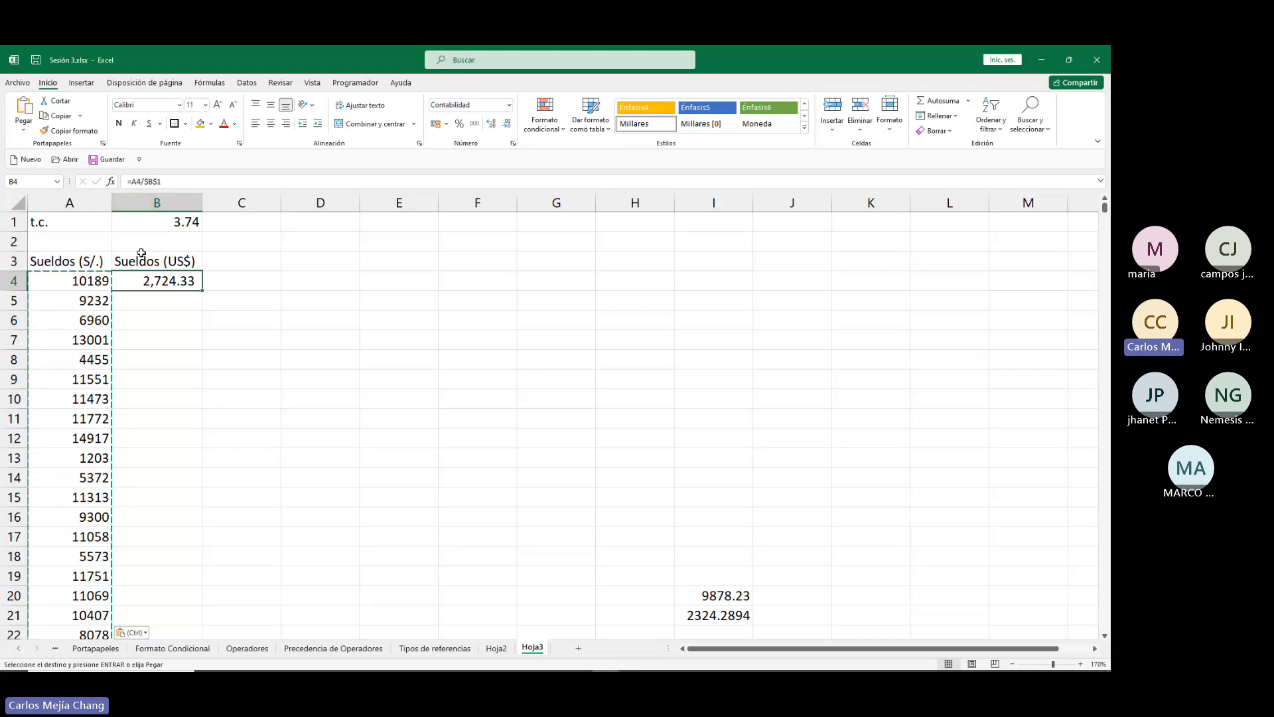
pyautogui.press('F2')
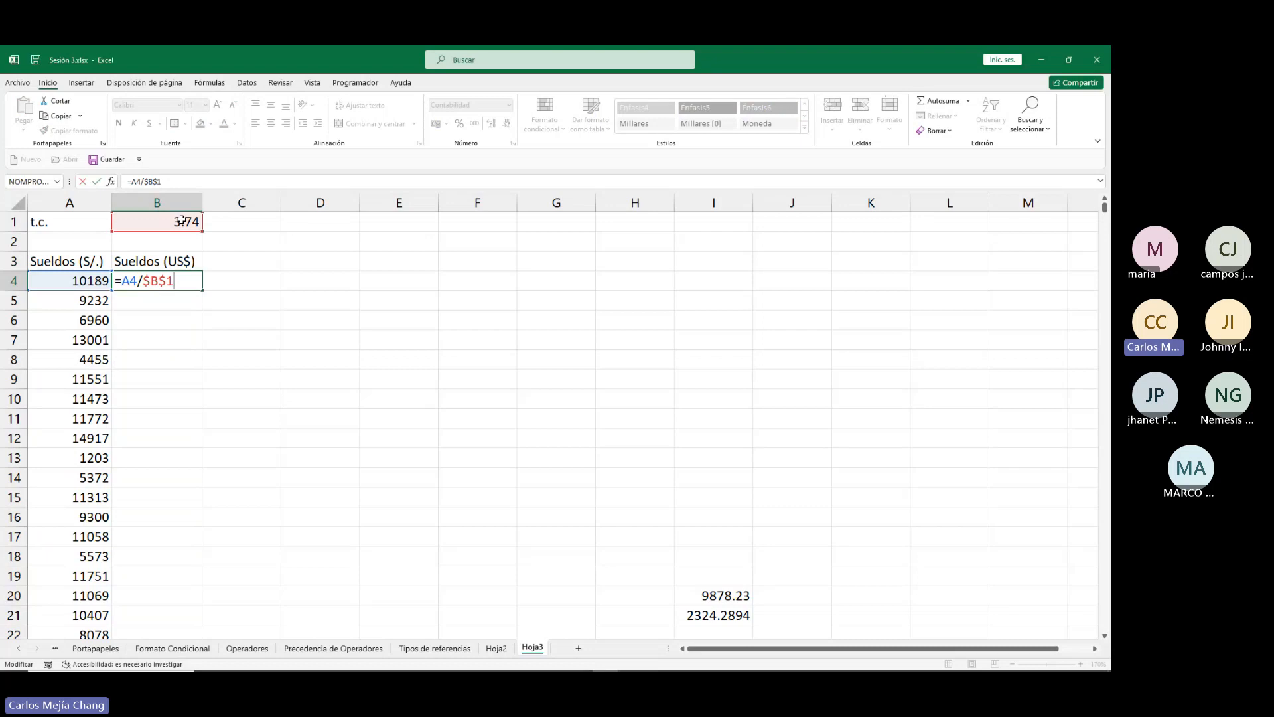
pyautogui.press('Return')
pyautogui.press('Up')
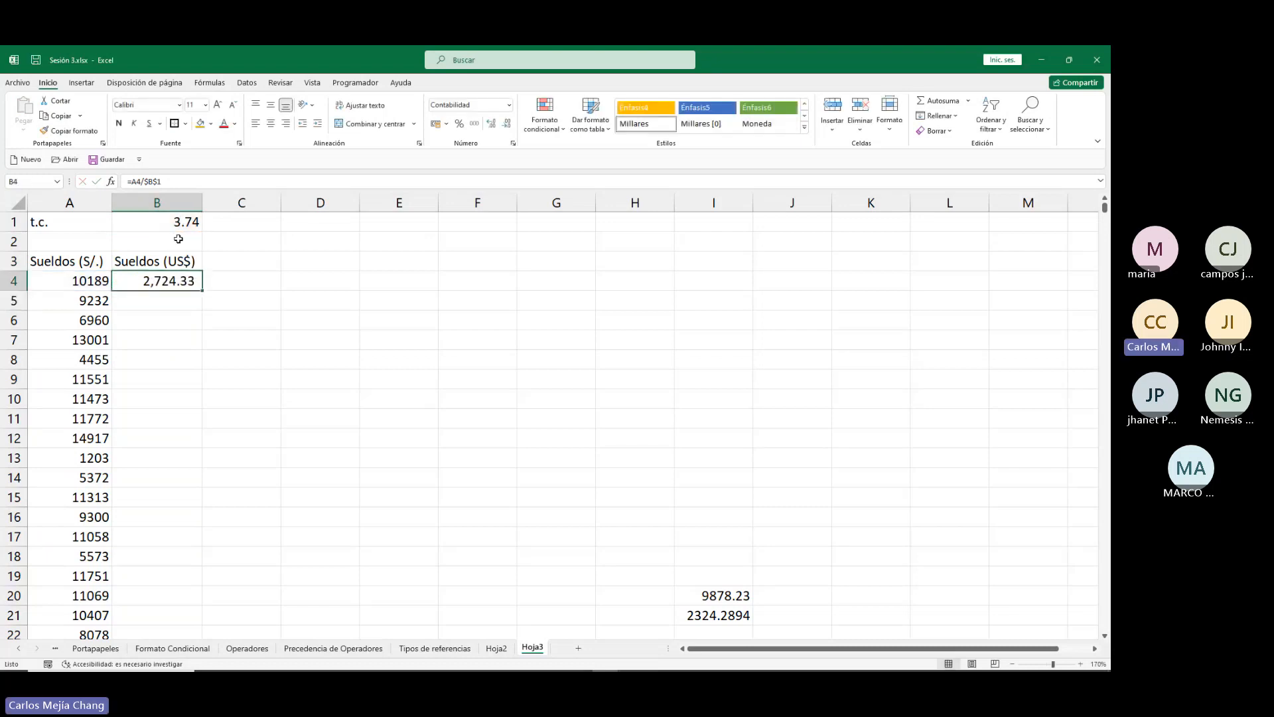
pyautogui.doubleClick(201, 288)
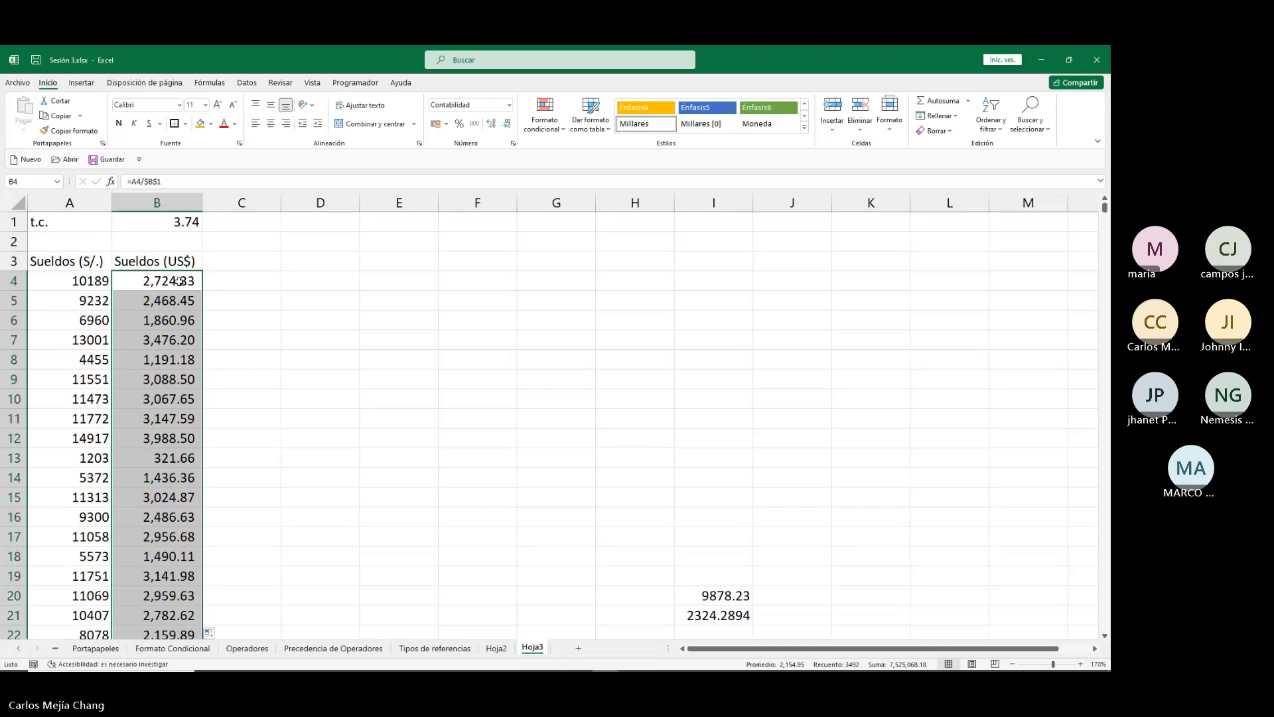
# Review the dollar conversions far down column B, checking the formula in B1642, and return to the start of the sheet.
pyautogui.moveTo(1105, 208); pyautogui.dragTo(1106, 411)
pyautogui.click(154, 342)
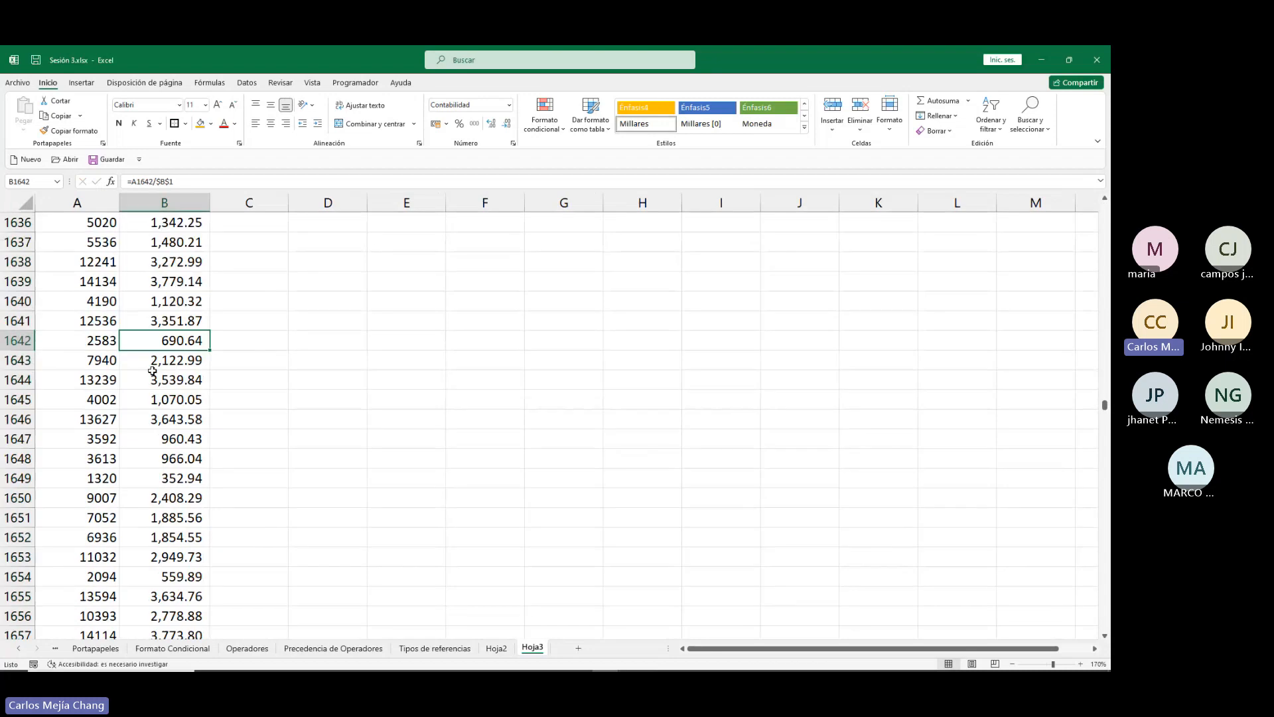
pyautogui.scroll(-20, 154, 374)
pyautogui.scroll(-13, 154, 372)
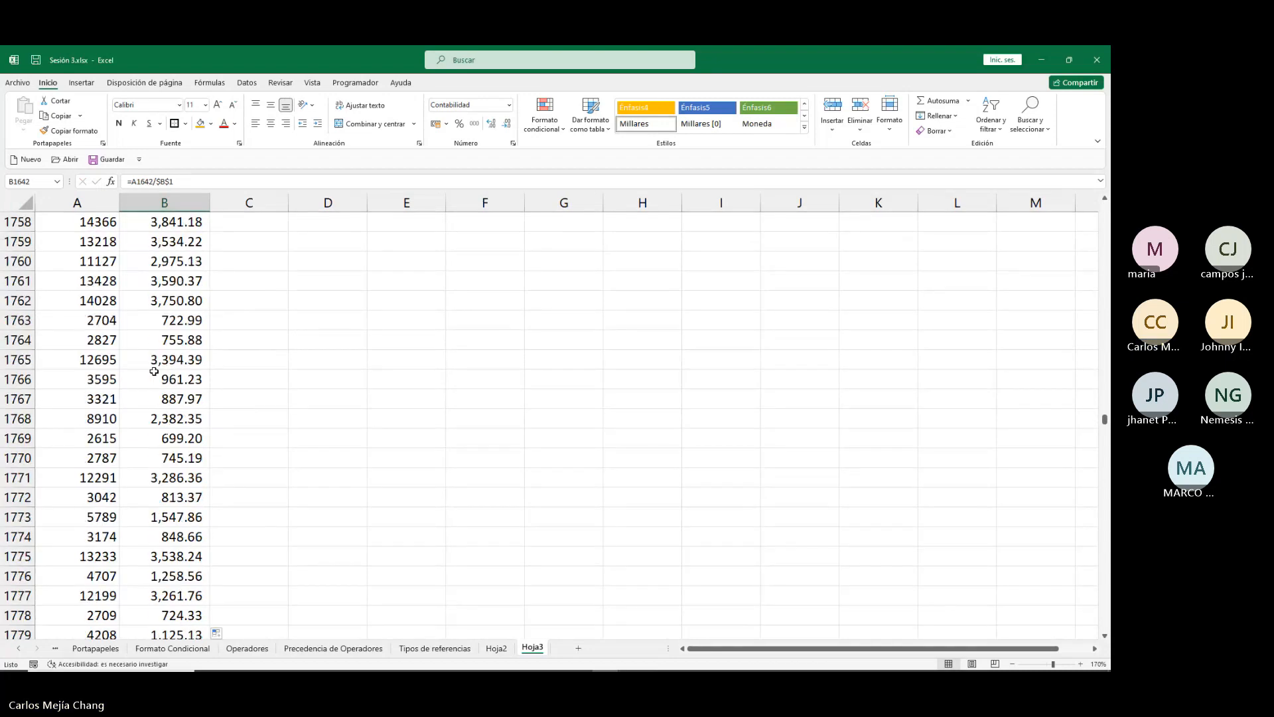
pyautogui.scroll(-20, 154, 372)
pyautogui.scroll(-20, 154, 372)
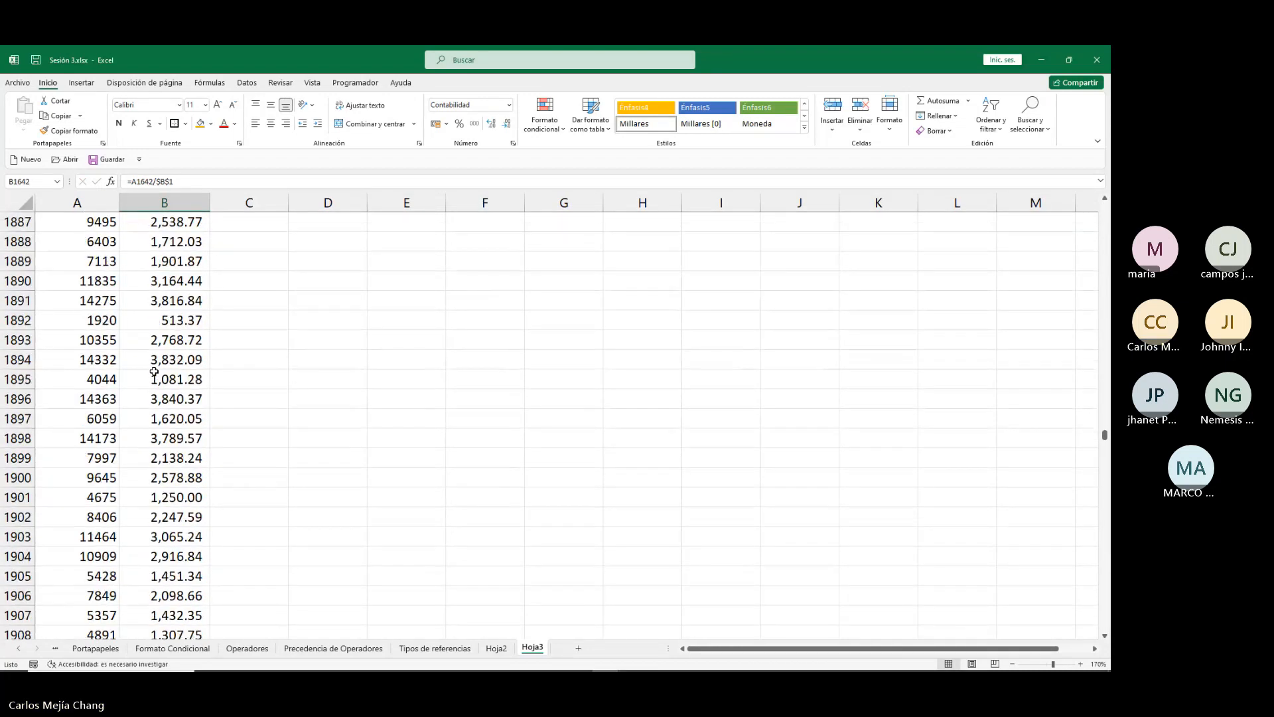
pyautogui.scroll(-1, 154, 372)
pyautogui.hotkey('ctrl', 'Home')
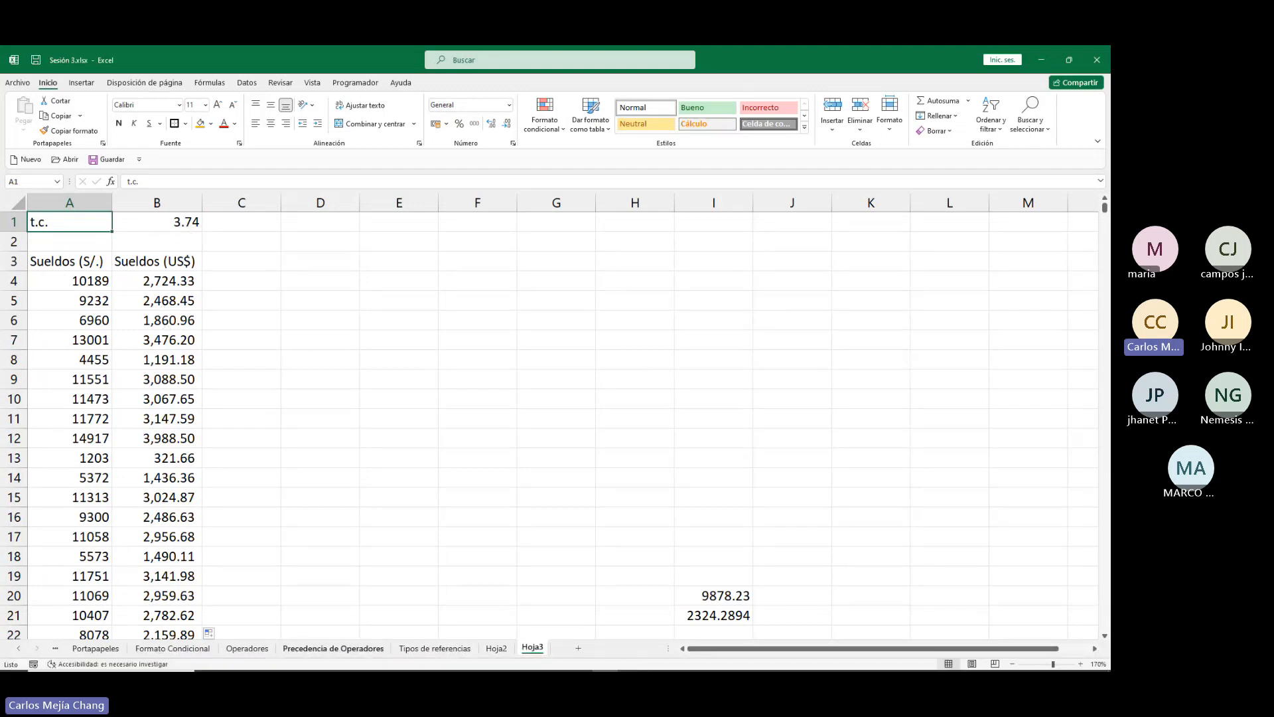
# On the Tipos de referencias sheet, inspect the relative reference formulas in B5, G3 and G4.
pyautogui.click(420, 649)
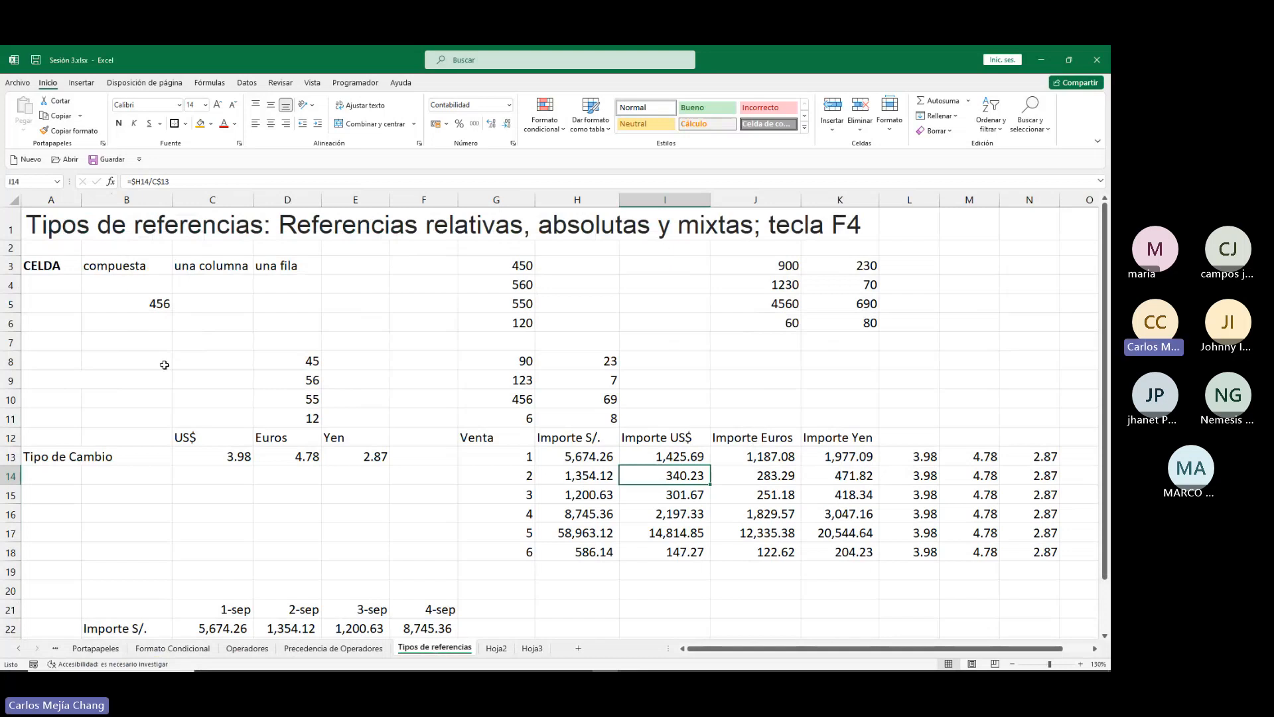
pyautogui.click(129, 308)
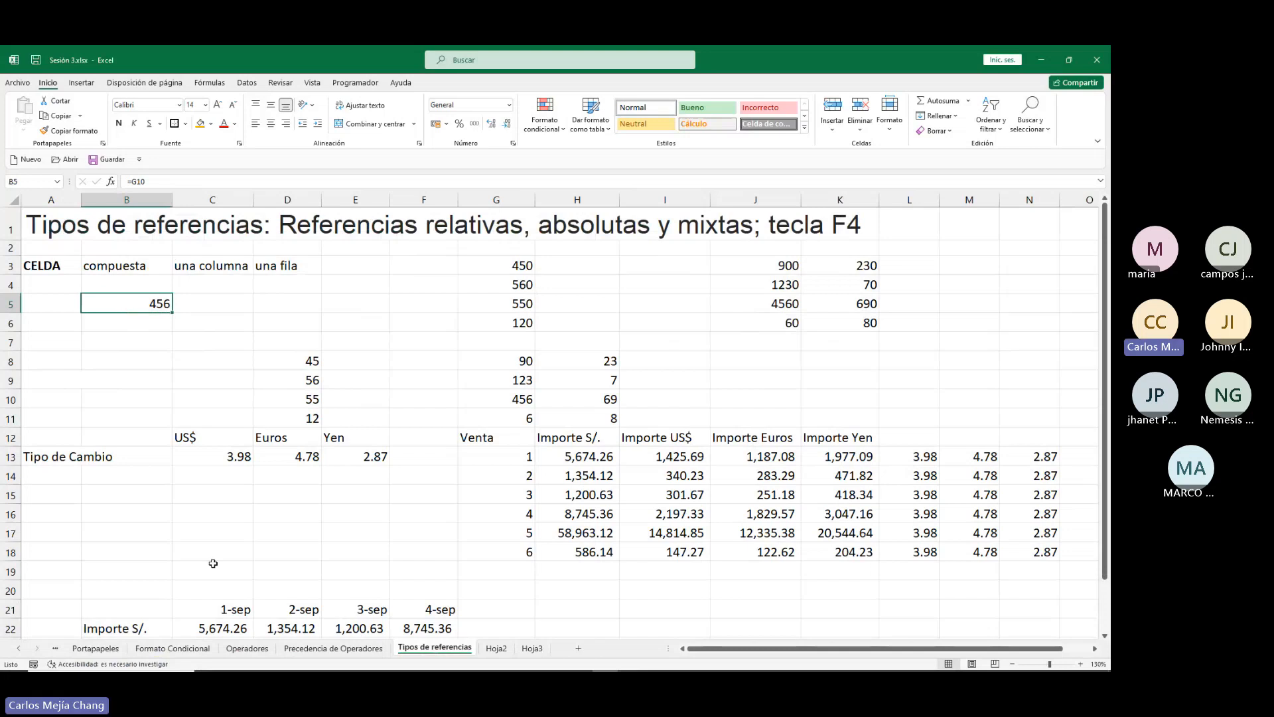
pyautogui.press('F2')
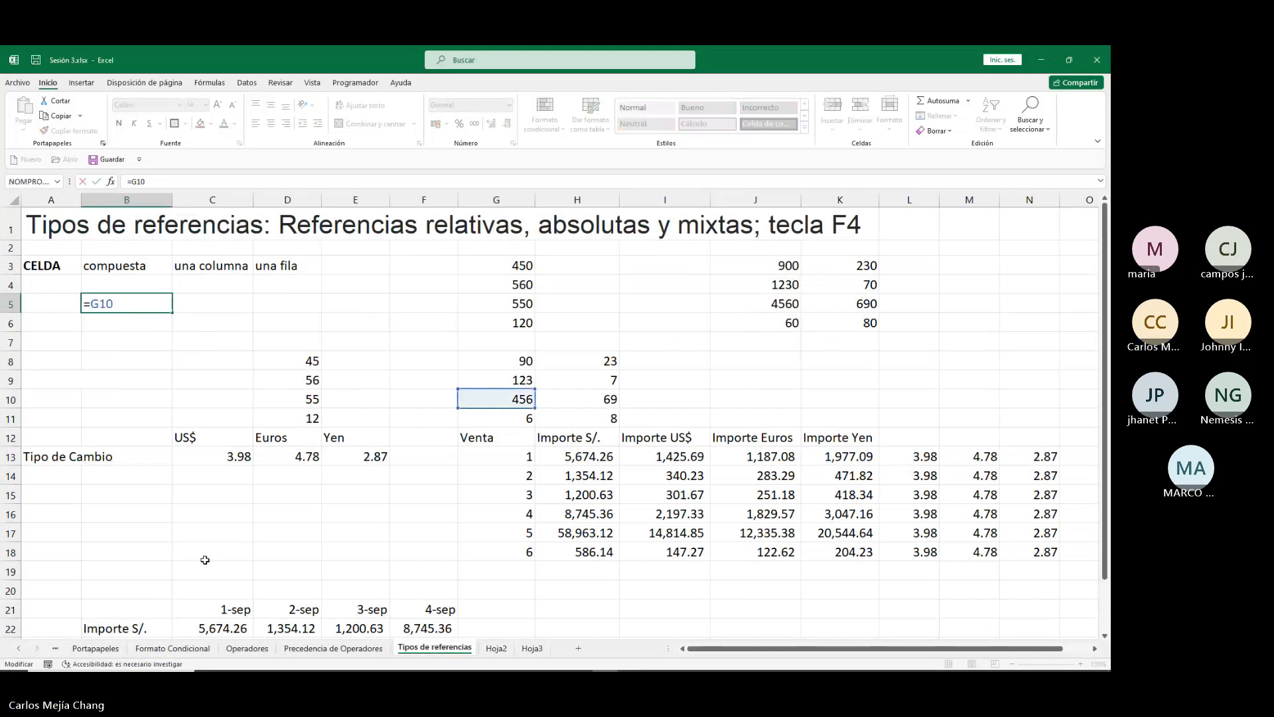
pyautogui.press('Escape')
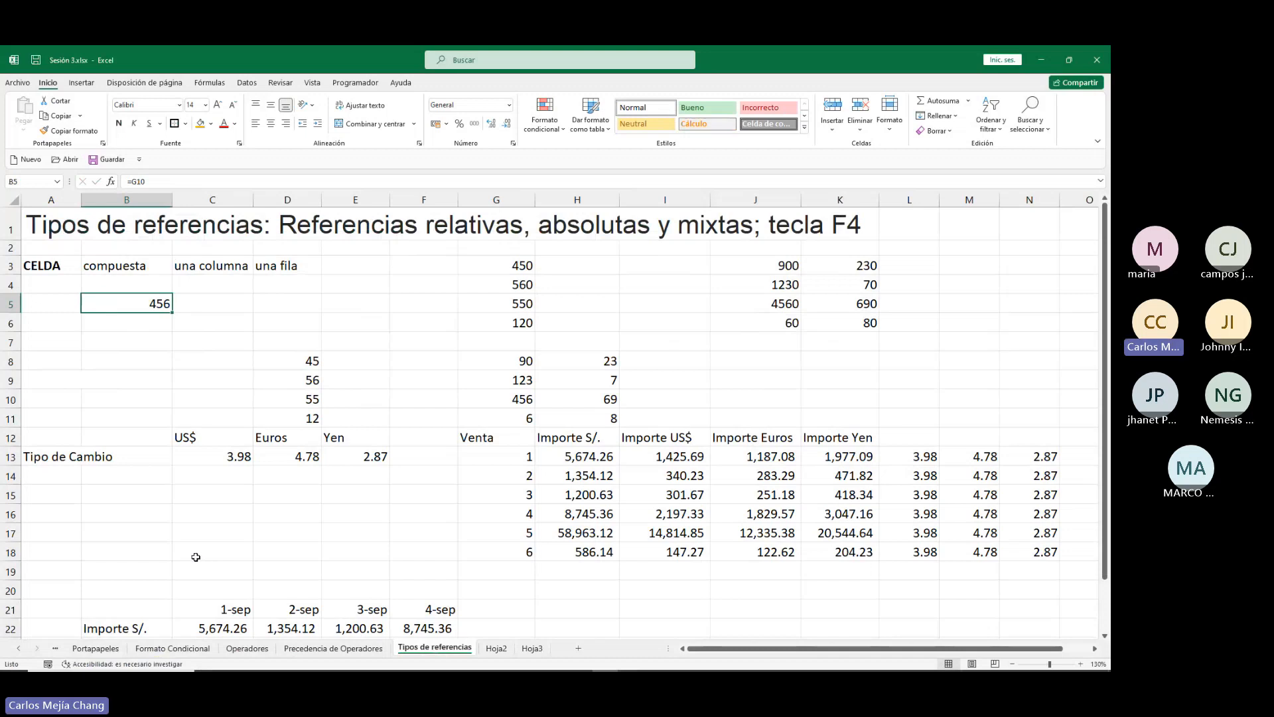
pyautogui.click(504, 264)
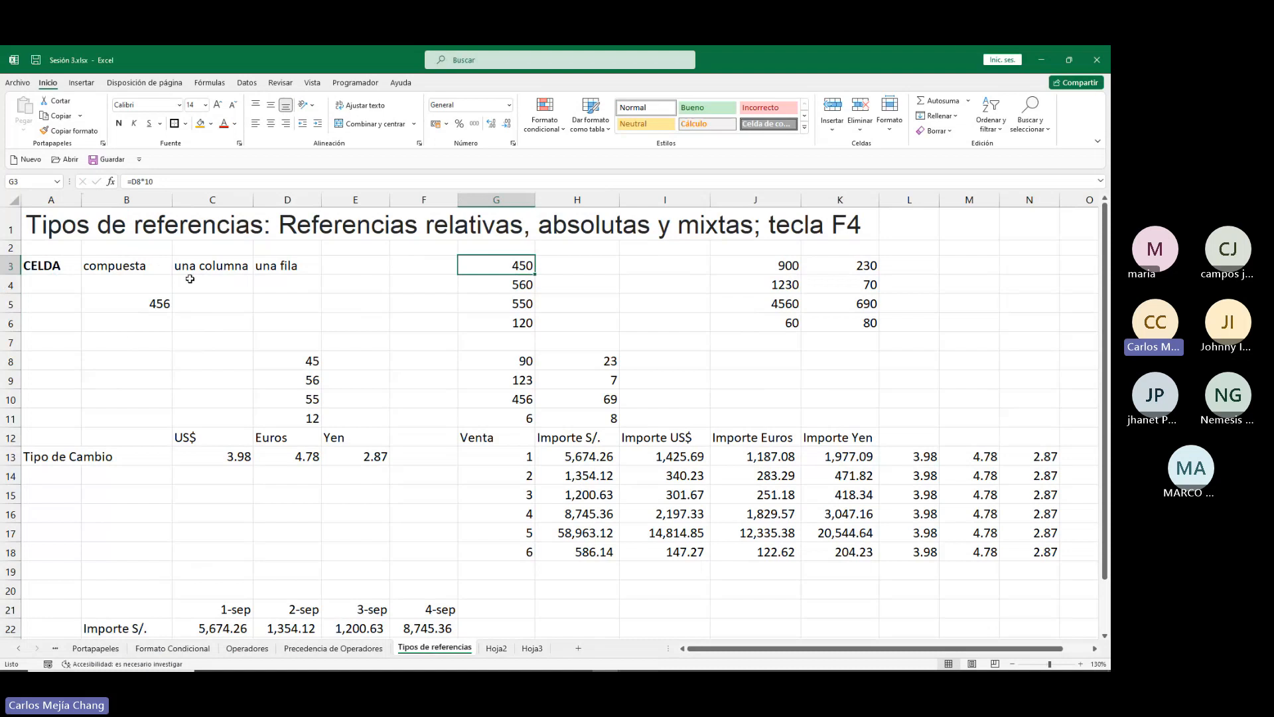
pyautogui.doubleClick(523, 264)
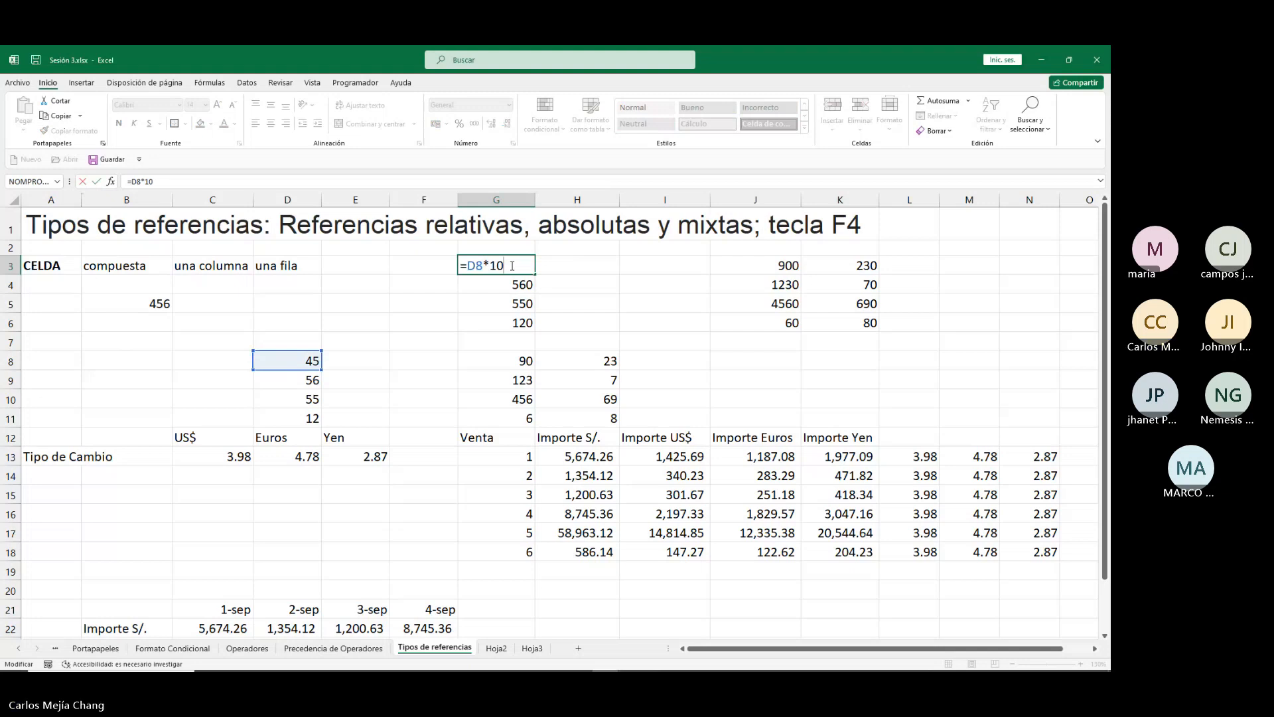
pyautogui.hotkey('ctrl', 'Return')
pyautogui.click(522, 287)
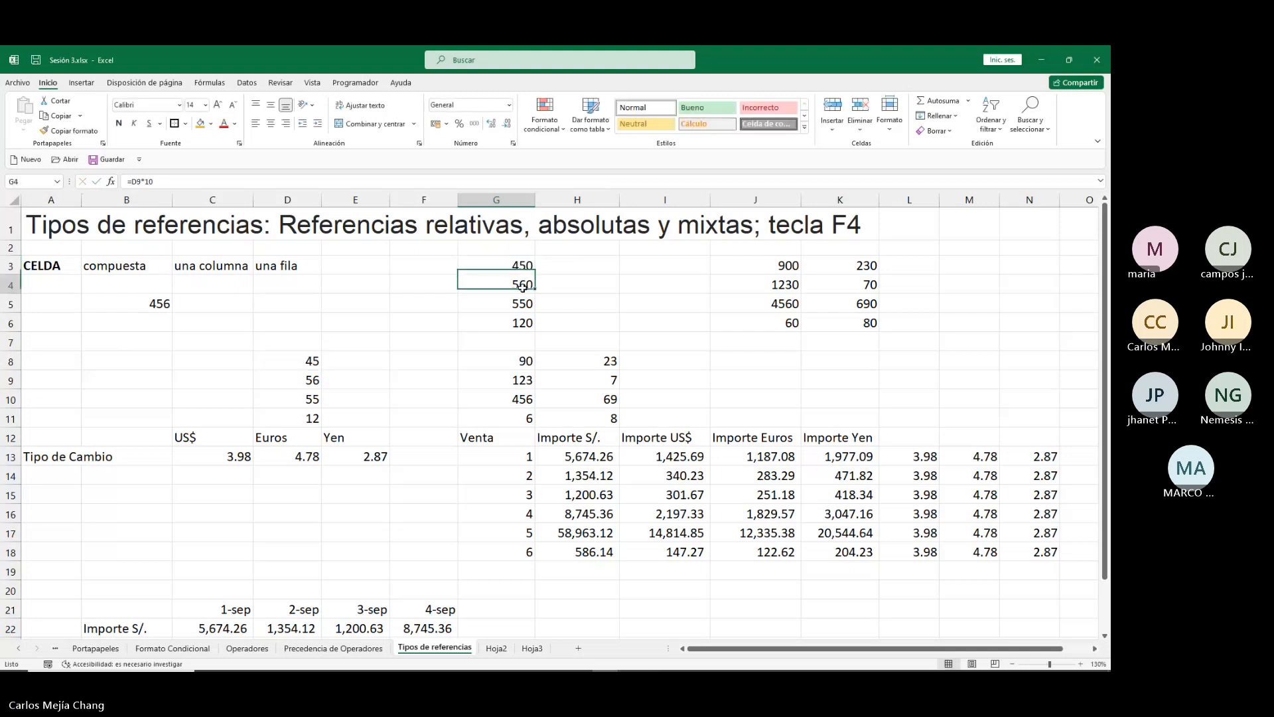
pyautogui.press('Up')
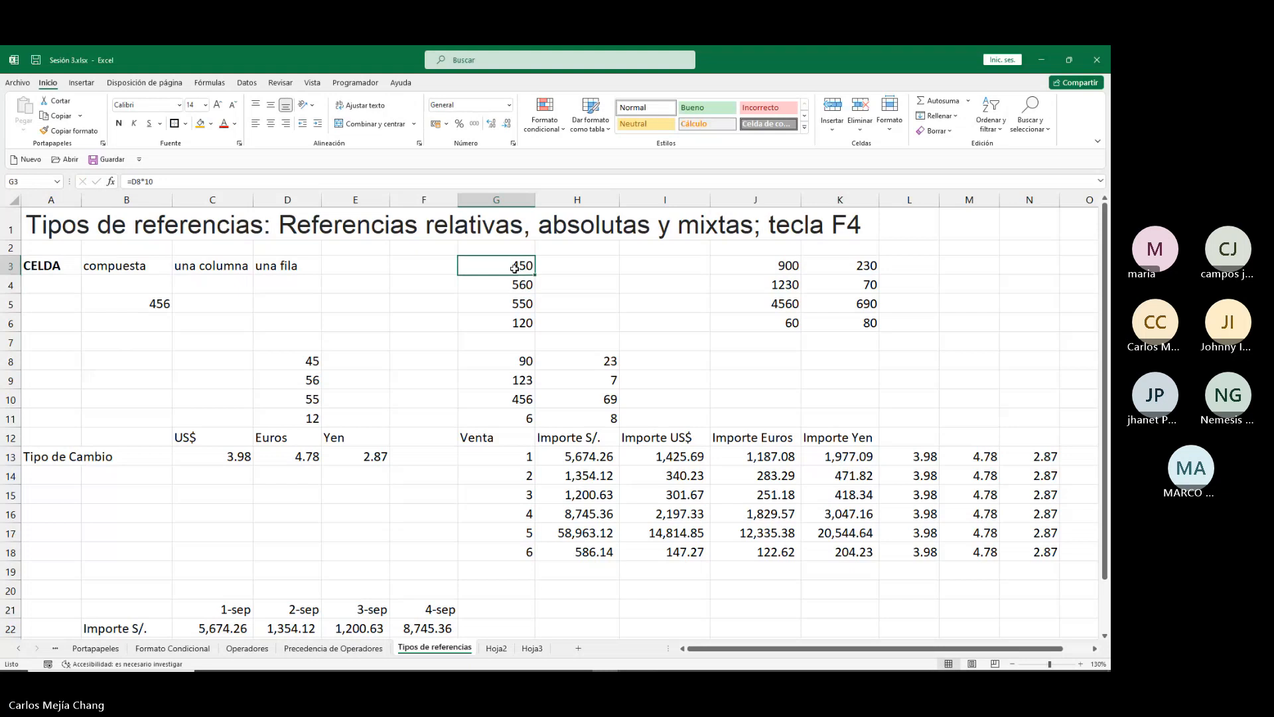
# Recheck which column D cells the formulas in G3 and G4 multiply by 10.
pyautogui.press('F2')
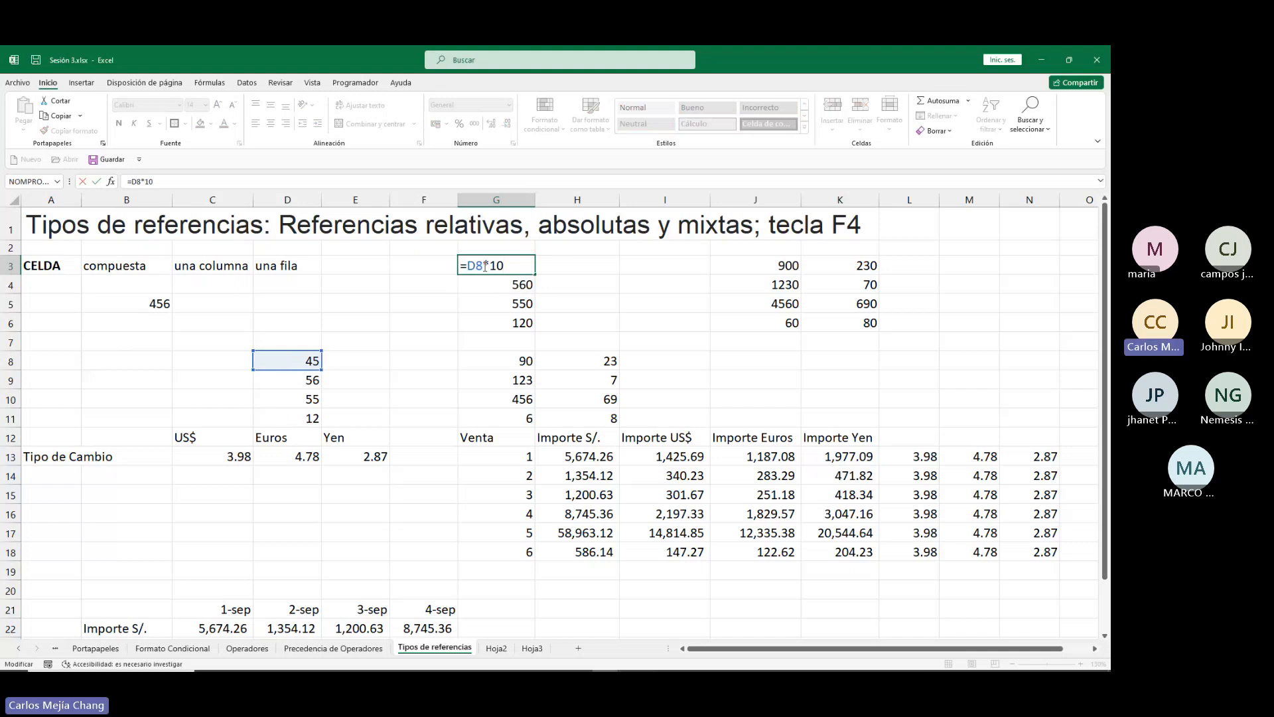
pyautogui.hotkey('ctrl', 'Return')
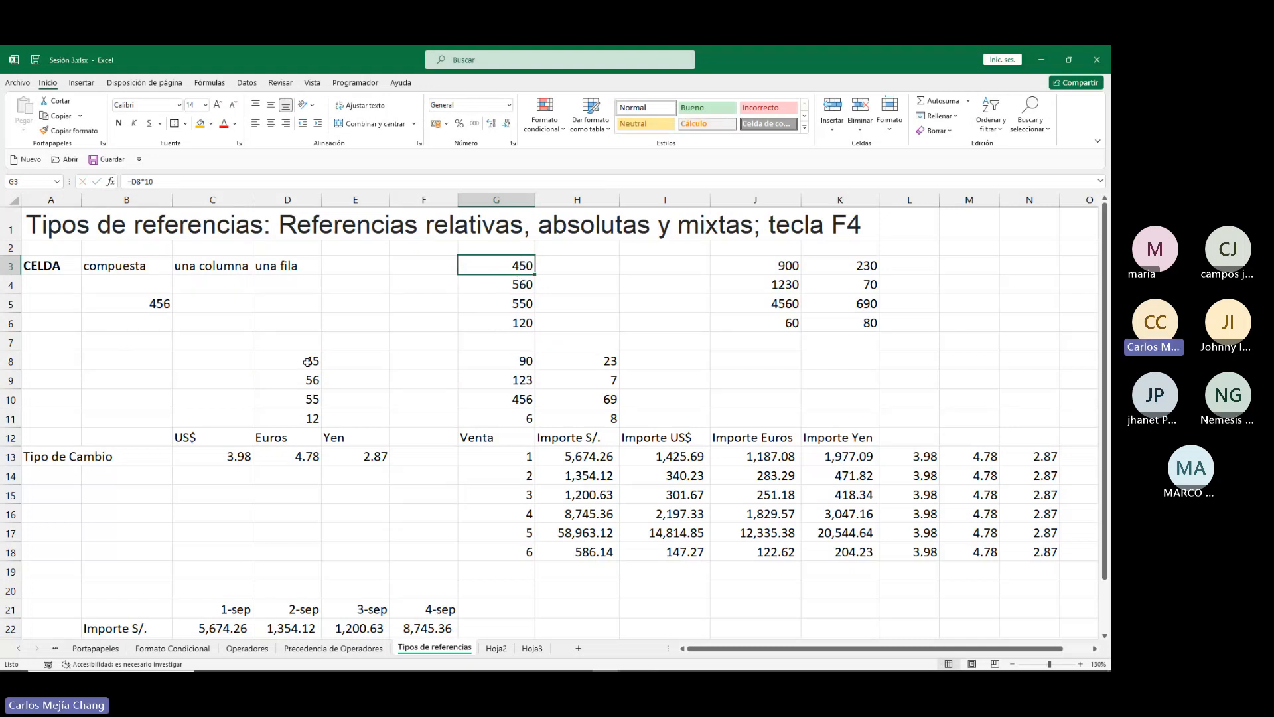
pyautogui.press('F2')
pyautogui.press('Escape')
pyautogui.click(481, 284)
pyautogui.press('F2')
pyautogui.press('Escape')
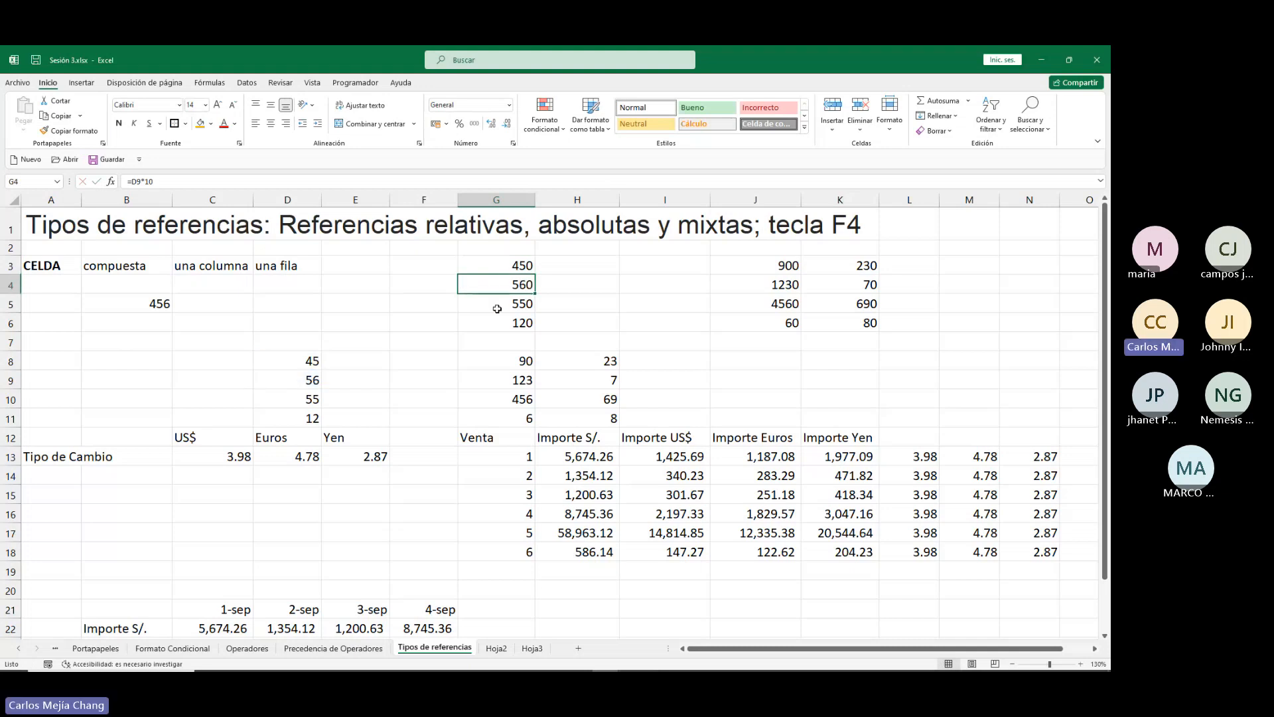
# Fill the G3 formula down to G6, and extend the fill from G3 one row further to G7.
pyautogui.click(518, 267)
pyautogui.moveTo(535, 275); pyautogui.dragTo(535, 329)
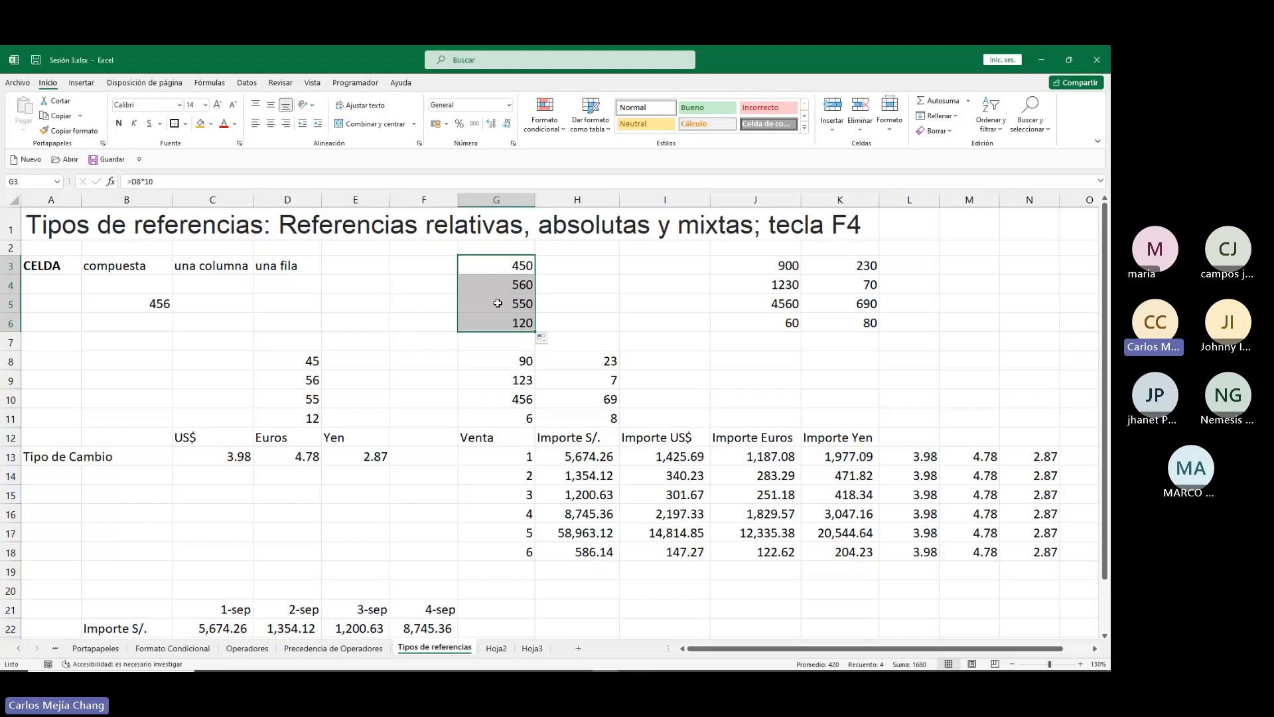
pyautogui.click(513, 268)
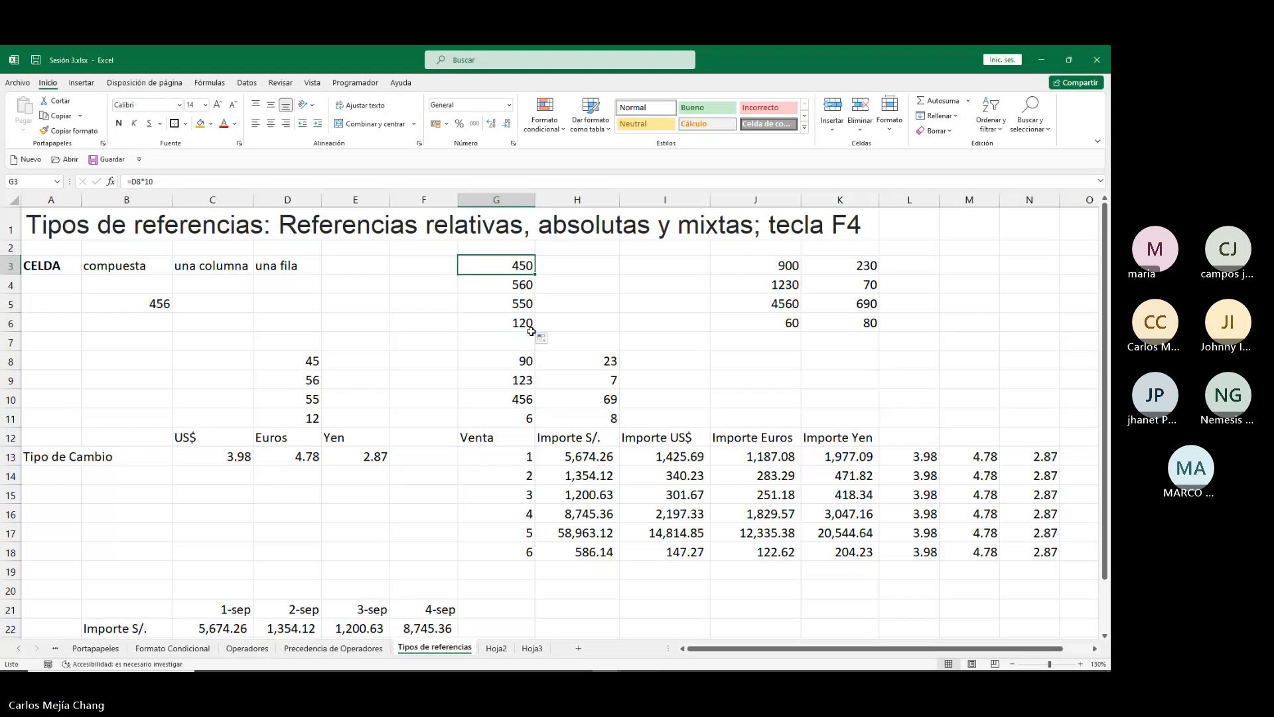
pyautogui.moveTo(534, 274); pyautogui.dragTo(541, 349)
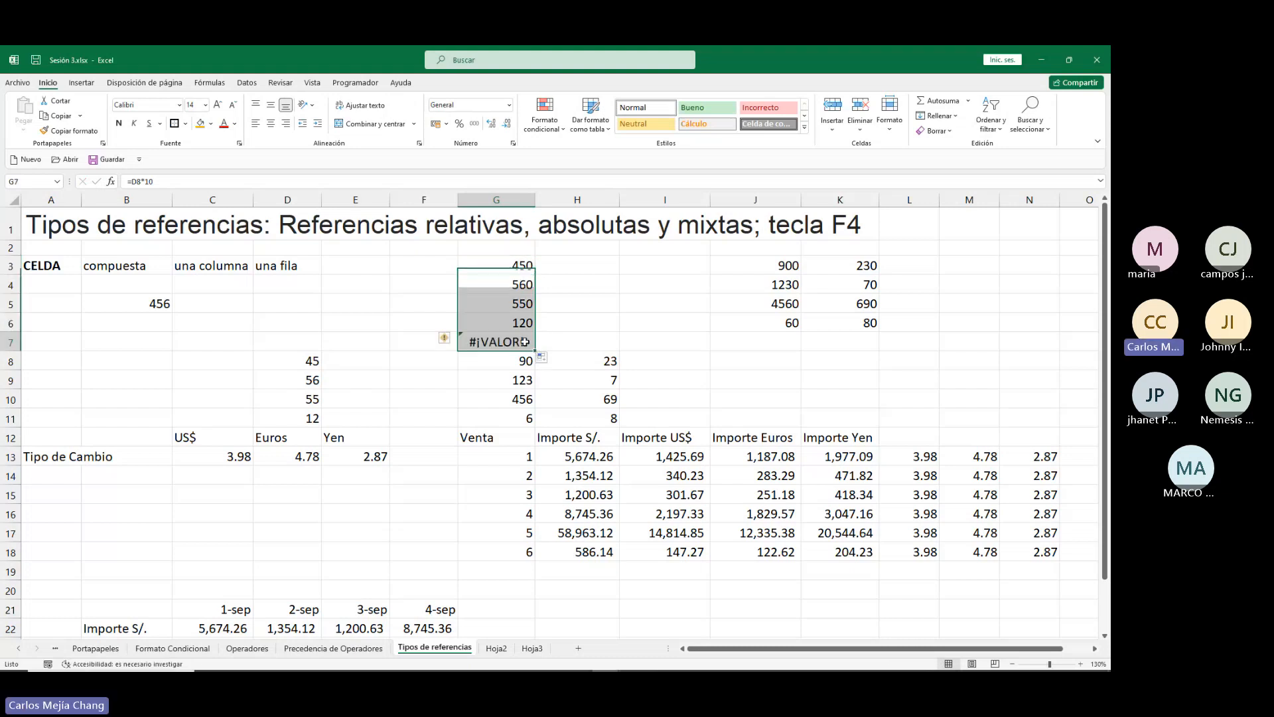
# Inspect the extra formula in G7 and the text cell D12 it refers to, and clear G7.
pyautogui.click(296, 438)
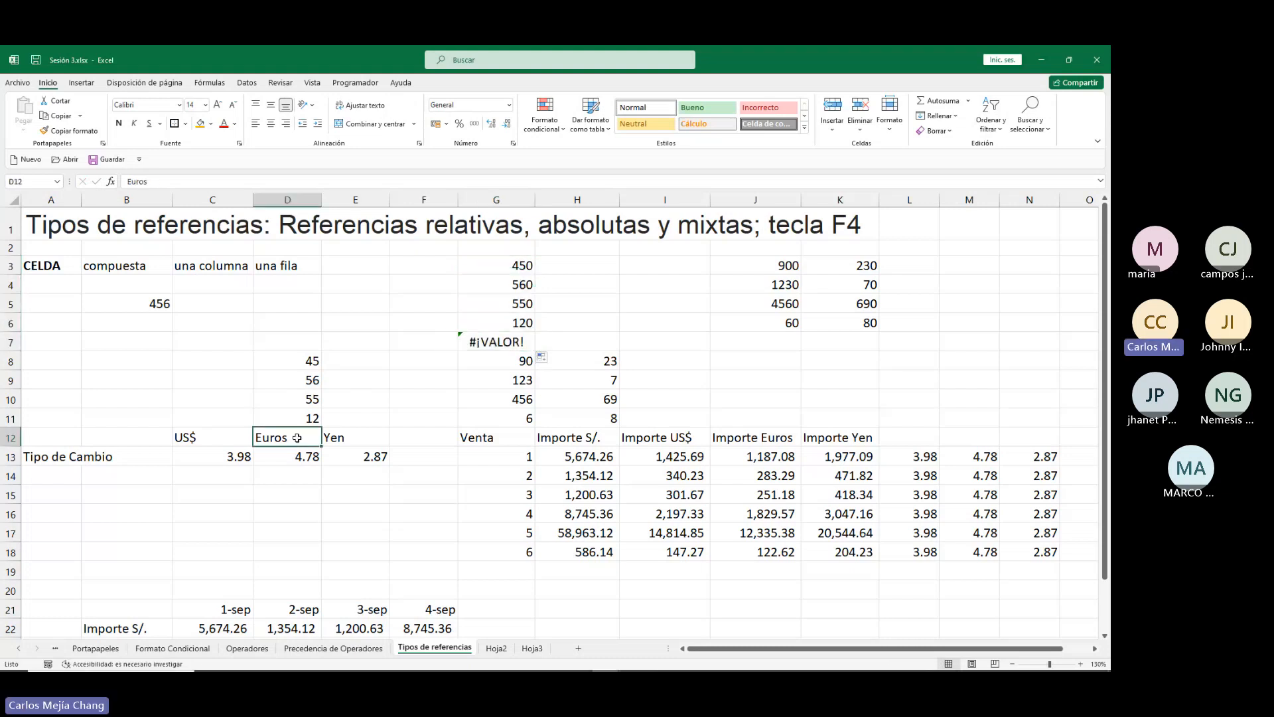
pyautogui.click(484, 342)
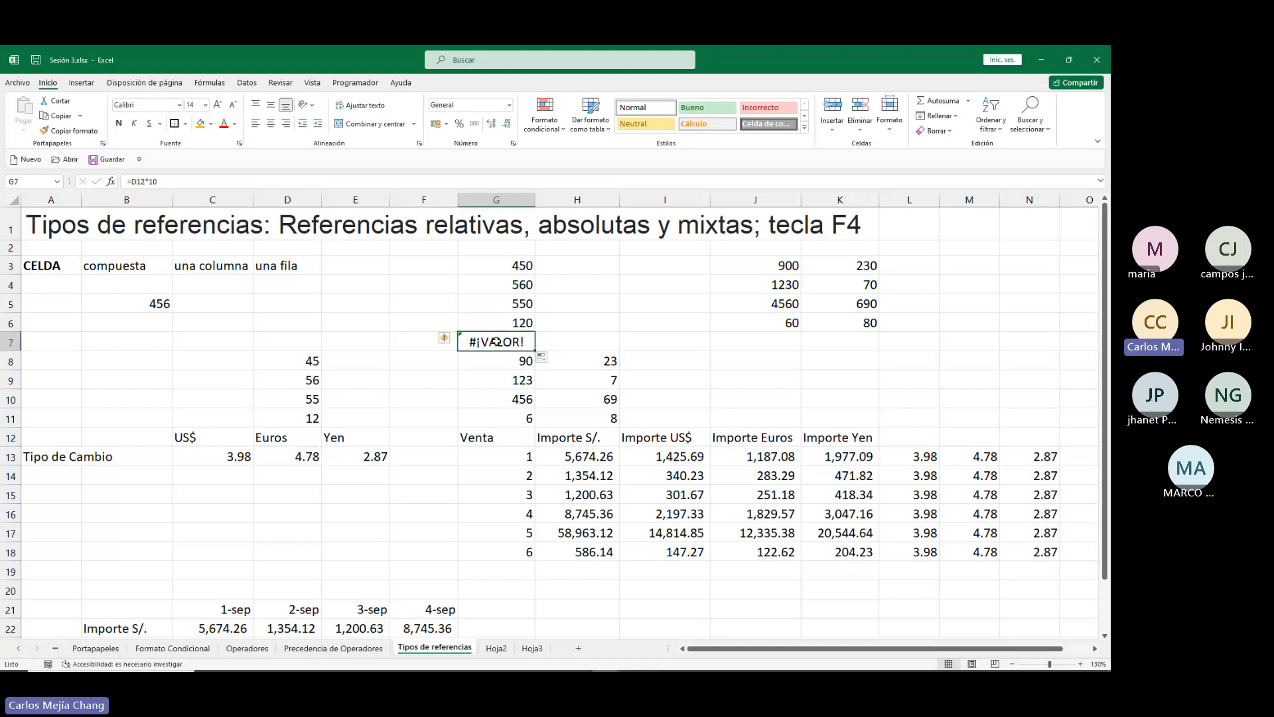
pyautogui.doubleClick(500, 344)
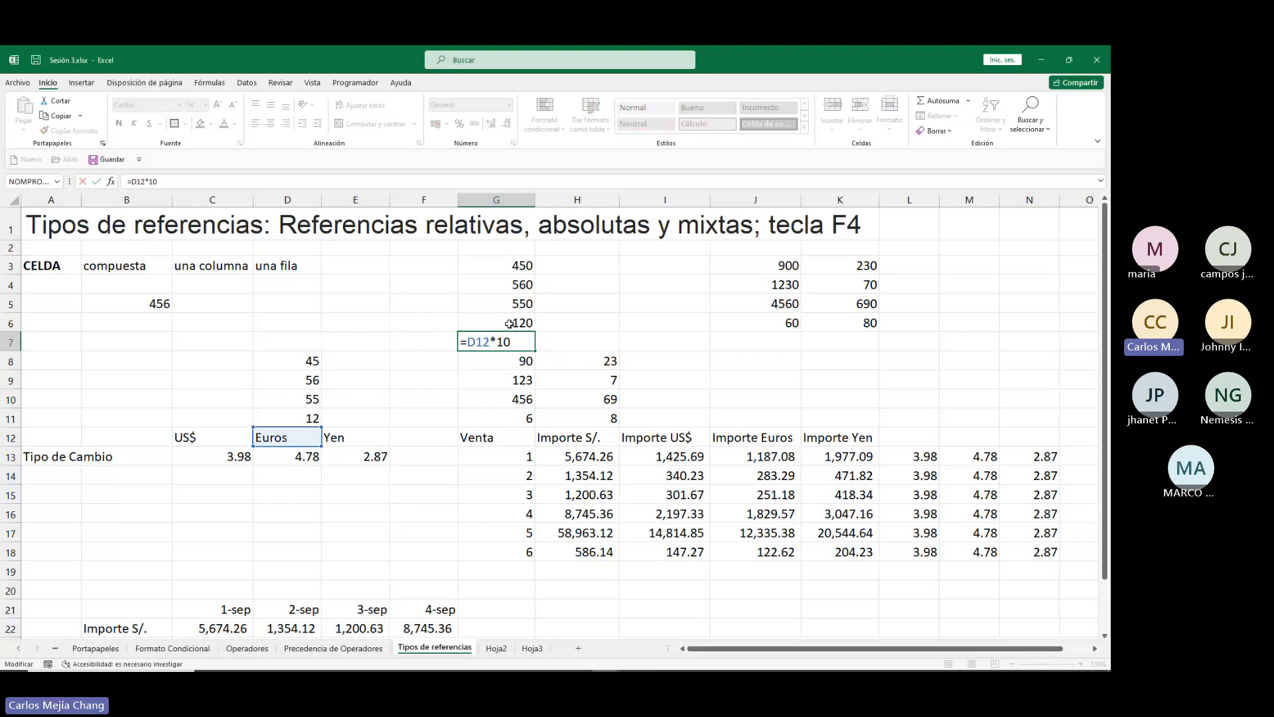
pyautogui.moveTo(292, 360); pyautogui.dragTo(292, 438)
pyautogui.click(494, 342)
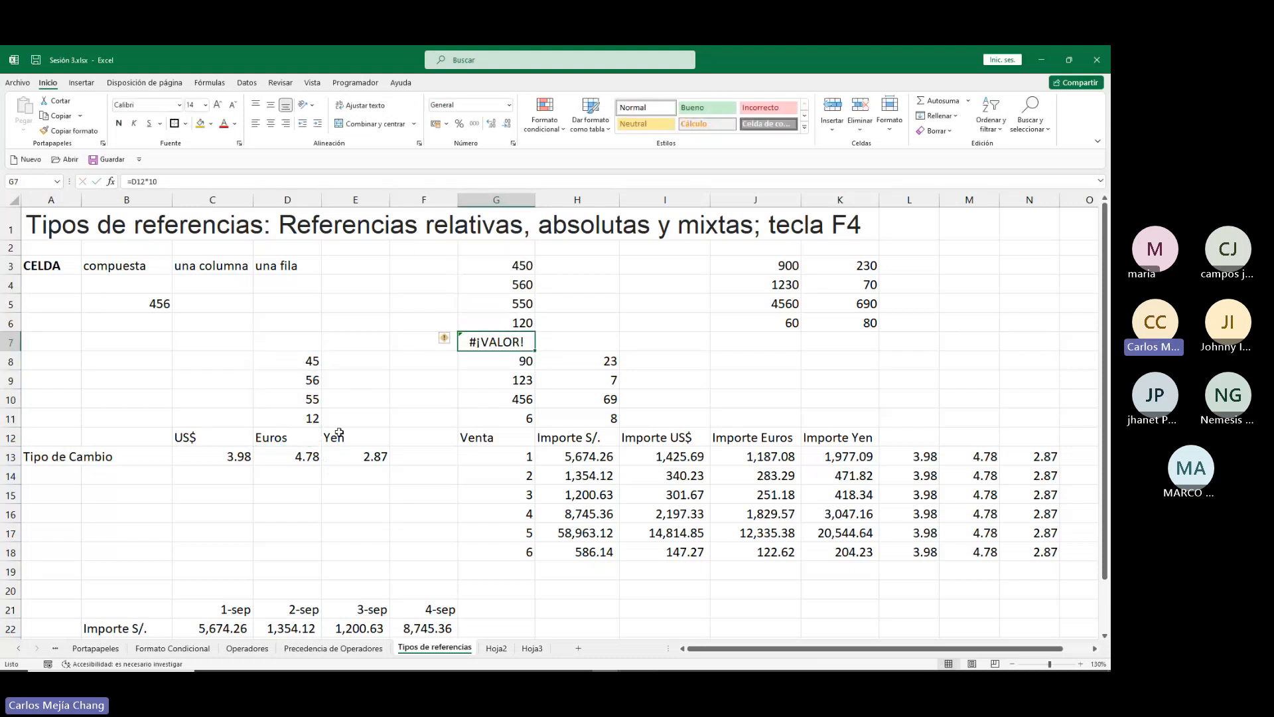
pyautogui.click(282, 438)
pyautogui.click(525, 341)
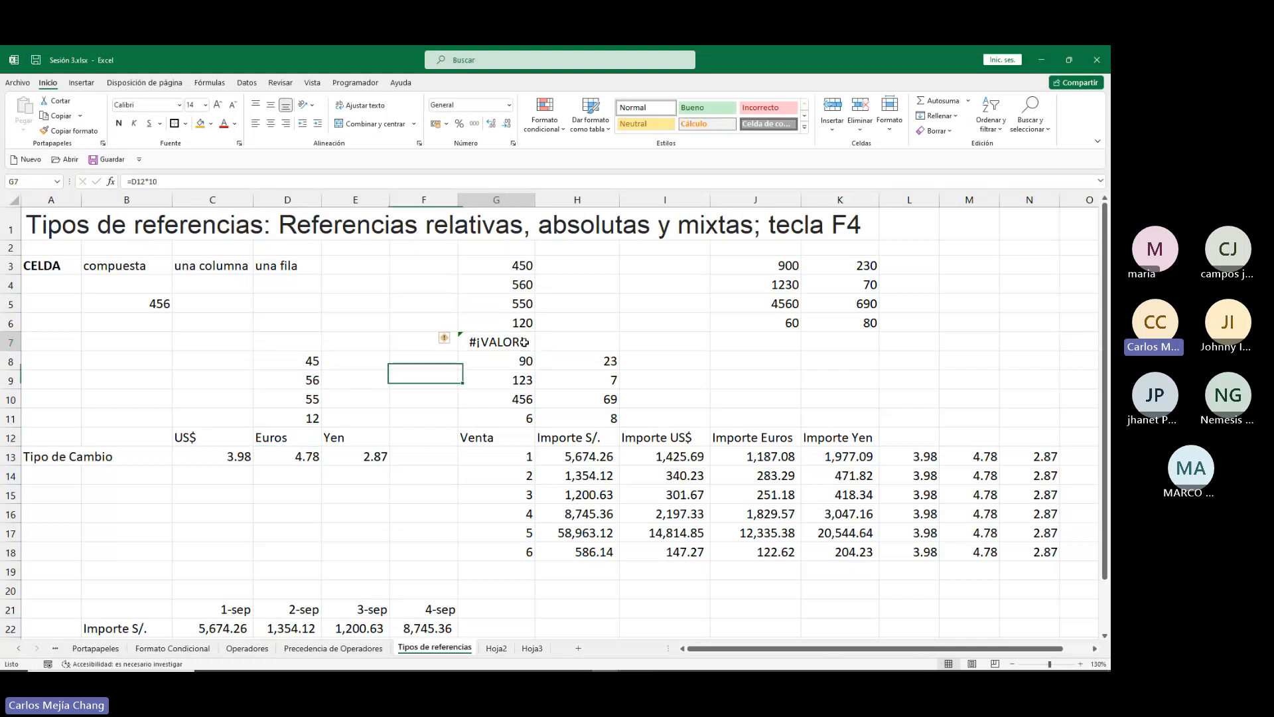
pyautogui.press('Delete')
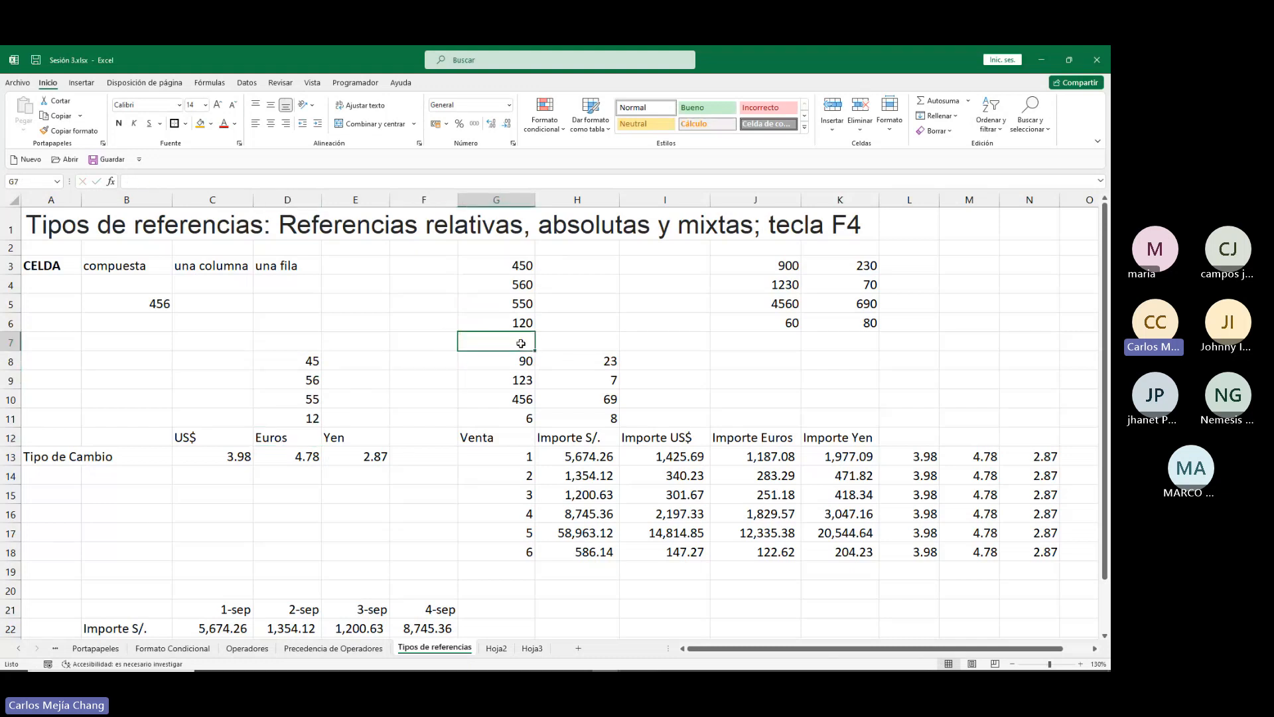
# Examine the source values in G8:G11 and H8:H11 to see whether they are constants or formulas.
pyautogui.click(498, 362)
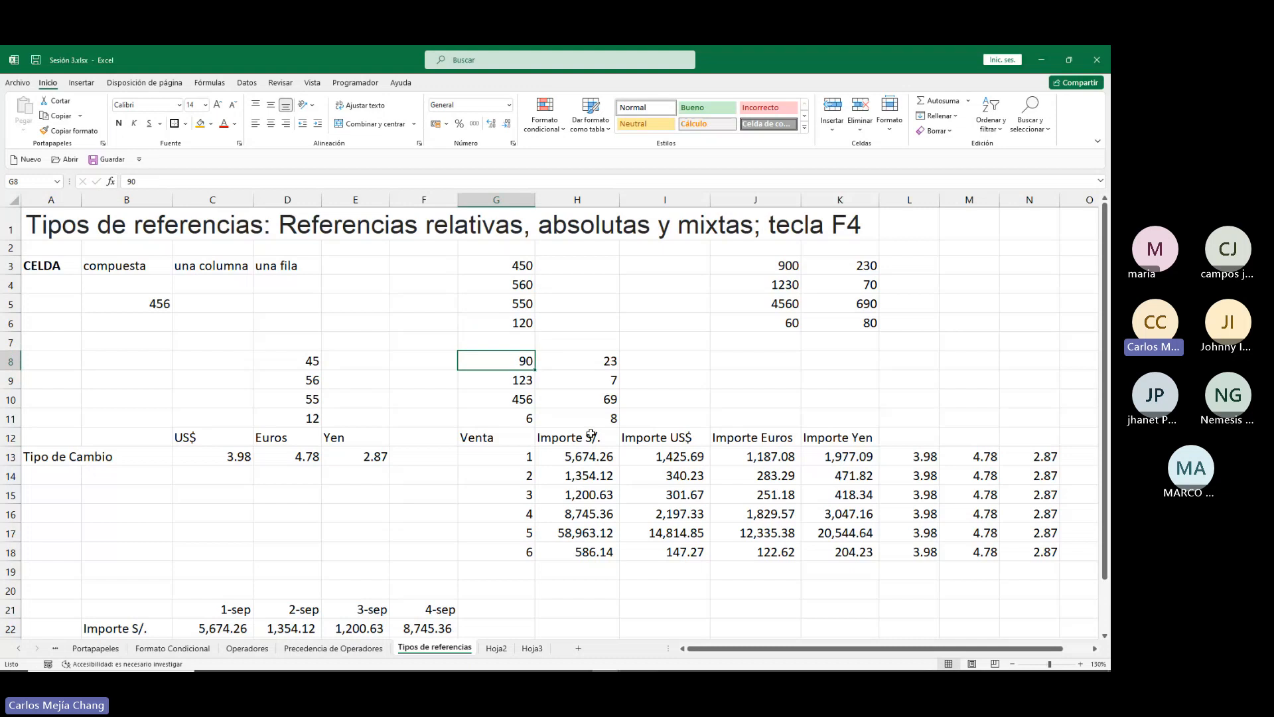
pyautogui.press('F2')
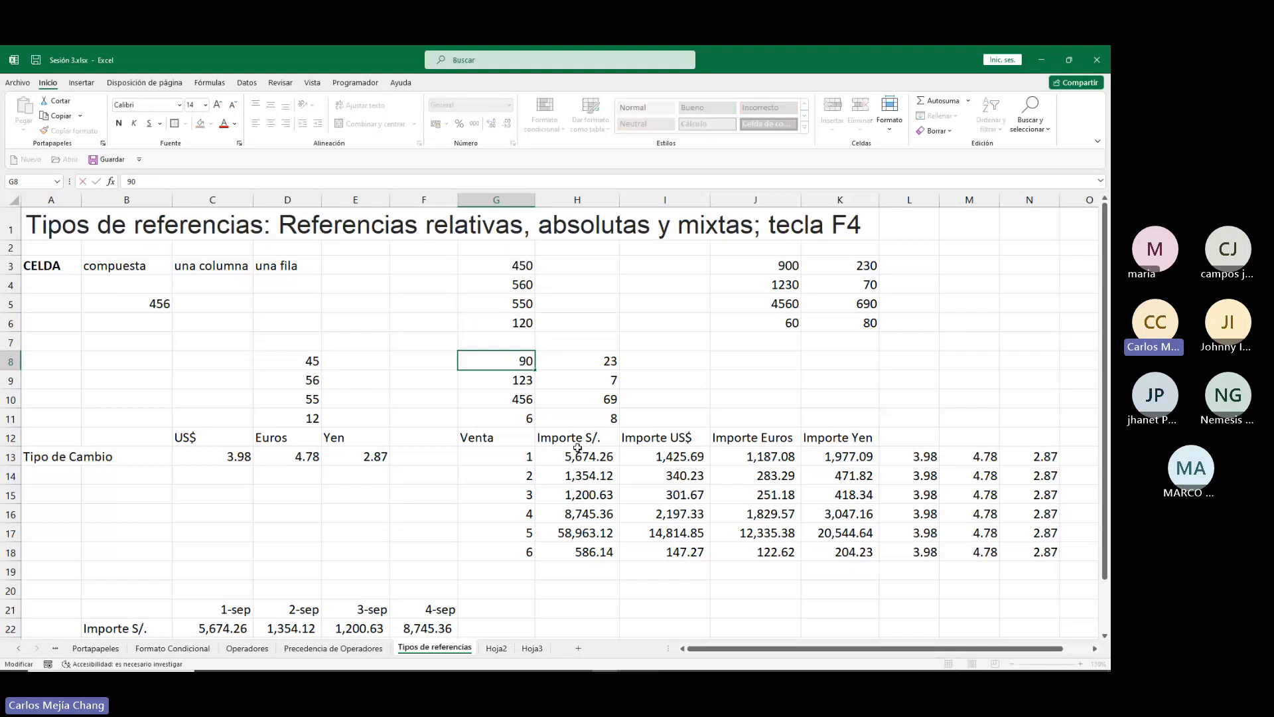
pyautogui.press('Escape')
pyautogui.press('Down')
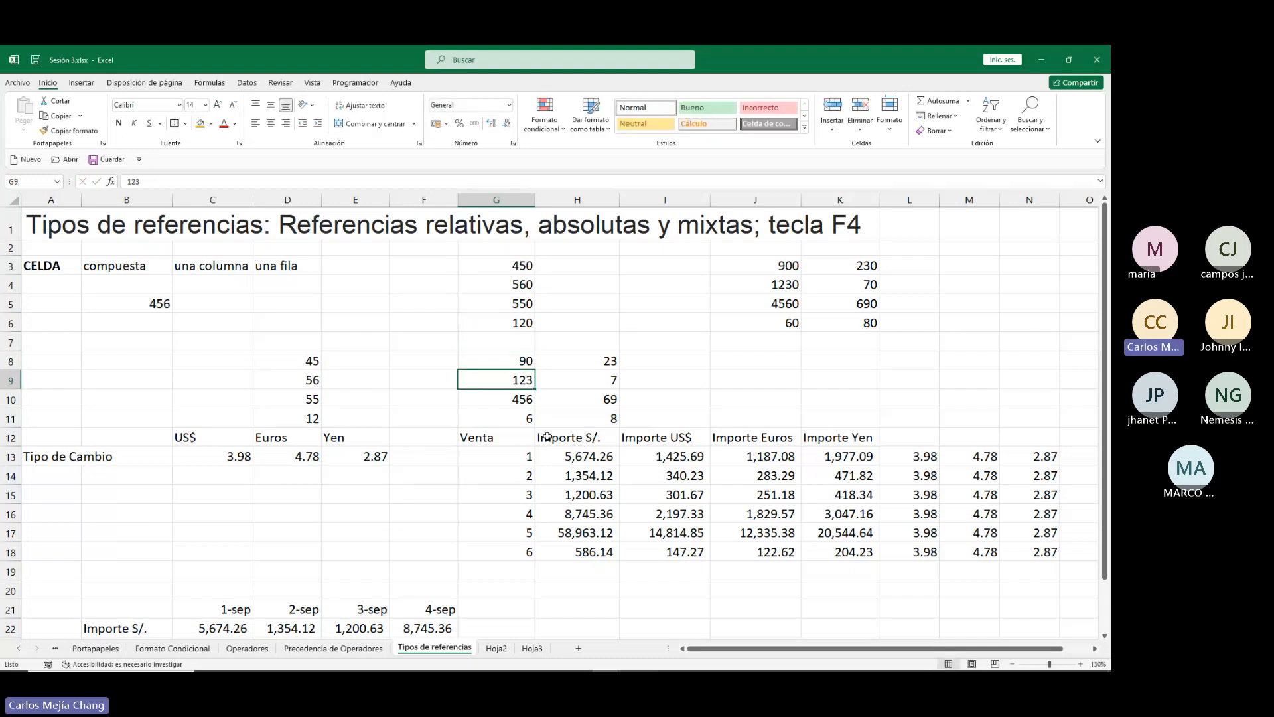
pyautogui.press('Down')
pyautogui.press('Down')
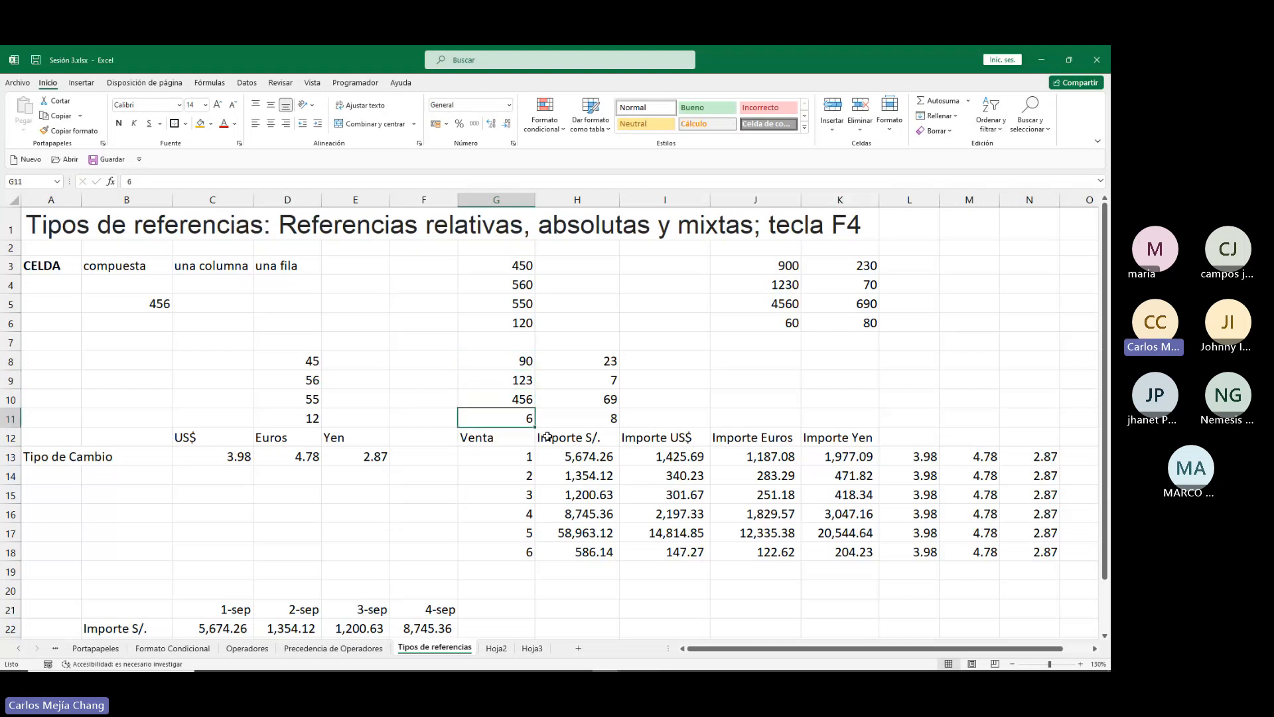
pyautogui.press('Right')
pyautogui.press('Up')
pyautogui.press('Up')
pyautogui.press('Up')
pyautogui.press('Down')
pyautogui.press('Down')
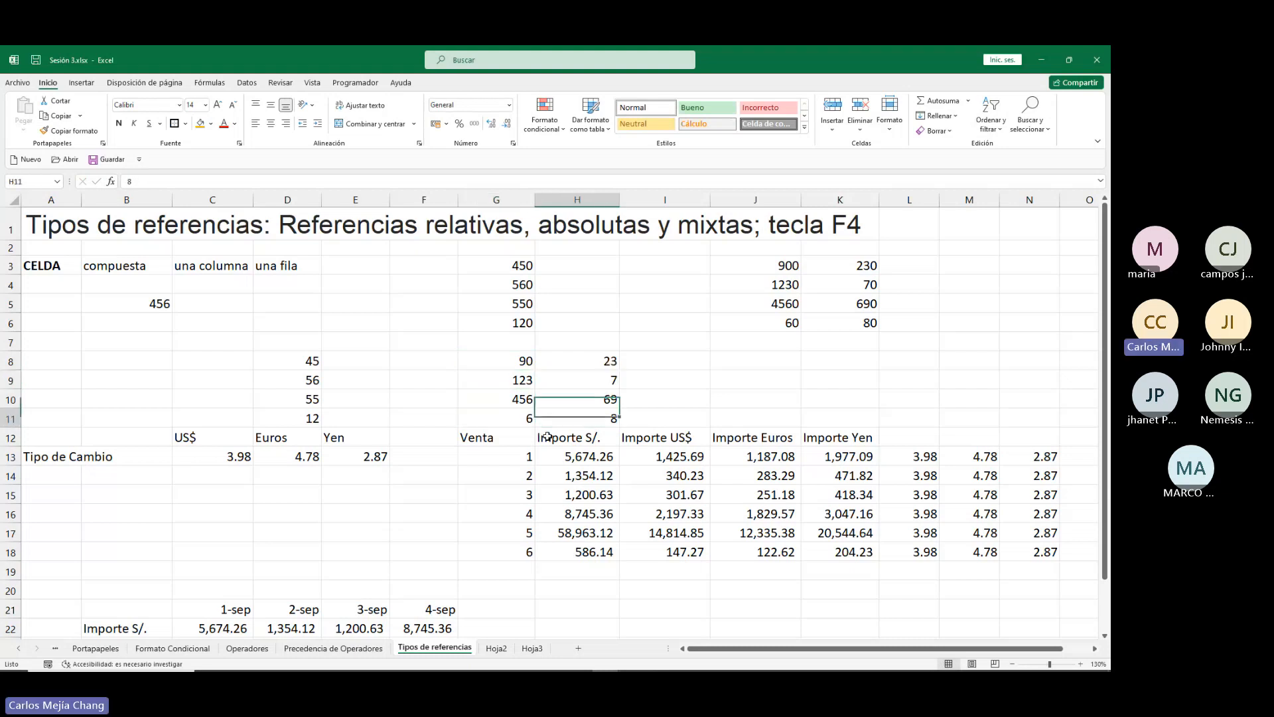
pyautogui.press('Down')
pyautogui.press('Down')
# Inspect the formula in J3, compare the source range G8:G11 with the results in J3:J6, and check K3.
pyautogui.click(736, 286)
pyautogui.press('Up')
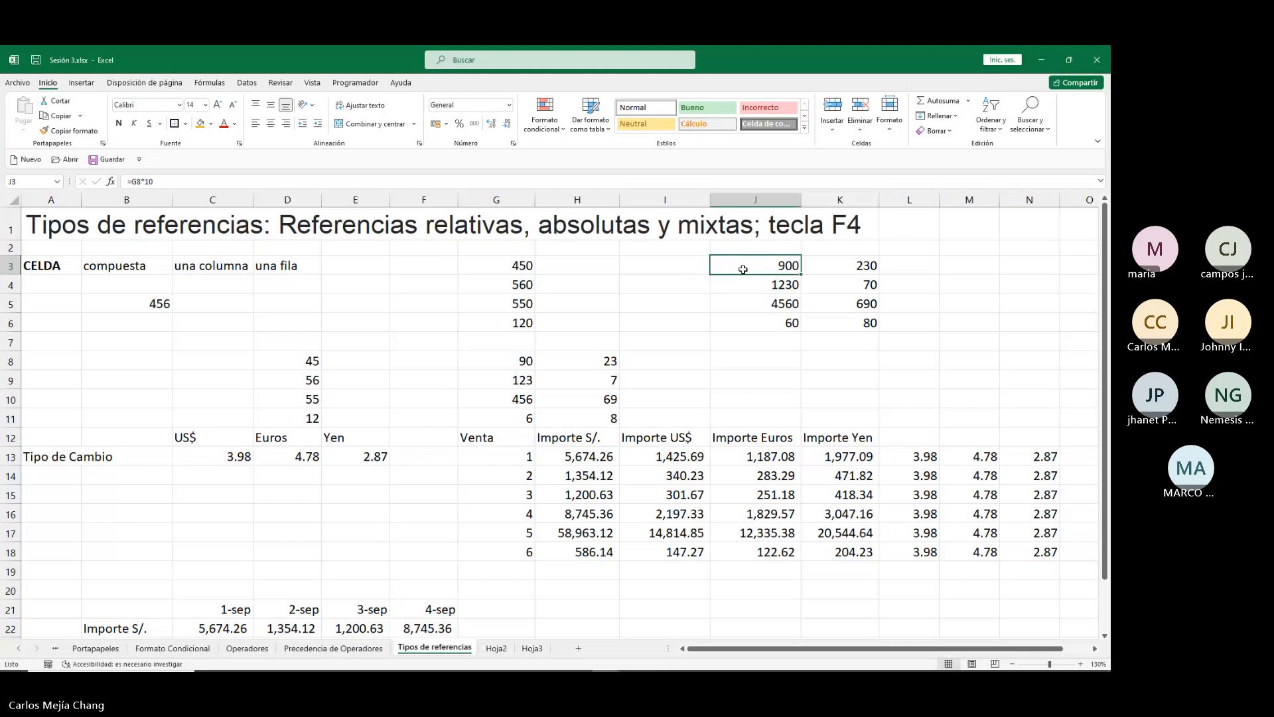
pyautogui.press('F2')
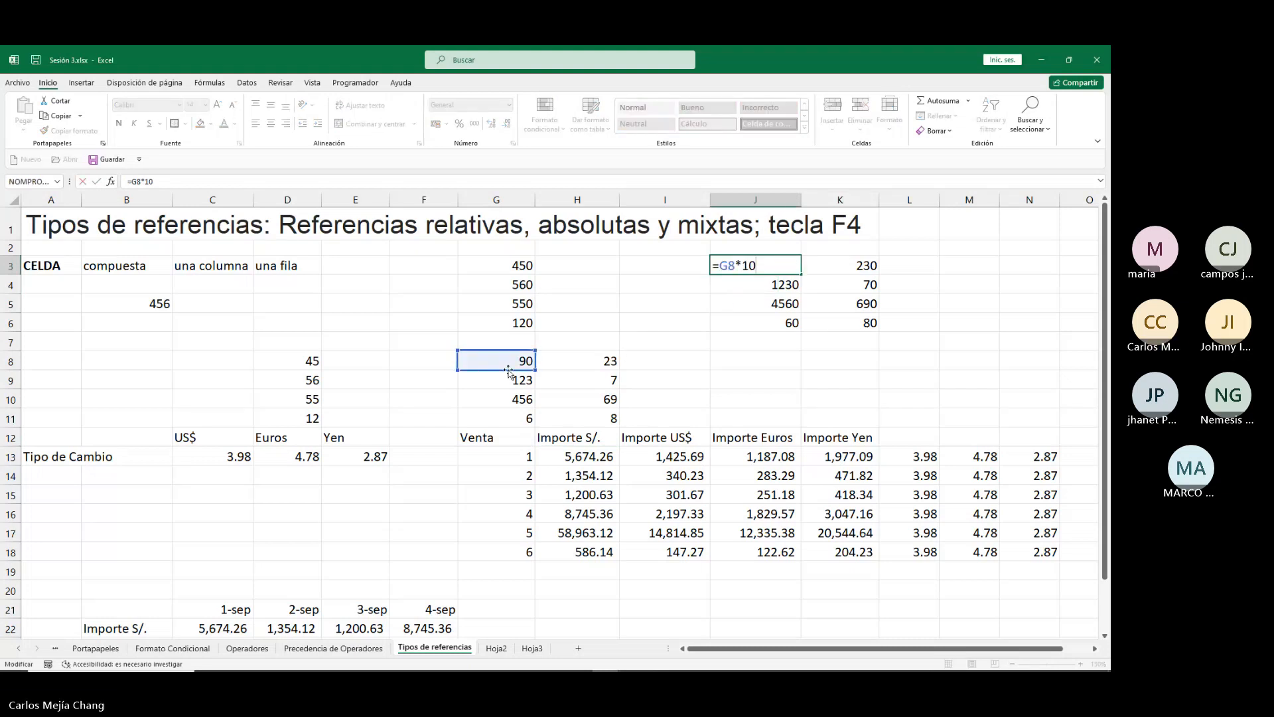
pyautogui.press('Escape')
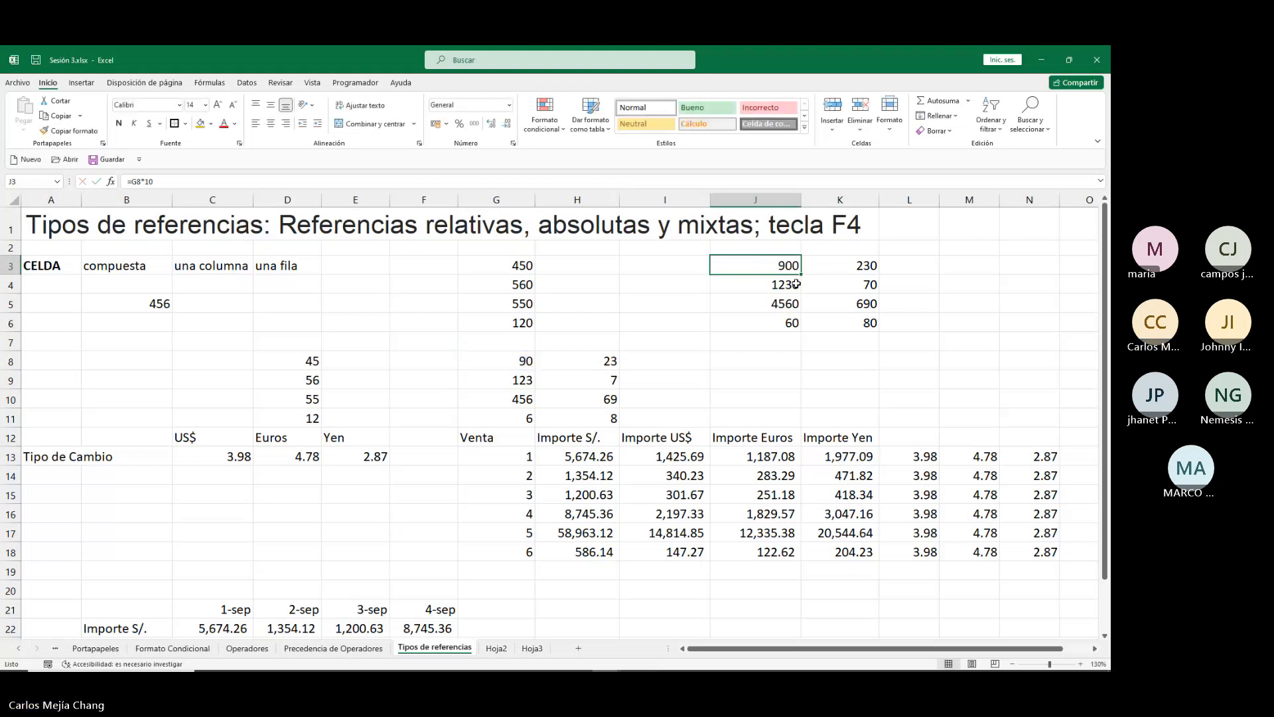
pyautogui.click(518, 361)
pyautogui.moveTo(518, 361); pyautogui.dragTo(521, 418)
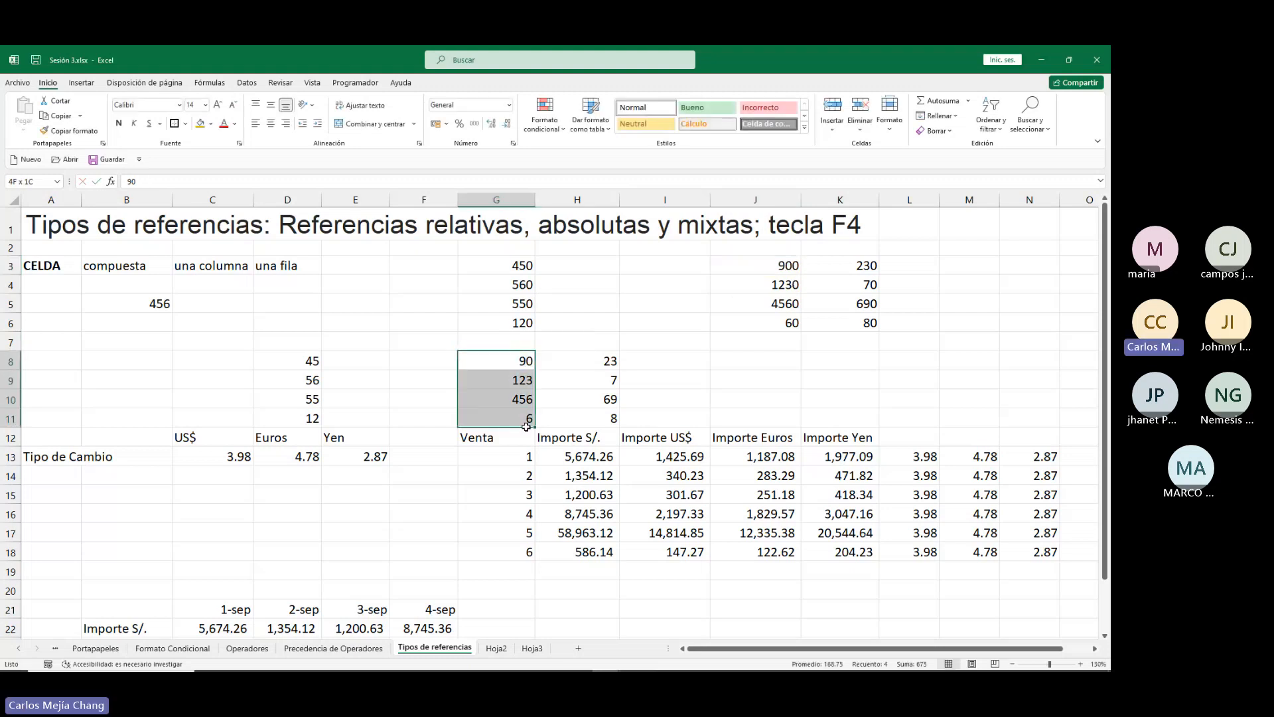
pyautogui.moveTo(773, 266); pyautogui.dragTo(768, 316)
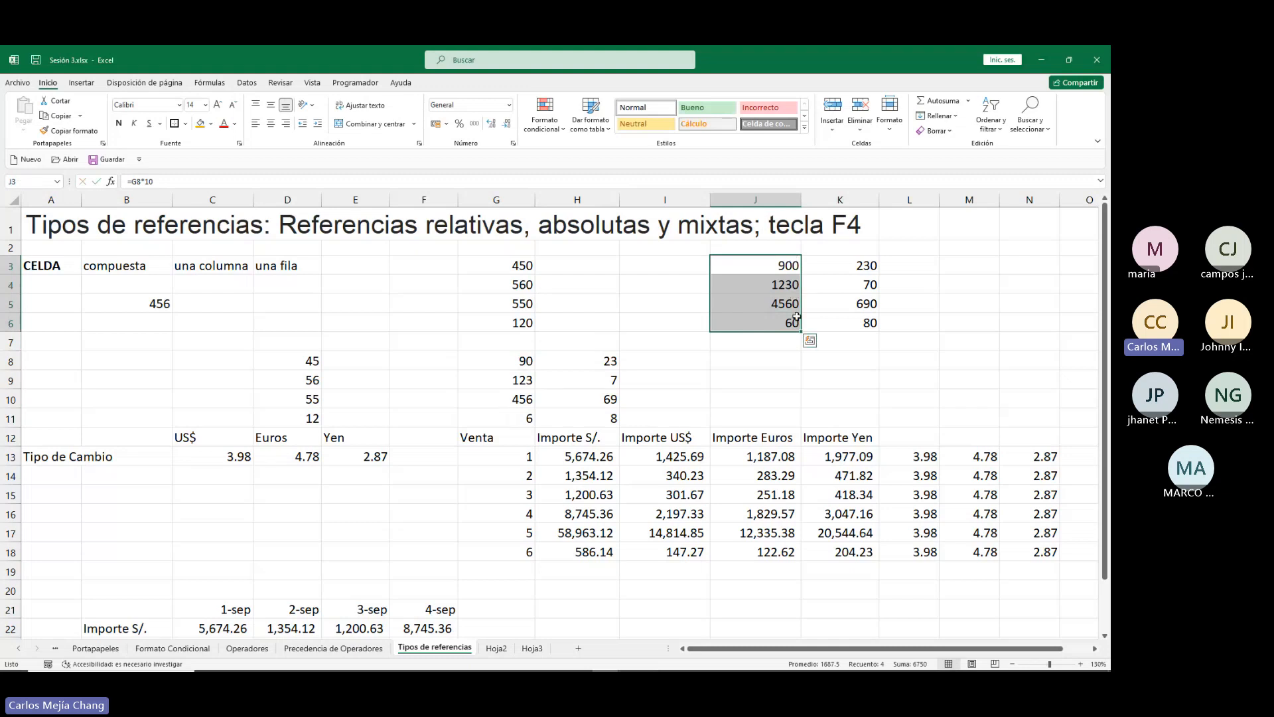
pyautogui.click(861, 264)
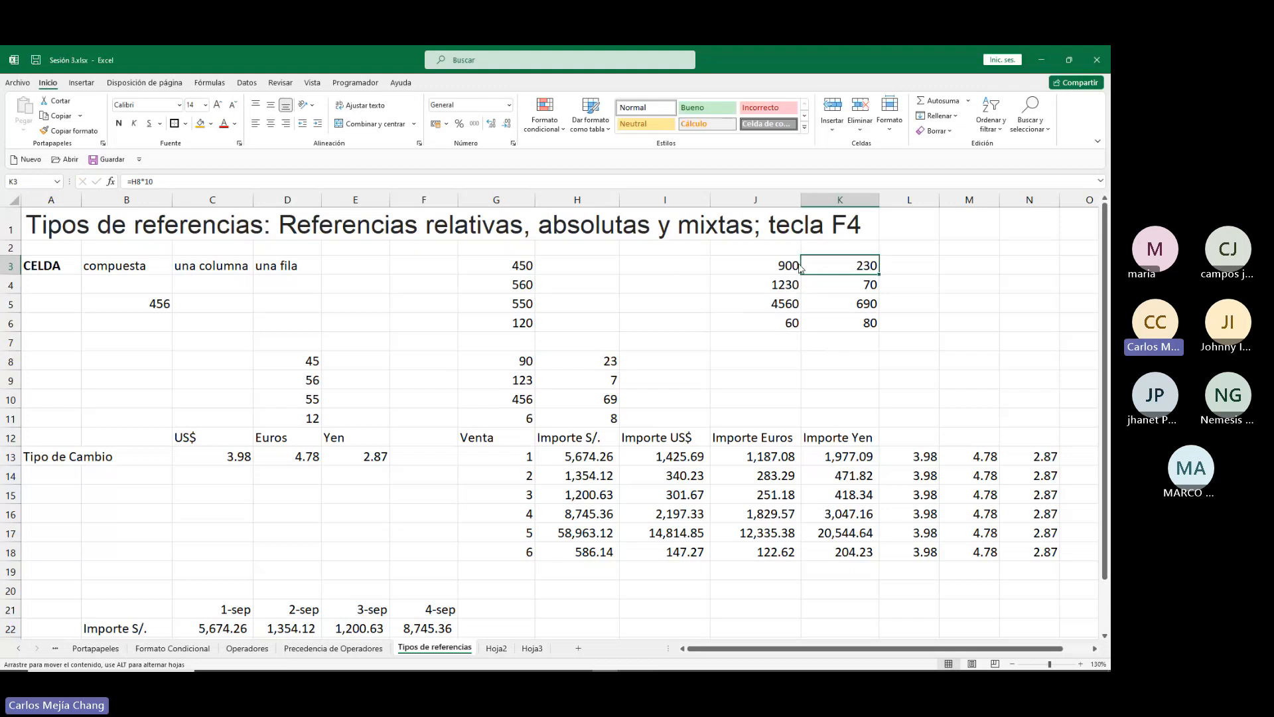
# Clear the copied results in J4:K6, keeping only the formulas in J3 and K3.
pyautogui.click(773, 266)
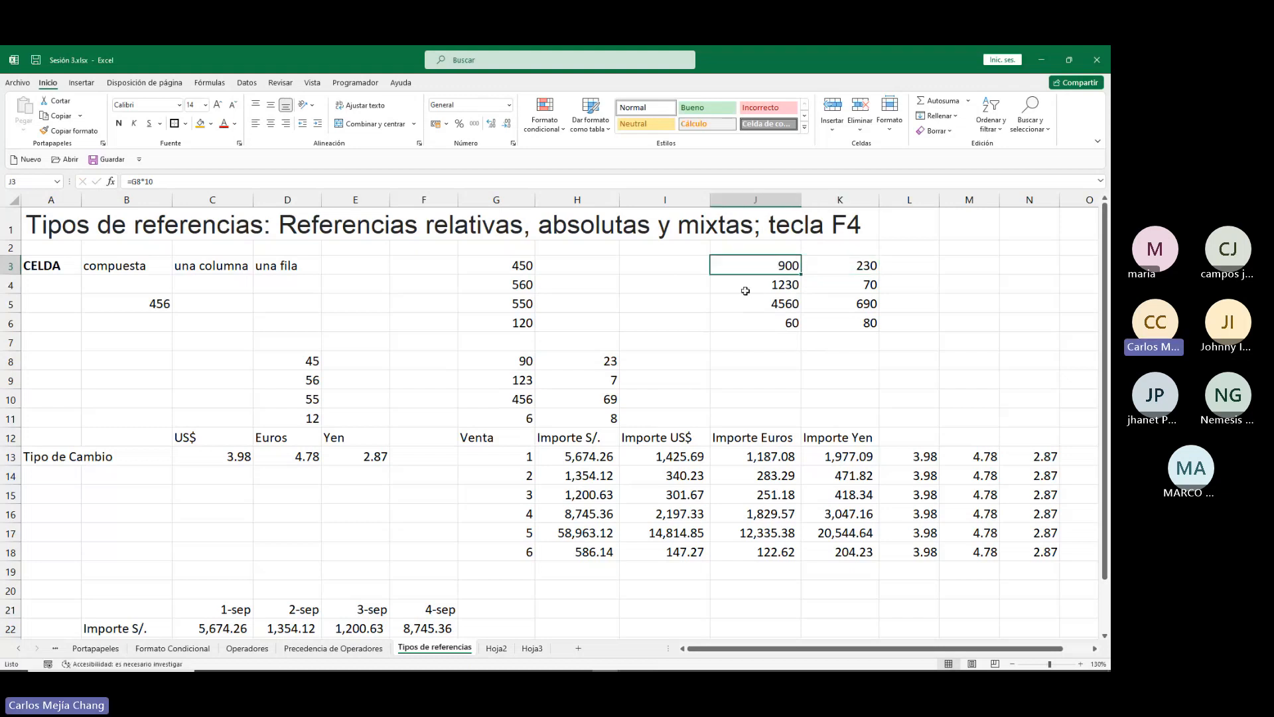
pyautogui.moveTo(746, 292); pyautogui.dragTo(829, 318)
pyautogui.press('Delete')
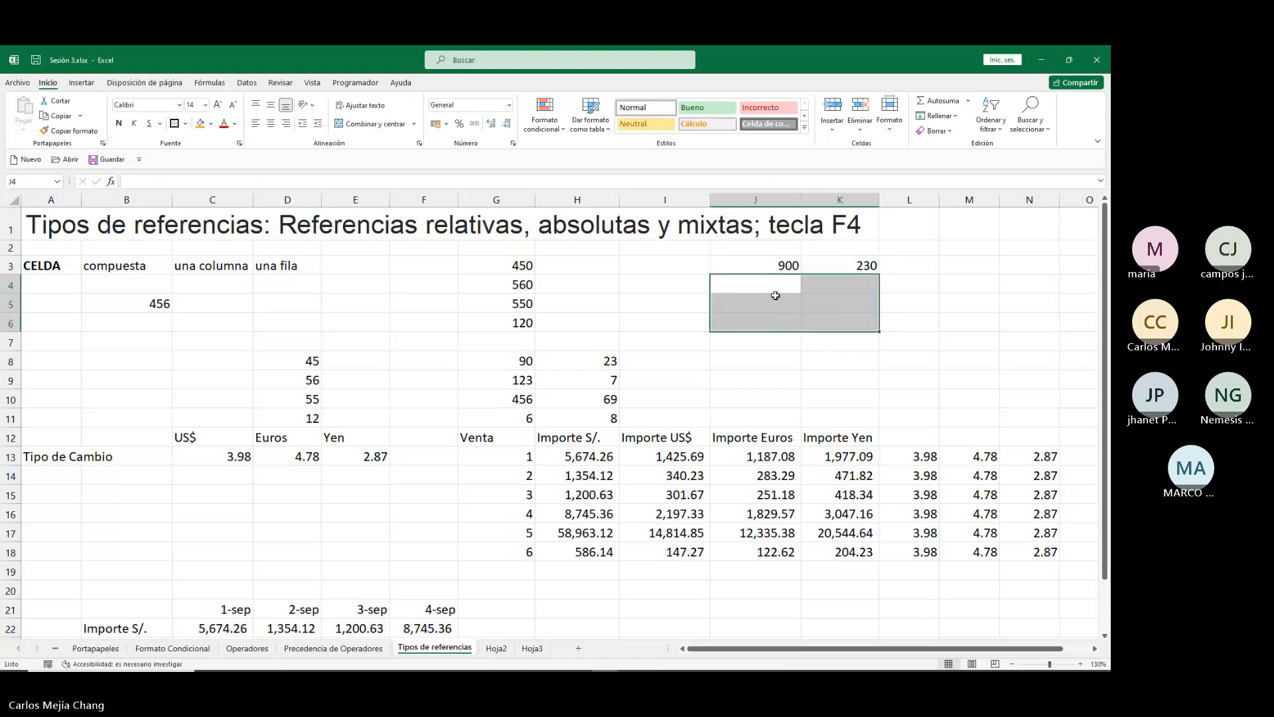
# Check the references in the J3 and K3 formulas and fill both down through row 6.
pyautogui.click(763, 265)
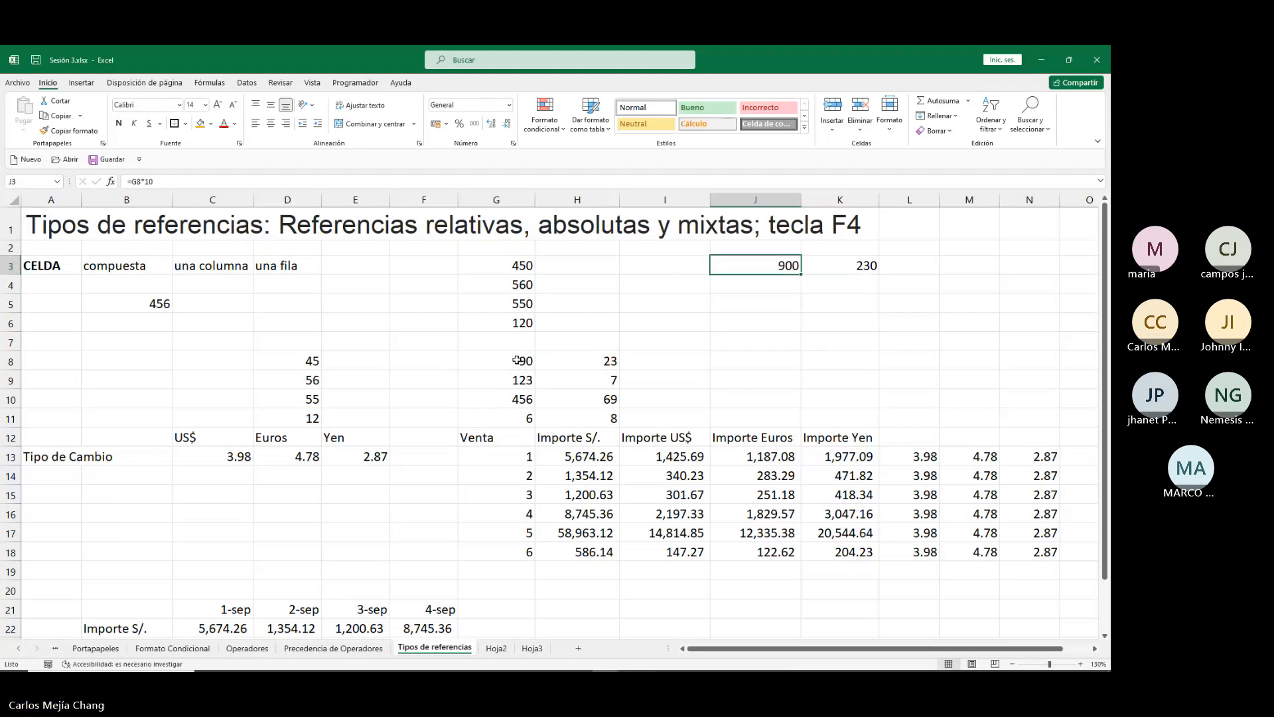
pyautogui.press('F2')
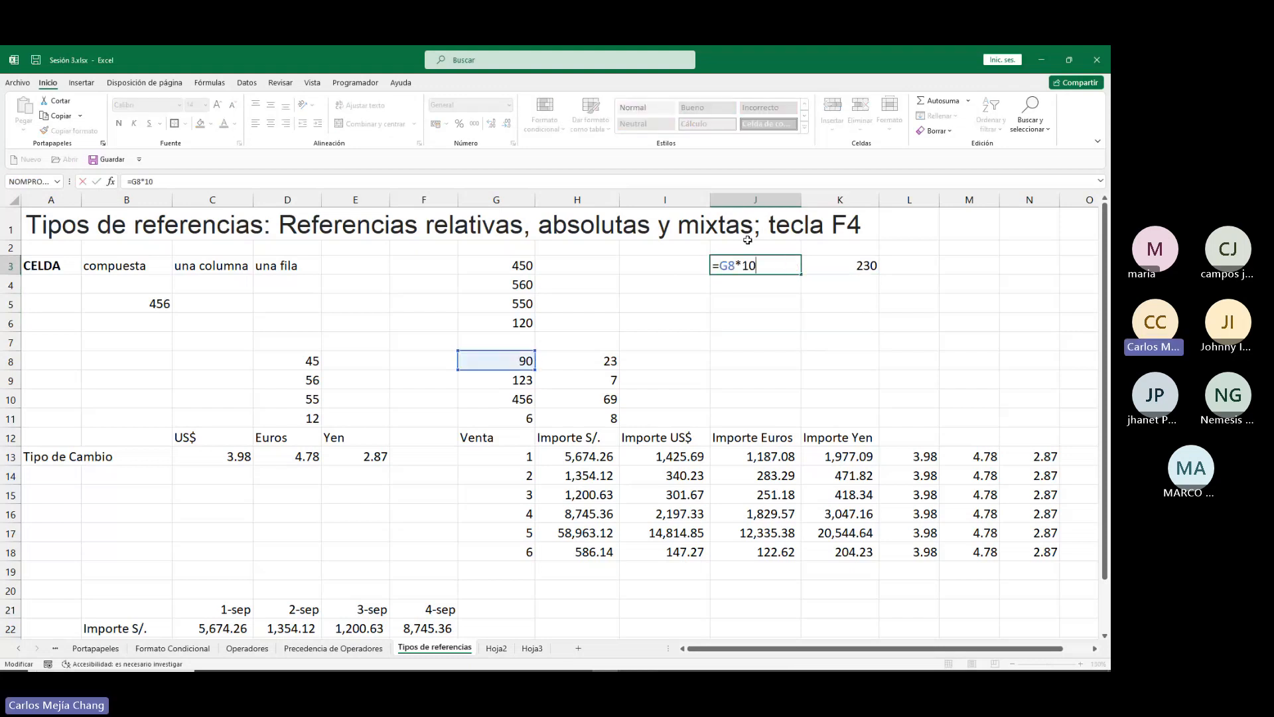
pyautogui.hotkey('ctrl', 'Return')
pyautogui.press('Right')
pyautogui.press('F2')
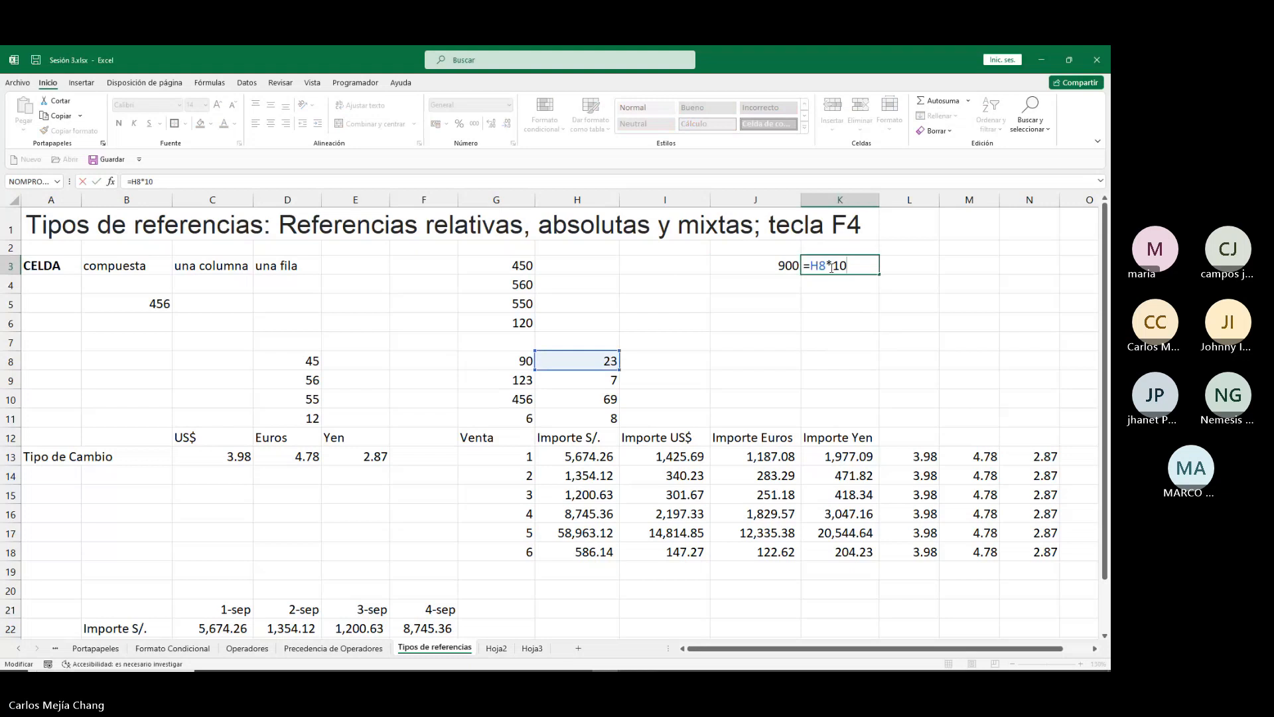
pyautogui.press('Escape')
pyautogui.moveTo(763, 268); pyautogui.dragTo(883, 330)
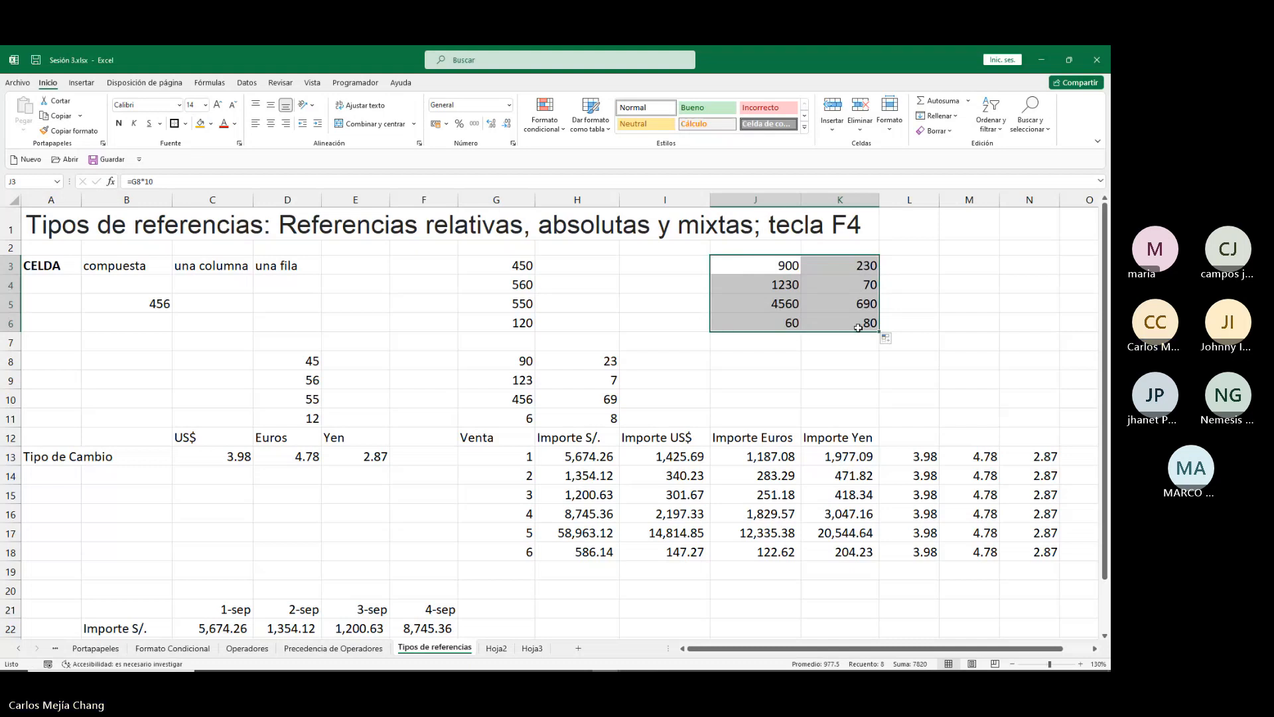
# Extend the formulas of J3:K6 into row 7 and clear J7:K7 again.
pyautogui.moveTo(880, 333); pyautogui.dragTo(880, 344)
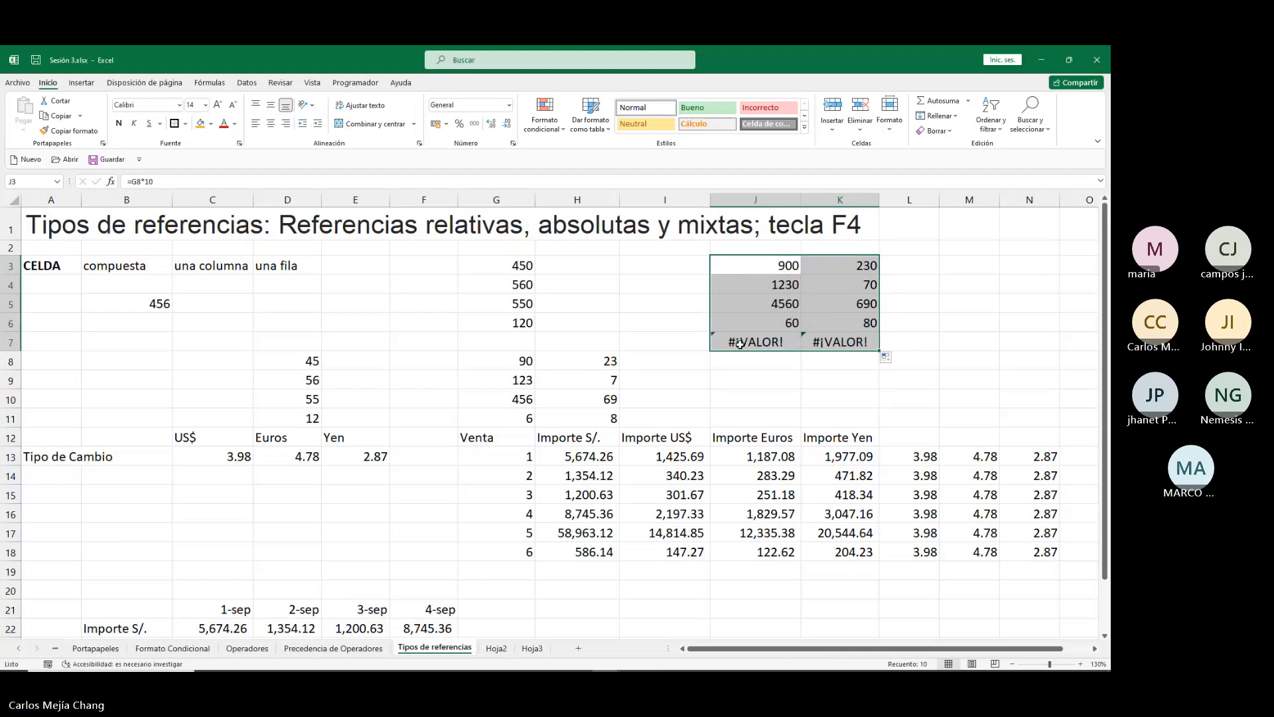
pyautogui.moveTo(757, 342); pyautogui.dragTo(815, 342)
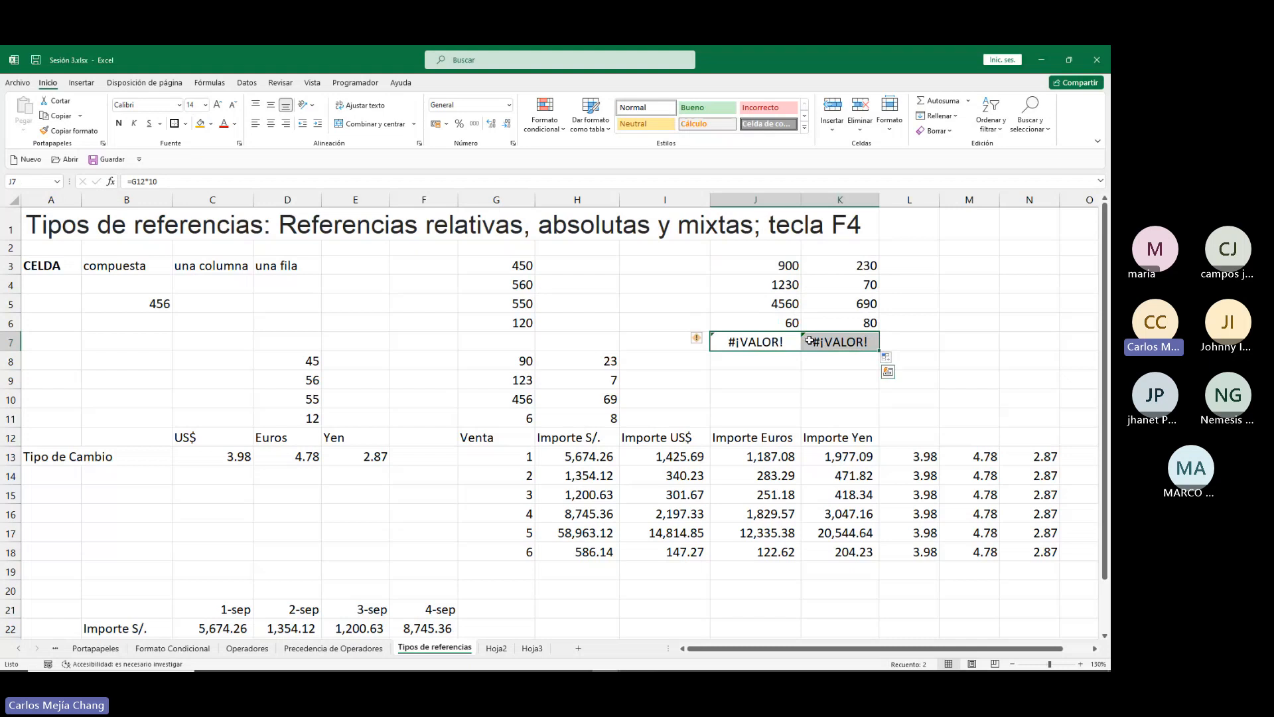
pyautogui.press('Delete')
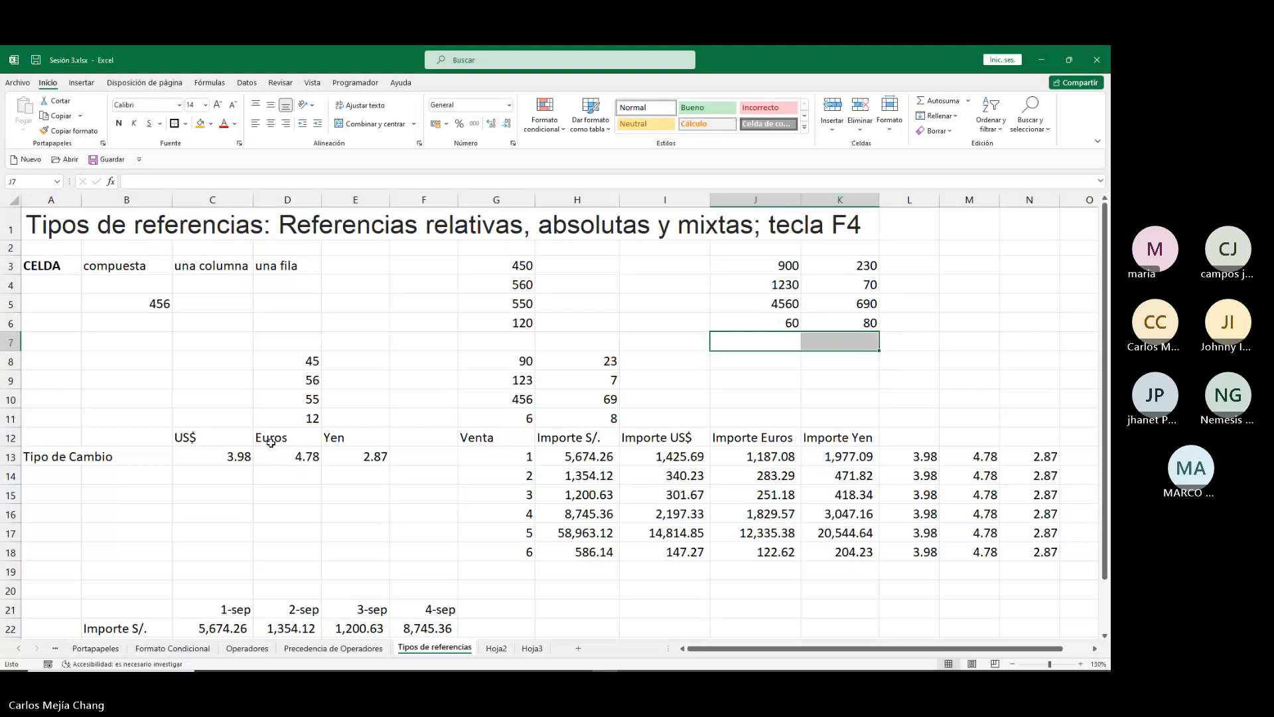
pyautogui.scroll(-1, 93, 504)
pyautogui.scroll(-3, 94, 505)
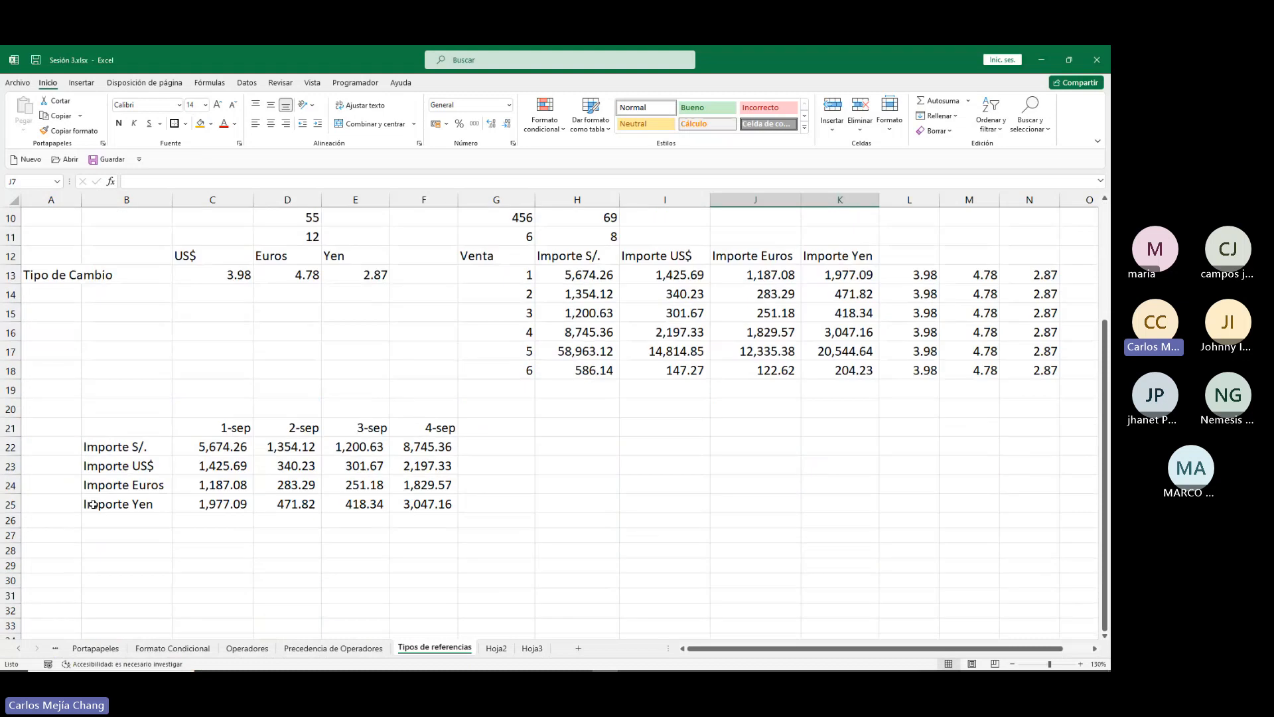
pyautogui.scroll(4, 86, 498)
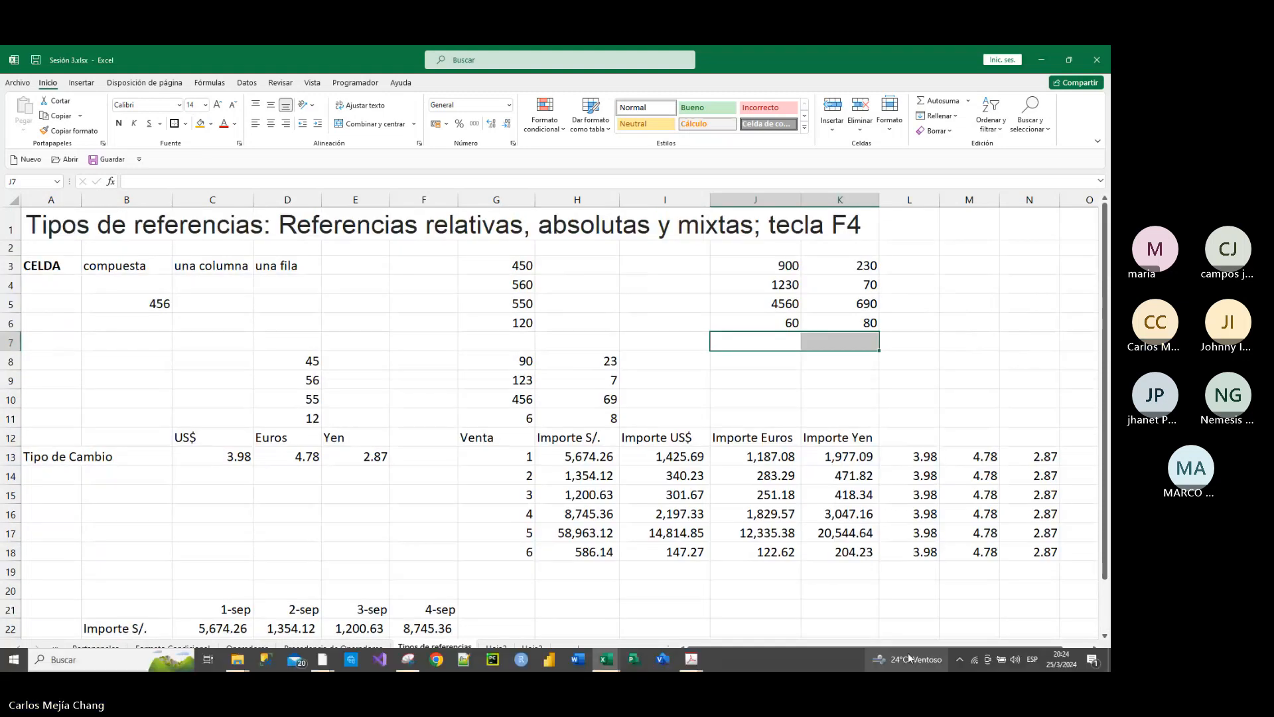
pyautogui.hotkey('alt', 'Tab')
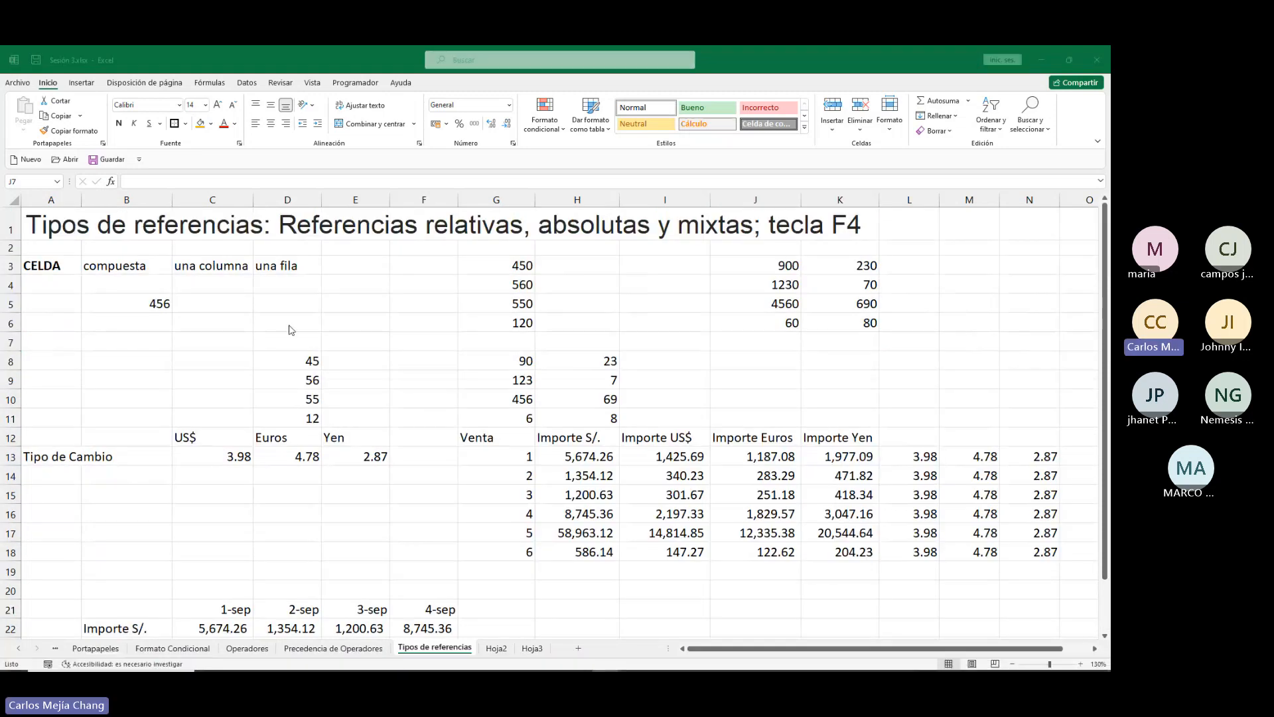
# Switch to the Excel course enrolment workbook and check the participant list of the Teams meeting.
pyautogui.hotkey('alt', 'Tab')
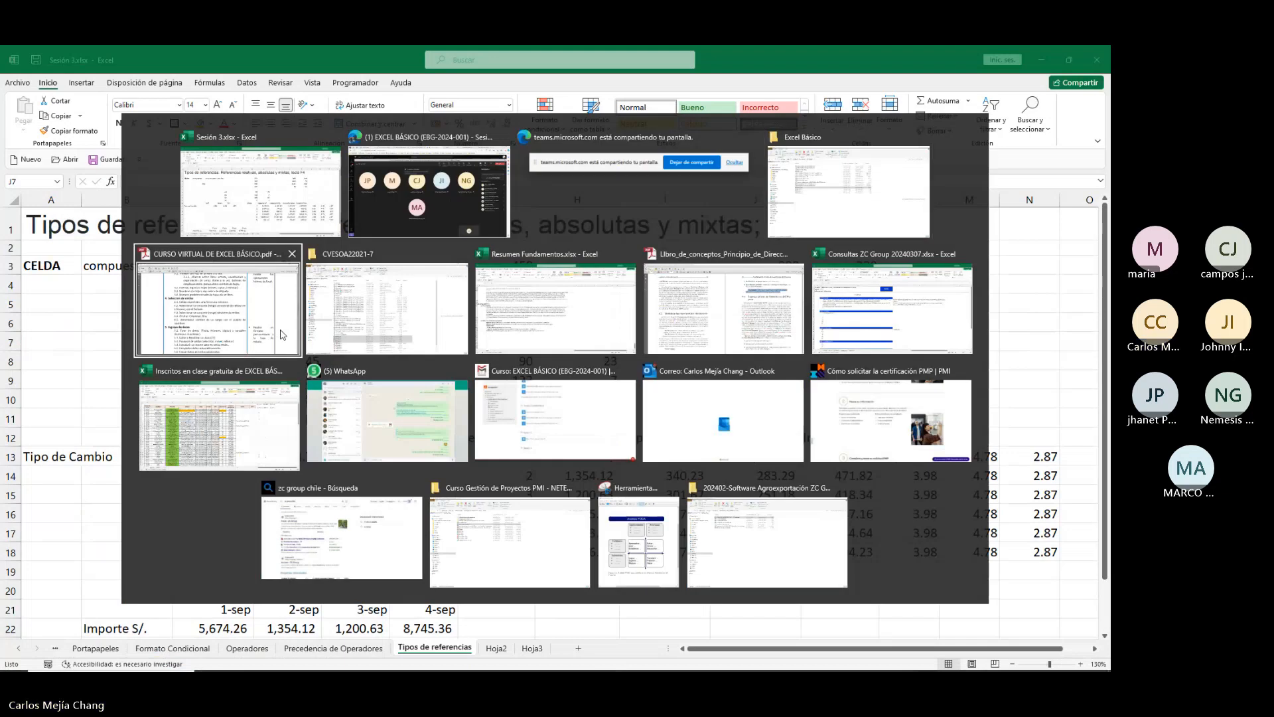
pyautogui.hotkey('alt', 'Tab')
pyautogui.hotkey('alt', 'Tab')
pyautogui.hotkey('alt', 'Tab')
pyautogui.hotkey('alt', 'Tab')
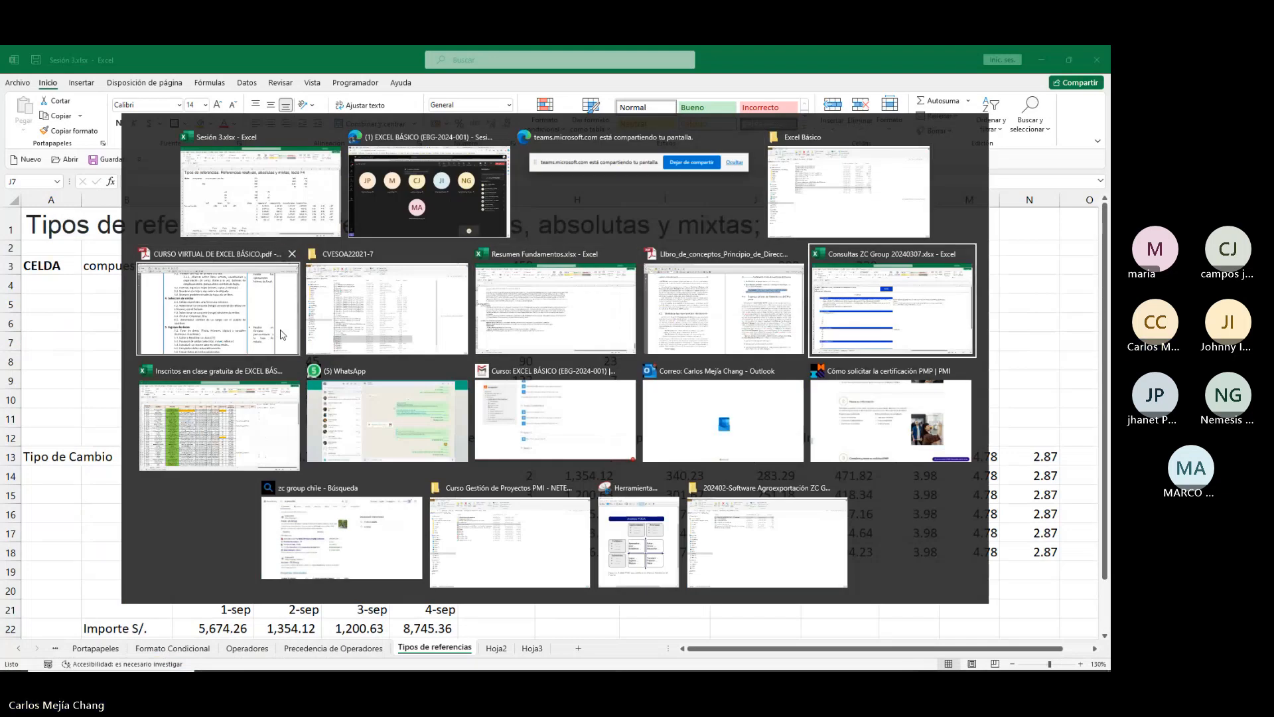
pyautogui.hotkey('alt', 'Tab')
pyautogui.hotkey('alt', 'Tab')
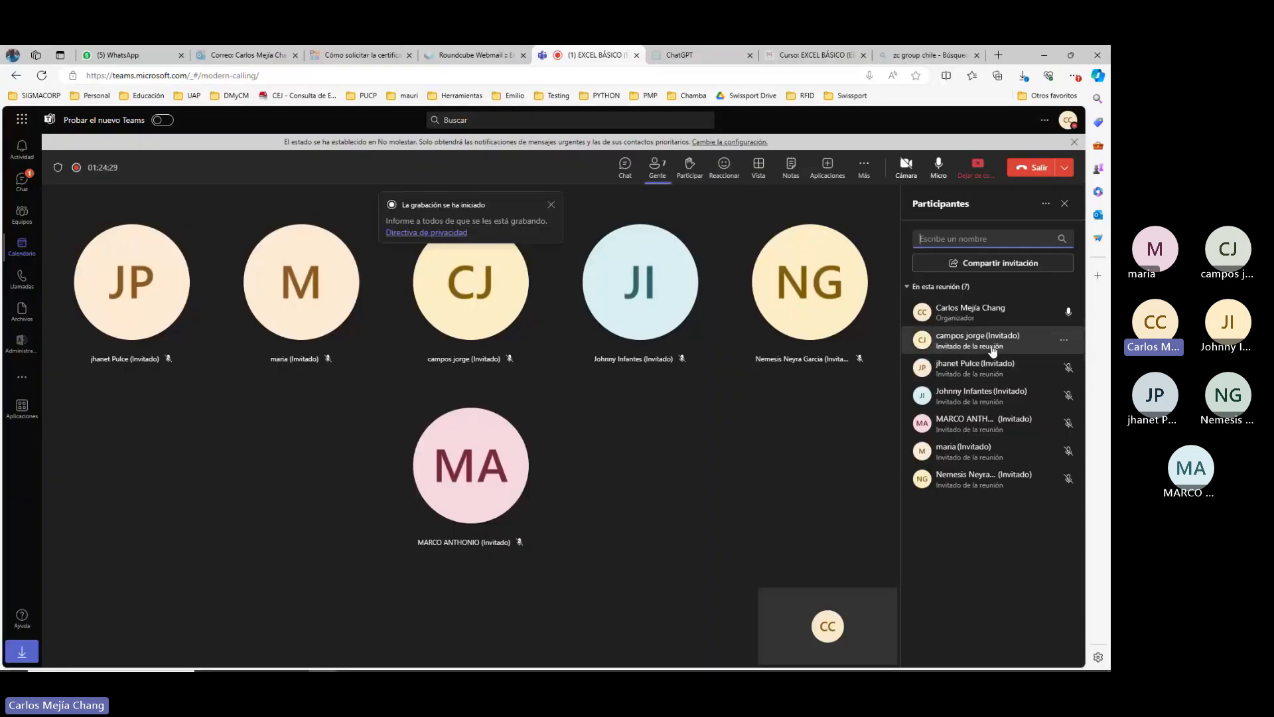
# Find the first listed guest by surname in the enrolment workbook's APELLIDOS column and mark X under Sesión 3 in row 31.
pyautogui.hotkey('alt', 'Tab')
pyautogui.click(228, 198)
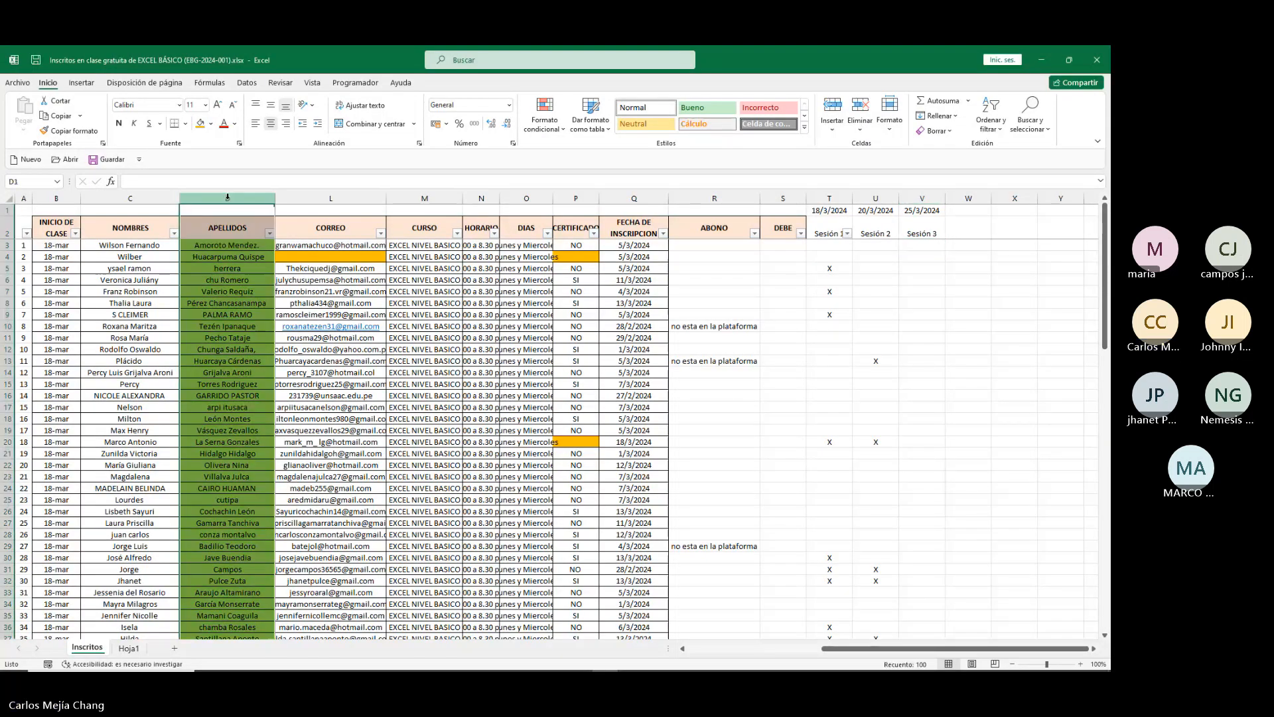
pyautogui.hotkey('ctrl', 'b')
pyautogui.write('campos')
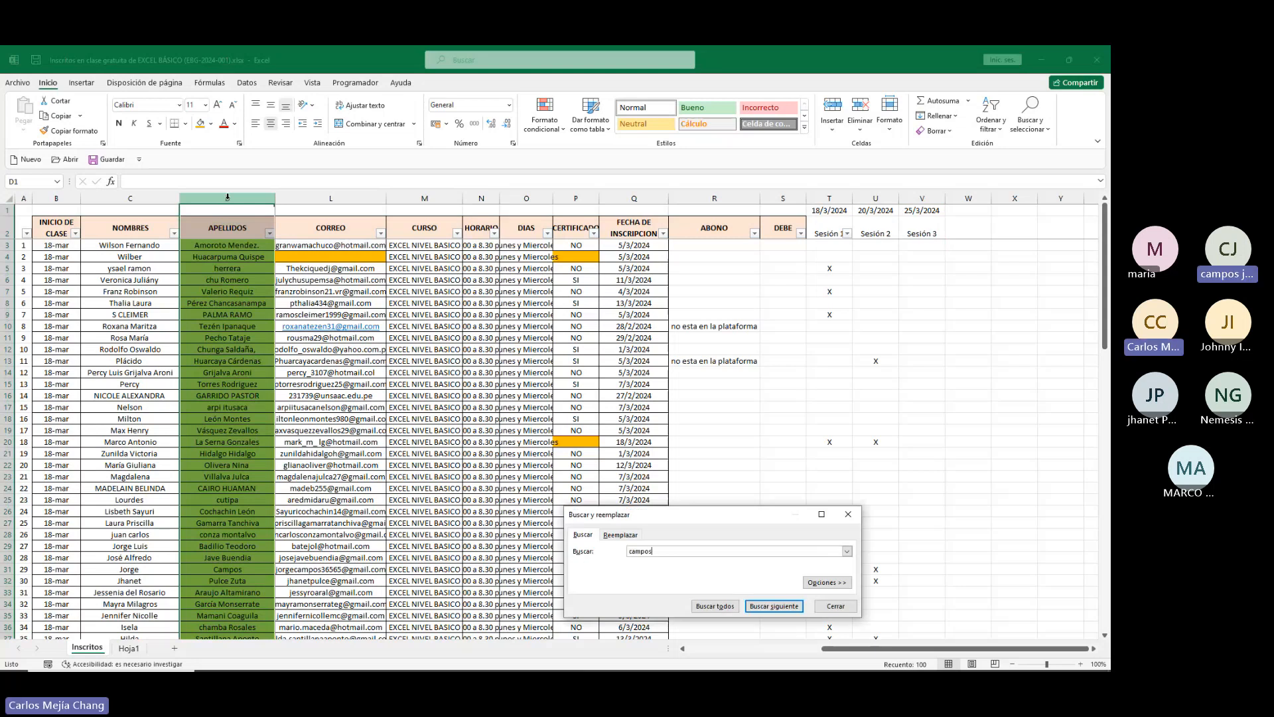
pyautogui.press('Return')
pyautogui.press('Escape')
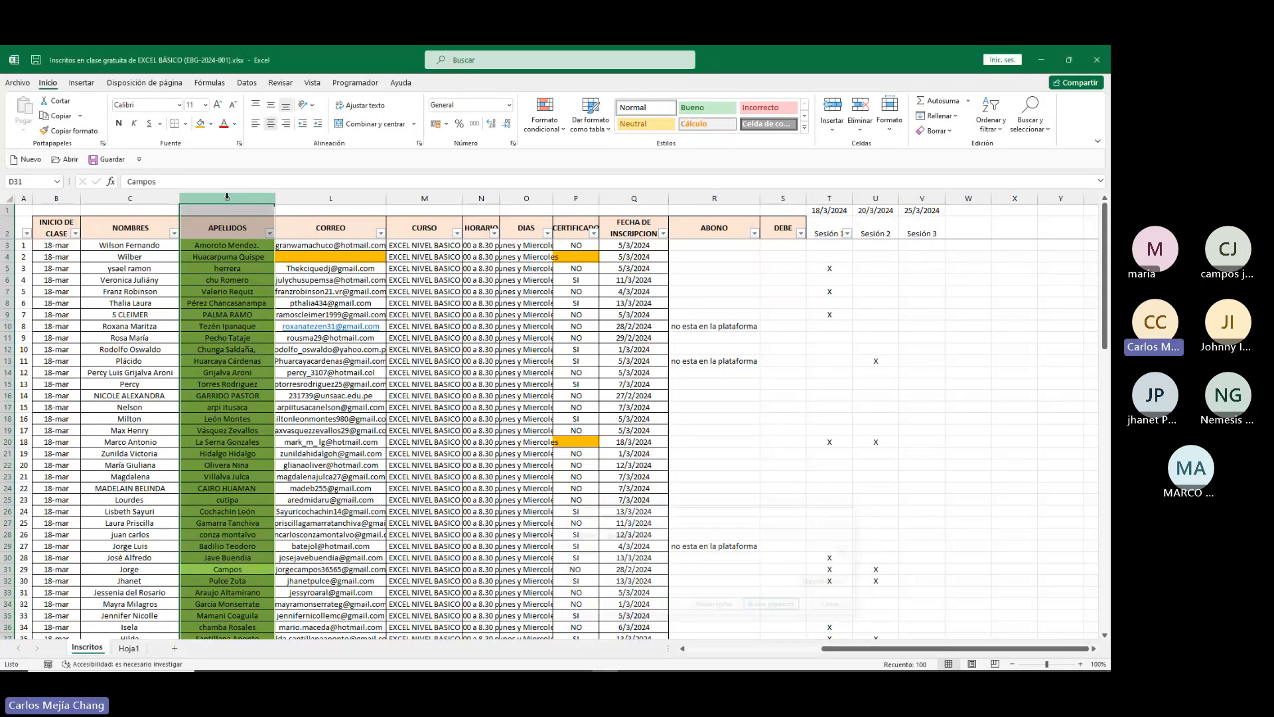
pyautogui.press('Right')
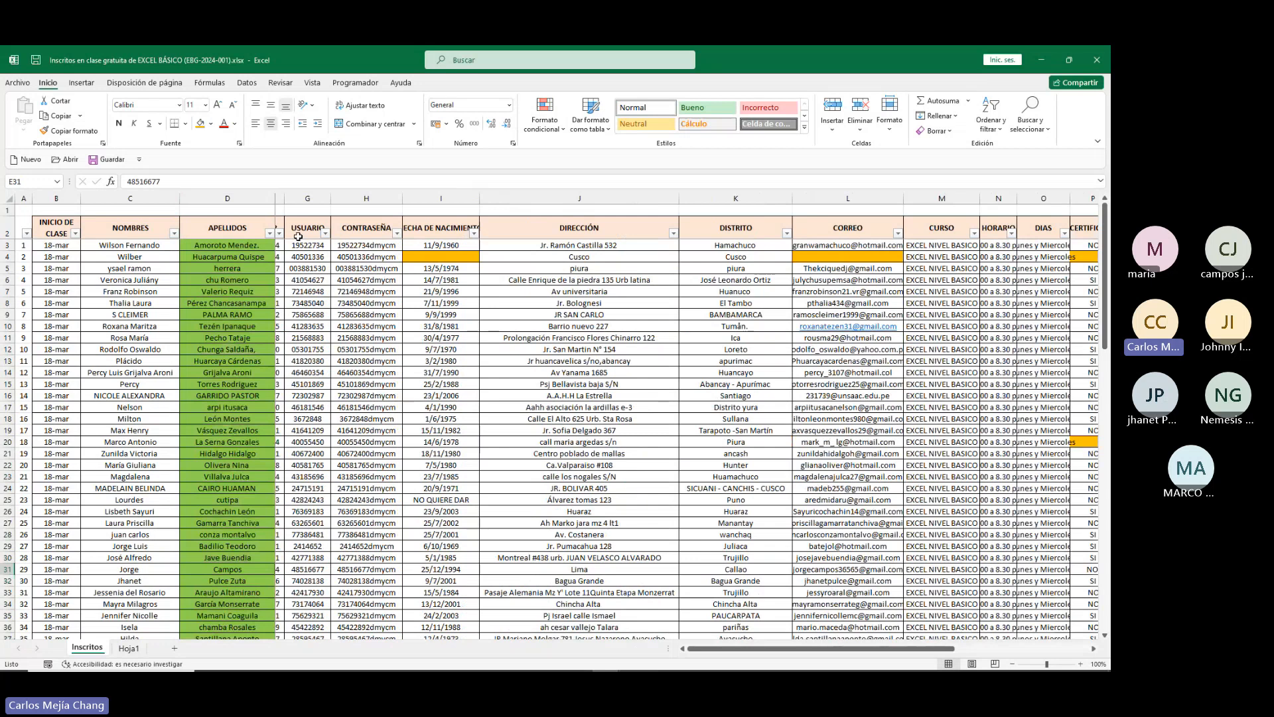
pyautogui.press('Right')
pyautogui.press('Right')
pyautogui.press('Right')
pyautogui.press('Right')
pyautogui.press('Right')
pyautogui.press('Right')
pyautogui.press('Right')
pyautogui.press('Right')
pyautogui.press('Right')
pyautogui.press('Right')
pyautogui.press('Right')
pyautogui.press('Right')
pyautogui.press('Right')
pyautogui.press('Right')
pyautogui.press('Right')
pyautogui.press('Right')
pyautogui.press('Right')
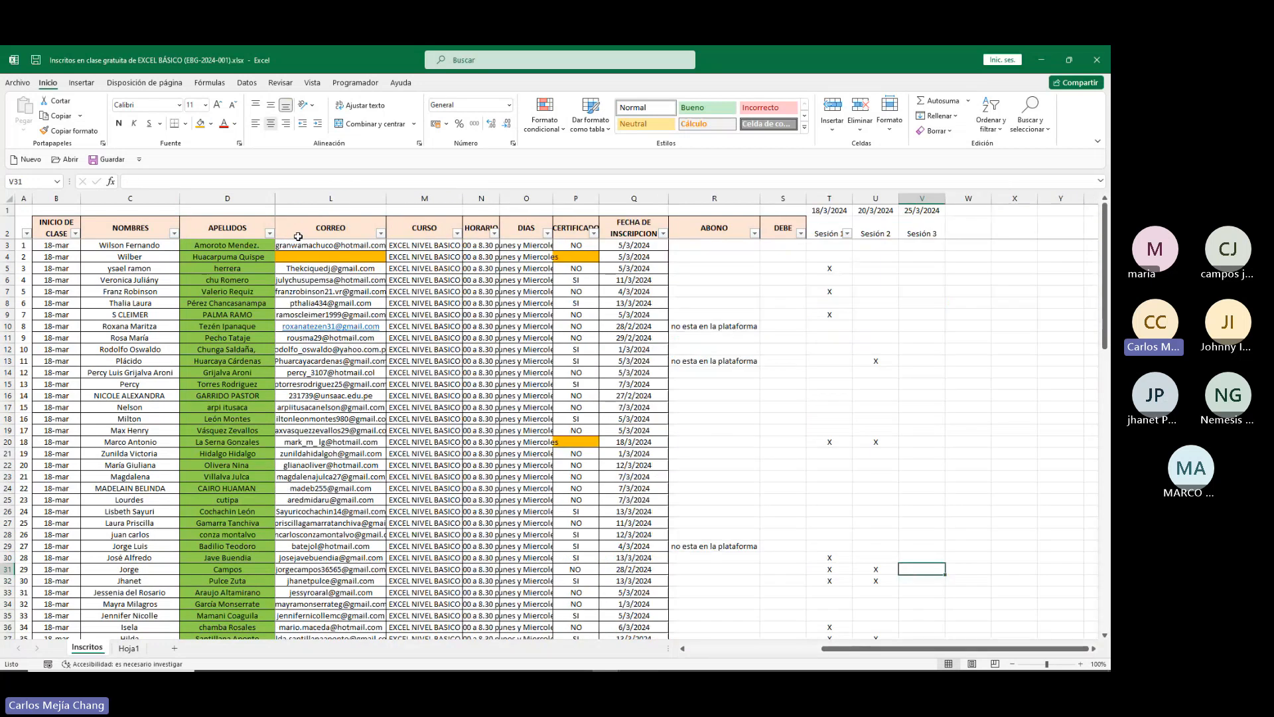
# Check the meeting's second guest, find that surname in the APELLIDOS column and mark X under Sesión 3 in row 32.
pyautogui.hotkey('alt', 'Tab')
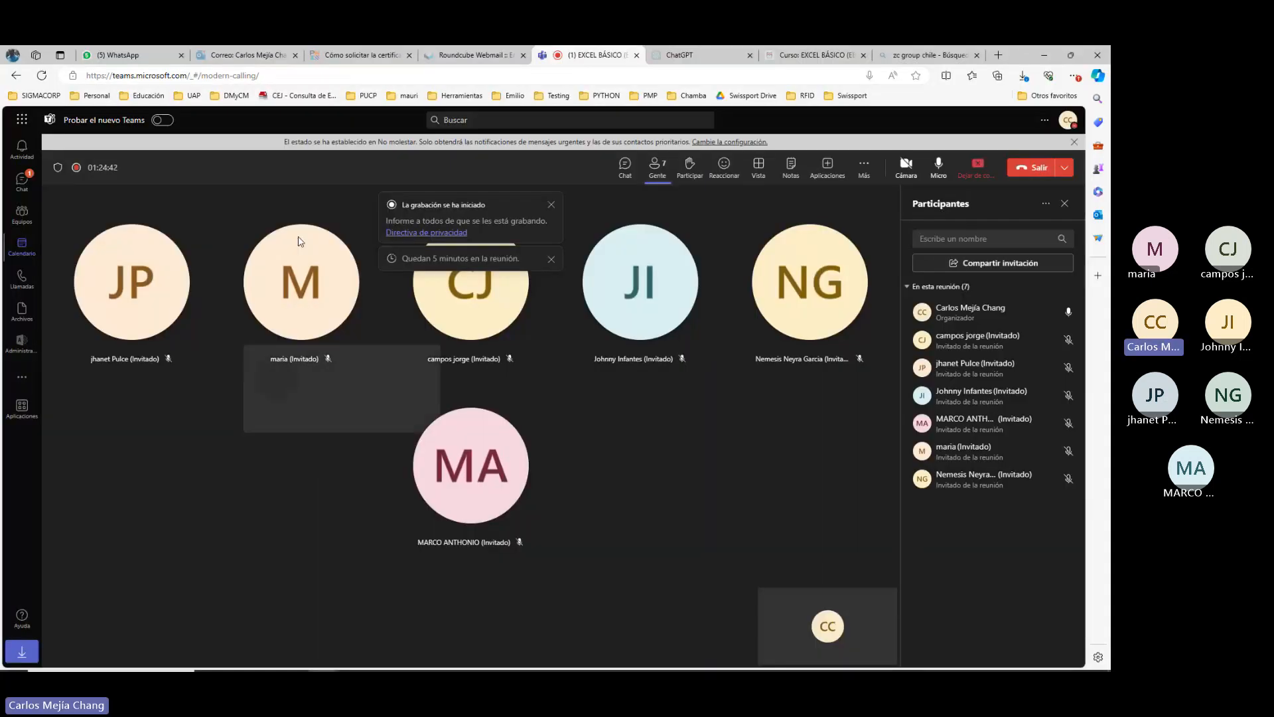
pyautogui.hotkey('alt', 'Tab')
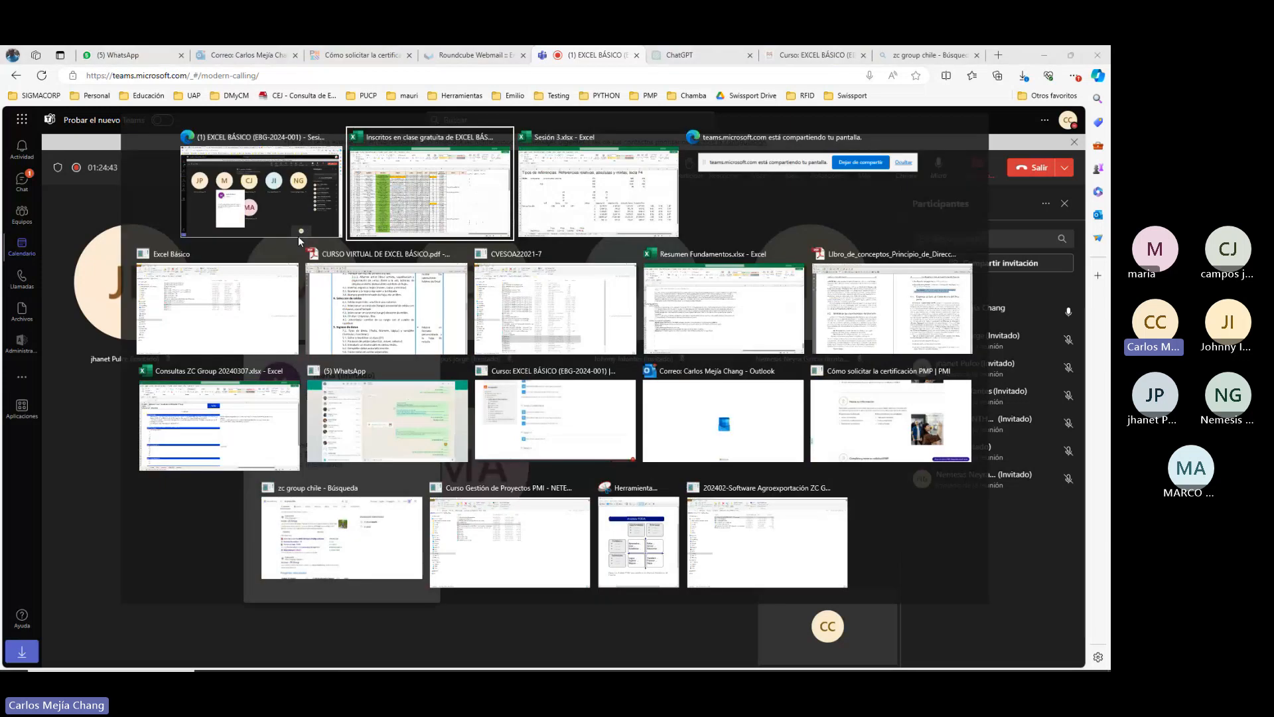
pyautogui.click(235, 198)
pyautogui.hotkey('ctrl', 'b')
pyautogui.write('pulc')
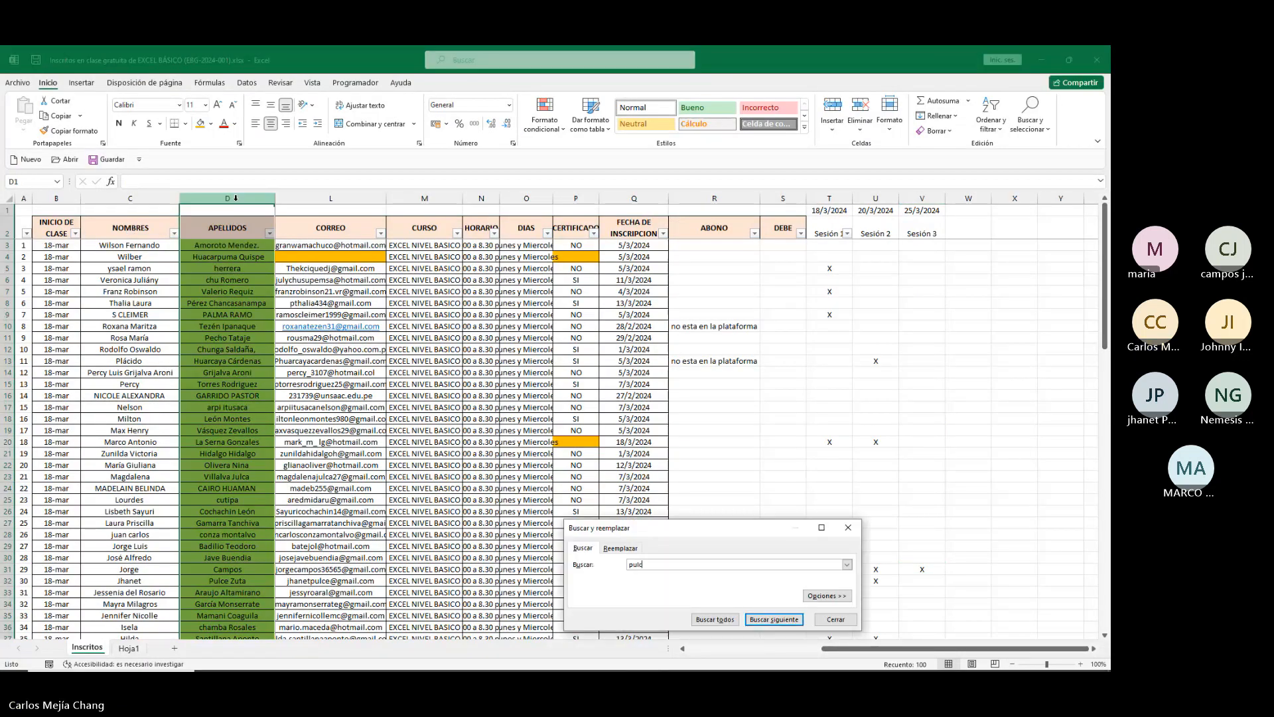
pyautogui.write('e')
pyautogui.press('Return')
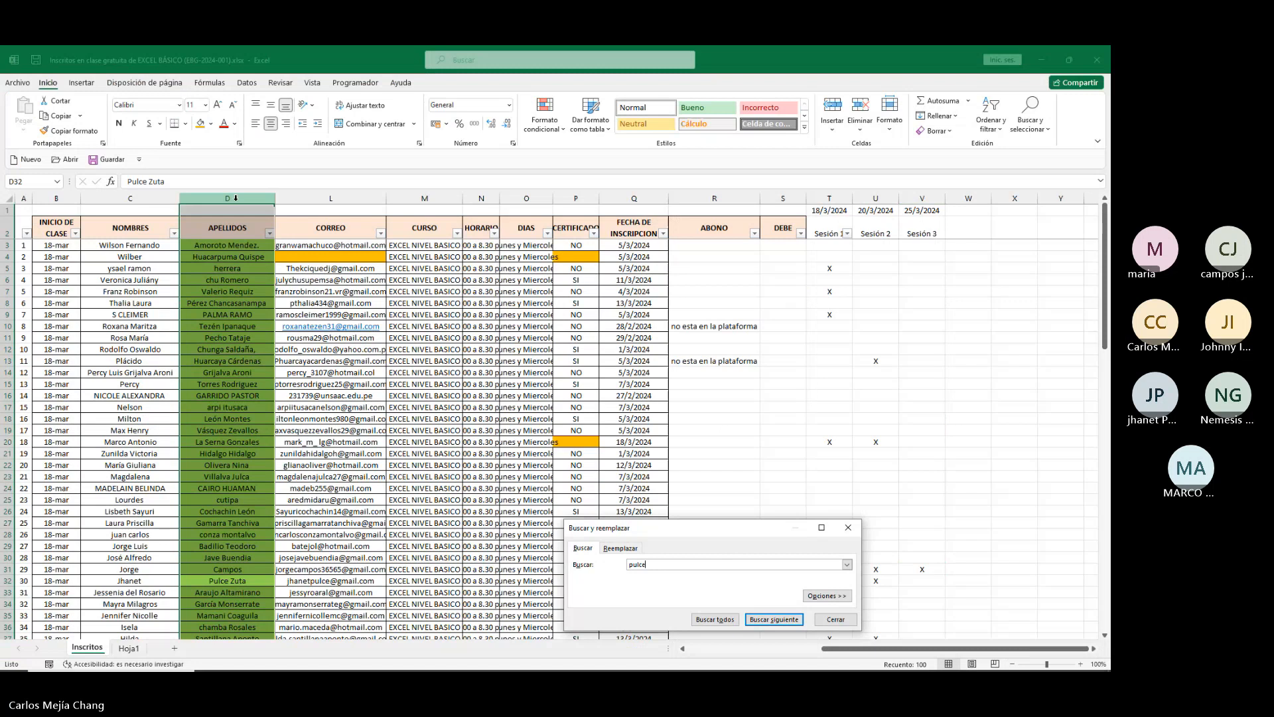
pyautogui.press('Escape')
pyautogui.press('Right')
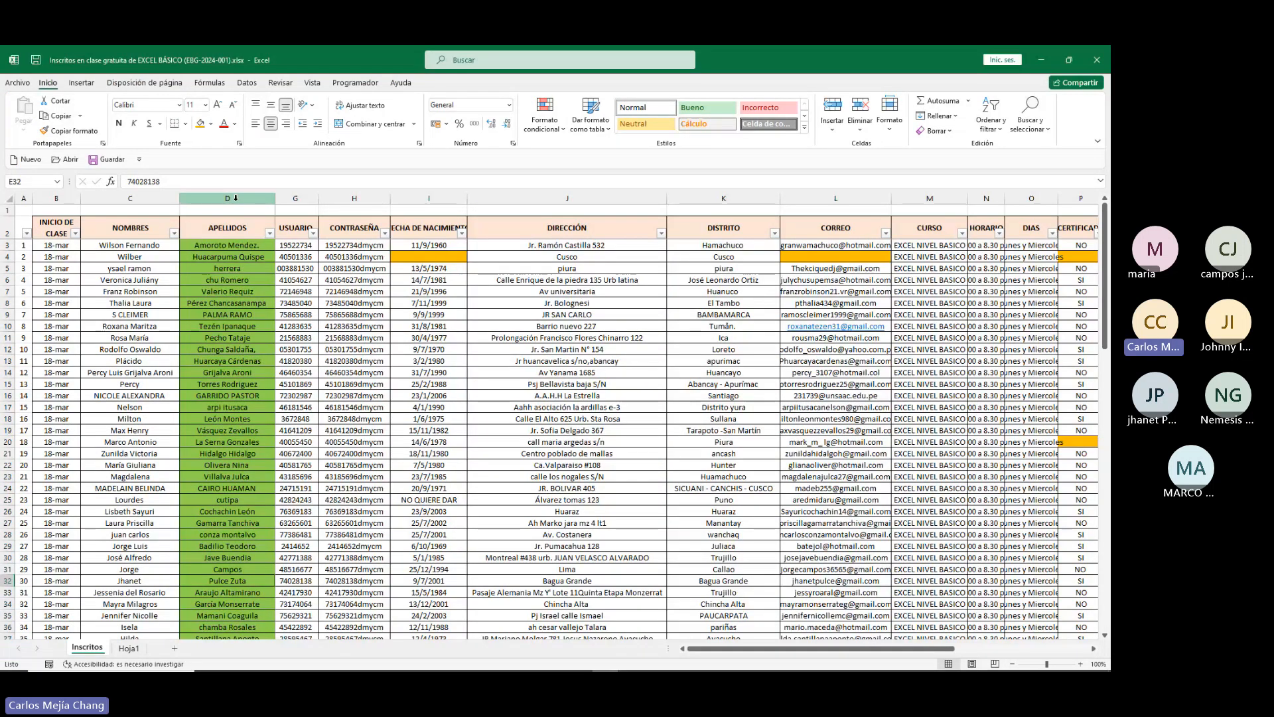
pyautogui.press('Right')
pyautogui.press('Right')
pyautogui.press('Right')
pyautogui.press('Right')
pyautogui.press('Right')
pyautogui.press('Right')
pyautogui.press('Right')
pyautogui.press('Right')
pyautogui.press('Right')
pyautogui.press('Right')
pyautogui.press('Right')
pyautogui.press('Right')
pyautogui.press('Right')
pyautogui.press('Right')
pyautogui.press('Right')
pyautogui.press('Right')
pyautogui.press('Right')
pyautogui.write('x')
pyautogui.press('Return')
# Check the meeting's third guest, find that surname in the APELLIDOS column and mark X under Sesión 3 in row 76.
pyautogui.hotkey('alt', 'Tab')
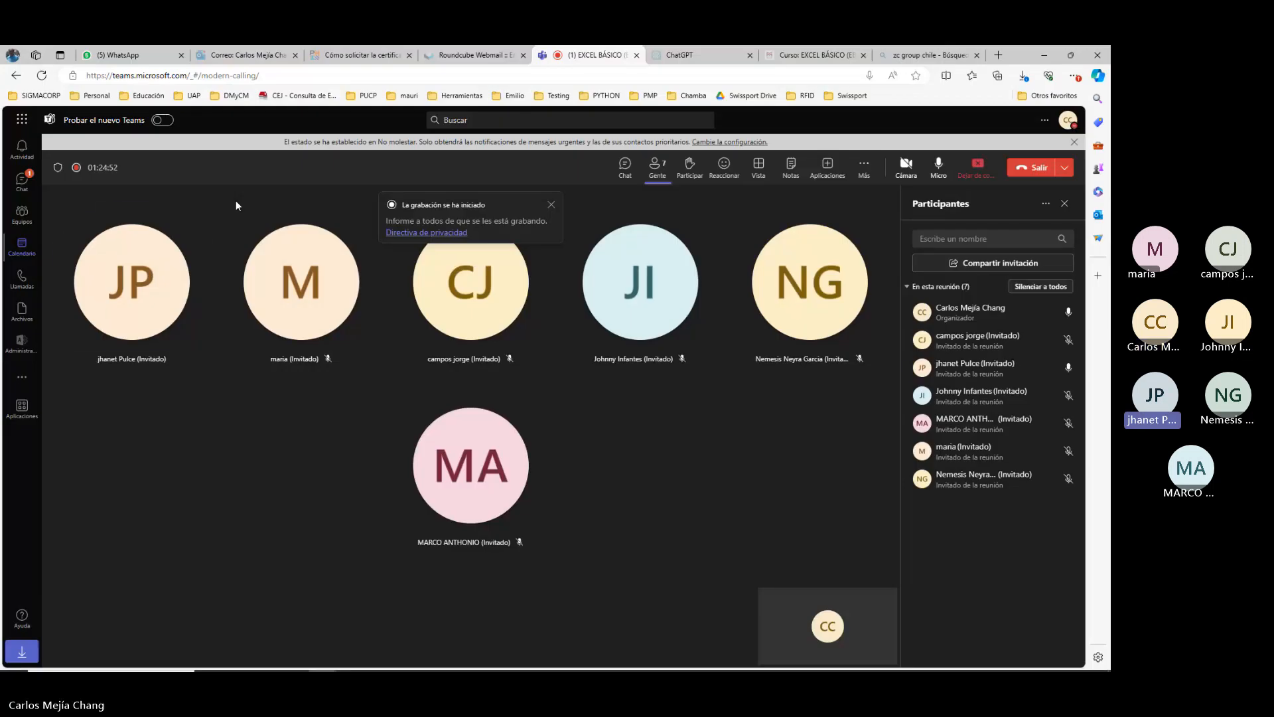
pyautogui.hotkey('alt', 'Tab')
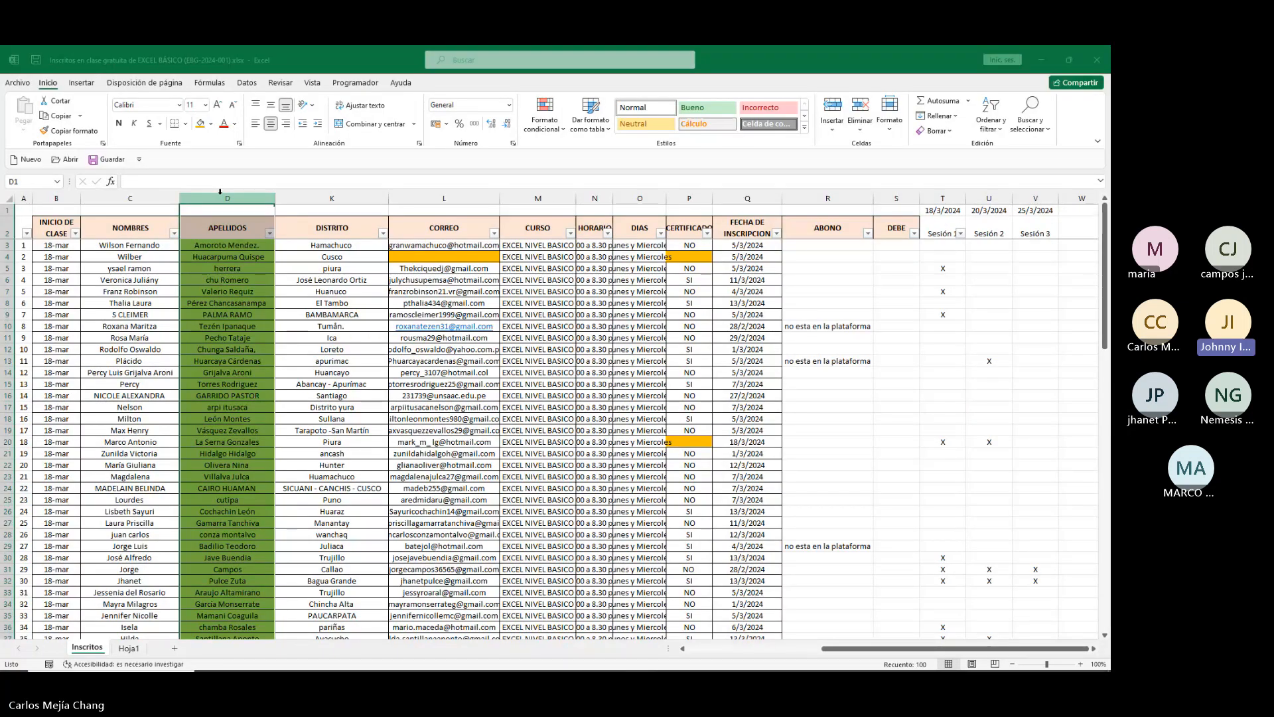
pyautogui.hotkey('ctrl', 'b')
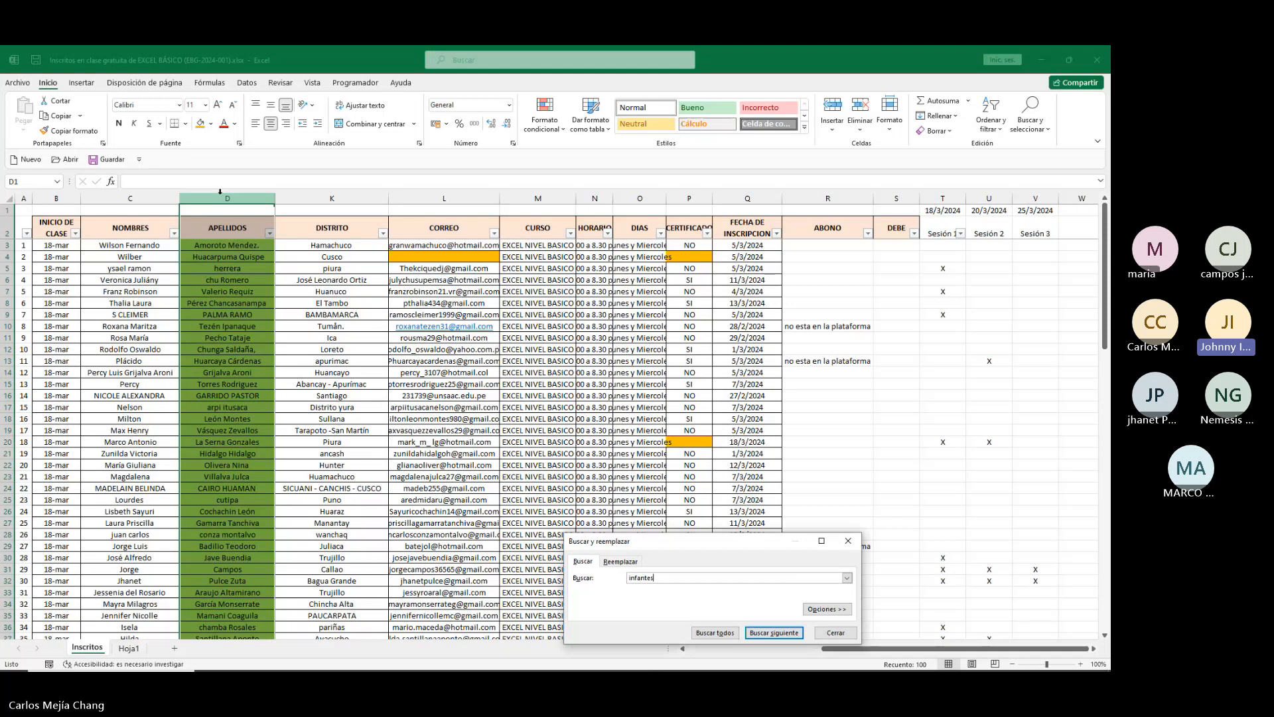
pyautogui.press('Return')
pyautogui.press('Escape')
pyautogui.press('Right')
pyautogui.press('Right')
pyautogui.press('Right')
pyautogui.press('Right')
pyautogui.press('Right')
pyautogui.press('Right')
pyautogui.press('Right')
pyautogui.press('Right')
pyautogui.press('Right')
pyautogui.press('Right')
pyautogui.press('Right')
pyautogui.press('Right')
pyautogui.press('Right')
pyautogui.press('Right')
pyautogui.press('Right')
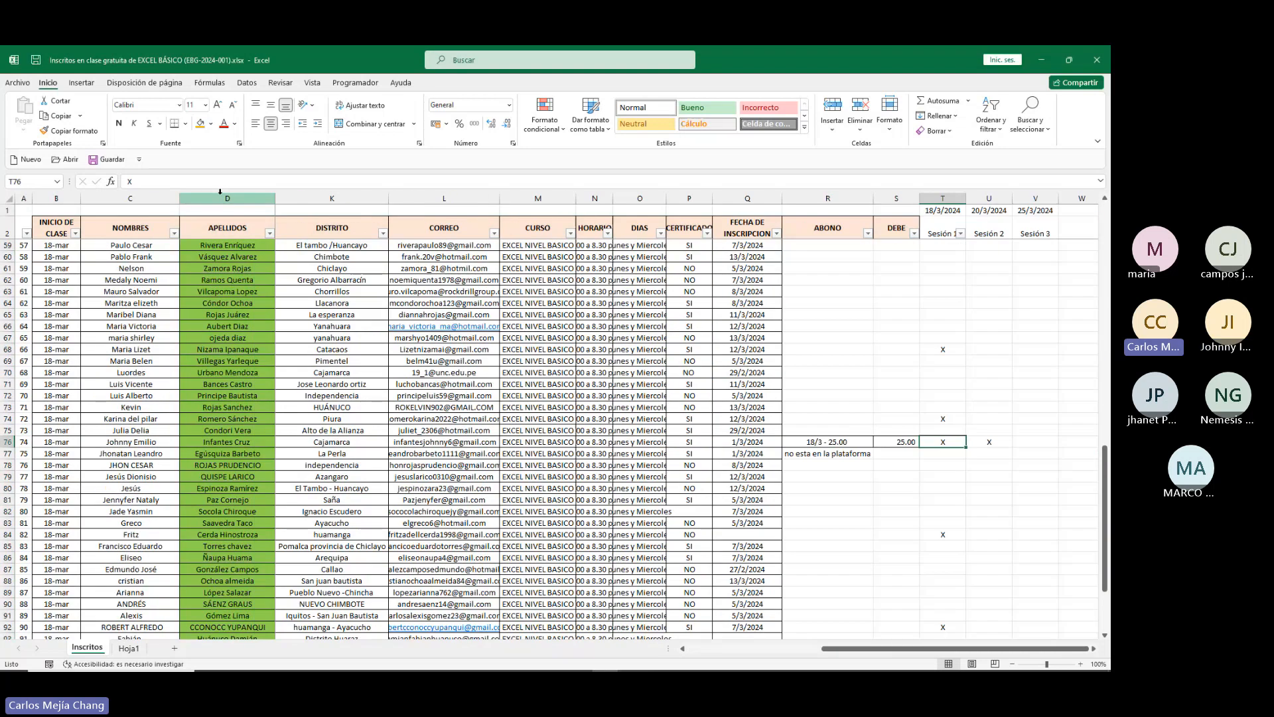
pyautogui.press('Right')
pyautogui.press('Right')
pyautogui.write('X')
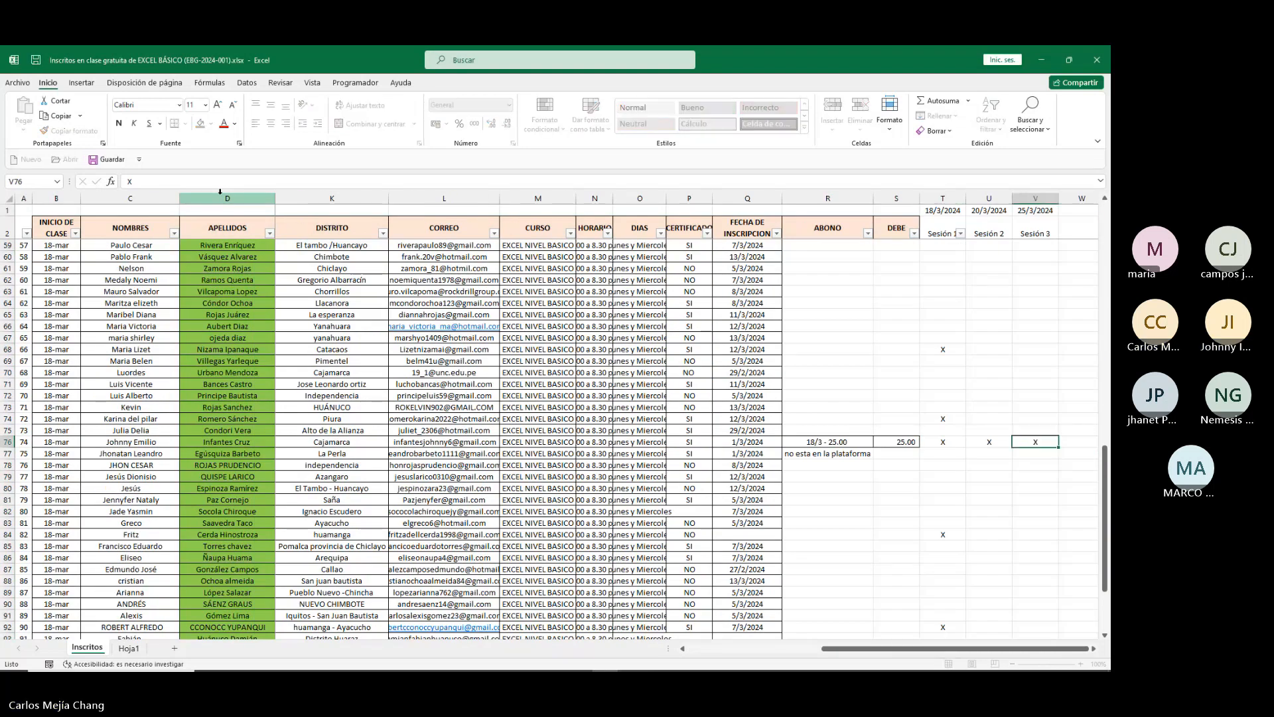
# Check the meeting's fourth guest, try to find that guest's given name in the enrolment list and clear the search text.
pyautogui.hotkey('alt', 'Tab')
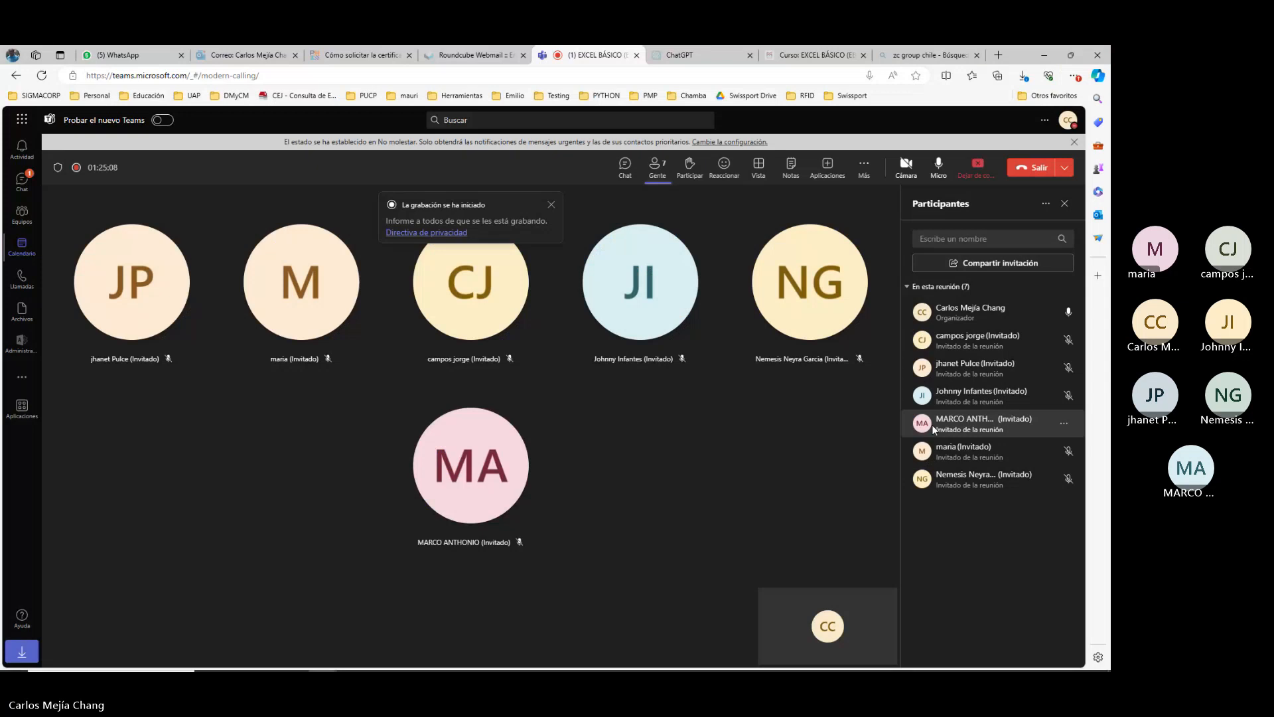
pyautogui.hotkey('alt', 'Tab')
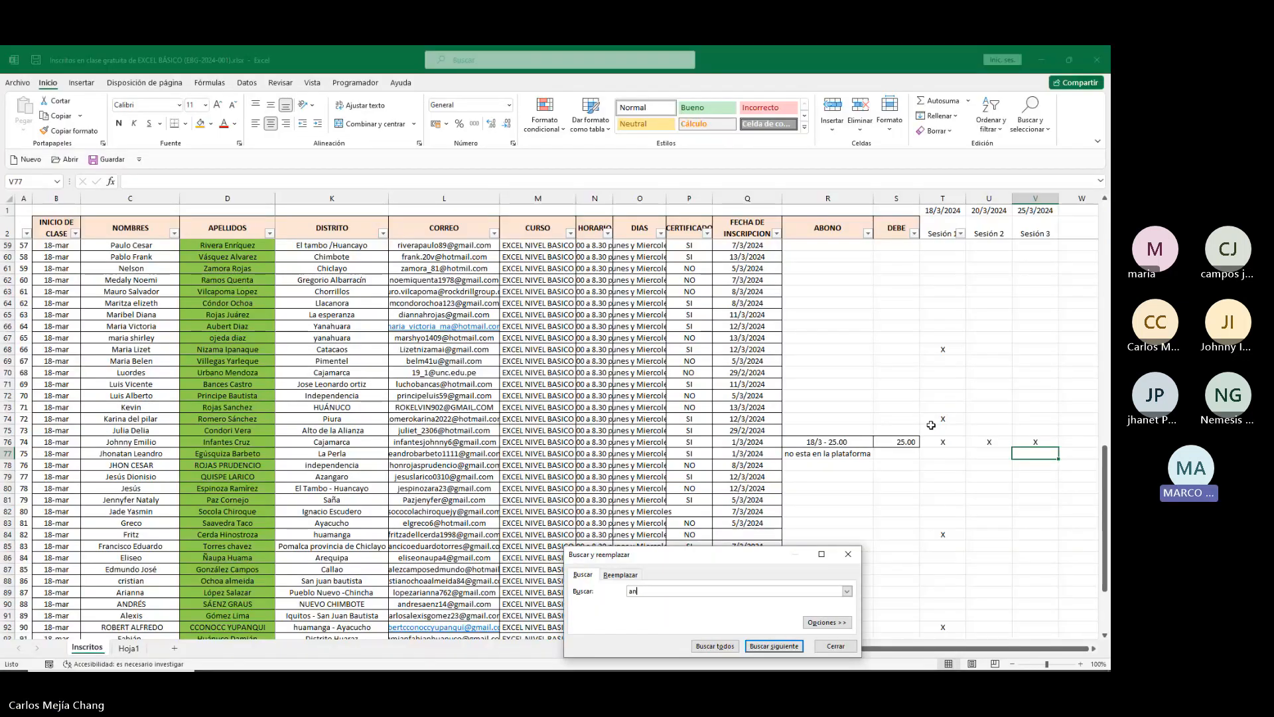
pyautogui.write('thon')
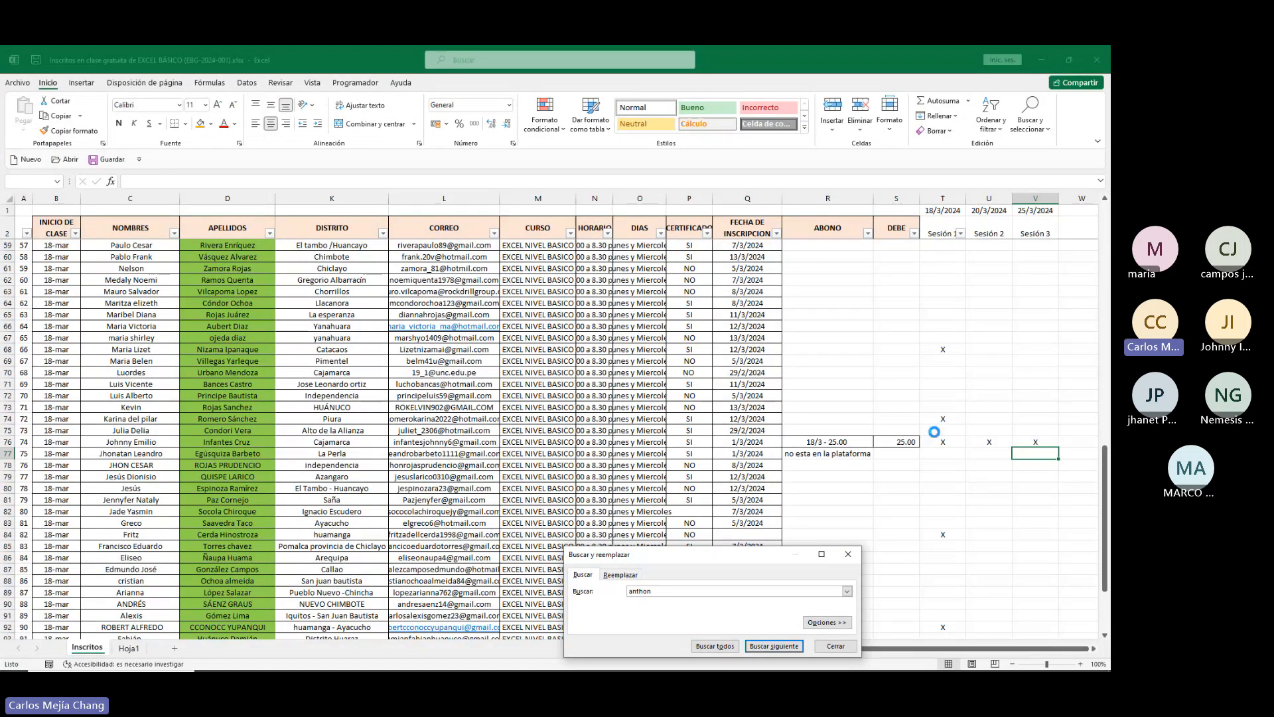
pyautogui.press('BackSpace')
pyautogui.press('BackSpace')
pyautogui.press('BackSpace')
pyautogui.press('BackSpace')
pyautogui.press('BackSpace')
pyautogui.press('BackSpace')
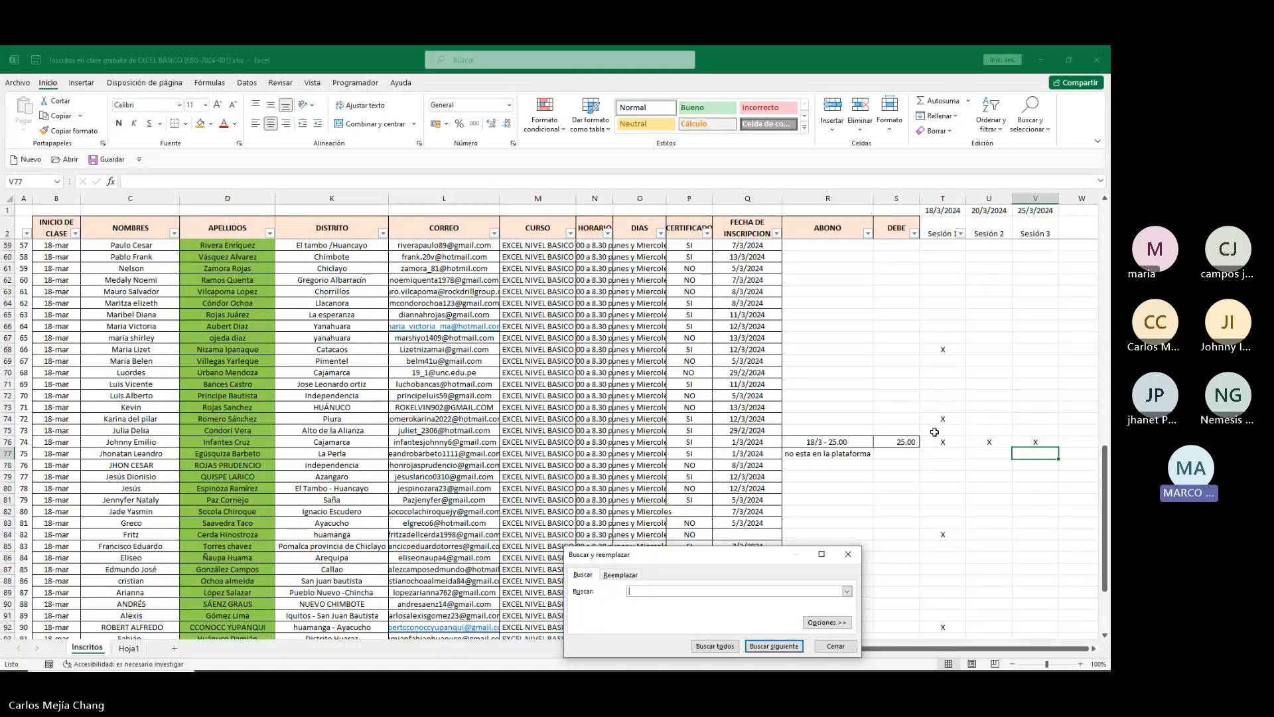
# Search the enrolment list for the fourth guest's surname and mark X under Sesión 3 in row 20.
pyautogui.write('la ser')
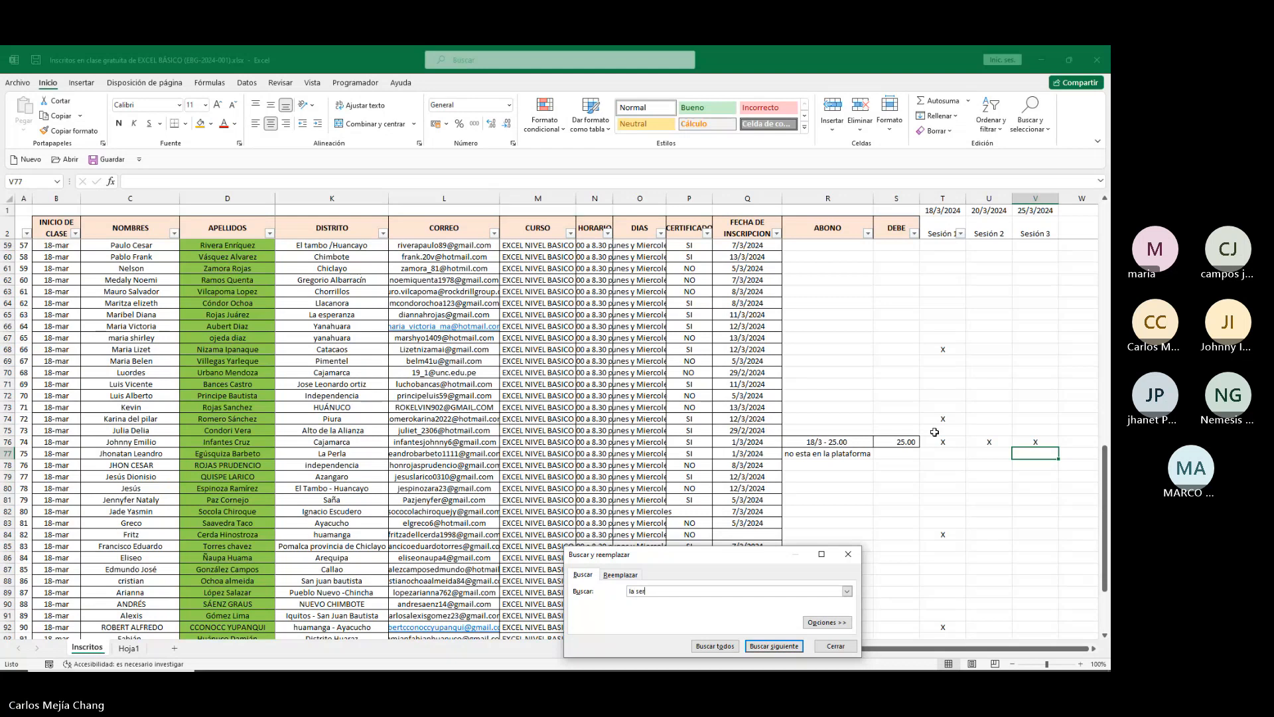
pyautogui.press('Return')
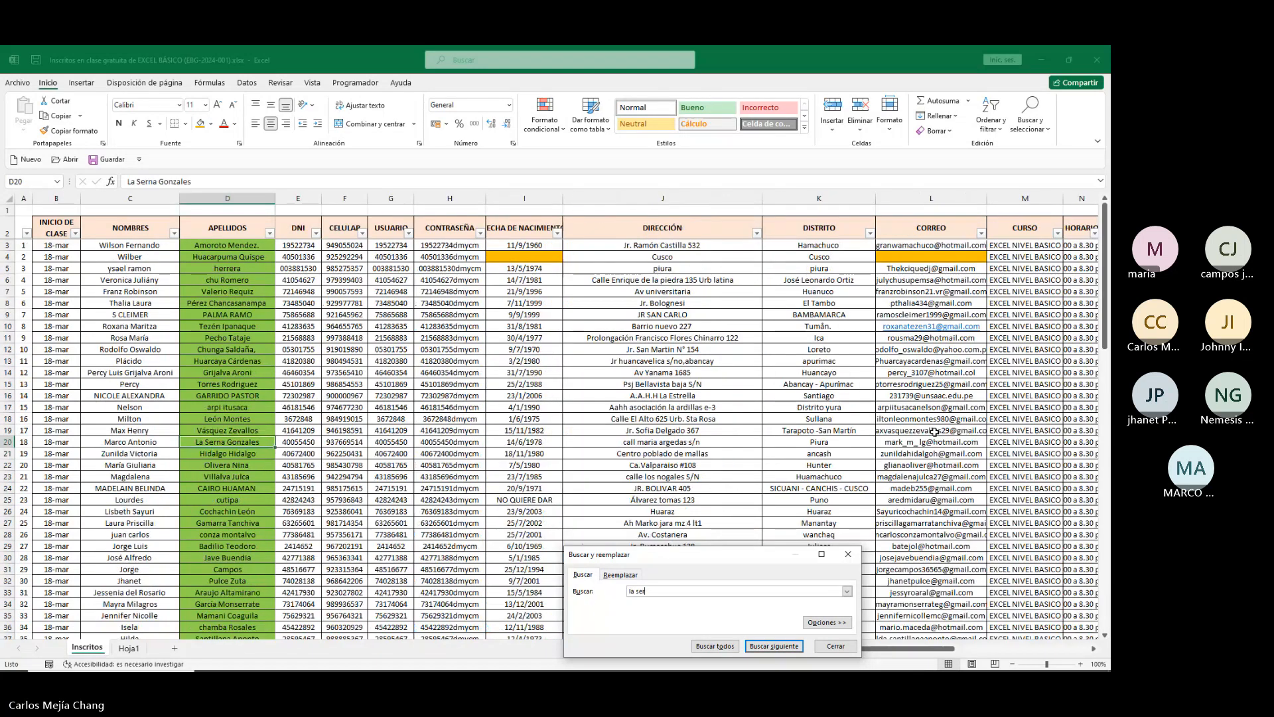
pyautogui.press('Escape')
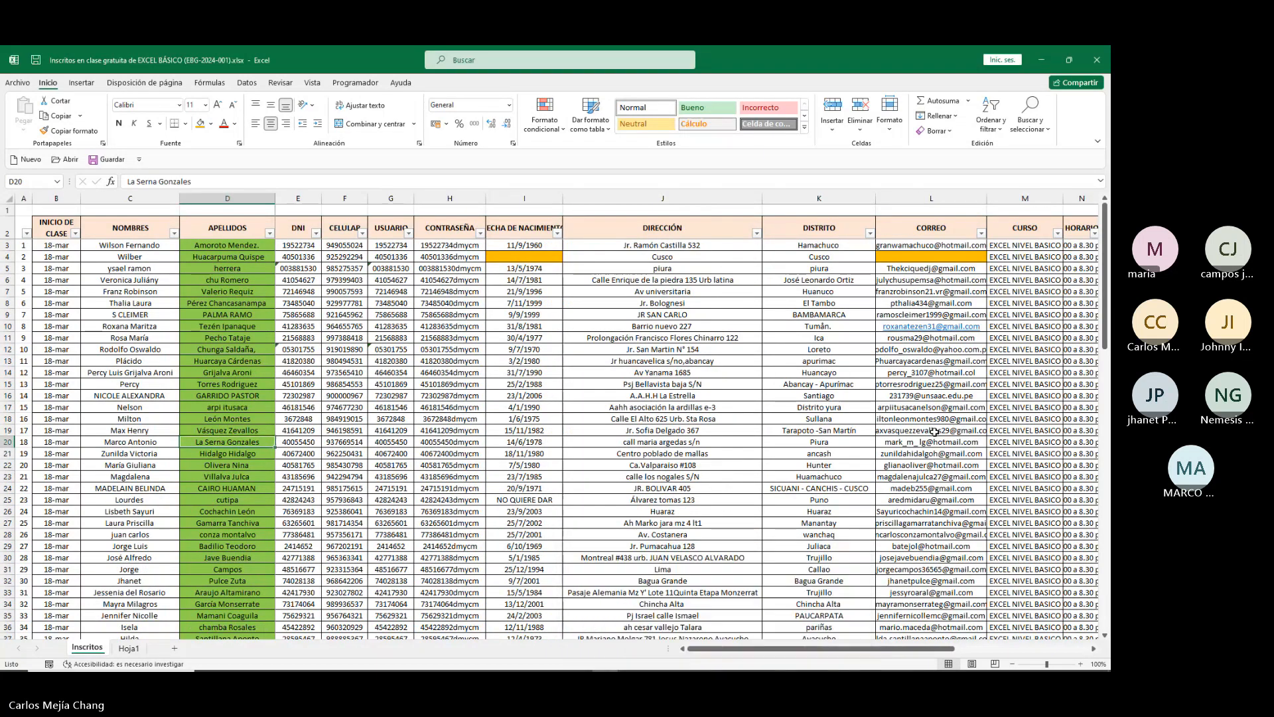
pyautogui.press('Right')
pyautogui.press('Right')
pyautogui.press('Right')
pyautogui.press('Right')
pyautogui.press('Right')
pyautogui.press('Right')
pyautogui.press('Right')
pyautogui.press('Right')
pyautogui.press('Right')
pyautogui.press('Right')
pyautogui.press('Right')
pyautogui.press('Right')
pyautogui.press('Right')
pyautogui.press('Right')
pyautogui.press('Right')
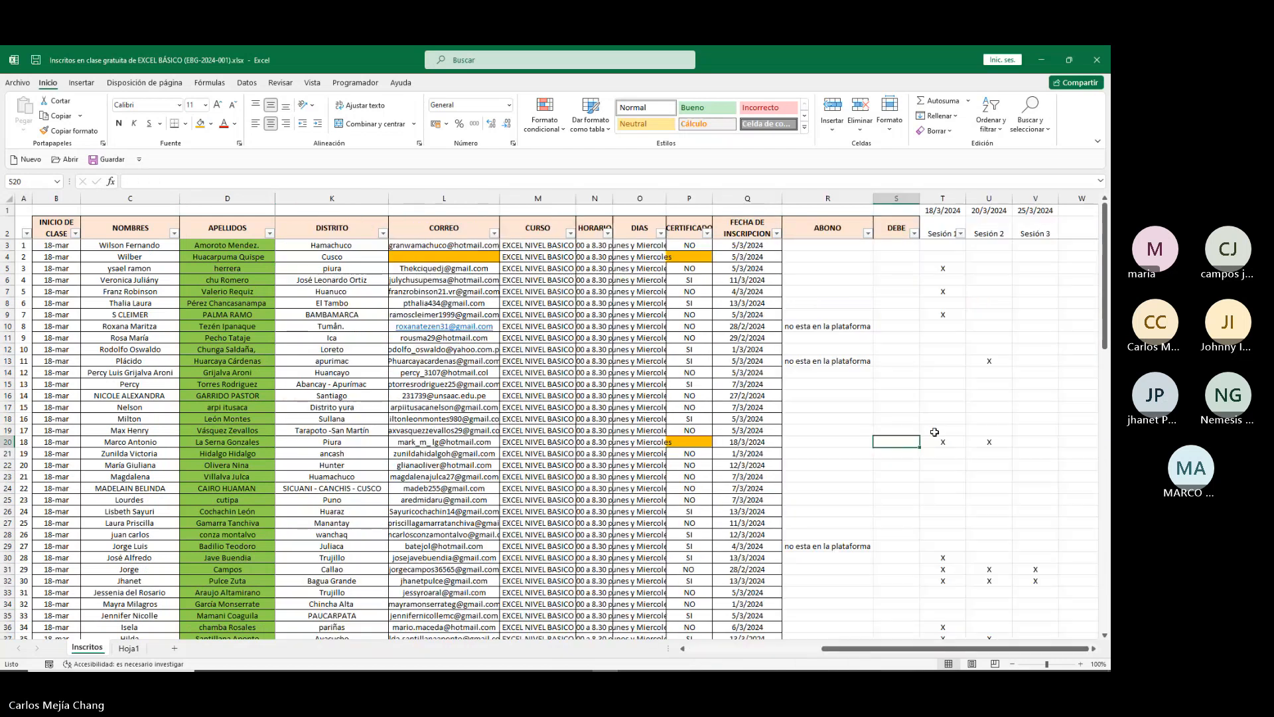
pyautogui.press('Right')
pyautogui.press('Right')
pyautogui.press('Right')
pyautogui.write('x')
pyautogui.press('Return')
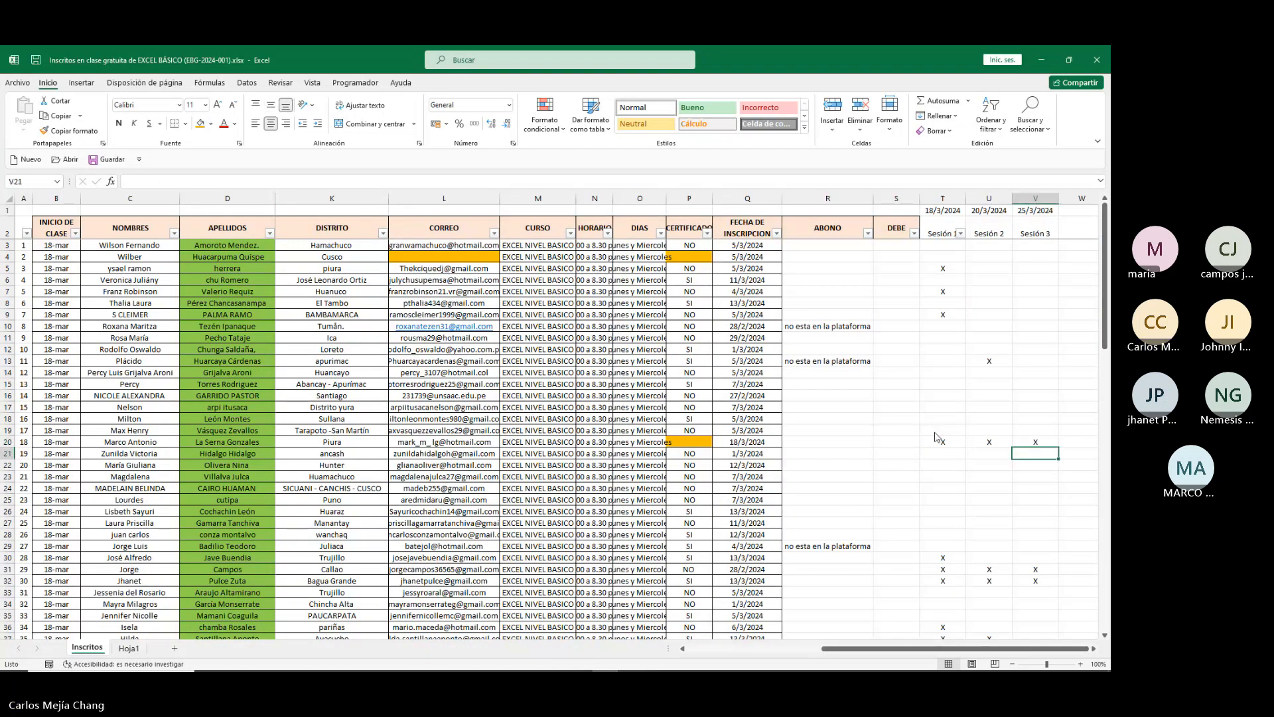
# Check the last guest on the Teams list, find that guest's given name in the enrolment list and mark X under Sesión 3 in row 100.
pyautogui.hotkey('alt', 'Tab')
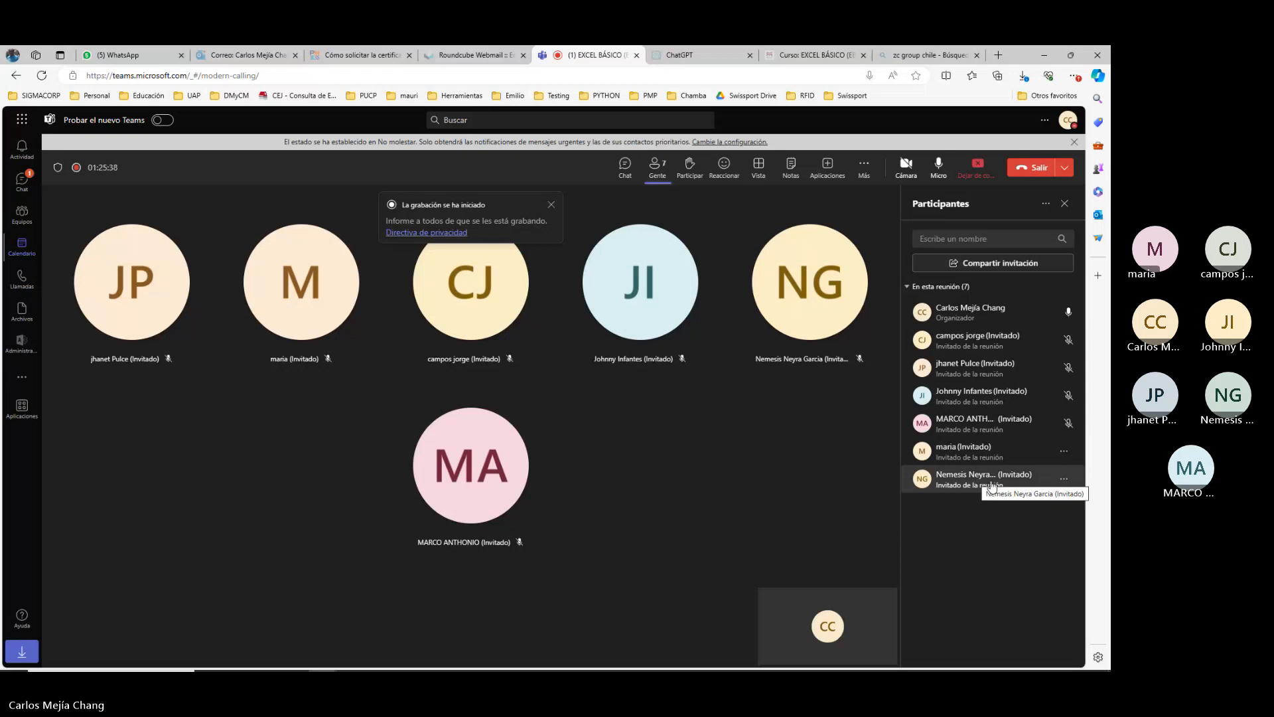
pyautogui.hotkey('alt', 'Tab')
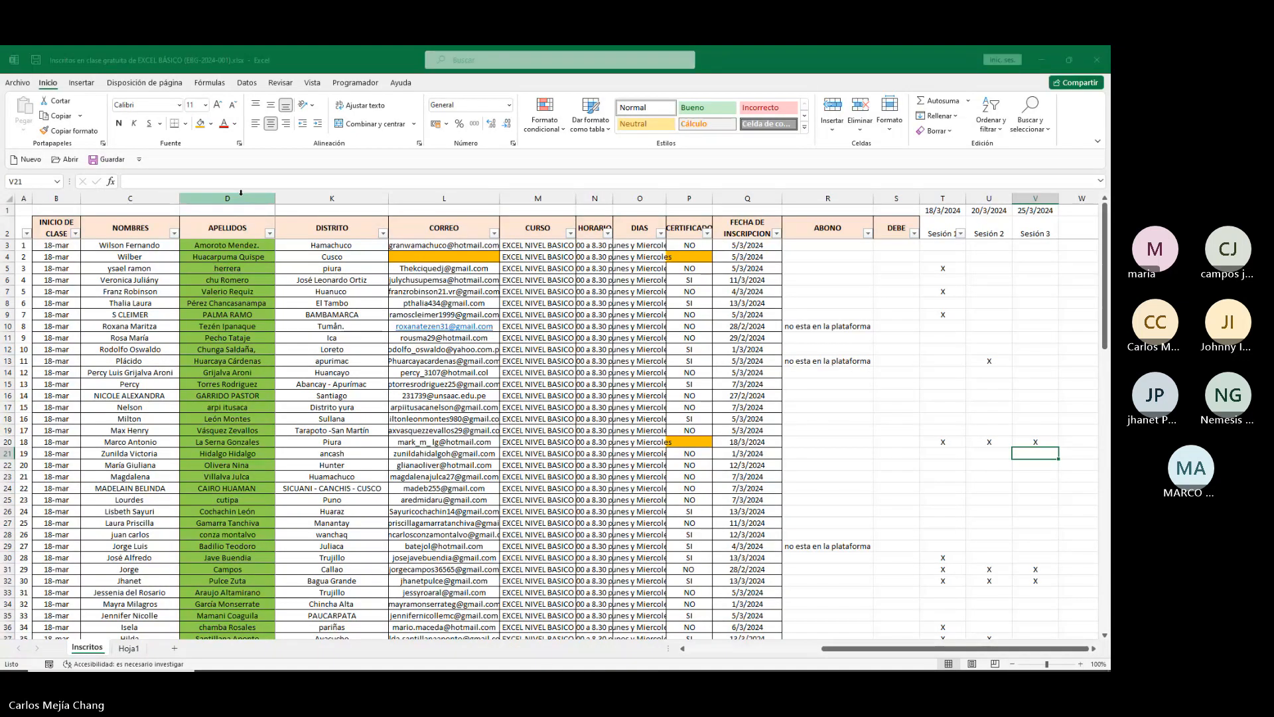
pyautogui.hotkey('ctrl', 'b')
pyautogui.press('Return')
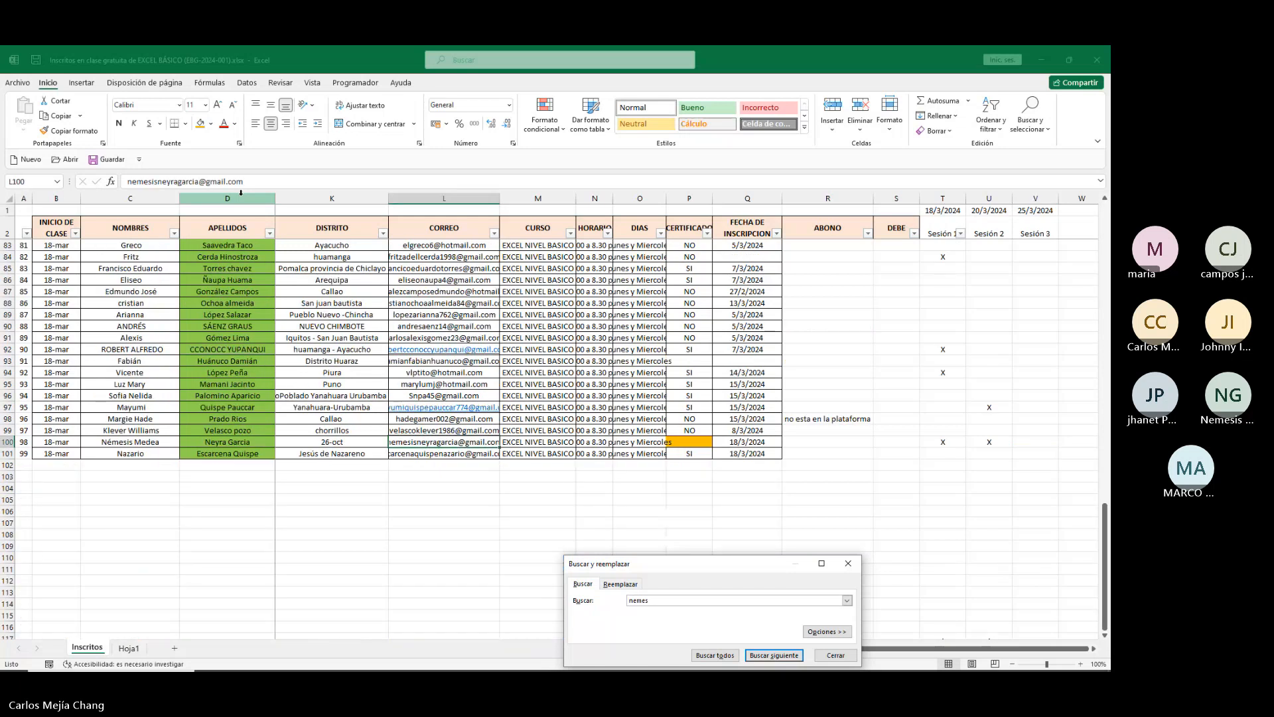
pyautogui.press('Escape')
pyautogui.press('Right')
pyautogui.press('Right')
pyautogui.press('Right')
pyautogui.press('Right')
pyautogui.press('Right')
pyautogui.press('Right')
pyautogui.press('Right')
pyautogui.press('Right')
pyautogui.press('Right')
pyautogui.press('Right')
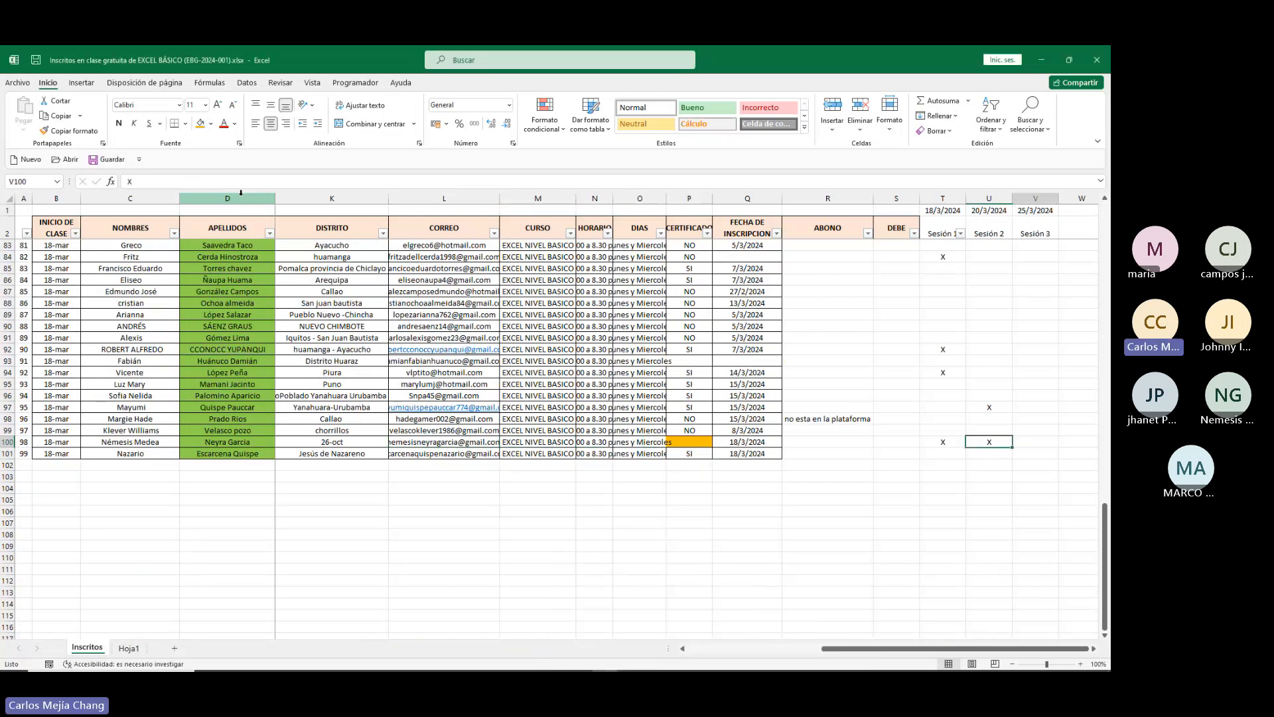
pyautogui.write('X')
pyautogui.press('Up')
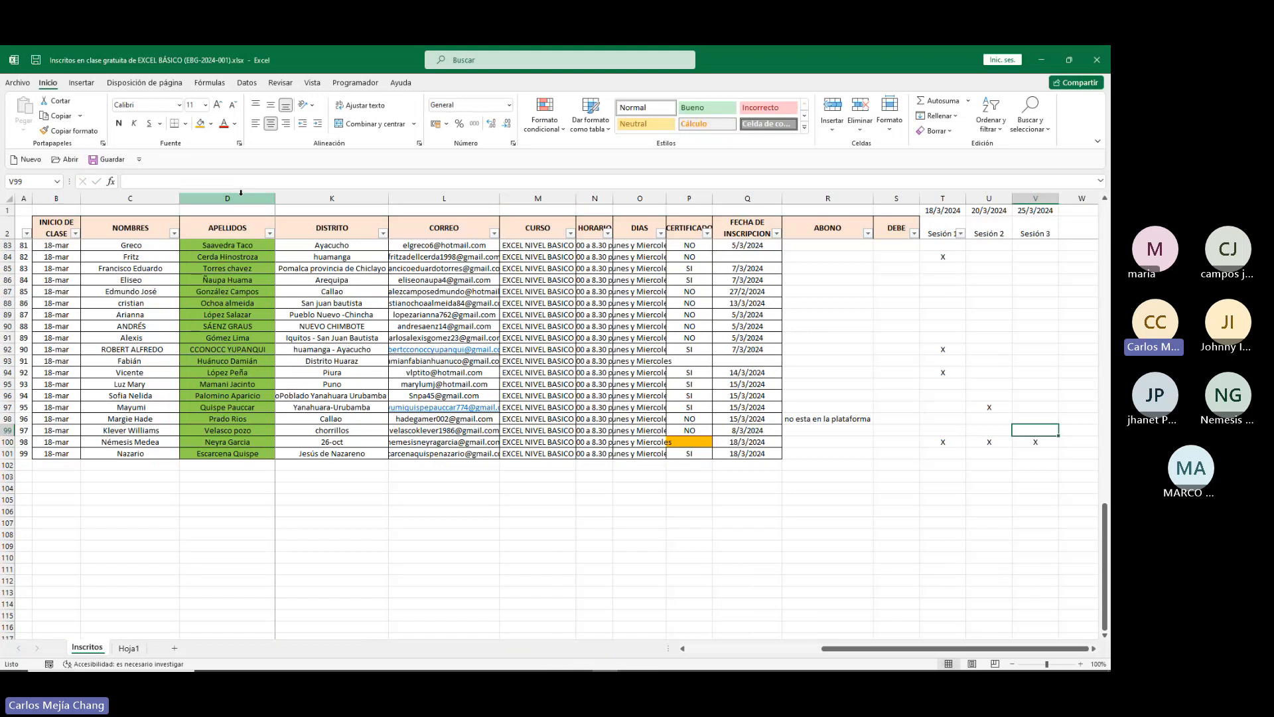
# Check the full name the remaining guest sent in the Teams chat and search the enrolment list for that guest's surname.
pyautogui.hotkey('alt', 'Tab')
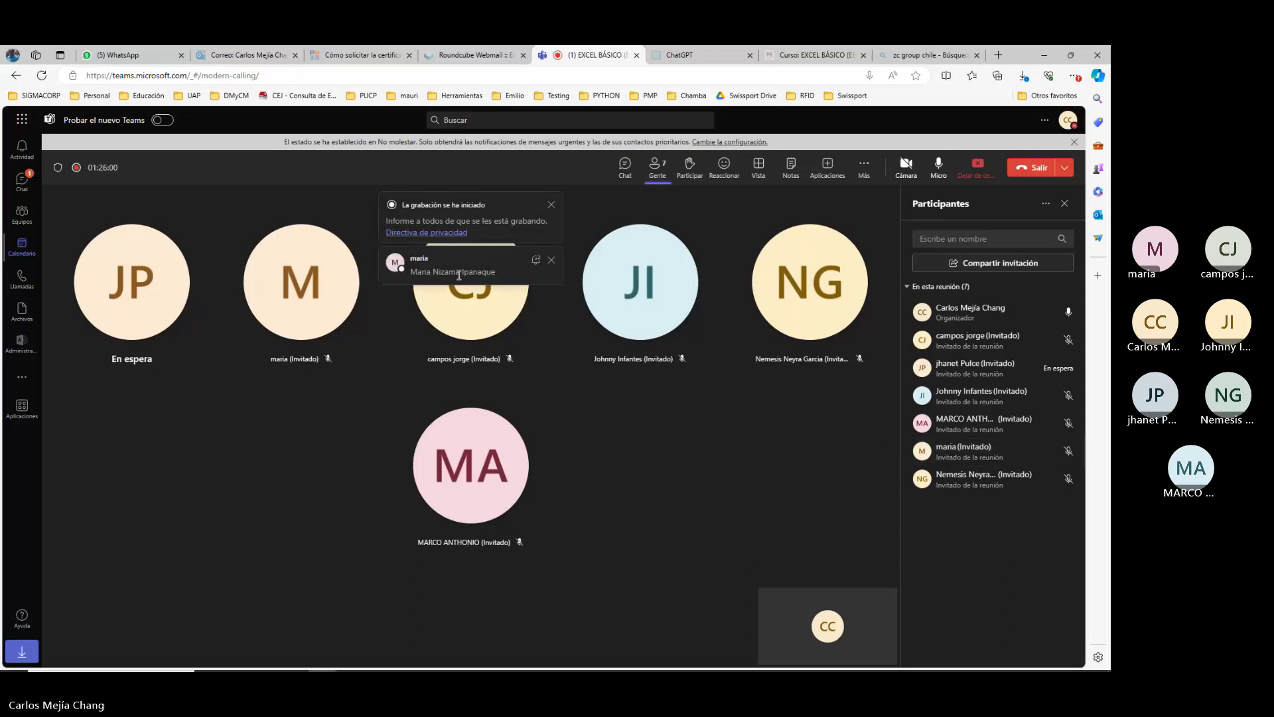
pyautogui.hotkey('alt', 'Tab')
pyautogui.click(237, 197)
pyautogui.hotkey('ctrl', 'b')
pyautogui.write('n')
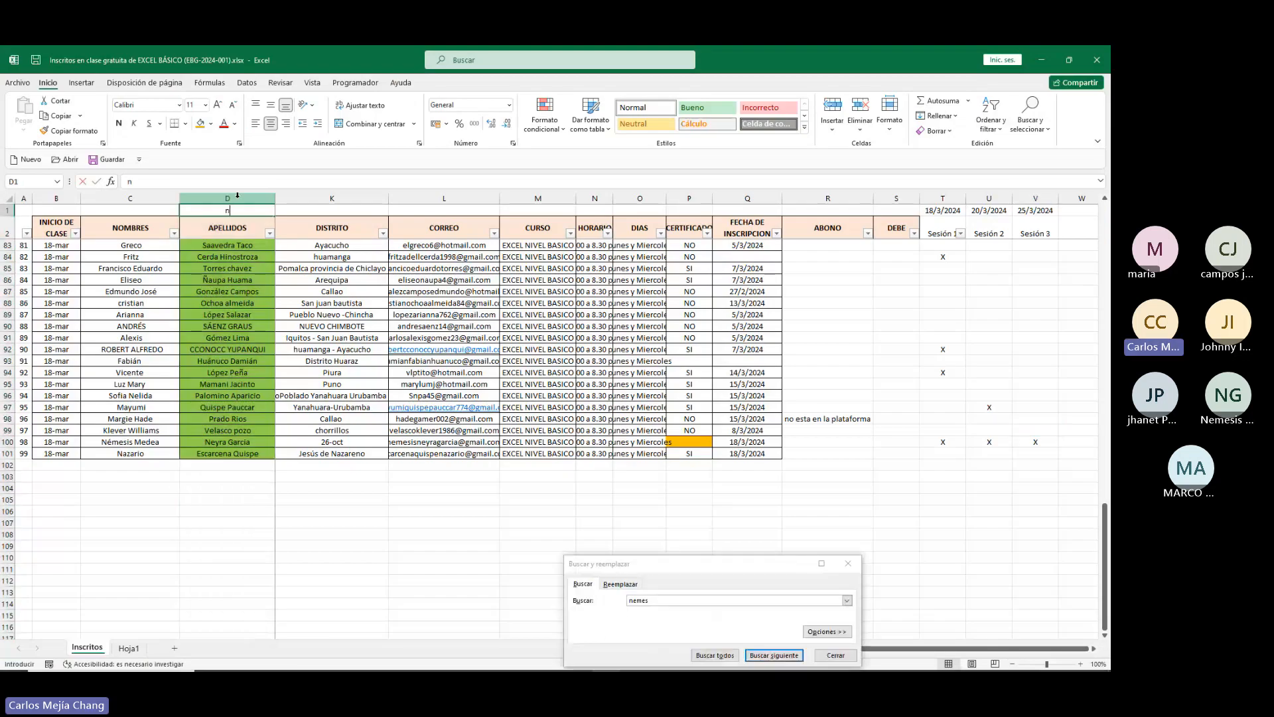
pyautogui.press('Escape')
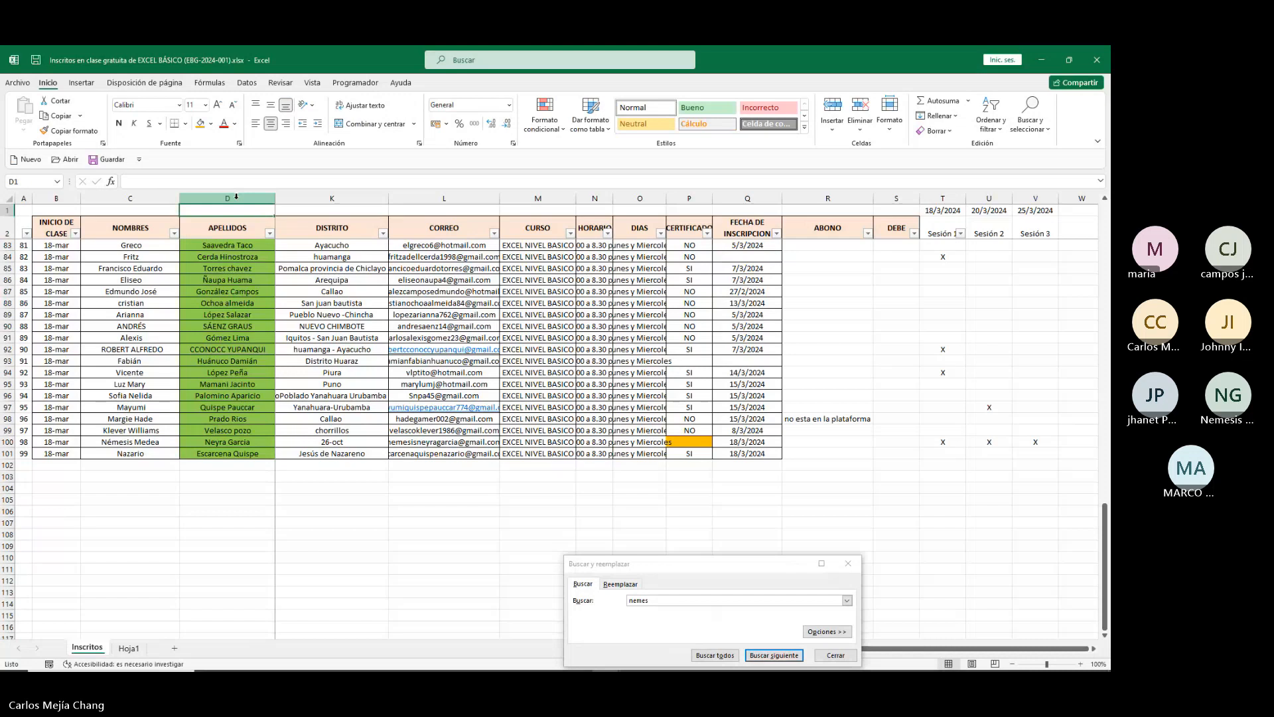
pyautogui.doubleClick(650, 600)
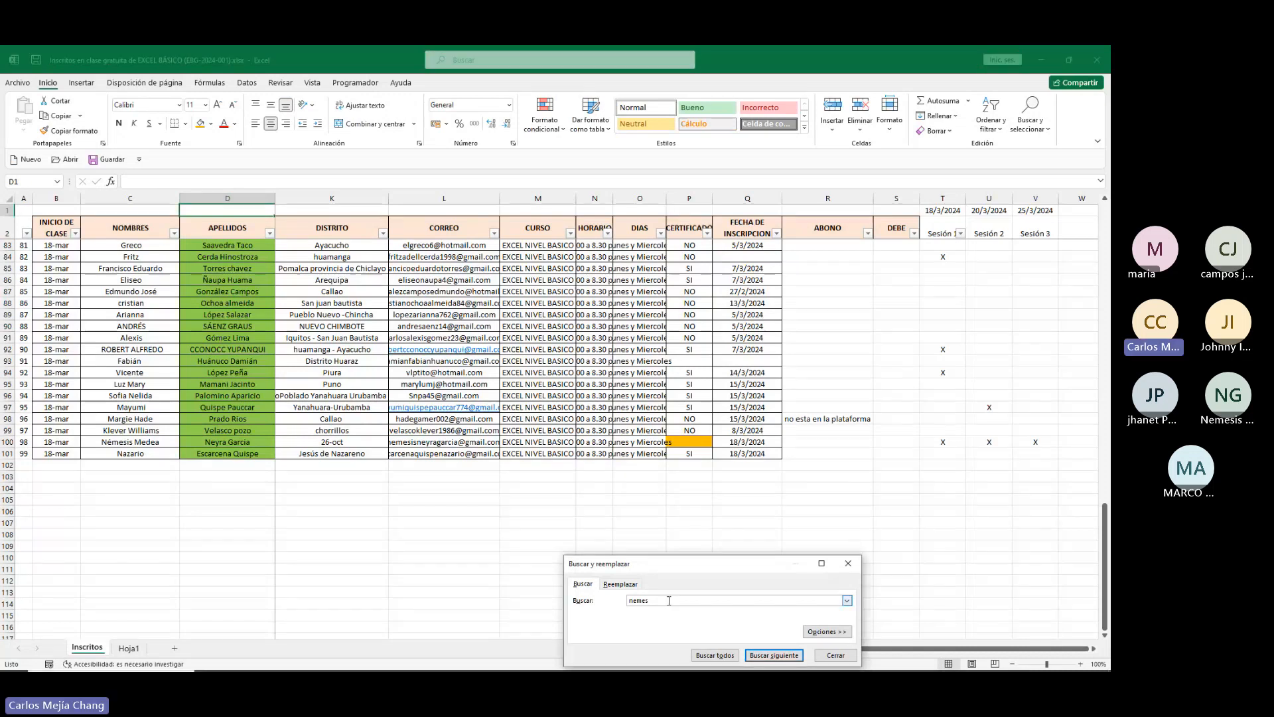
pyautogui.write('niza')
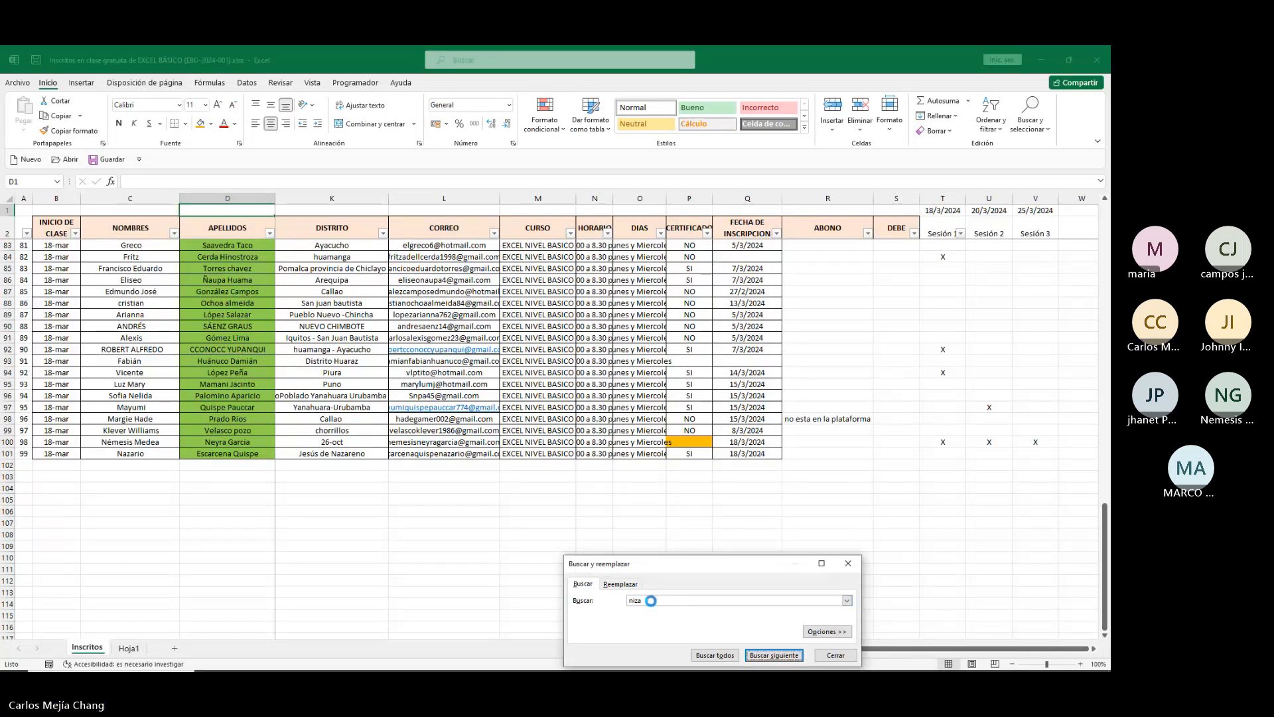
pyautogui.press('Return')
pyautogui.press('Escape')
# Mark X under Sesión 3 in row 68 for the matched guest.
pyautogui.press('Right')
pyautogui.press('Right')
pyautogui.press('Right')
pyautogui.press('Right')
pyautogui.press('Right')
pyautogui.press('Right')
pyautogui.press('Right')
pyautogui.press('Right')
pyautogui.press('Right')
pyautogui.press('Right')
pyautogui.press('Right')
pyautogui.press('Right')
pyautogui.press('Right')
pyautogui.press('Right')
pyautogui.press('Right')
pyautogui.press('Right')
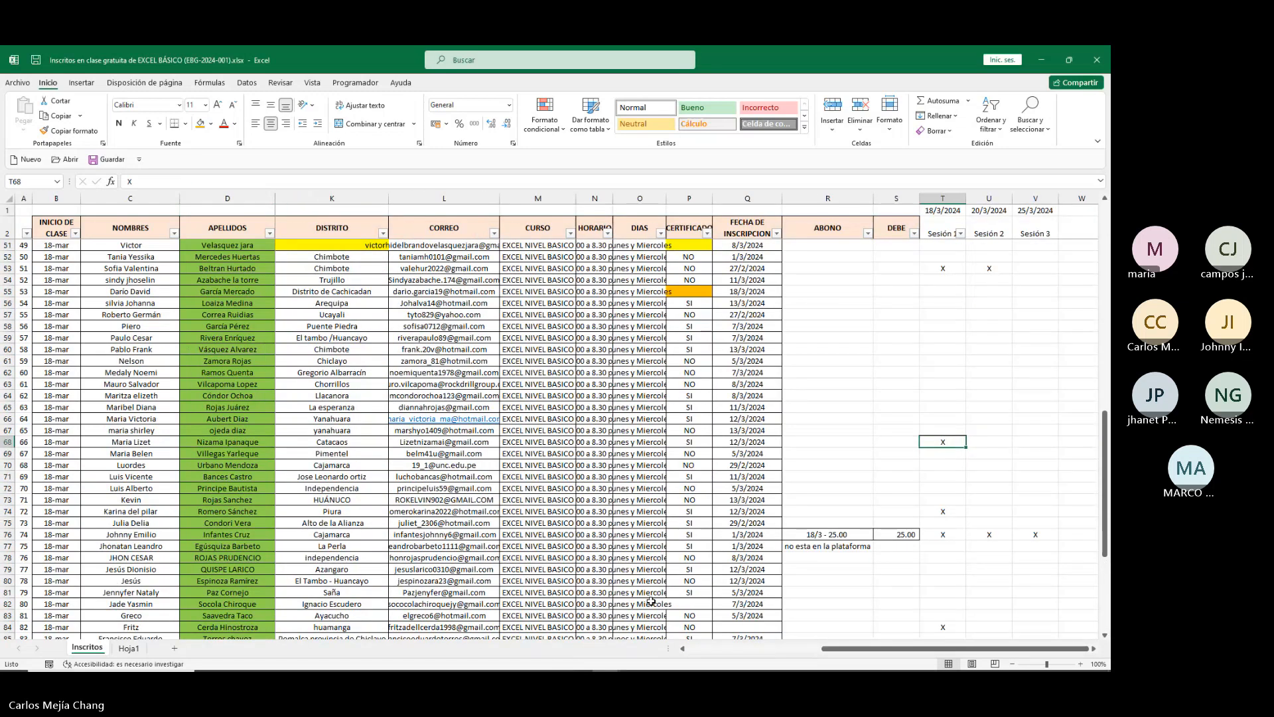
pyautogui.press('Right')
pyautogui.press('Right')
pyautogui.write('X')
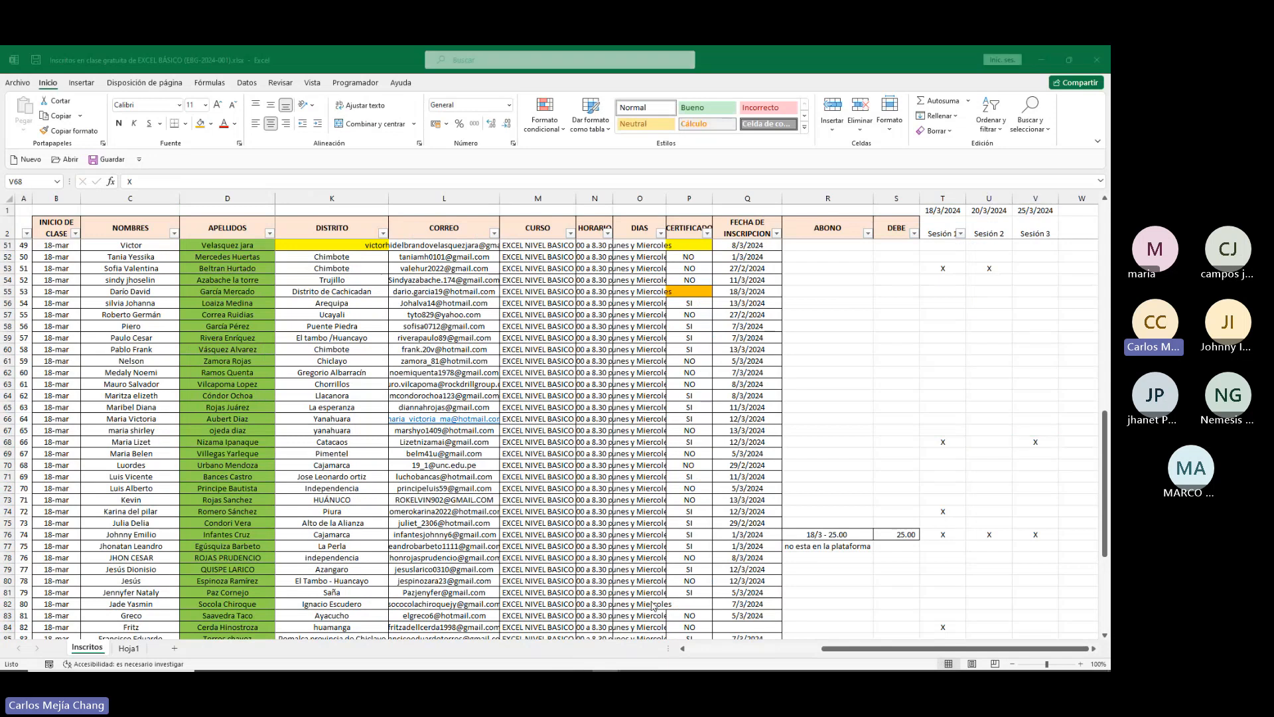
# Select the Sesión 2 cell in row 68, switch to the Teams meeting and stop sharing the screen.
pyautogui.hotkey('alt', 'Tab')
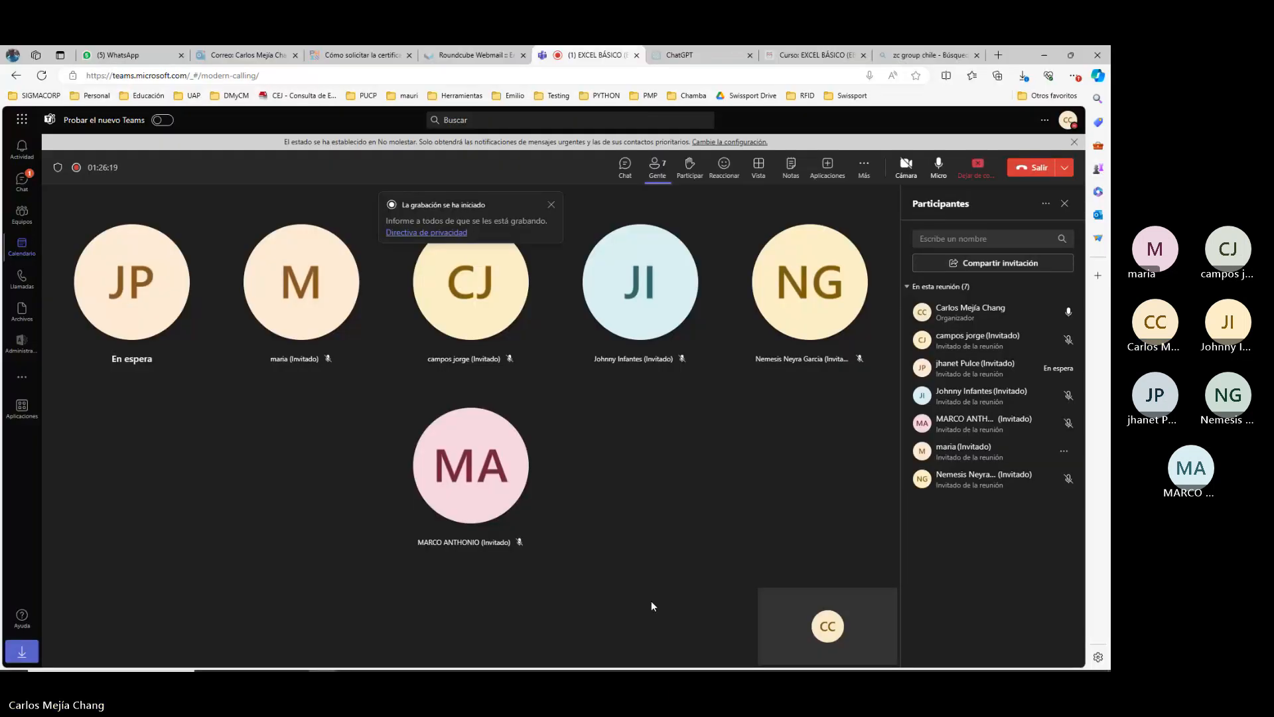
pyautogui.hotkey('alt', 'Tab')
pyautogui.click(993, 443)
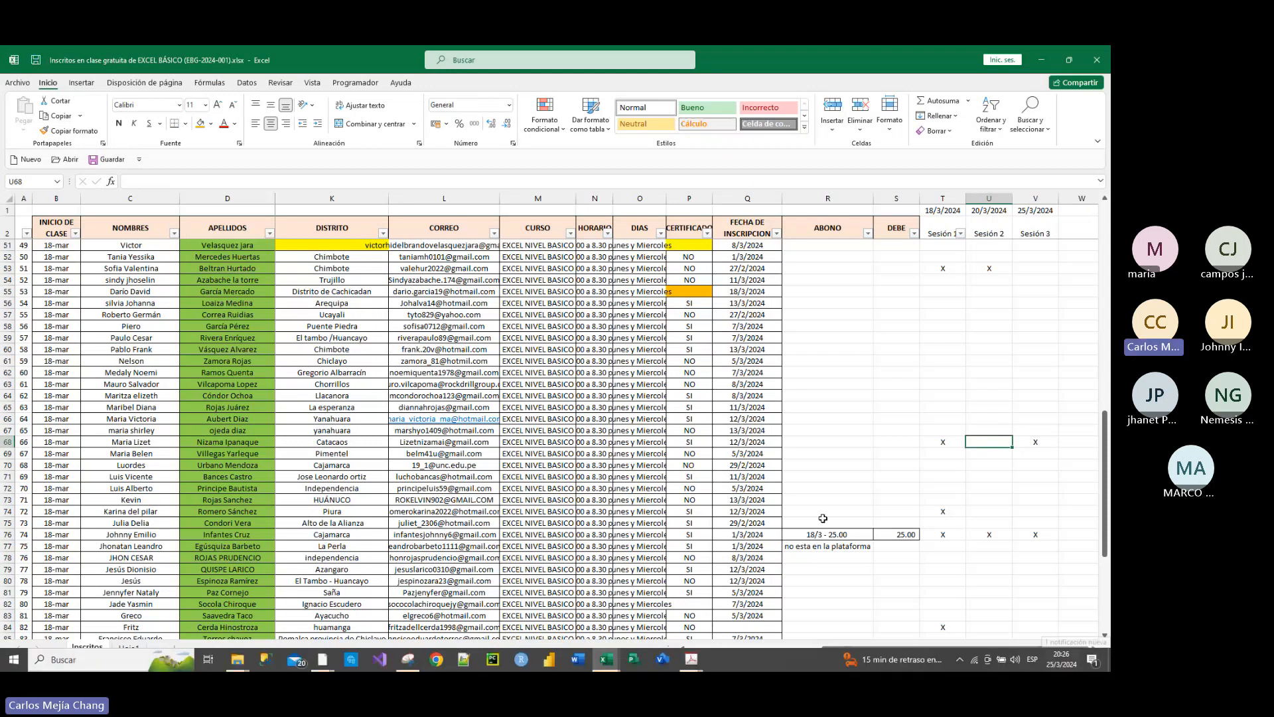
pyautogui.hotkey('alt', 'Tab')
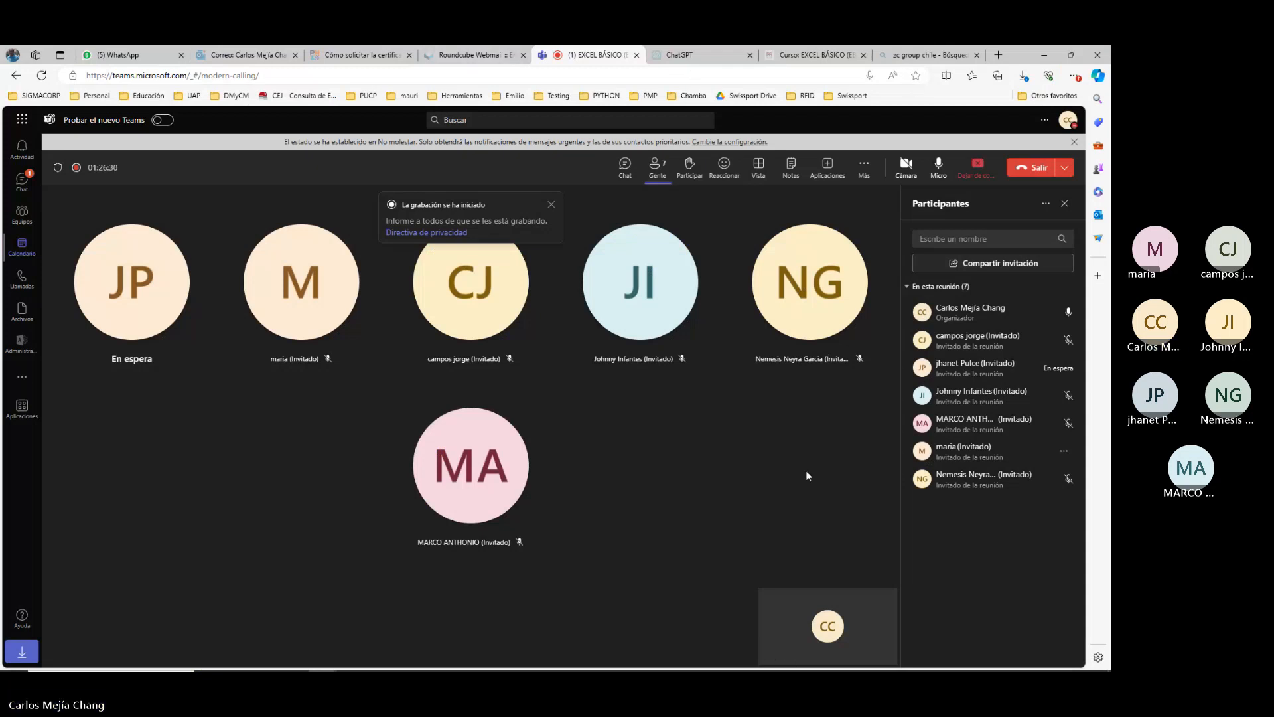
pyautogui.click(975, 174)
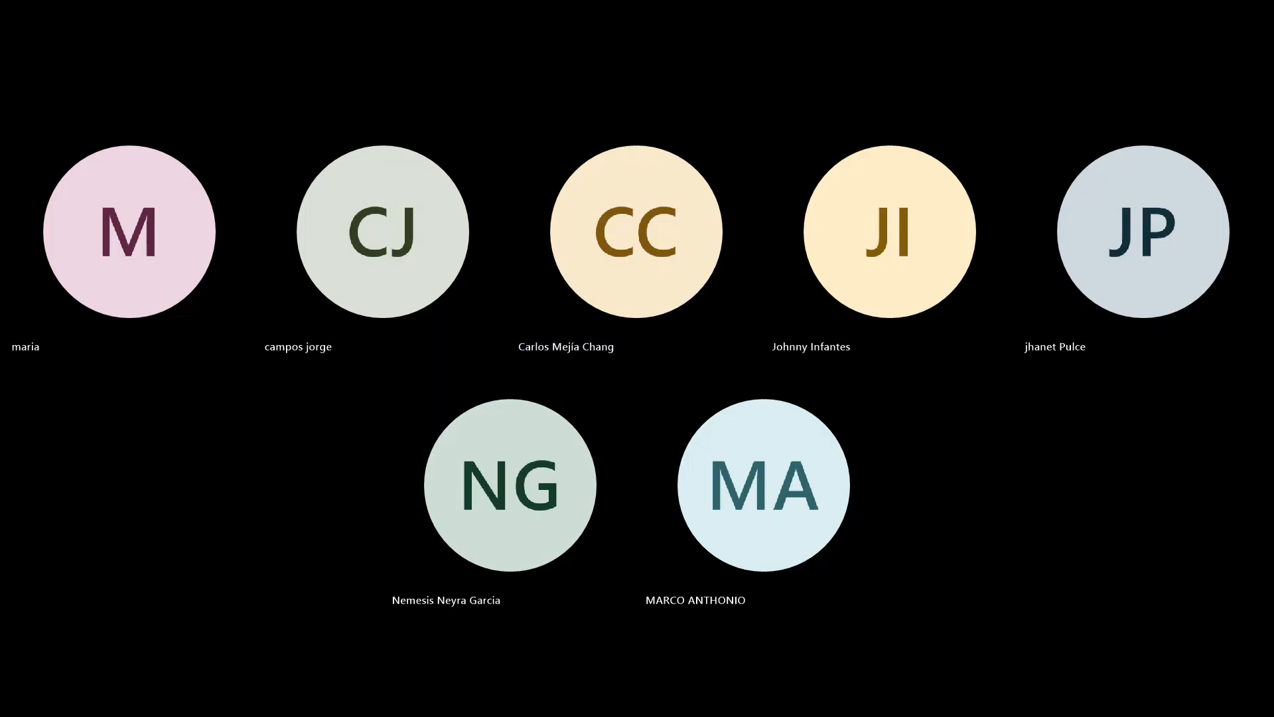